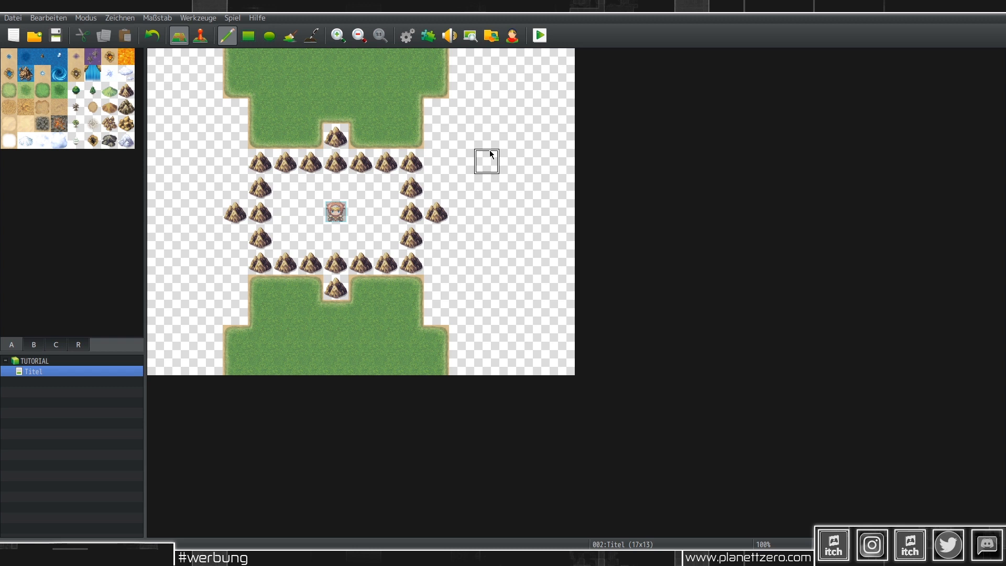
Step: Move the TUTORIAL project folder aside and minimize it, then open the Werkzeuge menu
{"action": "key", "text": "alt+Tab"}
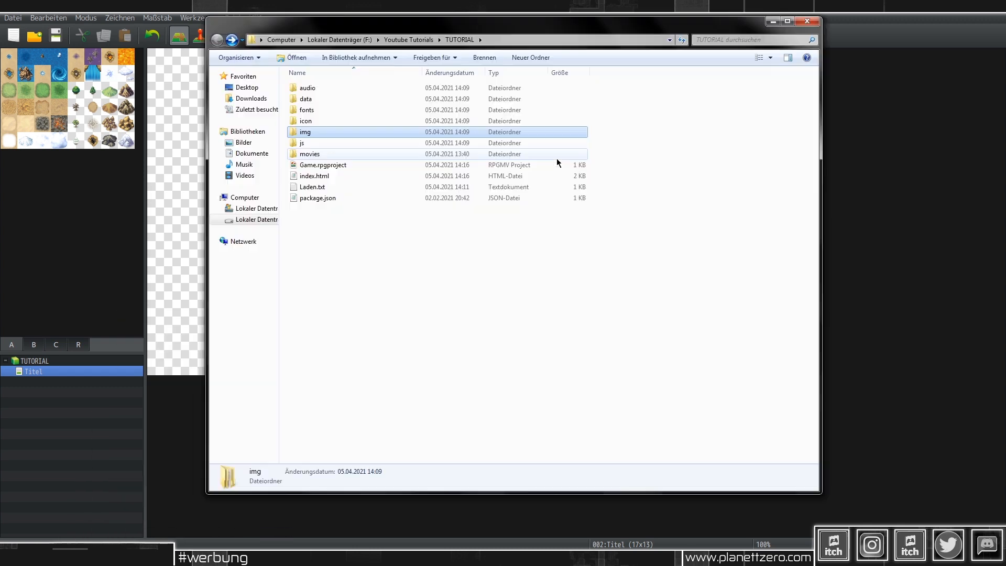
{"action": "left_click_drag", "start_coordinate": [524, 24], "coordinate": [551, 54]}
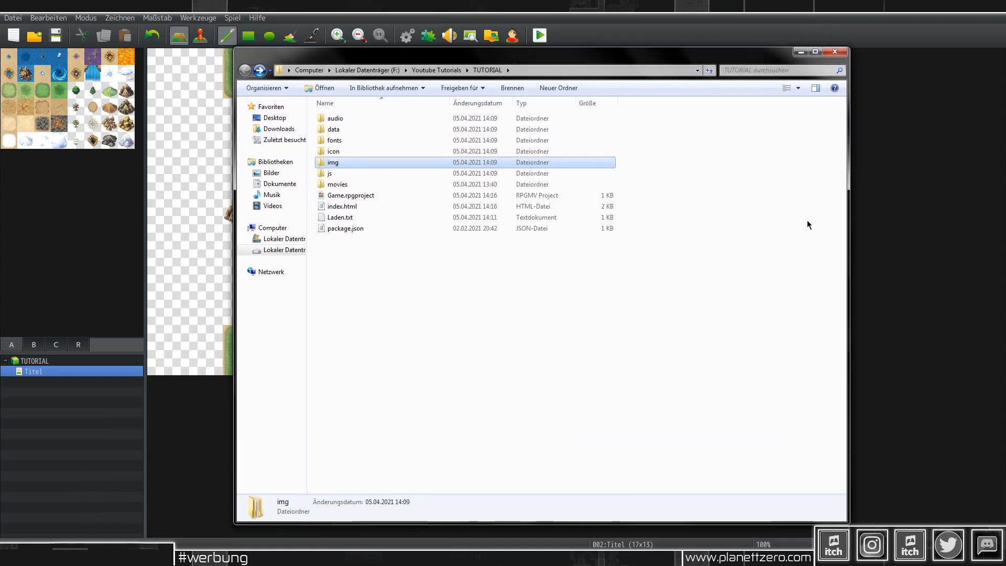
{"action": "left_click", "coordinate": [801, 51]}
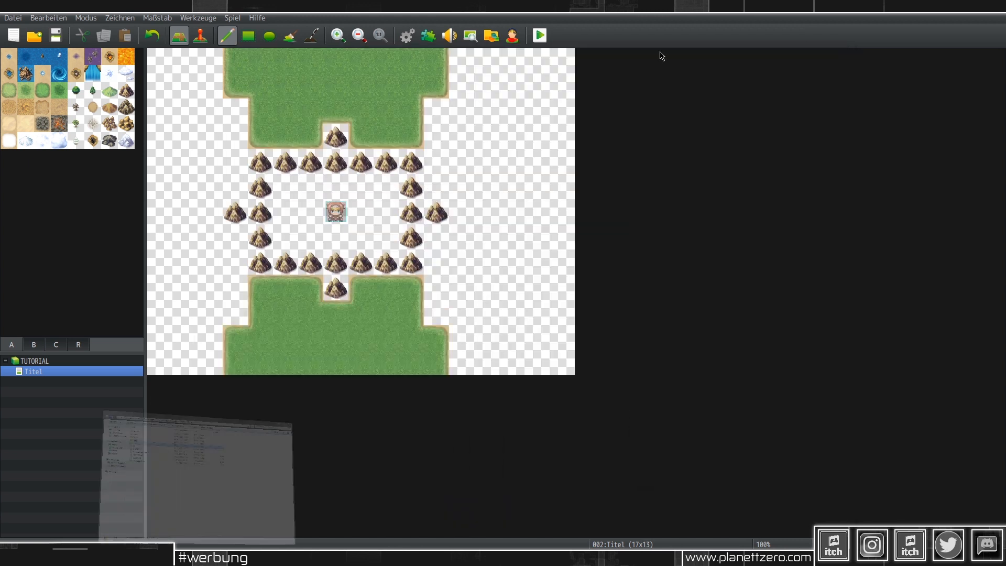
{"action": "left_click", "coordinate": [199, 18]}
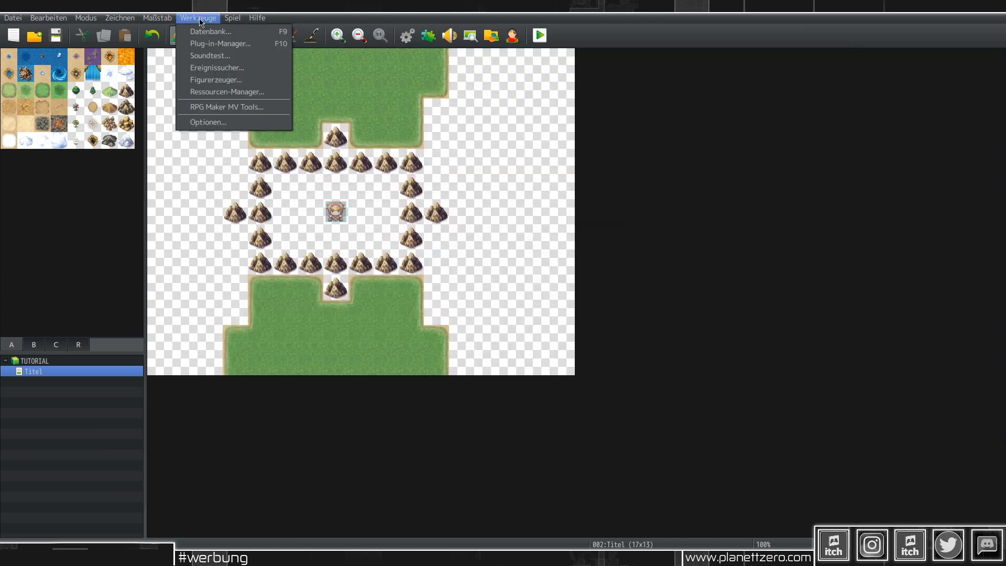
Step: Keep Yami_SkipTitle enabled in the Plug-in Manager, then save the project and start a playtest
{"action": "left_click", "coordinate": [213, 43]}
{"action": "left_click", "coordinate": [388, 157]}
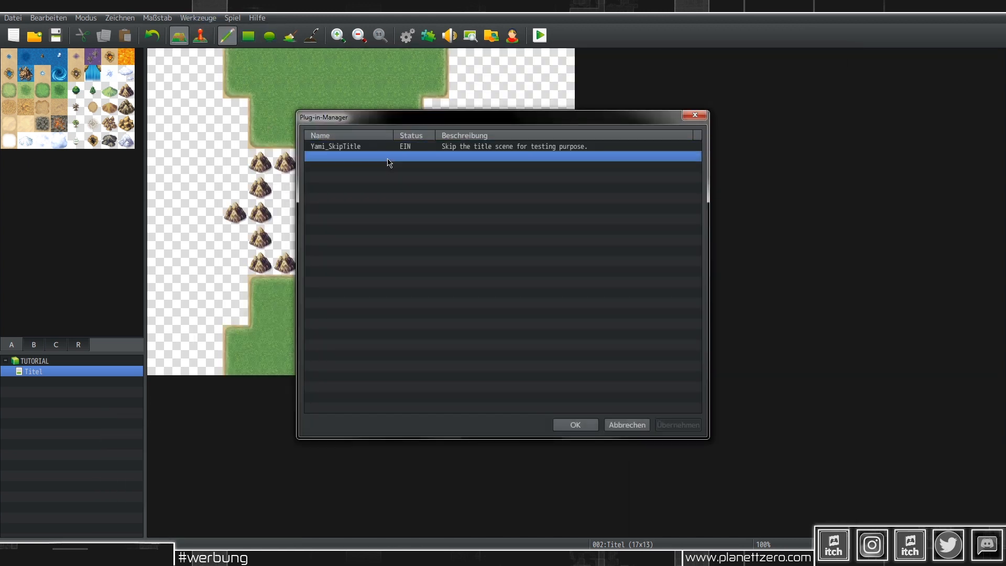
{"action": "left_click", "coordinate": [355, 149]}
{"action": "right_click", "coordinate": [359, 147]}
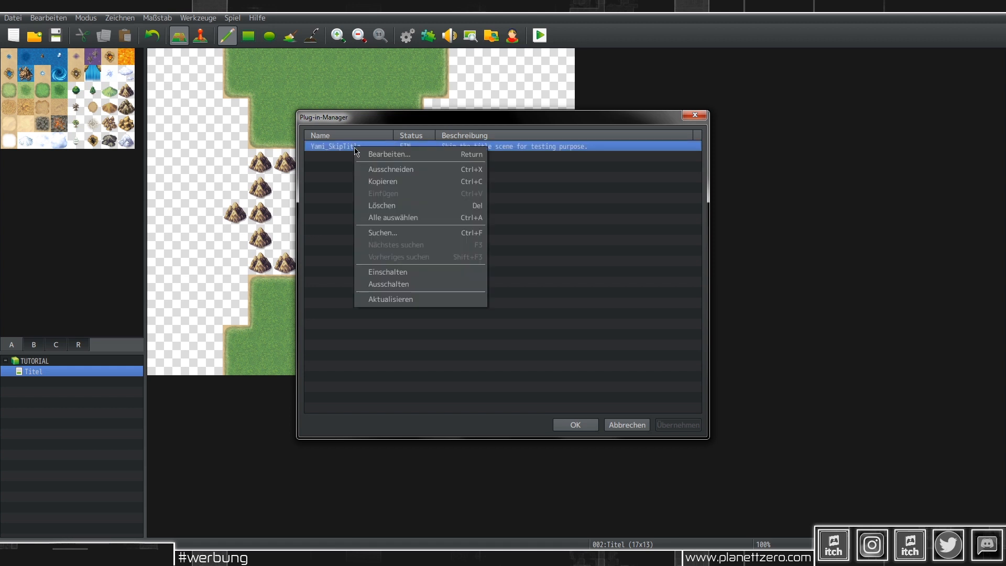
{"action": "left_click", "coordinate": [387, 152]}
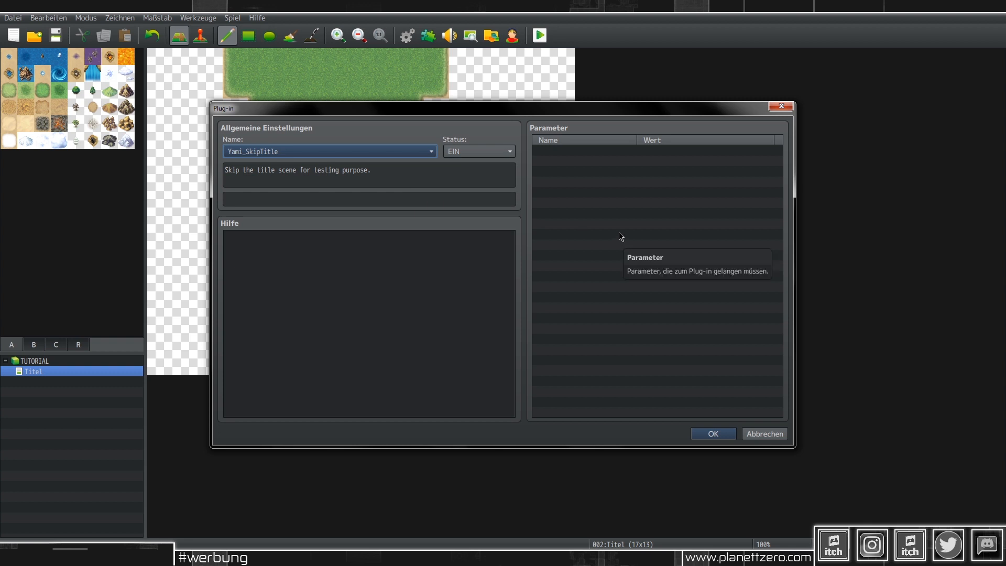
{"action": "left_click", "coordinate": [376, 152]}
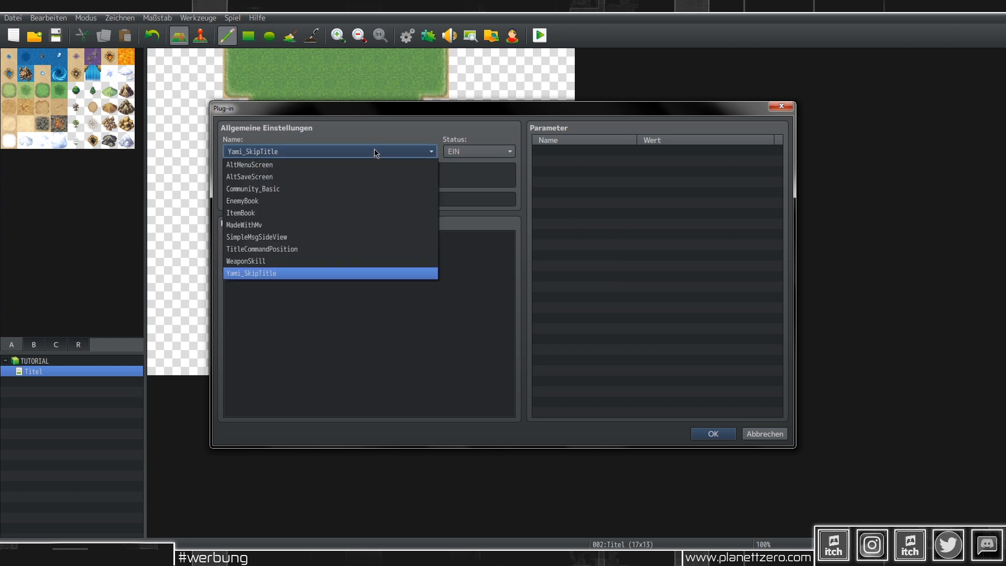
{"action": "left_click", "coordinate": [269, 273]}
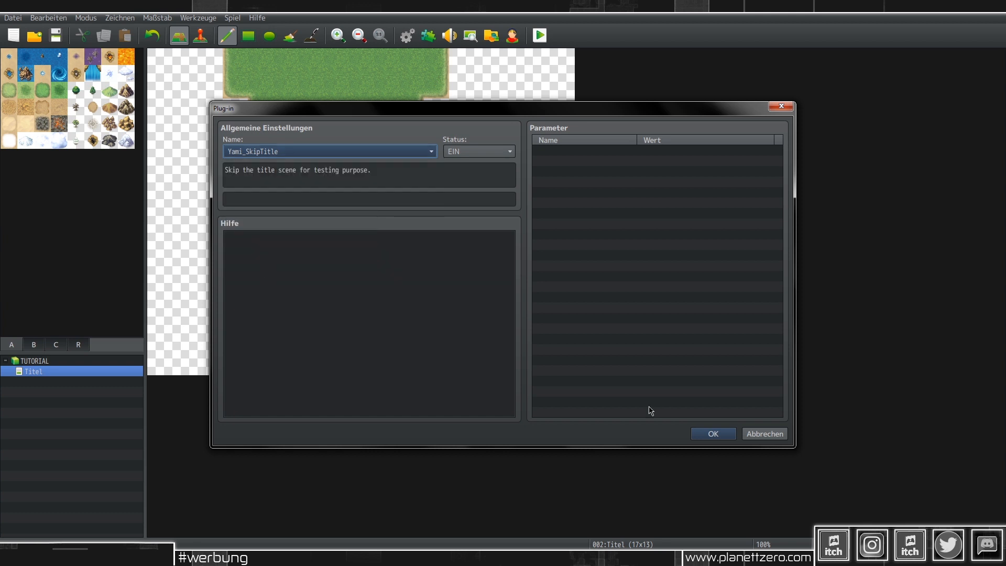
{"action": "left_click", "coordinate": [710, 433]}
{"action": "left_click", "coordinate": [558, 425]}
{"action": "left_click", "coordinate": [540, 35]}
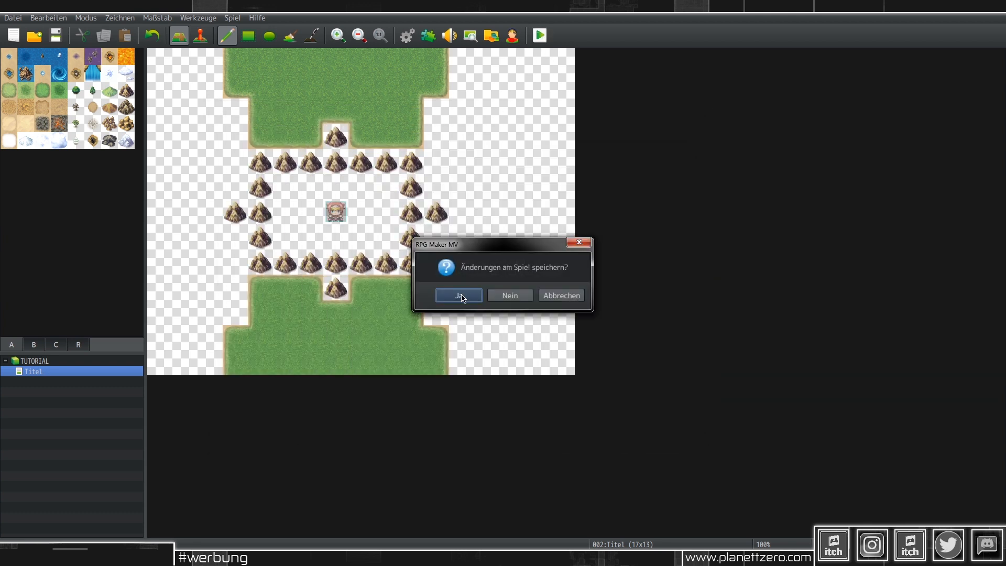
{"action": "left_click", "coordinate": [461, 294]}
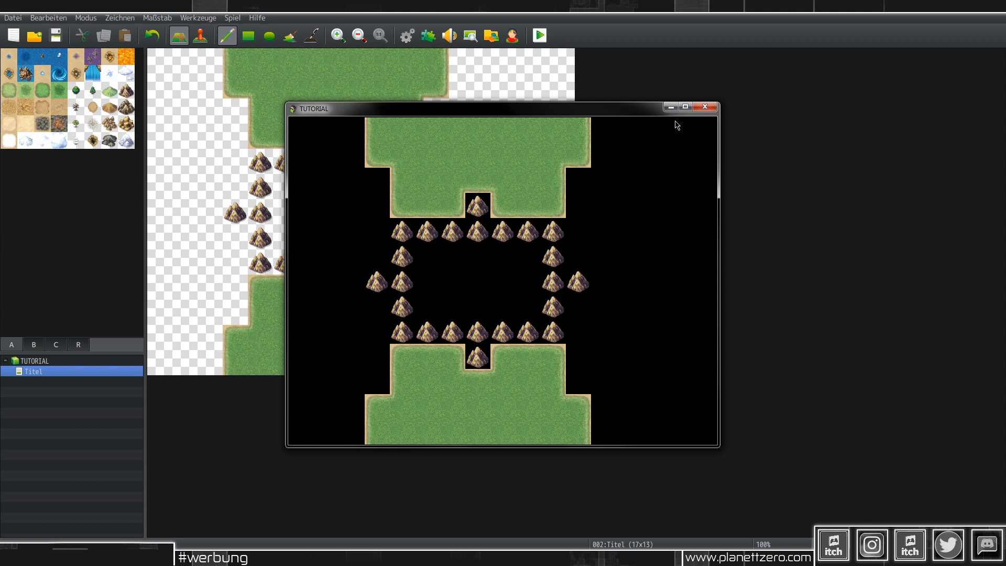
Step: Close the playtest and paint empty tiles over the Titel map's grass and mountains
{"action": "left_click", "coordinate": [703, 107]}
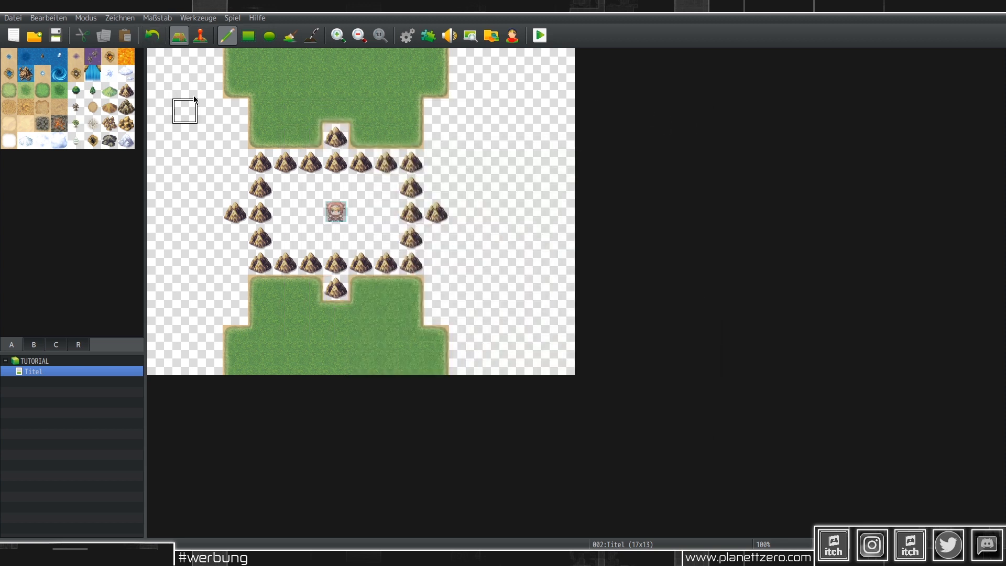
{"action": "right_click_drag", "start_coordinate": [161, 63], "coordinate": [181, 100]}
{"action": "mouse_move", "coordinate": [182, 100]}
{"action": "left_mouse_down"}
{"action": "mouse_move", "coordinate": [427, 94]}
{"action": "mouse_move", "coordinate": [429, 147]}
{"action": "mouse_move", "coordinate": [203, 227]}
{"action": "mouse_move", "coordinate": [465, 262]}
{"action": "left_mouse_up"}
{"action": "mouse_move", "coordinate": [385, 227]}
{"action": "left_mouse_down"}
{"action": "mouse_move", "coordinate": [471, 353]}
{"action": "mouse_move", "coordinate": [225, 356]}
{"action": "left_mouse_up"}
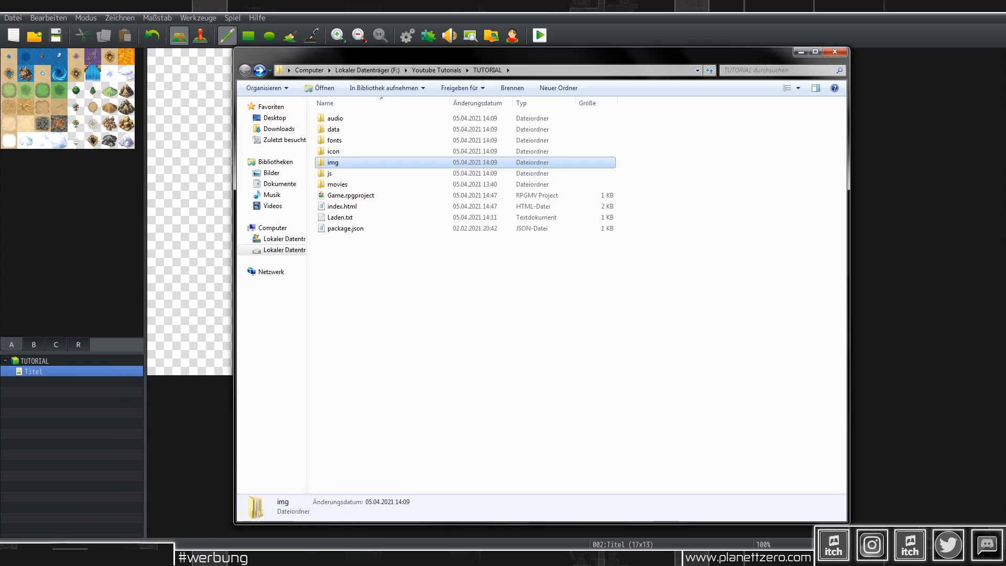
Step: In img > parallaxes, make a copy of BlueSky.png
{"action": "double_click", "coordinate": [336, 162]}
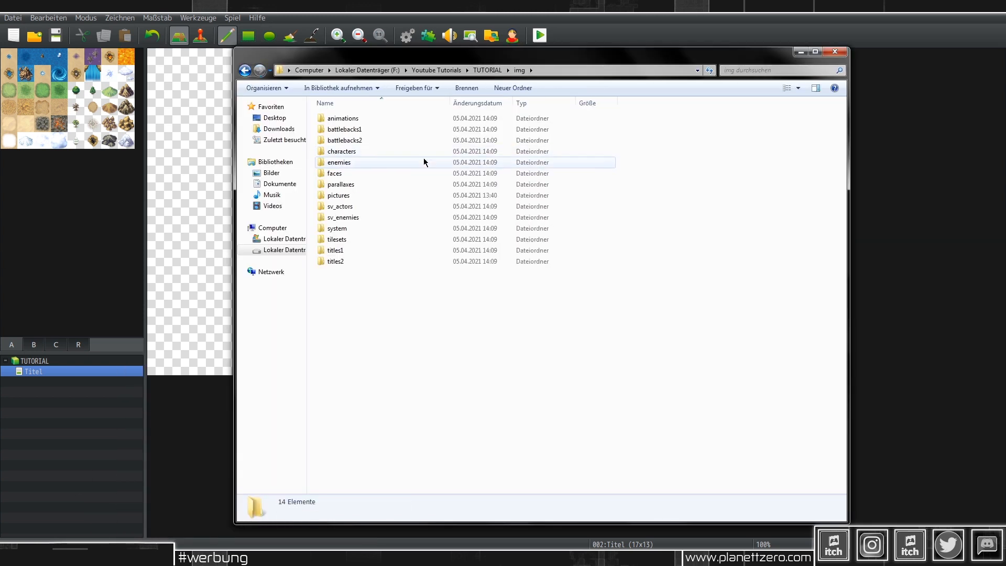
{"action": "left_click", "coordinate": [358, 185]}
{"action": "double_click", "coordinate": [357, 184]}
{"action": "left_click", "coordinate": [350, 128]}
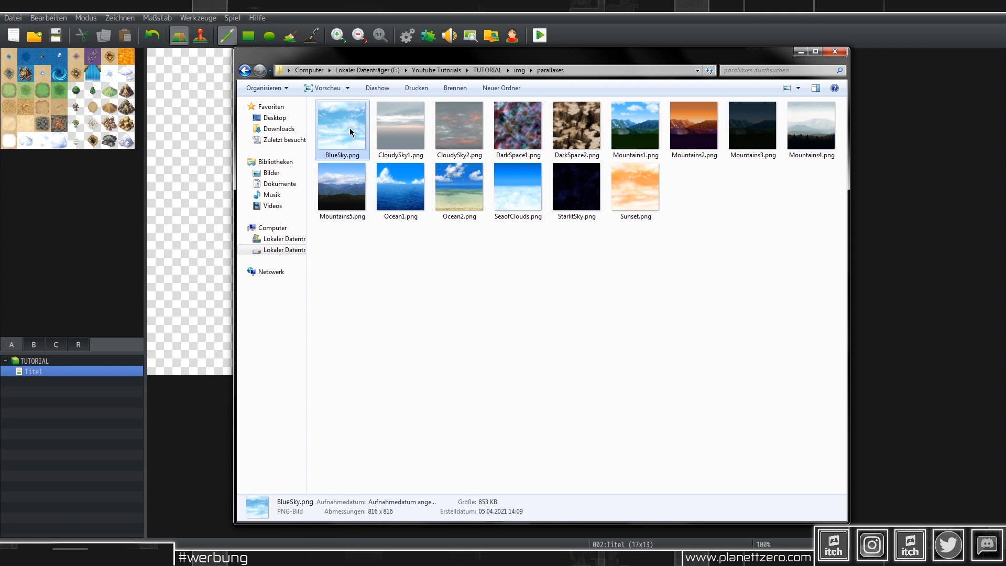
{"action": "key", "text": "ctrl+v"}
Step: Rename the copy to Titel.png and open it for editing in GIMP
{"action": "right_click", "coordinate": [351, 135]}
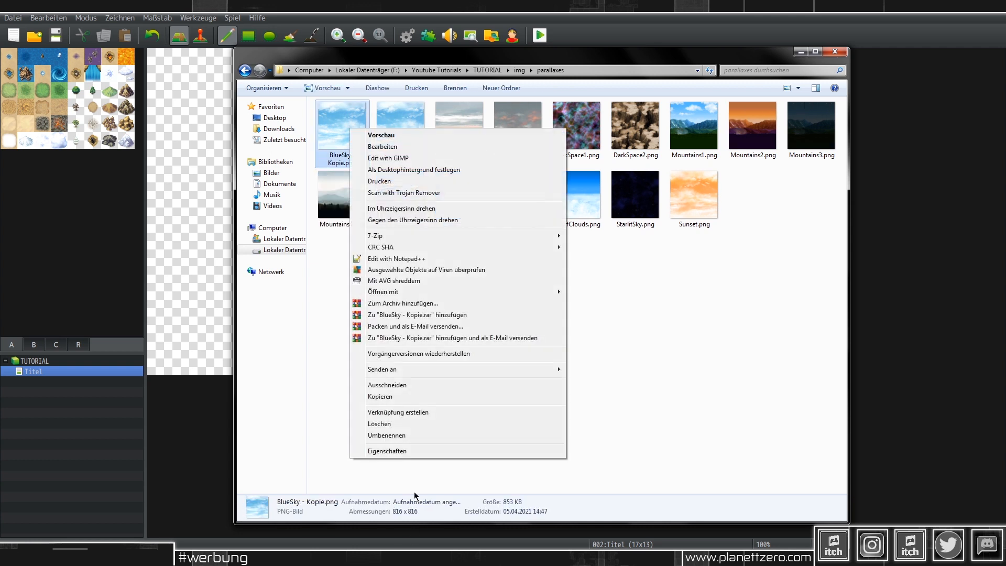
{"action": "left_click", "coordinate": [406, 436]}
{"action": "type", "text": "Titel"}
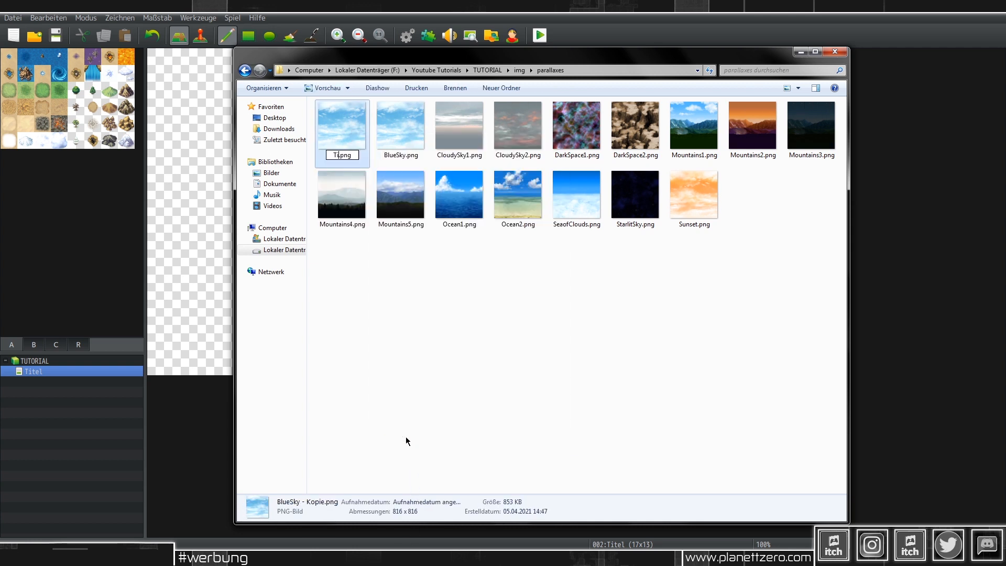
{"action": "key", "text": "Return"}
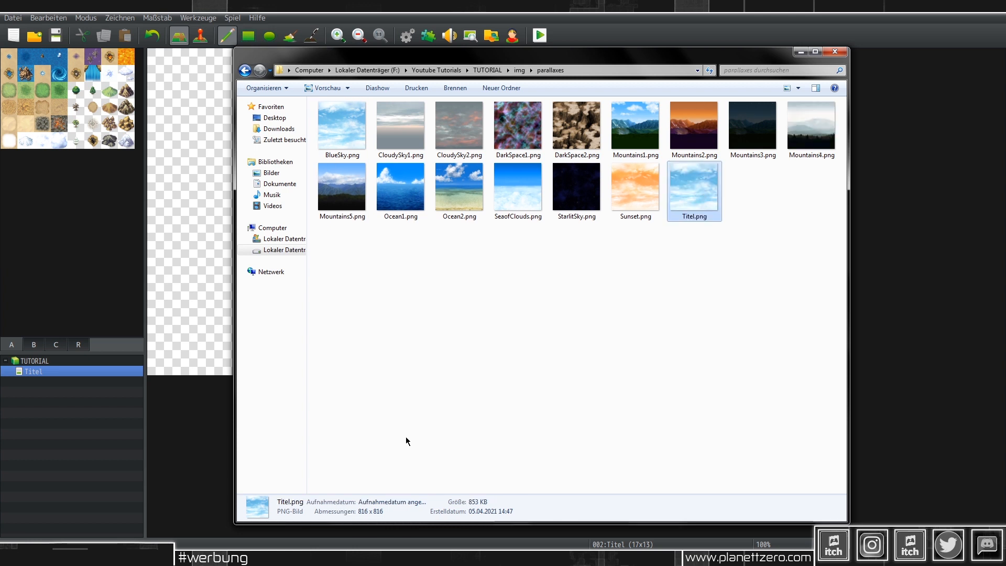
{"action": "right_click", "coordinate": [693, 191]}
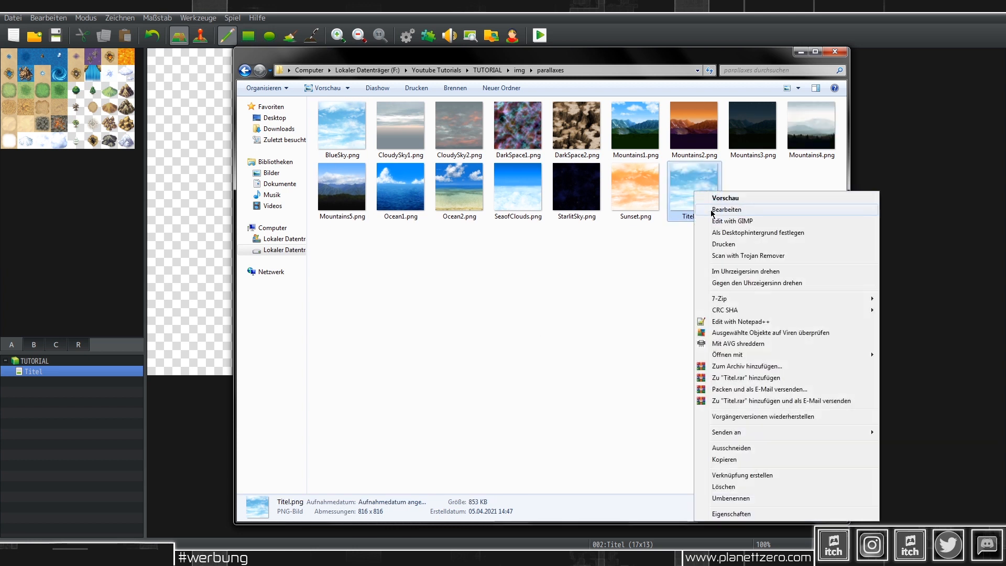
{"action": "left_click", "coordinate": [703, 219]}
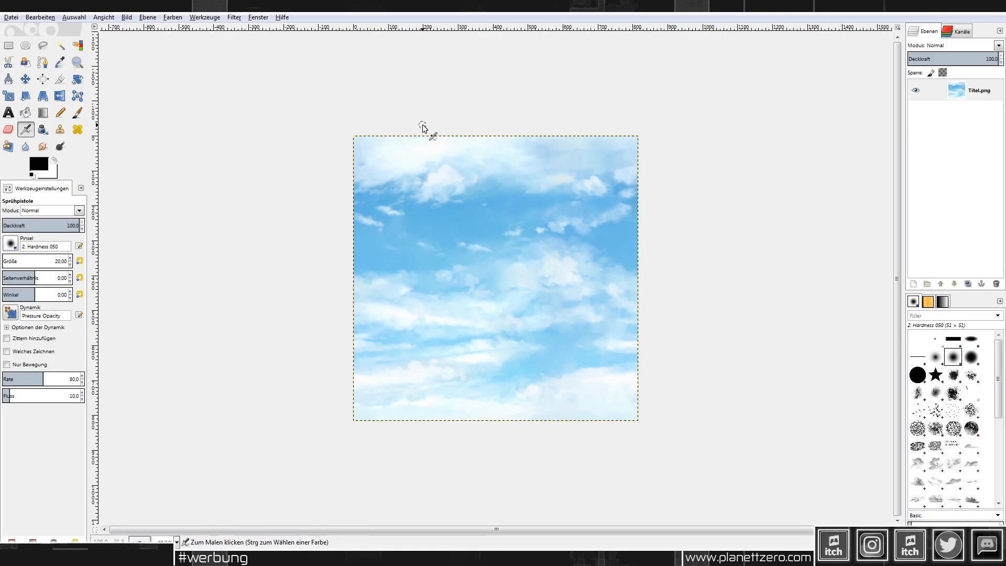
Step: Scale Titel.png to width 1200 (1200 × 816) with the chain unlinked, then clear it to white
{"action": "left_click", "coordinate": [128, 21]}
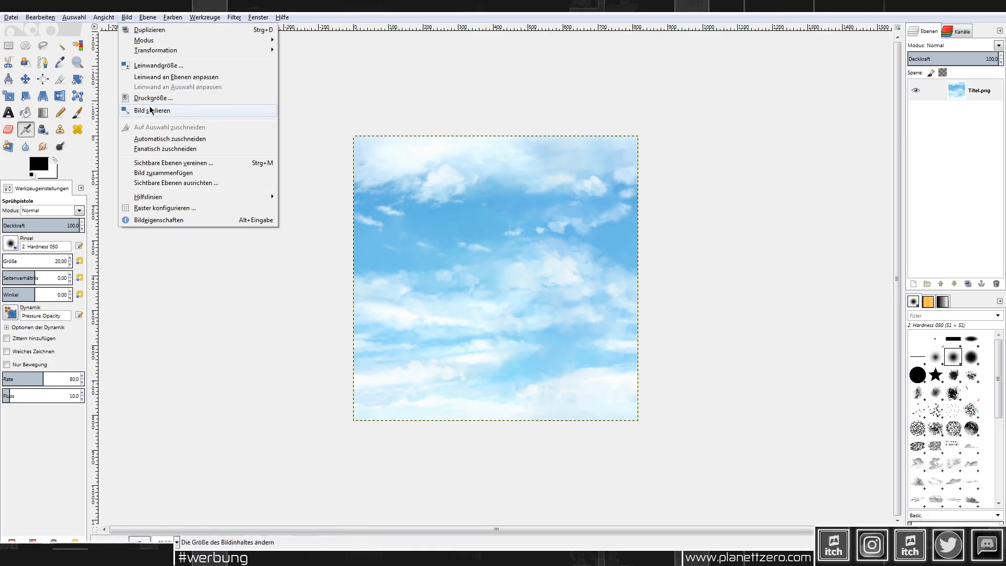
{"action": "left_click", "coordinate": [157, 110]}
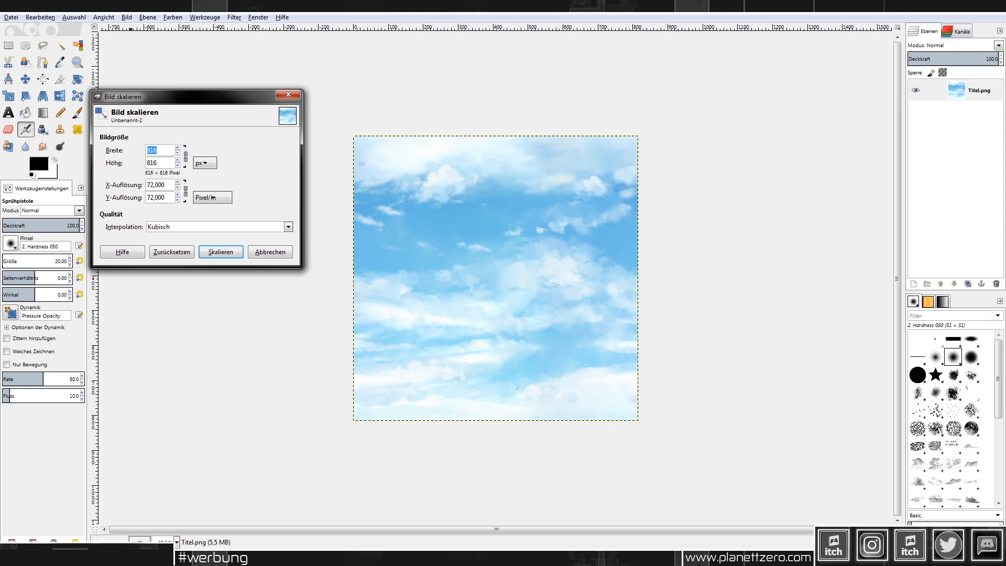
{"action": "key", "text": "Tab"}
{"action": "double_click", "coordinate": [163, 148]}
{"action": "type", "text": "1200"}
{"action": "left_click", "coordinate": [220, 252]}
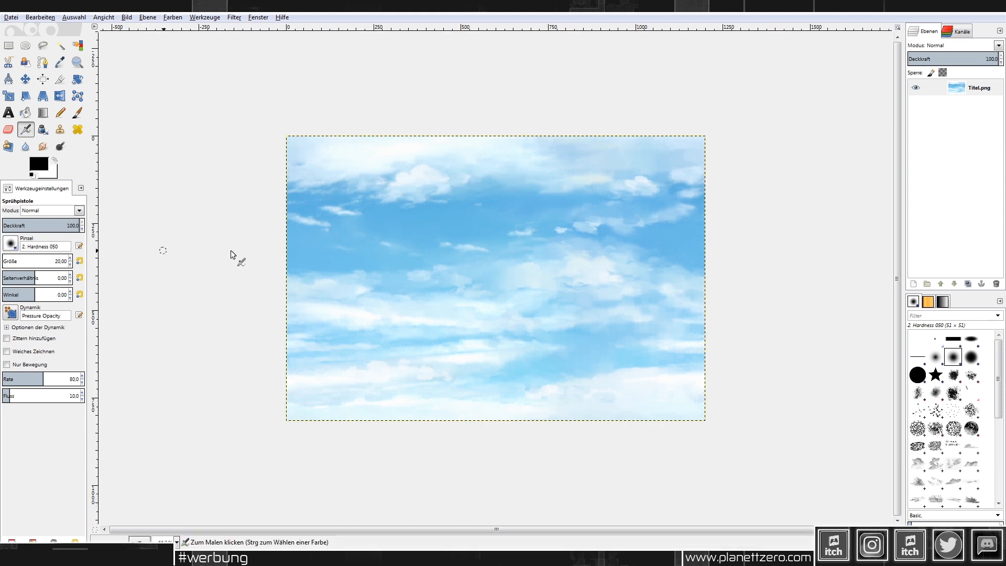
{"action": "key", "text": "Delete"}
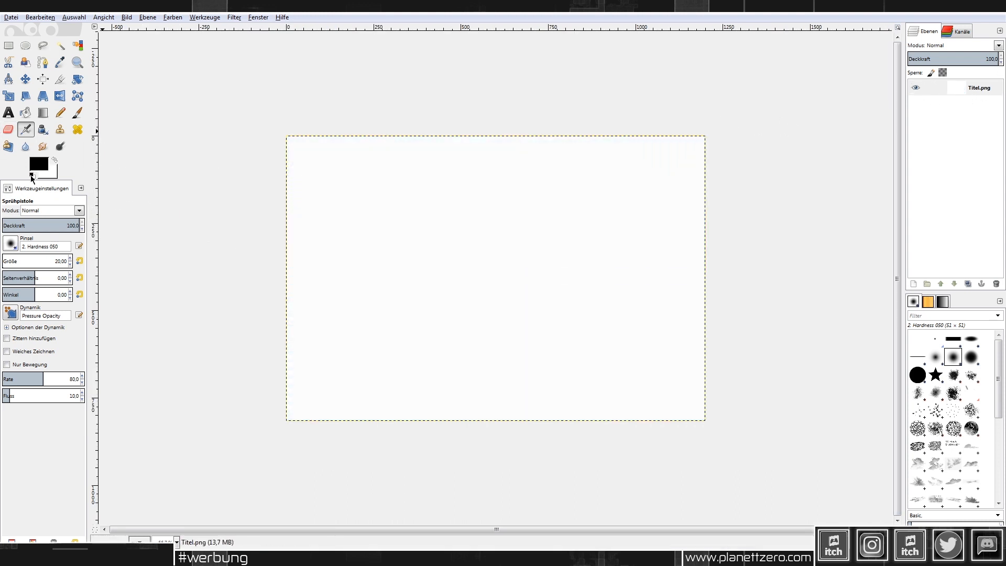
Step: Fill the whole canvas with a light blue foreground colour using Bucket Fill
{"action": "left_click", "coordinate": [37, 164]}
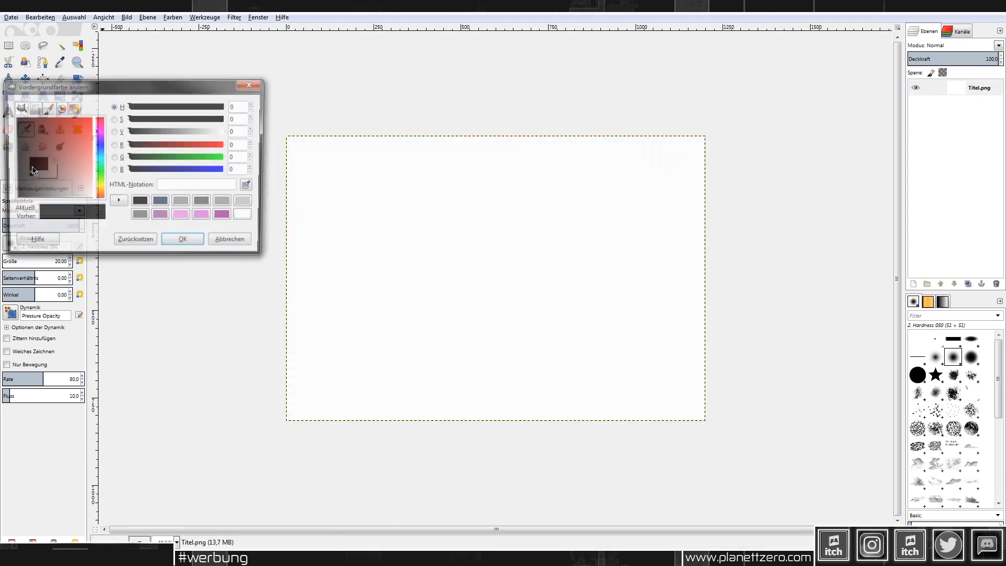
{"action": "left_click", "coordinate": [99, 155]}
{"action": "left_click_drag", "start_coordinate": [88, 147], "coordinate": [102, 156]}
{"action": "left_click", "coordinate": [201, 244]}
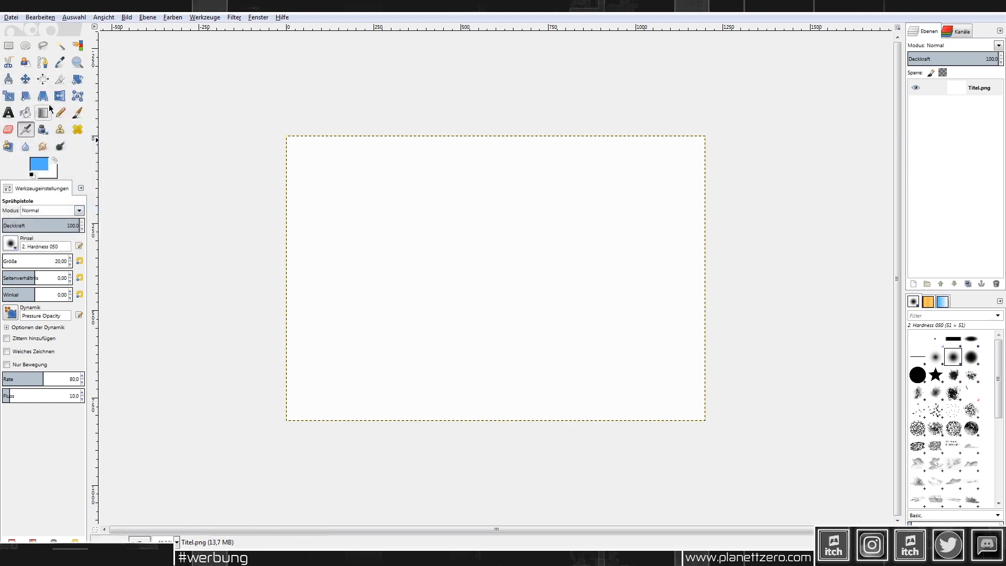
{"action": "left_click", "coordinate": [26, 112]}
{"action": "left_click", "coordinate": [407, 218]}
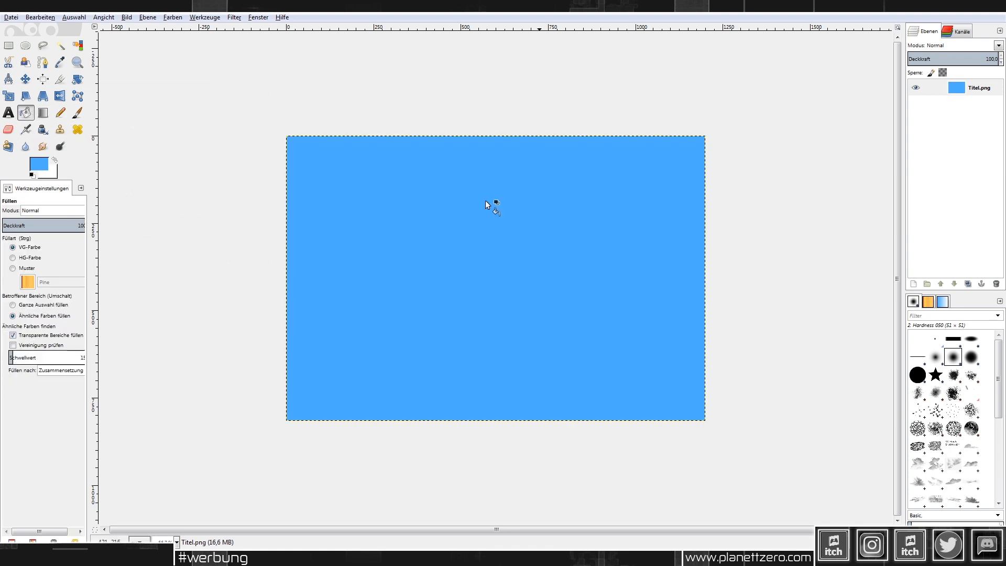
Step: Add a new transparent layer named Ebene above Titel.png
{"action": "right_click", "coordinate": [959, 89]}
{"action": "left_click", "coordinate": [958, 117]}
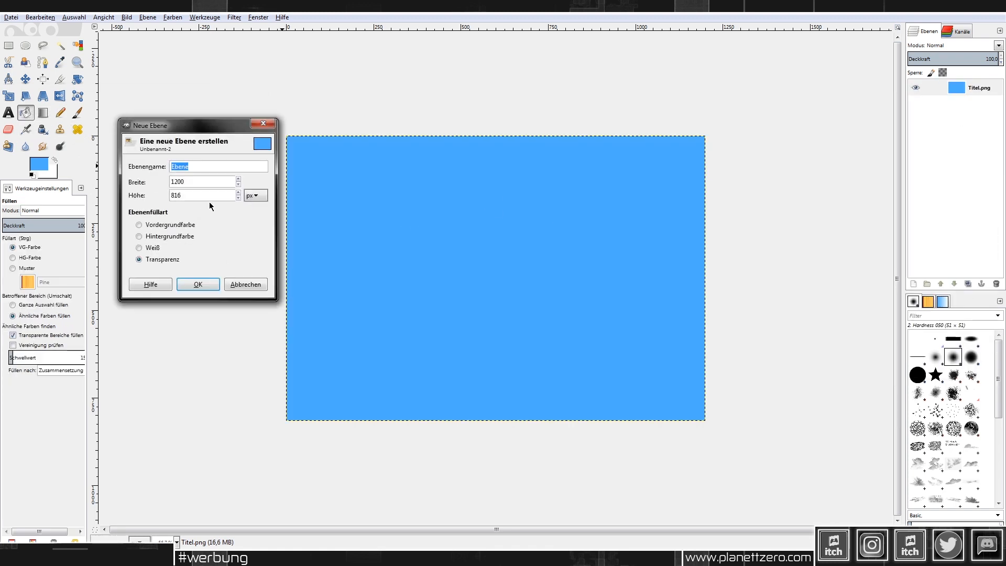
{"action": "left_click", "coordinate": [200, 286]}
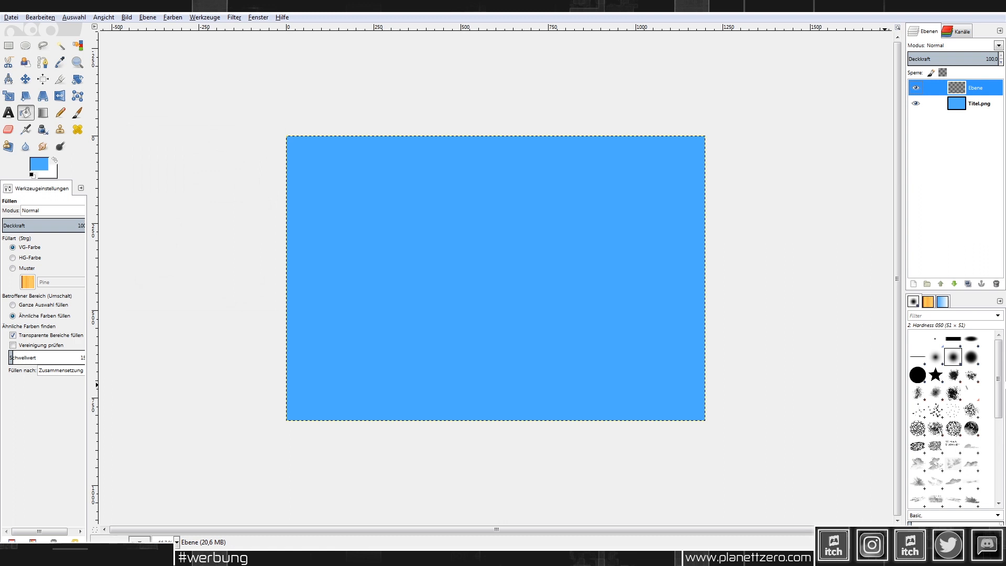
Step: Set up a white Clouds_12 paintbrush at size 225, test three cloud stamps, and undo them
{"action": "left_click_drag", "start_coordinate": [1000, 357], "coordinate": [999, 393]}
{"action": "left_click", "coordinate": [937, 384]}
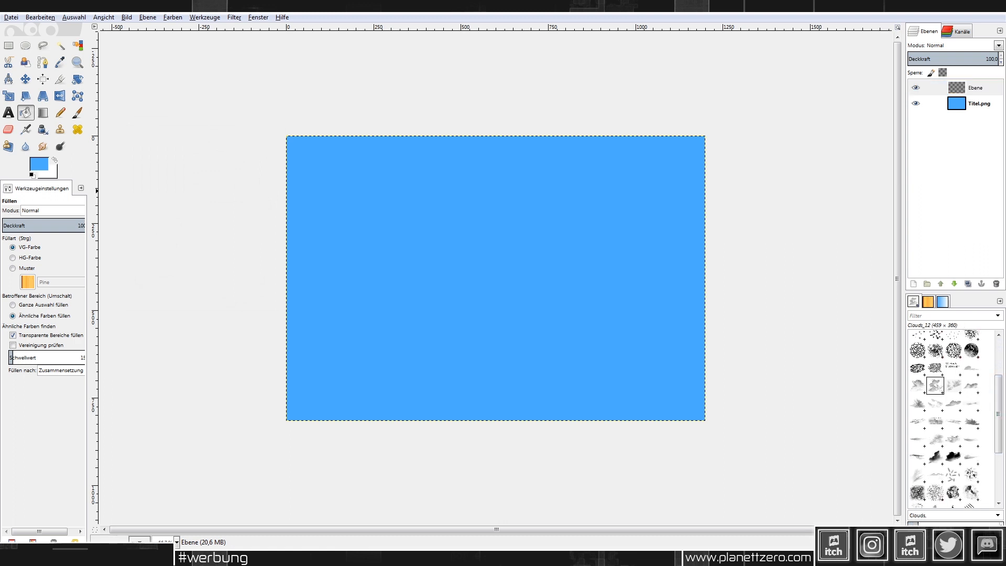
{"action": "left_click", "coordinate": [55, 160]}
{"action": "left_click", "coordinate": [77, 113]}
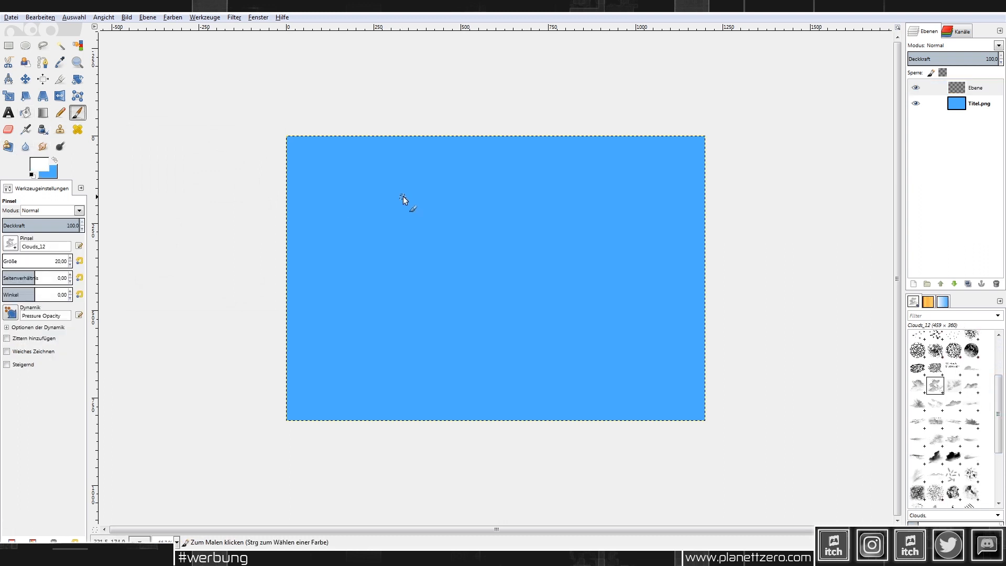
{"action": "left_click_drag", "start_coordinate": [12, 258], "coordinate": [16, 258]}
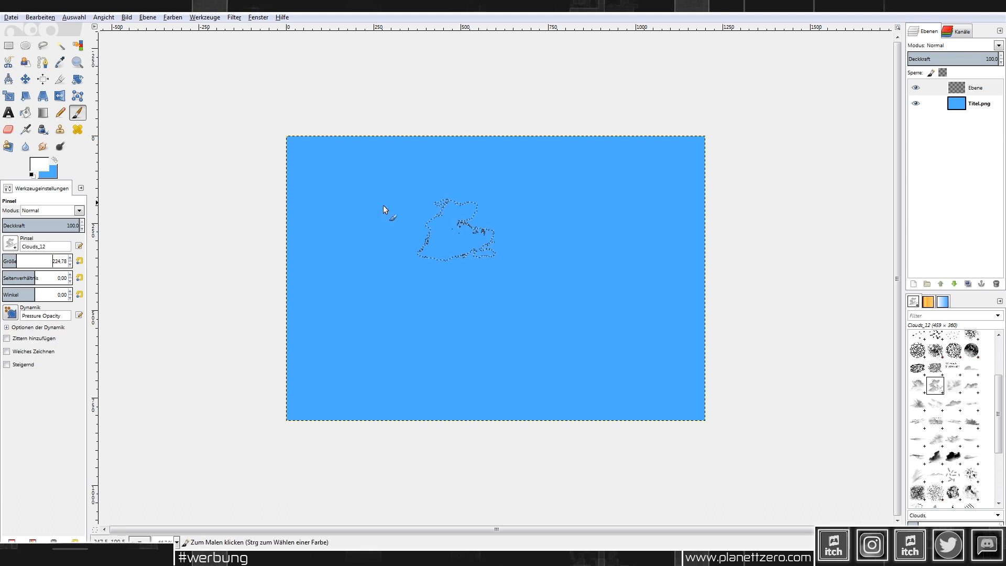
{"action": "left_click", "coordinate": [368, 202]}
{"action": "left_click", "coordinate": [552, 202]}
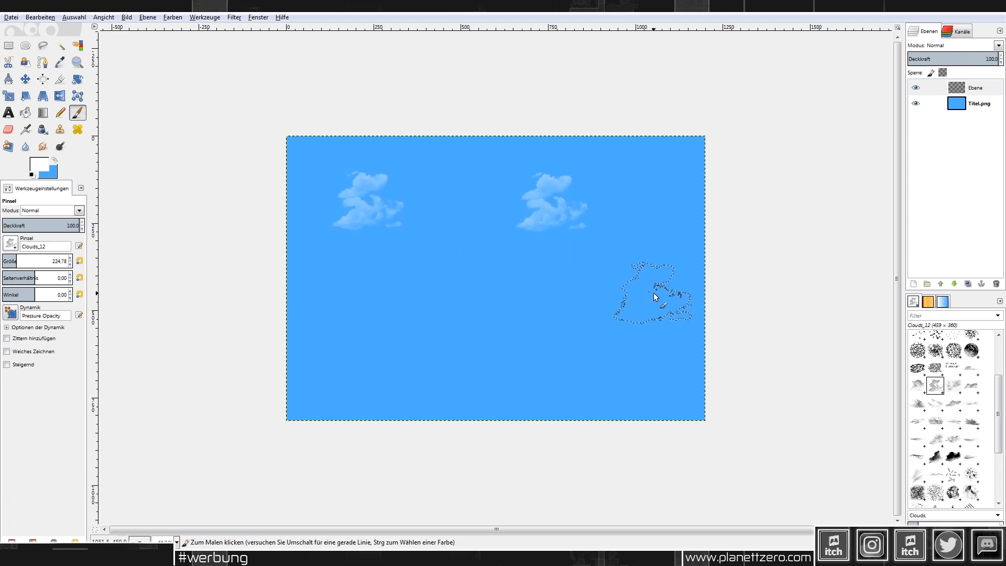
{"action": "left_click", "coordinate": [460, 326]}
{"action": "key", "text": "ctrl+z"}
{"action": "key", "text": "ctrl+z"}
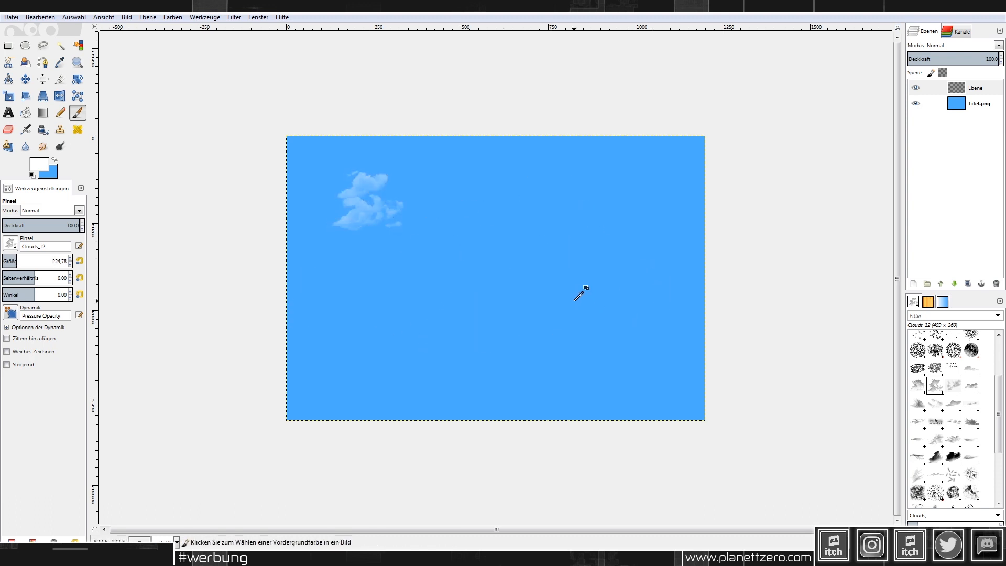
{"action": "key", "text": "ctrl+z"}
Step: Stamp Clouds_24 clouds at size 377 upper right and left, plus a flat Clouds_7 cloud lower right
{"action": "scroll", "coordinate": [506, 277], "scroll_direction": "up", "scroll_amount": 1, "text": "ctrl"}
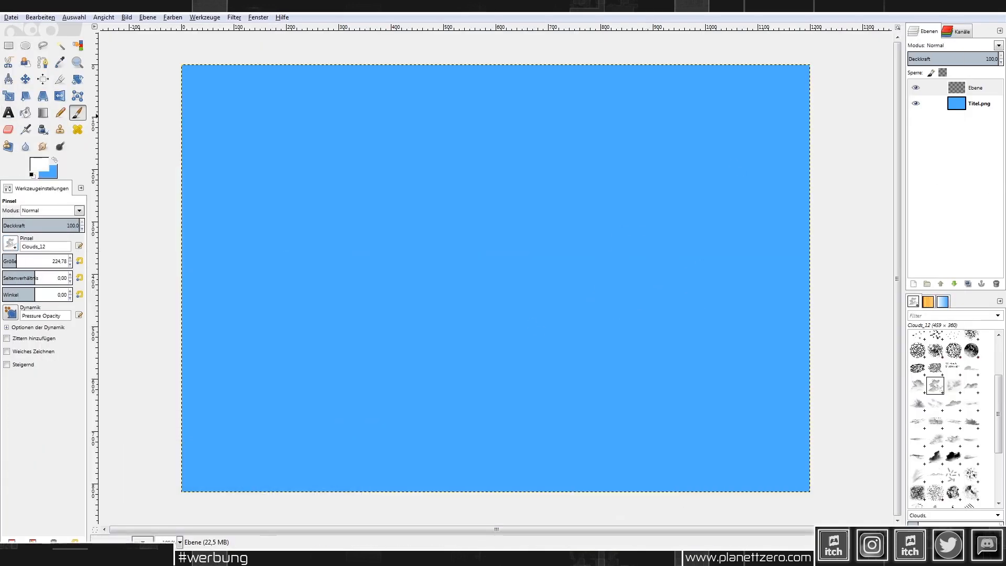
{"action": "left_click", "coordinate": [27, 258]}
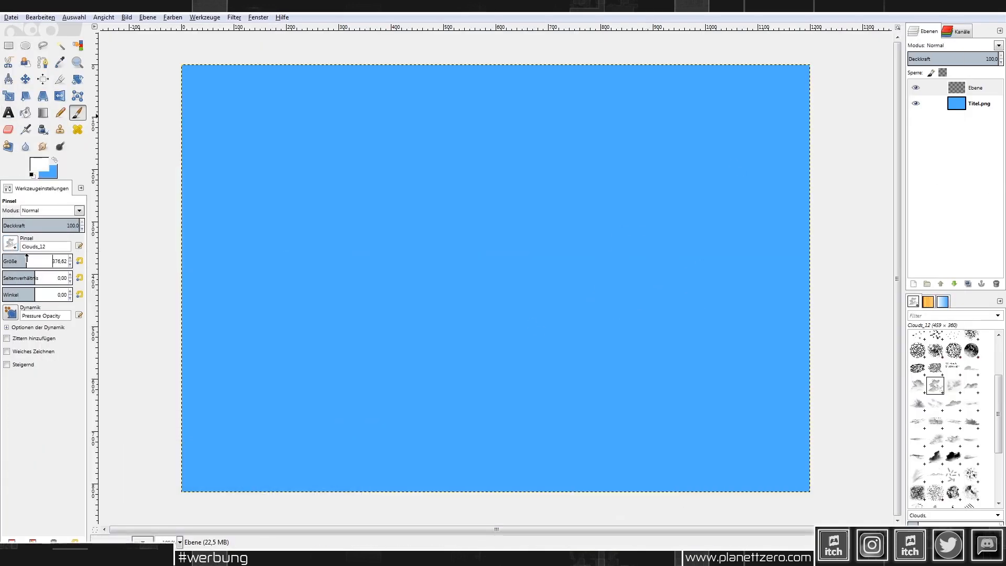
{"action": "left_click", "coordinate": [953, 439]}
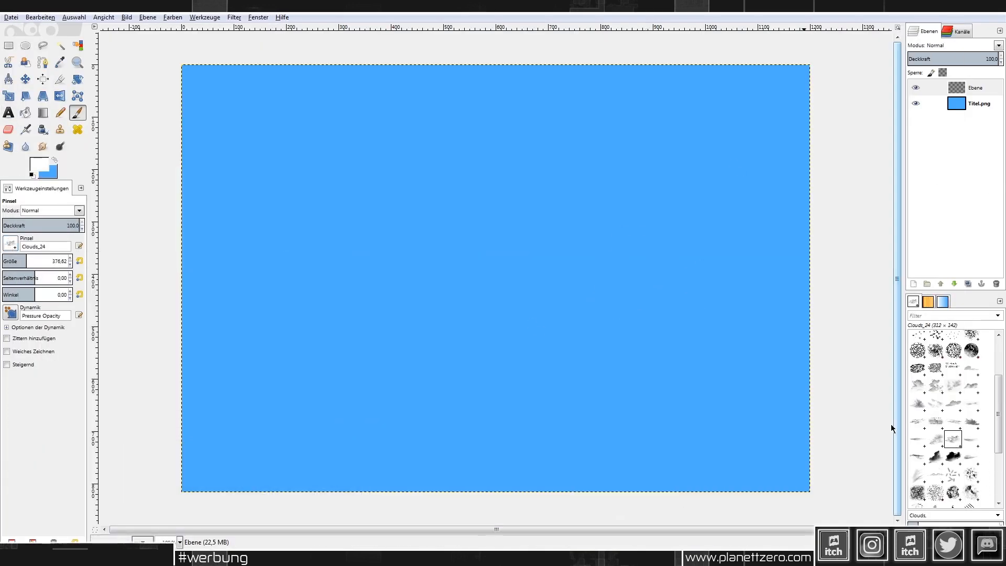
{"action": "left_click", "coordinate": [687, 123]}
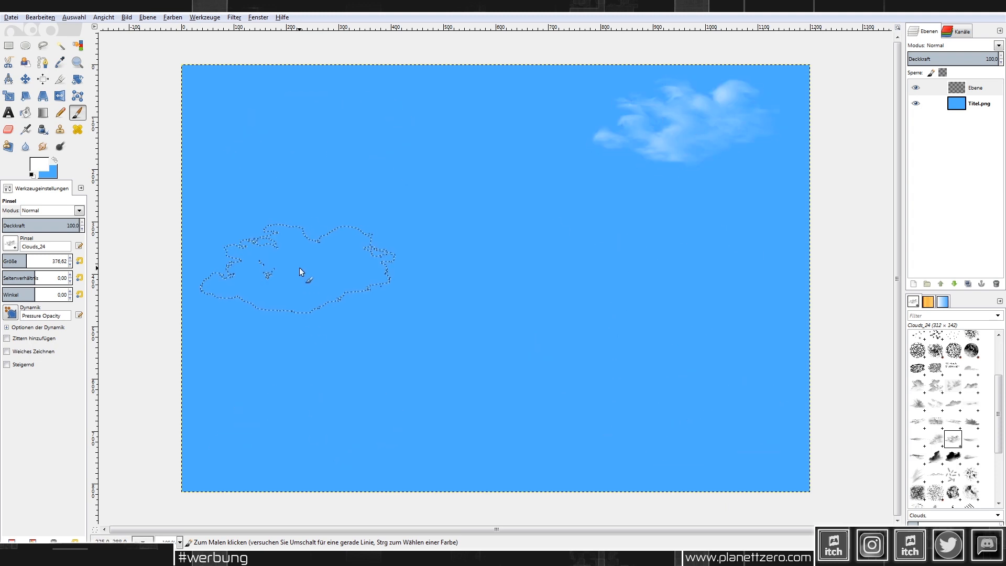
{"action": "left_click", "coordinate": [300, 269]}
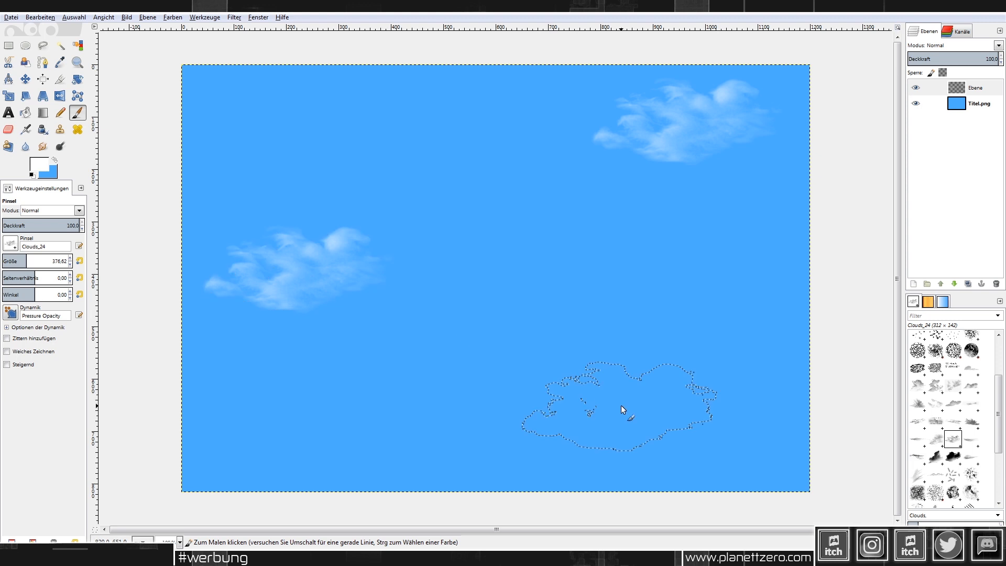
{"action": "left_click", "coordinate": [971, 456]}
{"action": "left_click", "coordinate": [697, 455]}
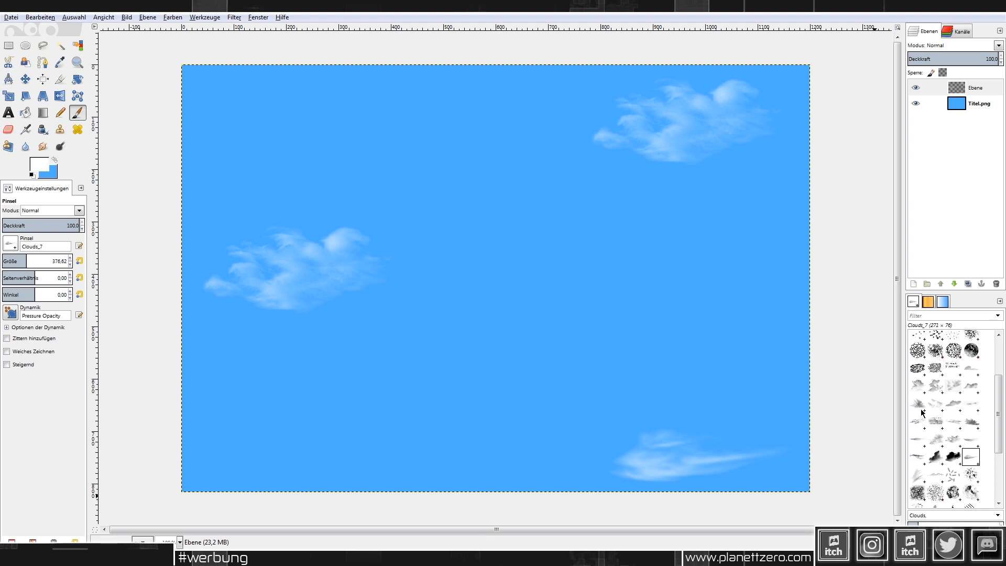
Step: Try Clouds_23 clouds at the right middle, including at size 241, undoing both
{"action": "left_click", "coordinate": [936, 439]}
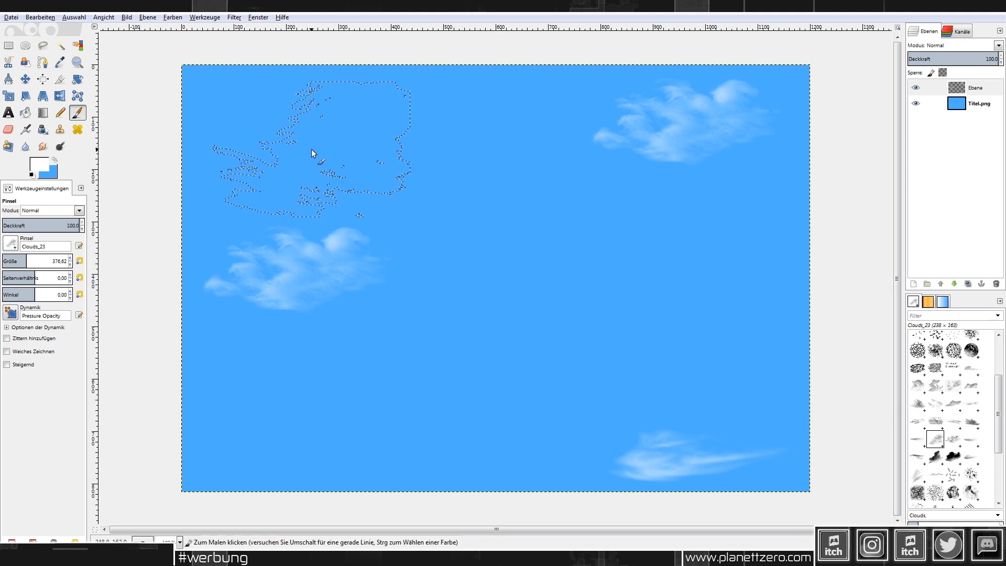
{"action": "left_click", "coordinate": [687, 250]}
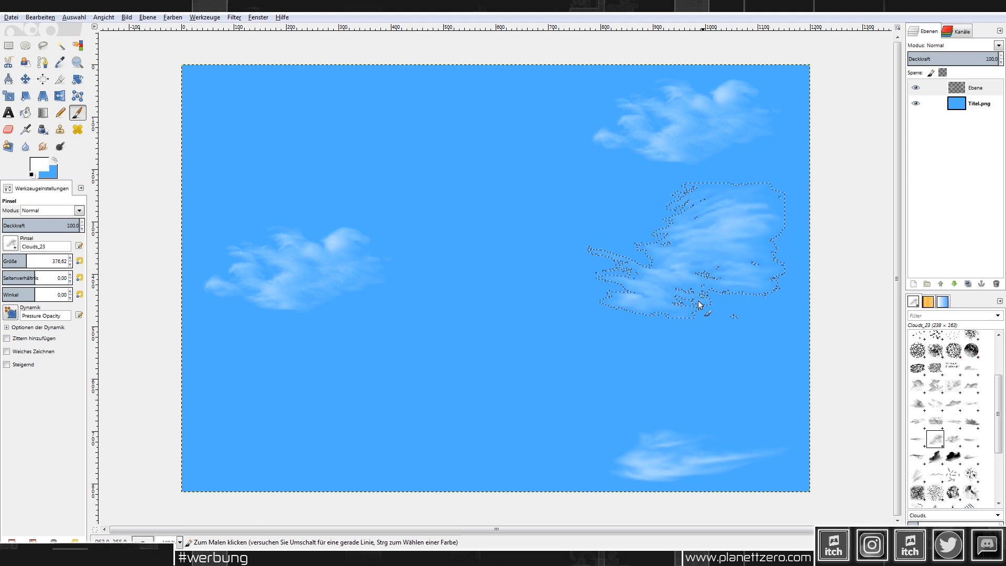
{"action": "key", "text": "ctrl+z"}
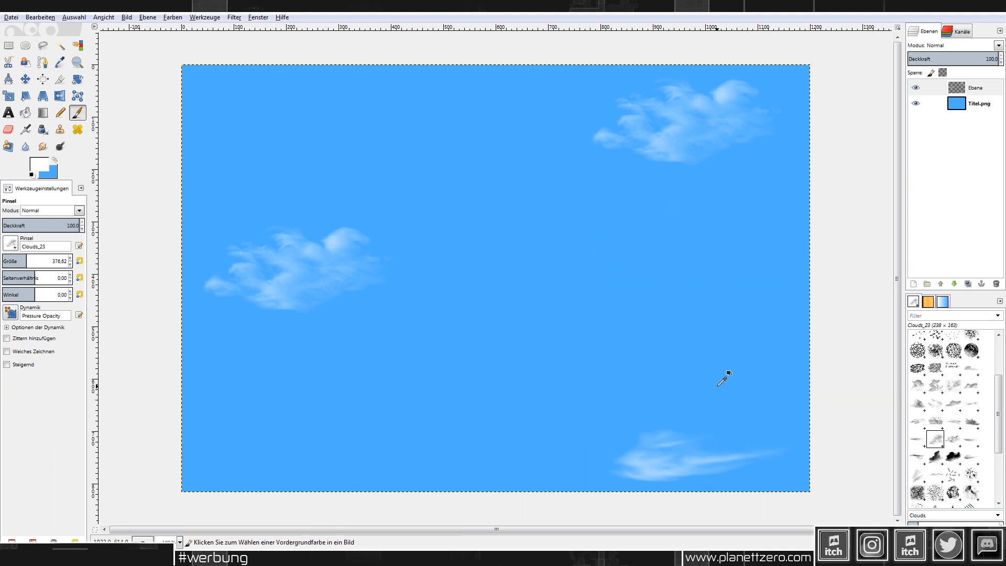
{"action": "left_click", "coordinate": [17, 259]}
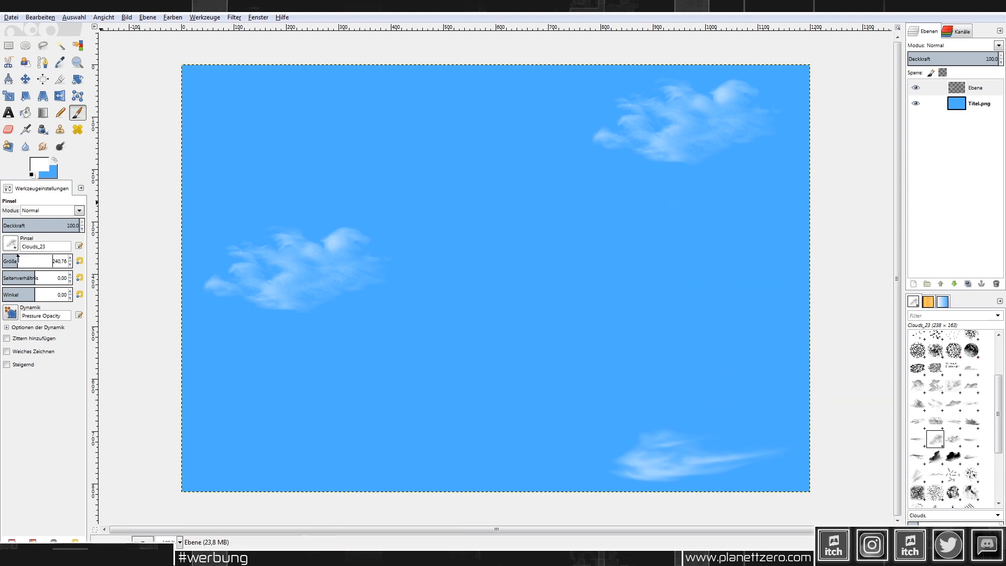
{"action": "left_click", "coordinate": [731, 238]}
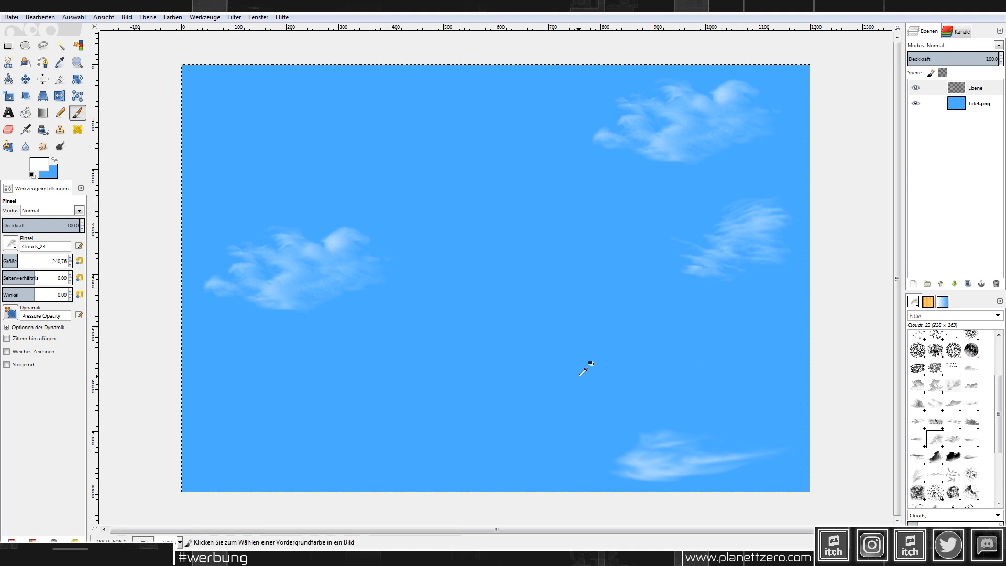
{"action": "key", "text": "ctrl+z"}
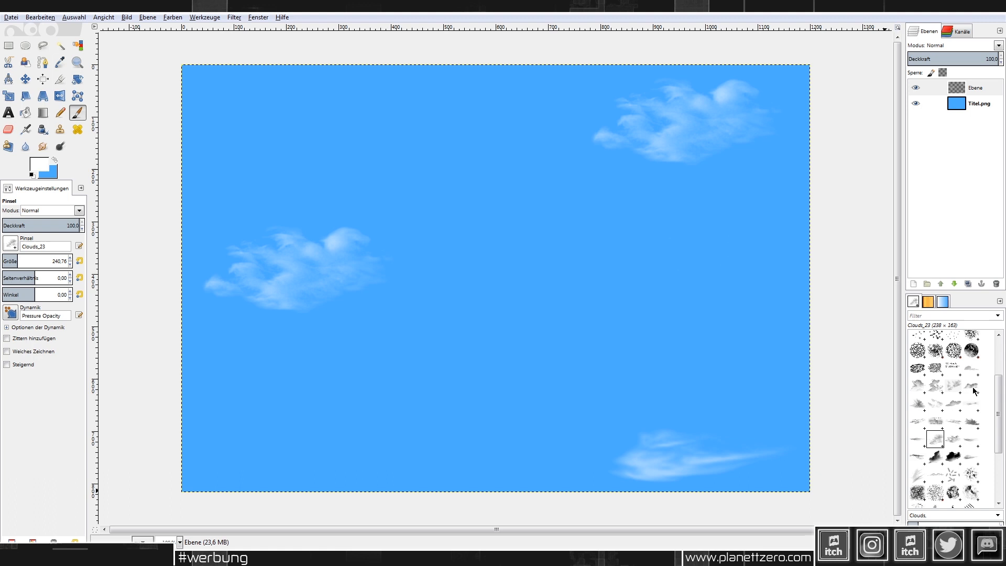
Step: Stamp a large Clouds_11 cloud at size 440 bottom left; try a Clouds_7 cloud right middle and undo
{"action": "left_click", "coordinate": [917, 385]}
{"action": "left_click", "coordinate": [31, 262]}
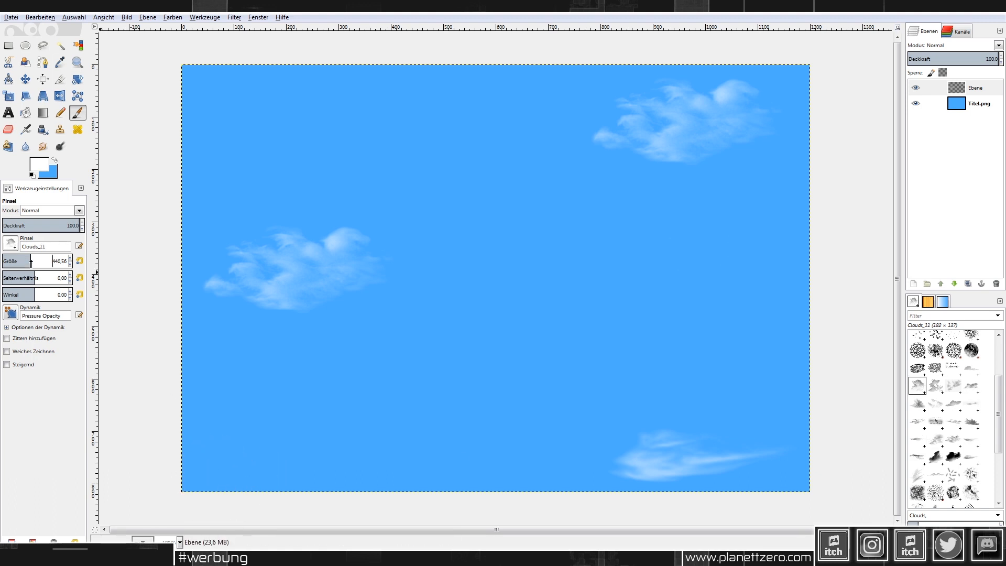
{"action": "left_click", "coordinate": [237, 473]}
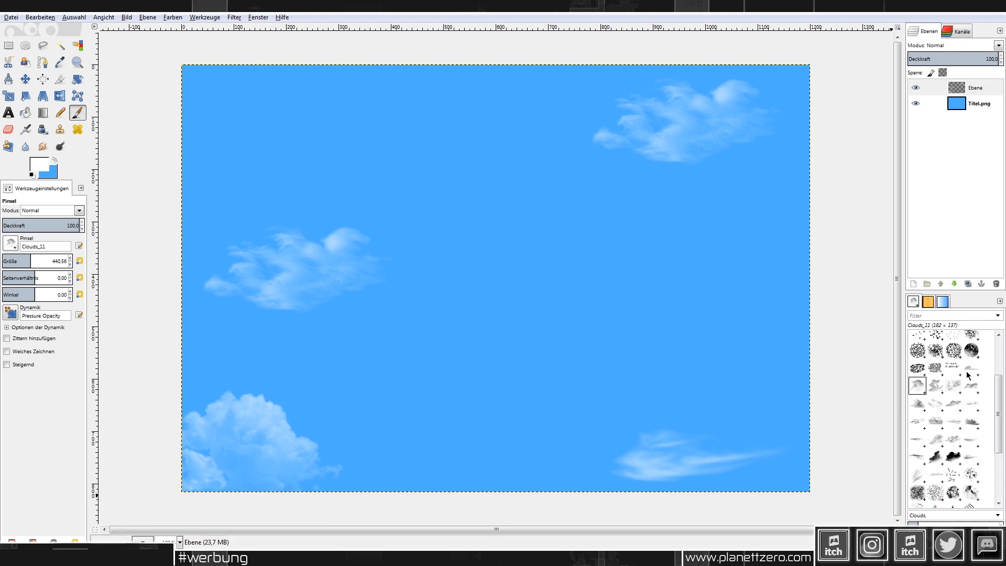
{"action": "scroll", "coordinate": [965, 443], "scroll_direction": "down", "scroll_amount": 1}
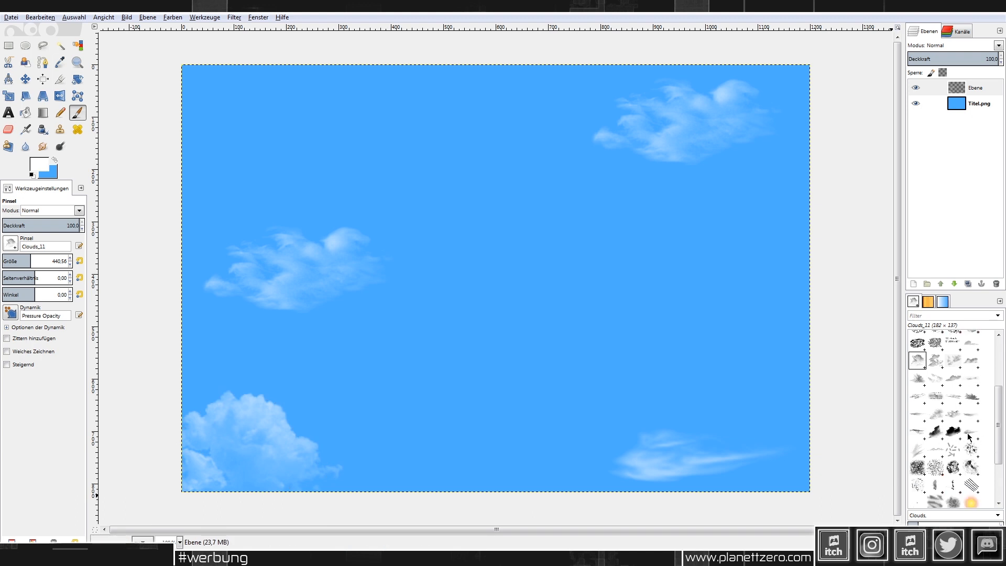
{"action": "left_click", "coordinate": [969, 434]}
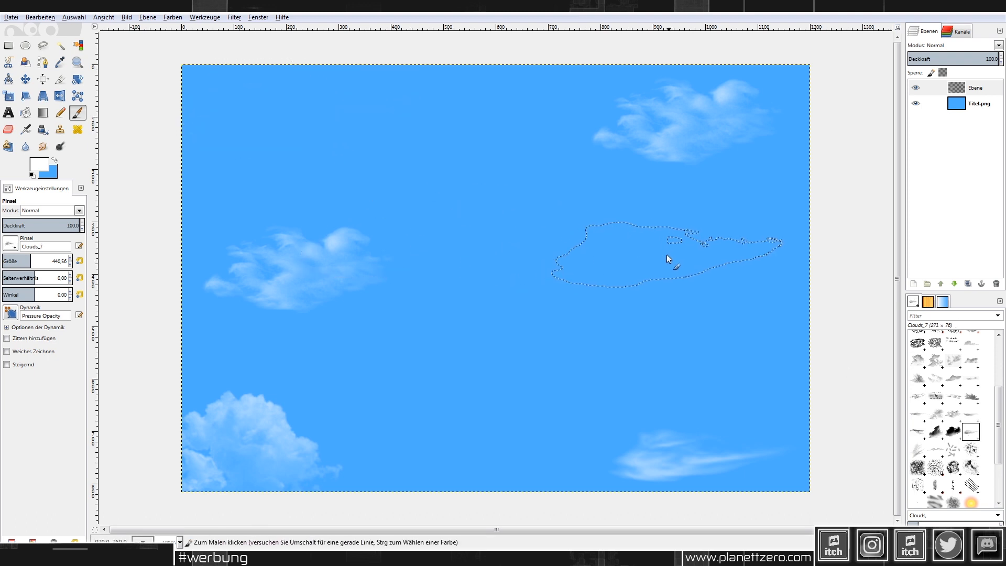
{"action": "left_click", "coordinate": [679, 228]}
{"action": "key", "text": "ctrl+z"}
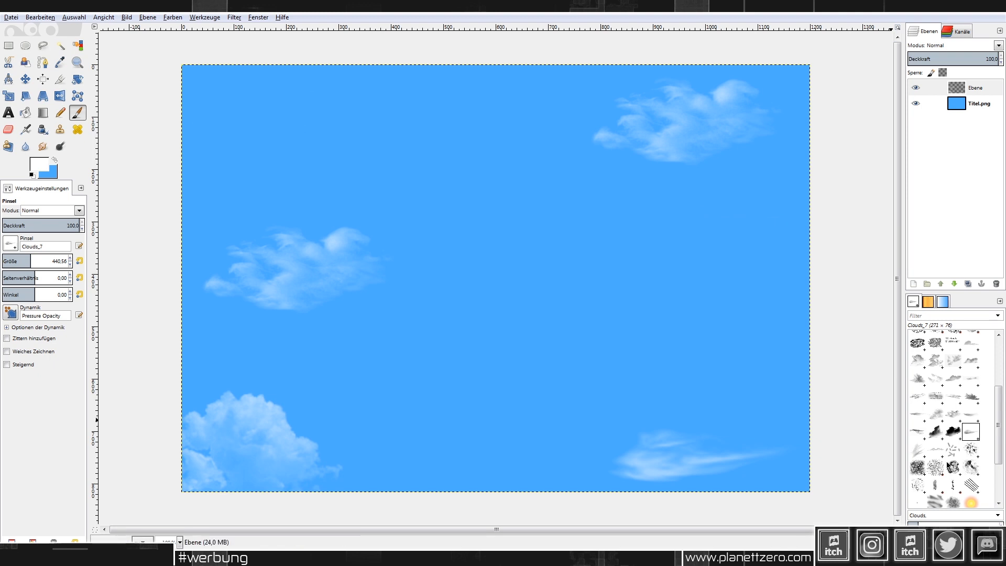
Step: Add a faint Clouds_10 cloud along the bottom and Clouds_11 clouds at the top, right and left edges
{"action": "left_click", "coordinate": [971, 343]}
{"action": "left_click", "coordinate": [480, 475]}
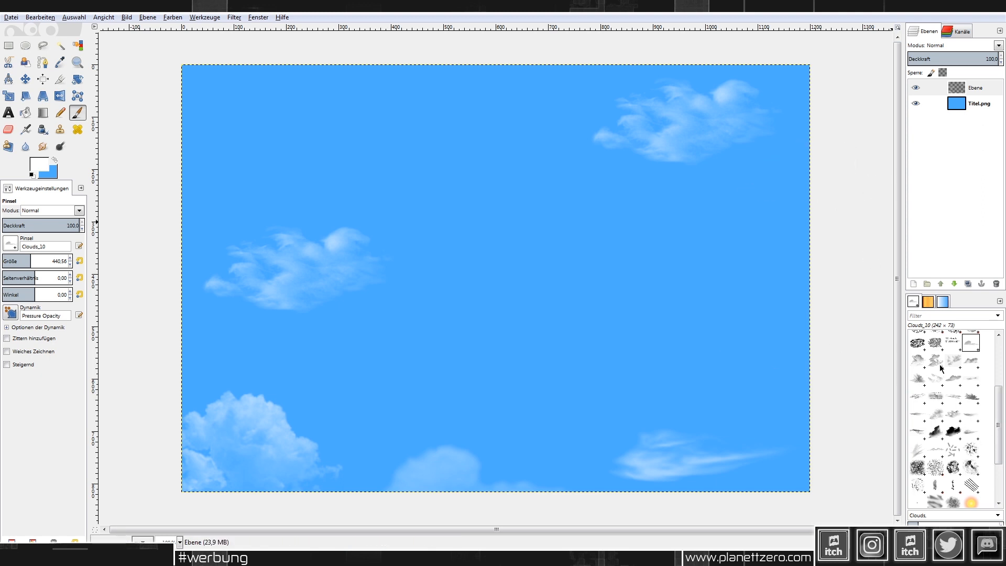
{"action": "left_click", "coordinate": [918, 359]}
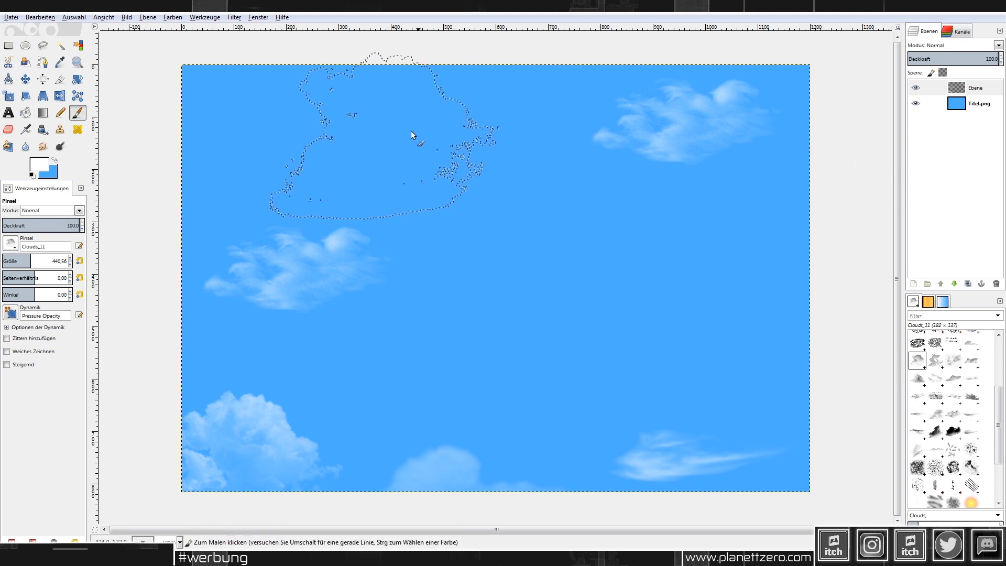
{"action": "left_click", "coordinate": [465, 153]}
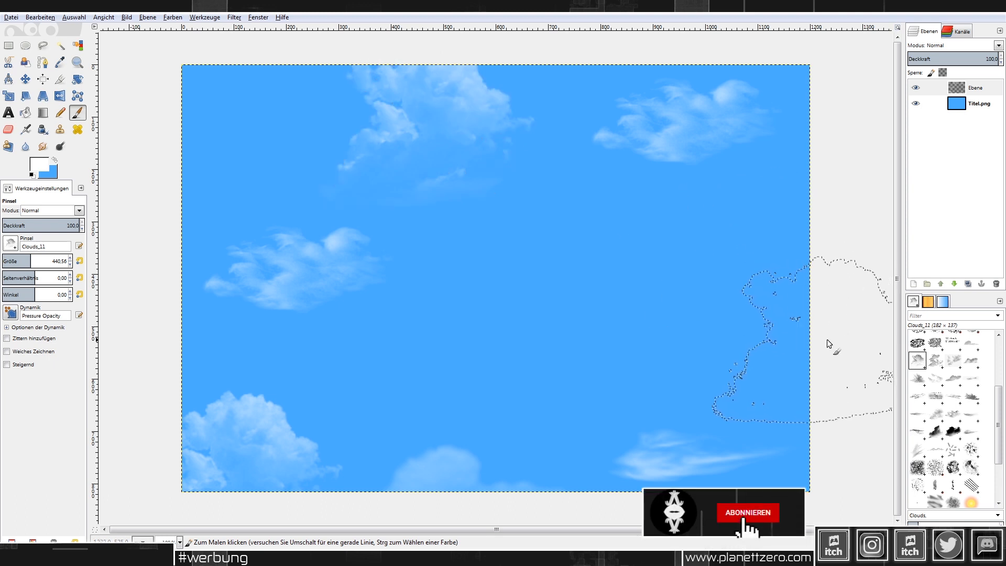
{"action": "left_click", "coordinate": [832, 313]}
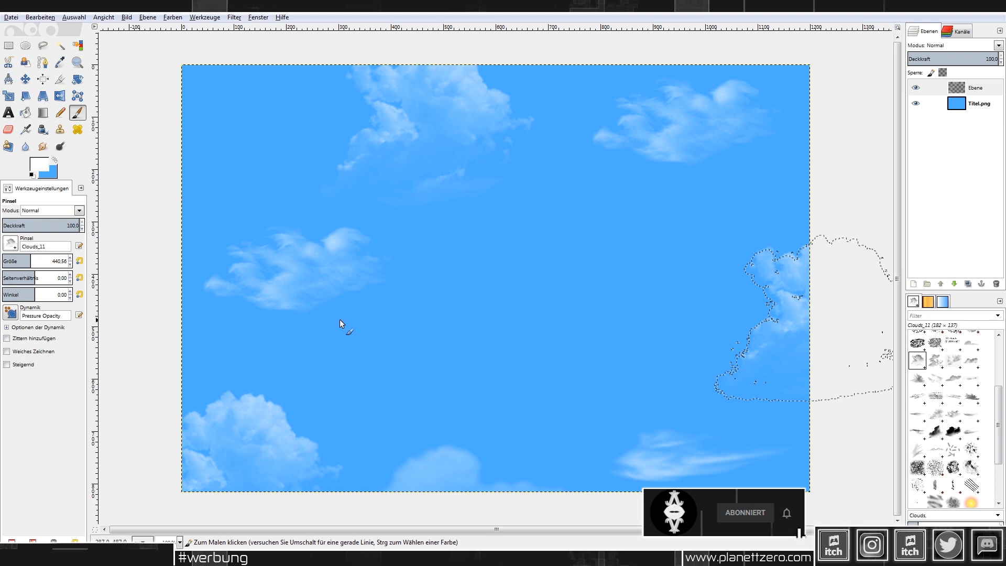
{"action": "left_click", "coordinate": [162, 315]}
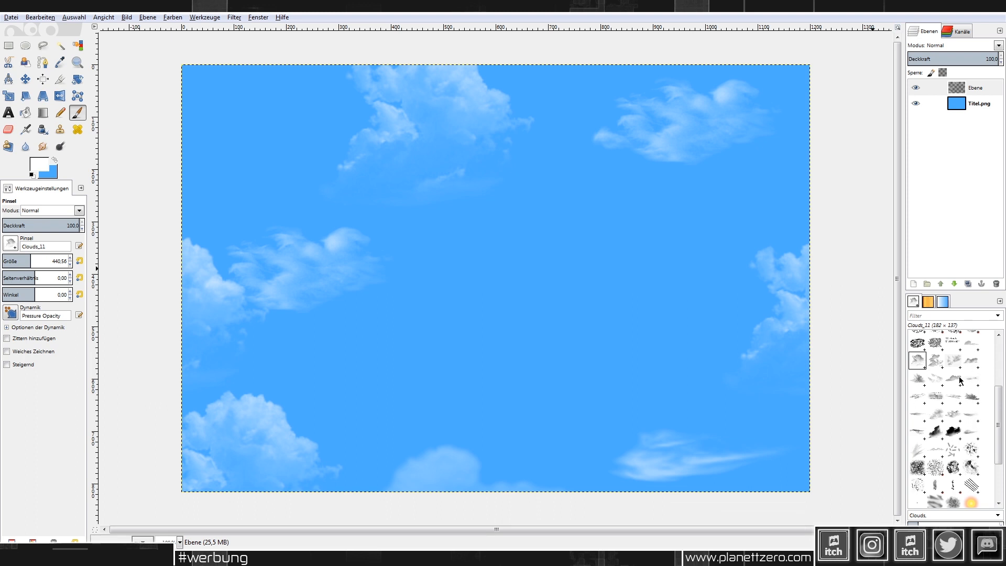
Step: Stamp a Clouds_15 cloud at the centre, then undo it
{"action": "left_click", "coordinate": [918, 378]}
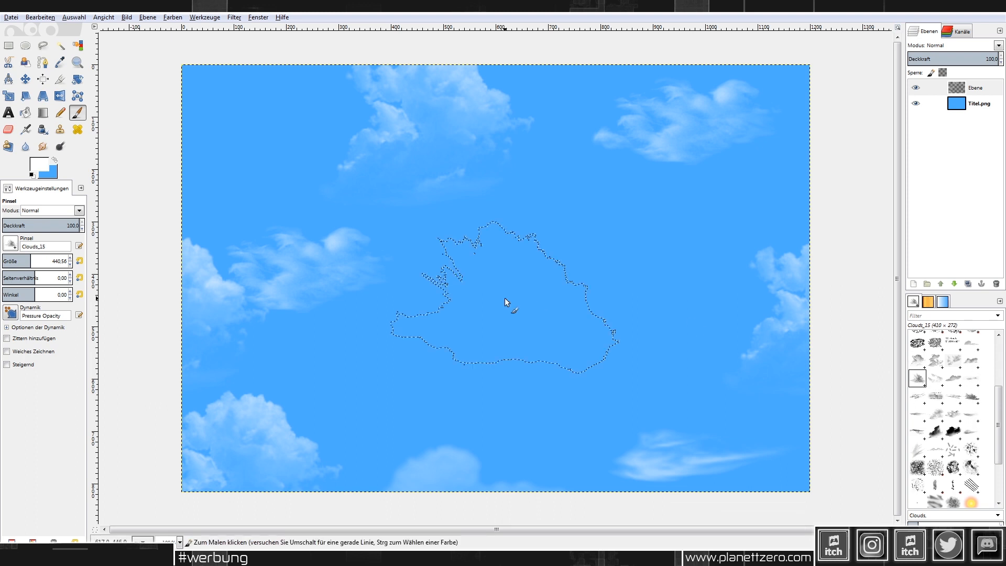
{"action": "left_click", "coordinate": [555, 282]}
{"action": "key", "text": "ctrl+z"}
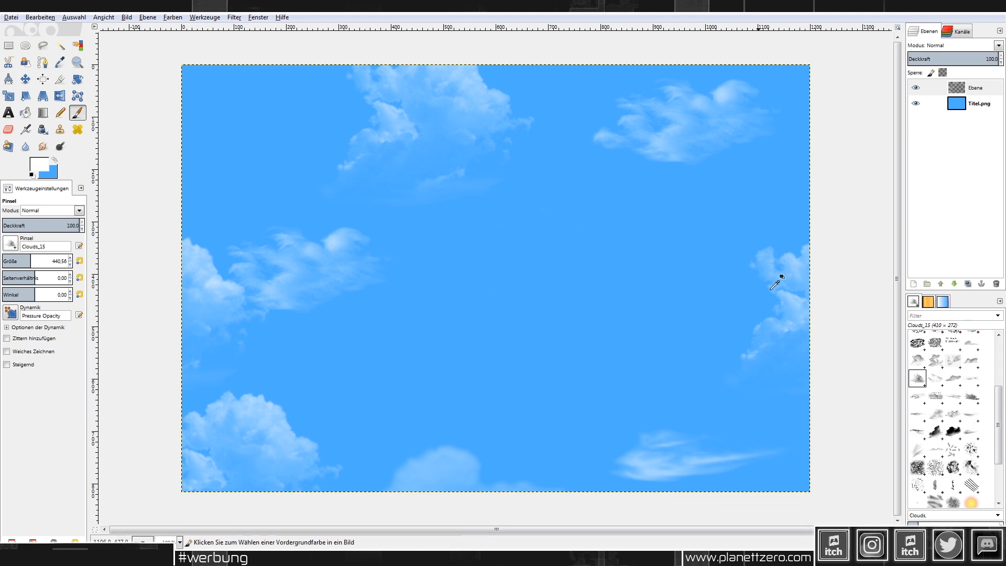
Step: Lower the brush opacity to about 40 and stamp a faint cloud at the image centre
{"action": "left_click_drag", "start_coordinate": [22, 225], "coordinate": [33, 225]}
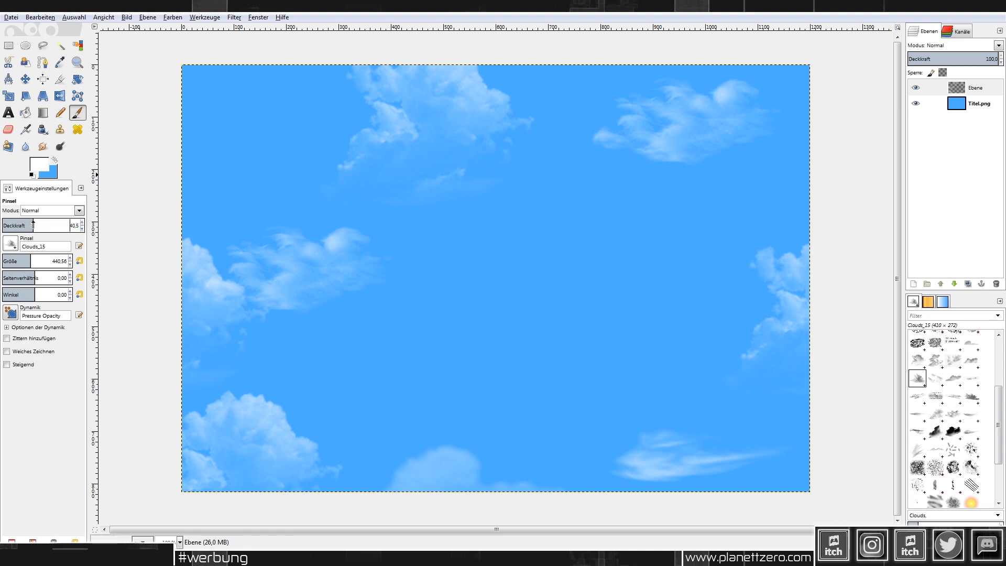
{"action": "left_click", "coordinate": [539, 279]}
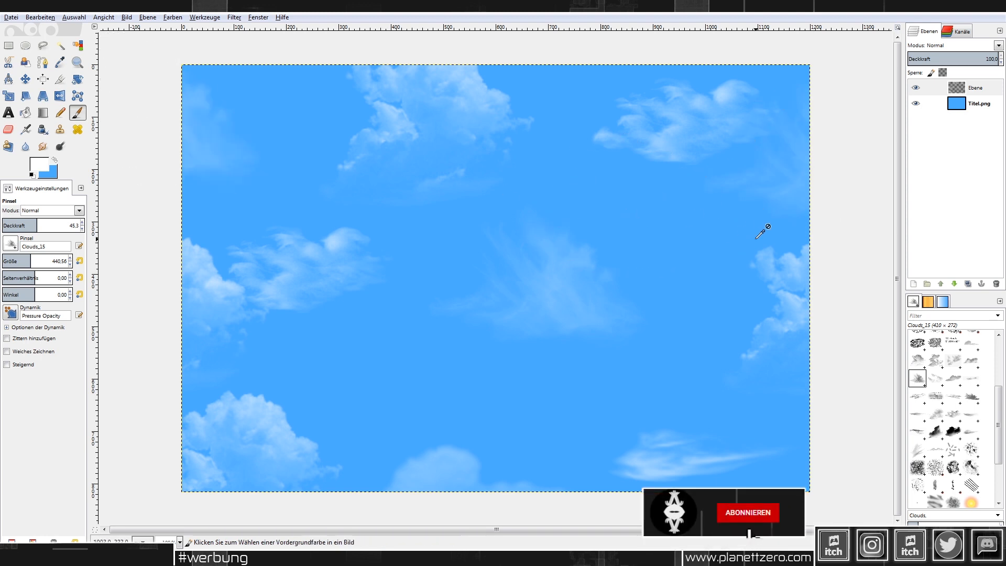
{"action": "scroll", "coordinate": [778, 235], "scroll_direction": "down", "scroll_amount": 2, "text": "ctrl"}
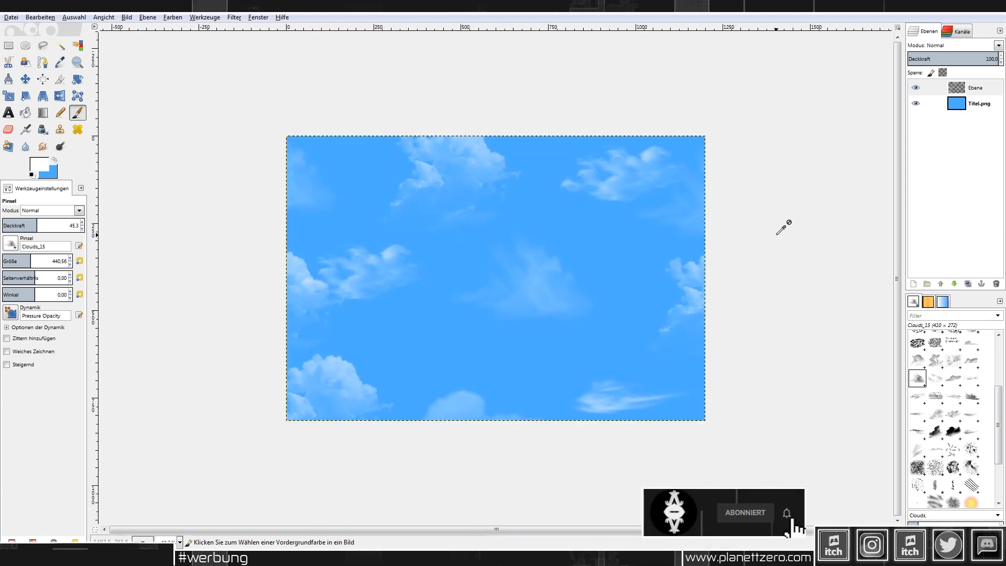
{"action": "scroll", "coordinate": [783, 228], "scroll_direction": "up", "scroll_amount": 1, "text": "ctrl"}
Step: Duplicate layer Ebene as Ebene-Kopie and hide the original Ebene
{"action": "right_click", "coordinate": [982, 92]}
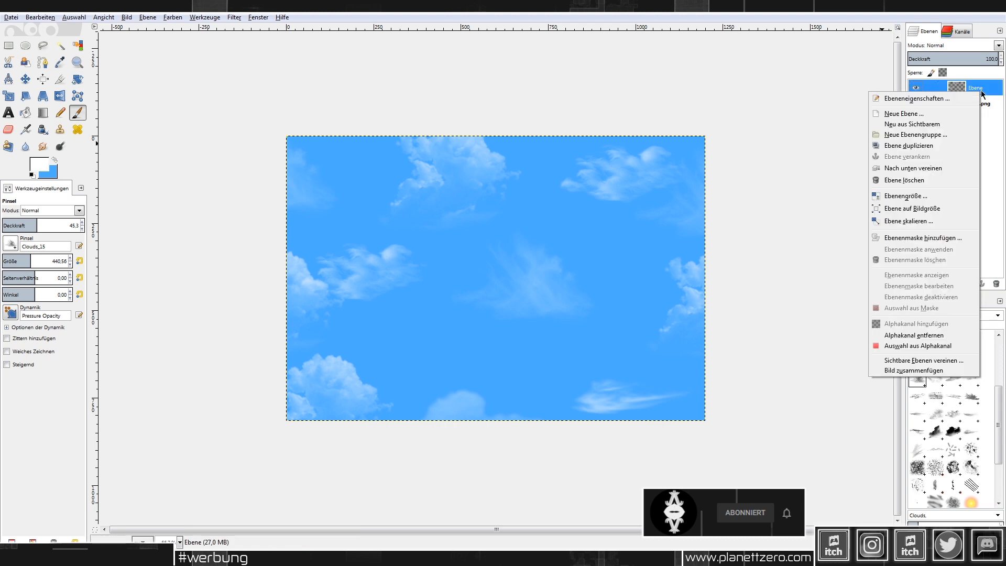
{"action": "left_click", "coordinate": [923, 146]}
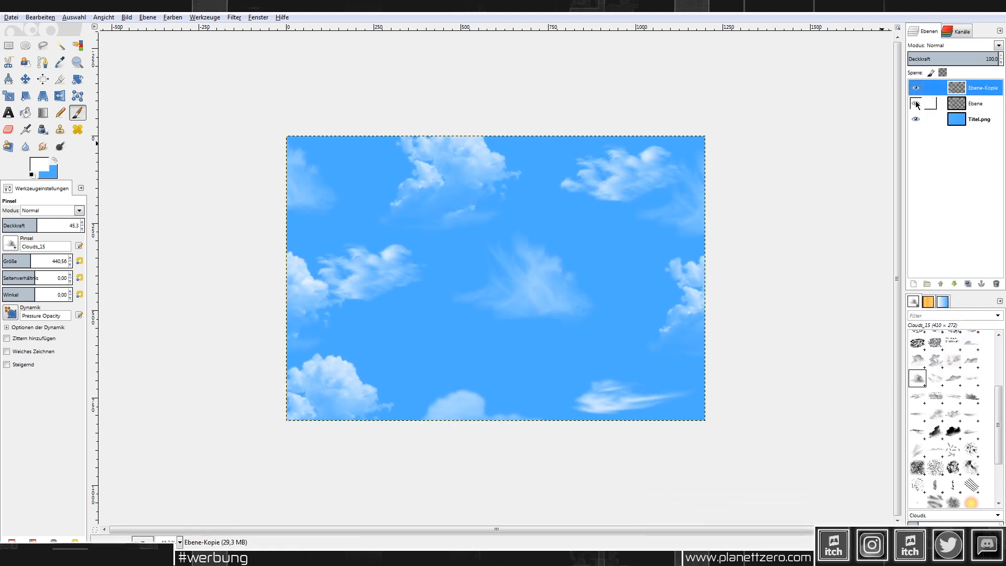
{"action": "left_click", "coordinate": [915, 103]}
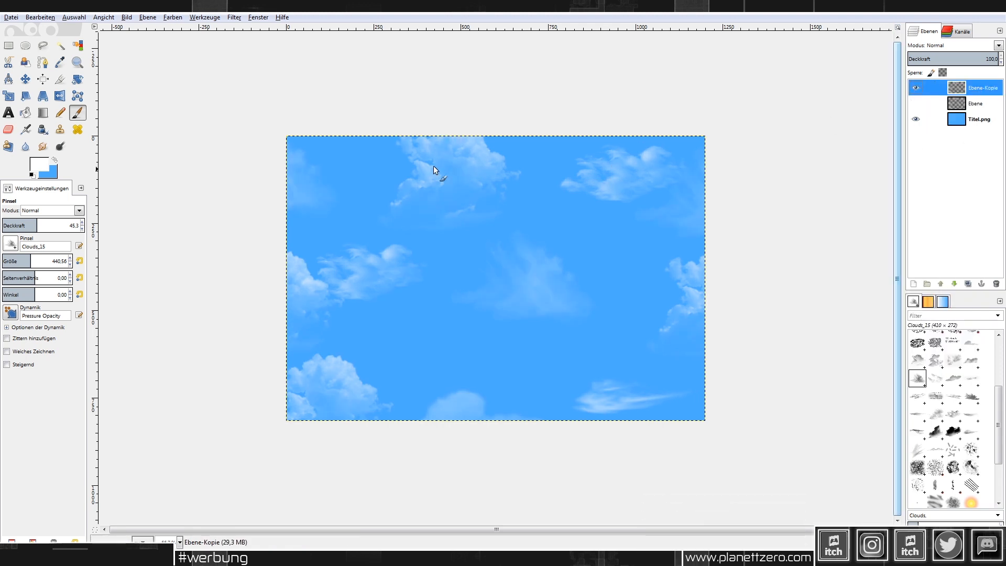
Step: Apply Filter > Abbilden > Nahtlos machen to Ebene-Kopie and view it at 100%
{"action": "left_click", "coordinate": [234, 17]}
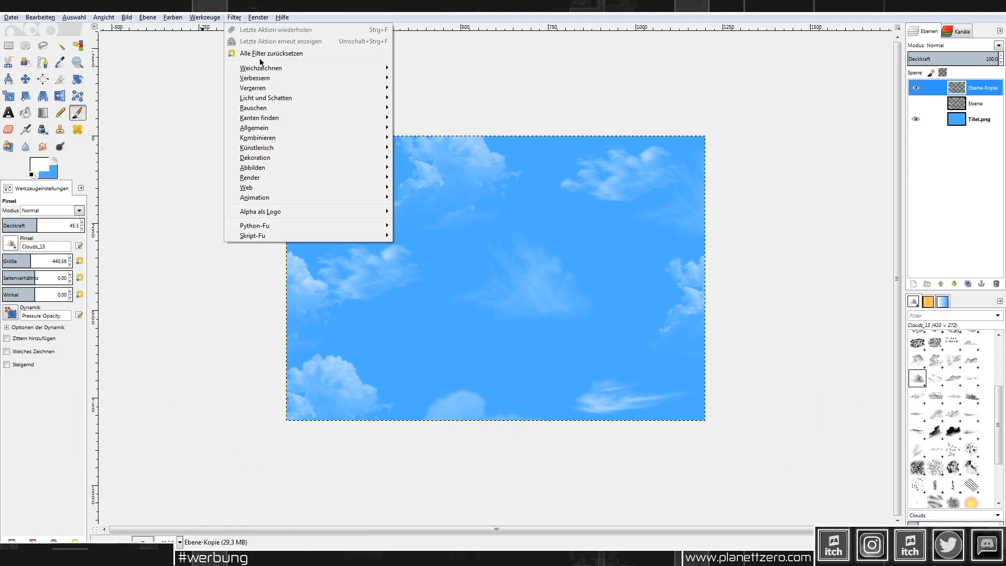
{"action": "mouse_move", "coordinate": [260, 177]}
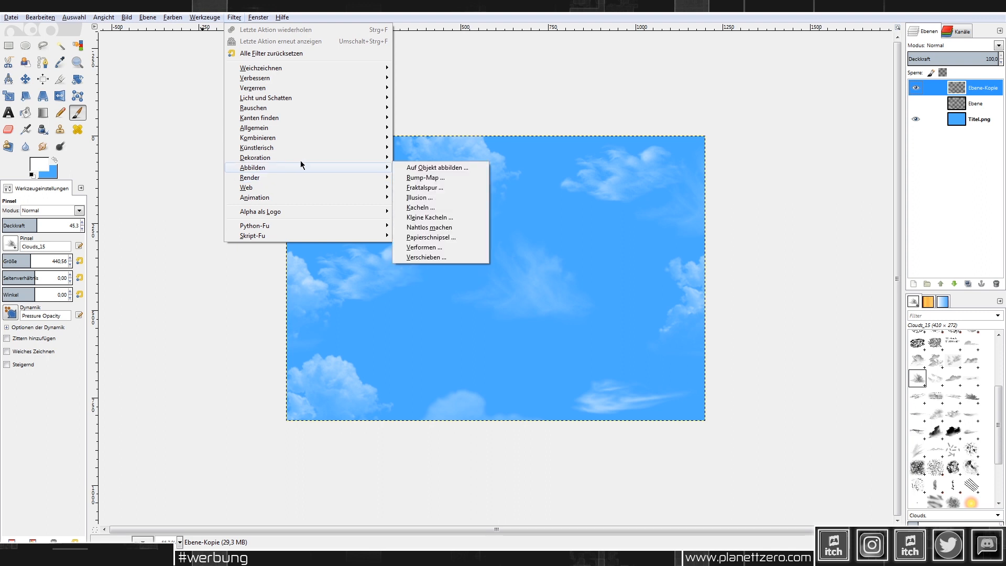
{"action": "left_click", "coordinate": [459, 224]}
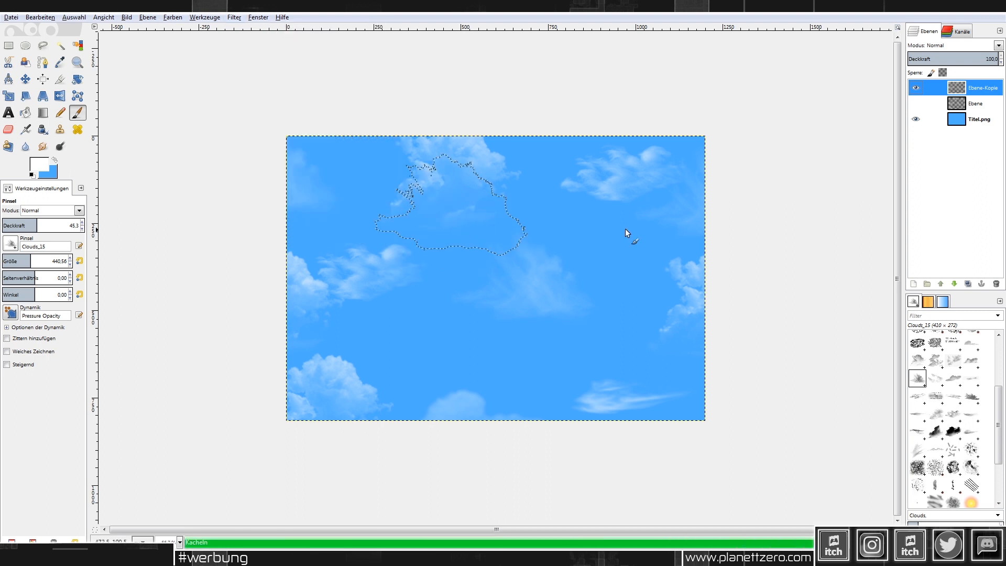
{"action": "key", "text": "1"}
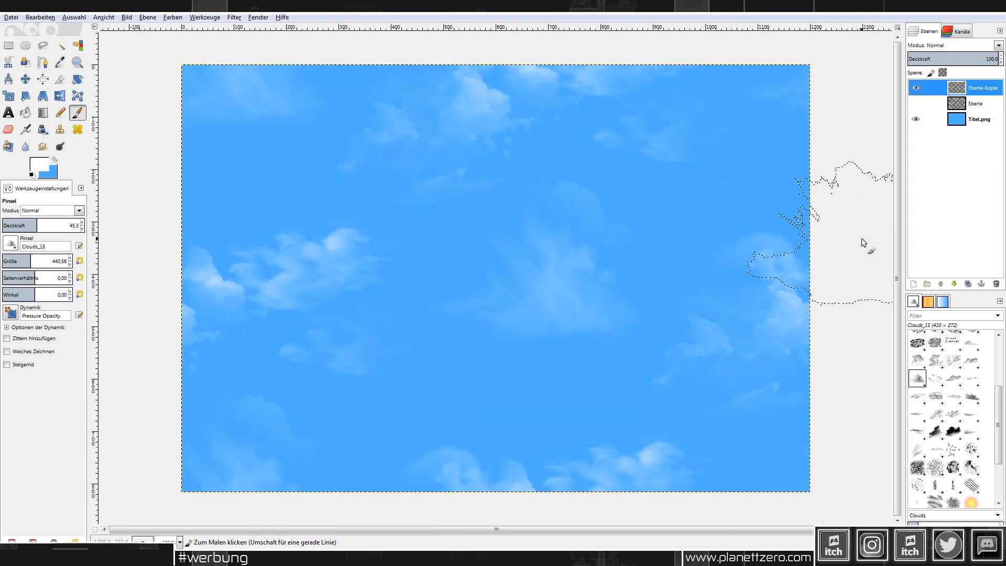
Step: Compare the two cloud layers, leaving only Ebene-Kopie visible, then choose Rectangle Select
{"action": "left_click", "coordinate": [916, 103]}
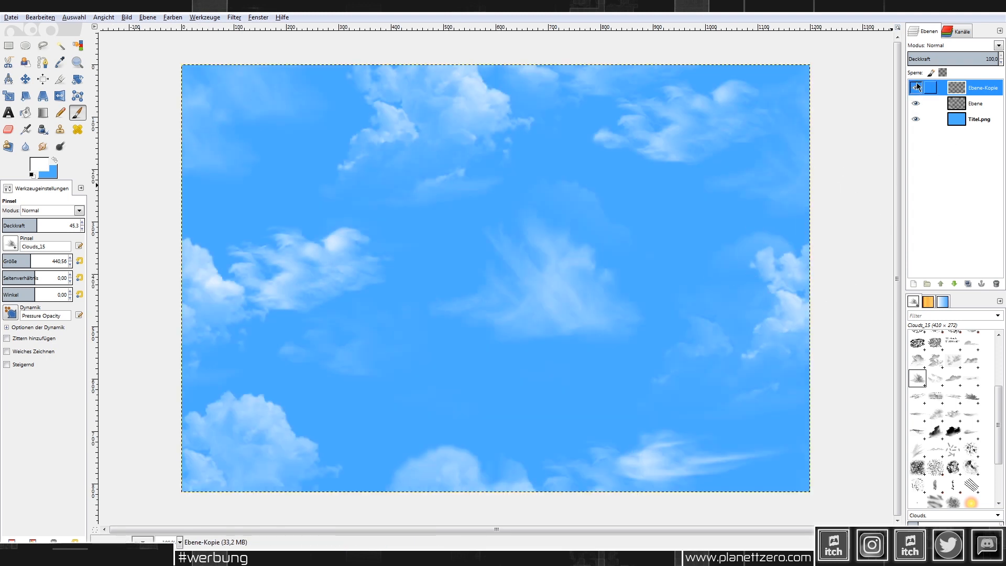
{"action": "left_click", "coordinate": [915, 88]}
{"action": "left_click", "coordinate": [912, 103]}
{"action": "left_click", "coordinate": [915, 88]}
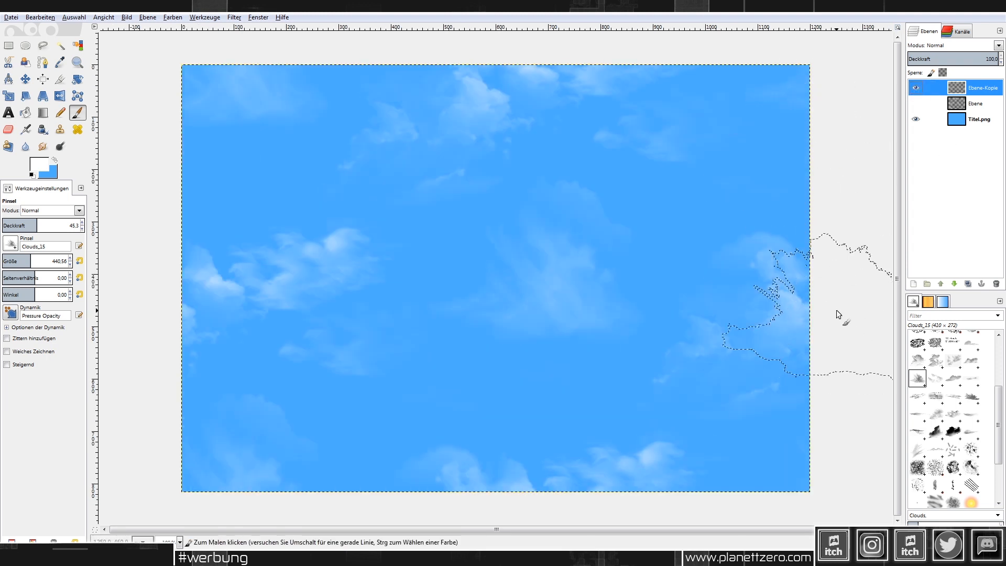
{"action": "scroll", "coordinate": [789, 301], "scroll_direction": "down", "scroll_amount": 1, "text": "ctrl"}
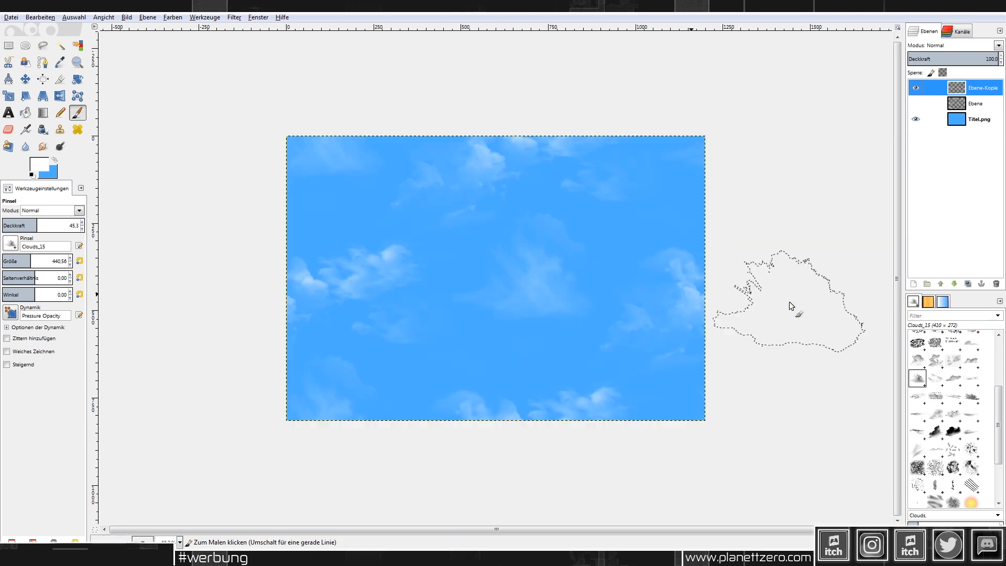
{"action": "left_click", "coordinate": [8, 46]}
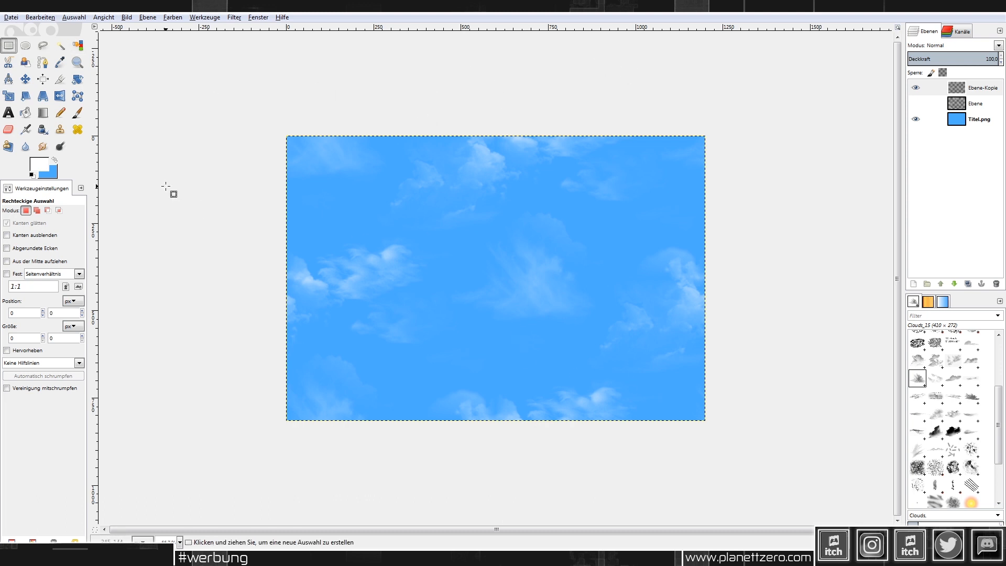
Step: Overwrite Titel.png with the seamless cloud image and switch back to RPG Maker MV
{"action": "key", "text": "1"}
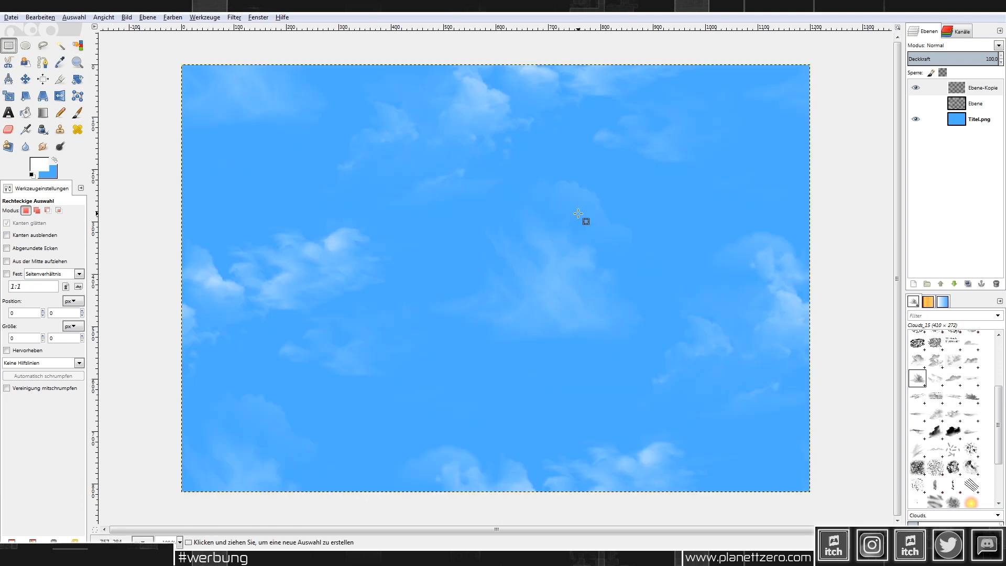
{"action": "left_click", "coordinate": [12, 22]}
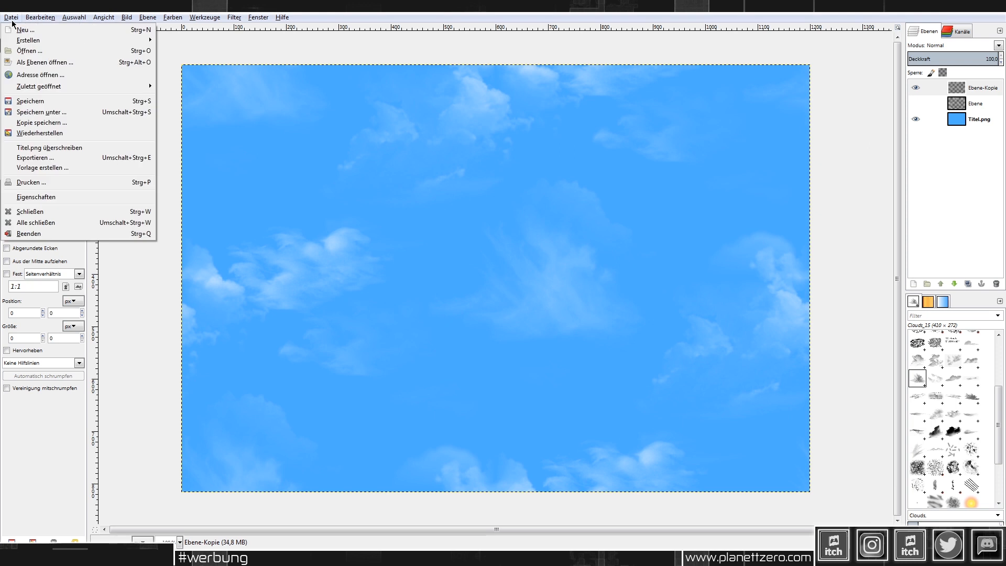
{"action": "left_click", "coordinate": [58, 148]}
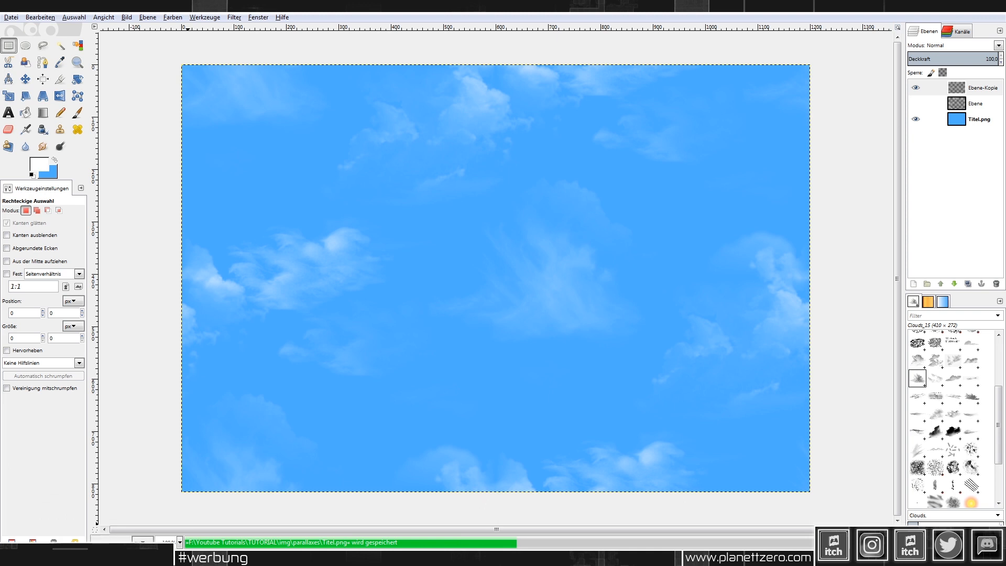
{"action": "mouse_move", "coordinate": [90, 556]}
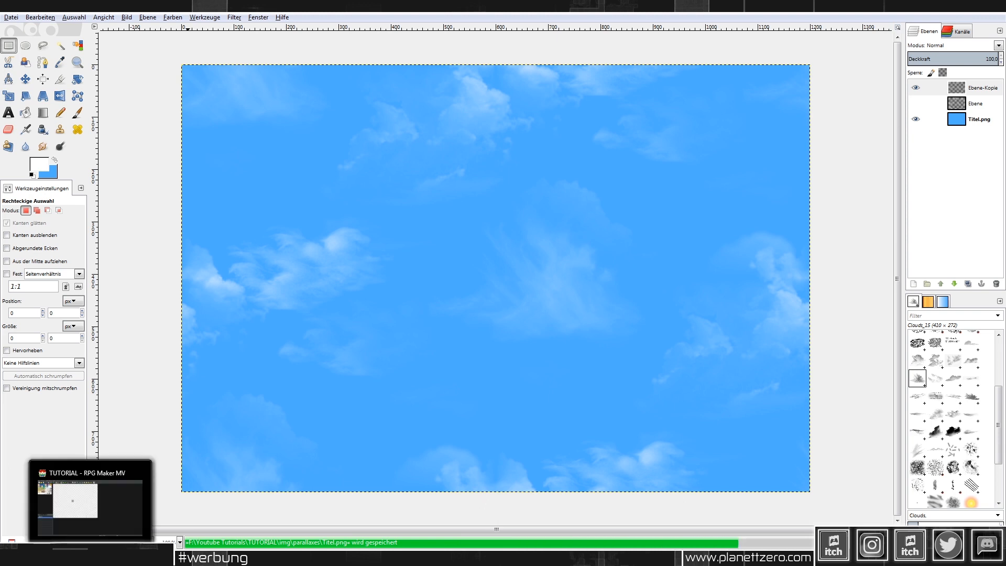
{"action": "left_click", "coordinate": [90, 556]}
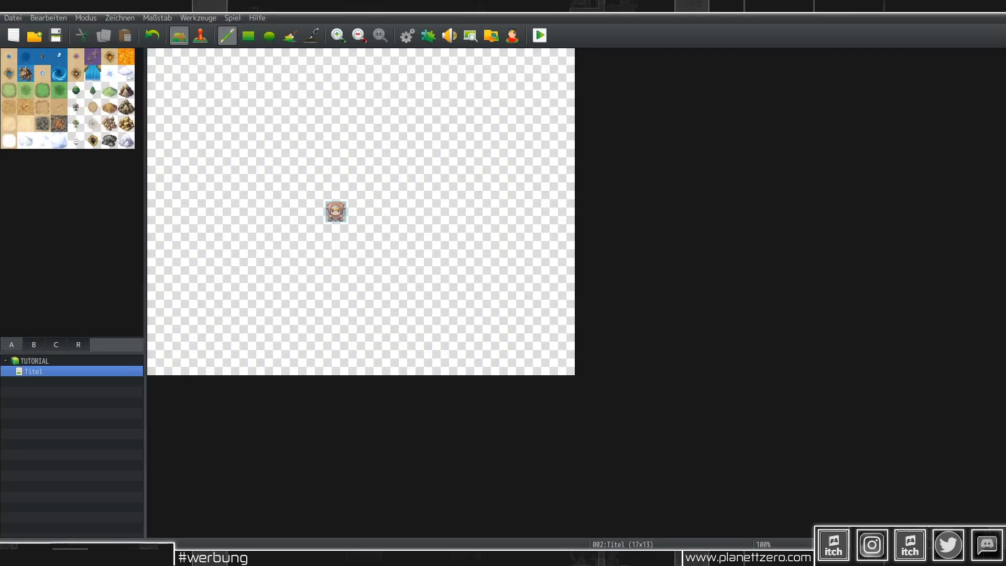
Step: In the Titel map's properties, set parallax image Titel with horizontal loop and scroll speed 2
{"action": "right_click", "coordinate": [64, 375]}
{"action": "left_click", "coordinate": [84, 379]}
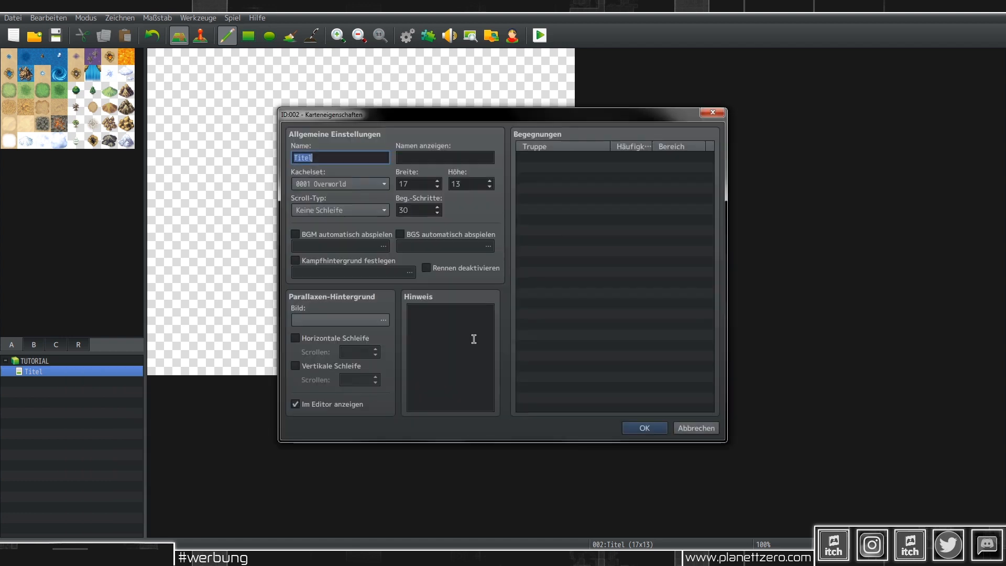
{"action": "left_click", "coordinate": [384, 320]}
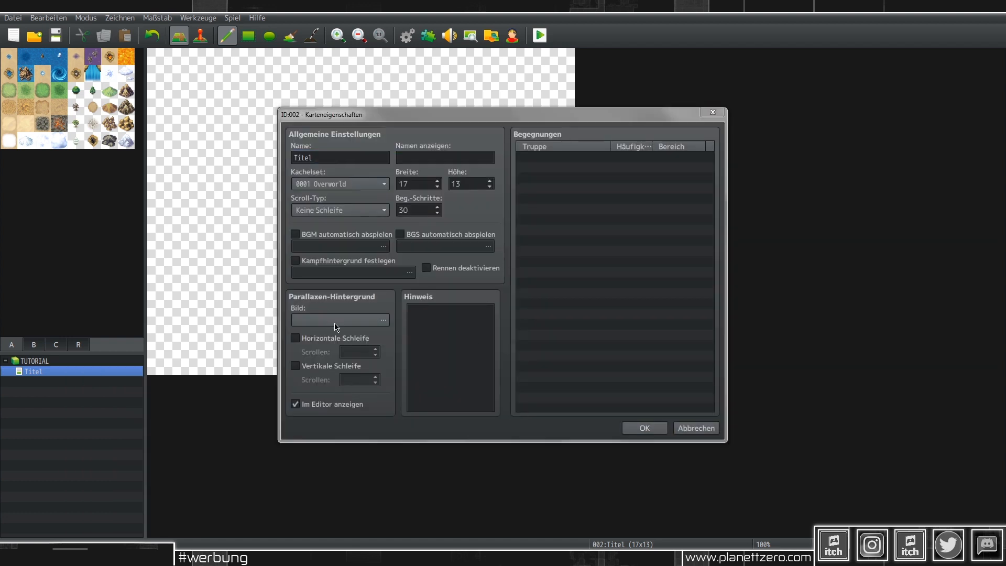
{"action": "left_click", "coordinate": [331, 341]}
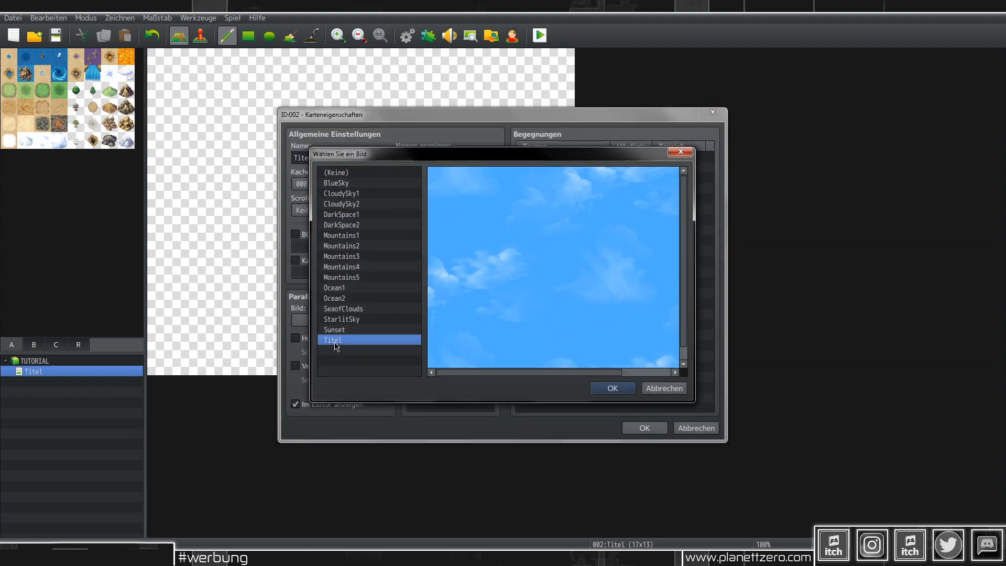
{"action": "left_click", "coordinate": [612, 388]}
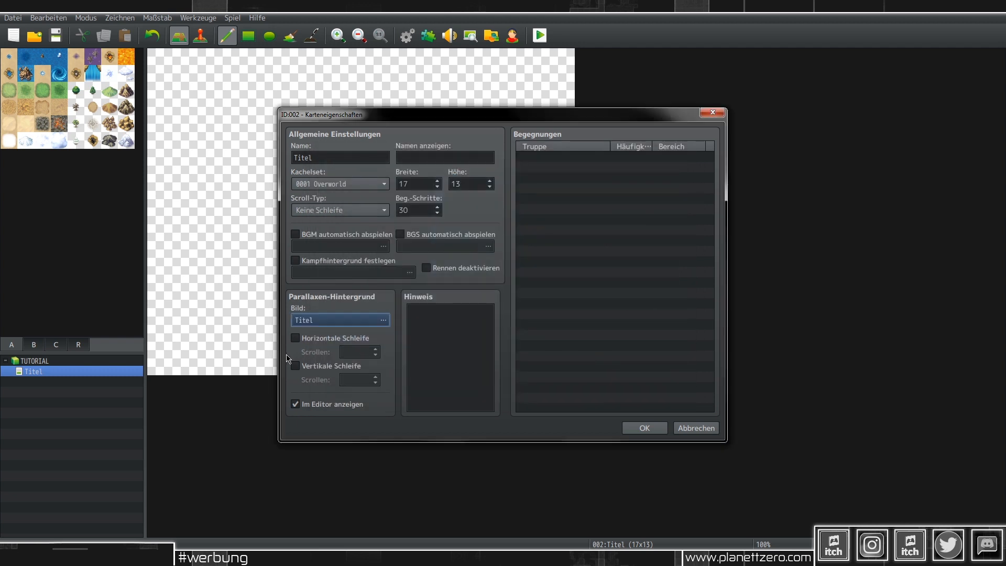
{"action": "left_click", "coordinate": [327, 339]}
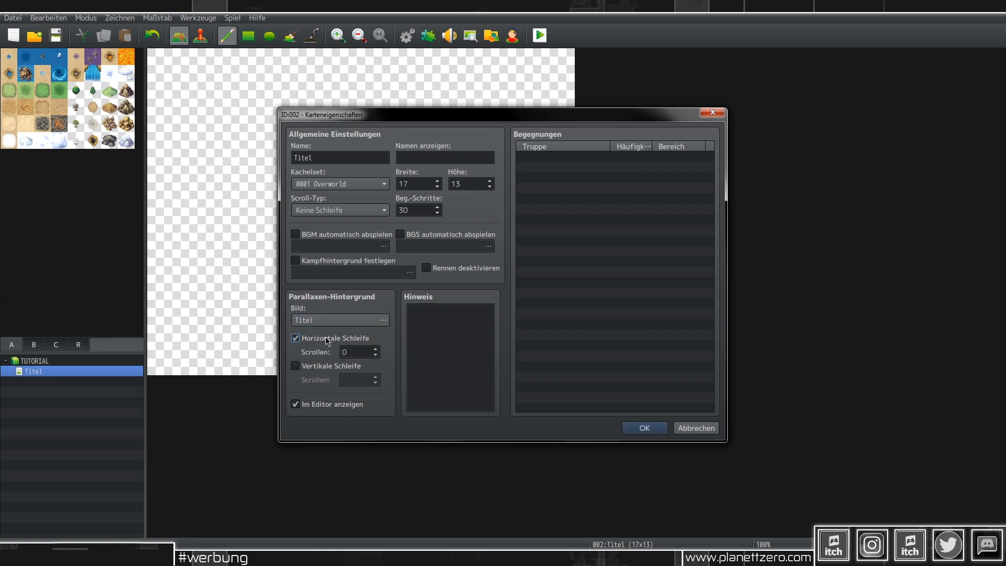
{"action": "double_click", "coordinate": [380, 350]}
{"action": "left_click", "coordinate": [644, 428]}
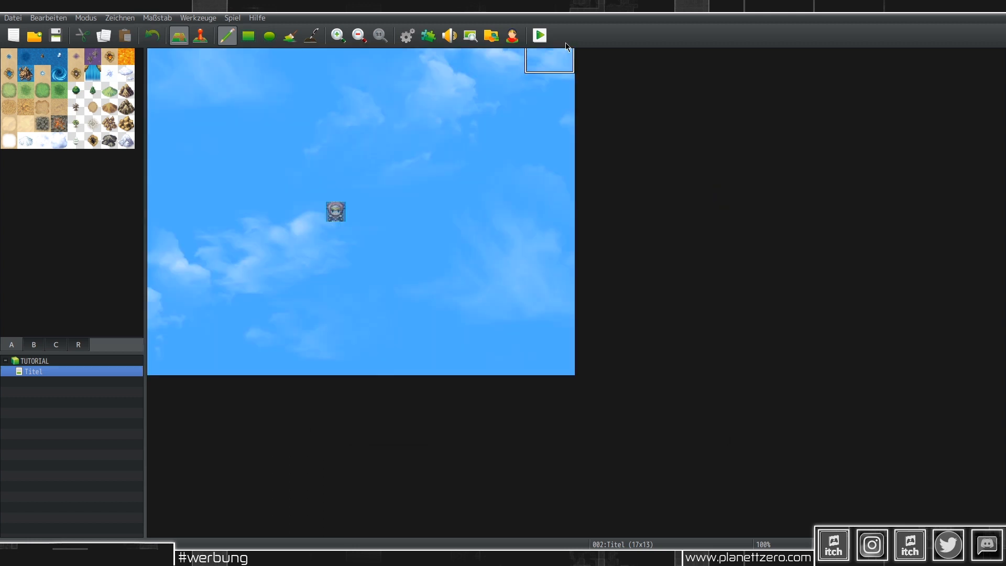
Step: Save and test-play the game, toggling fullscreen and back, then close the playtest
{"action": "left_click", "coordinate": [539, 36]}
{"action": "key", "text": "Return"}
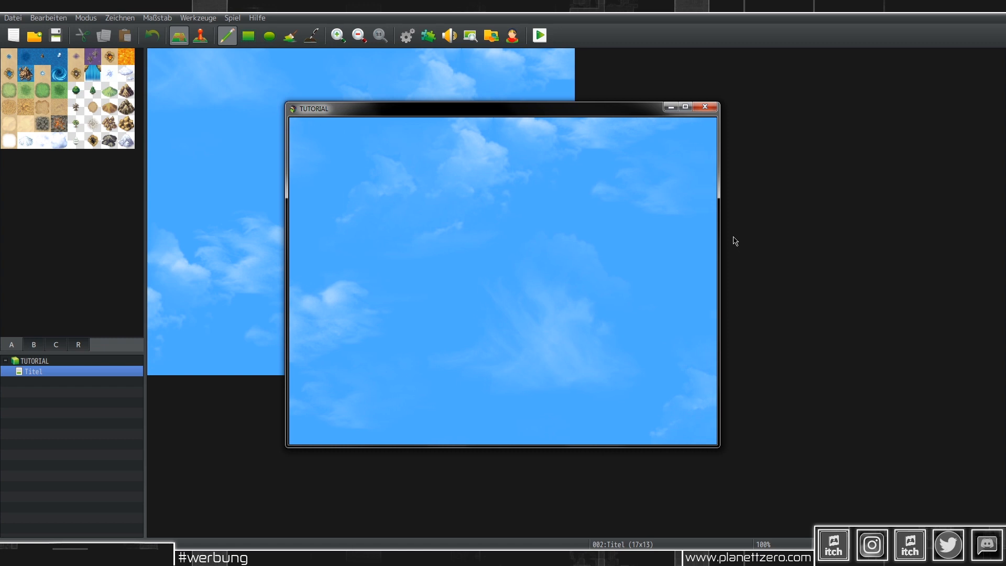
{"action": "key", "text": "alt+Return"}
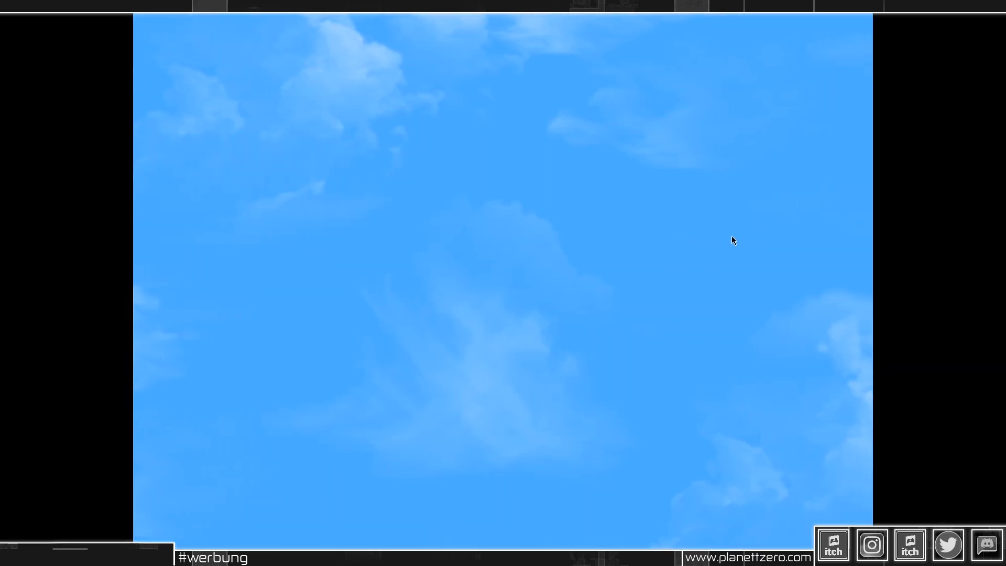
{"action": "key", "text": "alt+Return"}
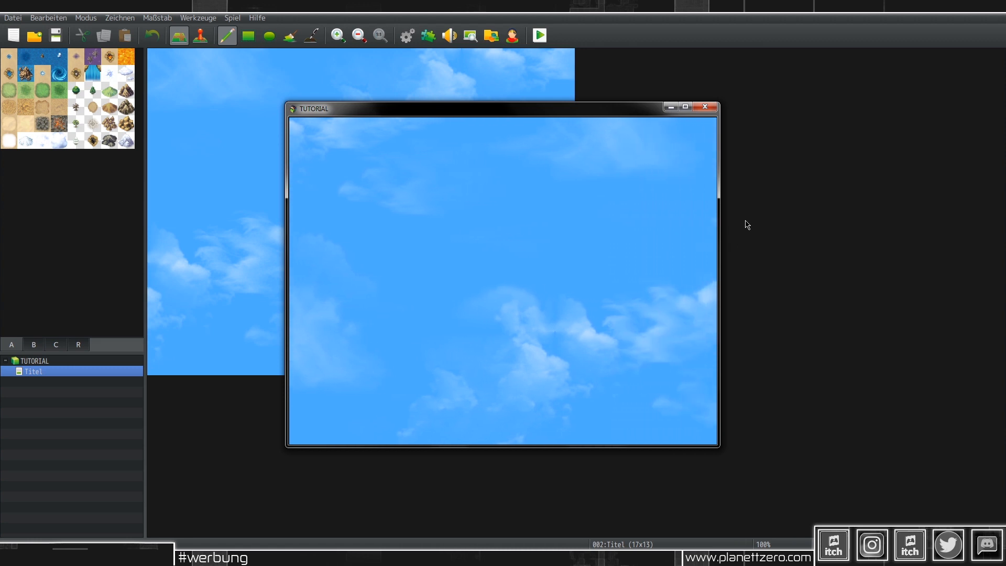
{"action": "left_click", "coordinate": [710, 107]}
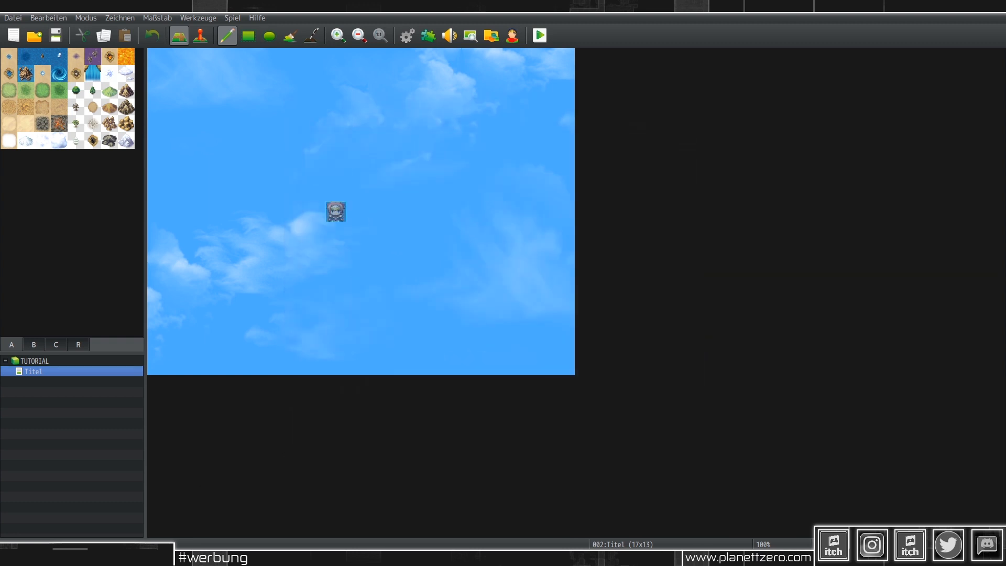
Step: Bring up Windows Explorer at the project's img > parallaxes folder
{"action": "left_click", "coordinate": [173, 558]}
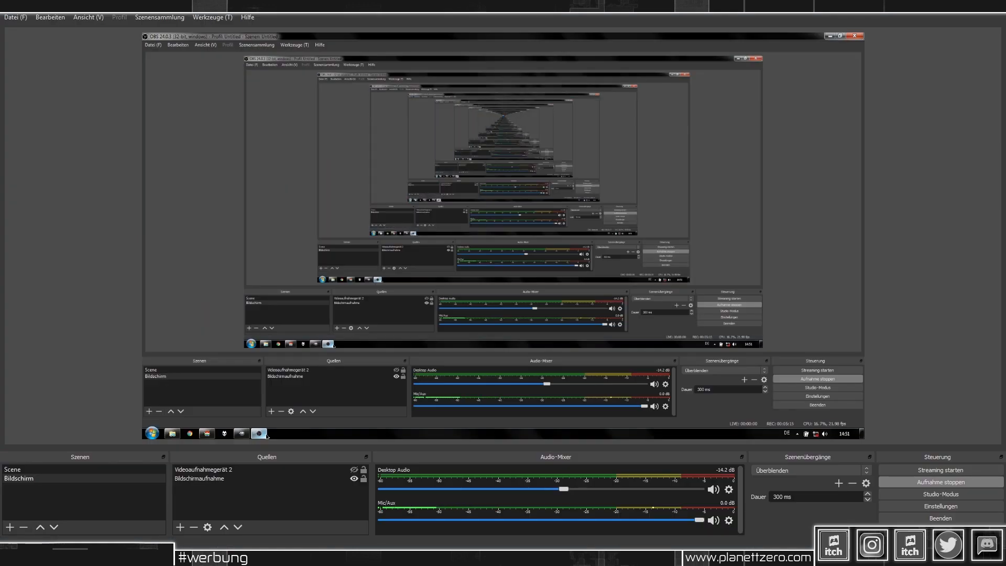
{"action": "left_click", "coordinate": [173, 557]}
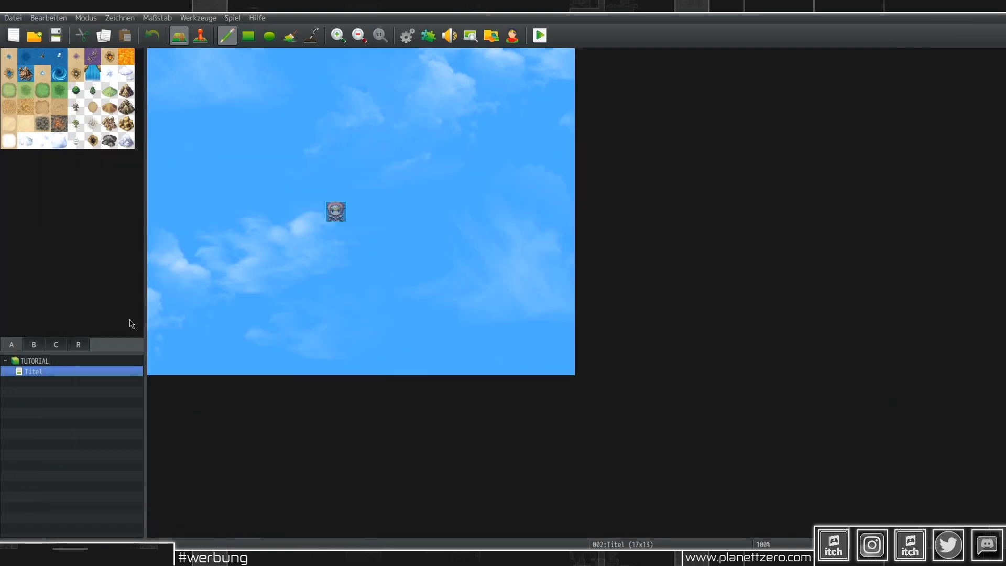
{"action": "left_click", "coordinate": [129, 321]}
{"action": "key", "text": "alt+Tab"}
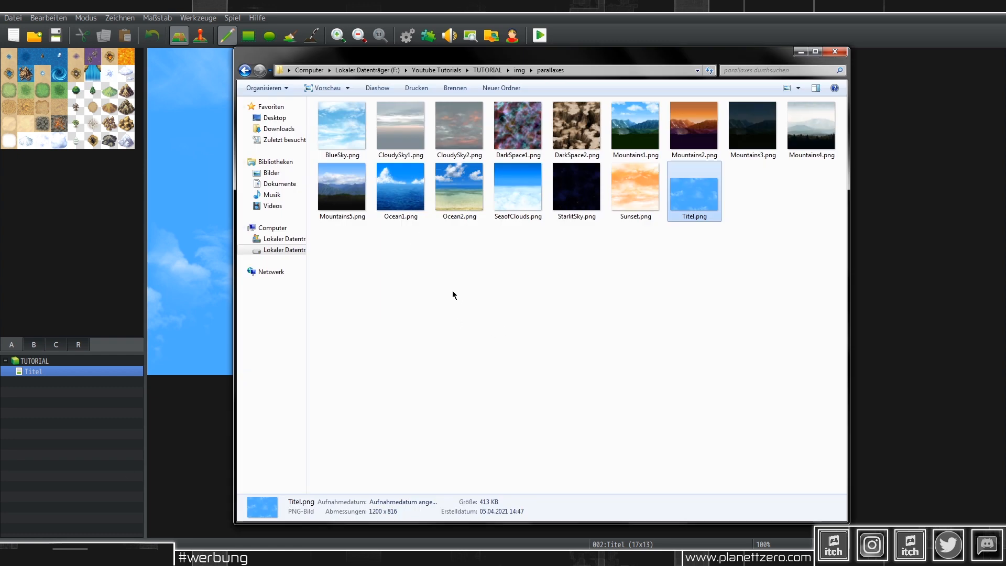
Step: Select CloudySky1.png among the parallaxes, then move to the img > pictures folder
{"action": "left_click", "coordinate": [349, 128]}
{"action": "left_click", "coordinate": [421, 125]}
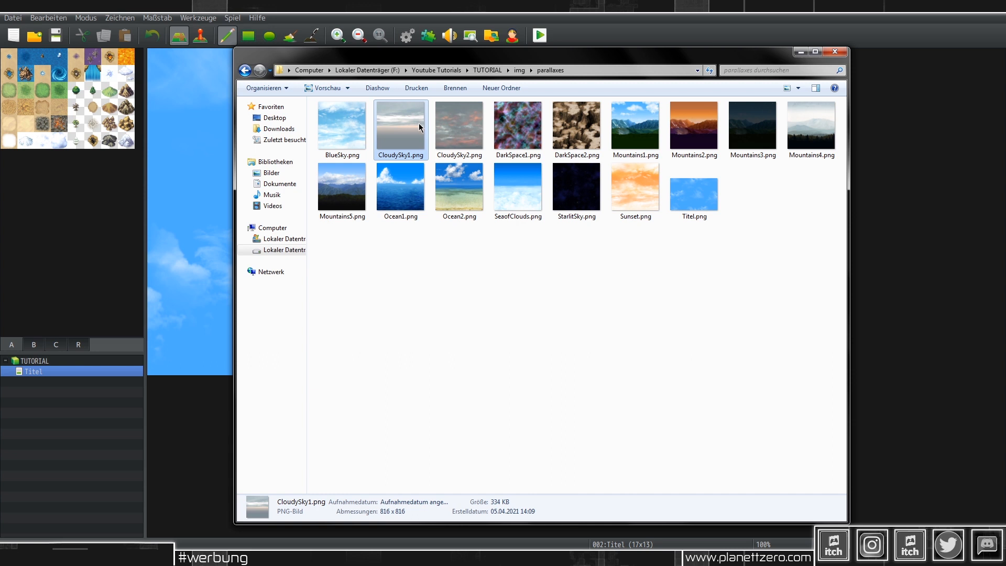
{"action": "left_click", "coordinate": [519, 70]}
{"action": "double_click", "coordinate": [336, 196]}
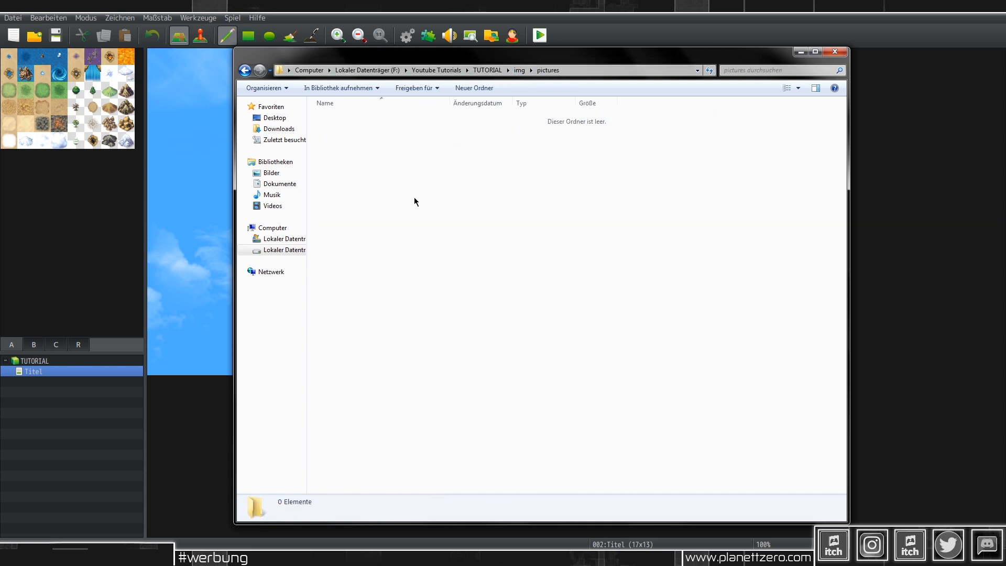
Step: Rename the CloudySky1.png copy to Titelname.png and open it with GIMP
{"action": "right_click", "coordinate": [366, 118]}
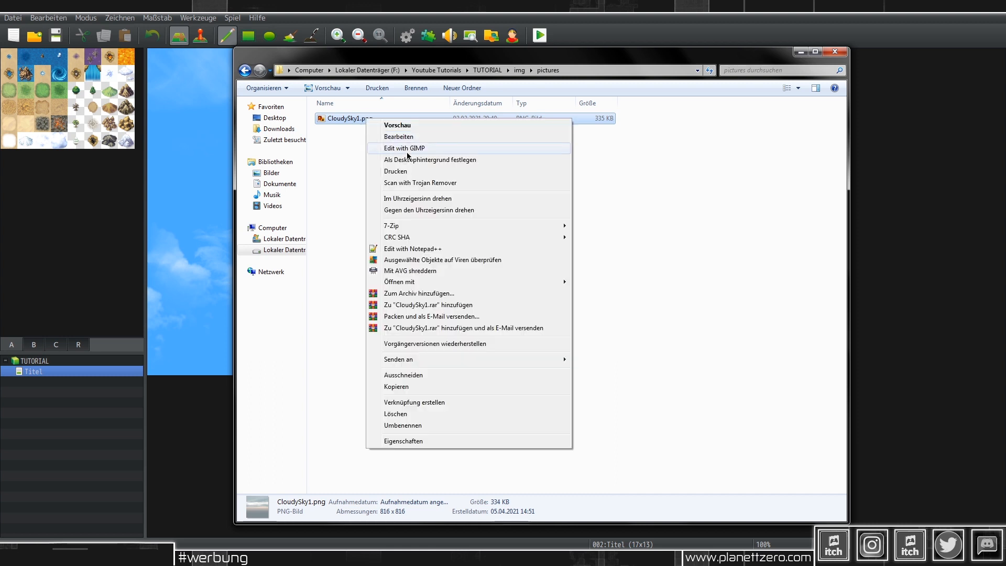
{"action": "left_click", "coordinate": [336, 118]}
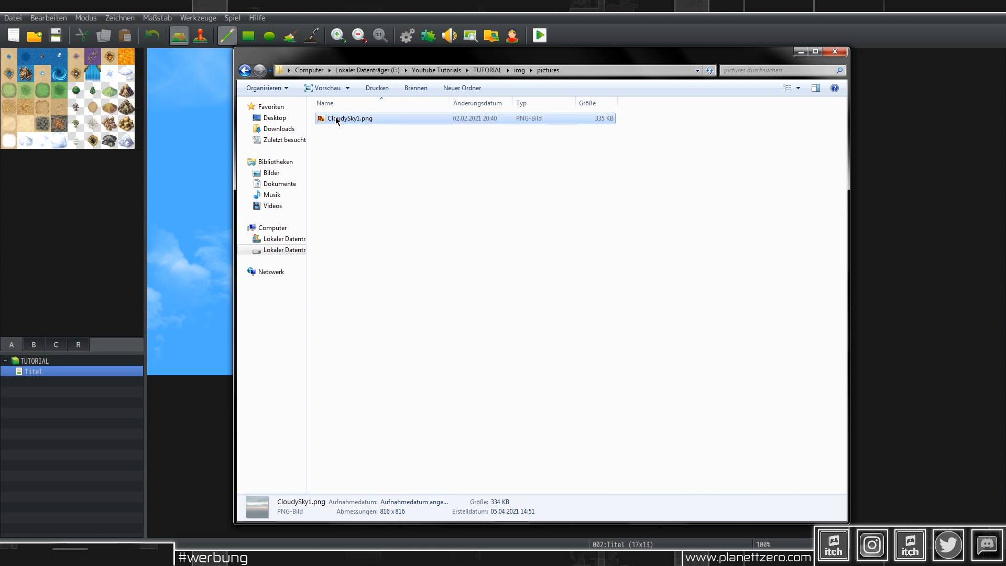
{"action": "right_click", "coordinate": [335, 118]}
{"action": "left_click", "coordinate": [393, 425]}
{"action": "type", "text": "Titel"}
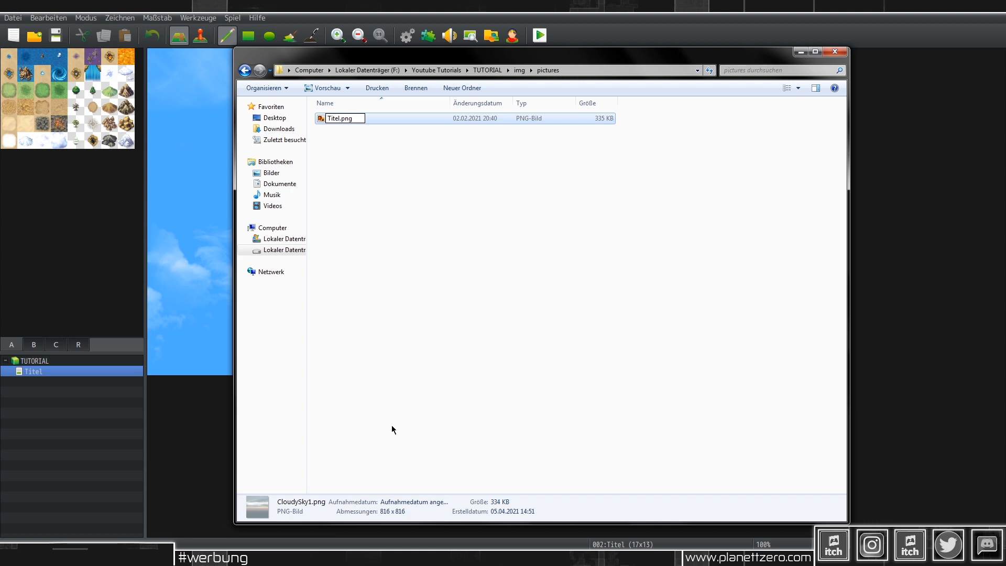
{"action": "type", "text": "name"}
{"action": "key", "text": "Return"}
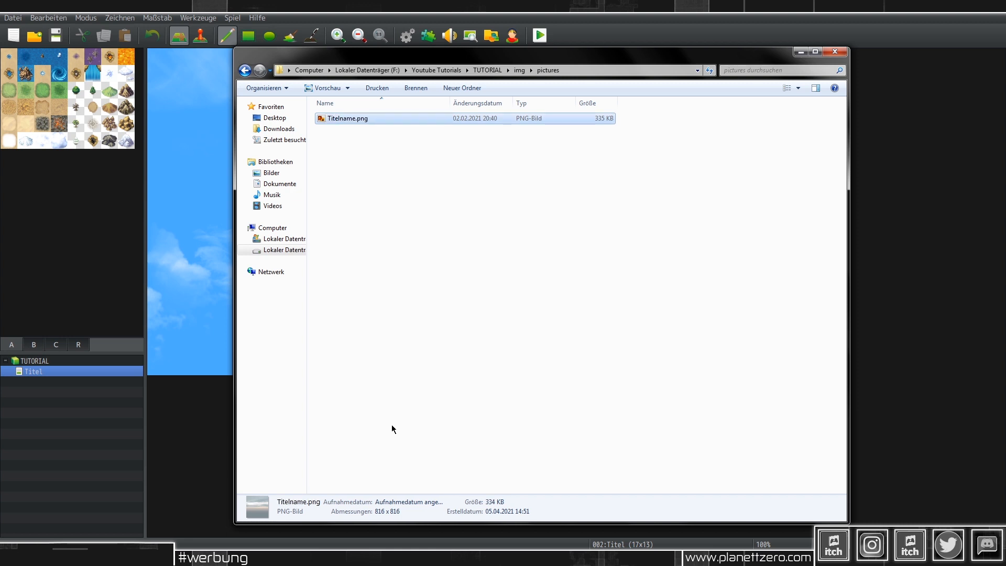
{"action": "right_click", "coordinate": [363, 121]}
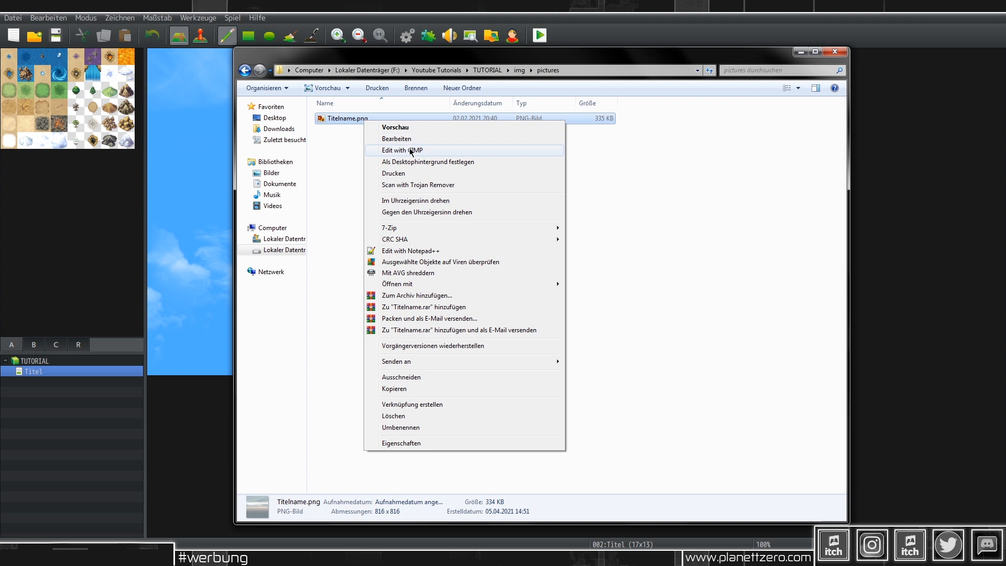
{"action": "left_click", "coordinate": [410, 143]}
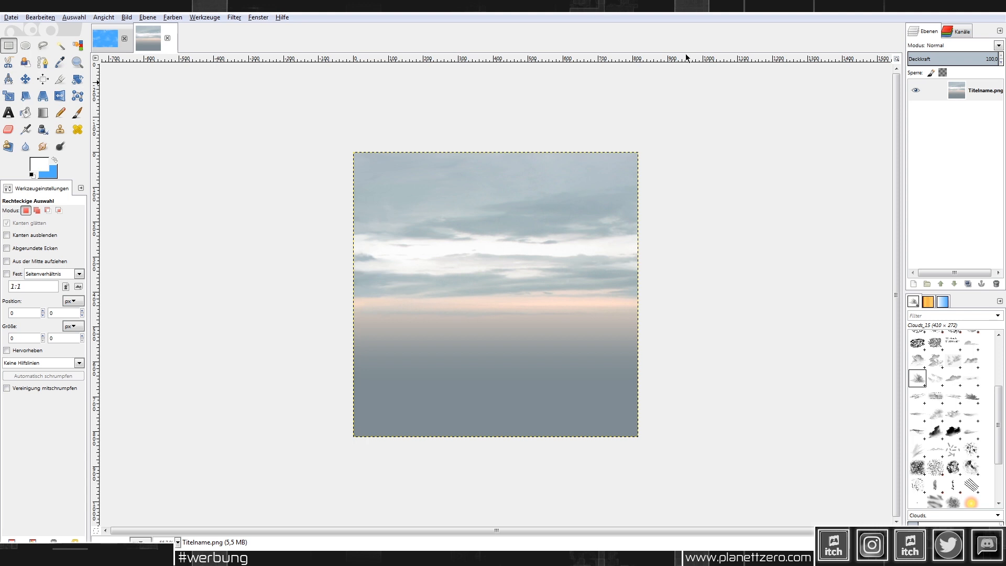
Step: Clear the Titelname.png layer to transparency and add a new empty layer Ebene
{"action": "left_click", "coordinate": [984, 91]}
{"action": "key", "text": "ctrl+period"}
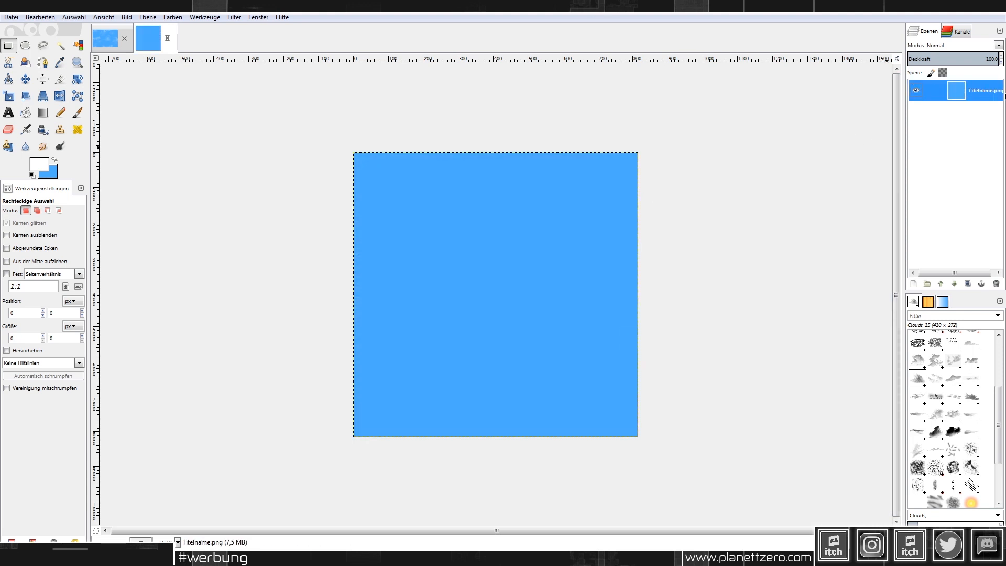
{"action": "right_click", "coordinate": [1004, 95]}
{"action": "left_click", "coordinate": [922, 327]}
{"action": "key", "text": "Delete"}
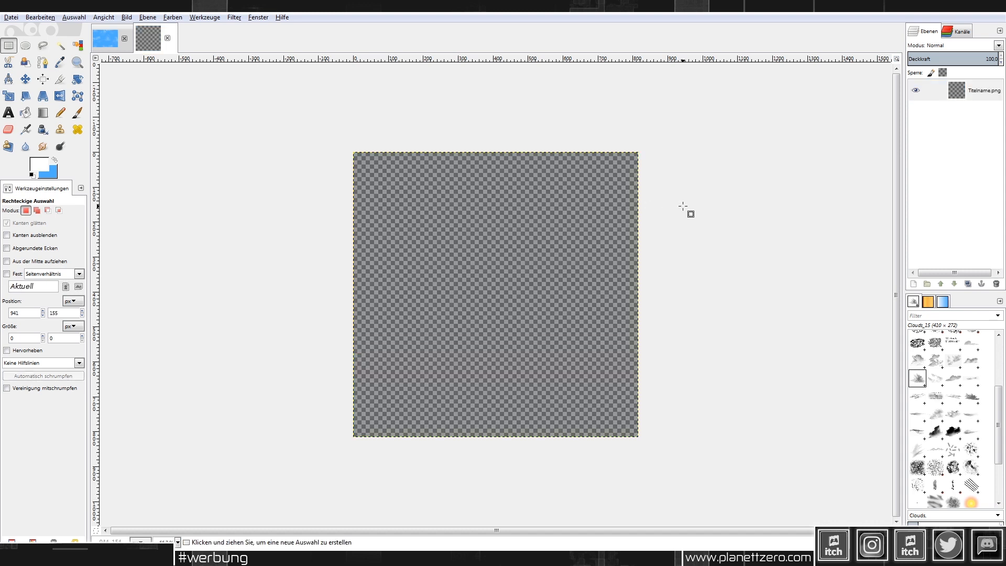
{"action": "right_click", "coordinate": [967, 92]}
{"action": "left_click", "coordinate": [936, 116]}
{"action": "left_click", "coordinate": [115, 206]}
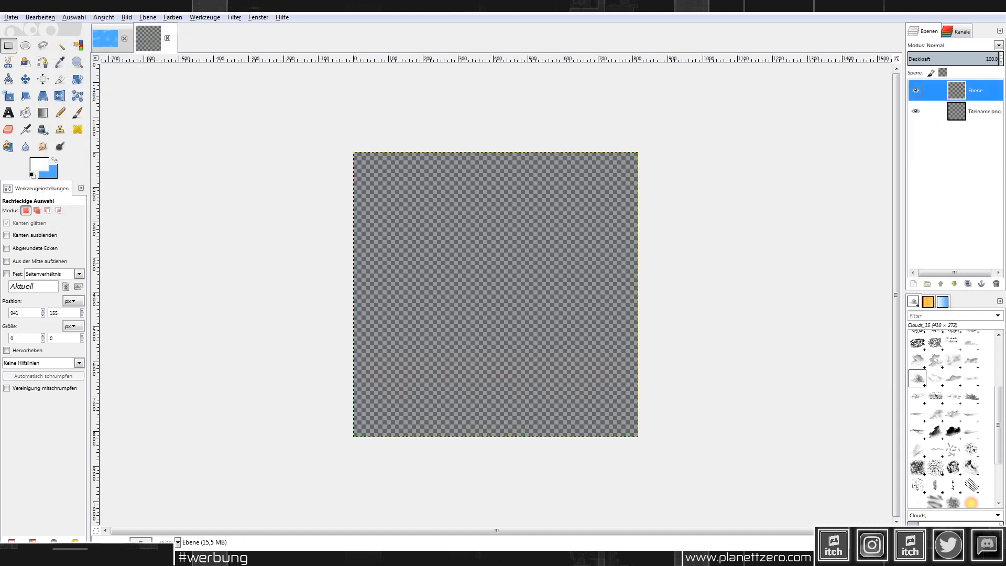
Step: Draw a text box across the image's top and type 'Fantasy Illusion' at size 76
{"action": "left_click", "coordinate": [8, 112]}
{"action": "key", "text": "1"}
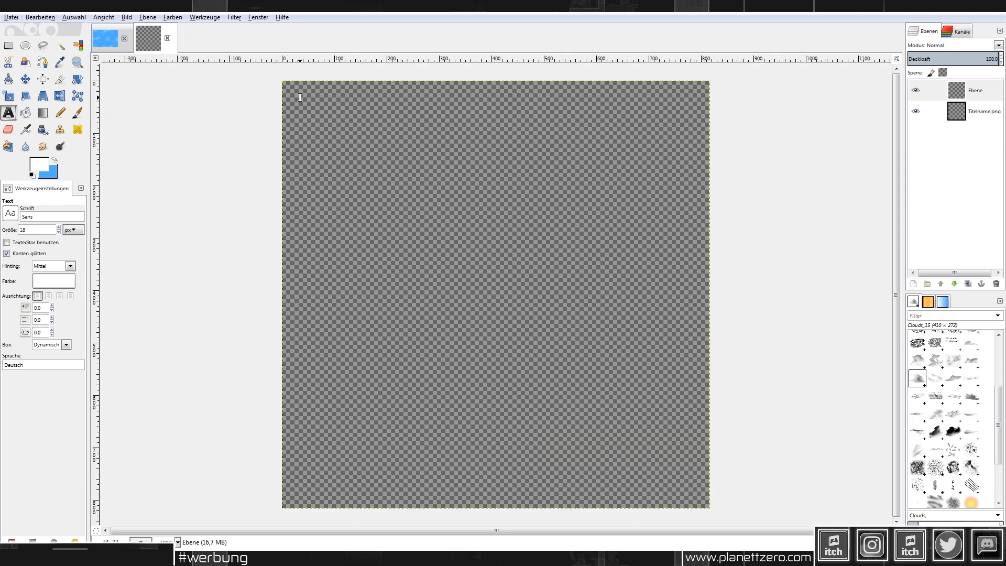
{"action": "left_click_drag", "start_coordinate": [299, 98], "coordinate": [697, 242]}
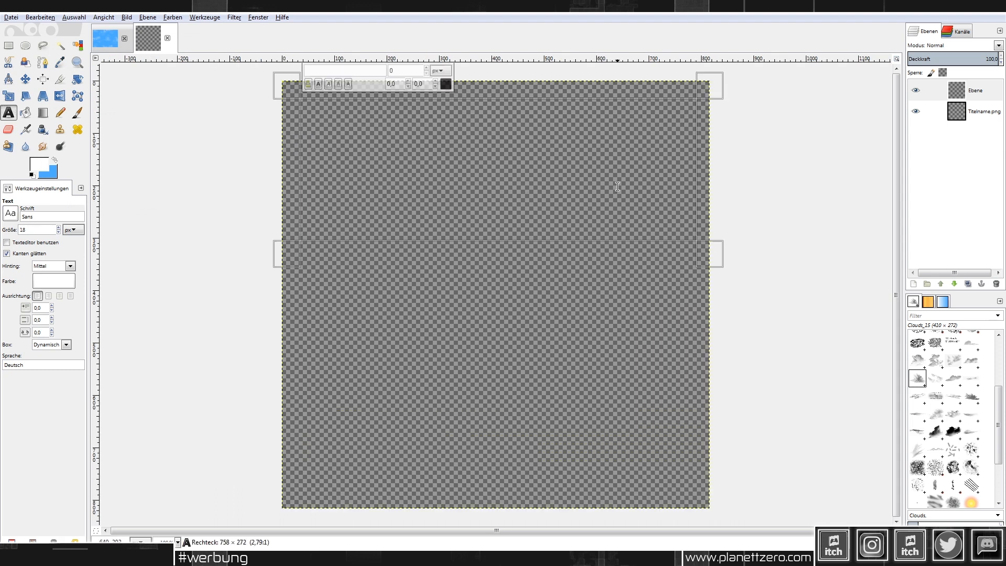
{"action": "left_click", "coordinate": [58, 229]}
{"action": "type", "text": "Fan"}
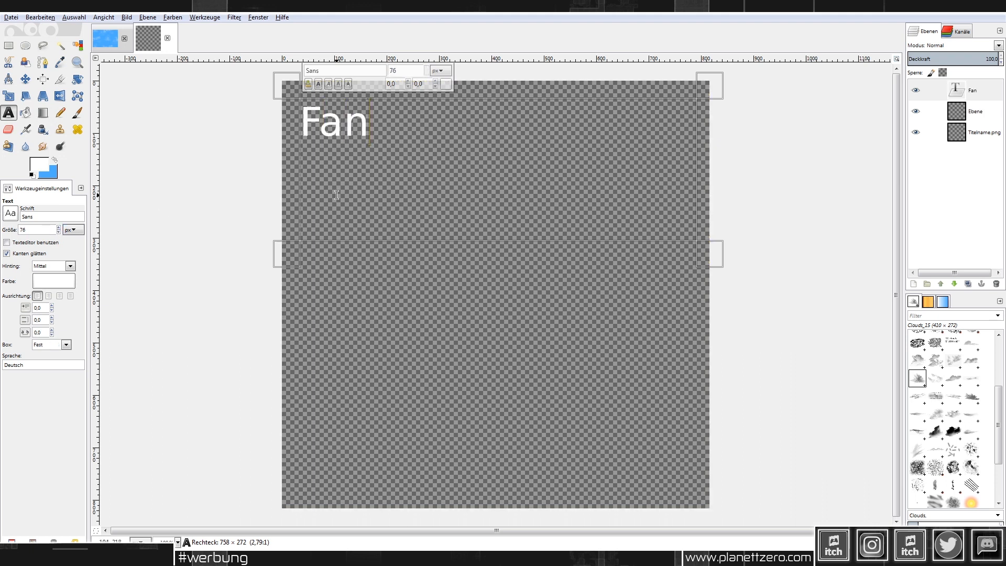
{"action": "type", "text": "tasy"}
{"action": "type", "text": " III"}
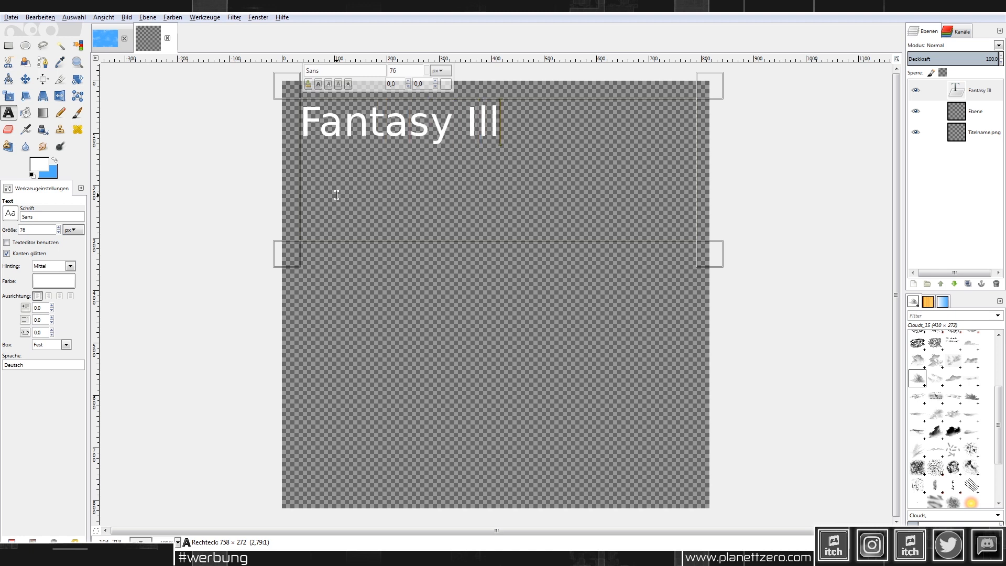
{"action": "type", "text": "usion"}
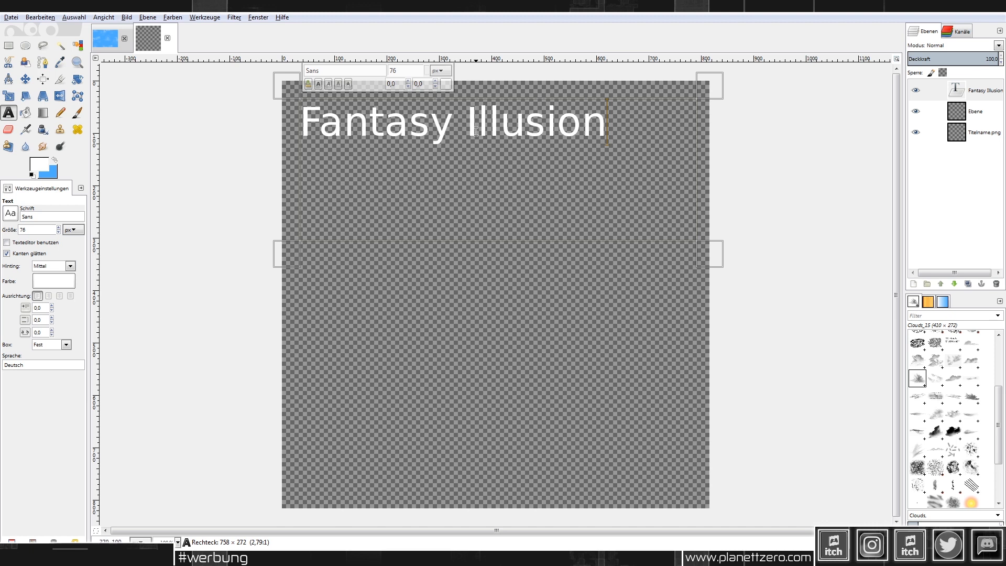
{"action": "left_click", "coordinate": [477, 156]}
{"action": "left_click", "coordinate": [8, 214]}
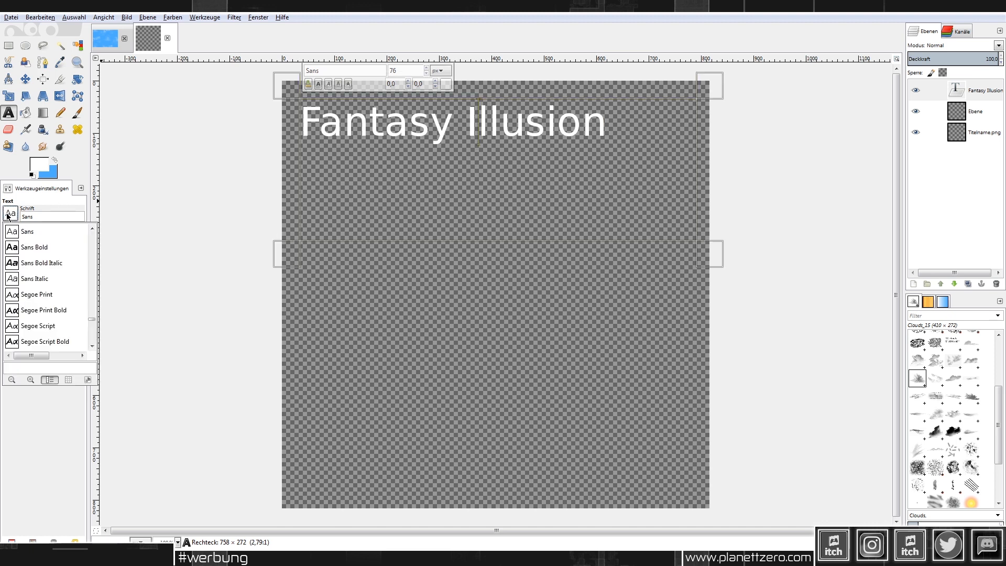
Step: Raise the Fantasy Illusion title's font size to 122 px in Shonar Bangla Bold
{"action": "left_click", "coordinate": [10, 212]}
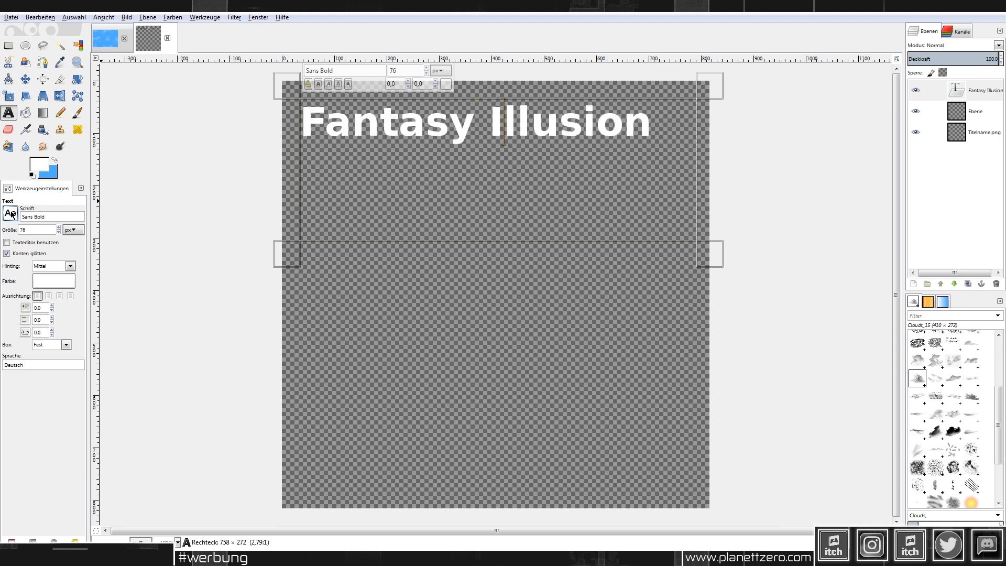
{"action": "scroll", "coordinate": [11, 213], "scroll_direction": "down", "scroll_amount": 4}
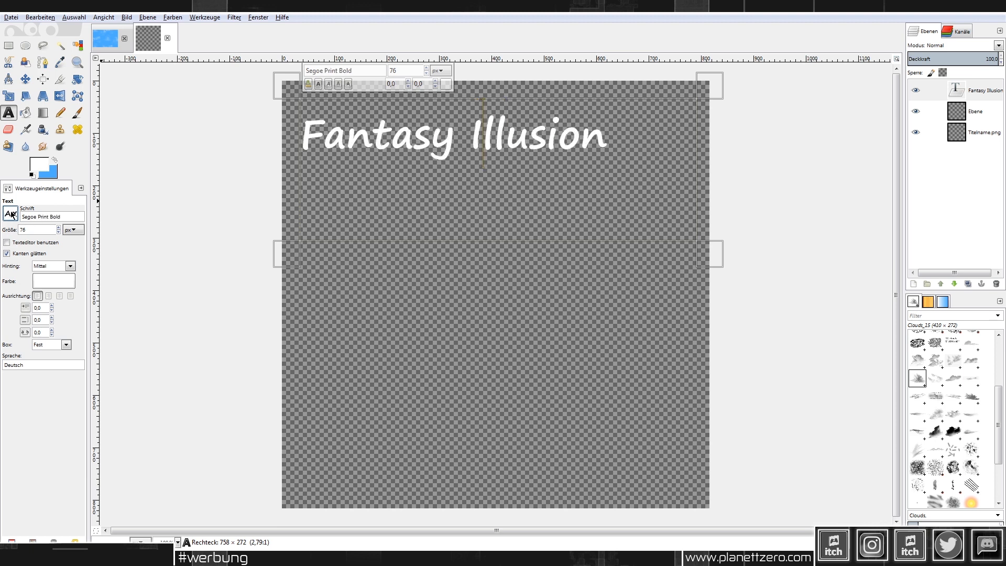
{"action": "scroll", "coordinate": [12, 213], "scroll_direction": "down", "scroll_amount": 1}
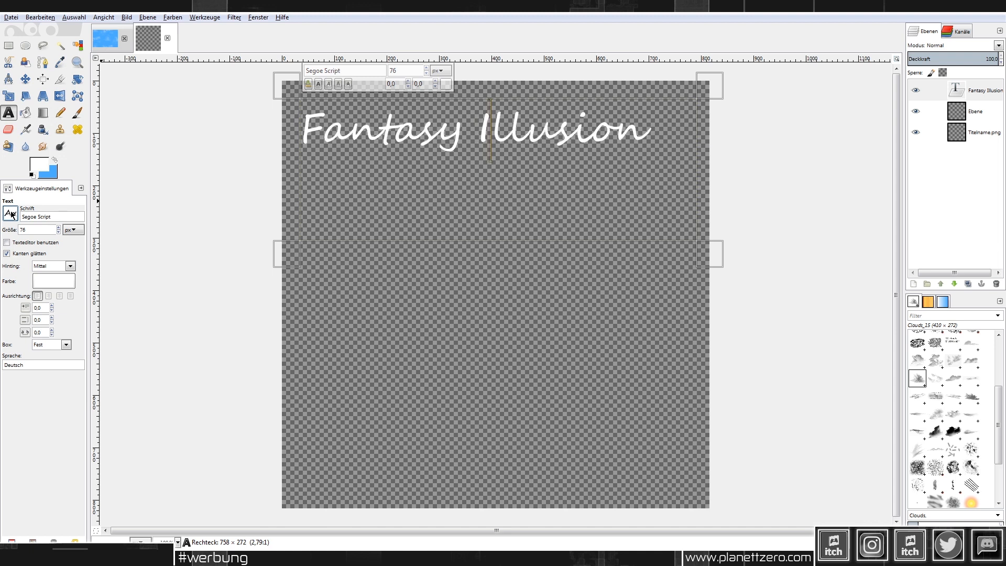
{"action": "scroll", "coordinate": [11, 214], "scroll_direction": "down", "scroll_amount": 1}
{"action": "scroll", "coordinate": [11, 214], "scroll_direction": "down", "scroll_amount": 4}
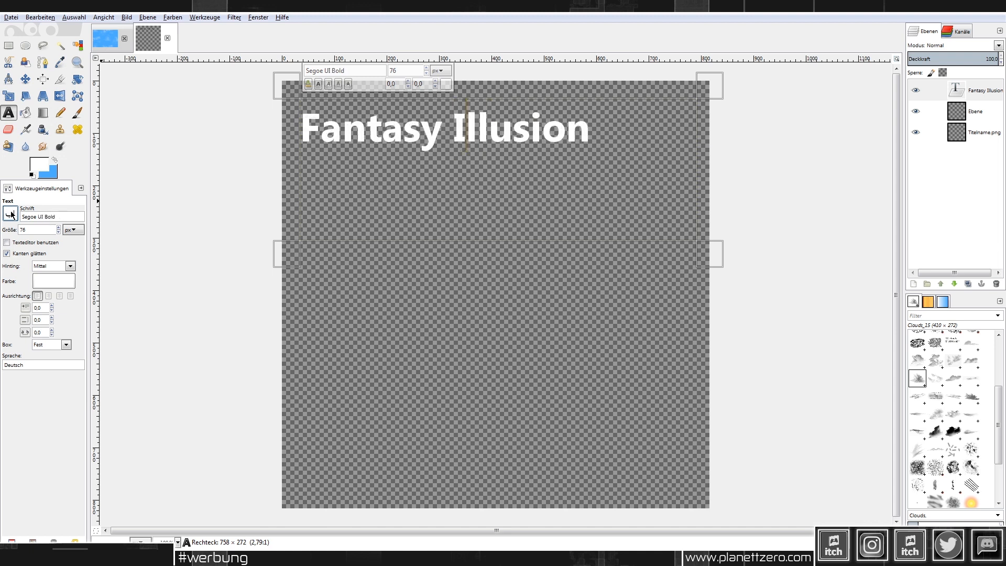
{"action": "scroll", "coordinate": [11, 214], "scroll_direction": "down", "scroll_amount": 5}
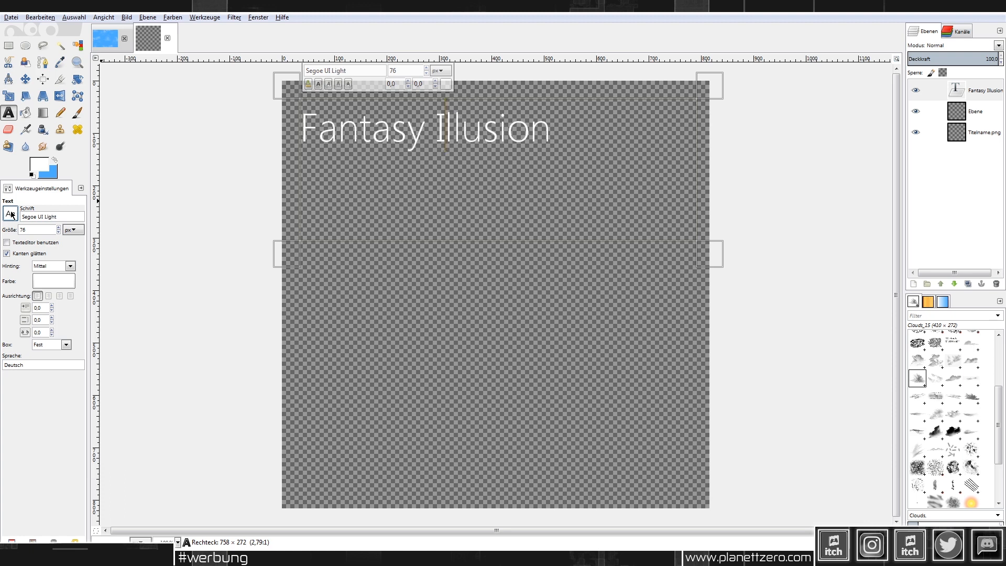
{"action": "scroll", "coordinate": [12, 214], "scroll_direction": "down", "scroll_amount": 1}
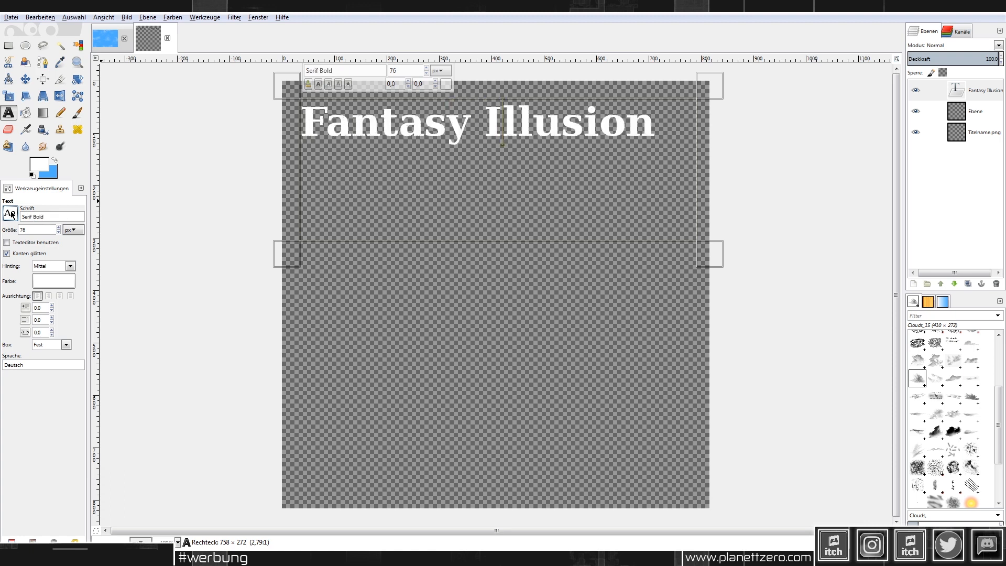
{"action": "scroll", "coordinate": [11, 214], "scroll_direction": "up", "scroll_amount": 1}
{"action": "scroll", "coordinate": [12, 214], "scroll_direction": "down", "scroll_amount": 5}
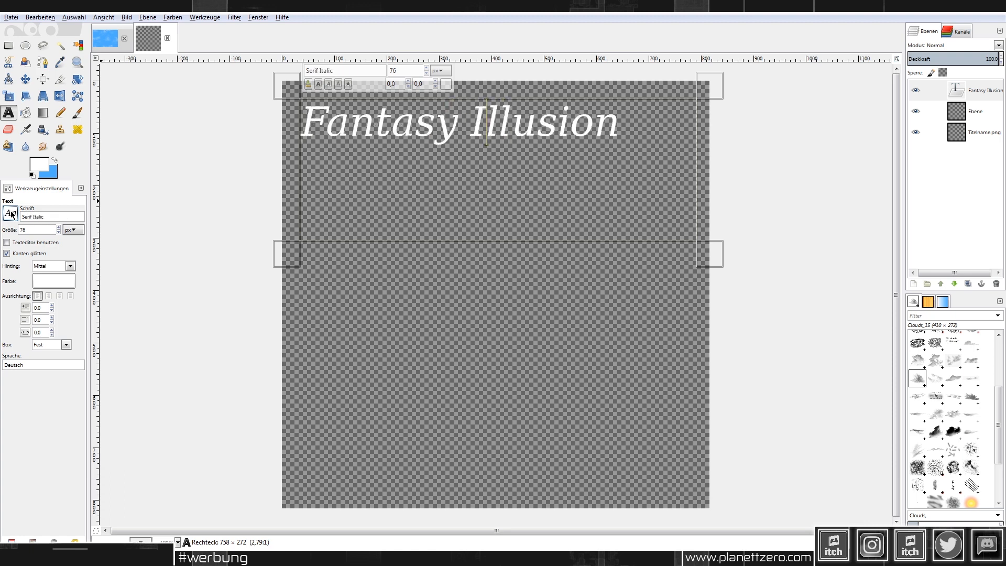
{"action": "scroll", "coordinate": [11, 214], "scroll_direction": "down", "scroll_amount": 1}
{"action": "scroll", "coordinate": [12, 213], "scroll_direction": "up", "scroll_amount": 1}
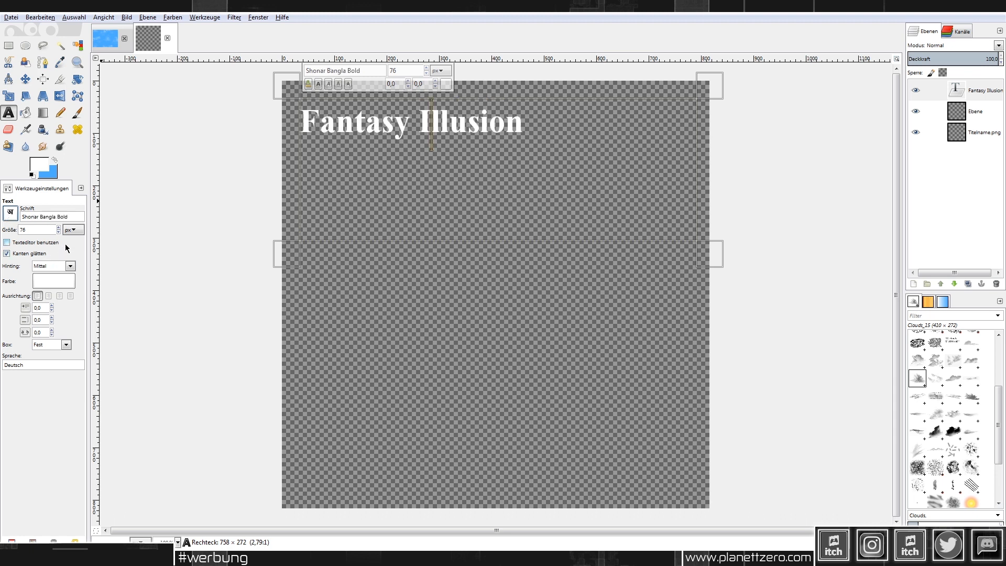
{"action": "scroll", "coordinate": [59, 230], "scroll_direction": "up", "scroll_amount": 20}
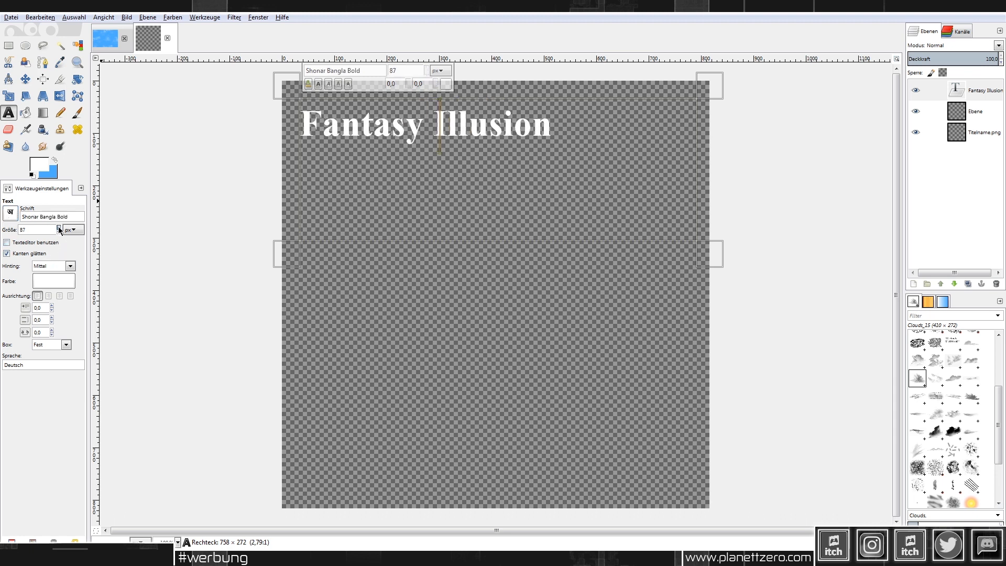
{"action": "scroll", "coordinate": [59, 229], "scroll_direction": "up", "scroll_amount": 5}
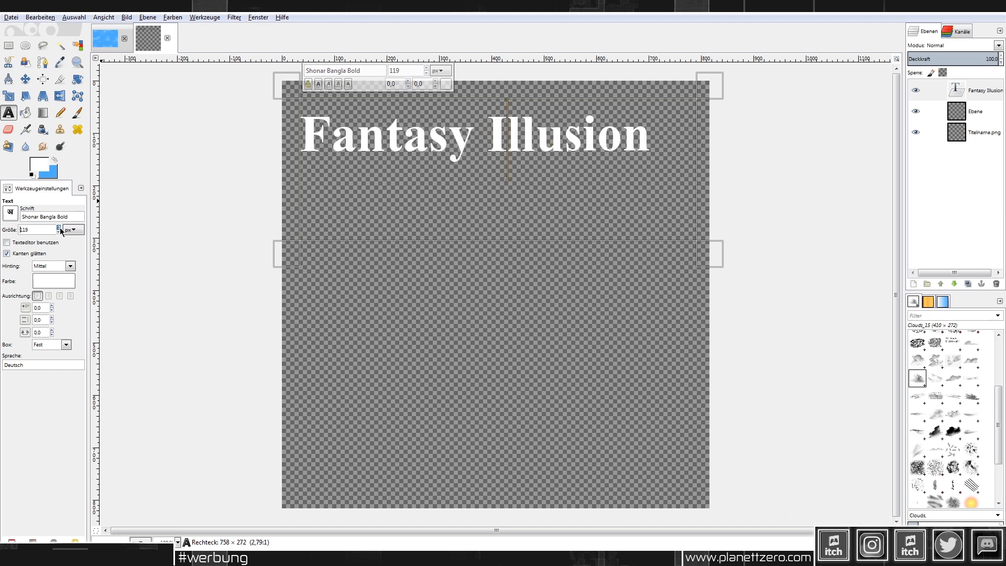
{"action": "left_click", "coordinate": [487, 157]}
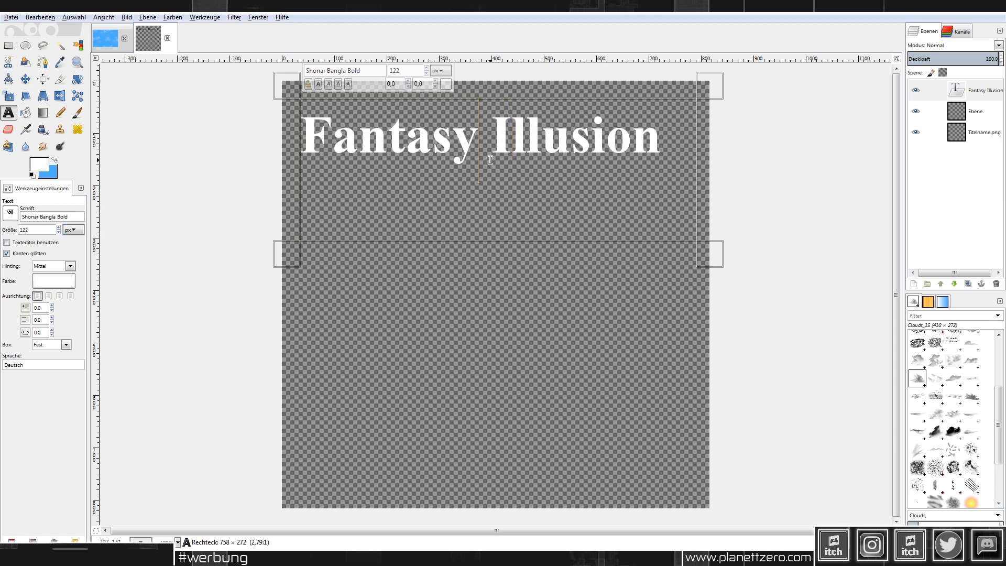
Step: Change the title to 'Fantasy of Illusion' and merge the text layer down
{"action": "type", "text": "f"}
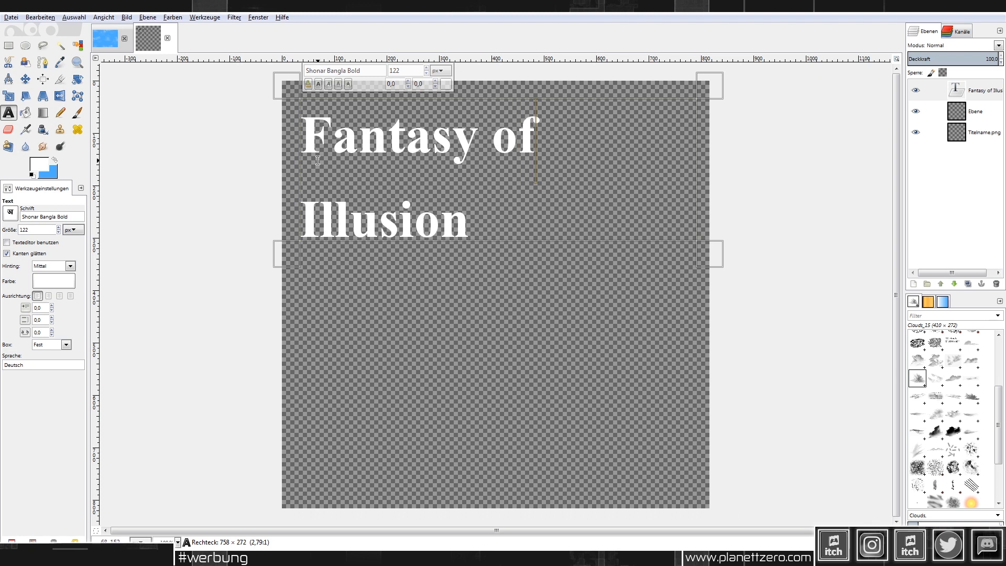
{"action": "right_click", "coordinate": [979, 97]}
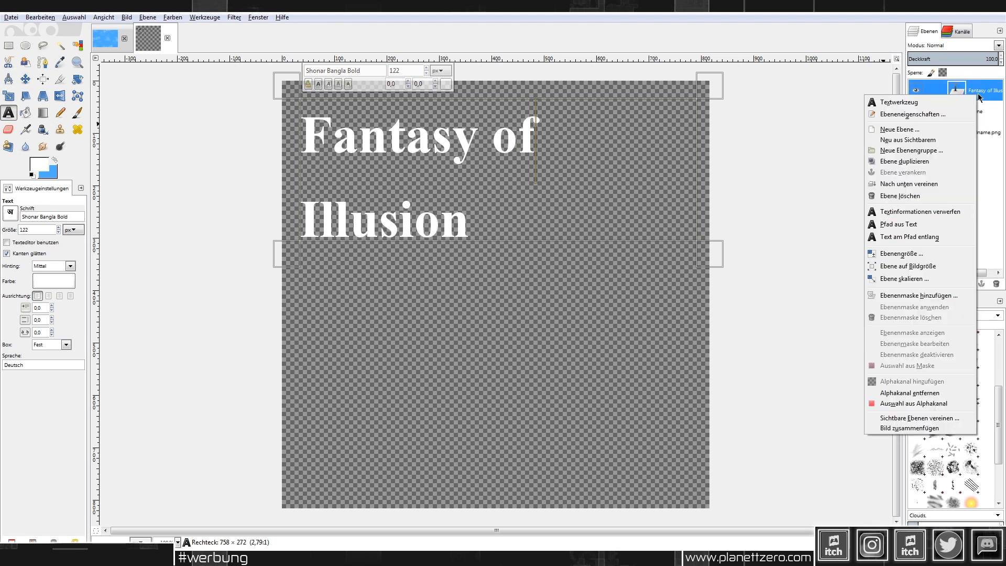
{"action": "left_click", "coordinate": [947, 192]}
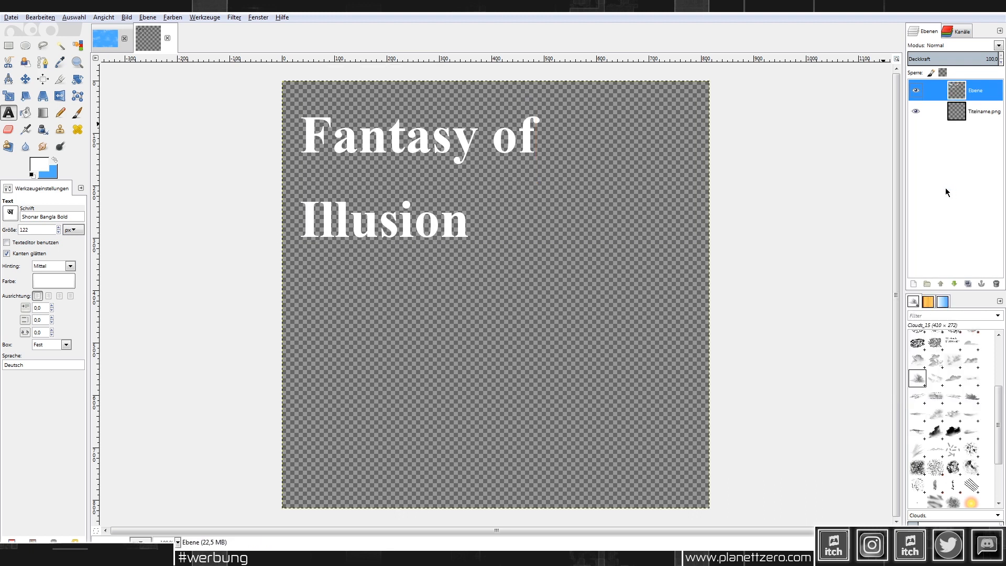
Step: Shift the merged title lower and further right on the canvas
{"action": "left_click", "coordinate": [9, 46]}
{"action": "left_click_drag", "start_coordinate": [660, 308], "coordinate": [222, 91]}
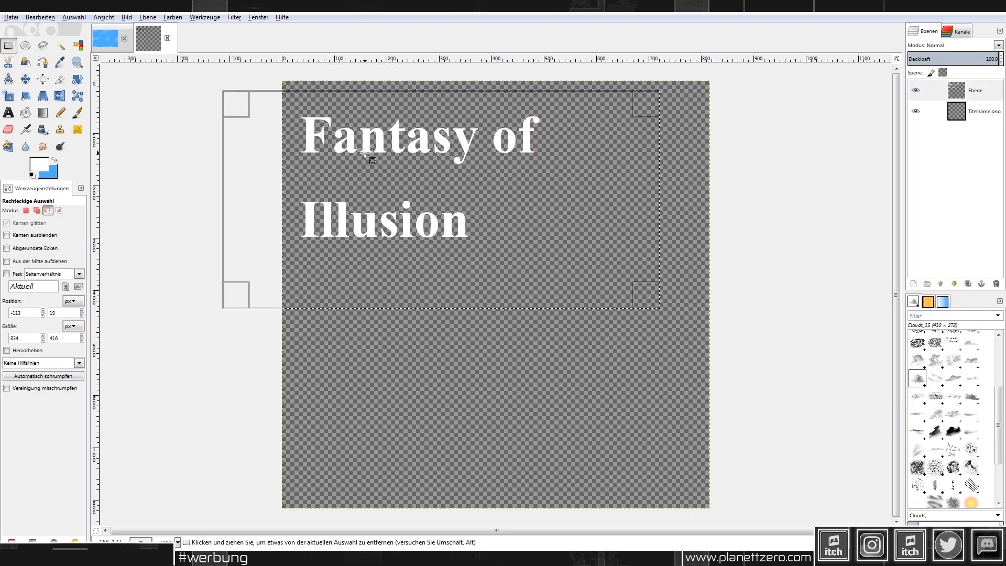
{"action": "key", "text": "ctrl+x"}
{"action": "key", "text": "ctrl+v"}
{"action": "left_click_drag", "start_coordinate": [402, 144], "coordinate": [474, 209]}
{"action": "left_click", "coordinate": [462, 157]}
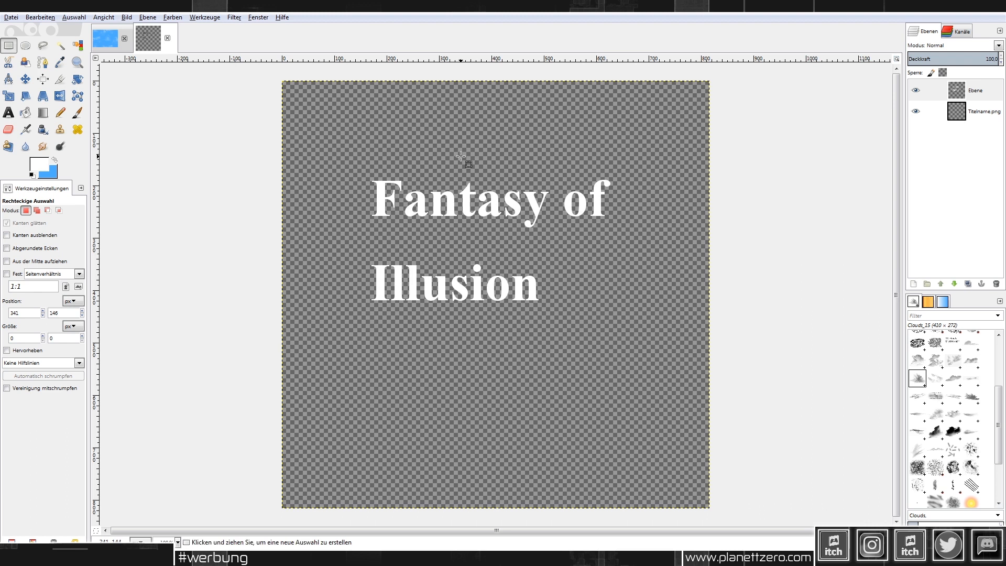
{"action": "key", "text": "alt+Tab"}
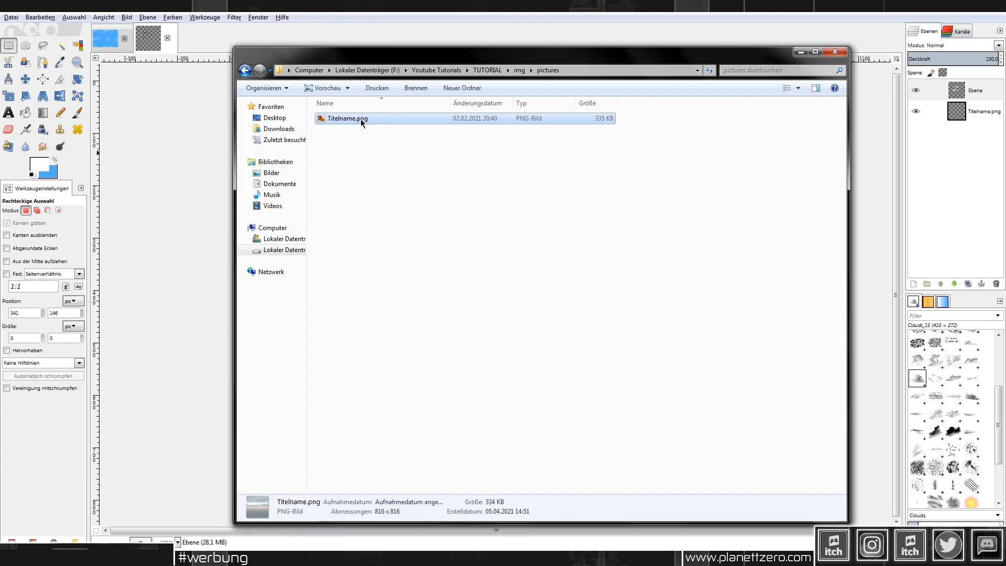
Step: Copy Book.png from img\titles1 into the pictures folder
{"action": "left_click", "coordinate": [519, 73]}
{"action": "double_click", "coordinate": [341, 248]}
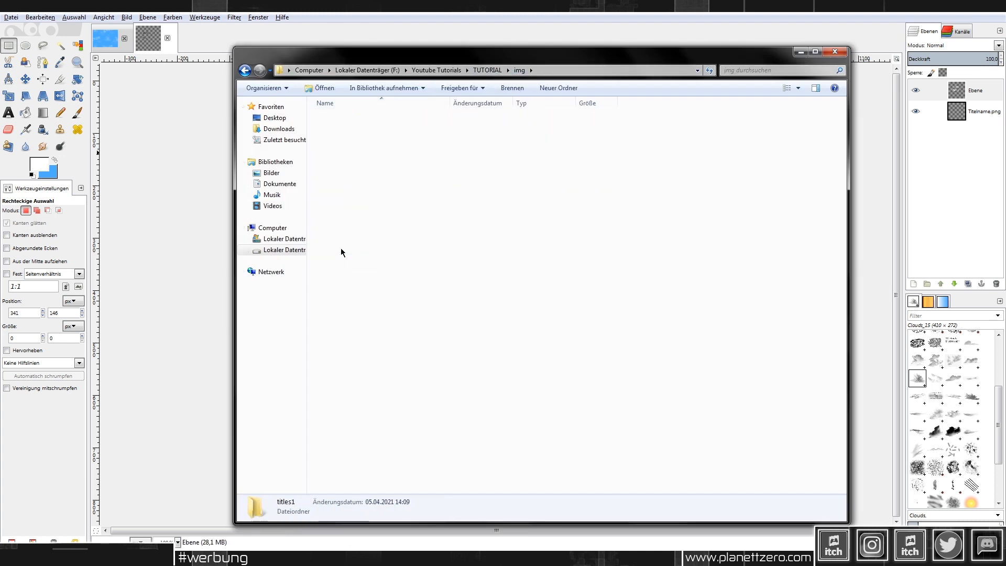
{"action": "left_click", "coordinate": [345, 149]}
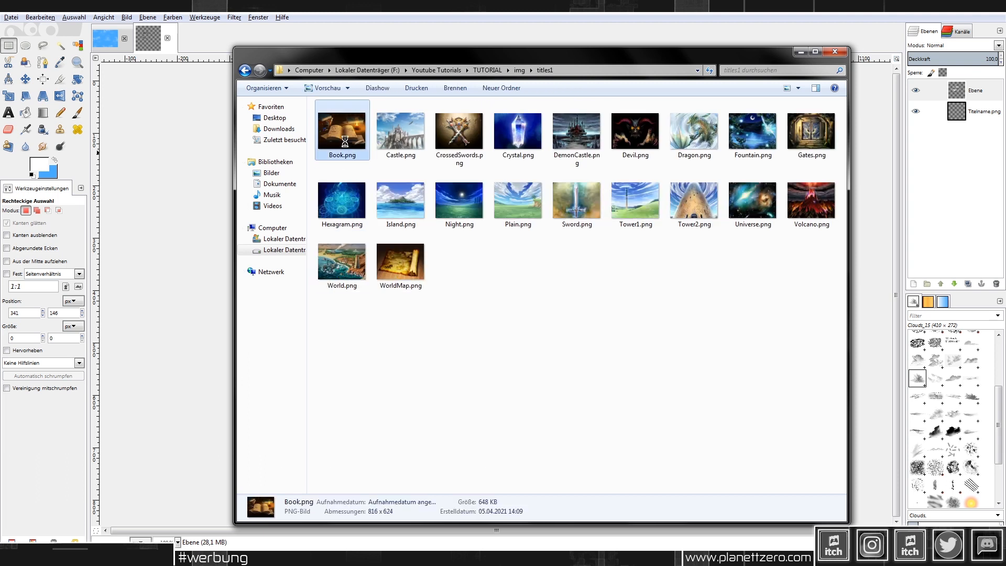
{"action": "right_click", "coordinate": [345, 141]}
{"action": "left_click", "coordinate": [385, 411]}
{"action": "key", "text": "alt+Left"}
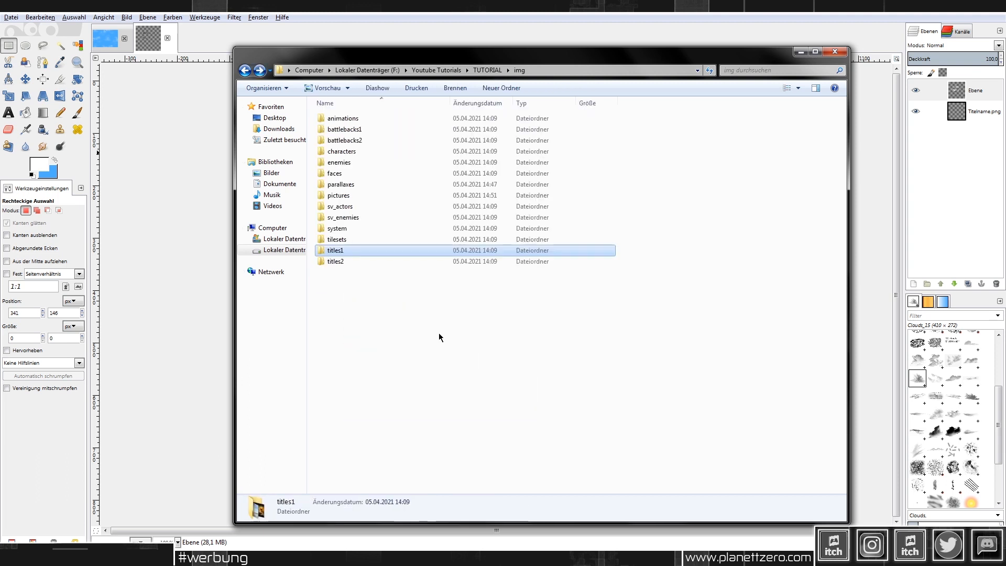
{"action": "double_click", "coordinate": [348, 196]}
{"action": "right_click", "coordinate": [389, 203]}
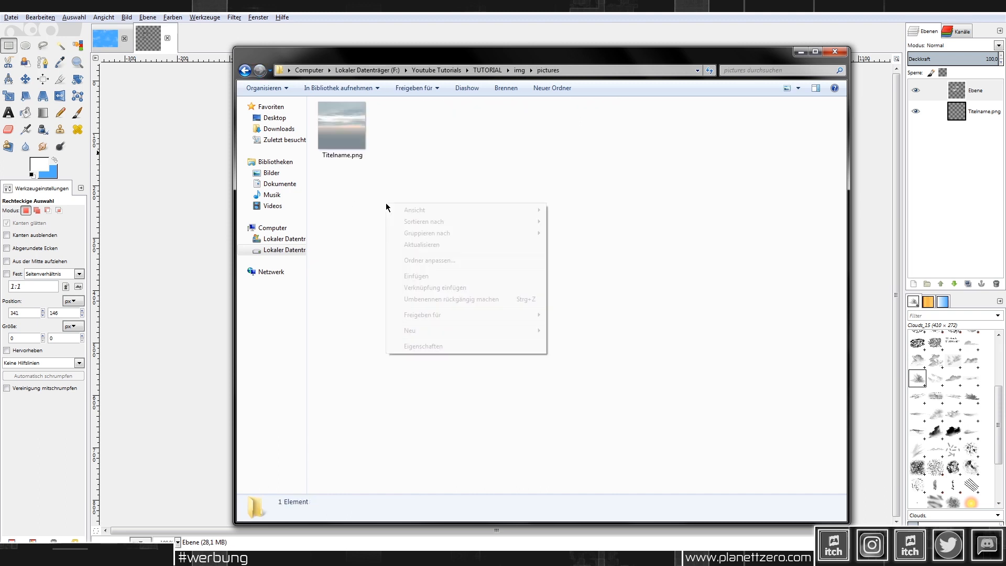
{"action": "left_click", "coordinate": [435, 274]}
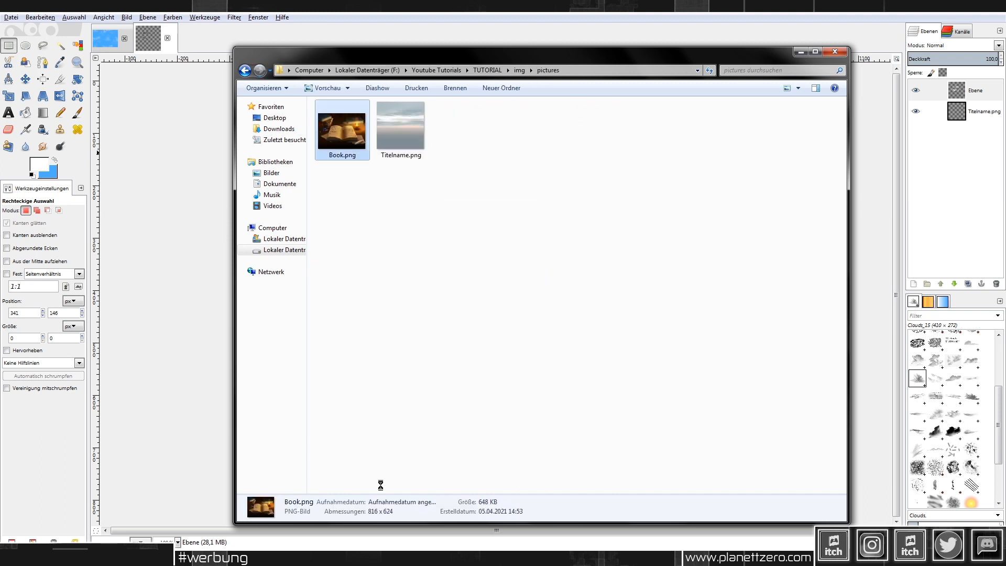
Step: Rename the Book.png copy to titelnname.png and delete the old Titelname.png
{"action": "right_click", "coordinate": [333, 143]}
{"action": "left_click", "coordinate": [414, 451]}
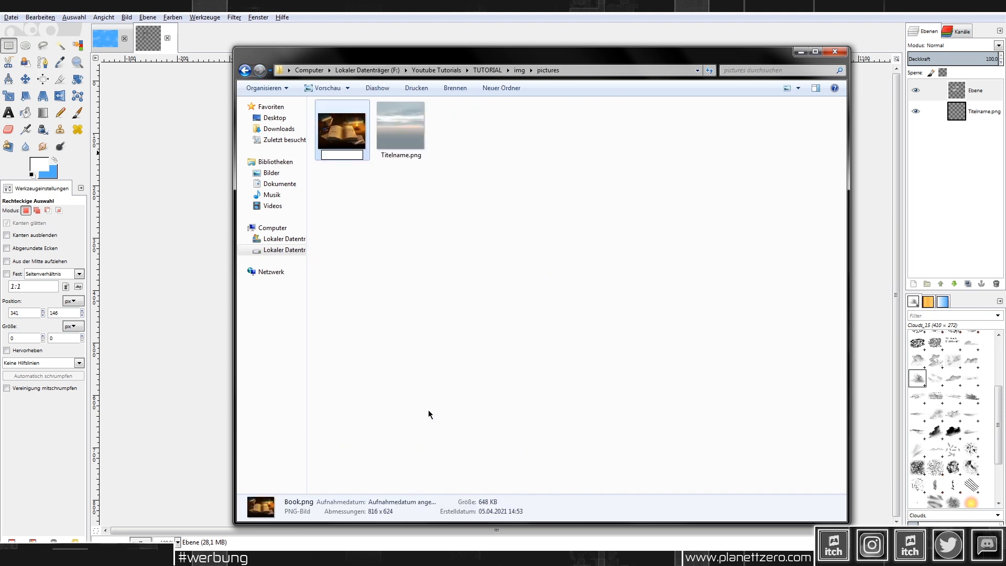
{"action": "type", "text": "titelnname"}
{"action": "key", "text": "Return"}
{"action": "left_click", "coordinate": [323, 130]}
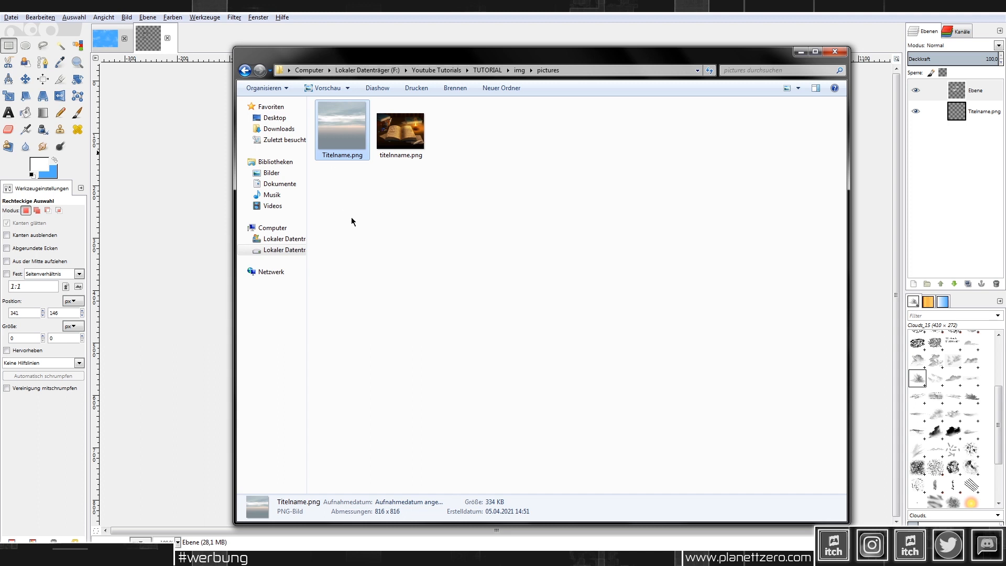
{"action": "key", "text": "Delete"}
Step: Confirm deleting Titelname.png, then open titelnname.png in GIMP and clear it to transparency
{"action": "key", "text": "Return"}
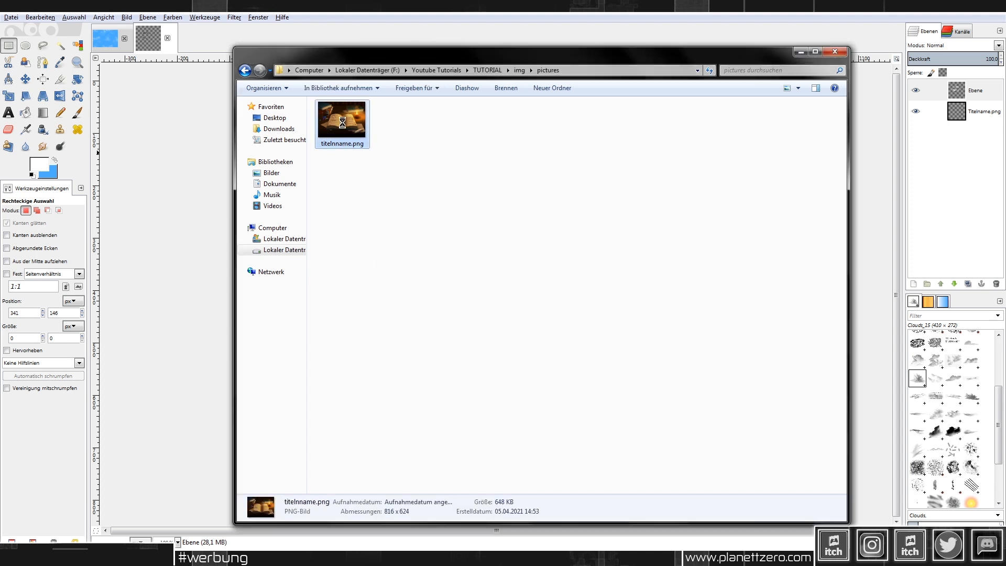
{"action": "right_click", "coordinate": [342, 123]}
{"action": "left_click", "coordinate": [384, 175]}
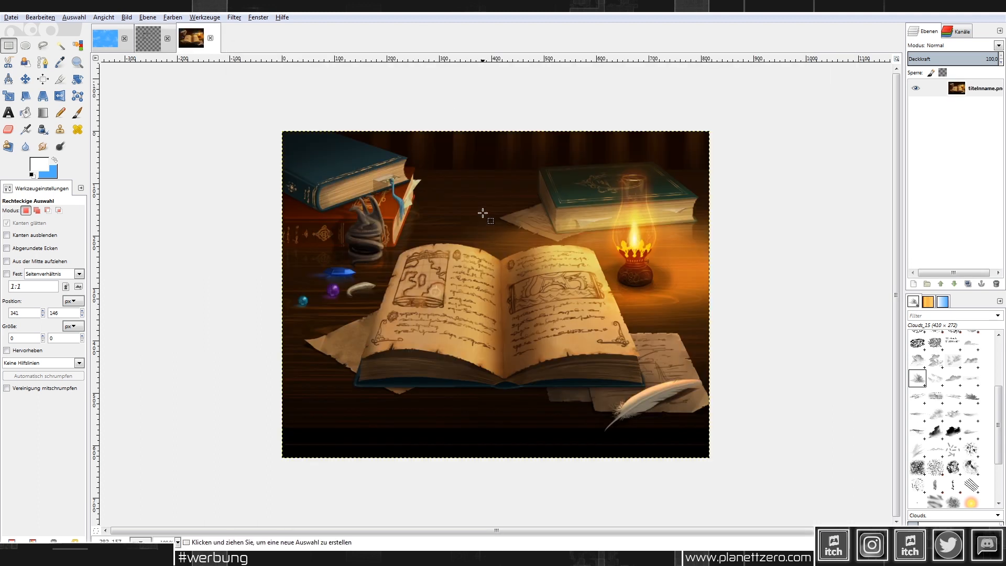
{"action": "key", "text": "ctrl+period"}
{"action": "right_click", "coordinate": [984, 101]}
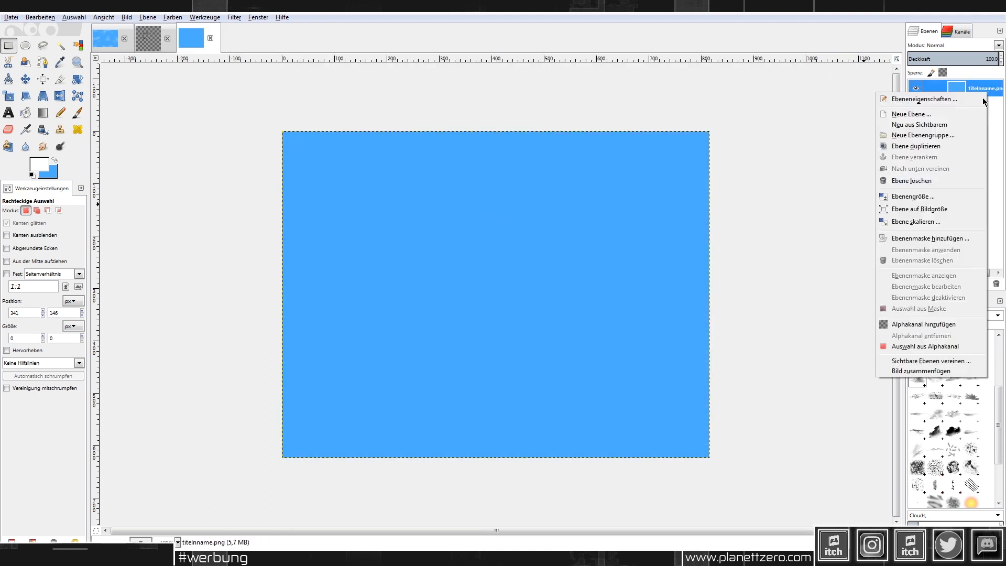
{"action": "left_click", "coordinate": [924, 324]}
{"action": "left_click", "coordinate": [761, 261]}
{"action": "key", "text": "Delete"}
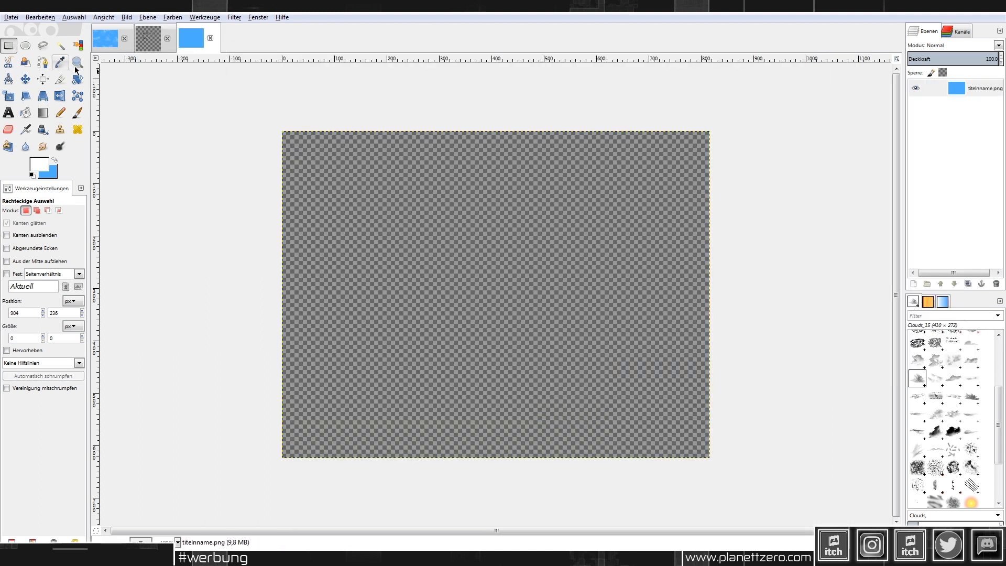
Step: Copy the 'Fantasy of Illusion' title from the draft into titelnname.png, then close the draft unsaved
{"action": "left_click", "coordinate": [147, 46]}
{"action": "left_click_drag", "start_coordinate": [329, 158], "coordinate": [765, 409]}
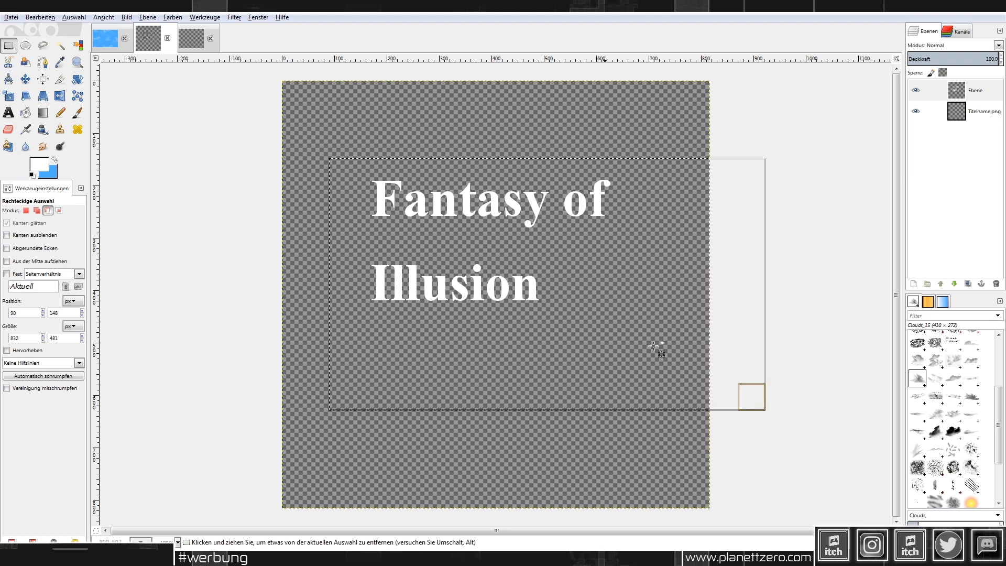
{"action": "key", "text": "ctrl+c"}
{"action": "left_click", "coordinate": [192, 38]}
{"action": "key", "text": "ctrl+v"}
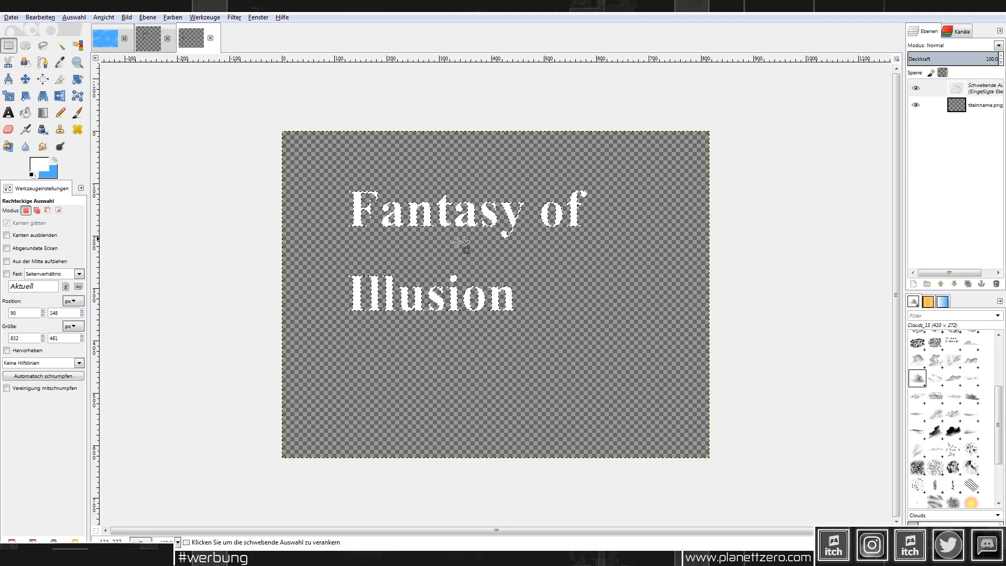
{"action": "left_click", "coordinate": [421, 183]}
{"action": "left_click", "coordinate": [168, 38]}
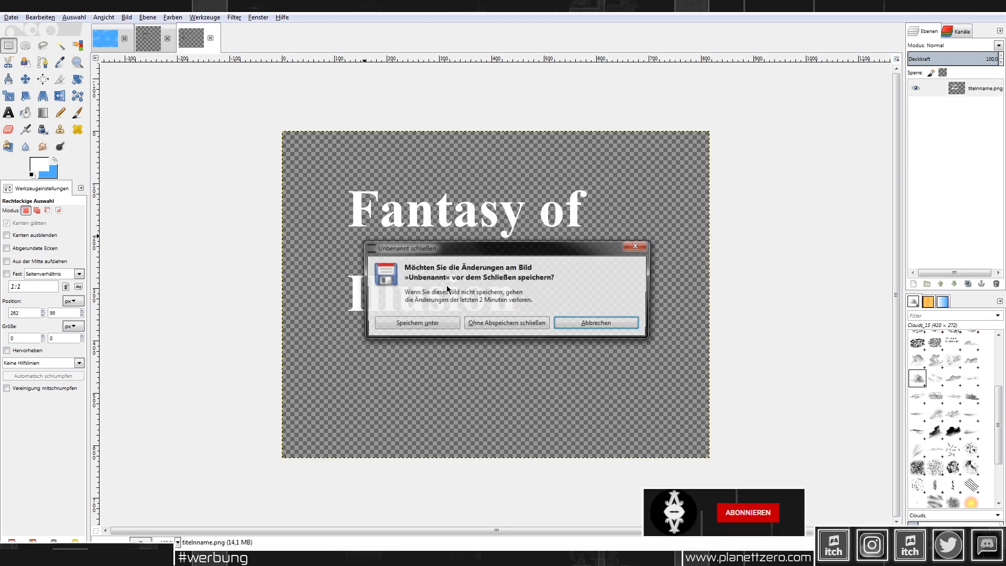
{"action": "left_click", "coordinate": [514, 325]}
{"action": "scroll", "coordinate": [644, 243], "scroll_direction": "up", "scroll_amount": 1, "text": "ctrl"}
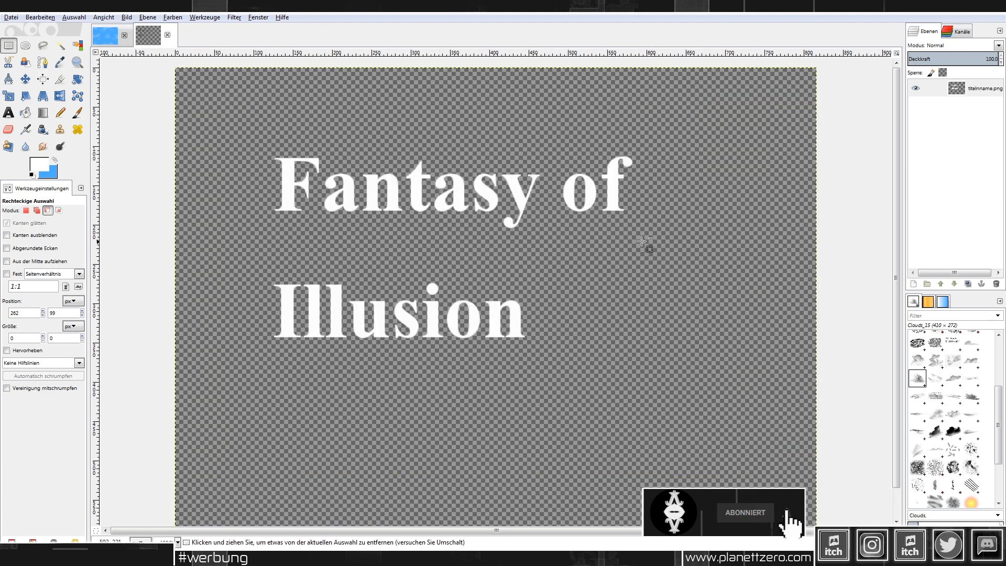
Step: Open the Glänzend script from Filters > Alpha als Logo for the title image
{"action": "left_click", "coordinate": [229, 17]}
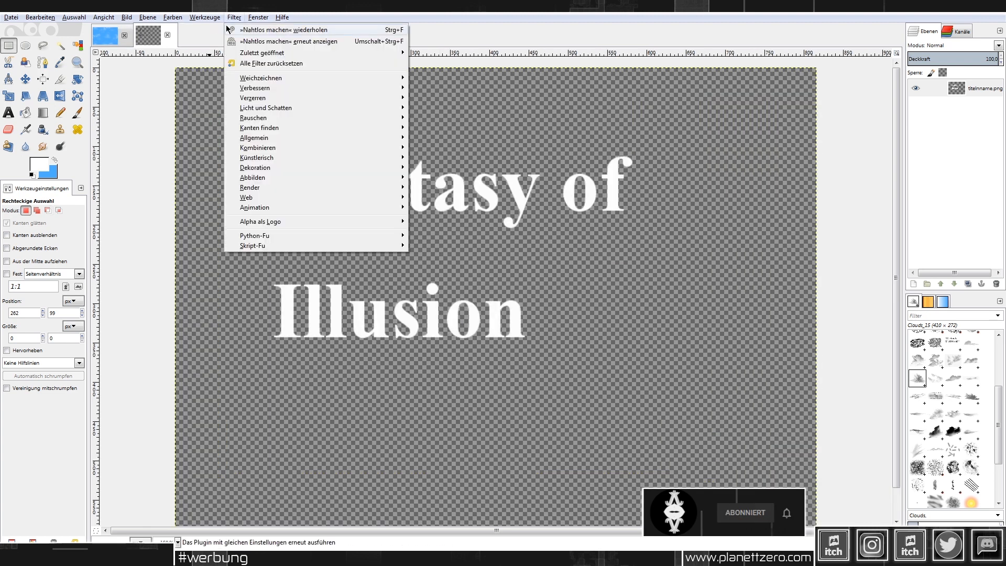
{"action": "mouse_move", "coordinate": [279, 189]}
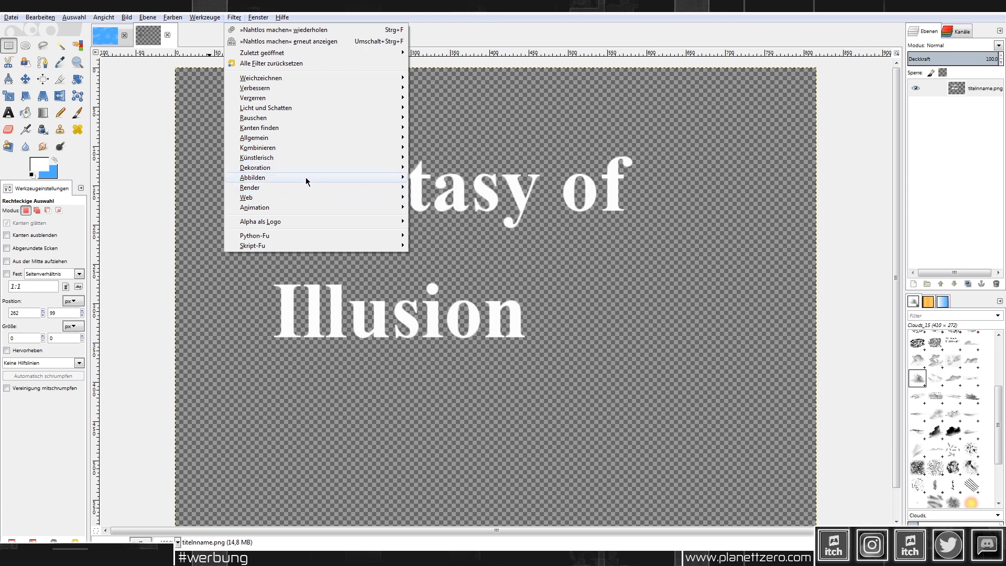
{"action": "mouse_move", "coordinate": [316, 223]}
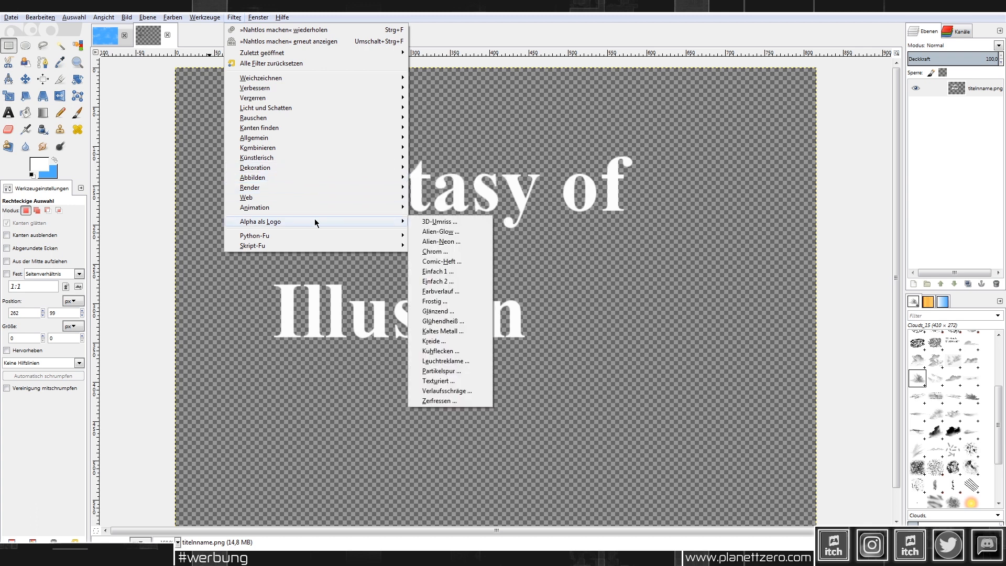
{"action": "left_click", "coordinate": [460, 312]}
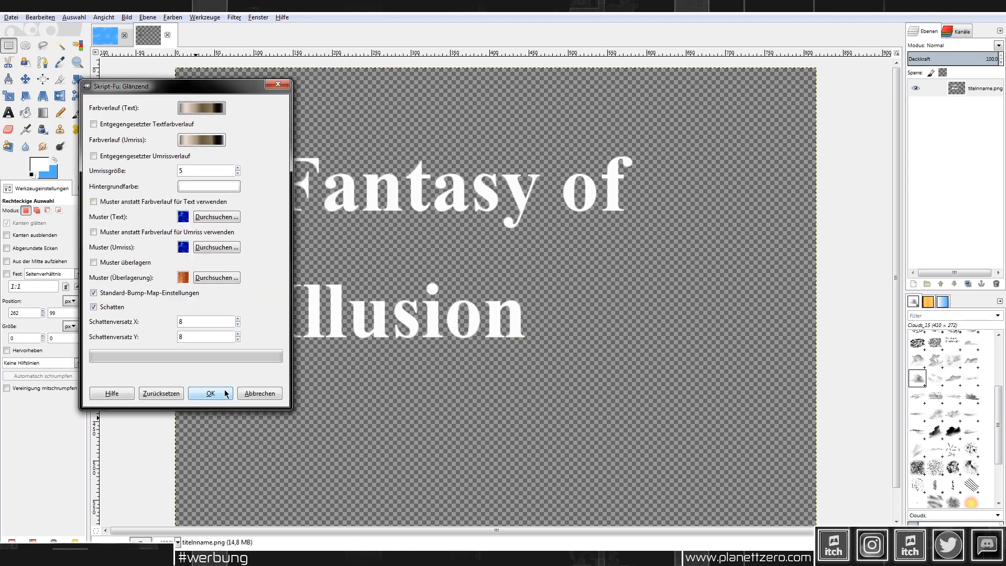
Step: Run the Glänzend effect on the title using the Yellow Contrast text gradient
{"action": "left_click", "coordinate": [214, 106]}
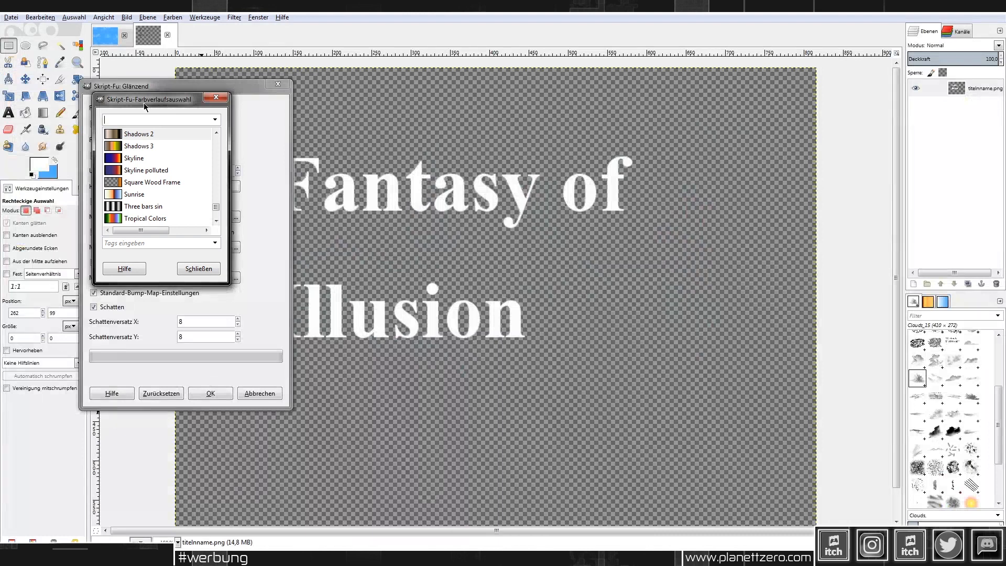
{"action": "left_click_drag", "start_coordinate": [144, 103], "coordinate": [190, 101]}
{"action": "left_click", "coordinate": [189, 146]}
{"action": "left_click", "coordinate": [189, 155]}
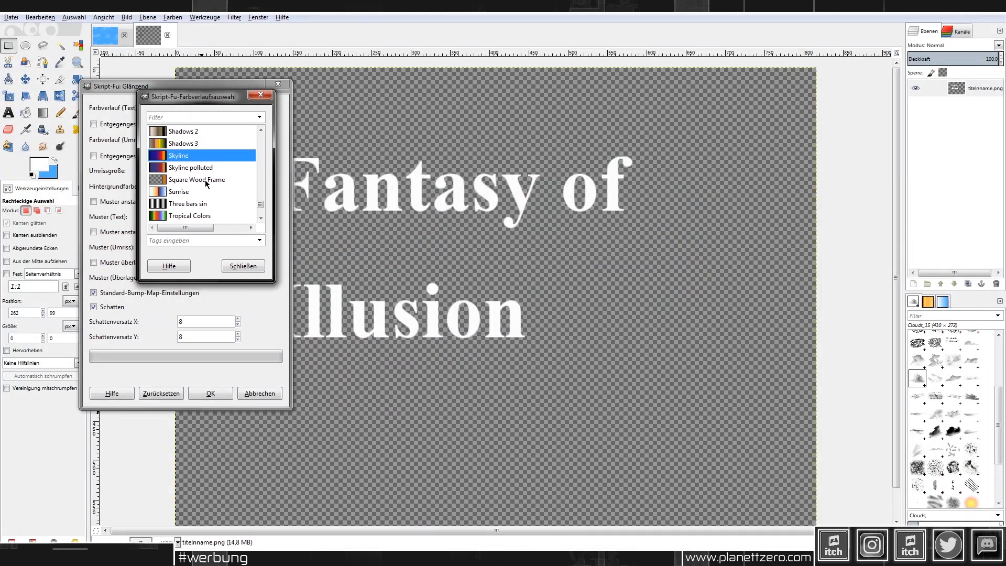
{"action": "scroll", "coordinate": [206, 183], "scroll_direction": "down", "scroll_amount": 3}
{"action": "scroll", "coordinate": [206, 196], "scroll_direction": "down", "scroll_amount": 1}
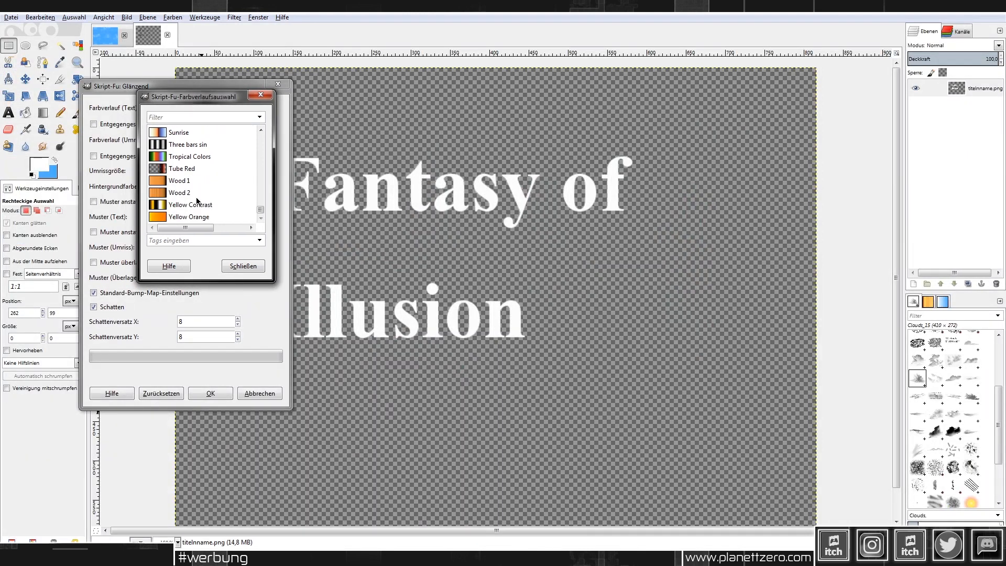
{"action": "left_click", "coordinate": [192, 206]}
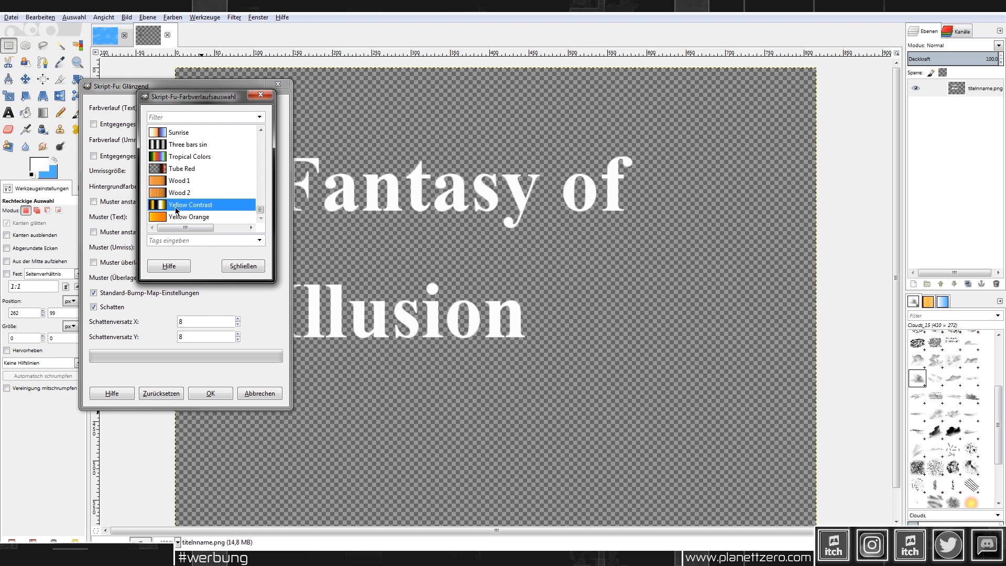
{"action": "left_click", "coordinate": [239, 267]}
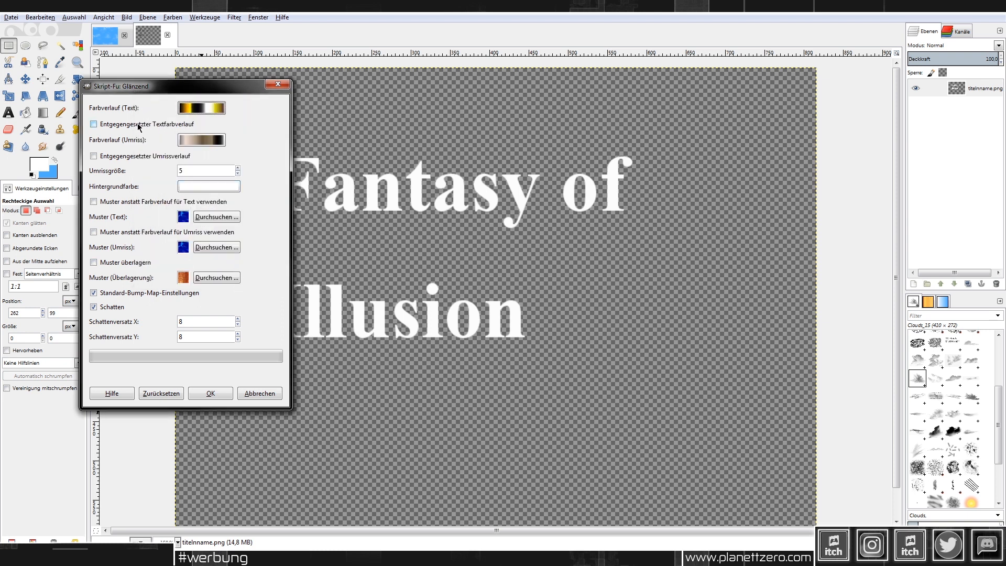
{"action": "left_click", "coordinate": [219, 394]}
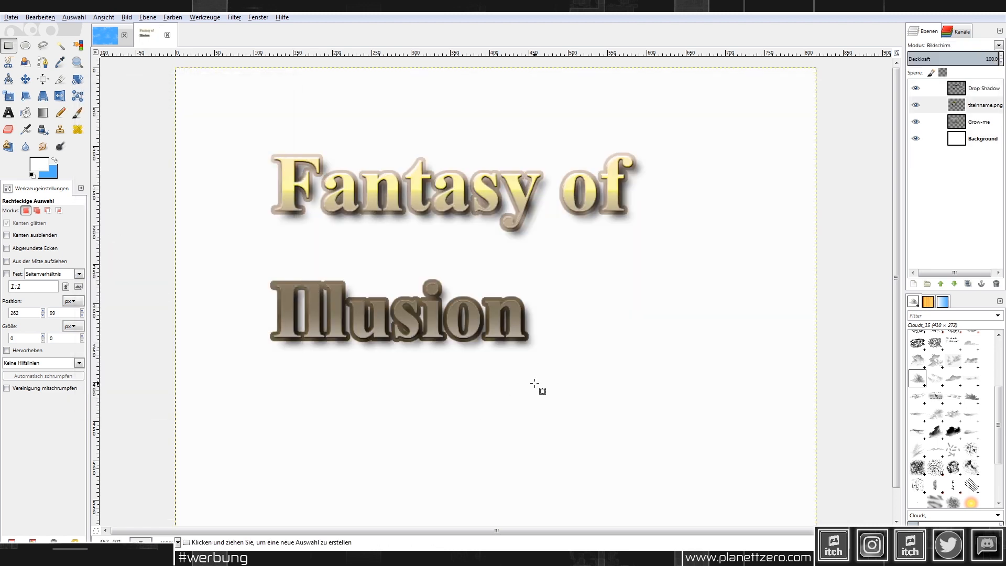
Step: Merge Drop Shadow and titelname.png down into Grow-me and hide the white Background layer
{"action": "right_click", "coordinate": [969, 89]}
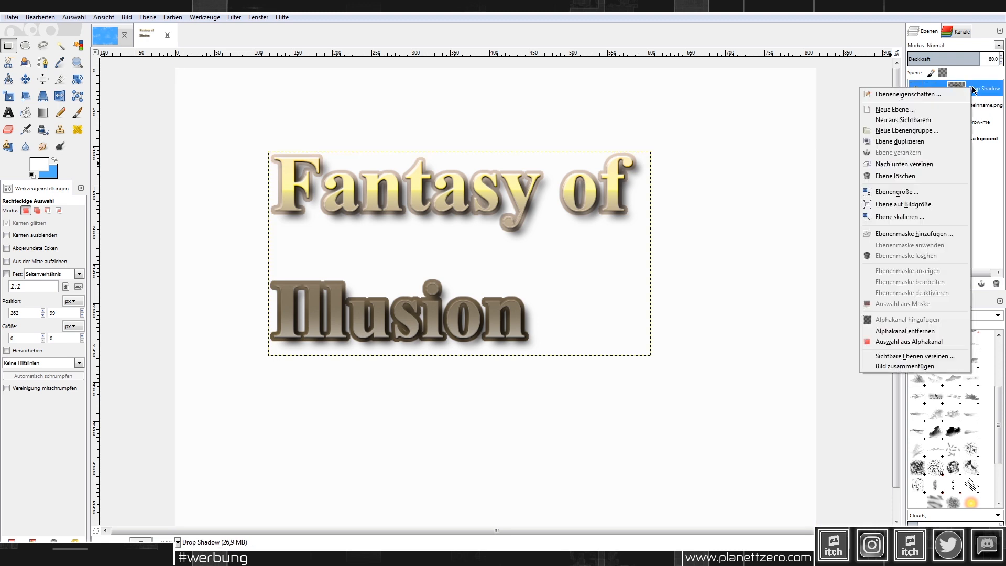
{"action": "left_click", "coordinate": [933, 164]}
{"action": "right_click", "coordinate": [973, 87]}
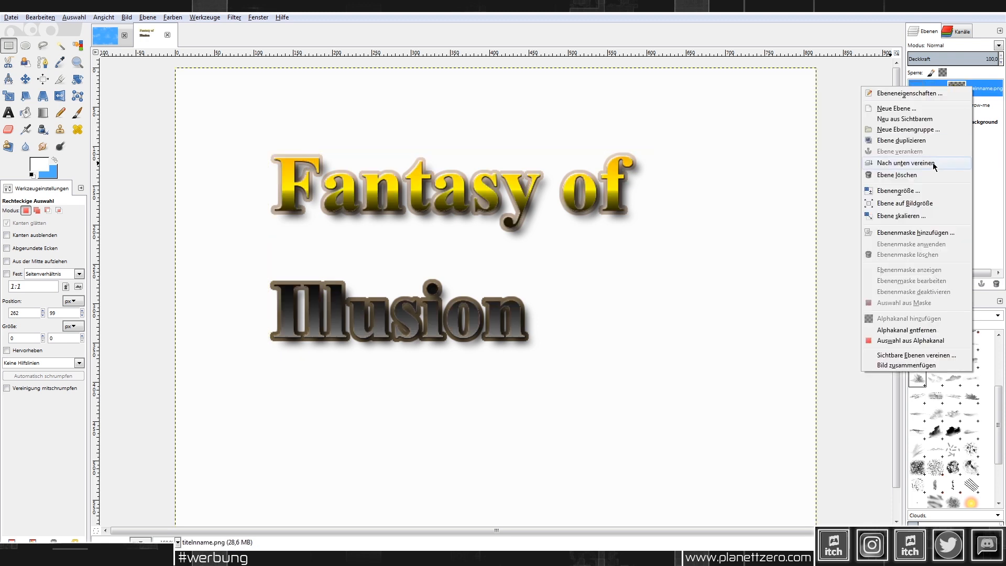
{"action": "left_click", "coordinate": [933, 162]}
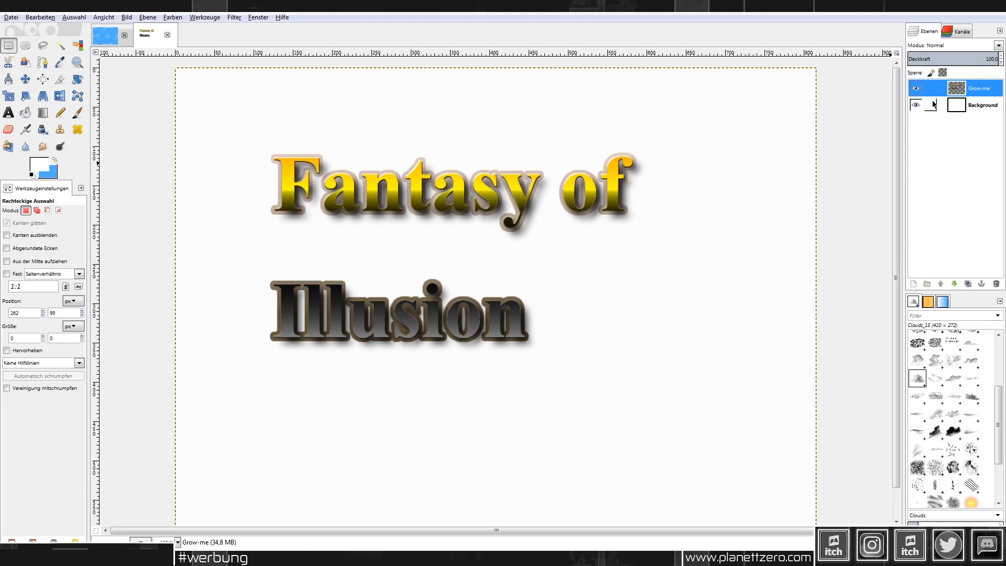
{"action": "left_click", "coordinate": [915, 105]}
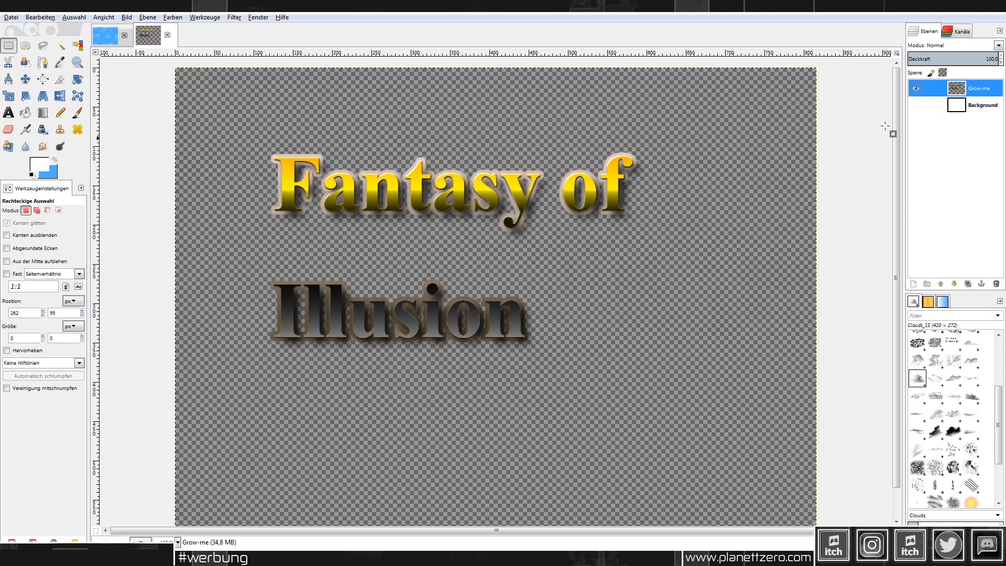
{"action": "scroll", "coordinate": [697, 201], "scroll_direction": "down", "scroll_amount": 1, "text": "ctrl"}
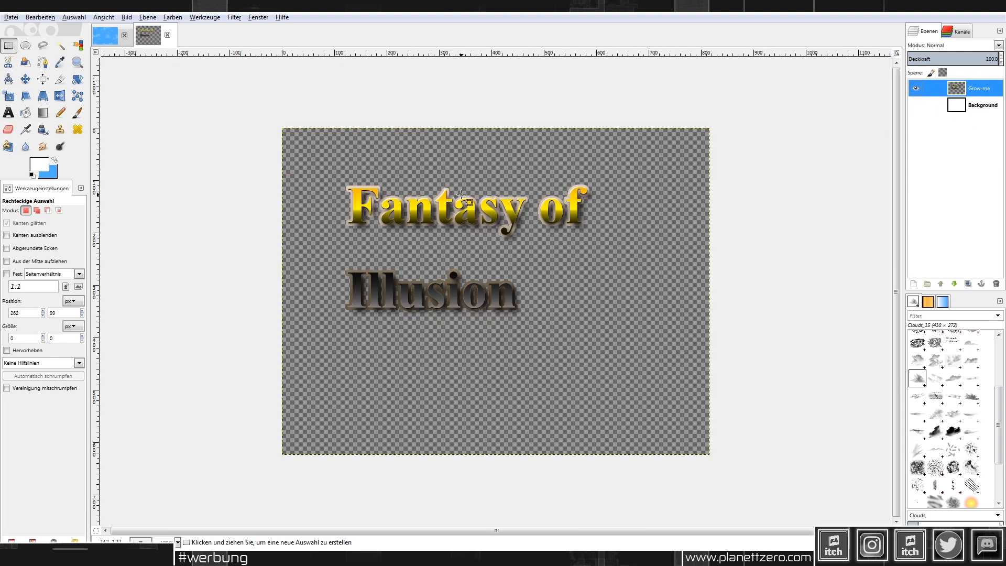
Step: Cut 'Fantasy of' and anchor it near the top of the image
{"action": "scroll", "coordinate": [461, 195], "scroll_direction": "up", "scroll_amount": 1, "text": "ctrl"}
{"action": "left_click_drag", "start_coordinate": [237, 153], "coordinate": [666, 280]}
{"action": "key", "text": "ctrl+x"}
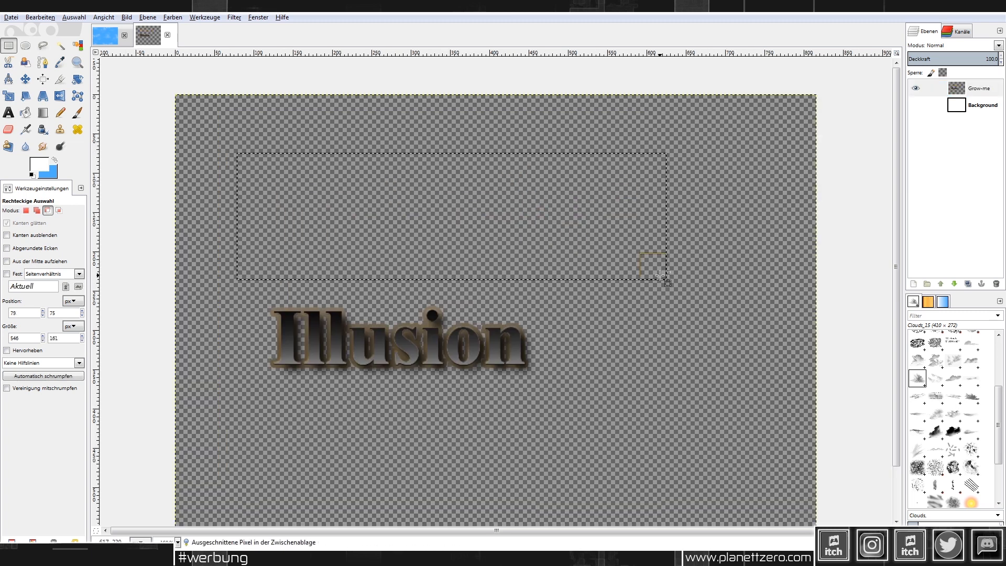
{"action": "key", "text": "ctrl+v"}
{"action": "left_click_drag", "start_coordinate": [468, 228], "coordinate": [524, 166]}
{"action": "left_click", "coordinate": [578, 250]}
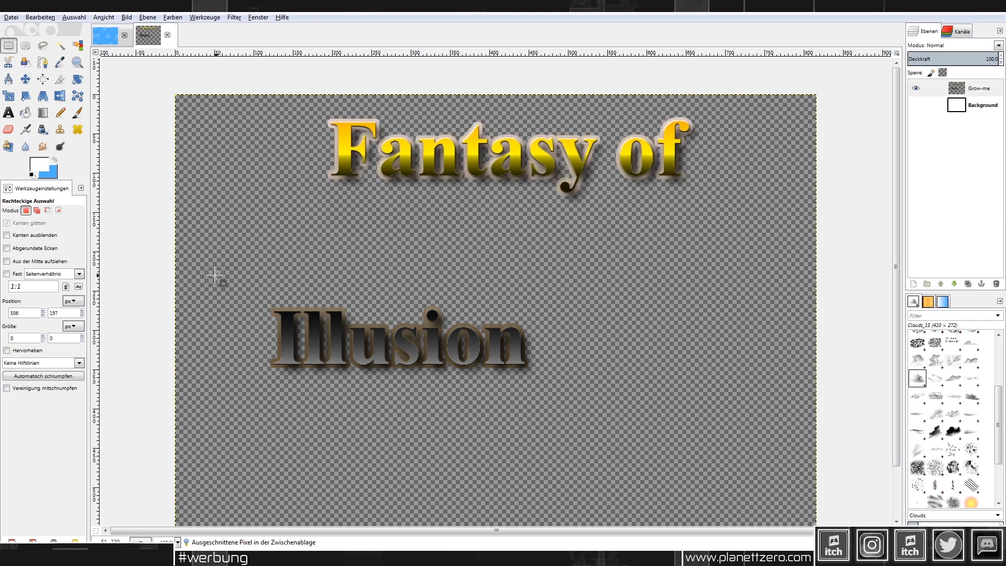
Step: Move 'Illusion' up under 'Fantasy of' and scale it down to 440×165
{"action": "left_click_drag", "start_coordinate": [215, 275], "coordinate": [607, 441]}
{"action": "key", "text": "ctrl+x"}
{"action": "key", "text": "ctrl+v"}
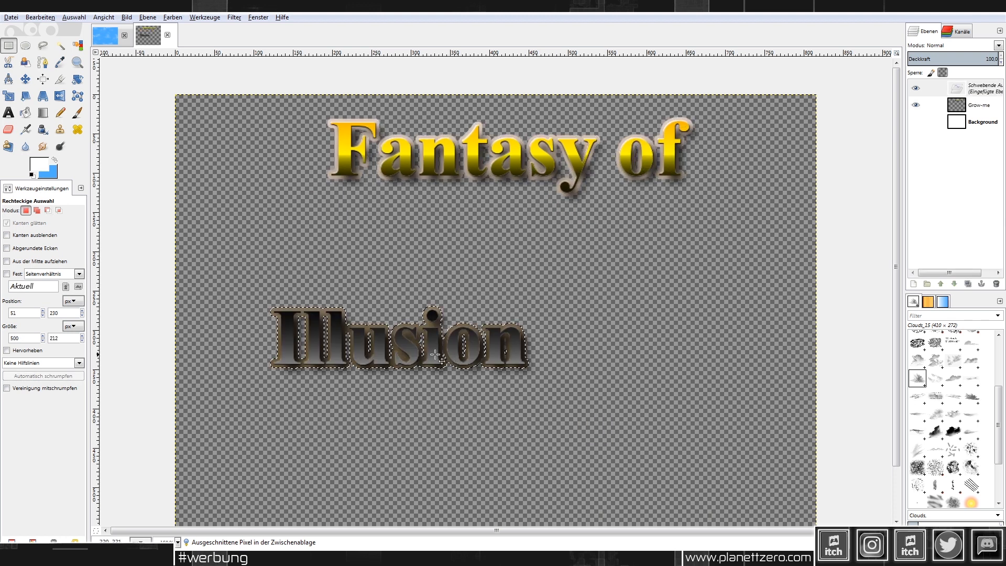
{"action": "left_click_drag", "start_coordinate": [434, 355], "coordinate": [524, 248]}
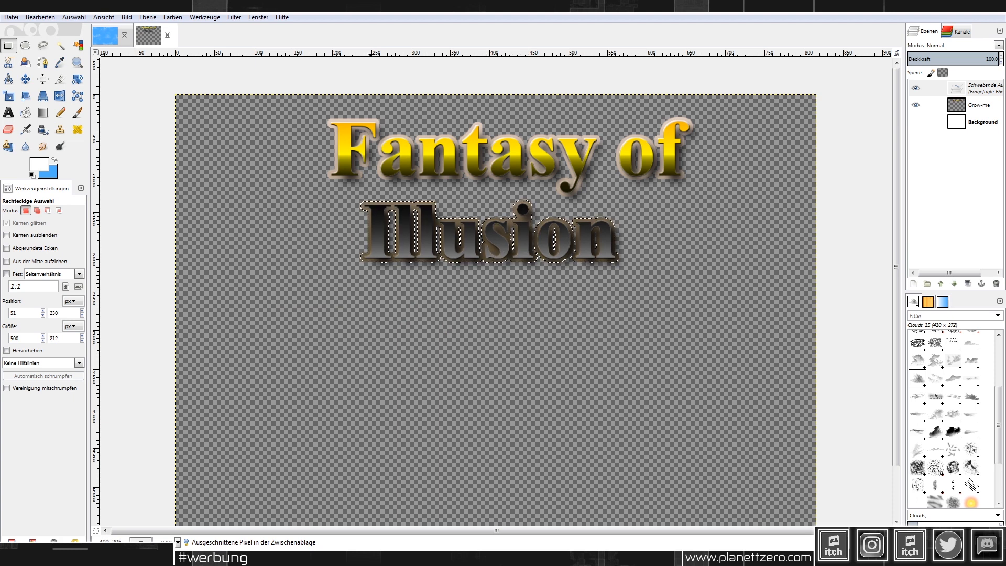
{"action": "left_click", "coordinate": [8, 96]}
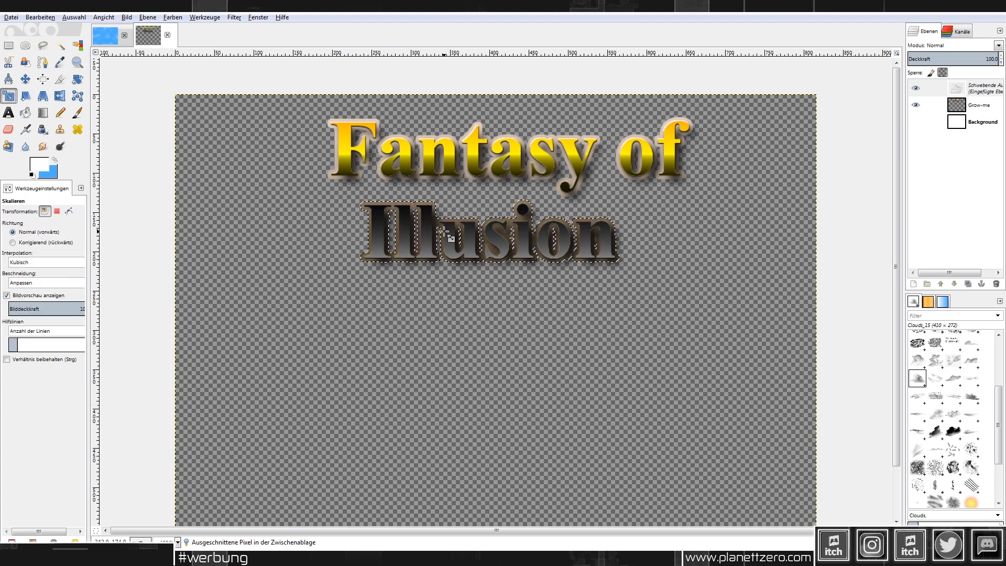
{"action": "left_click", "coordinate": [397, 235]}
{"action": "left_click_drag", "start_coordinate": [306, 170], "coordinate": [395, 240]}
{"action": "left_click", "coordinate": [211, 117]}
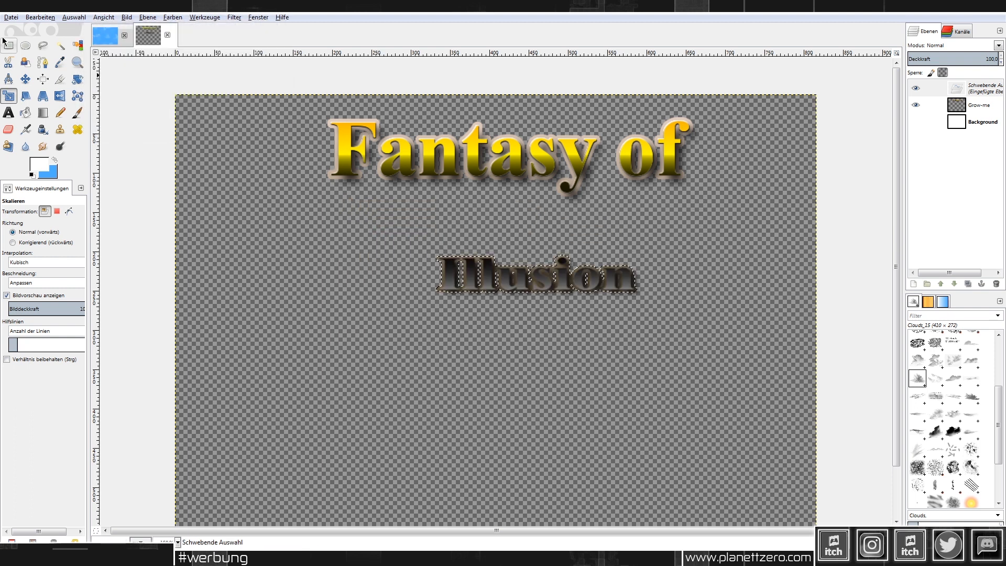
Step: Shift the smaller 'Illusion' up and left and anchor it
{"action": "left_click", "coordinate": [26, 79]}
{"action": "left_click_drag", "start_coordinate": [535, 284], "coordinate": [486, 246]}
{"action": "left_click", "coordinate": [11, 50]}
{"action": "left_click", "coordinate": [570, 264]}
{"action": "scroll", "coordinate": [570, 259], "scroll_direction": "up", "scroll_amount": 1, "text": "ctrl"}
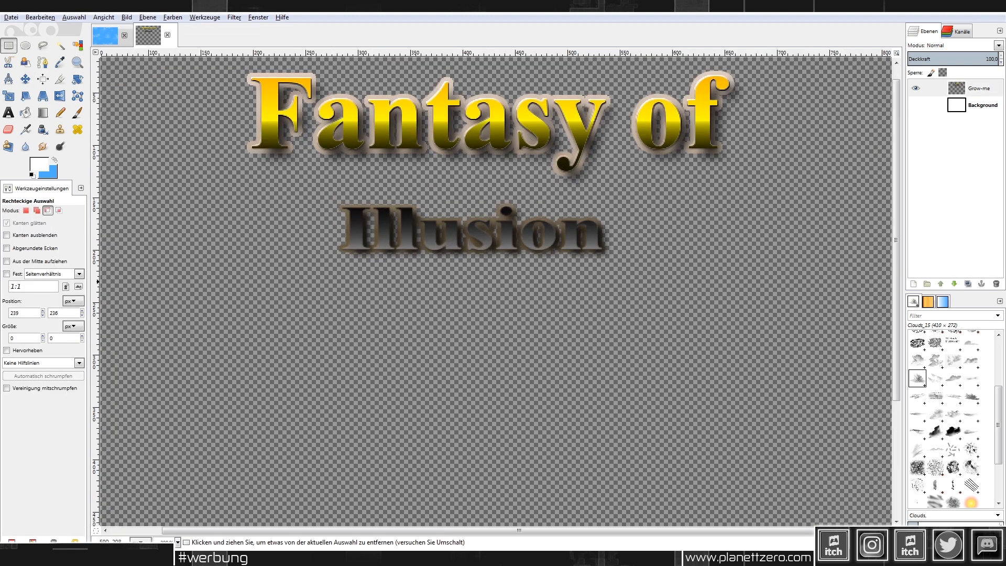
Step: Sharpen the selected 'Illusion' text with the Schärfen filter at strength 10
{"action": "left_click_drag", "start_coordinate": [685, 282], "coordinate": [303, 192]}
{"action": "left_click", "coordinate": [234, 18]}
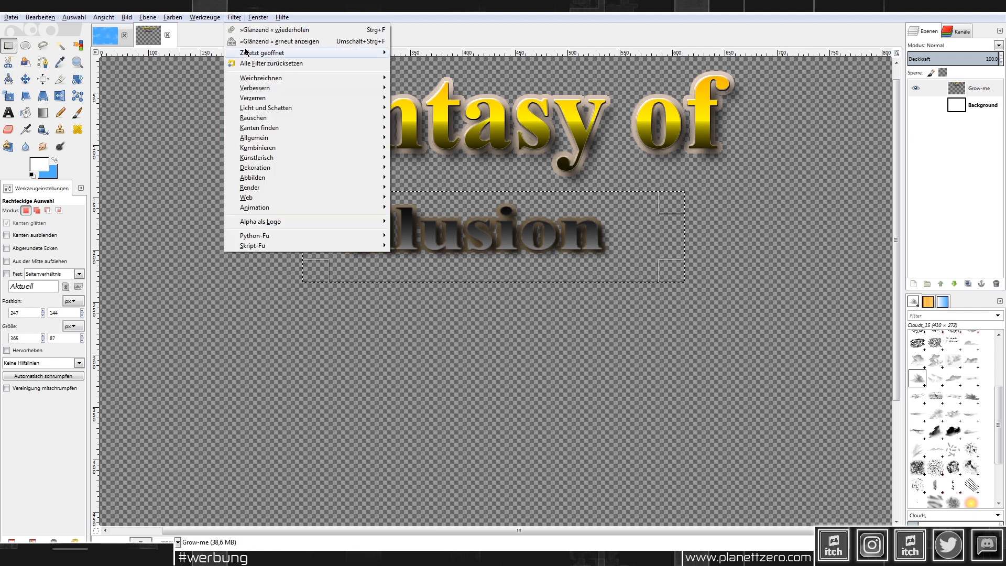
{"action": "mouse_move", "coordinate": [281, 88]}
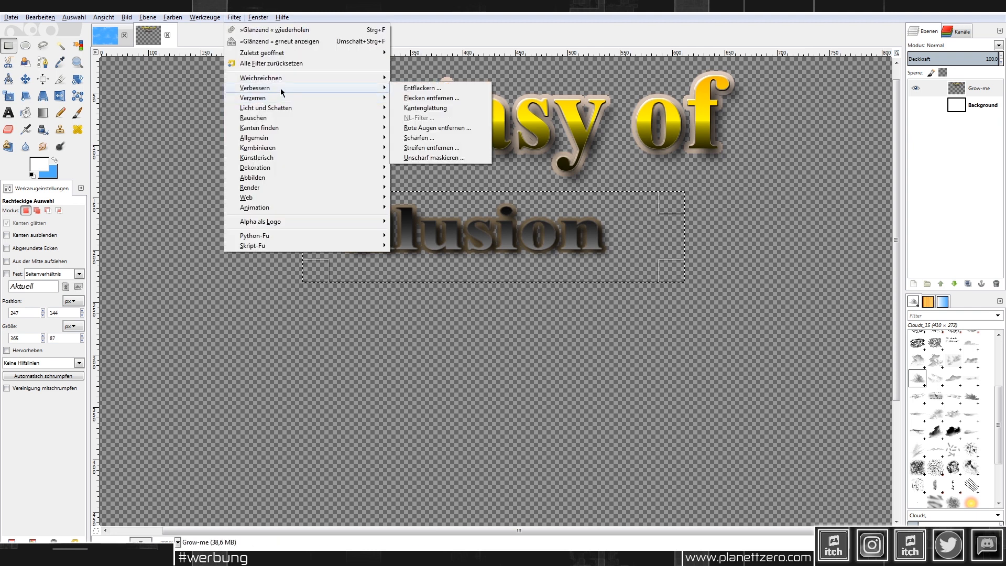
{"action": "left_click", "coordinate": [466, 132]}
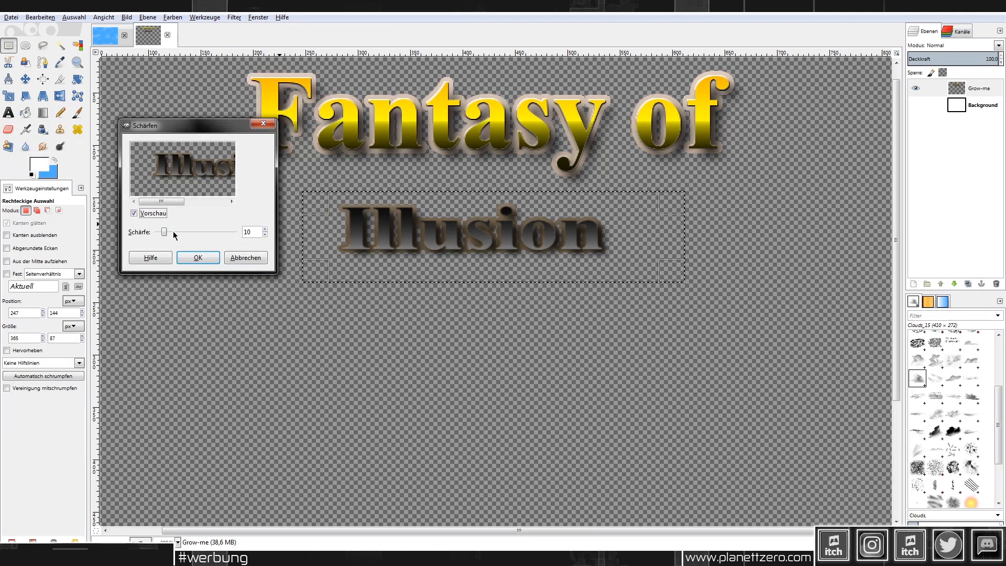
{"action": "left_click", "coordinate": [199, 257]}
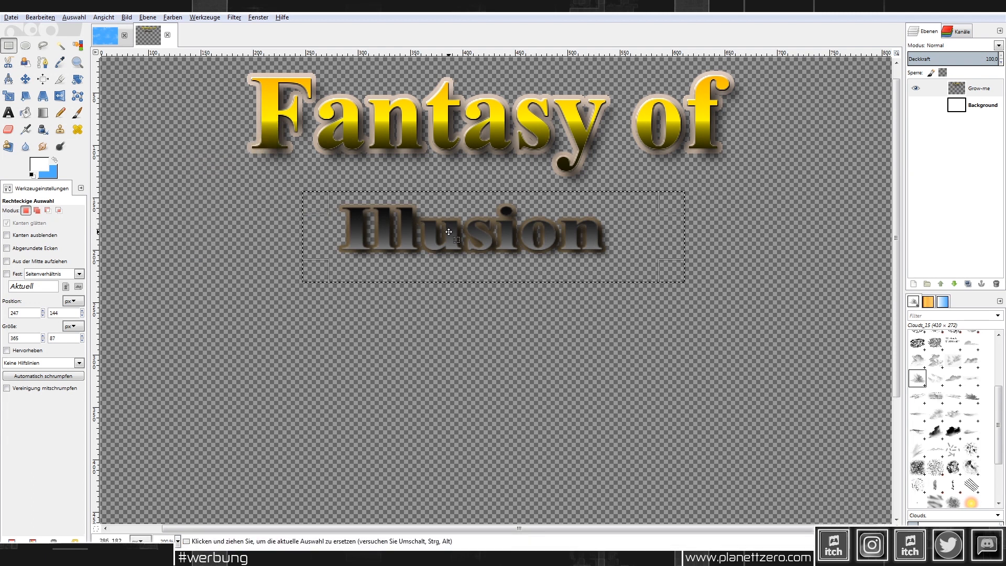
Step: Cut and paste 'Illusion', then anchor it slightly higher beneath 'Fantasy of'
{"action": "key", "text": "ctrl+x"}
{"action": "key", "text": "ctrl+v"}
{"action": "mouse_move", "coordinate": [518, 236]}
{"action": "left_mouse_down"}
{"action": "mouse_move", "coordinate": [479, 225]}
{"action": "mouse_move", "coordinate": [522, 219]}
{"action": "left_mouse_up"}
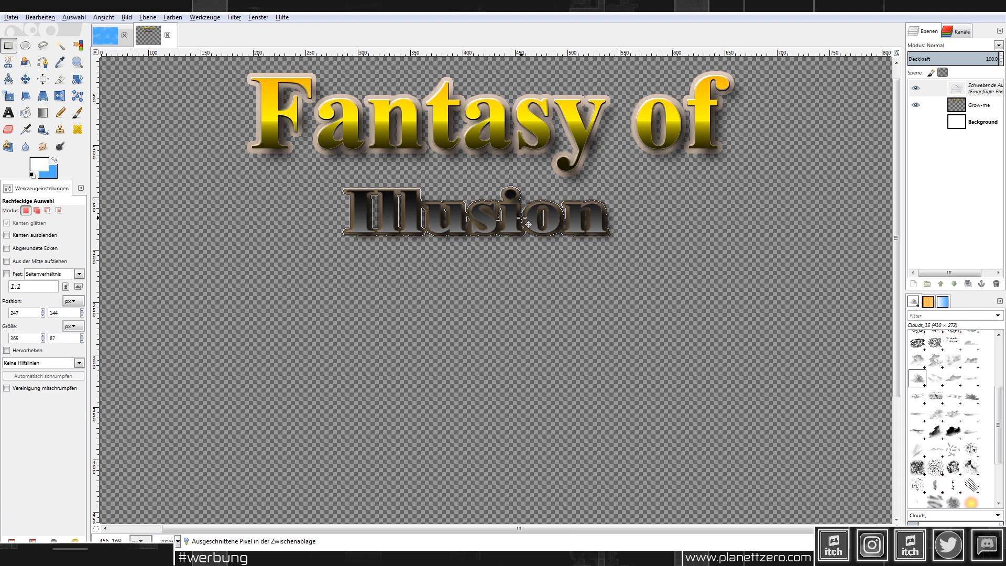
{"action": "left_click_drag", "start_coordinate": [526, 223], "coordinate": [526, 222]}
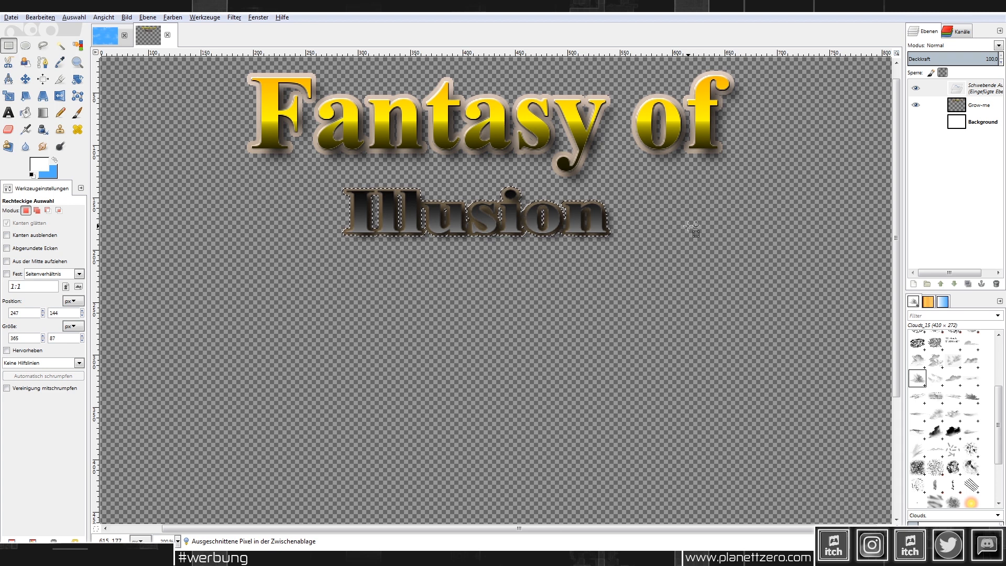
{"action": "left_click", "coordinate": [692, 228]}
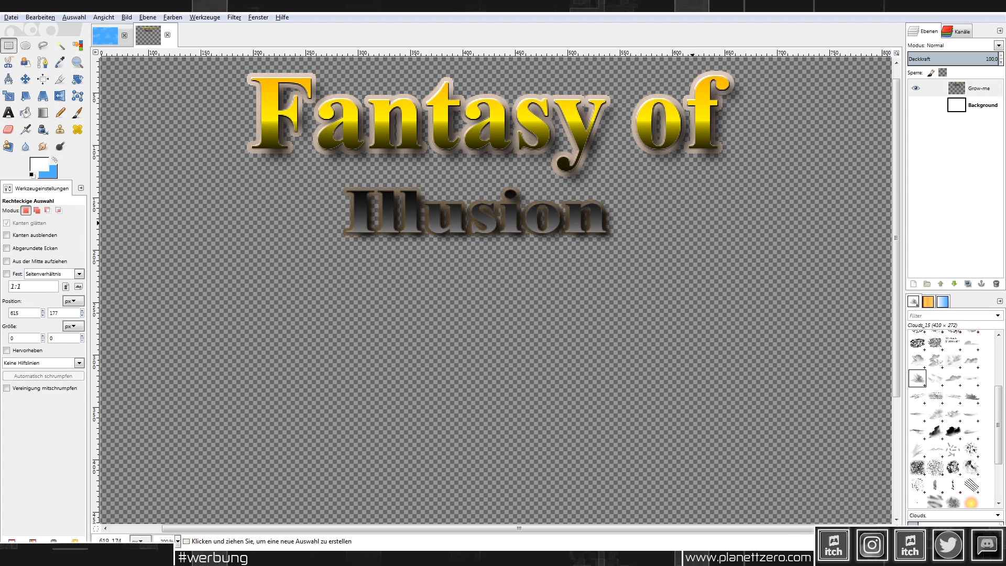
{"action": "scroll", "coordinate": [693, 223], "scroll_direction": "down", "scroll_amount": 2, "text": "ctrl"}
{"action": "scroll", "coordinate": [694, 224], "scroll_direction": "up", "scroll_amount": 1, "text": "ctrl"}
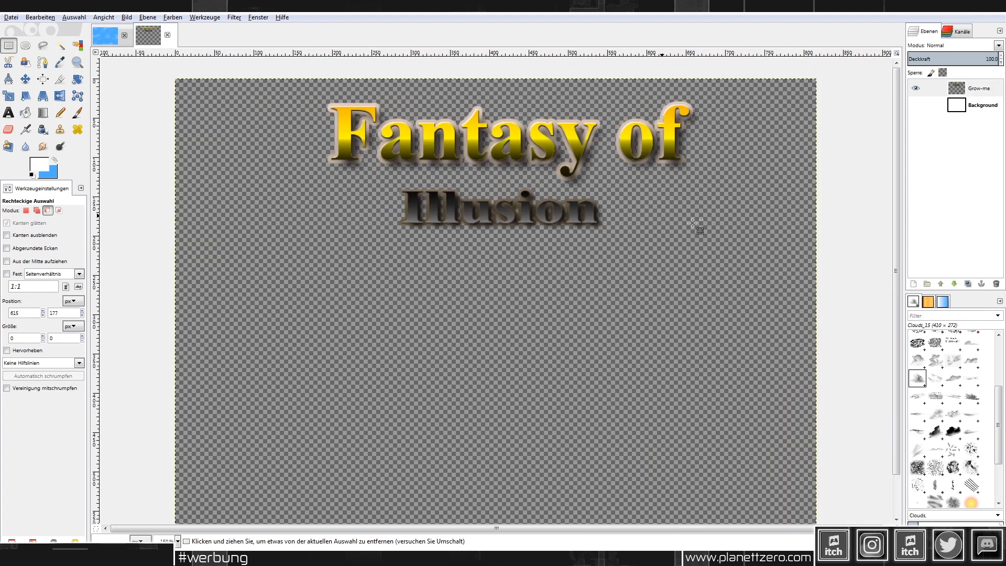
Step: Duplicate Grow-me and darken the copy to brightness -119
{"action": "right_click", "coordinate": [978, 91]}
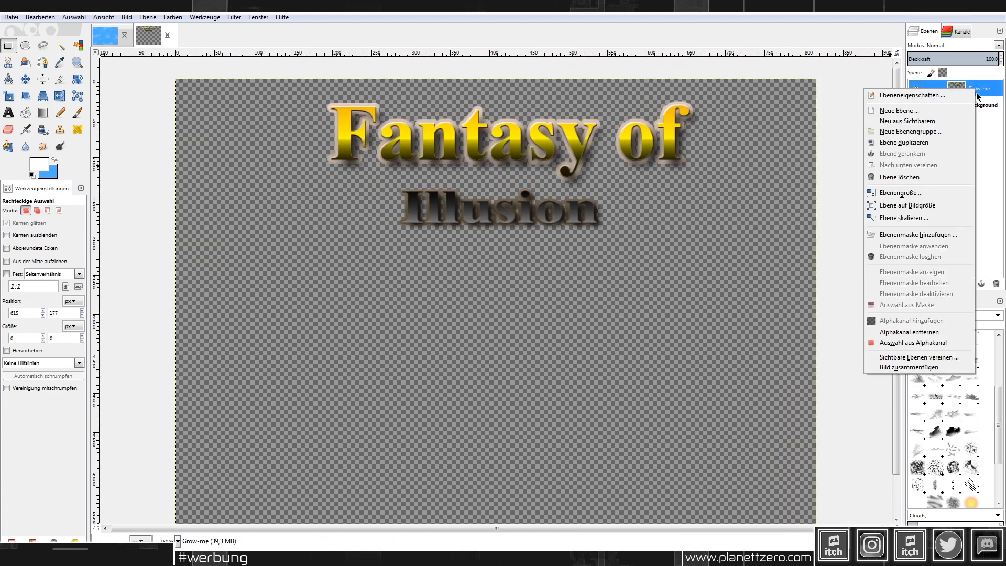
{"action": "left_click", "coordinate": [944, 142]}
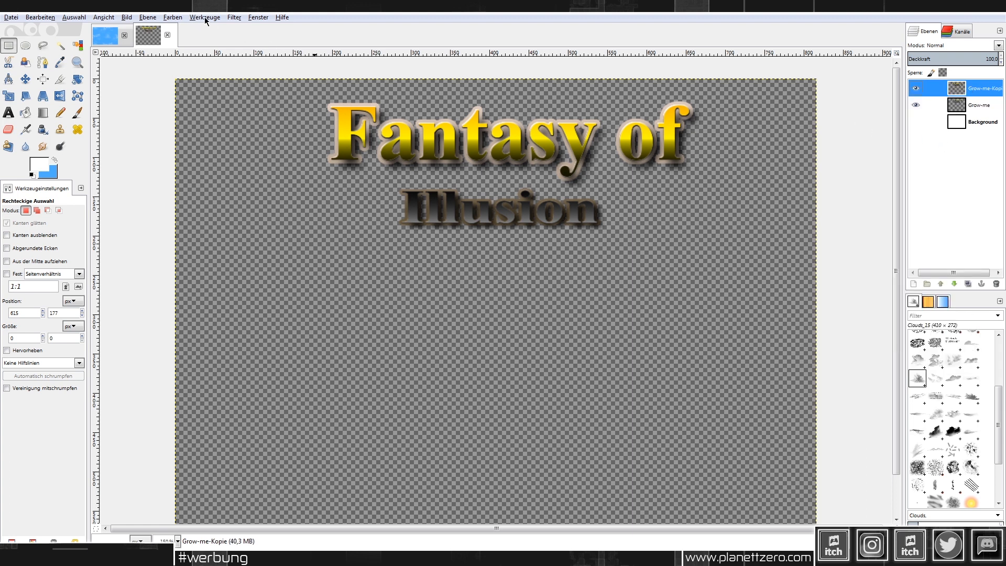
{"action": "left_click", "coordinate": [235, 18]}
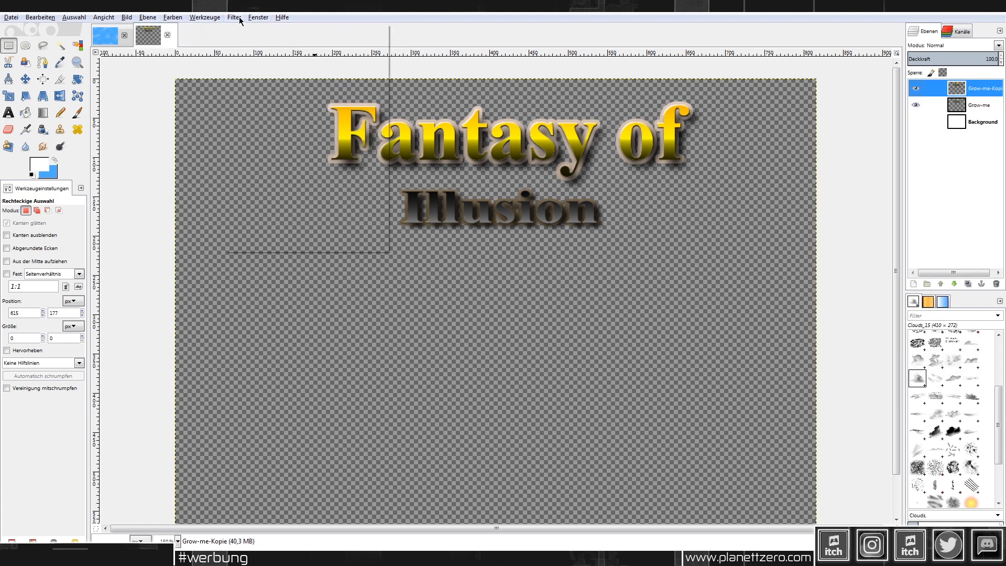
{"action": "mouse_move", "coordinate": [175, 20]}
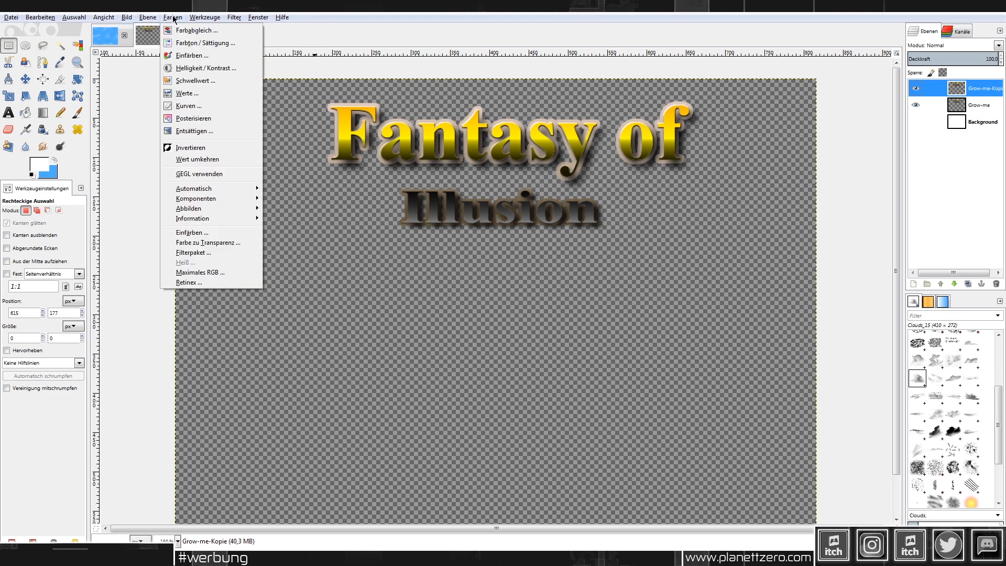
{"action": "left_click", "coordinate": [204, 69]}
{"action": "left_click_drag", "start_coordinate": [105, 123], "coordinate": [170, 137]}
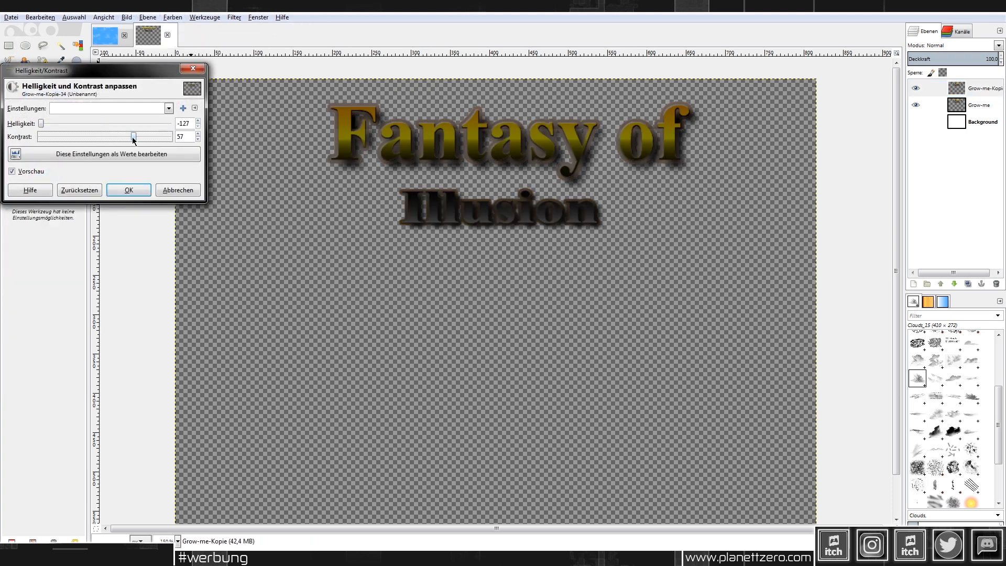
{"action": "left_click", "coordinate": [129, 190]}
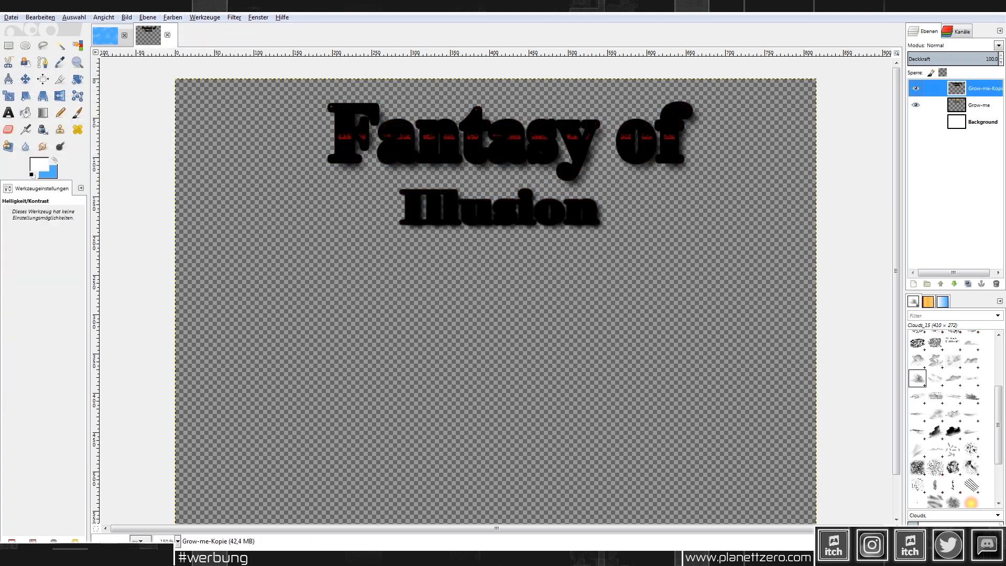
Step: Darken Grow-me-Kopie to minimum brightness and move it below Grow-me
{"action": "left_click", "coordinate": [172, 17]}
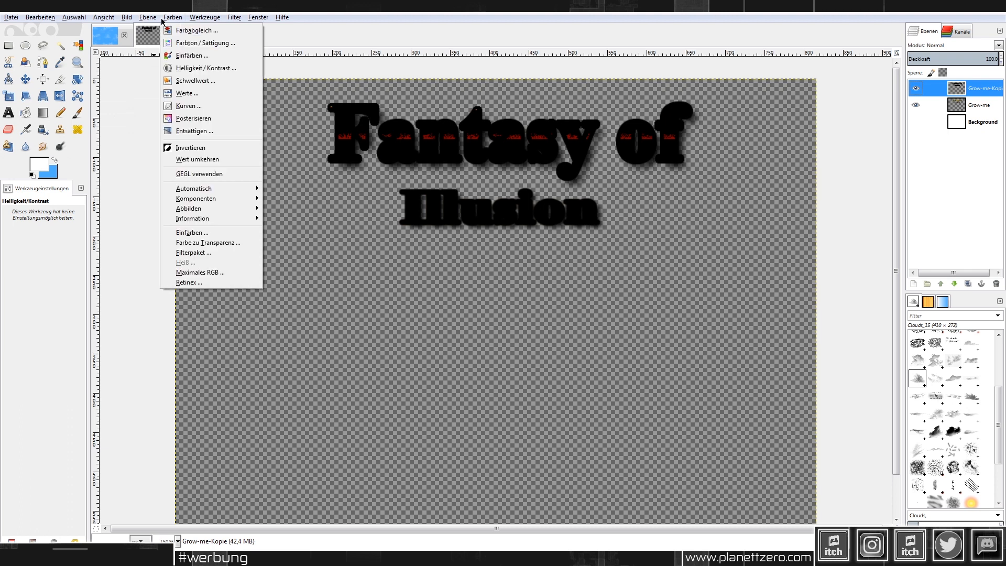
{"action": "left_click", "coordinate": [205, 69]}
{"action": "left_click_drag", "start_coordinate": [105, 124], "coordinate": [2, 125]}
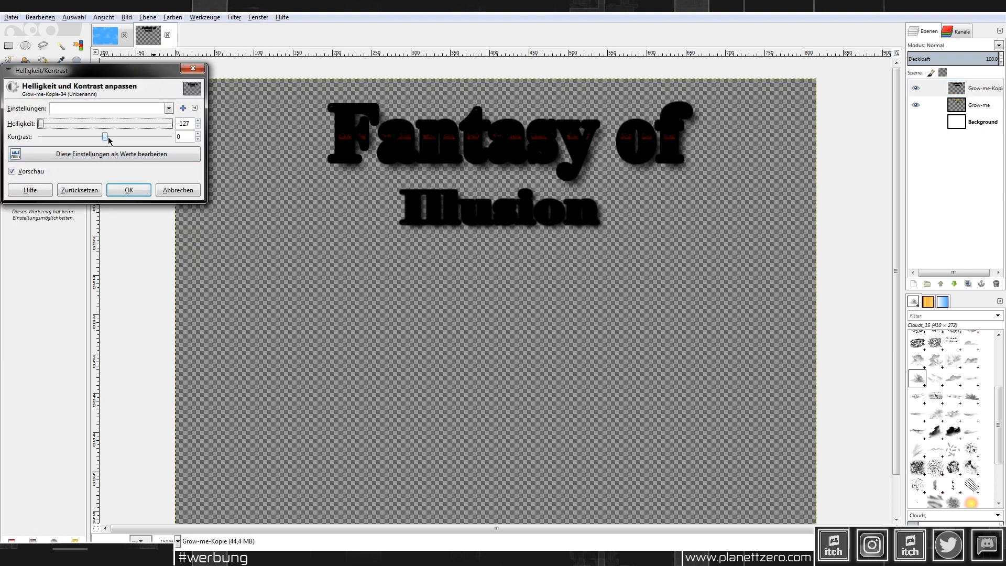
{"action": "left_click", "coordinate": [128, 189]}
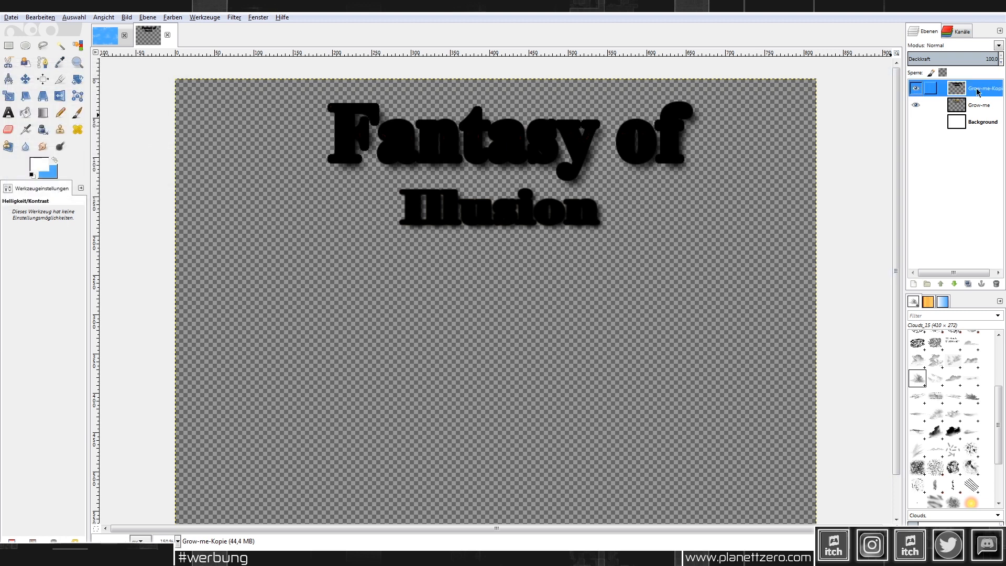
{"action": "left_click_drag", "start_coordinate": [978, 92], "coordinate": [978, 110]}
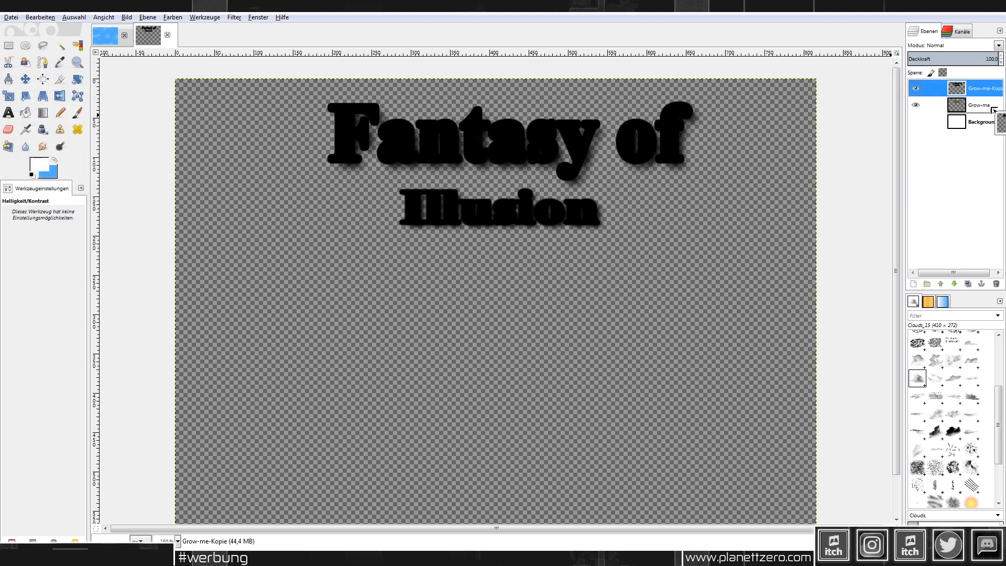
Step: Cut the title area and paste it back as a floating selection
{"action": "left_click", "coordinate": [9, 45]}
{"action": "left_click_drag", "start_coordinate": [314, 94], "coordinate": [719, 239]}
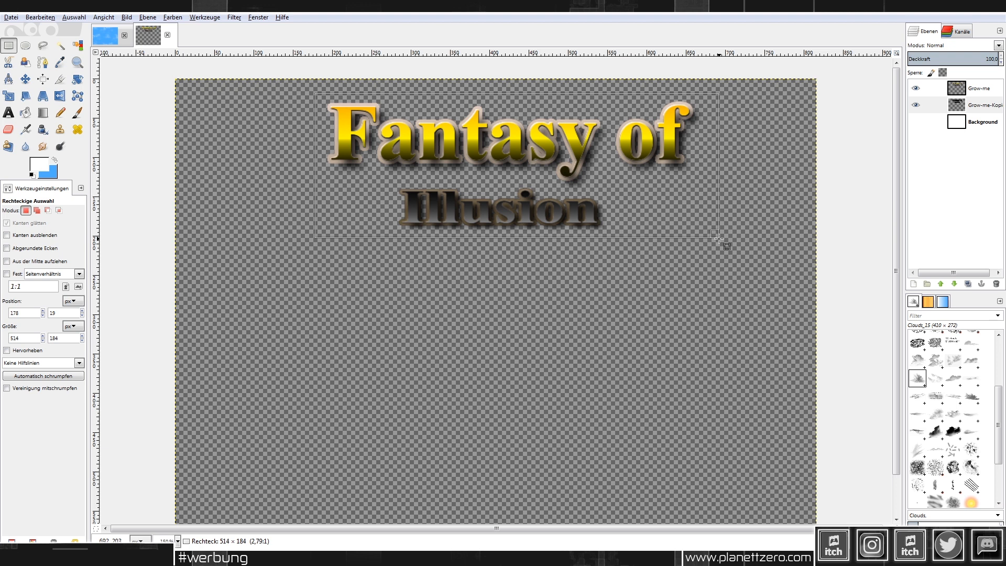
{"action": "key", "text": "ctrl+x"}
{"action": "key", "text": "ctrl+v"}
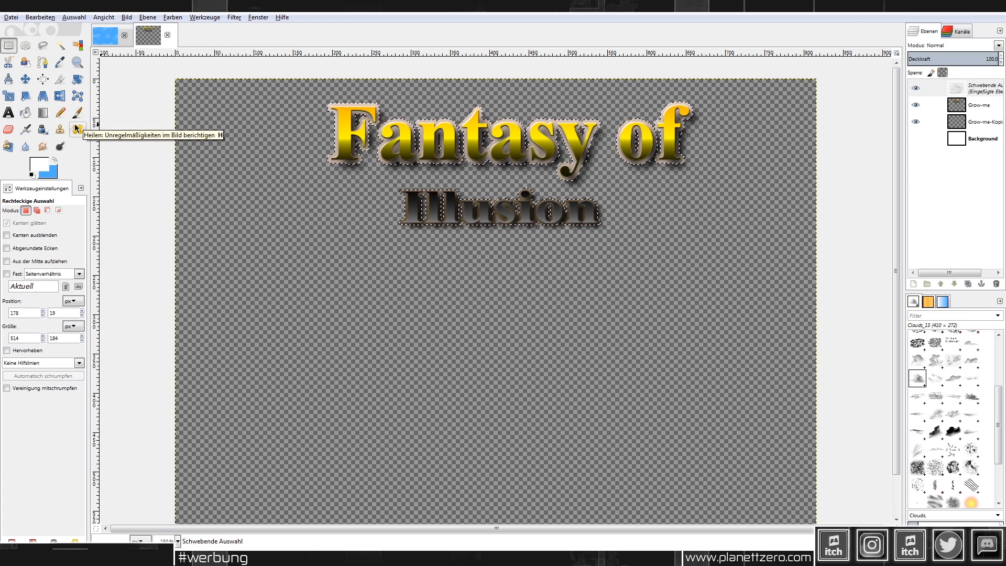
Step: Start a perspective warp on the floating title, pulling its corners inward and down
{"action": "left_click", "coordinate": [43, 97]}
{"action": "left_click", "coordinate": [316, 94]}
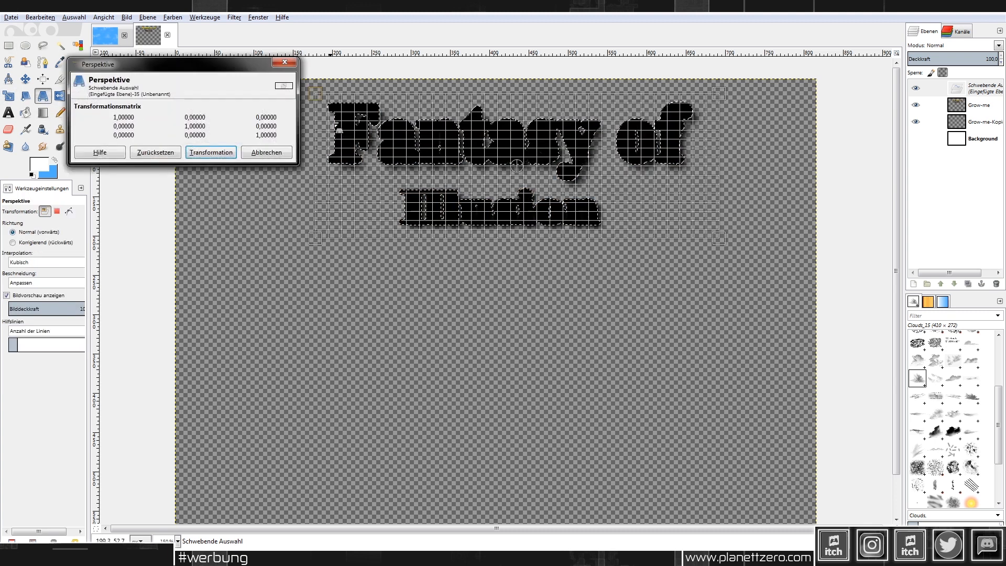
{"action": "left_click_drag", "start_coordinate": [316, 94], "coordinate": [338, 95]}
{"action": "mouse_move", "coordinate": [725, 90]}
{"action": "left_mouse_down"}
{"action": "mouse_move", "coordinate": [731, 112]}
{"action": "mouse_move", "coordinate": [735, 104]}
{"action": "left_mouse_up"}
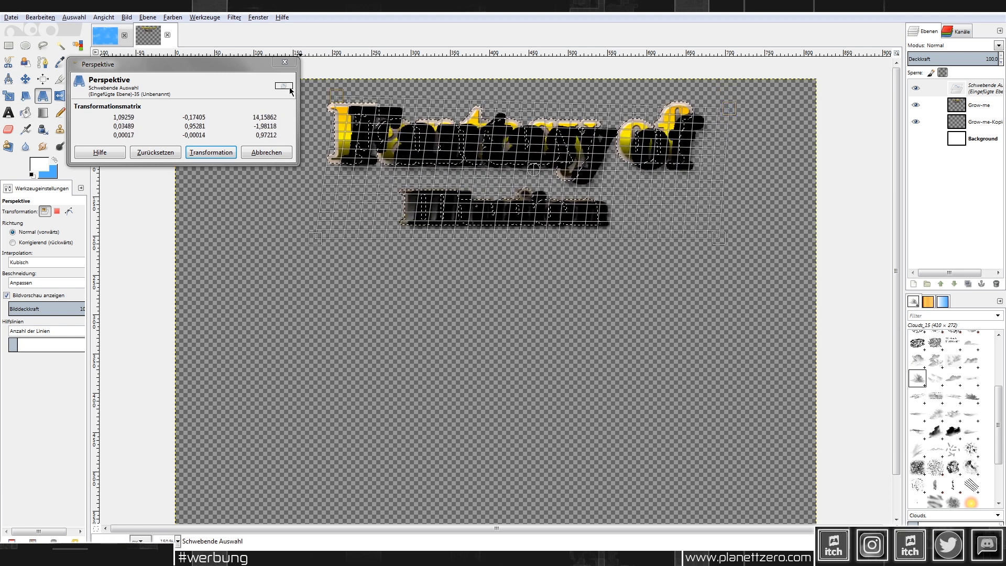
{"action": "left_click_drag", "start_coordinate": [341, 94], "coordinate": [349, 105]}
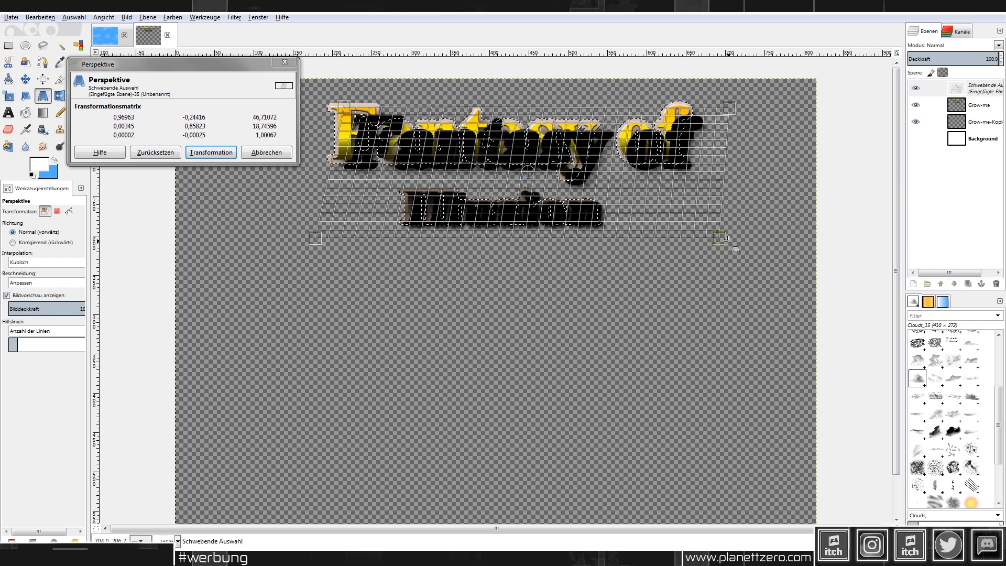
{"action": "left_click_drag", "start_coordinate": [735, 251], "coordinate": [739, 249]}
{"action": "left_click_drag", "start_coordinate": [338, 228], "coordinate": [307, 229]}
{"action": "left_click_drag", "start_coordinate": [351, 107], "coordinate": [350, 131]}
Step: Continue adjusting the warp corners and apply the perspective transform
{"action": "left_click_drag", "start_coordinate": [725, 110], "coordinate": [747, 135]}
{"action": "left_click_drag", "start_coordinate": [343, 131], "coordinate": [351, 142]}
{"action": "left_click_drag", "start_coordinate": [311, 232], "coordinate": [294, 264]}
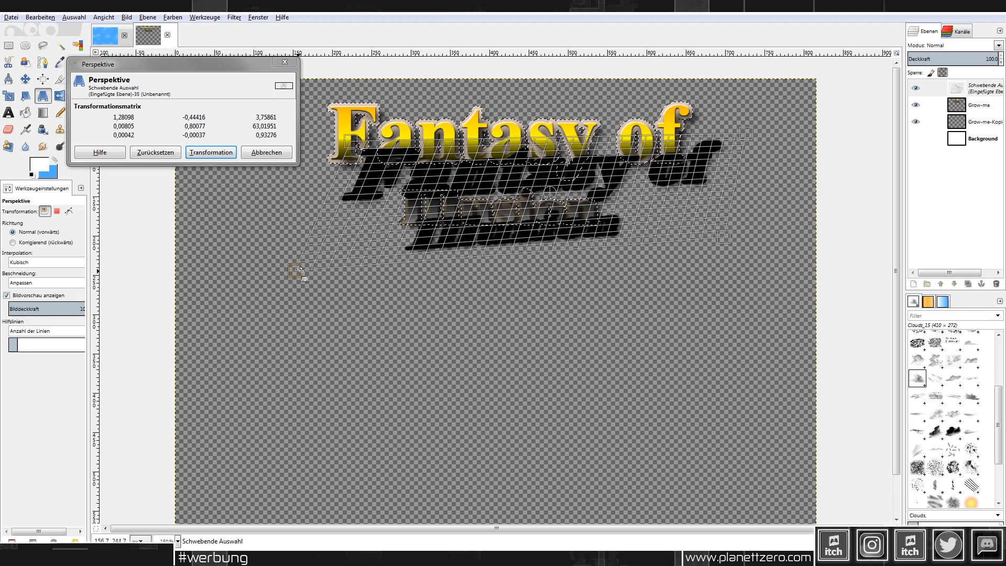
{"action": "left_click_drag", "start_coordinate": [724, 234], "coordinate": [733, 257]}
{"action": "left_click_drag", "start_coordinate": [740, 132], "coordinate": [758, 138]}
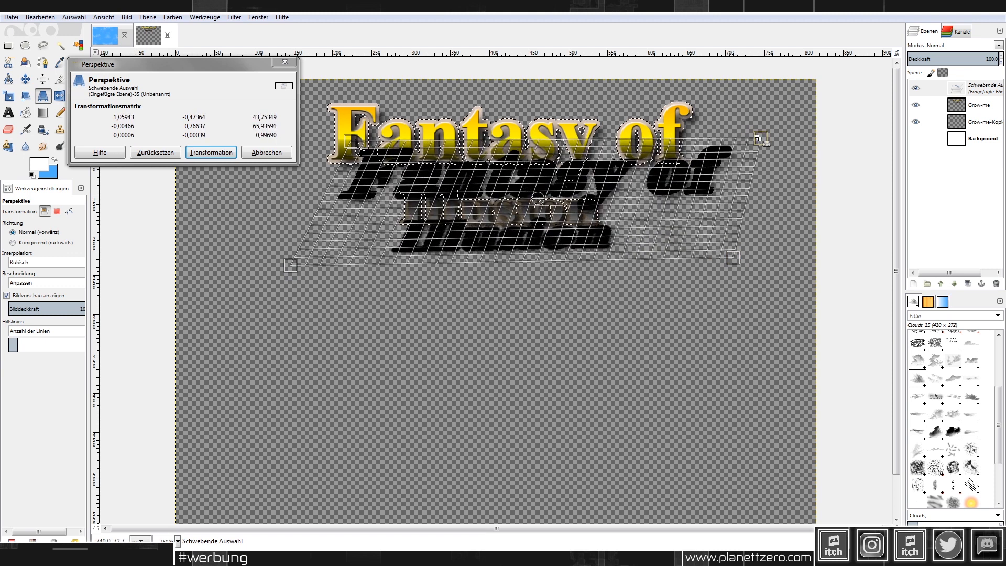
{"action": "left_click_drag", "start_coordinate": [364, 145], "coordinate": [401, 149]}
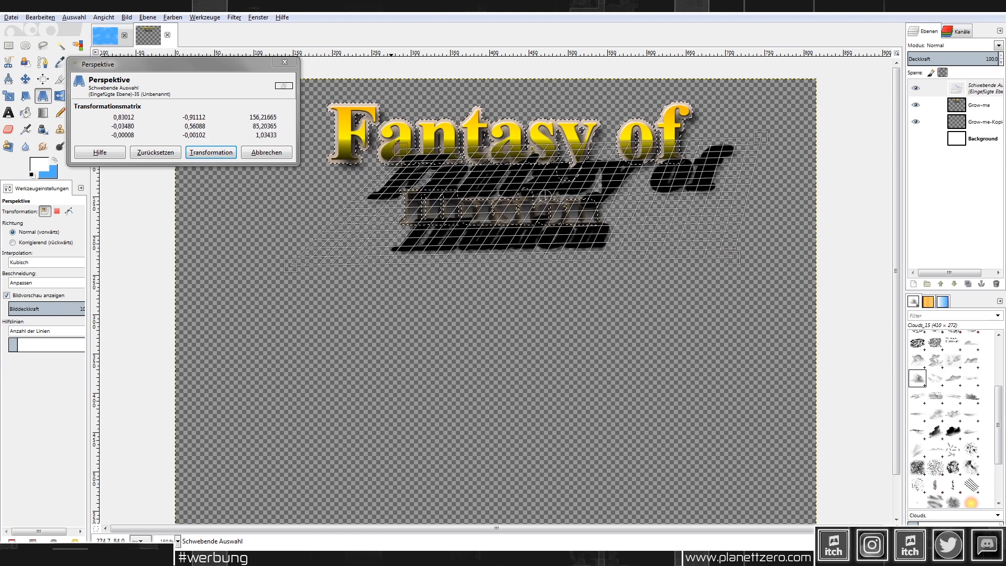
{"action": "left_click_drag", "start_coordinate": [751, 141], "coordinate": [758, 153]}
{"action": "left_click", "coordinate": [211, 152]}
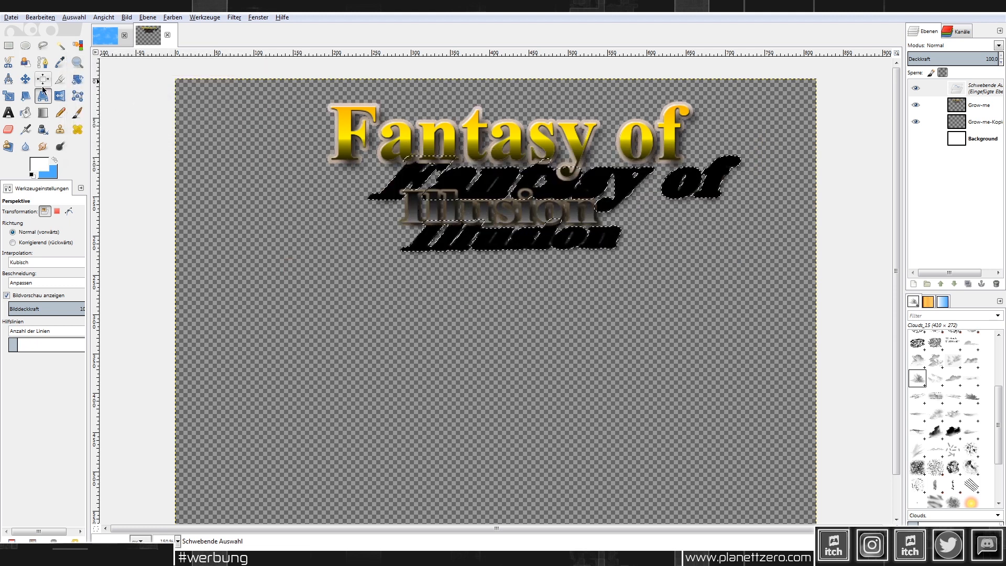
Step: Move the warped shadow up-left, then undo the move and the warp
{"action": "key", "text": "m"}
{"action": "left_click_drag", "start_coordinate": [558, 180], "coordinate": [545, 144]}
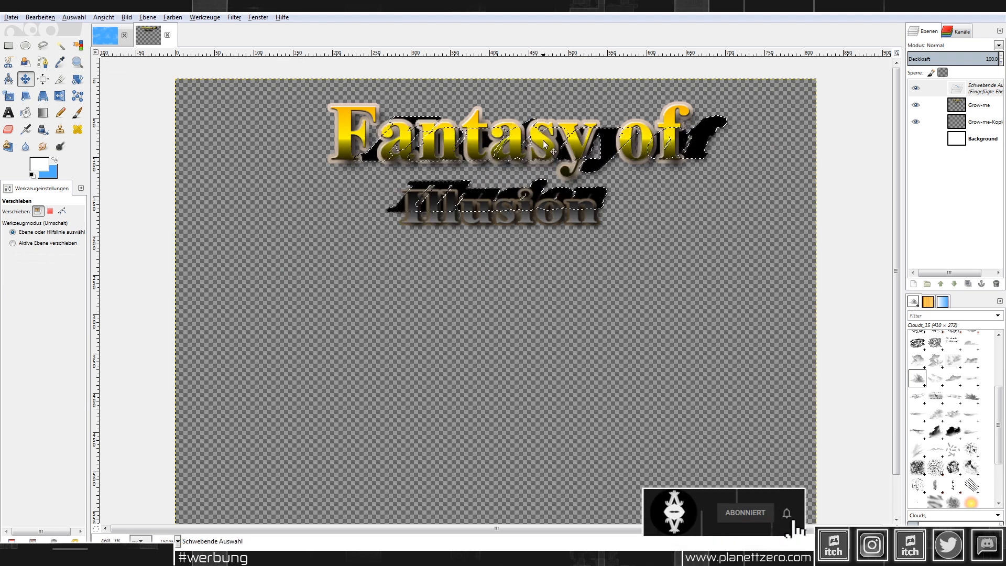
{"action": "key", "text": "ctrl+z"}
{"action": "key", "text": "ctrl+z"}
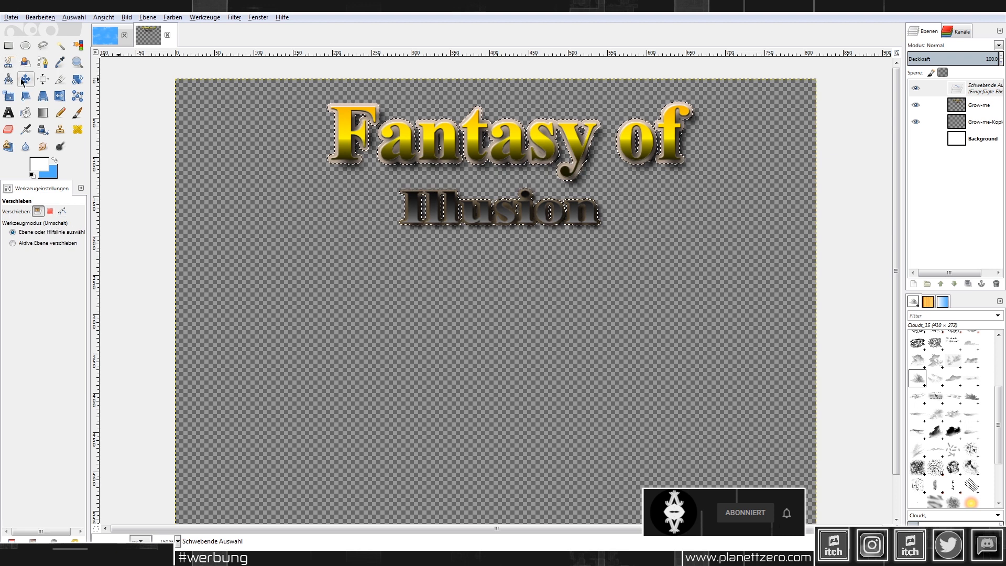
Step: Slant the floating shadow in perspective by shifting its top corners right
{"action": "left_click", "coordinate": [43, 95]}
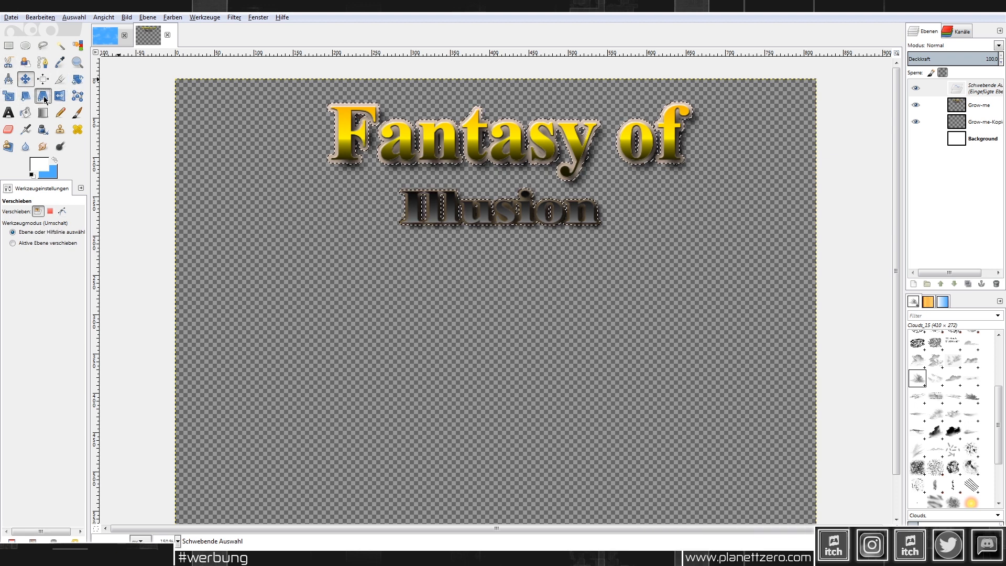
{"action": "left_click", "coordinate": [336, 101]}
{"action": "left_click_drag", "start_coordinate": [335, 102], "coordinate": [359, 94]}
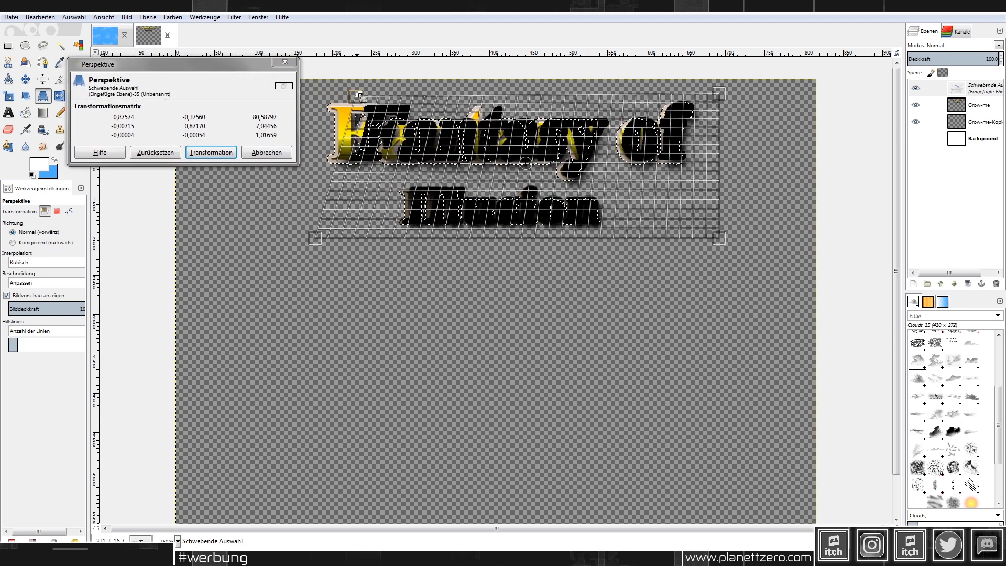
{"action": "mouse_move", "coordinate": [729, 99]}
{"action": "left_mouse_down"}
{"action": "mouse_move", "coordinate": [763, 87]}
{"action": "mouse_move", "coordinate": [774, 96]}
{"action": "mouse_move", "coordinate": [748, 97]}
{"action": "left_mouse_up"}
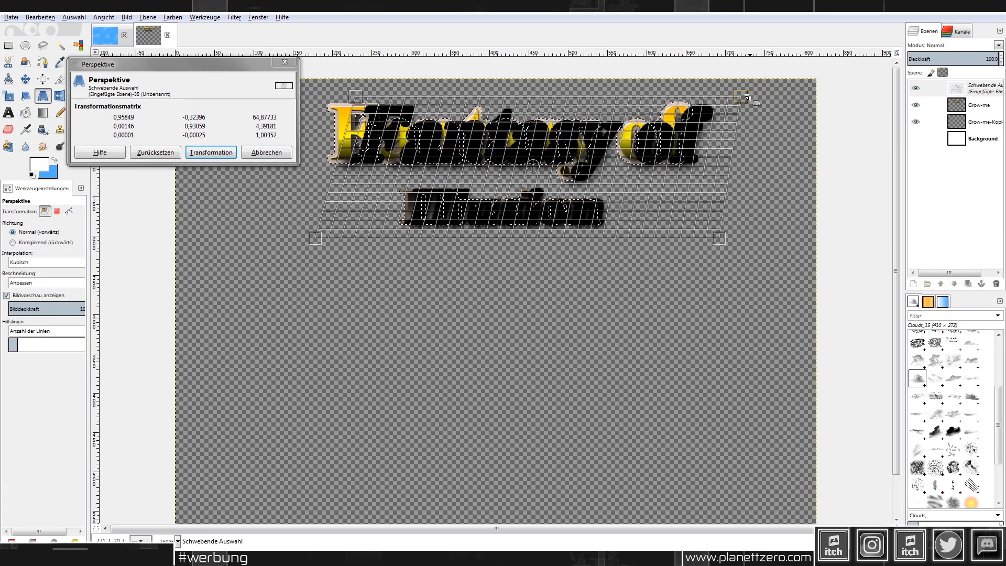
{"action": "left_click", "coordinate": [205, 152]}
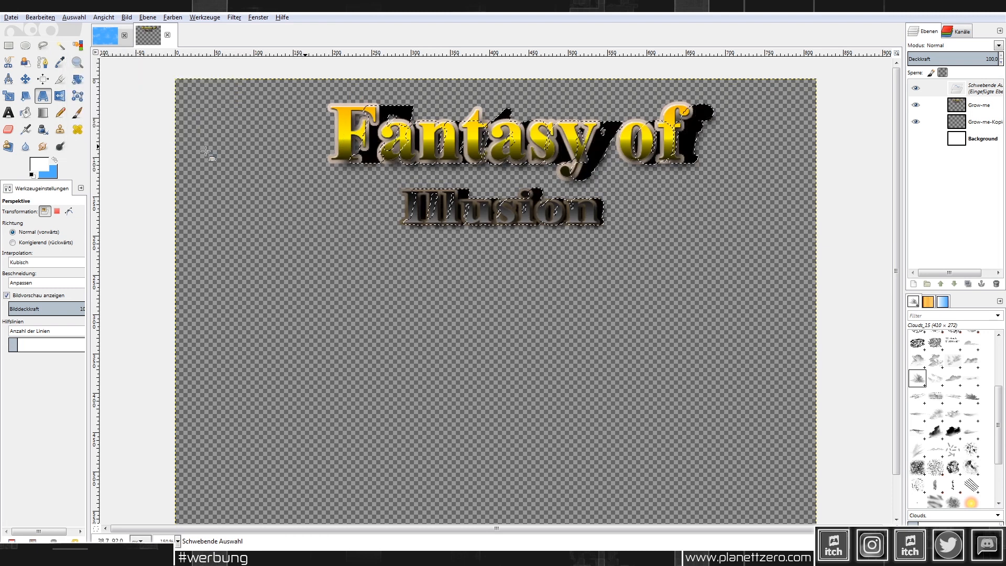
Step: Nudge the slanted shadow up-left and anchor it behind 'Fantasy of'
{"action": "left_click", "coordinate": [25, 78]}
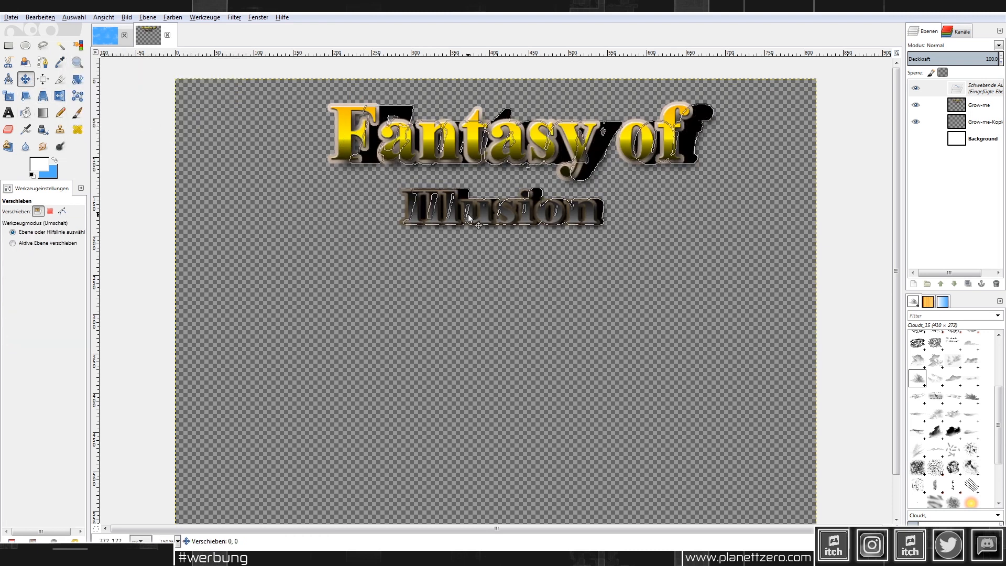
{"action": "left_click_drag", "start_coordinate": [467, 213], "coordinate": [464, 212]}
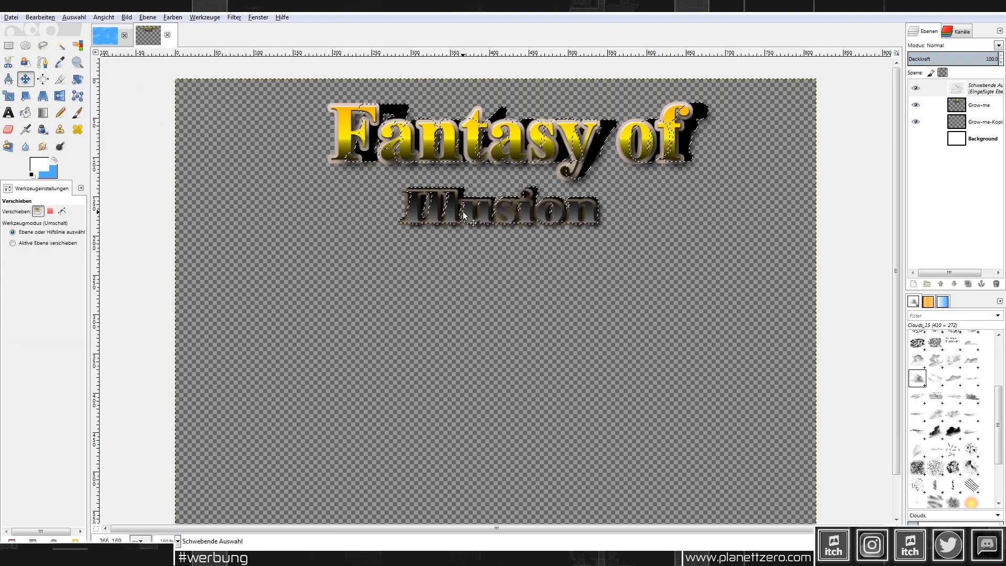
{"action": "left_click", "coordinate": [9, 45]}
{"action": "left_click", "coordinate": [288, 168]}
Step: View the image at 100% and lower the shadow layer's opacity to about 59%
{"action": "key", "text": "1"}
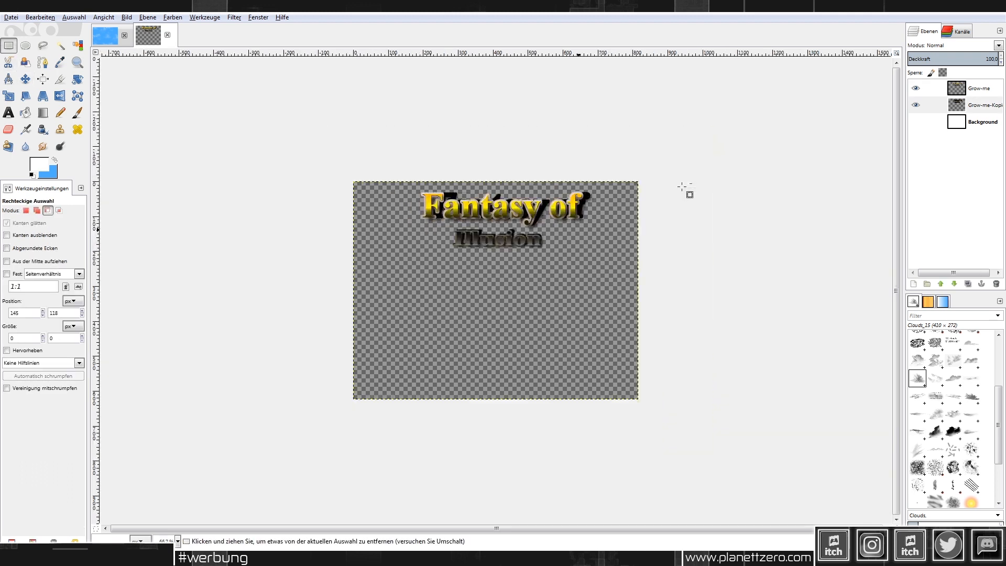
{"action": "mouse_move", "coordinate": [954, 59]}
{"action": "left_mouse_down"}
{"action": "mouse_move", "coordinate": [942, 58]}
{"action": "mouse_move", "coordinate": [962, 57]}
{"action": "left_mouse_up"}
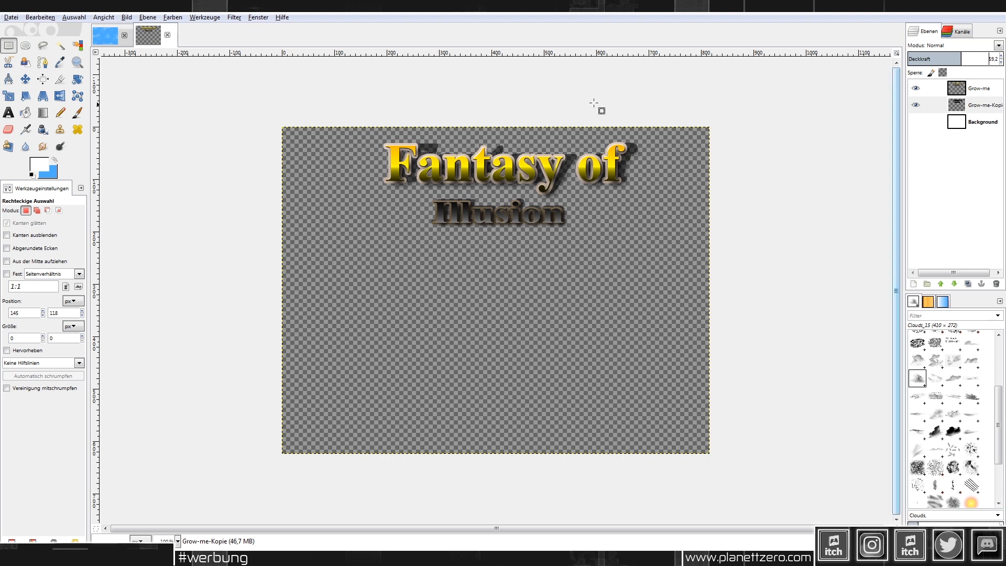
{"action": "scroll", "coordinate": [584, 106], "scroll_direction": "up", "scroll_amount": 2, "text": "ctrl"}
{"action": "scroll", "coordinate": [410, 288], "scroll_direction": "up", "scroll_amount": 1, "text": "ctrl"}
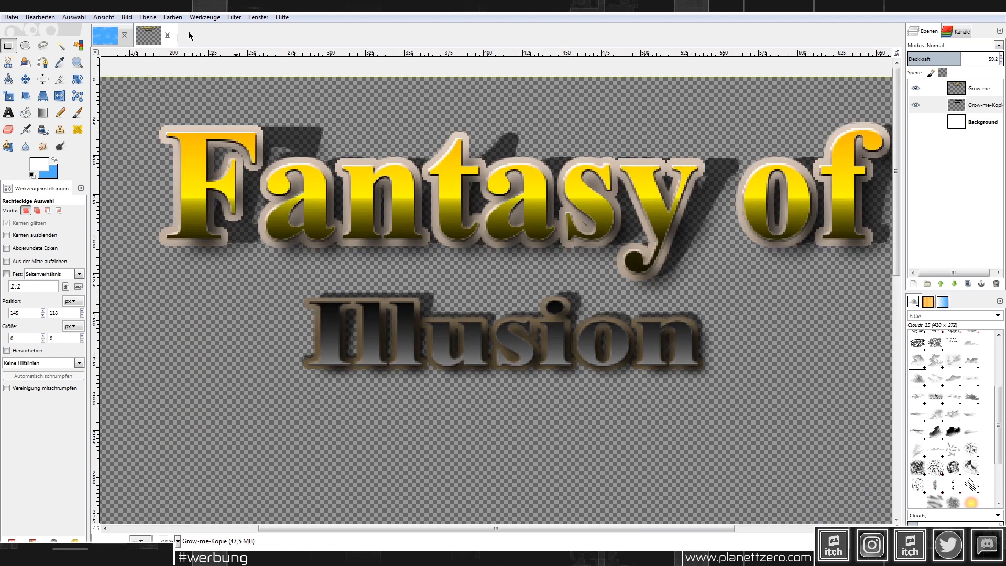
Step: Soften the shadow with a 7 px Gaussian blur
{"action": "left_click", "coordinate": [234, 17]}
{"action": "mouse_move", "coordinate": [273, 77]}
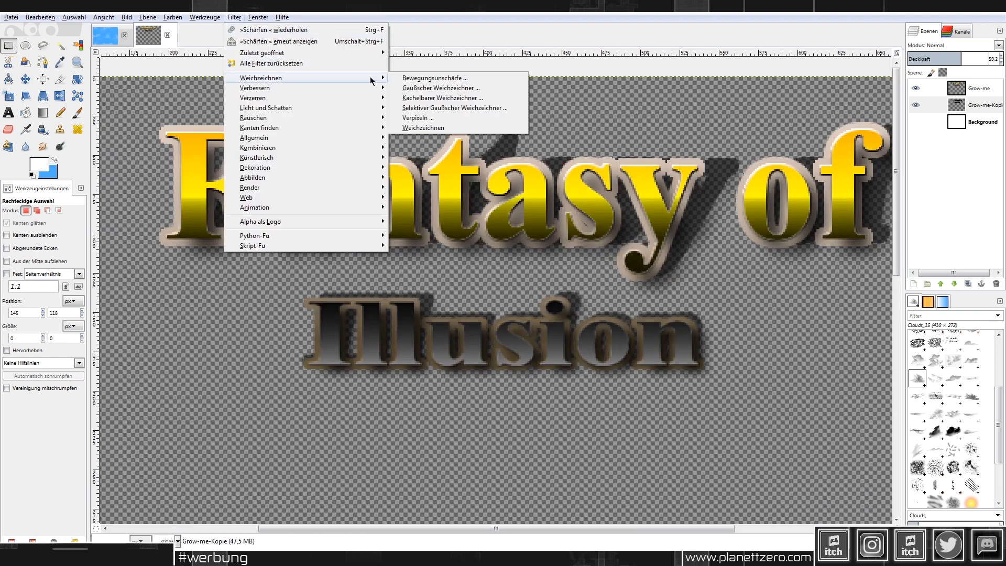
{"action": "left_click", "coordinate": [416, 90]}
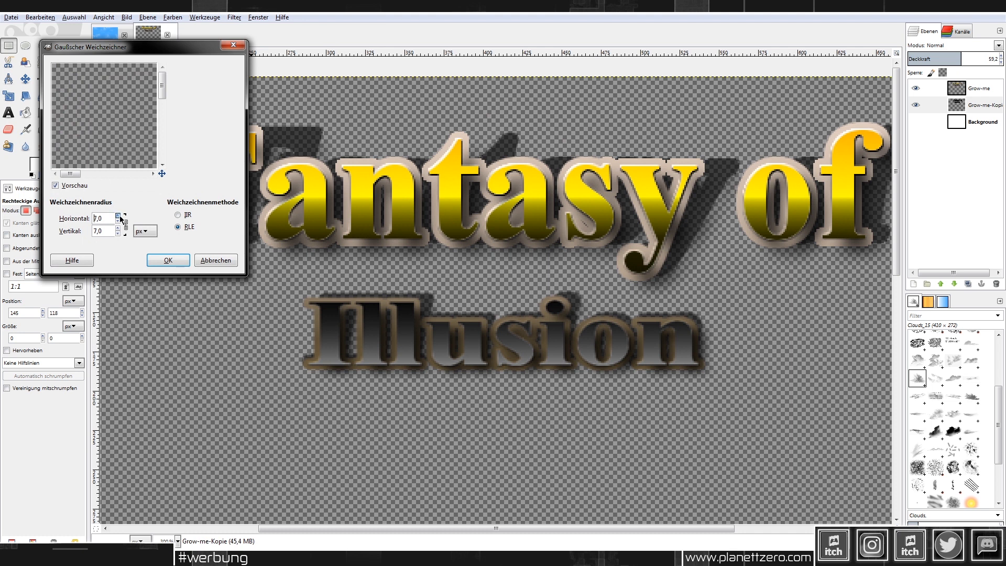
{"action": "left_click", "coordinate": [168, 260]}
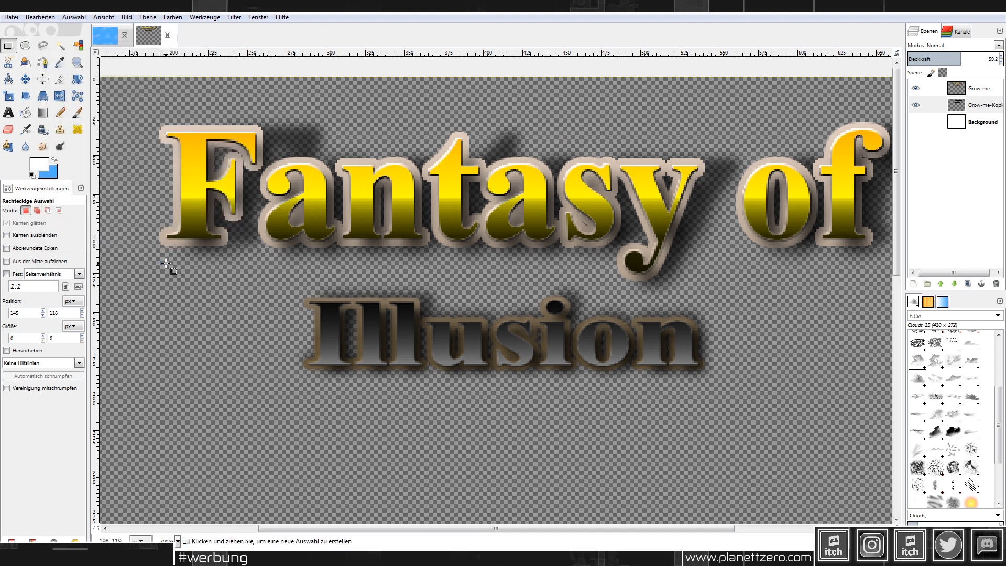
{"action": "scroll", "coordinate": [585, 295], "scroll_direction": "down", "scroll_amount": 2, "text": "ctrl"}
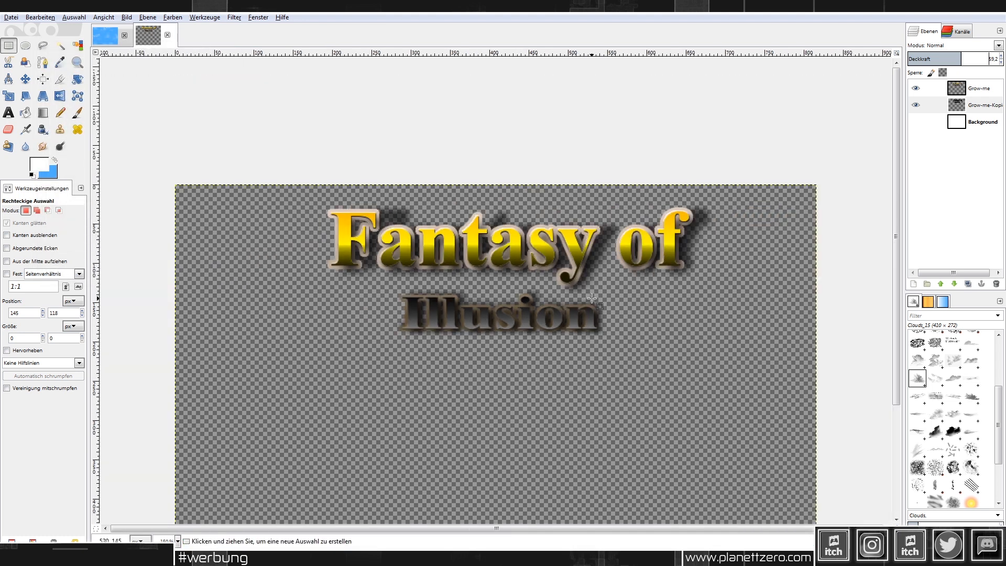
{"action": "scroll", "coordinate": [734, 253], "scroll_direction": "up", "scroll_amount": 1, "text": "ctrl"}
{"action": "scroll", "coordinate": [735, 252], "scroll_direction": "down", "scroll_amount": 2, "text": "ctrl"}
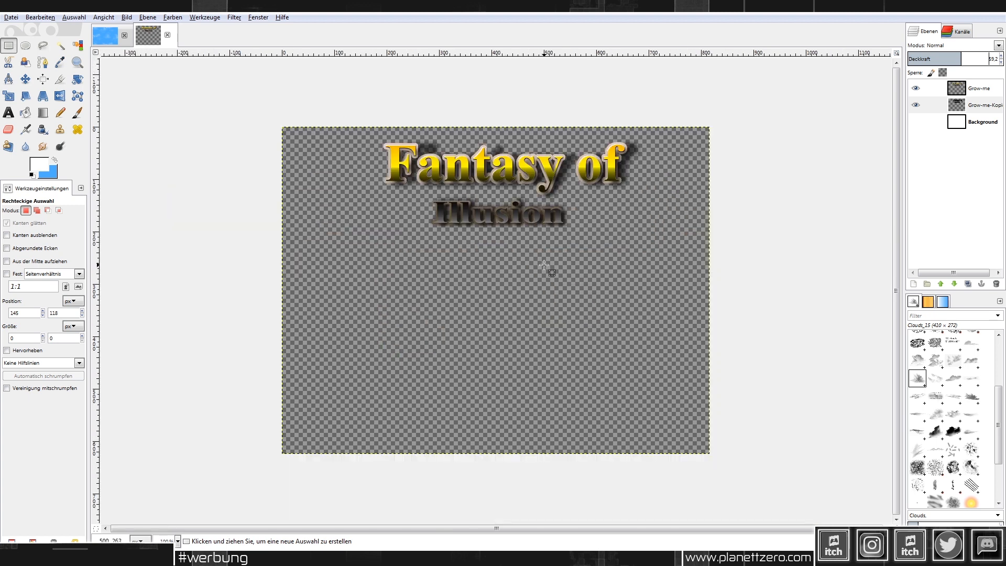
Step: Add a new transparent layer to the image
{"action": "right_click", "coordinate": [974, 88]}
{"action": "left_click", "coordinate": [907, 108]}
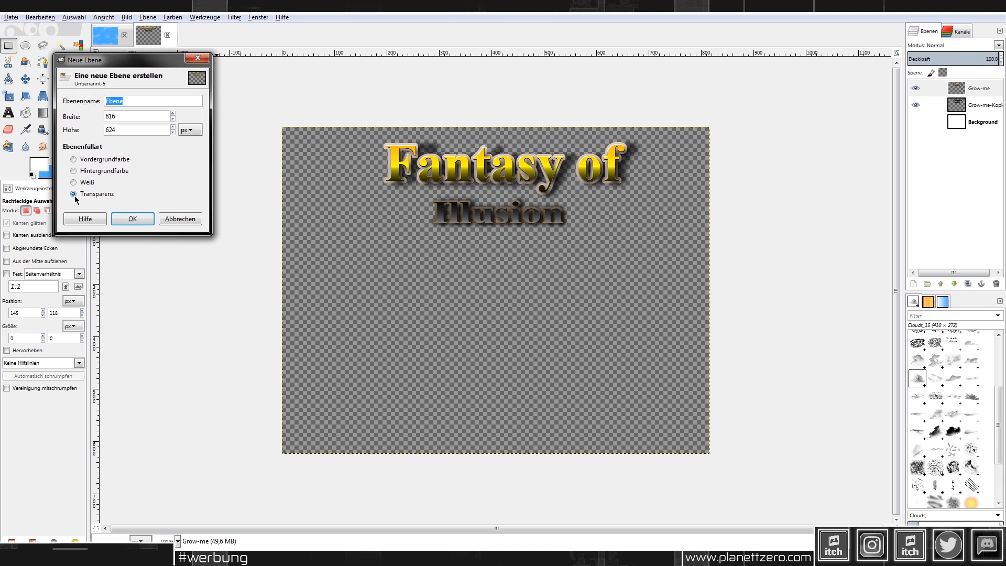
{"action": "left_click", "coordinate": [140, 222]}
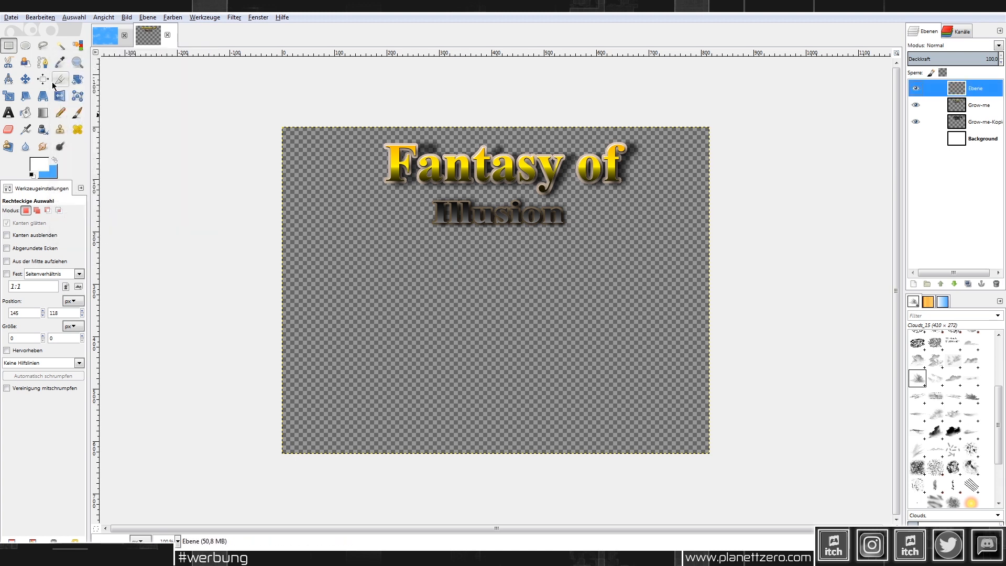
Step: Write white menu entries Neues Spiel, Laden, Option, Beenden at size 30 below the title
{"action": "key", "text": "t"}
{"action": "left_click_drag", "start_coordinate": [440, 279], "coordinate": [590, 373]}
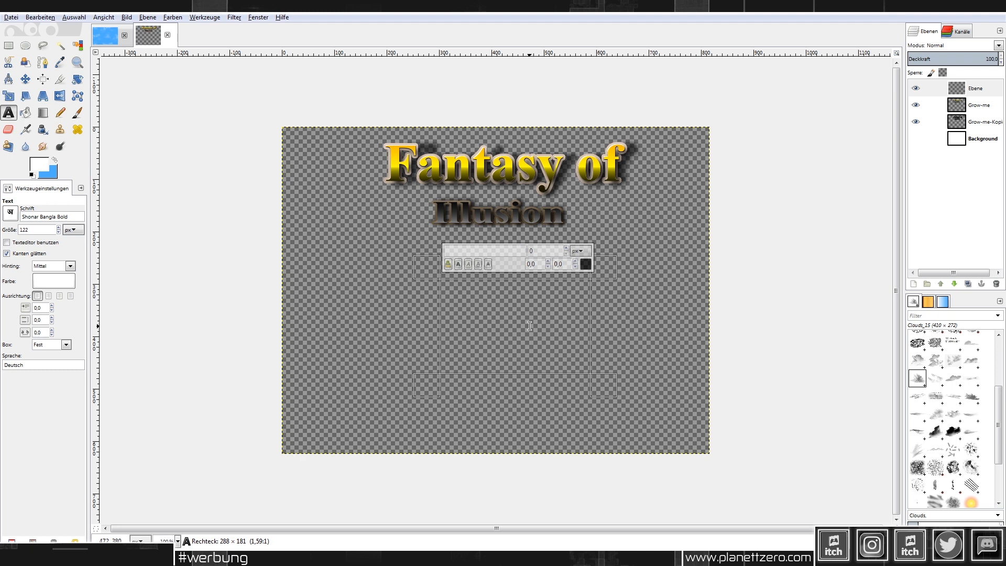
{"action": "type", "text": "Neues"}
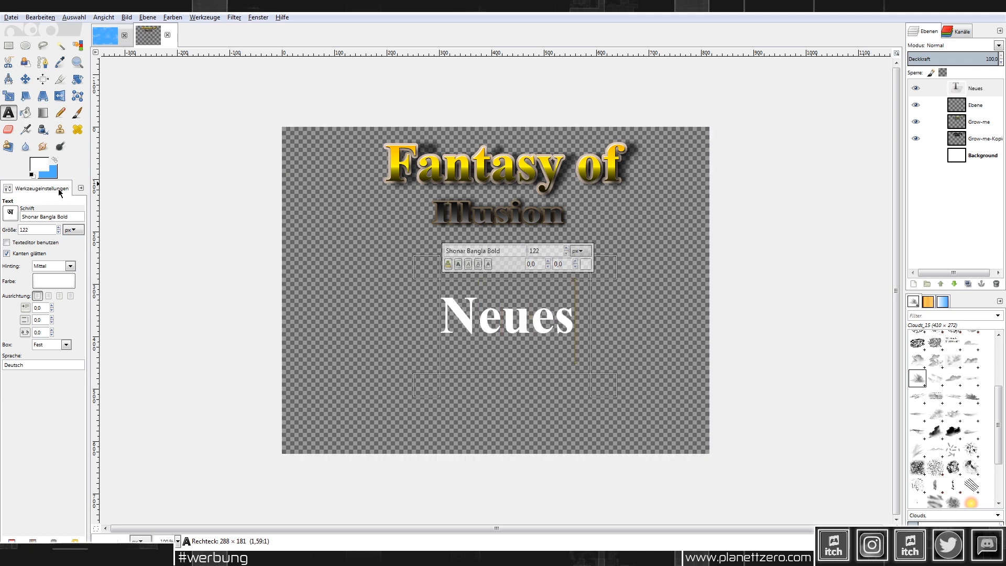
{"action": "left_click", "coordinate": [58, 232]}
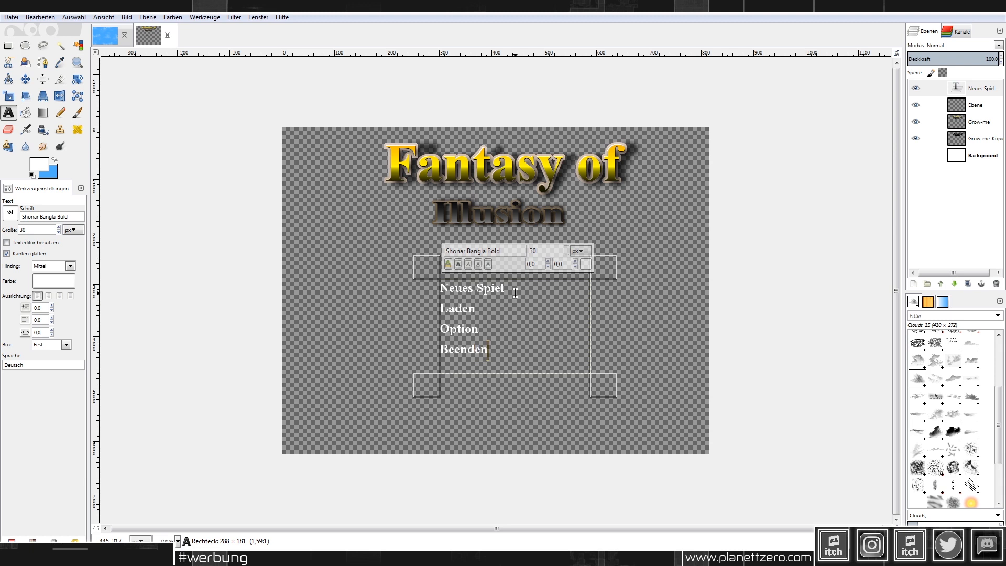
Step: Merge the menu text layer down into the new Ebene layer
{"action": "right_click", "coordinate": [983, 91]}
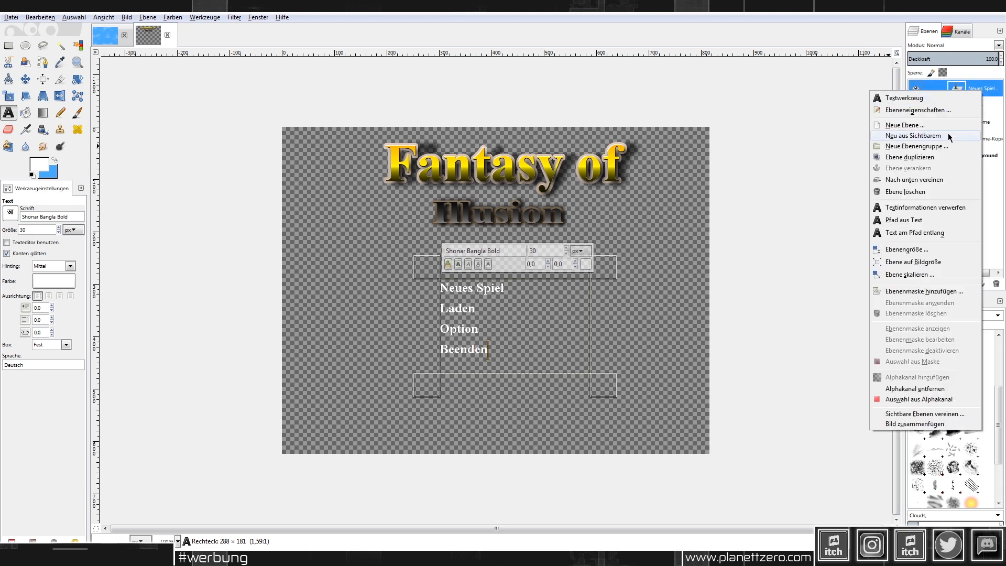
{"action": "left_click", "coordinate": [944, 181]}
{"action": "scroll", "coordinate": [485, 325], "scroll_direction": "up", "scroll_amount": 1, "text": "ctrl"}
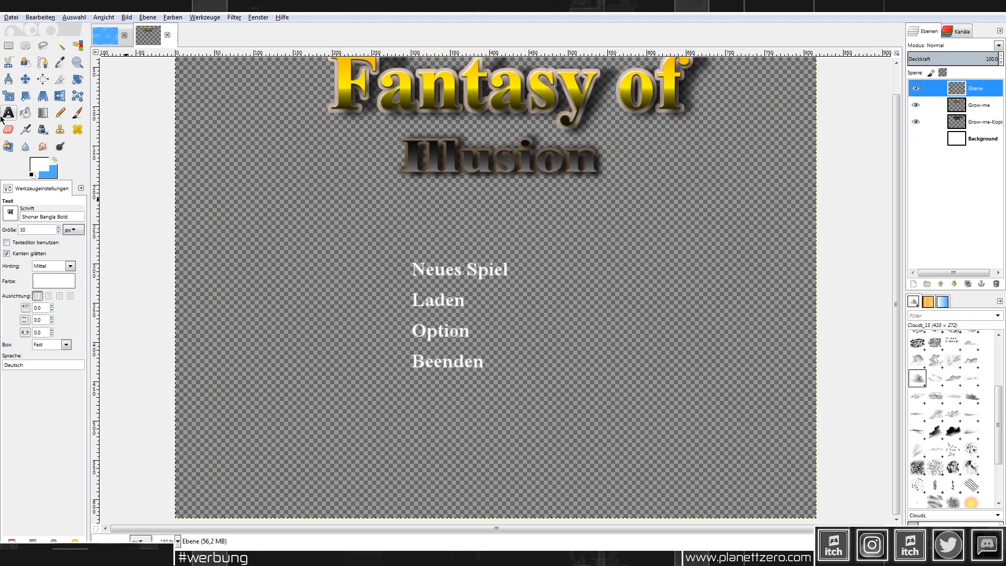
{"action": "left_click", "coordinate": [5, 50]}
Step: Select the menu text and bring up the Glänzend glossy logo settings
{"action": "left_click_drag", "start_coordinate": [372, 240], "coordinate": [547, 404]}
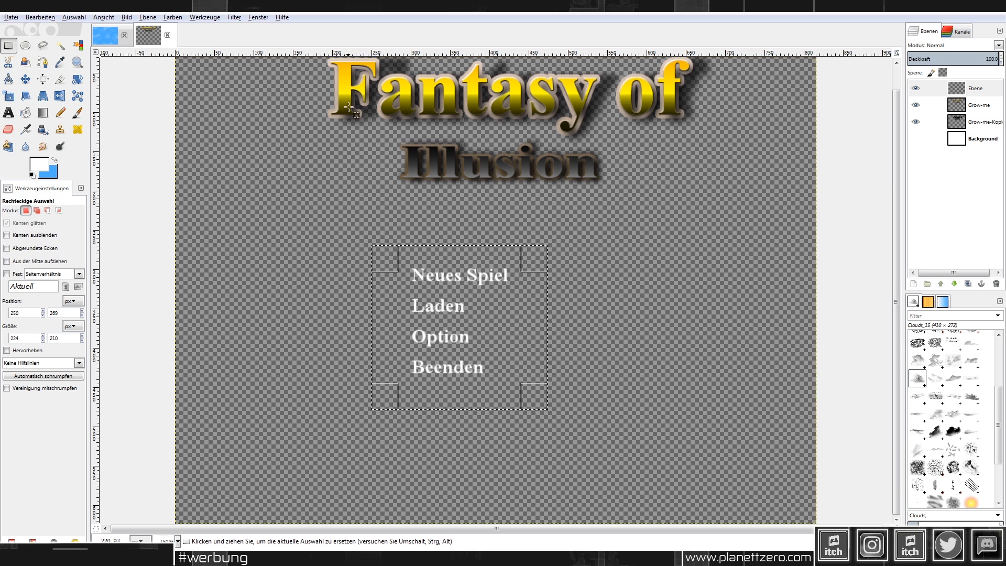
{"action": "left_click", "coordinate": [233, 17]}
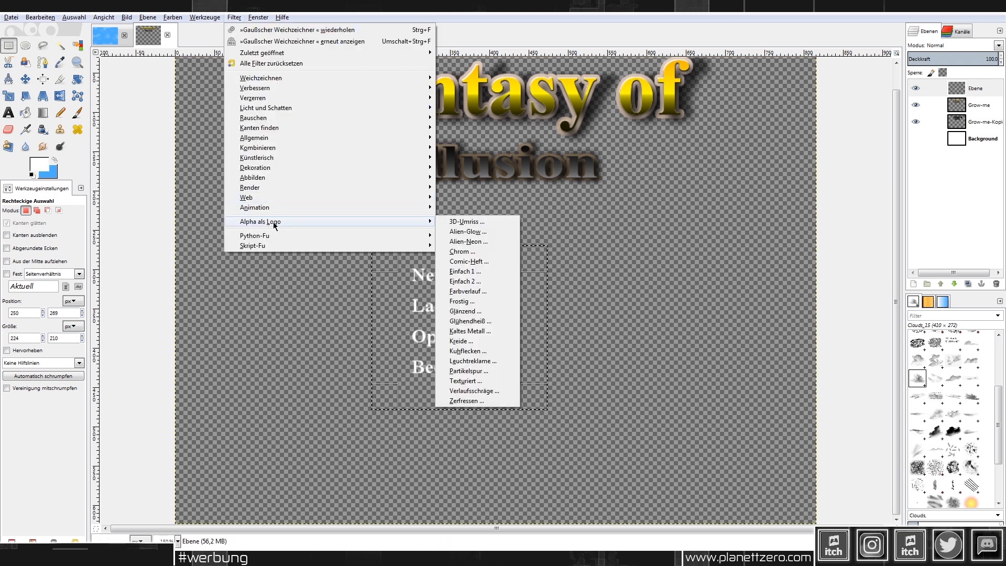
{"action": "left_click", "coordinate": [465, 311]}
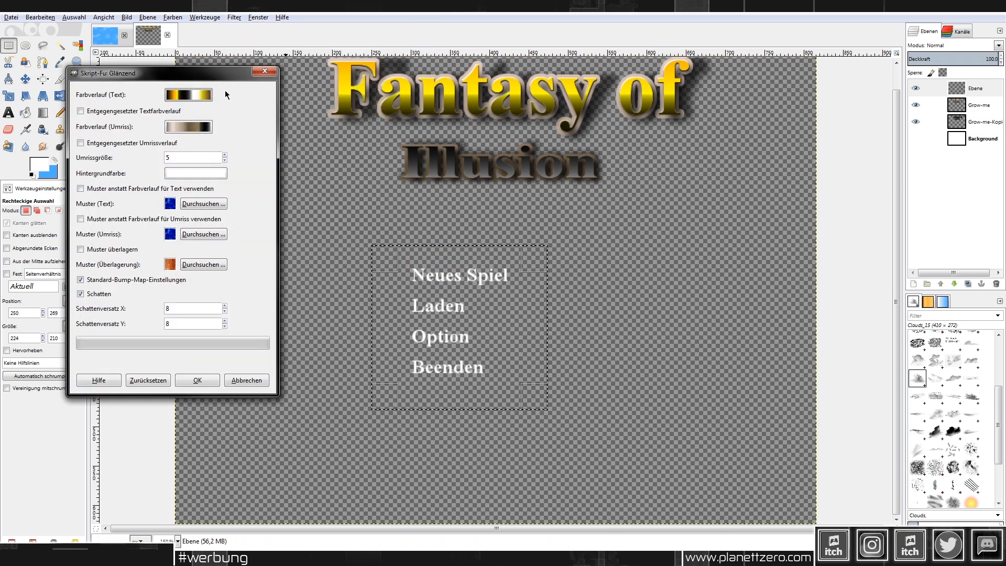
Step: Preview lettering gradients such as Yellow Orange, Sunrise, Skyline and Shadows
{"action": "left_click", "coordinate": [186, 96]}
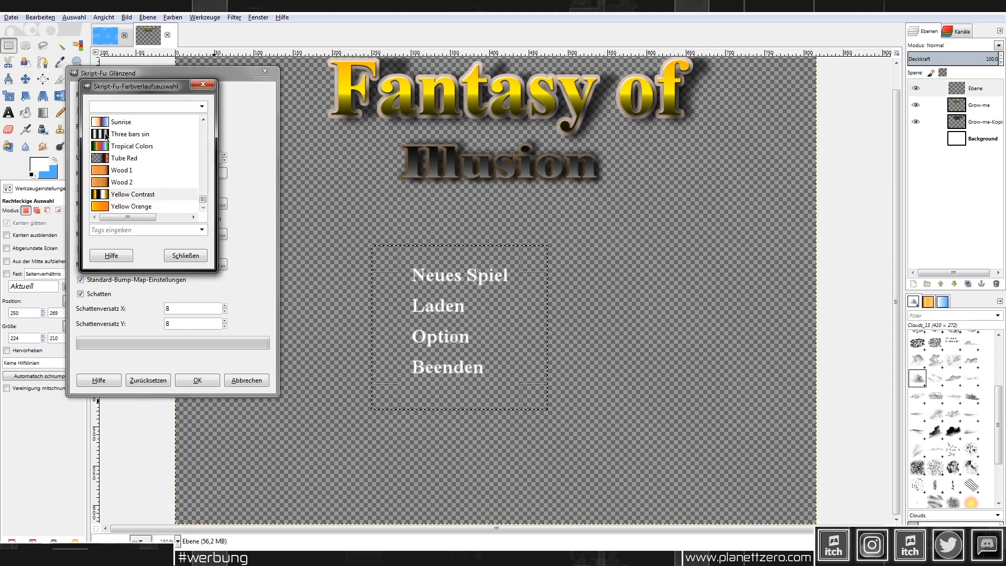
{"action": "left_click", "coordinate": [197, 207]}
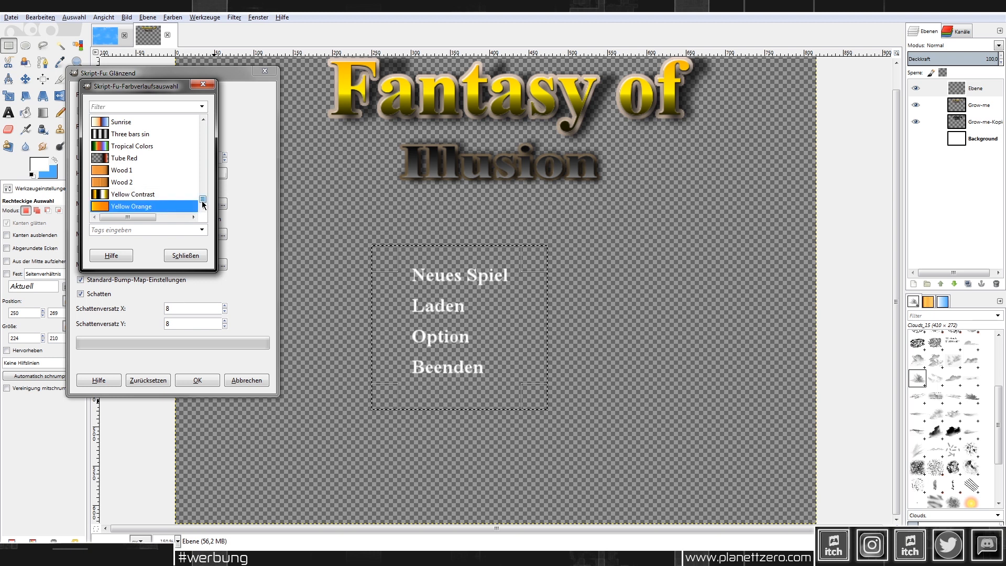
{"action": "left_click_drag", "start_coordinate": [203, 202], "coordinate": [201, 196]}
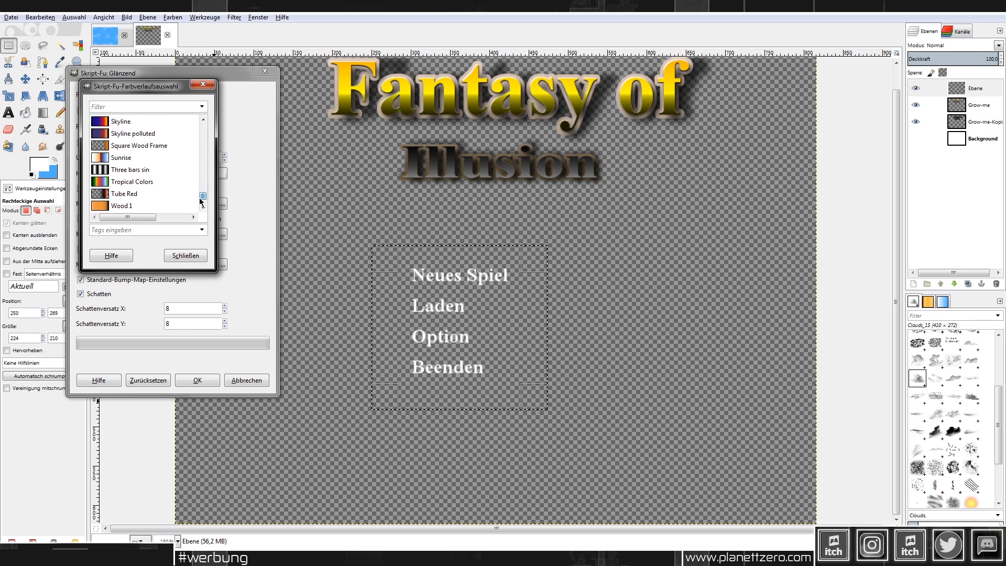
{"action": "left_click", "coordinate": [136, 160]}
{"action": "scroll", "coordinate": [136, 158], "scroll_direction": "up", "scroll_amount": 1}
{"action": "left_click", "coordinate": [126, 142]}
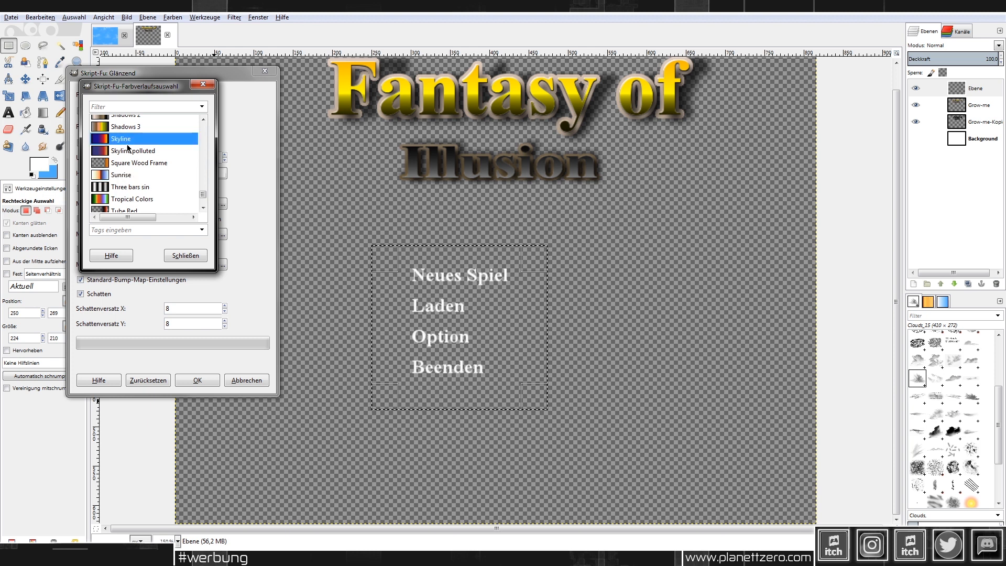
{"action": "scroll", "coordinate": [143, 160], "scroll_direction": "up", "scroll_amount": 2}
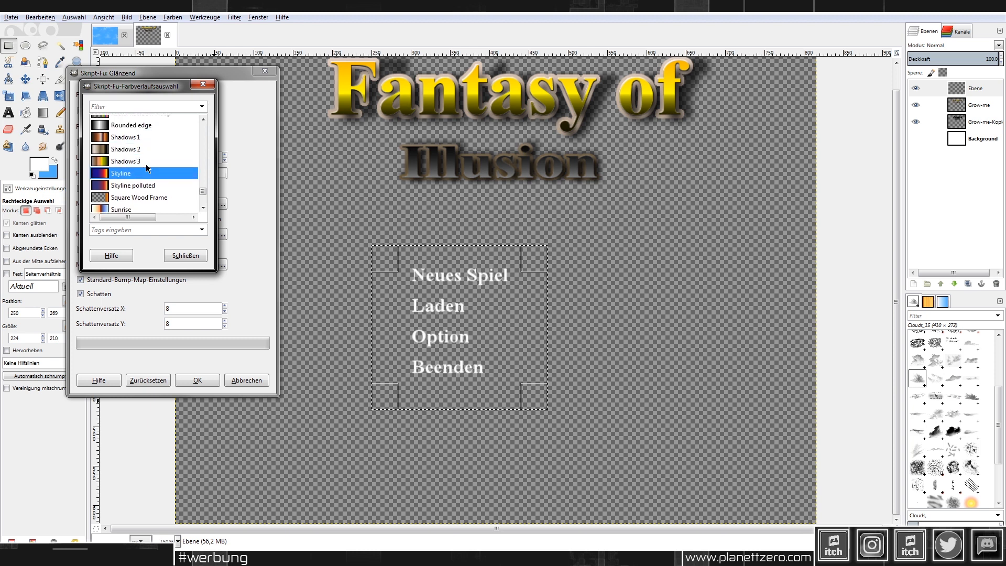
{"action": "left_click", "coordinate": [139, 149]}
{"action": "left_click", "coordinate": [143, 161]}
Step: Choose the Golden gradient for the lettering and apply the glossy effect
{"action": "scroll", "coordinate": [146, 165], "scroll_direction": "up", "scroll_amount": 3}
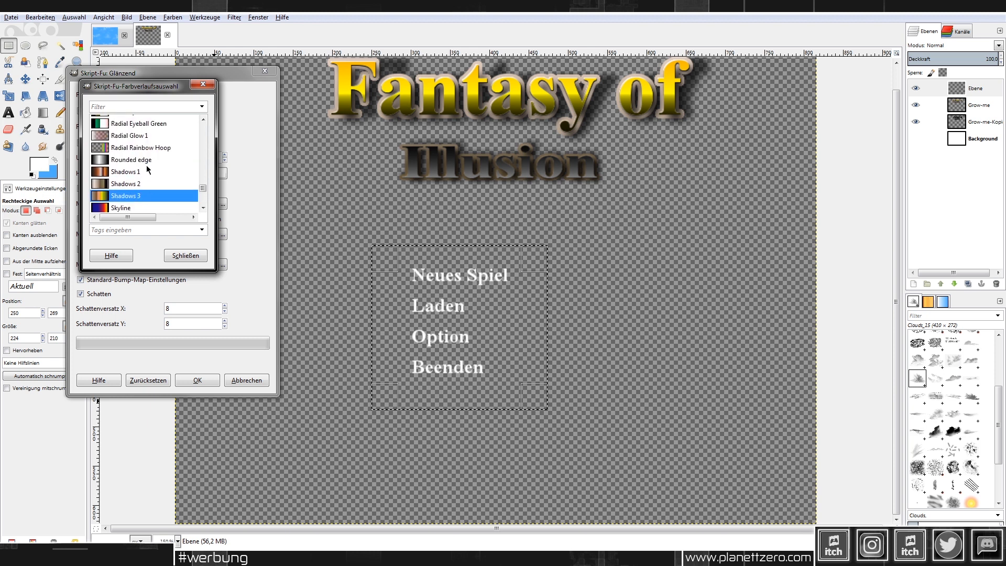
{"action": "scroll", "coordinate": [146, 165], "scroll_direction": "up", "scroll_amount": 4}
{"action": "scroll", "coordinate": [147, 168], "scroll_direction": "up", "scroll_amount": 10}
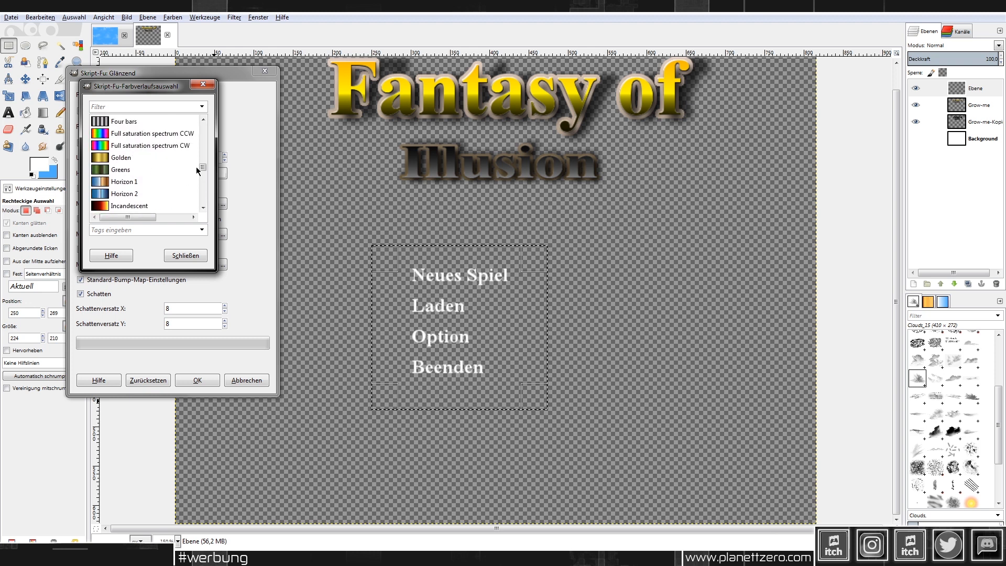
{"action": "left_click", "coordinate": [152, 160]}
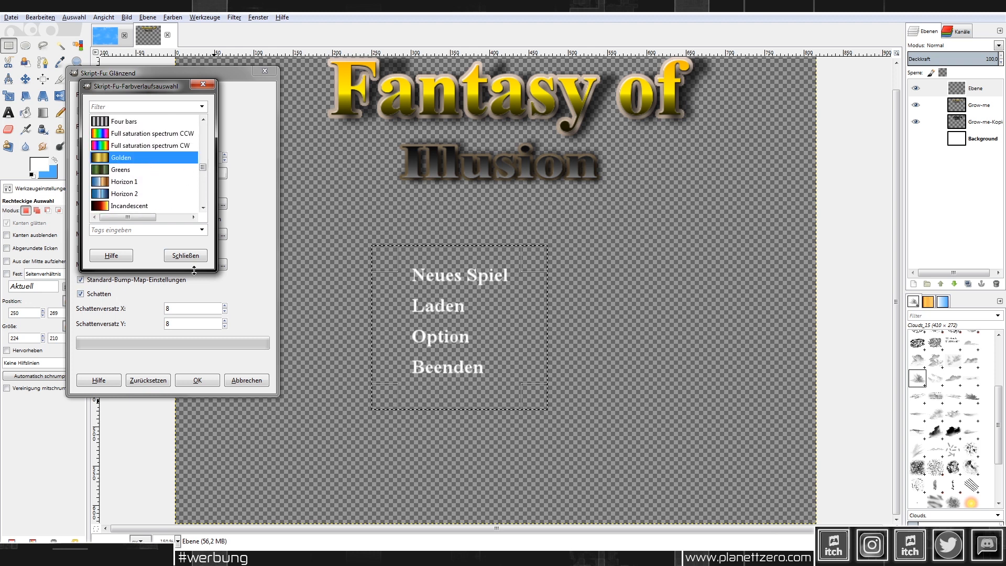
{"action": "double_click", "coordinate": [122, 157]}
{"action": "left_click", "coordinate": [157, 147]}
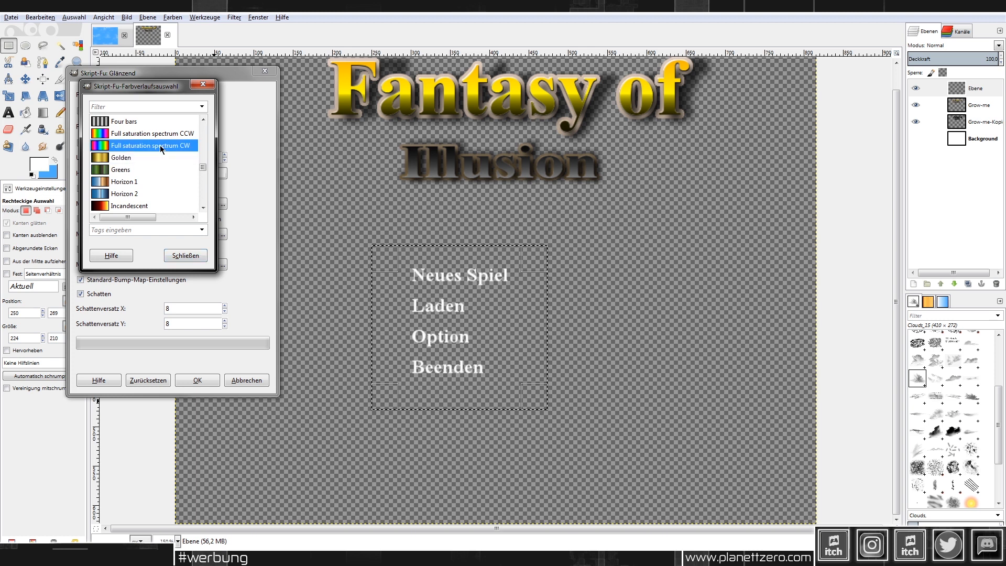
{"action": "left_click", "coordinate": [151, 160]}
{"action": "left_click", "coordinate": [174, 259]}
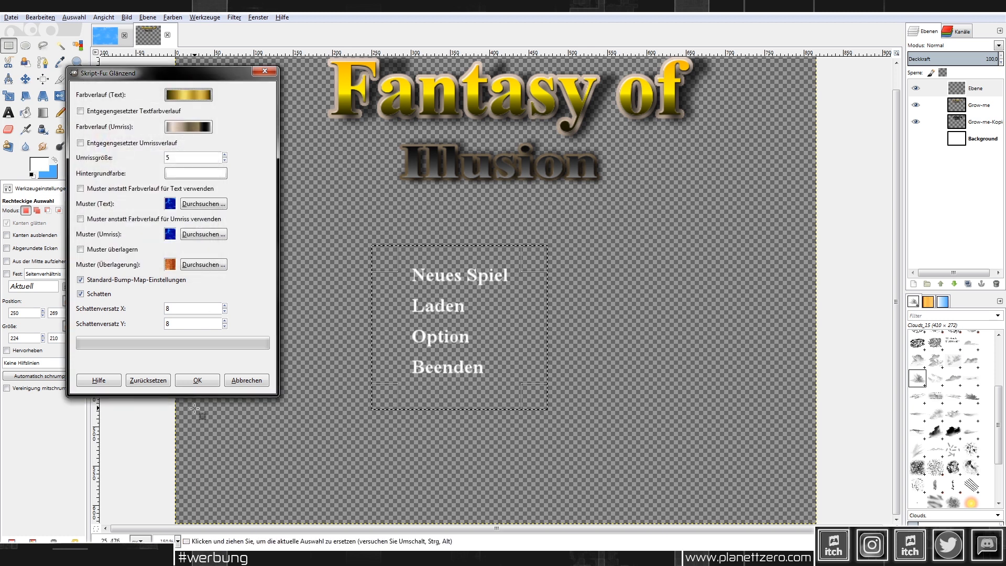
{"action": "left_click", "coordinate": [196, 380]}
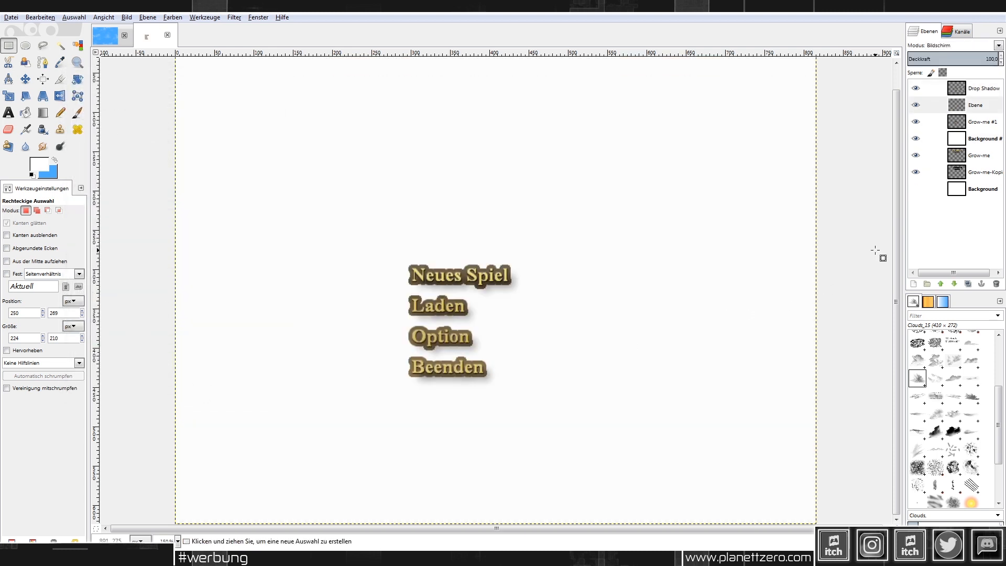
Step: Hide the white background, try merging Drop Shadow down, then undo it
{"action": "left_click", "coordinate": [916, 139]}
{"action": "left_click", "coordinate": [986, 87]}
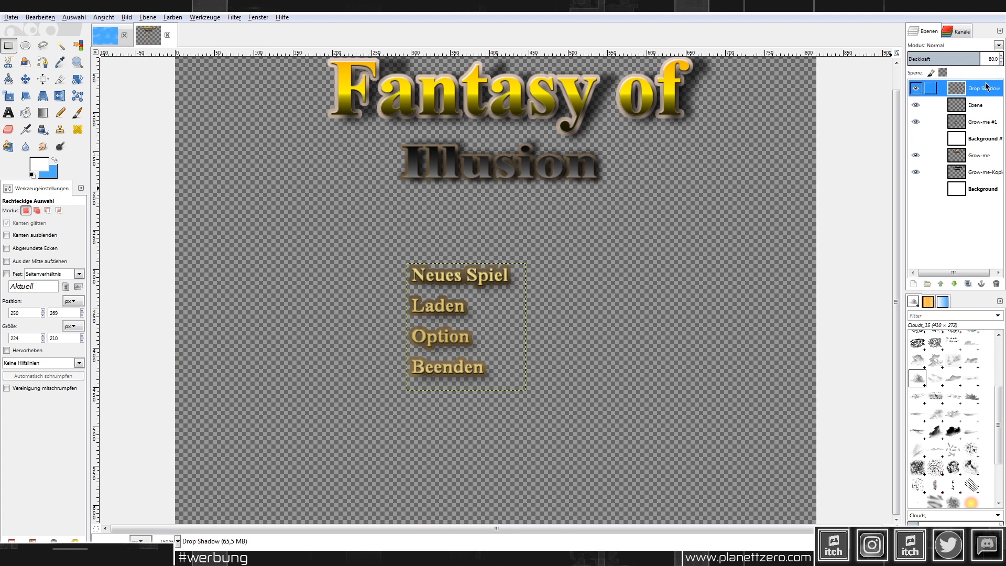
{"action": "right_click", "coordinate": [985, 88]}
{"action": "left_click", "coordinate": [948, 161]}
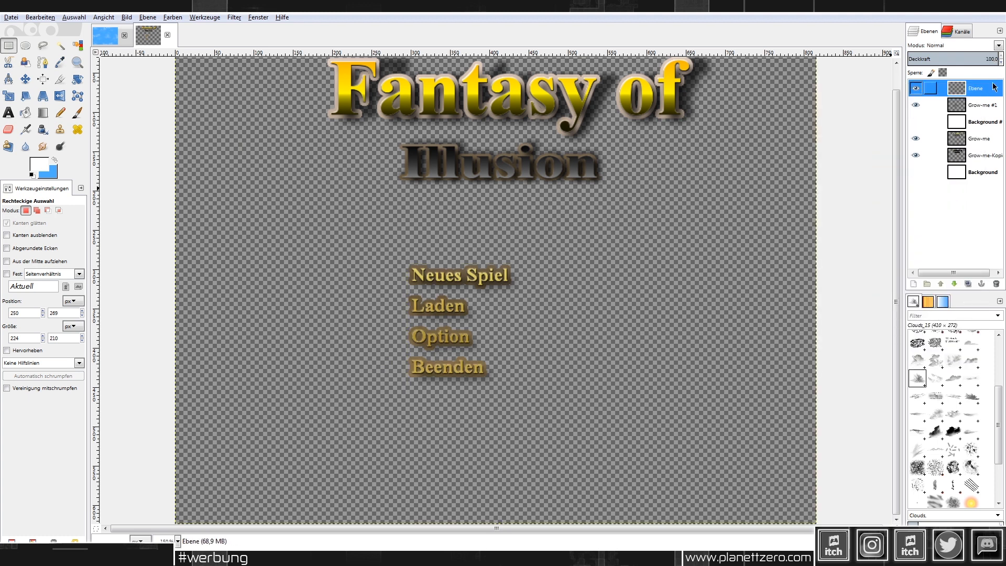
{"action": "key", "text": "ctrl+z"}
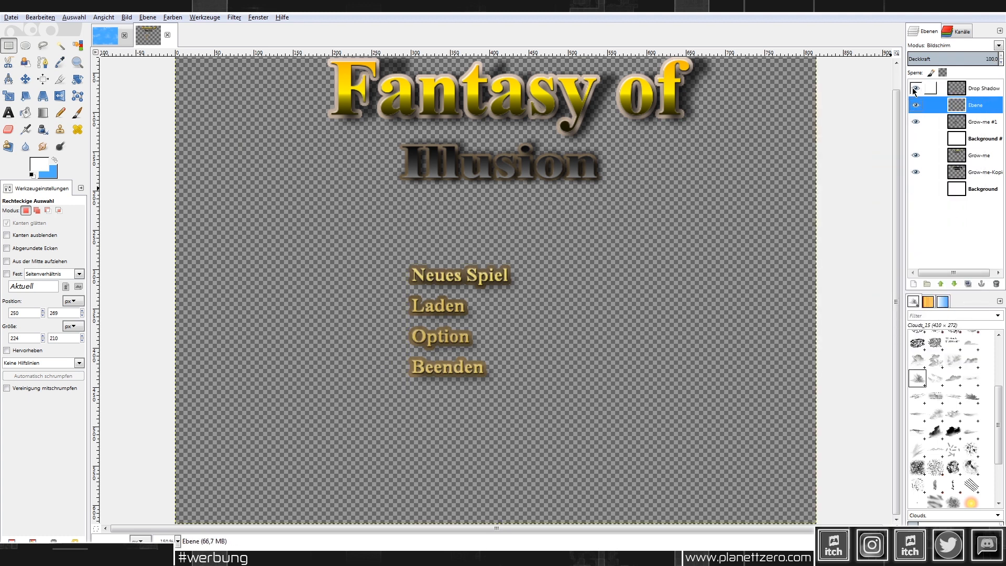
{"action": "key", "text": "ctrl+z"}
Step: After checking the shadow alone, merge Drop Shadow into Ebene and Ebene into Grow-me #1
{"action": "left_click", "coordinate": [917, 106]}
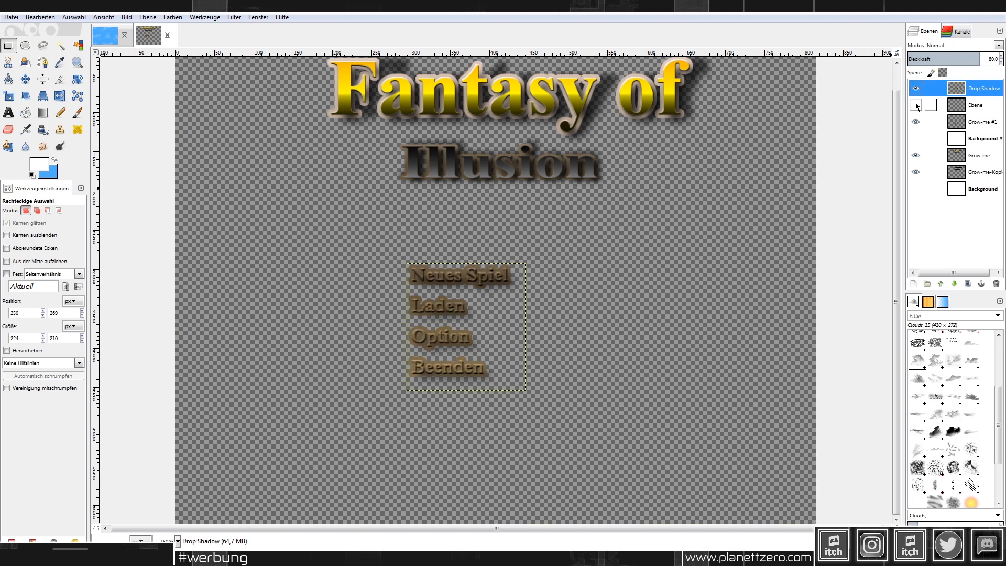
{"action": "left_click", "coordinate": [916, 105]}
{"action": "left_click", "coordinate": [916, 105]}
{"action": "left_click", "coordinate": [917, 106]}
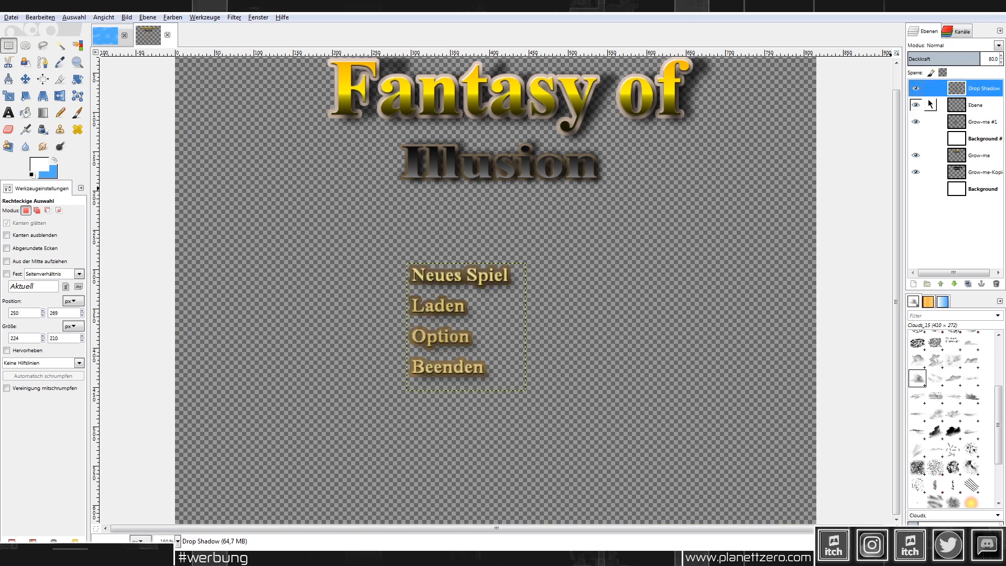
{"action": "right_click", "coordinate": [917, 88]}
{"action": "left_click", "coordinate": [947, 162]}
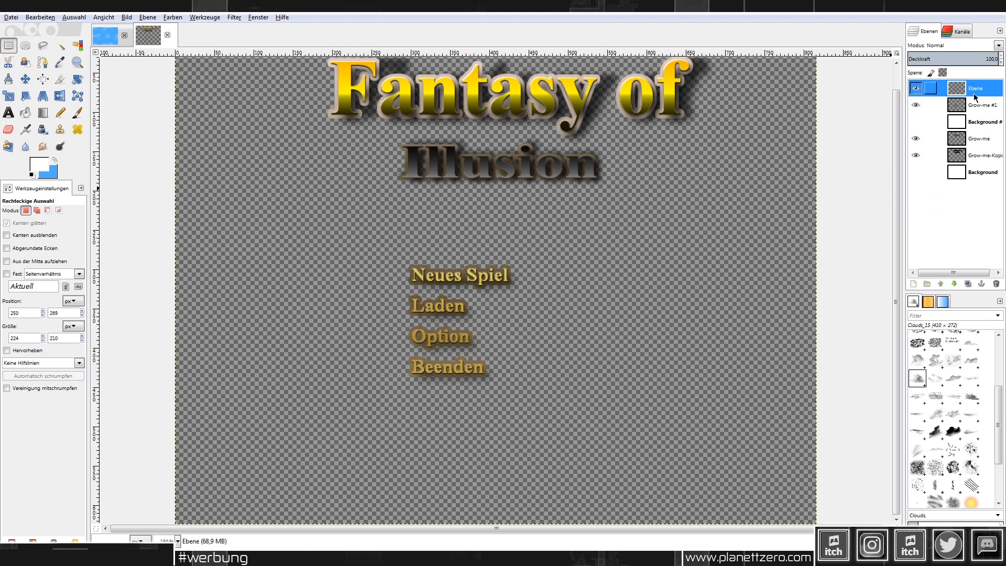
{"action": "right_click", "coordinate": [935, 88]}
{"action": "left_click", "coordinate": [927, 163]}
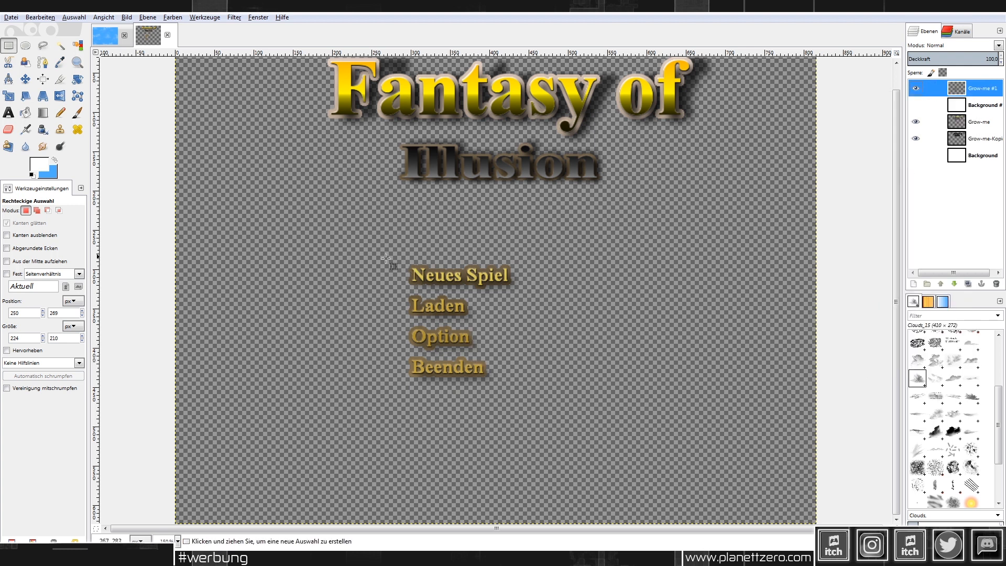
Step: Move the Beenden text to the bottom-right corner of the image
{"action": "left_click_drag", "start_coordinate": [502, 394], "coordinate": [387, 352]}
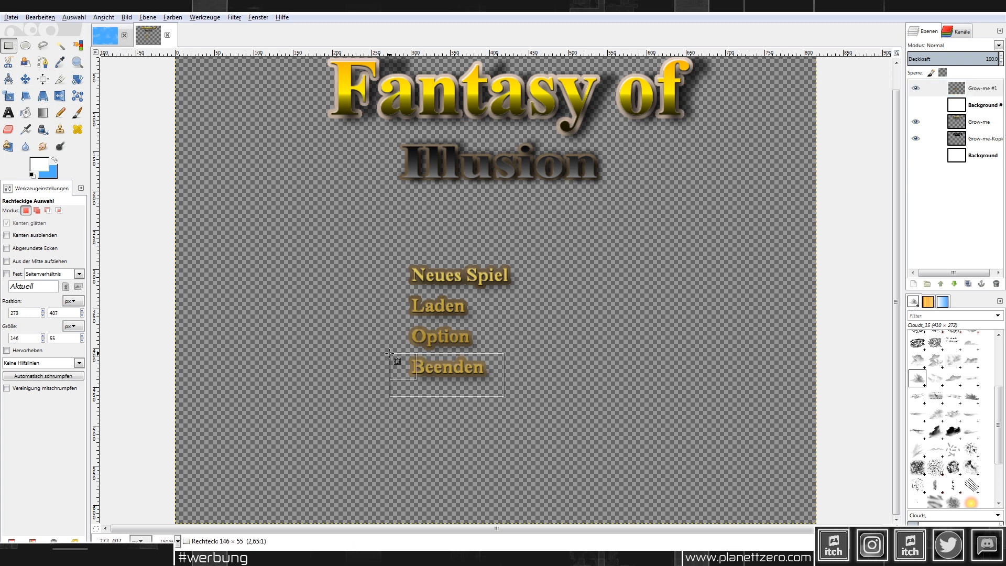
{"action": "key", "text": "ctrl+x"}
{"action": "key", "text": "ctrl+v"}
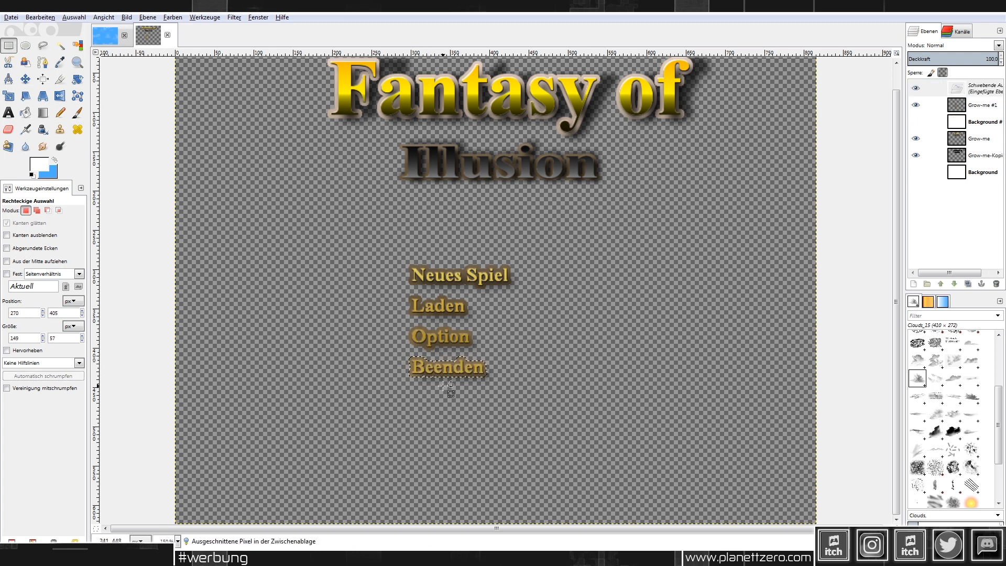
{"action": "left_click_drag", "start_coordinate": [449, 371], "coordinate": [773, 506], "text": "ctrl+alt"}
{"action": "left_click", "coordinate": [725, 434]}
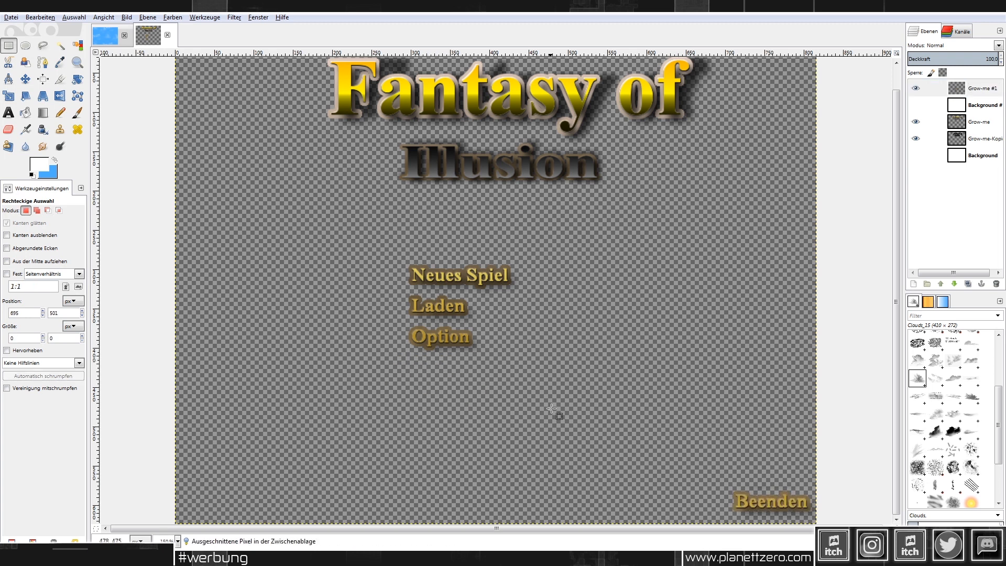
Step: Move the Option text to the bottom-left corner
{"action": "left_click_drag", "start_coordinate": [550, 406], "coordinate": [383, 323]}
{"action": "key", "text": "ctrl+x"}
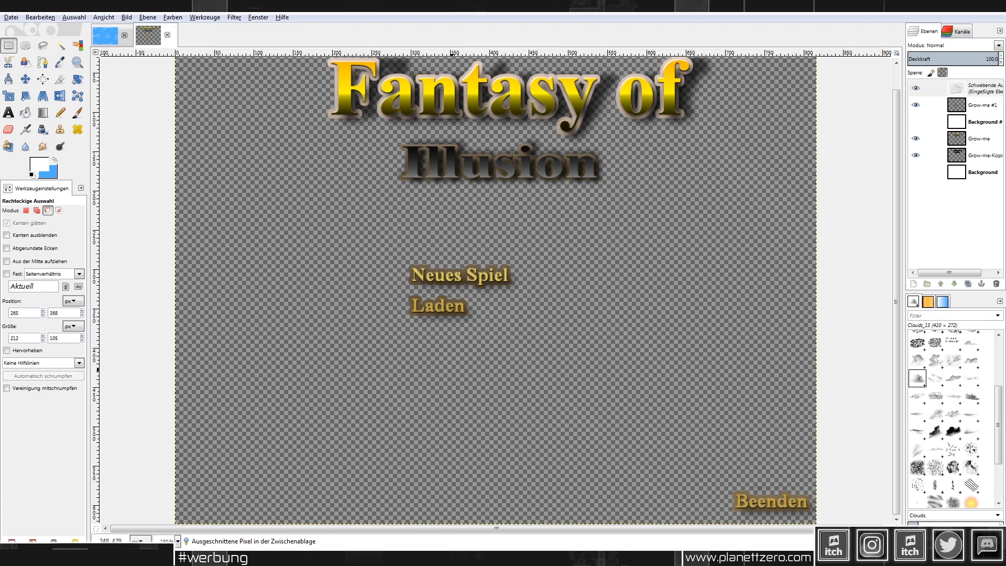
{"action": "key", "text": "ctrl+v"}
{"action": "left_click_drag", "start_coordinate": [253, 484], "coordinate": [258, 482], "text": "ctrl+alt"}
{"action": "left_click", "coordinate": [526, 418]}
Step: Shift Neues Spiel and Laden together down toward the centre
{"action": "left_click_drag", "start_coordinate": [387, 240], "coordinate": [562, 357]}
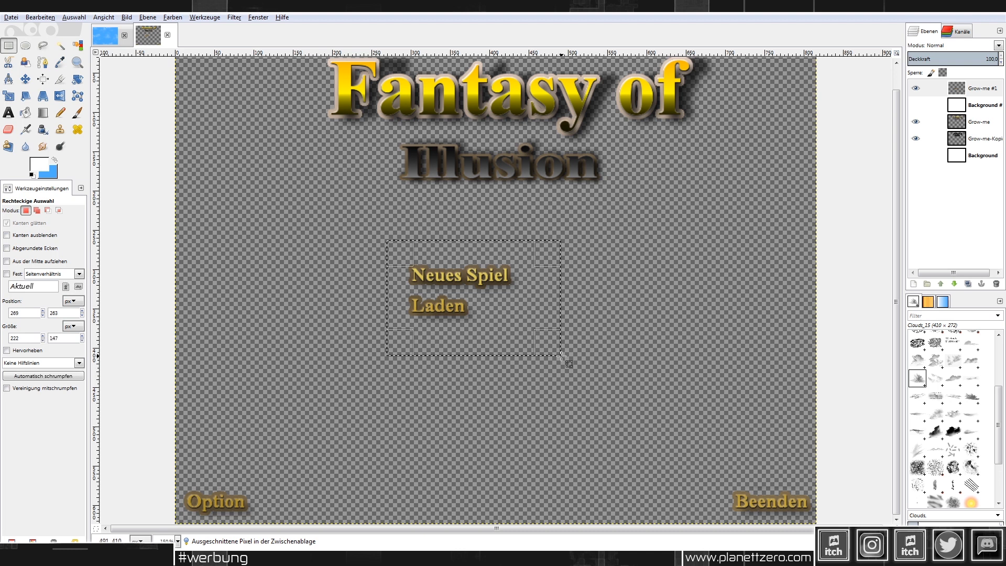
{"action": "key", "text": "ctrl+x"}
{"action": "key", "text": "ctrl+v"}
{"action": "left_click_drag", "start_coordinate": [482, 304], "coordinate": [521, 326], "text": "ctrl+alt"}
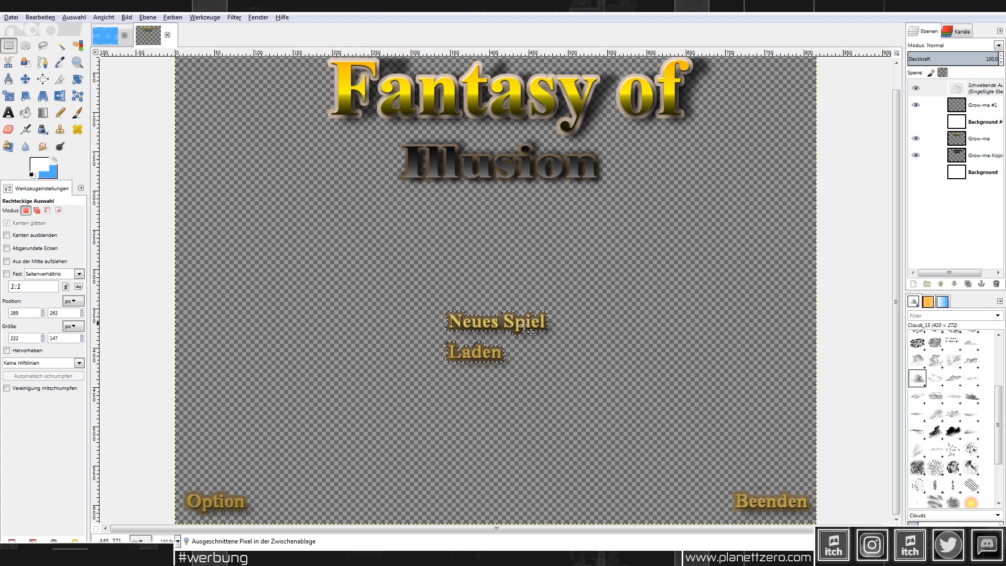
Step: Anchor the moved Neues Spiel and Laden text and overwrite titelnname.png with the new layout
{"action": "left_click", "coordinate": [646, 303]}
{"action": "scroll", "coordinate": [644, 303], "scroll_direction": "down", "scroll_amount": 2, "text": "ctrl"}
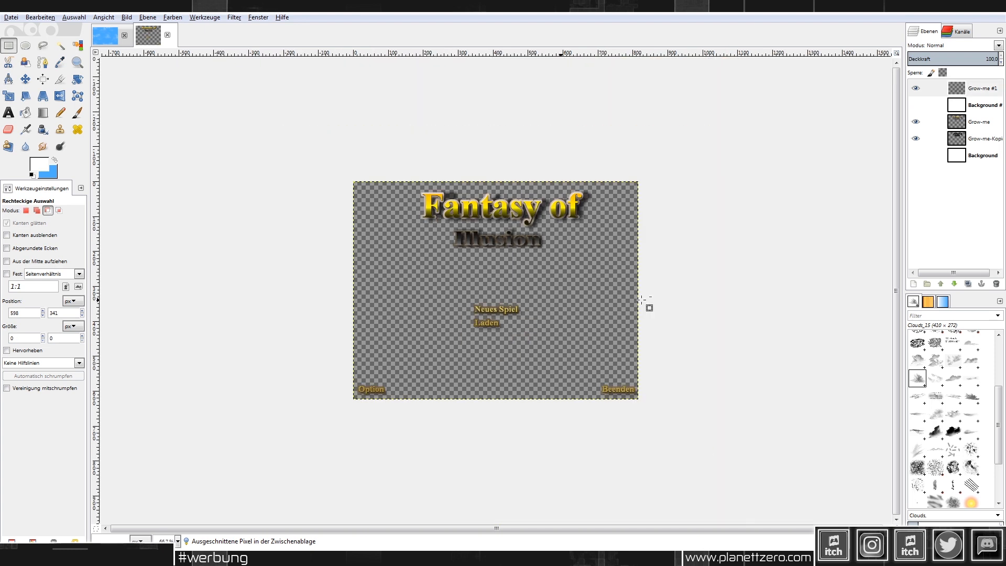
{"action": "scroll", "coordinate": [641, 300], "scroll_direction": "up", "scroll_amount": 1, "text": "ctrl"}
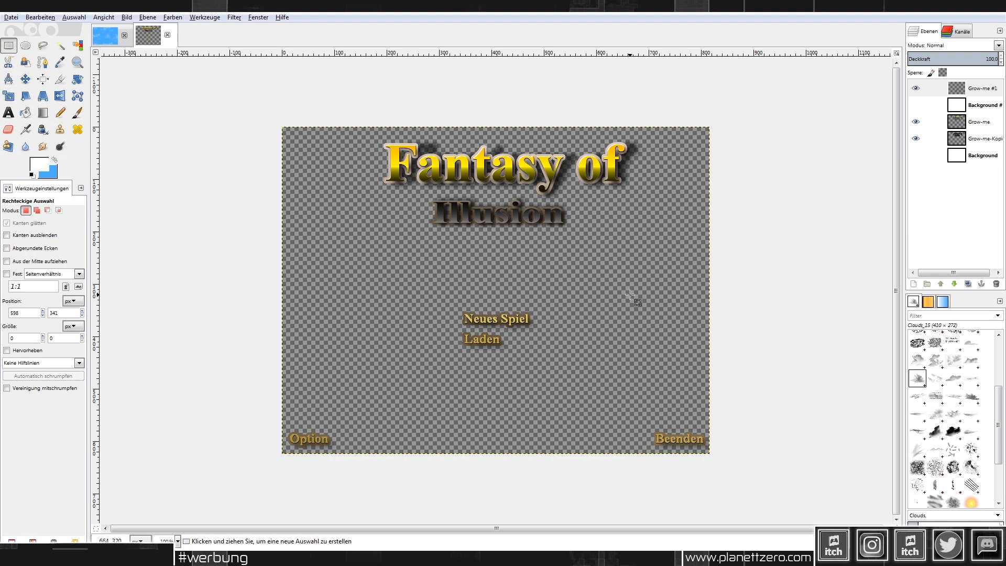
{"action": "left_click", "coordinate": [11, 17]}
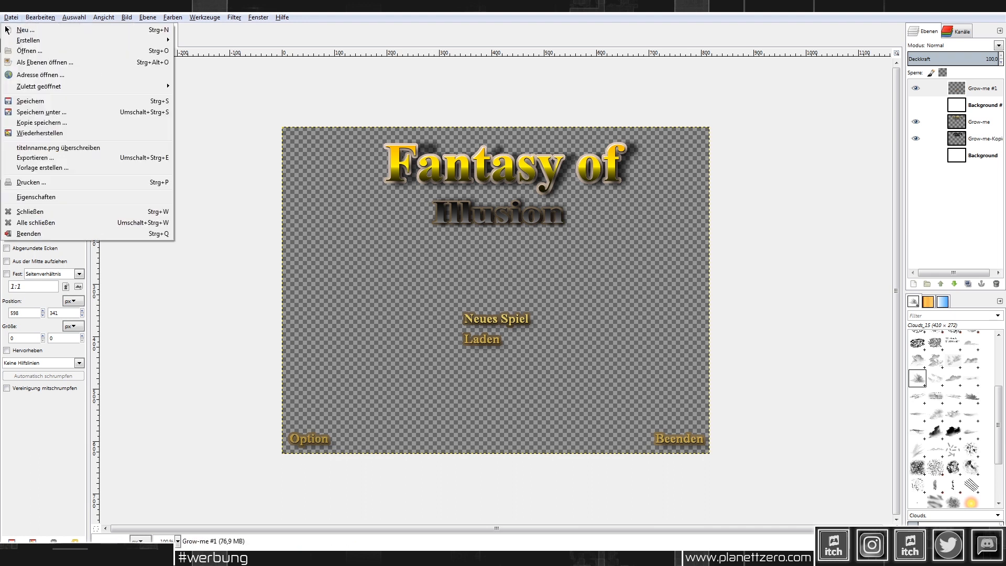
{"action": "left_click", "coordinate": [84, 150]}
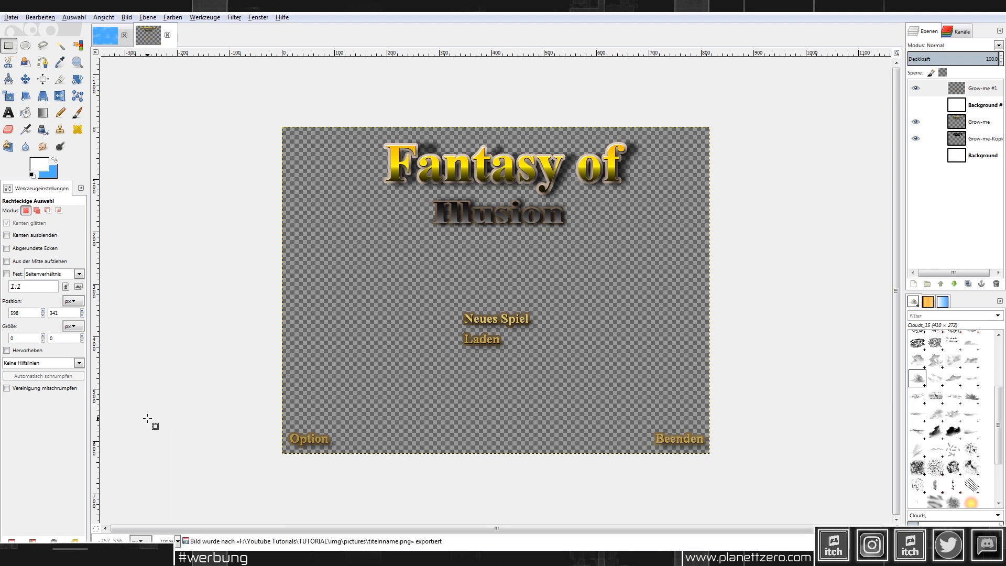
{"action": "left_click", "coordinate": [121, 557]}
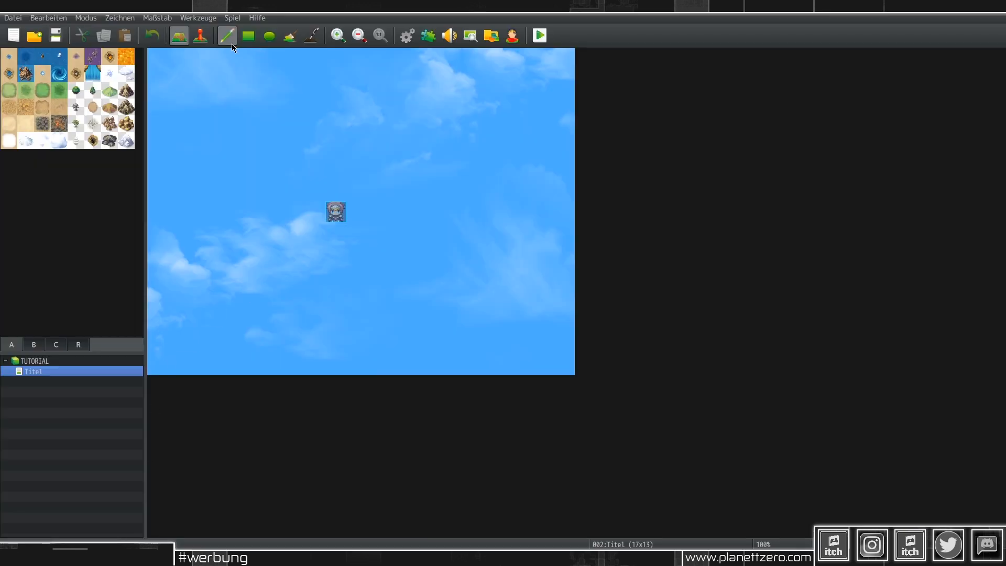
Step: Create a new event on the Titel map's top-left tile with a Parallel trigger
{"action": "left_click", "coordinate": [203, 36]}
{"action": "double_click", "coordinate": [162, 67]}
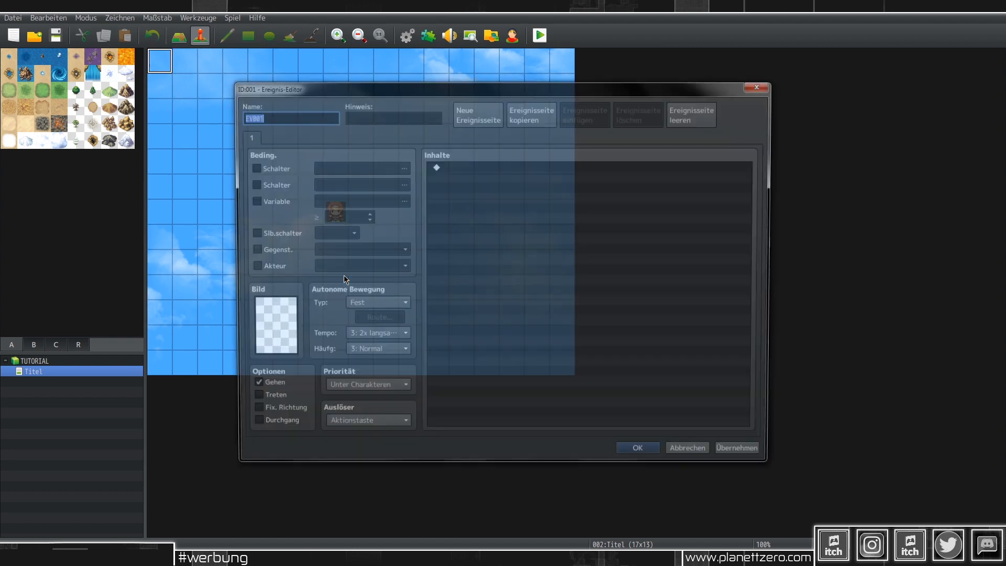
{"action": "left_click", "coordinate": [363, 427]}
{"action": "left_click", "coordinate": [367, 487]}
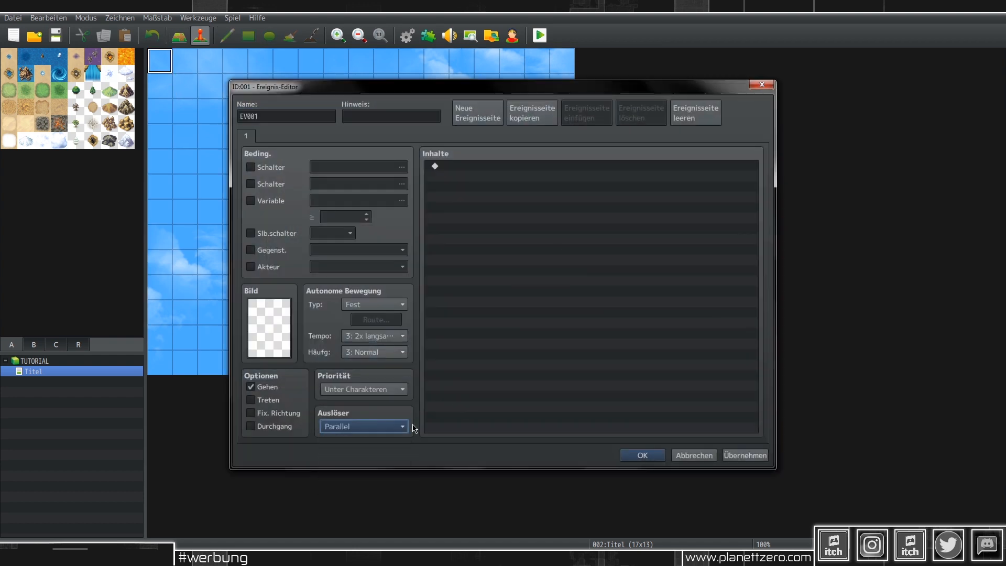
Step: Add a Show Picture command displaying picture #10, titelnname
{"action": "double_click", "coordinate": [545, 251]}
{"action": "left_click", "coordinate": [486, 139]}
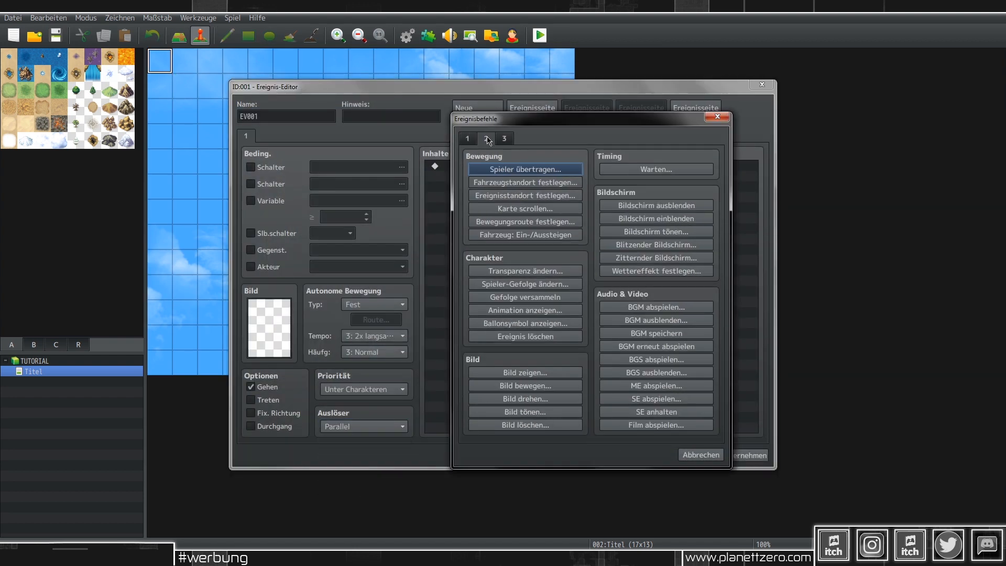
{"action": "left_click", "coordinate": [511, 140]}
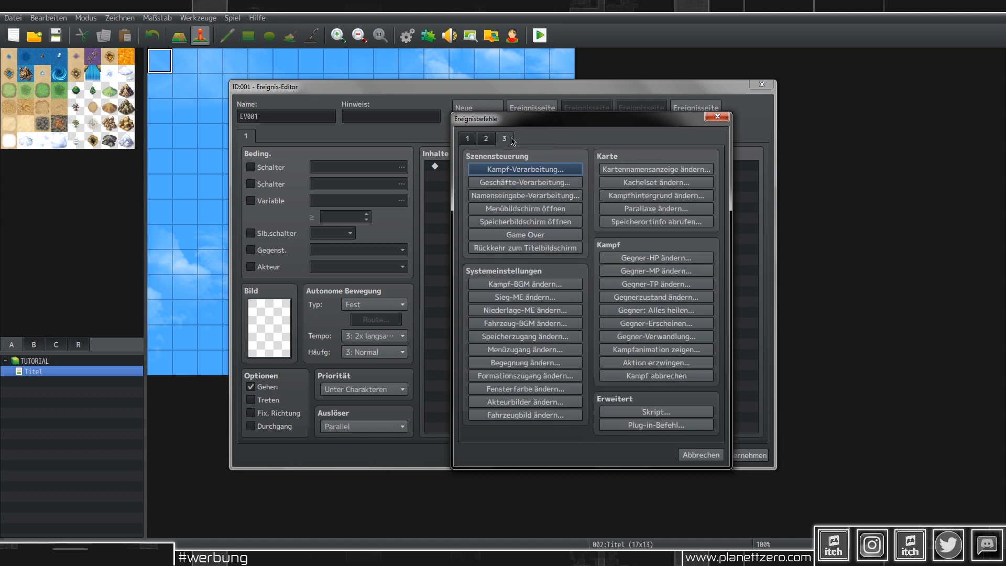
{"action": "left_click", "coordinate": [487, 138]}
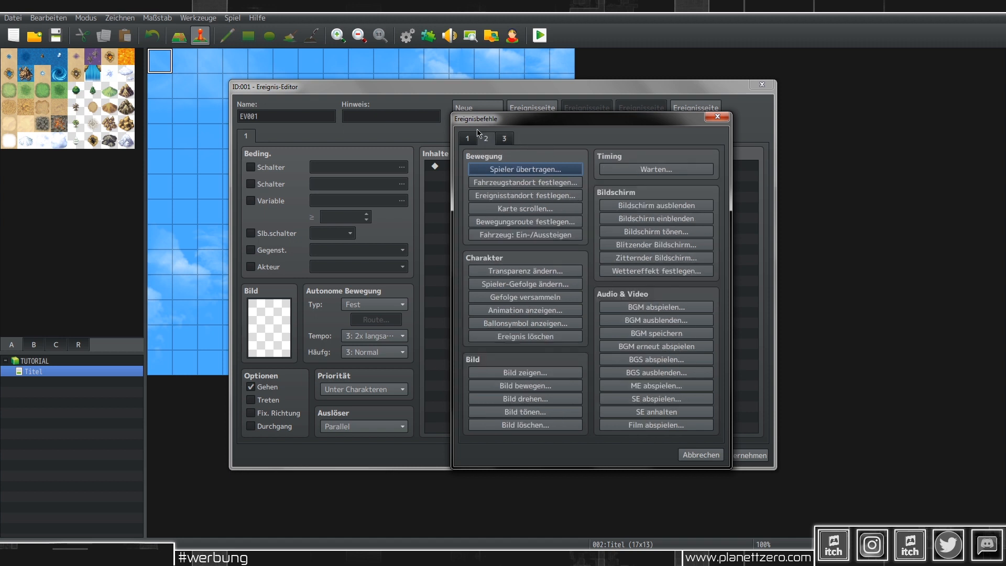
{"action": "left_click", "coordinate": [525, 371]}
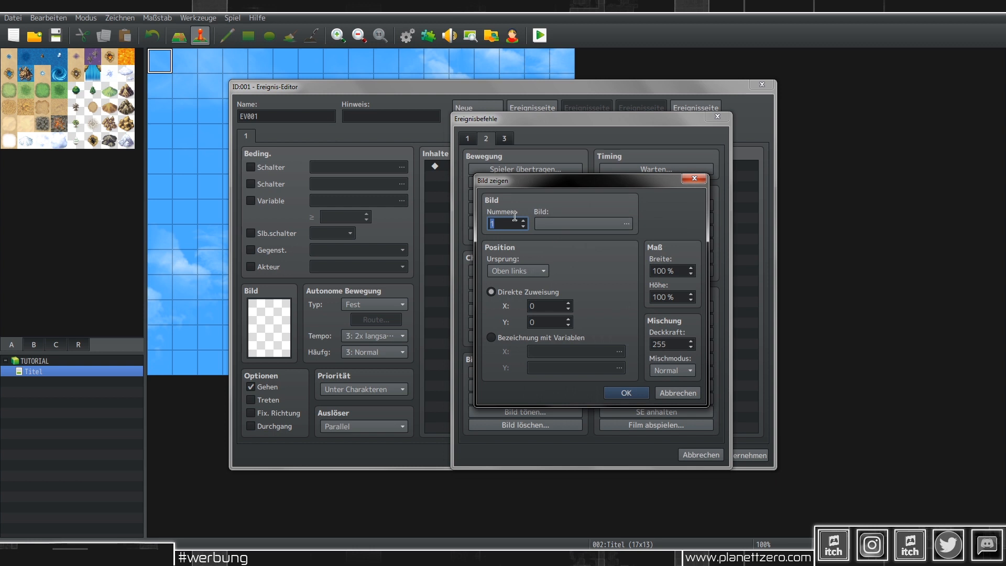
{"action": "type", "text": "10"}
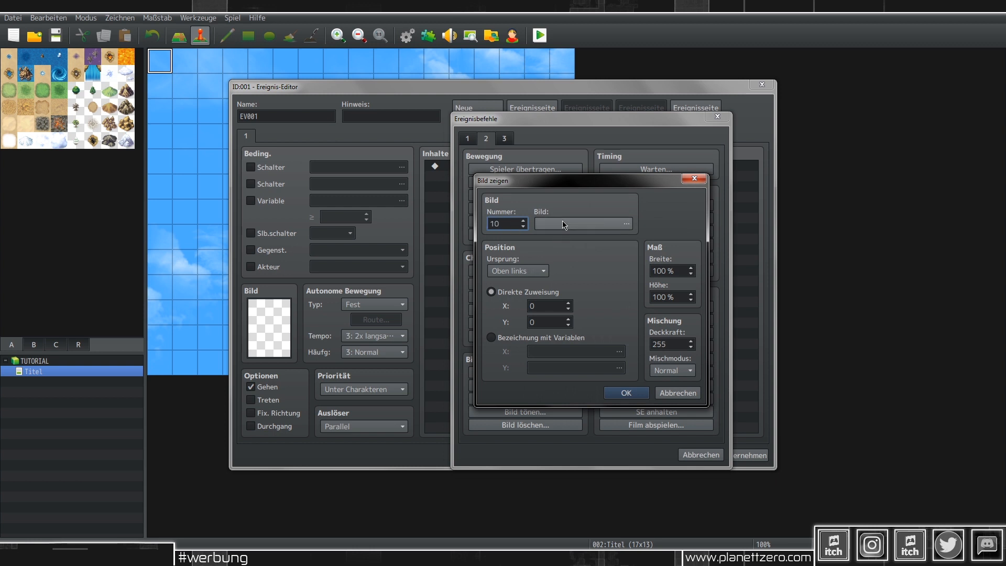
{"action": "left_click", "coordinate": [562, 222]}
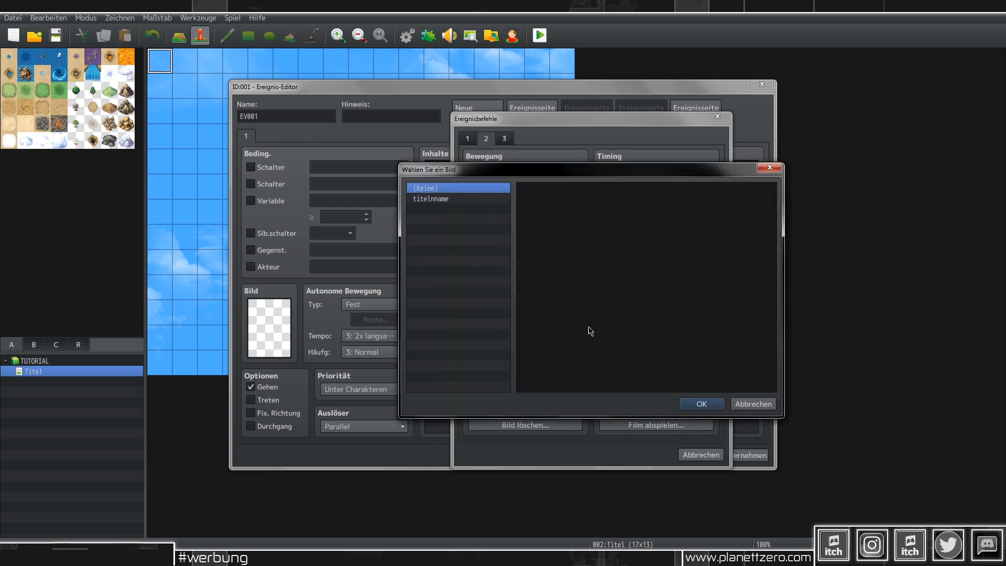
{"action": "double_click", "coordinate": [455, 200]}
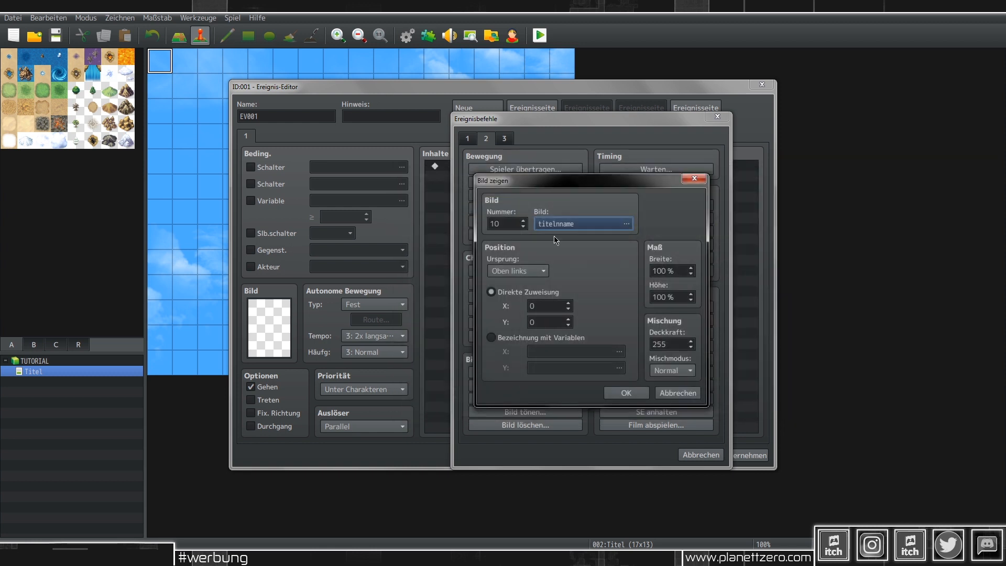
{"action": "left_click", "coordinate": [636, 391]}
Step: Add a 60-frame Wait after it and save the event
{"action": "double_click", "coordinate": [579, 272]}
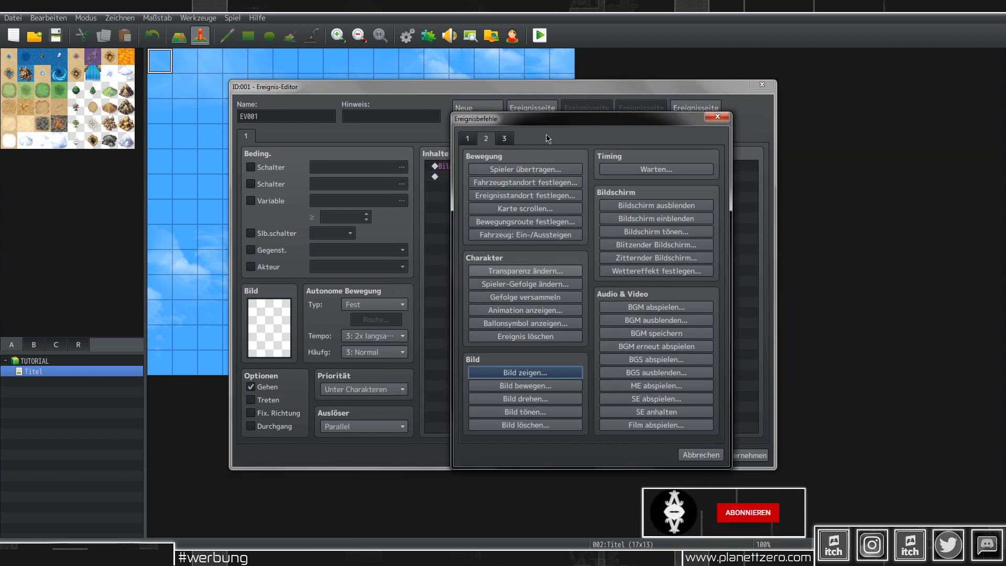
{"action": "left_click", "coordinate": [656, 169]}
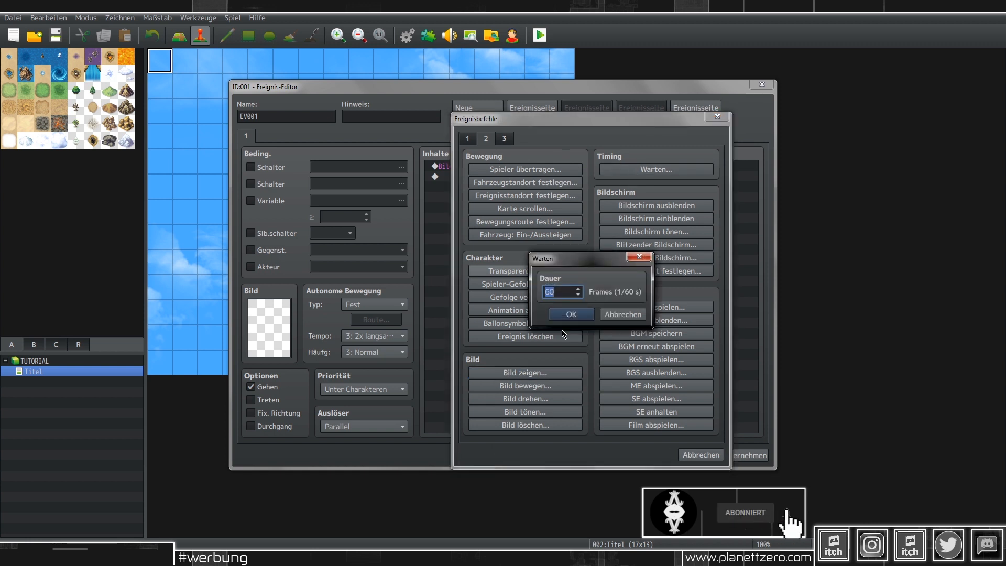
{"action": "left_click", "coordinate": [571, 314]}
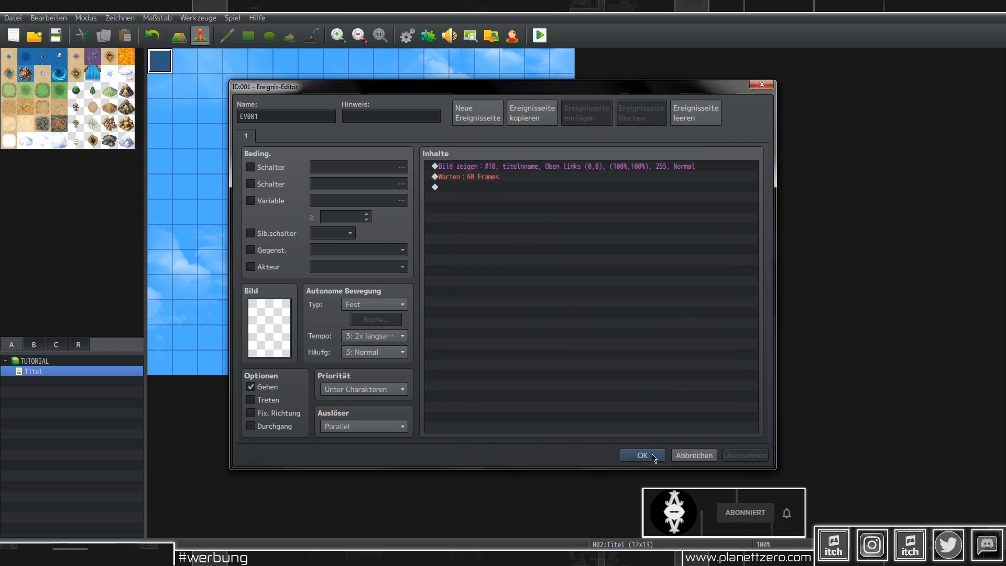
{"action": "left_click", "coordinate": [654, 458]}
{"action": "key", "text": "alt+Tab"}
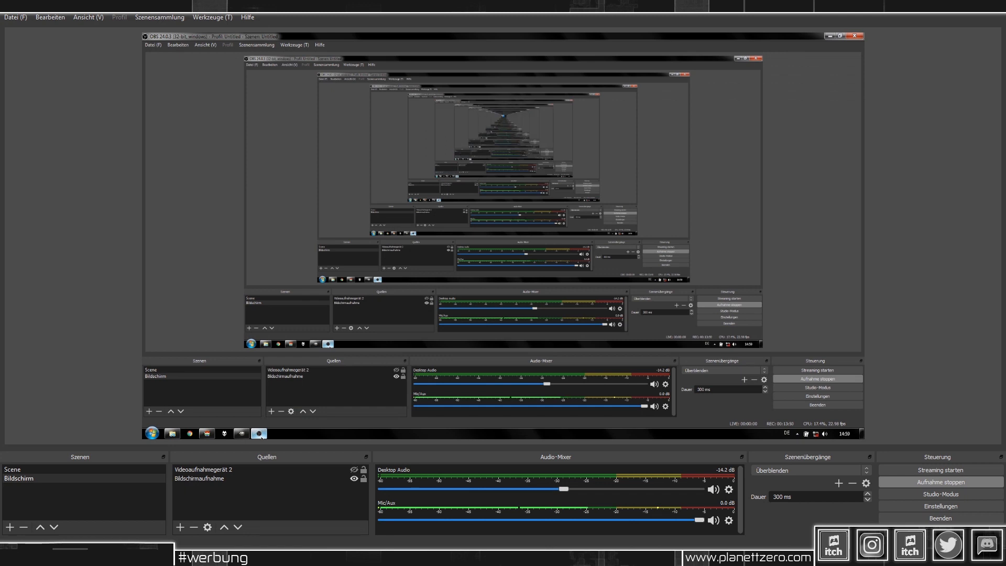
Step: Save the project and start a playtest from the RPG Maker map editor
{"action": "key", "text": "alt+Tab"}
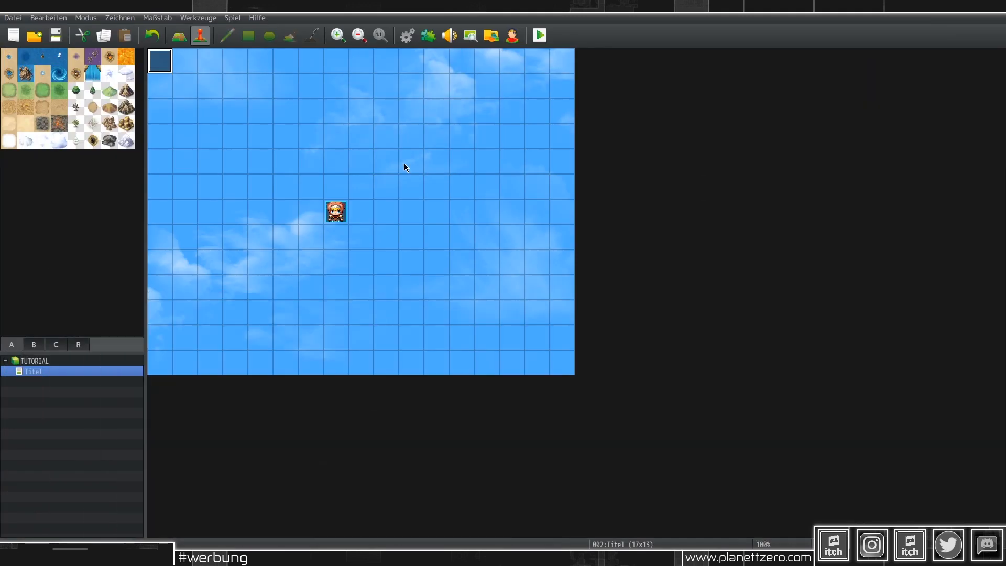
{"action": "left_click", "coordinate": [540, 35]}
{"action": "key", "text": "Return"}
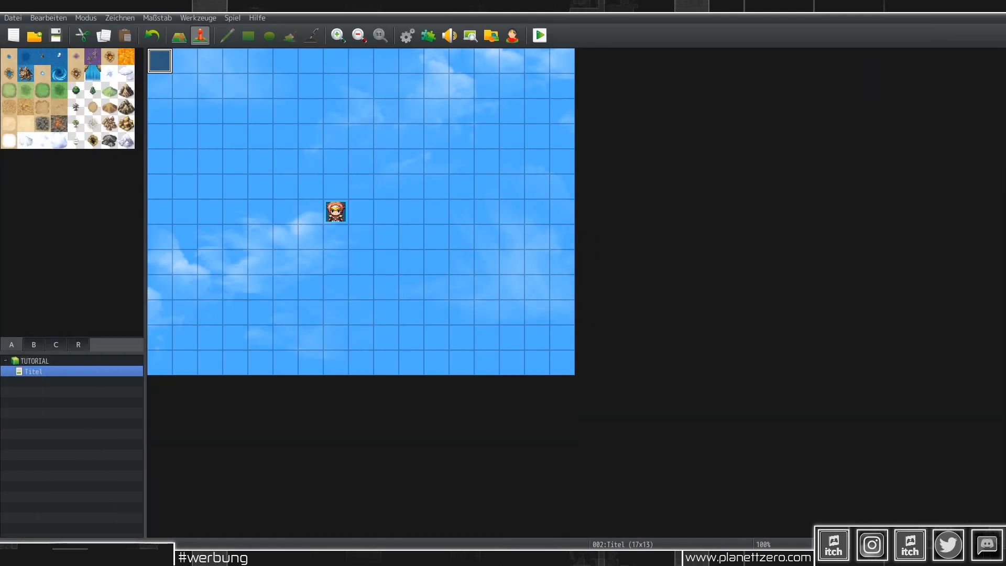
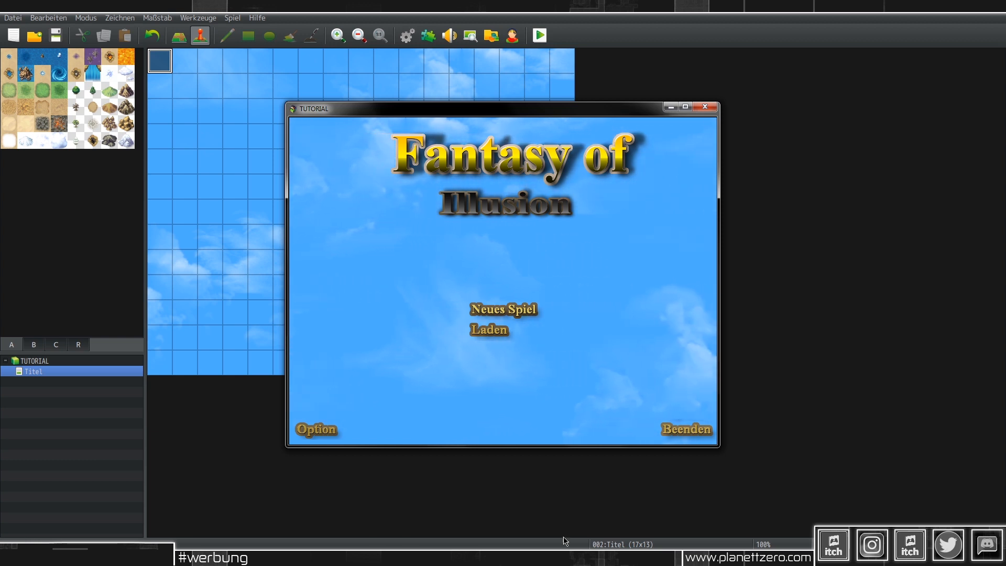
Step: Close the TUTORIAL title-screen playtest and return to the pictures folder
{"action": "left_click", "coordinate": [706, 108]}
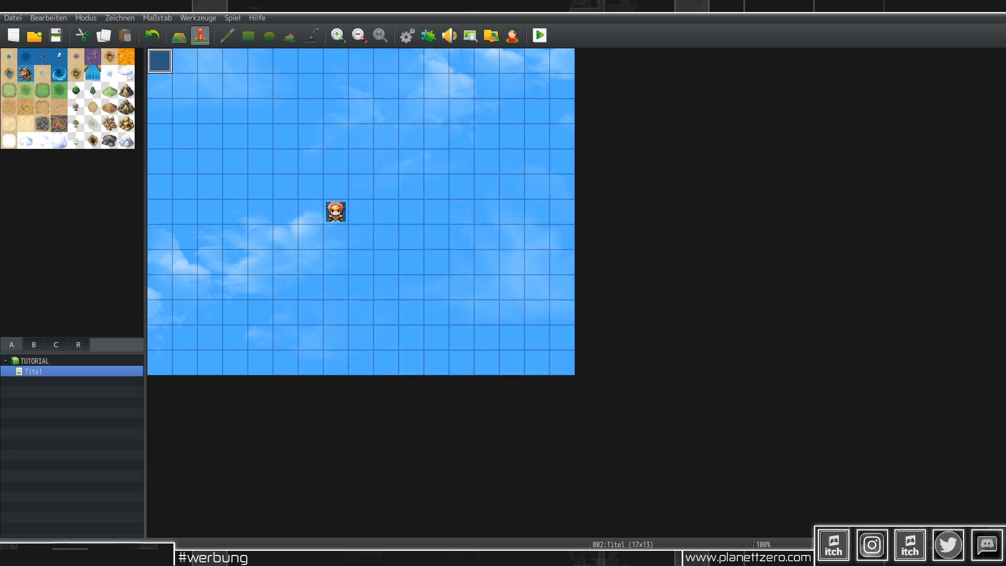
{"action": "key", "text": "alt+Tab"}
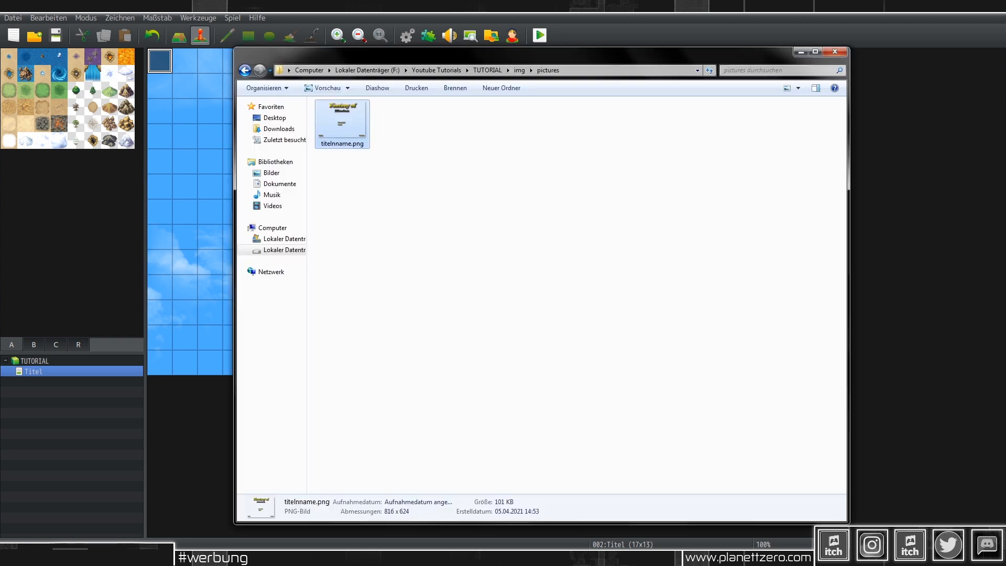
Step: Preview titelnname.png, then paste a copy of it into the pictures folder
{"action": "double_click", "coordinate": [354, 124]}
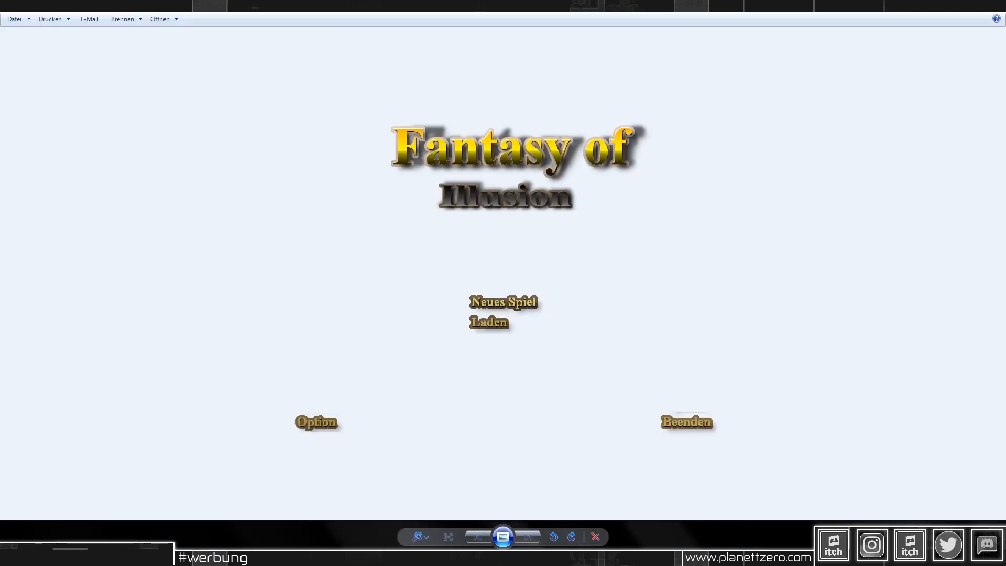
{"action": "key", "text": "alt+F4"}
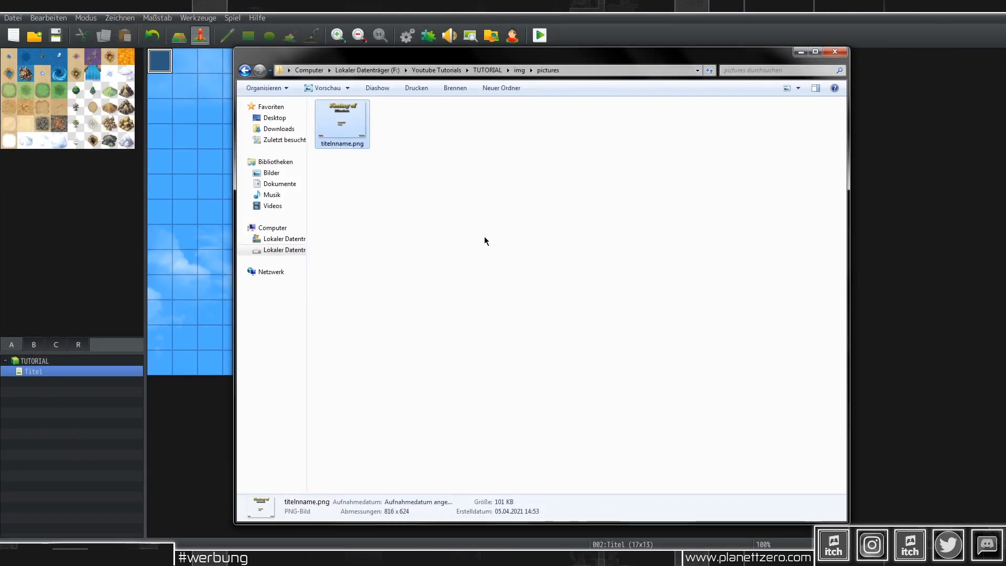
{"action": "key", "text": "ctrl+v"}
Step: Open the original titelnname.png in GIMP for editing
{"action": "left_click", "coordinate": [397, 134]}
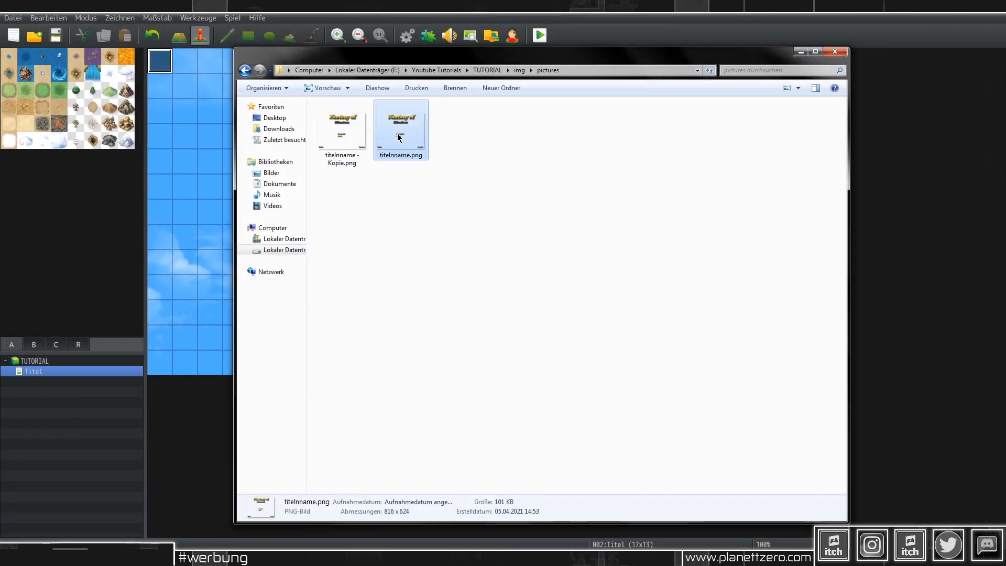
{"action": "right_click", "coordinate": [398, 133]}
{"action": "left_click", "coordinate": [430, 163]}
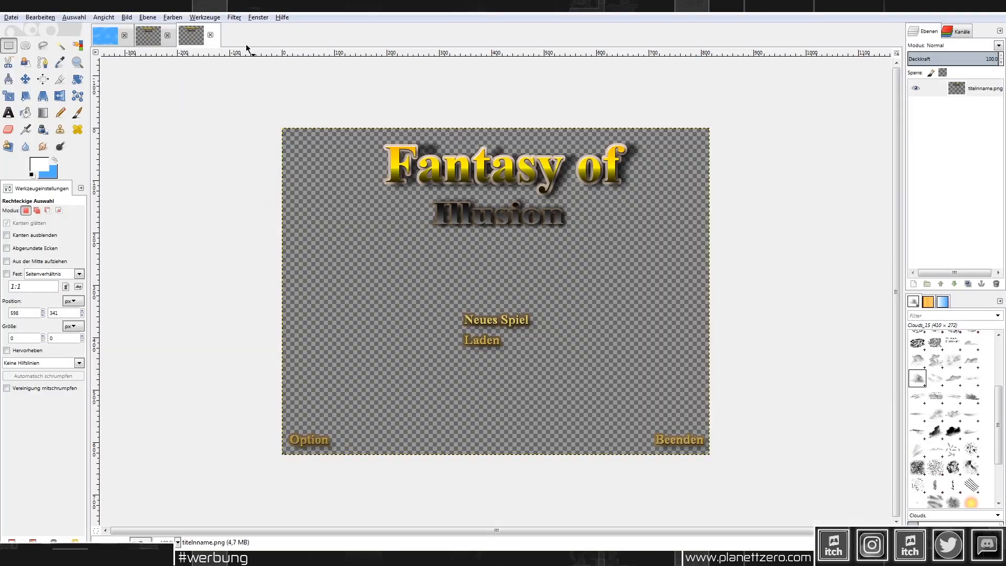
Step: Erase the Neues Spiel, Laden, Option and Beenden texts, leaving only the title
{"action": "left_click_drag", "start_coordinate": [248, 282], "coordinate": [797, 528]}
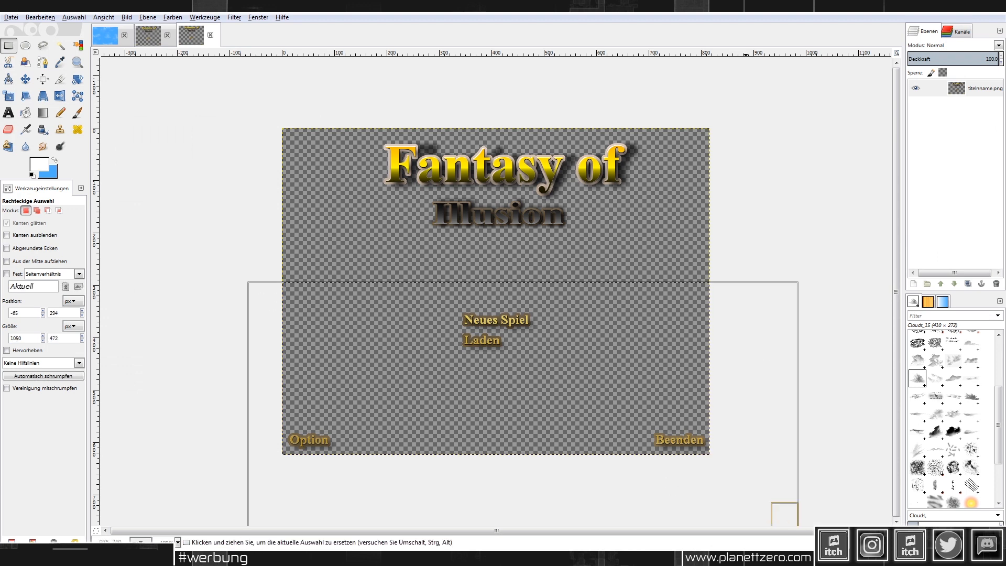
{"action": "key", "text": "Delete"}
{"action": "left_click", "coordinate": [764, 205]}
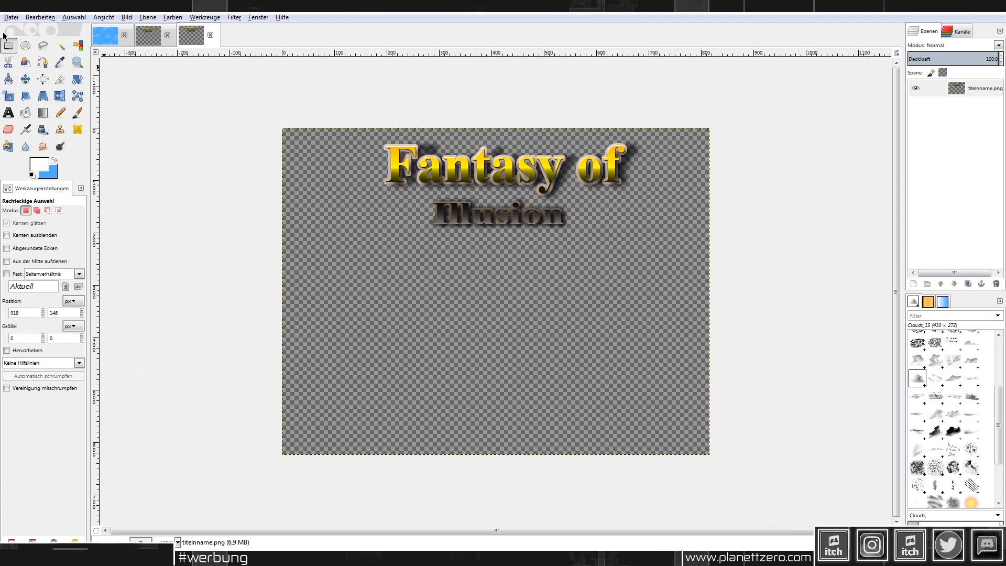
Step: Overwrite titelnname.png with the edited image and return to the pictures folder
{"action": "left_click", "coordinate": [11, 18]}
{"action": "left_click", "coordinate": [82, 147]}
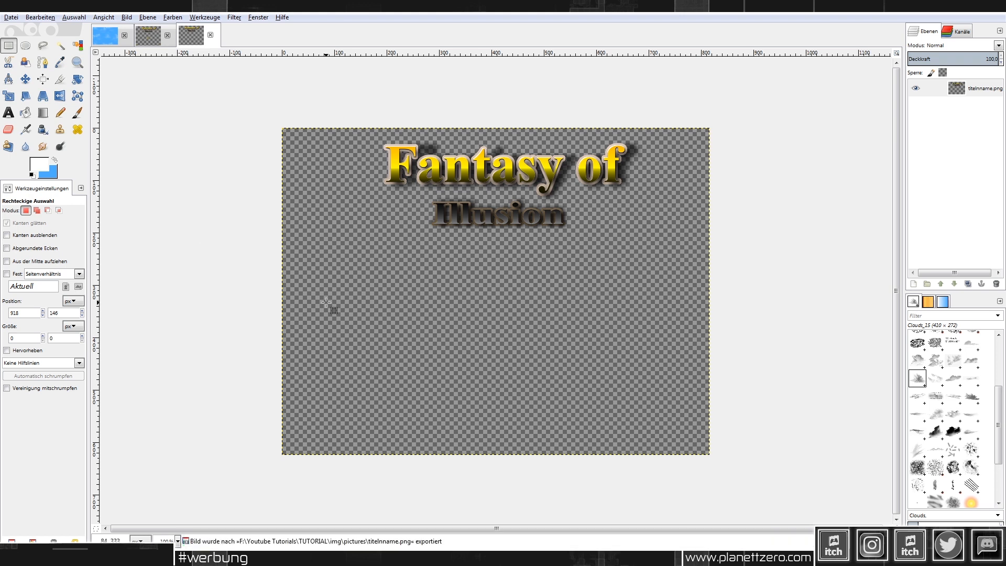
{"action": "key", "text": "alt+Tab"}
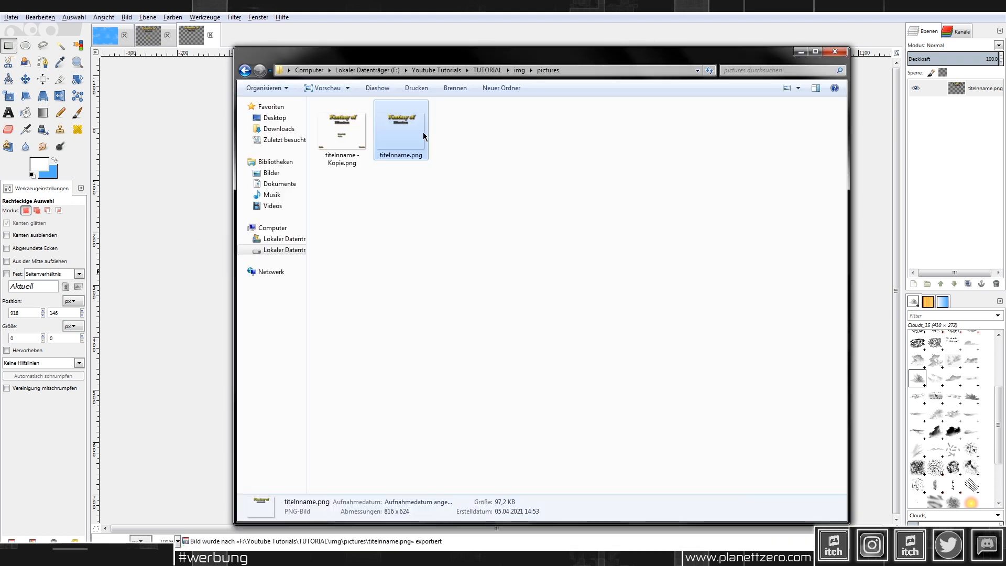
Step: Paste another copy of the title image and rename it NeuesSpiel.png
{"action": "left_click", "coordinate": [324, 138]}
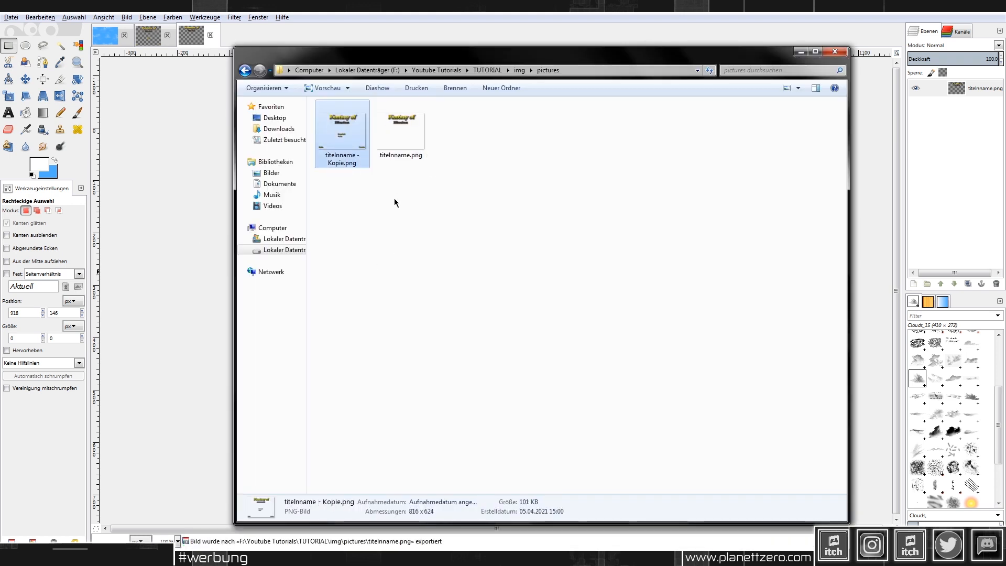
{"action": "key", "text": "ctrl+v"}
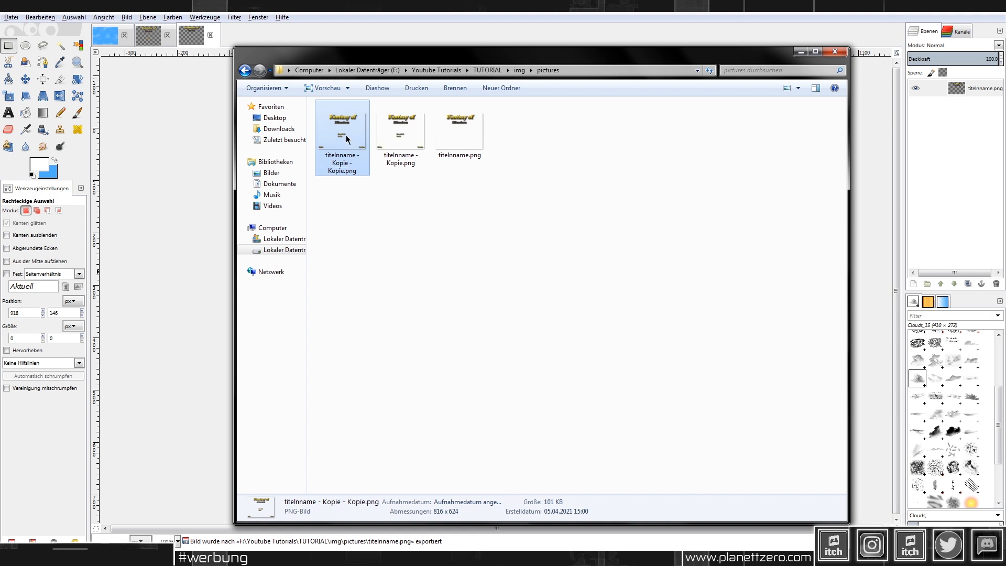
{"action": "key", "text": "shift+F10"}
{"action": "left_click", "coordinate": [422, 444]}
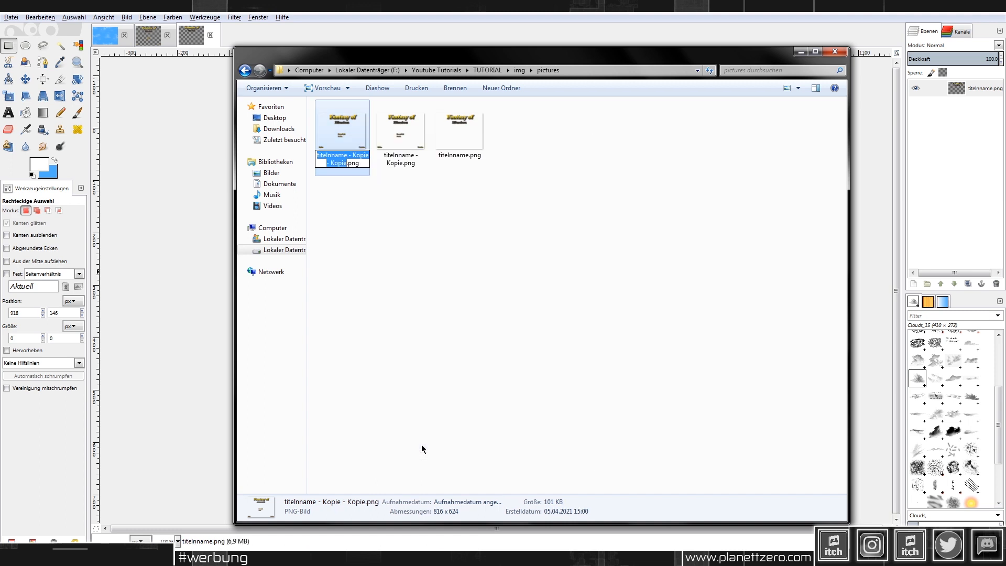
{"action": "type", "text": "Neu"}
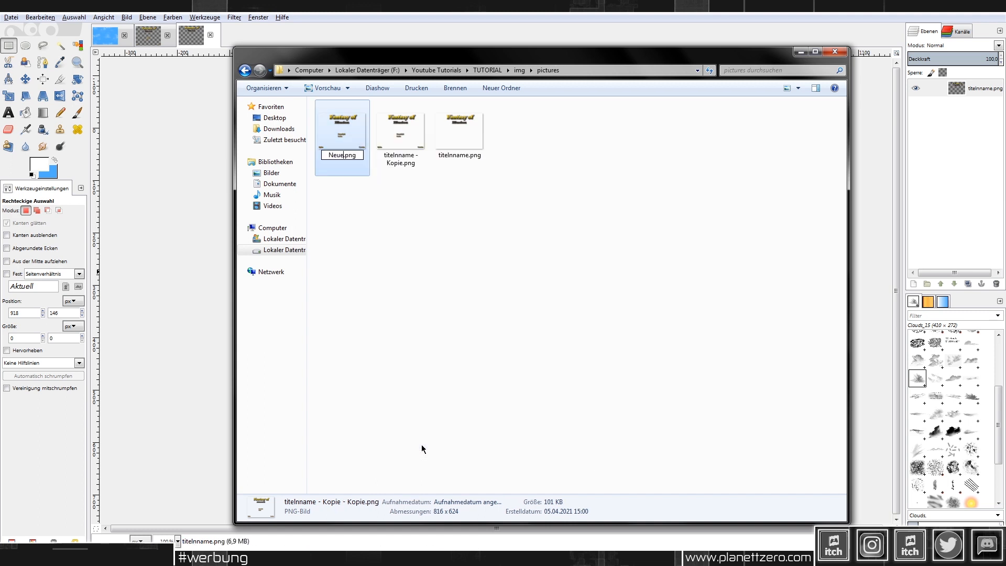
{"action": "type", "text": "esSpiel"}
{"action": "left_click", "coordinate": [449, 284]}
Step: Rename titelnname - Kopie.png to laden.png
{"action": "right_click", "coordinate": [387, 126]}
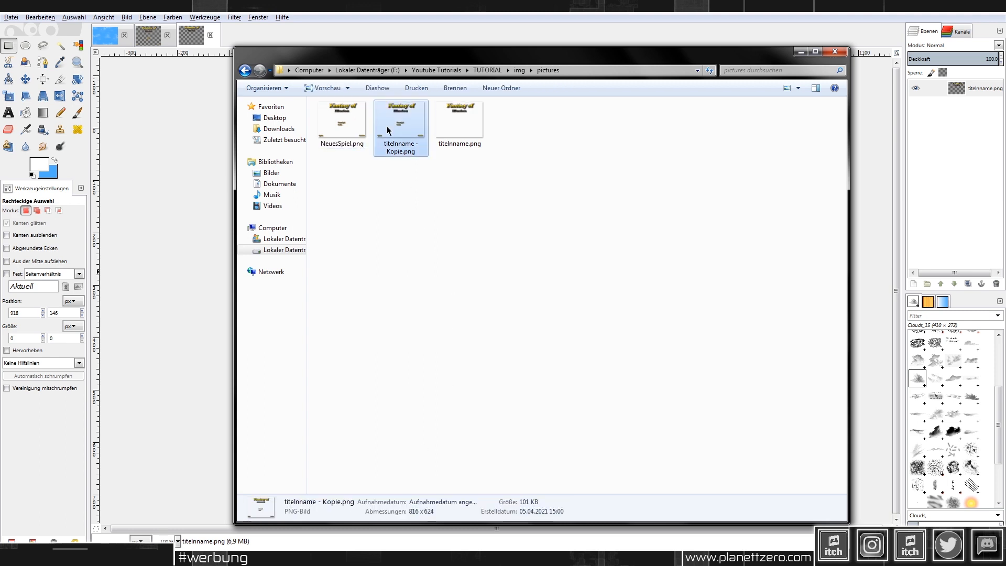
{"action": "left_click", "coordinate": [458, 435]}
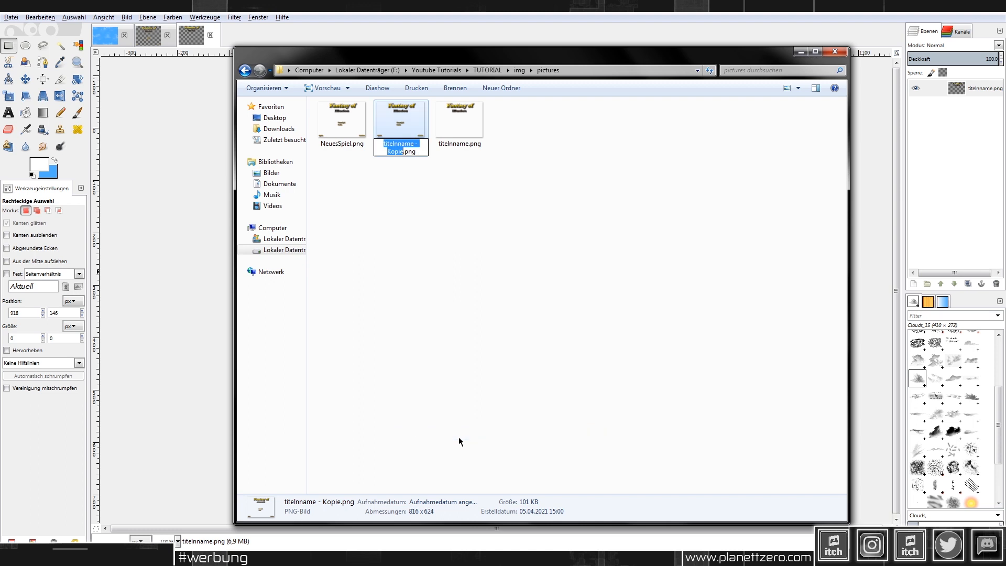
{"action": "type", "text": "La"}
{"action": "key", "text": "BackSpace"}
{"action": "key", "text": "BackSpace"}
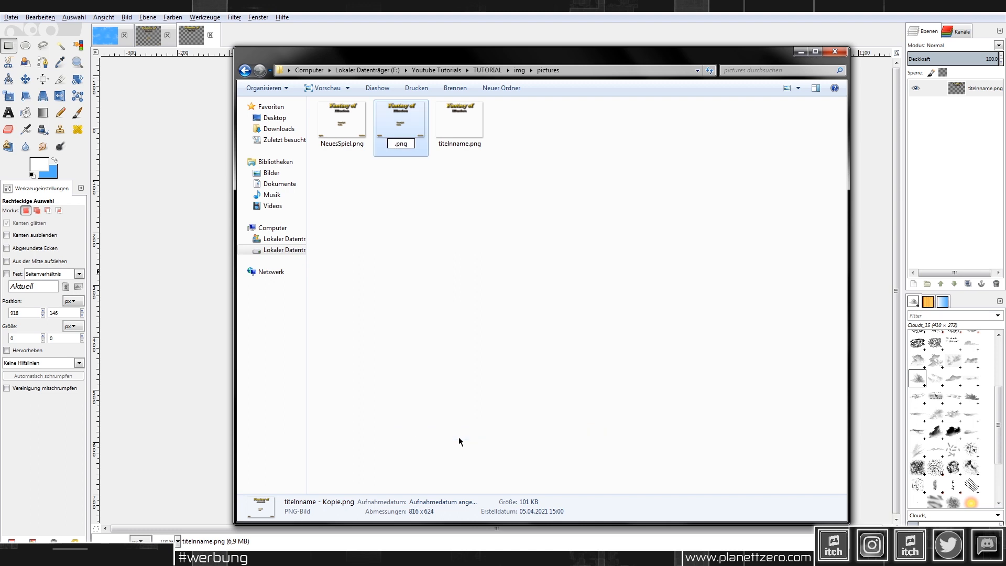
{"action": "type", "text": "laden"}
{"action": "key", "text": "Return"}
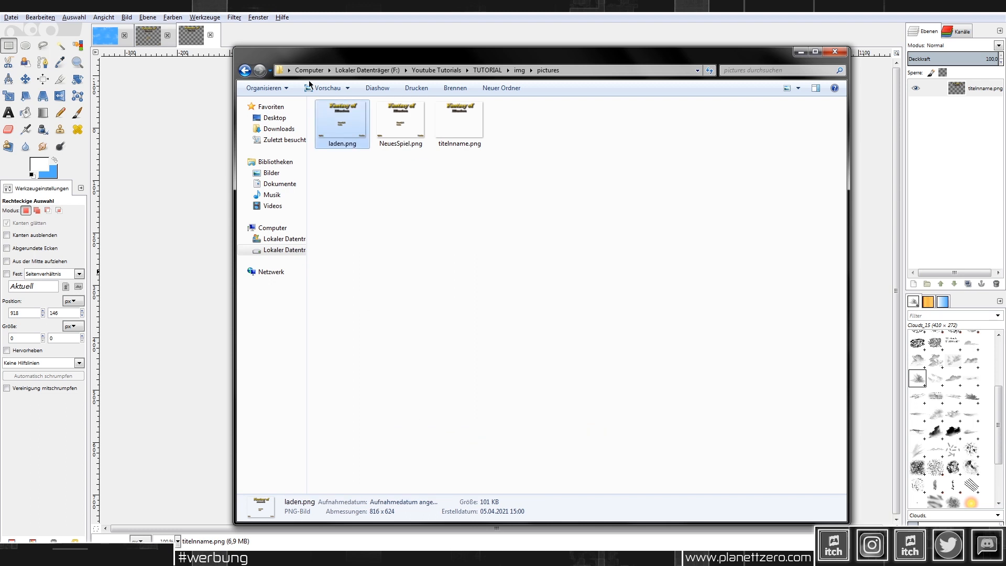
Step: Open both NeuesSpiel.png and laden.png in GIMP
{"action": "left_click_drag", "start_coordinate": [399, 180], "coordinate": [346, 119]}
{"action": "right_click", "coordinate": [347, 119]}
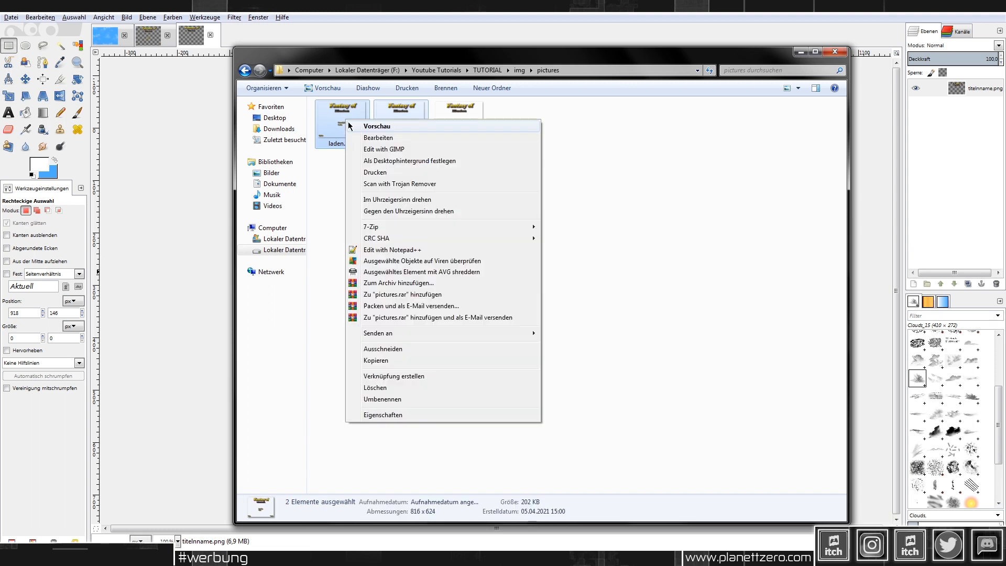
{"action": "left_click", "coordinate": [381, 150]}
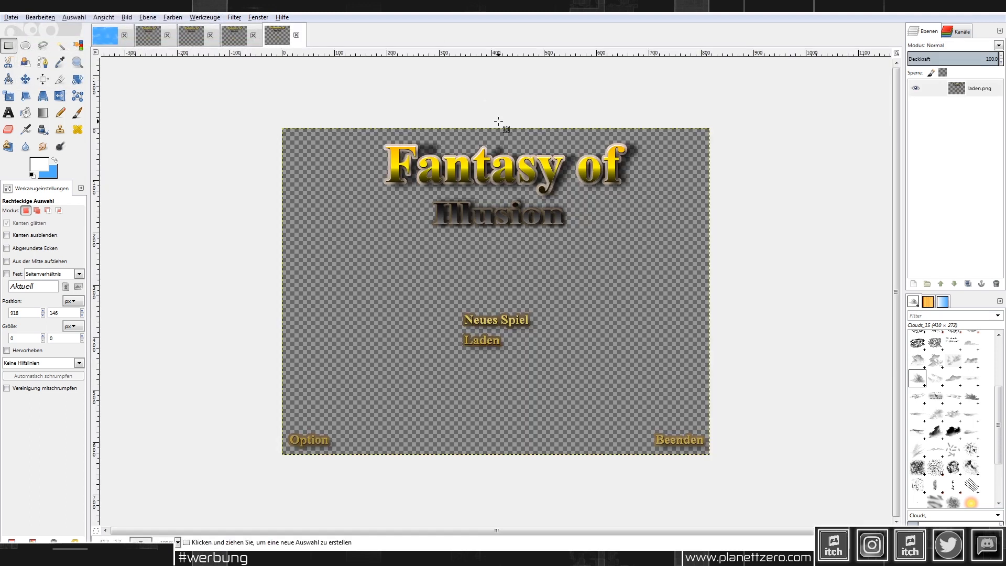
Step: In laden.png, delete the Fantasy of Illusion title and the Option and Beenden texts
{"action": "left_click_drag", "start_coordinate": [306, 110], "coordinate": [719, 259]}
{"action": "key", "text": "Delete"}
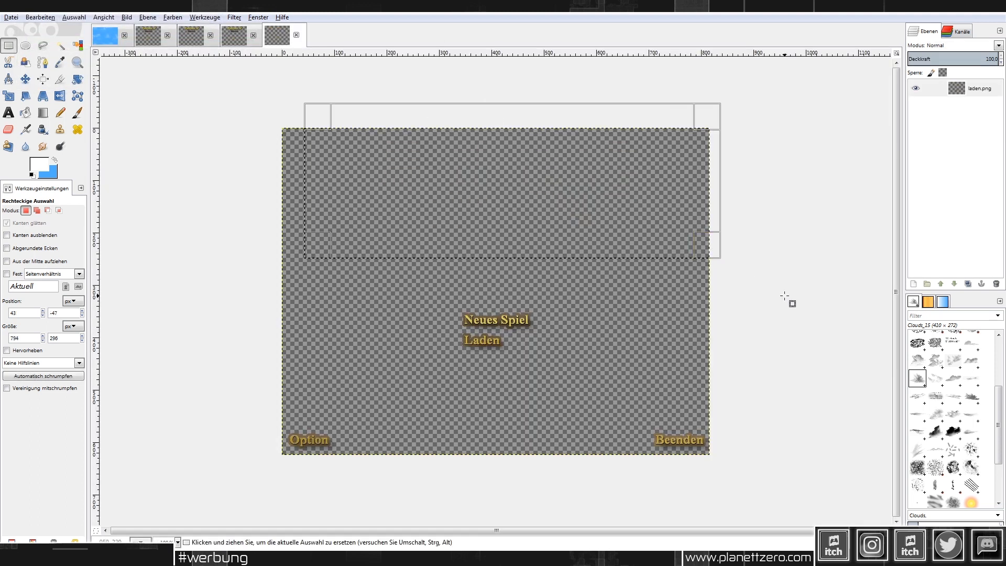
{"action": "left_click", "coordinate": [618, 430]}
{"action": "left_click_drag", "start_coordinate": [614, 415], "coordinate": [760, 484]}
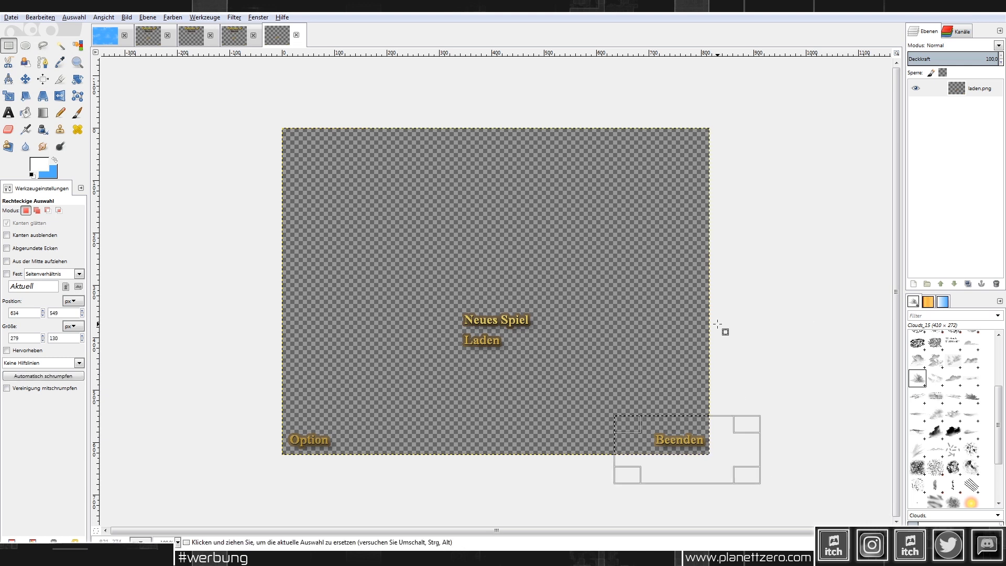
{"action": "left_click_drag", "start_coordinate": [159, 385], "coordinate": [778, 512]}
{"action": "key", "text": "Delete"}
{"action": "left_click", "coordinate": [763, 276]}
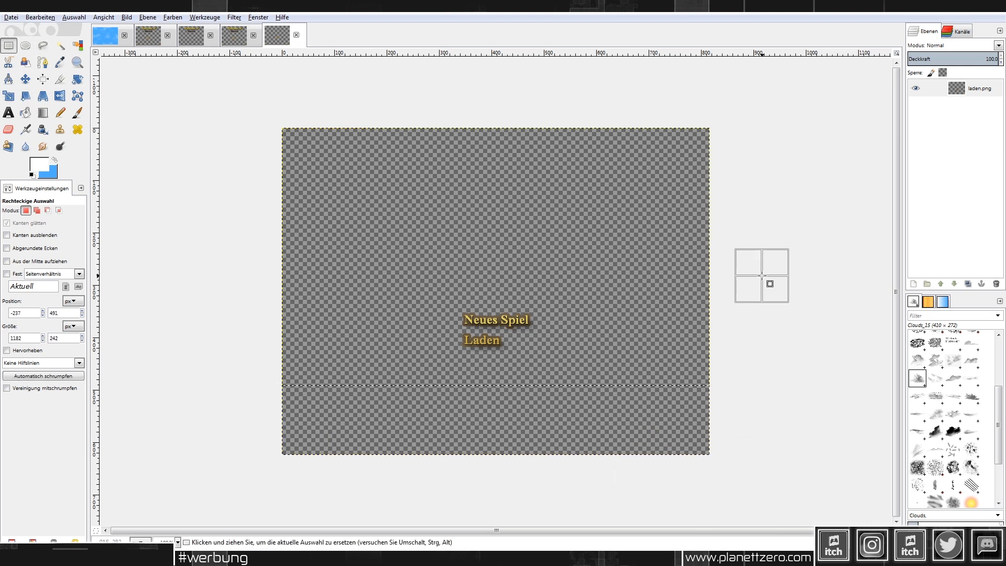
Step: In NeuesSpiel.png, delete the title, Option and Beenden texts
{"action": "left_click", "coordinate": [233, 35]}
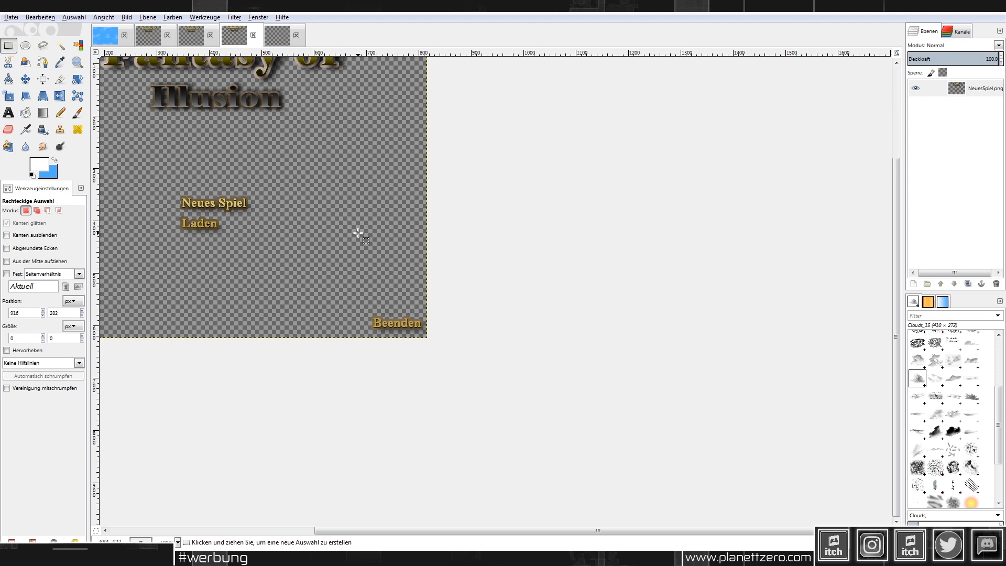
{"action": "scroll", "coordinate": [361, 236], "scroll_direction": "up", "scroll_amount": 3, "text": "ctrl"}
{"action": "scroll", "coordinate": [360, 235], "scroll_direction": "down", "scroll_amount": 4, "text": "ctrl"}
{"action": "scroll", "coordinate": [494, 230], "scroll_direction": "up", "scroll_amount": 1, "text": "ctrl"}
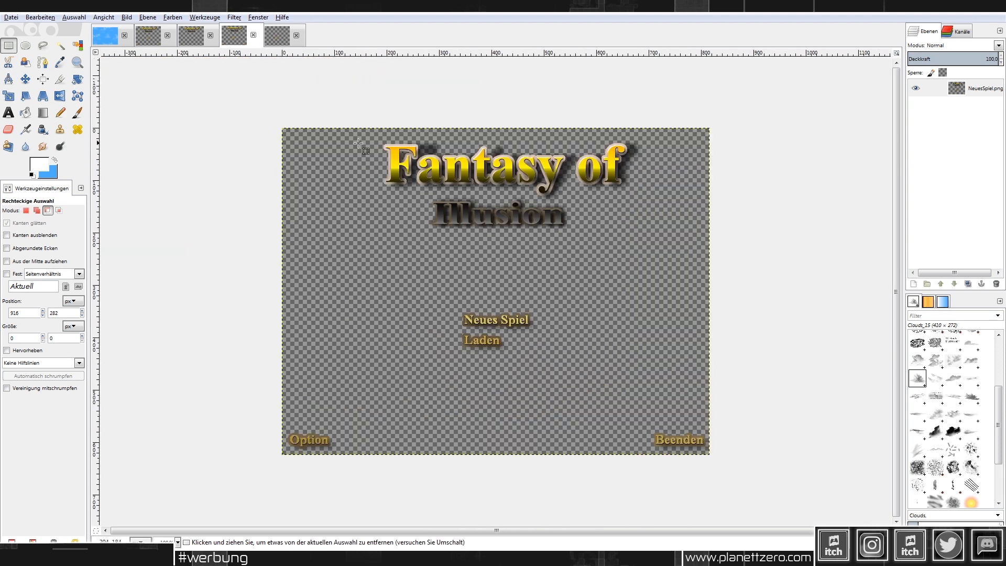
{"action": "left_click_drag", "start_coordinate": [781, 266], "coordinate": [303, 119]}
{"action": "key", "text": "Delete"}
{"action": "left_click", "coordinate": [218, 164]}
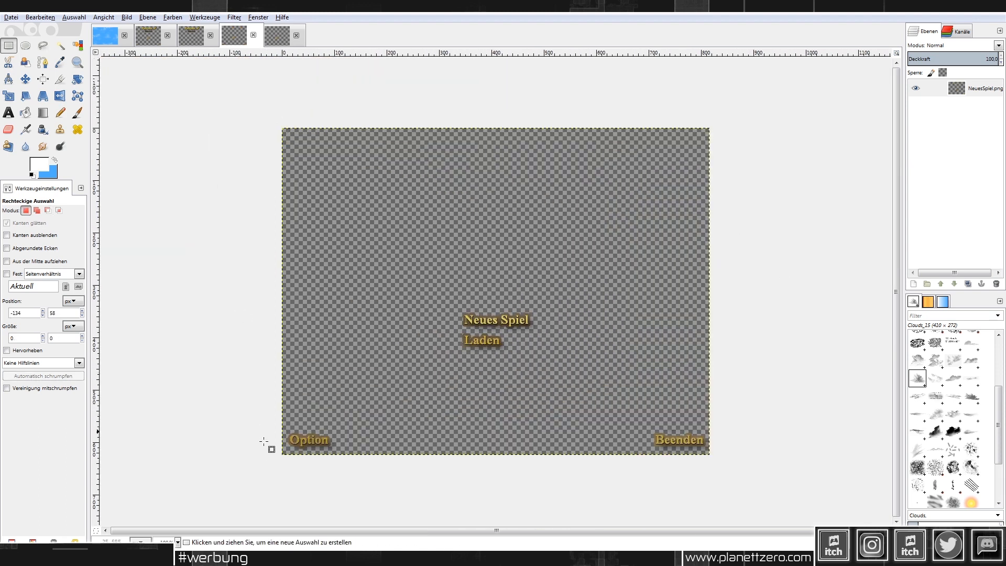
{"action": "left_click_drag", "start_coordinate": [243, 404], "coordinate": [372, 479]}
{"action": "key", "text": "Delete"}
{"action": "left_click", "coordinate": [593, 441]}
{"action": "left_click_drag", "start_coordinate": [577, 408], "coordinate": [762, 488]}
{"action": "key", "text": "Delete"}
{"action": "left_click", "coordinate": [712, 273]}
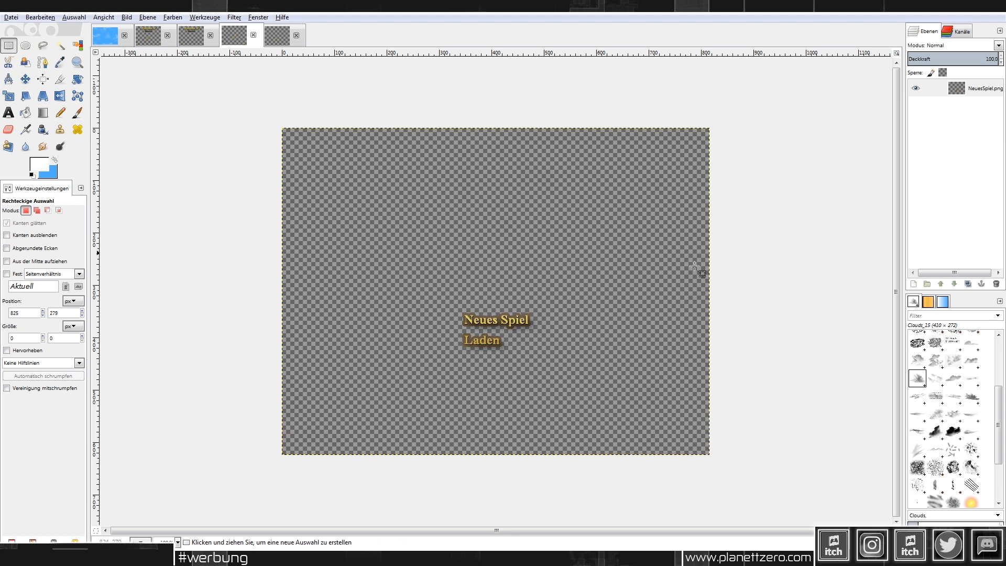
Step: Rectangle-select the Laden text in NeuesSpiel.png
{"action": "scroll", "coordinate": [521, 381], "scroll_direction": "up", "scroll_amount": 2, "text": "ctrl"}
{"action": "left_click_drag", "start_coordinate": [571, 356], "coordinate": [379, 287]}
{"action": "scroll", "coordinate": [469, 312], "scroll_direction": "up", "scroll_amount": 2, "text": "ctrl"}
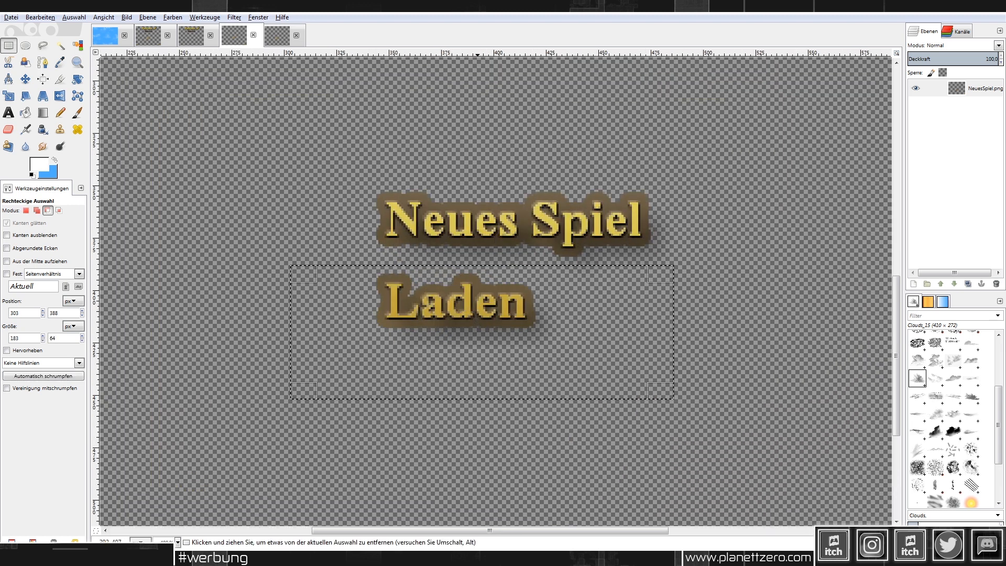
{"action": "left_click_drag", "start_coordinate": [362, 174], "coordinate": [753, 269]}
{"action": "left_click", "coordinate": [655, 341]}
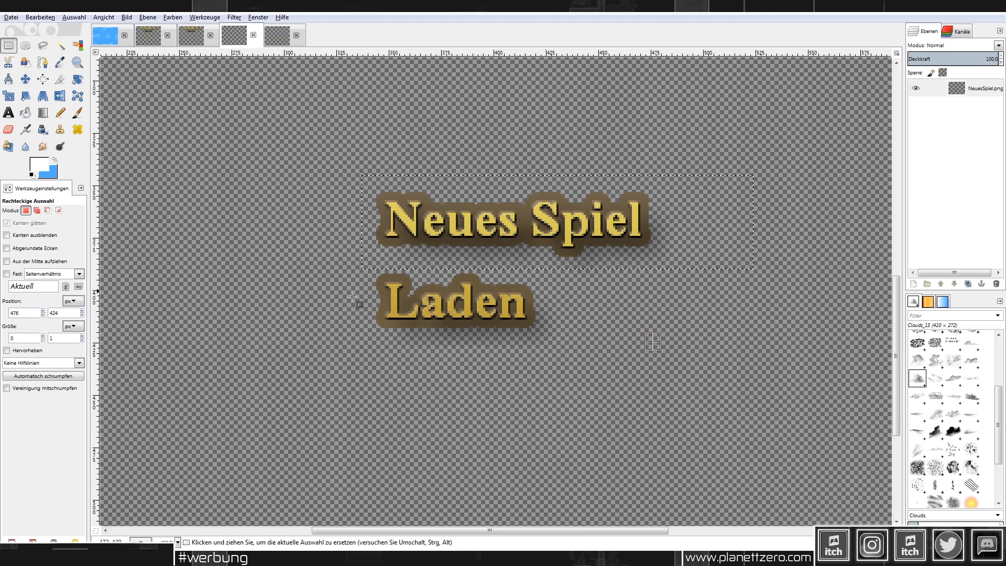
{"action": "left_click_drag", "start_coordinate": [639, 370], "coordinate": [312, 271]}
{"action": "left_click_drag", "start_coordinate": [327, 171], "coordinate": [695, 256]}
{"action": "left_click", "coordinate": [685, 315]}
{"action": "left_click_drag", "start_coordinate": [558, 350], "coordinate": [349, 263]}
Step: Apply Hue-Saturation with saturation -100 and lightness -40 to turn Laden grey
{"action": "left_click", "coordinate": [173, 18]}
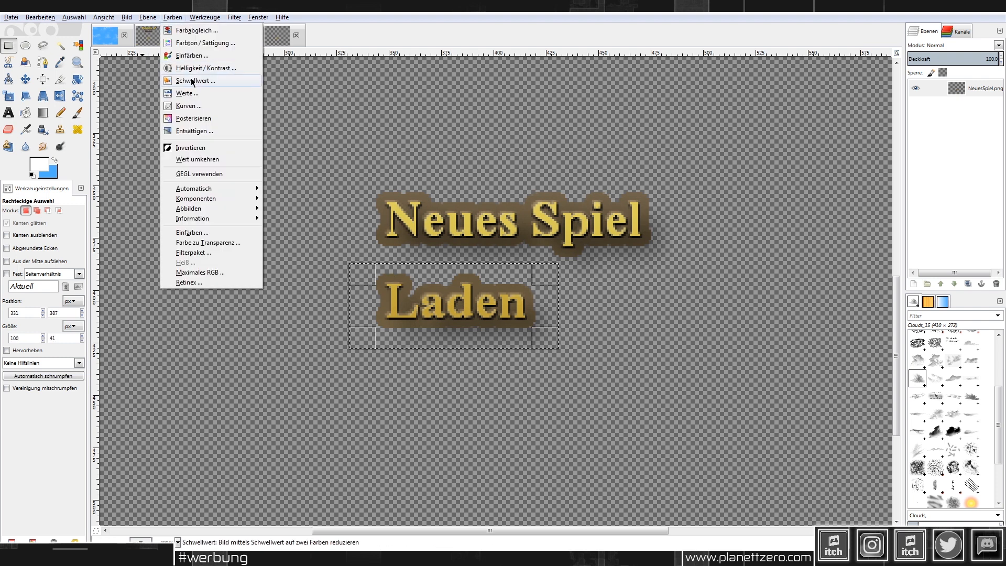
{"action": "left_click", "coordinate": [207, 43]}
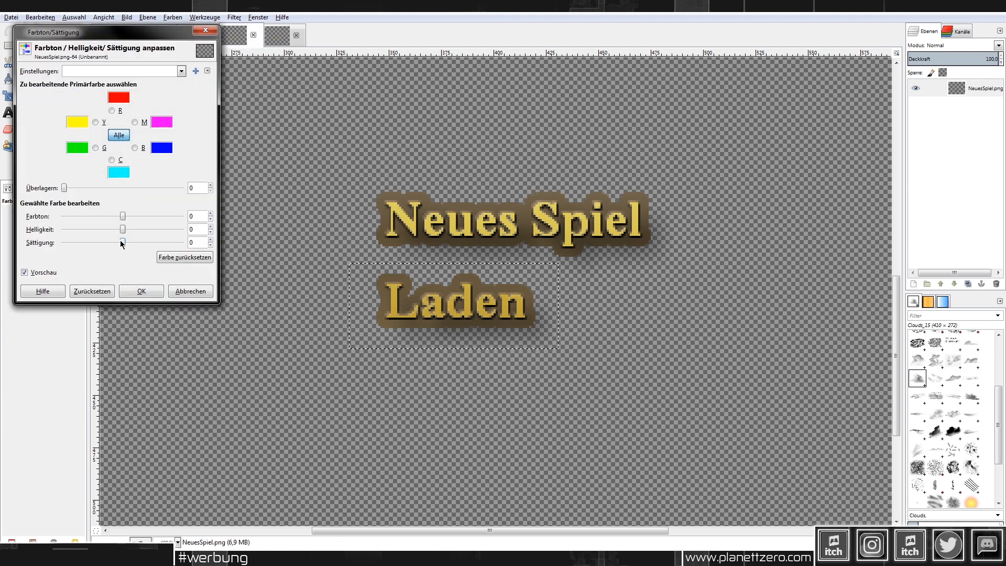
{"action": "left_click_drag", "start_coordinate": [122, 242], "coordinate": [36, 238]}
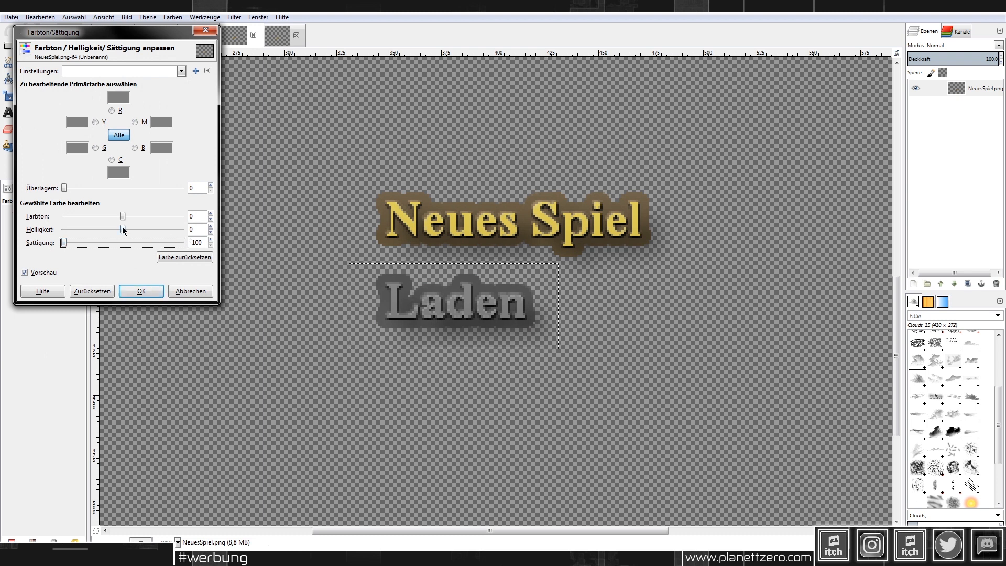
{"action": "left_click_drag", "start_coordinate": [122, 228], "coordinate": [98, 226]}
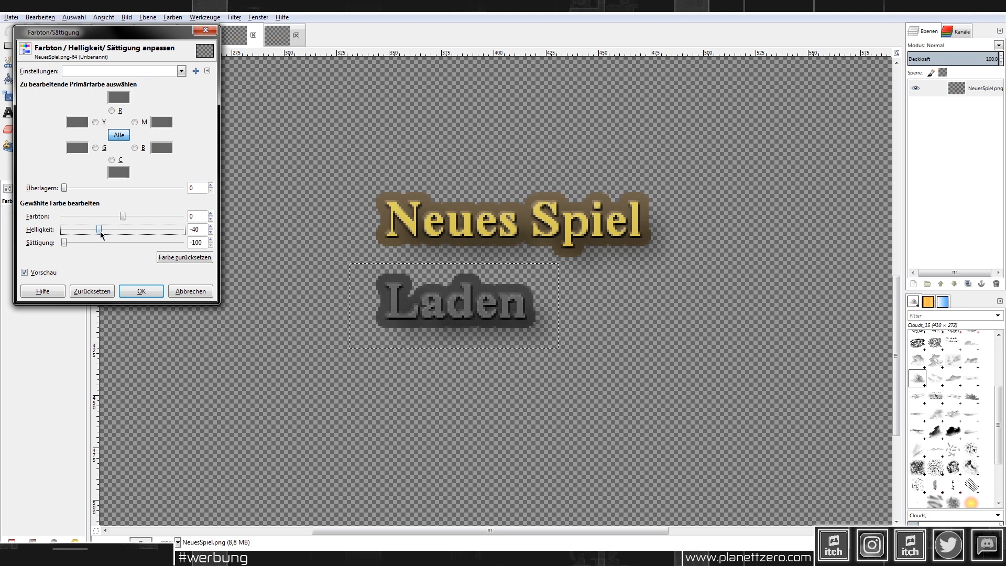
{"action": "left_click", "coordinate": [145, 290]}
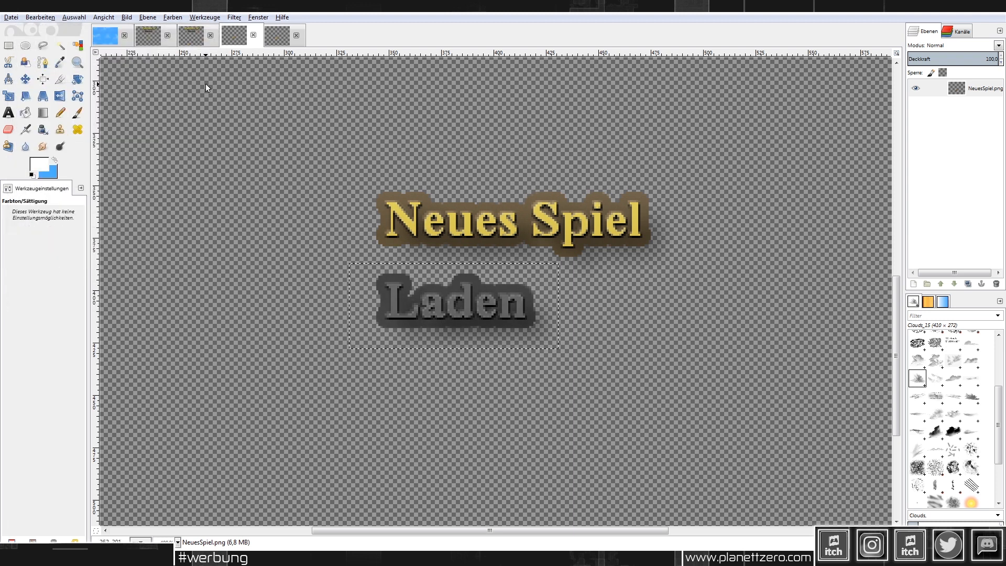
Step: In laden.png, rectangle-select the Neues Spiel text
{"action": "left_click", "coordinate": [278, 36]}
{"action": "scroll", "coordinate": [561, 355], "scroll_direction": "up", "scroll_amount": 2, "text": "ctrl"}
{"action": "left_click", "coordinate": [8, 45]}
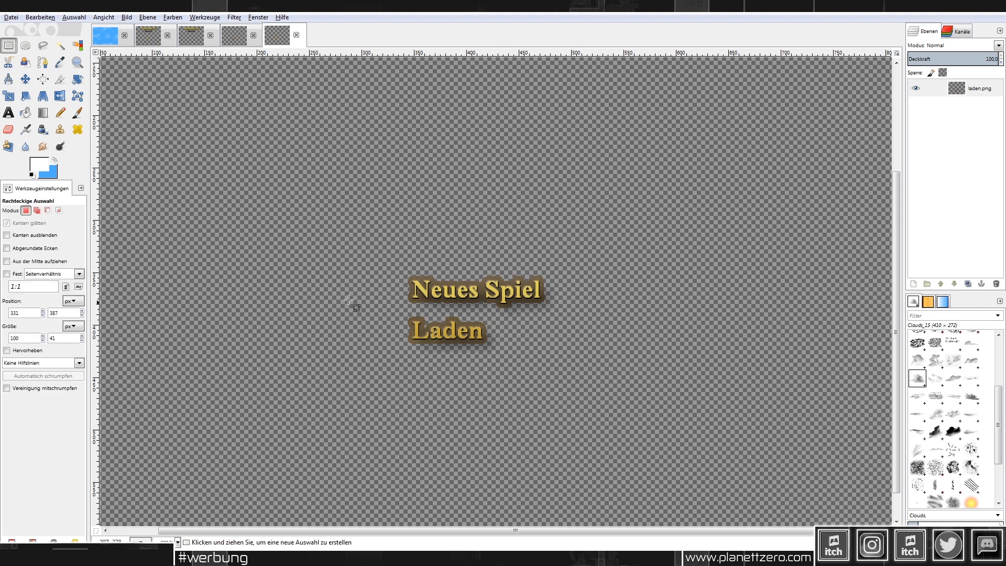
{"action": "scroll", "coordinate": [361, 302], "scroll_direction": "up", "scroll_amount": 1, "text": "ctrl"}
{"action": "left_click_drag", "start_coordinate": [413, 238], "coordinate": [656, 318]}
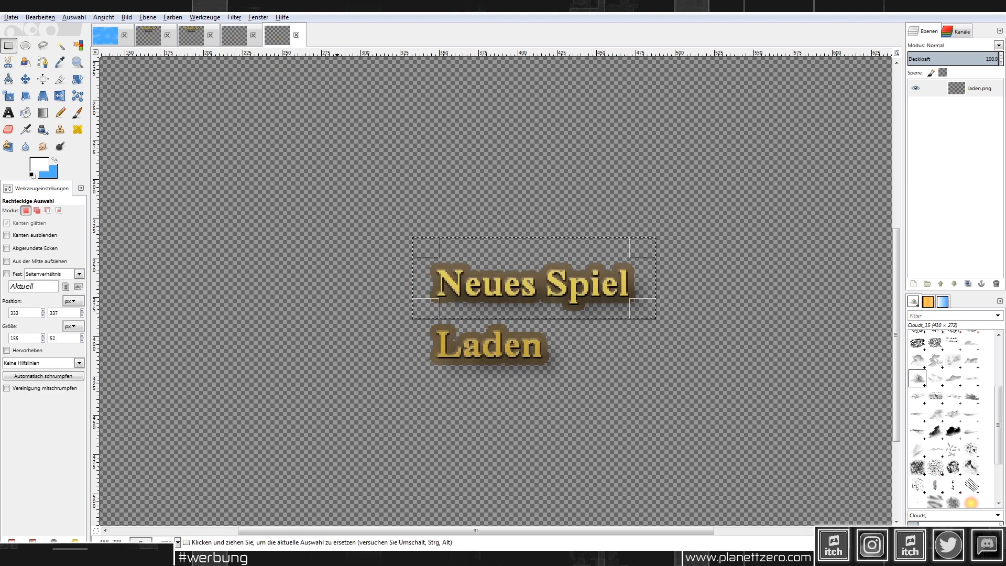
Step: Grey out Neues Spiel with Hue-Saturation: saturation -100, lightness -38
{"action": "left_click", "coordinate": [172, 18]}
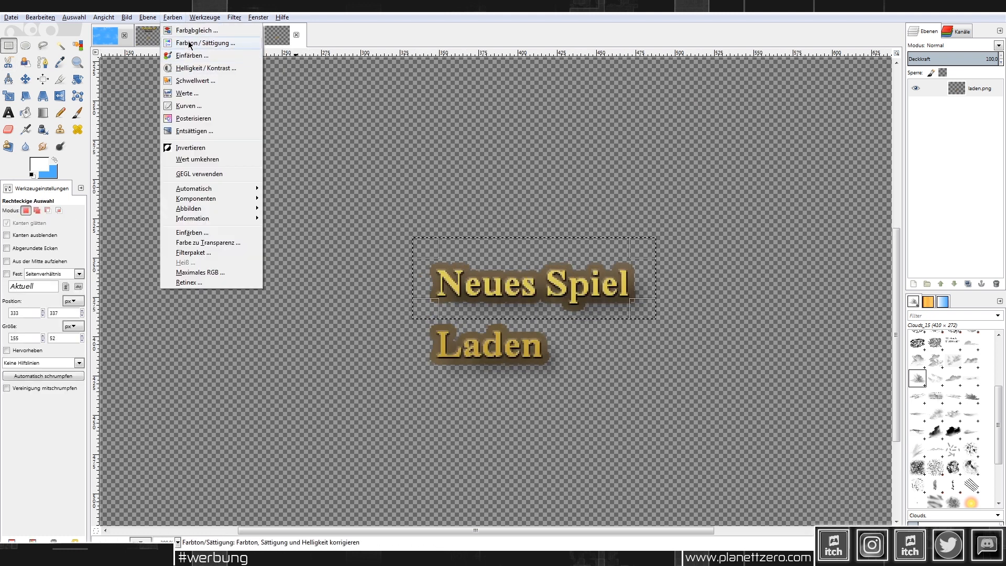
{"action": "left_click", "coordinate": [188, 42]}
{"action": "left_click", "coordinate": [182, 291]}
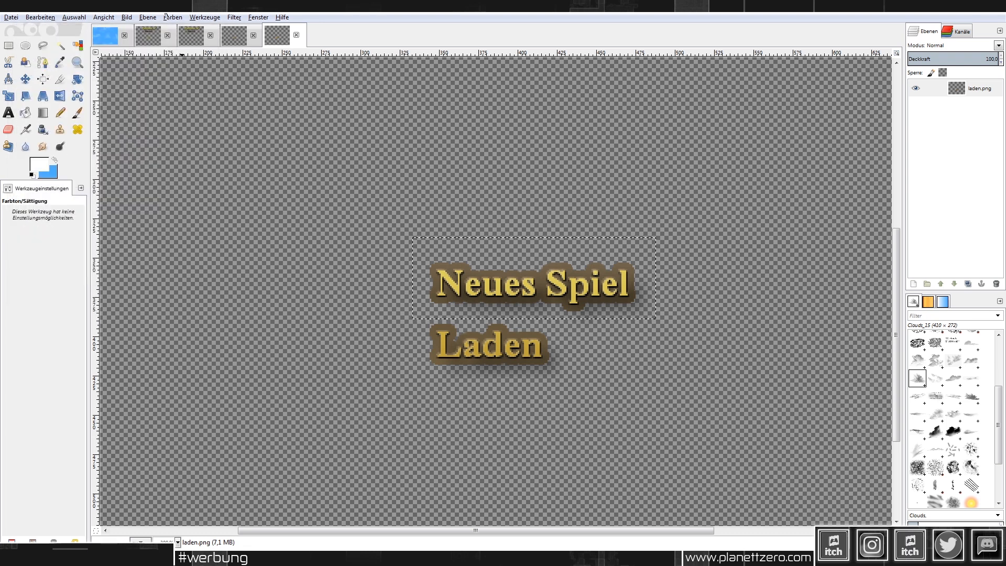
{"action": "left_click", "coordinate": [172, 18]}
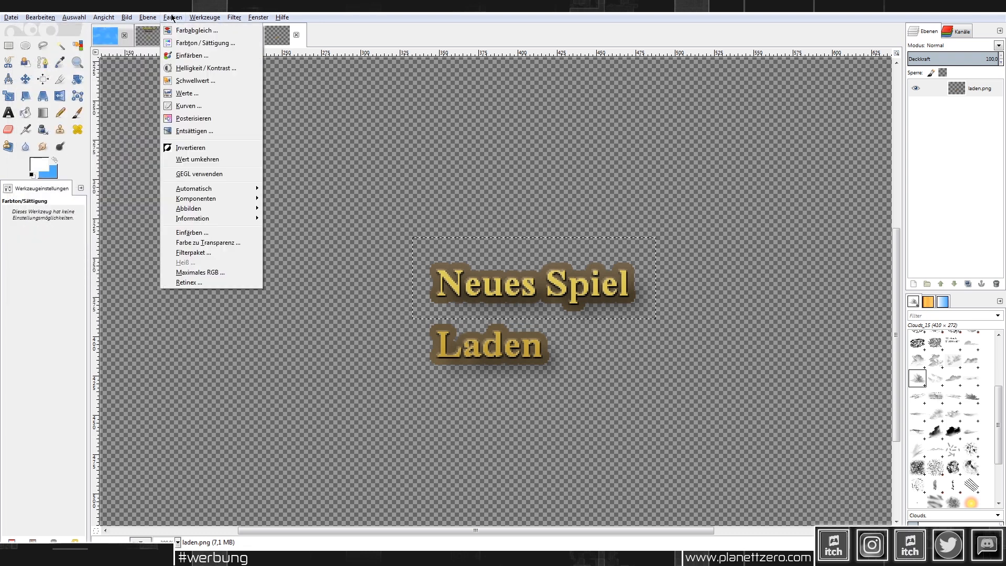
{"action": "left_click", "coordinate": [196, 68]}
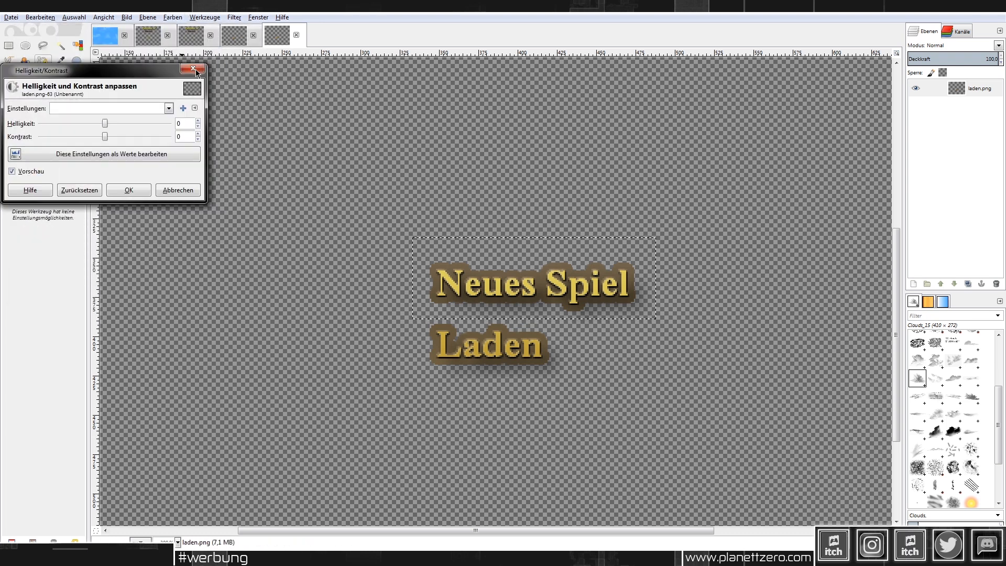
{"action": "left_click", "coordinate": [195, 69]}
{"action": "left_click", "coordinate": [172, 18]}
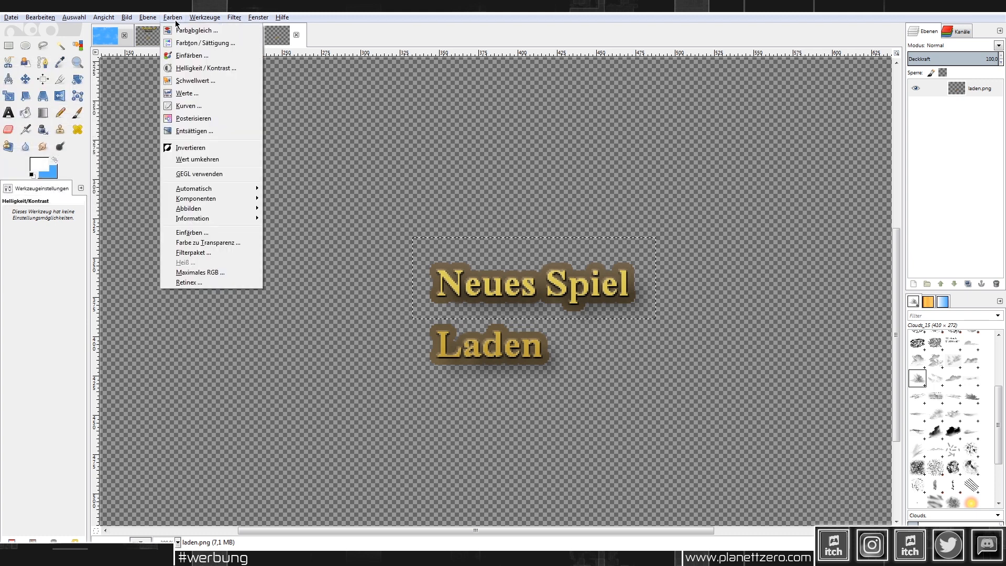
{"action": "left_click", "coordinate": [190, 45]}
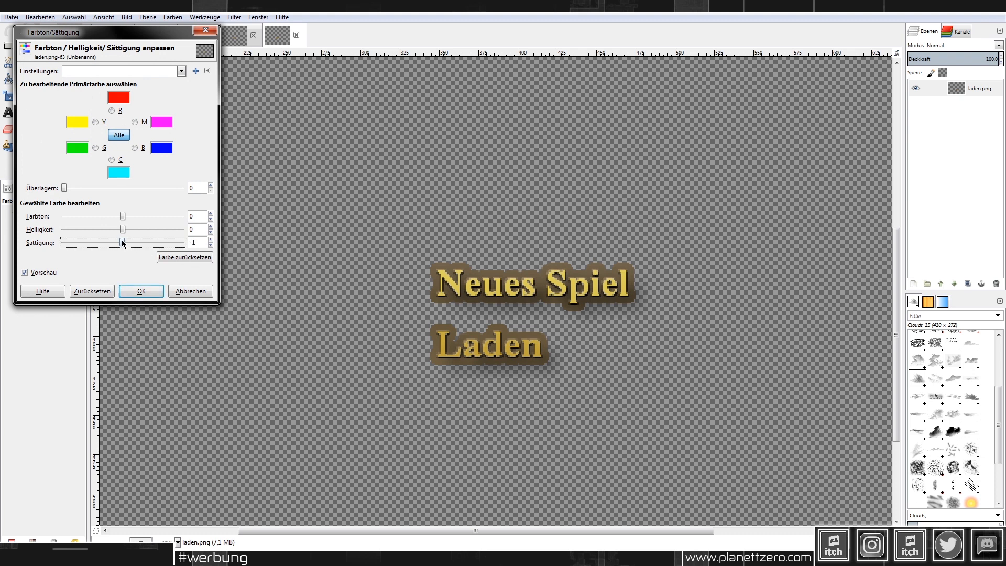
{"action": "left_click_drag", "start_coordinate": [122, 242], "coordinate": [99, 228]}
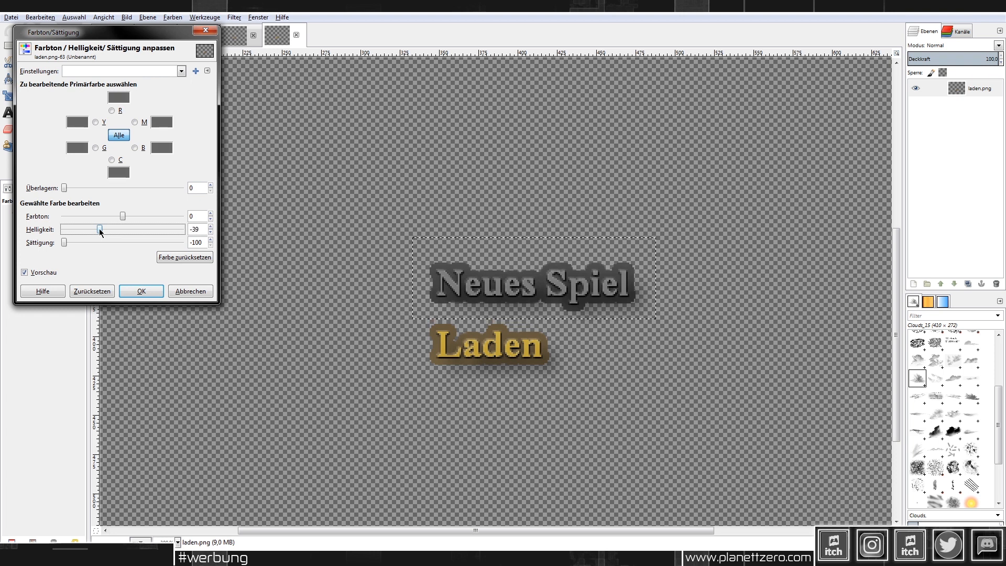
{"action": "left_click", "coordinate": [210, 226]}
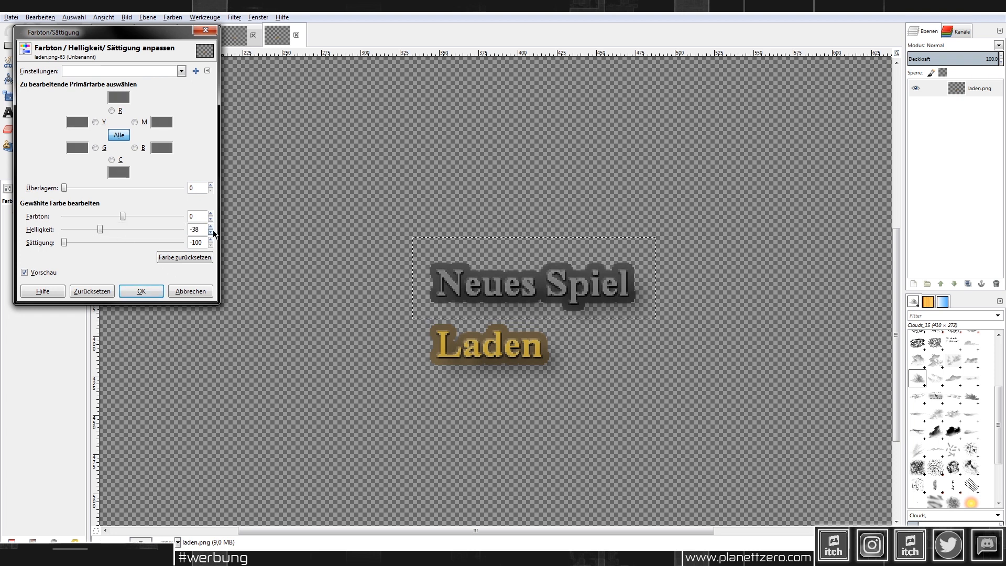
{"action": "left_click", "coordinate": [142, 290]}
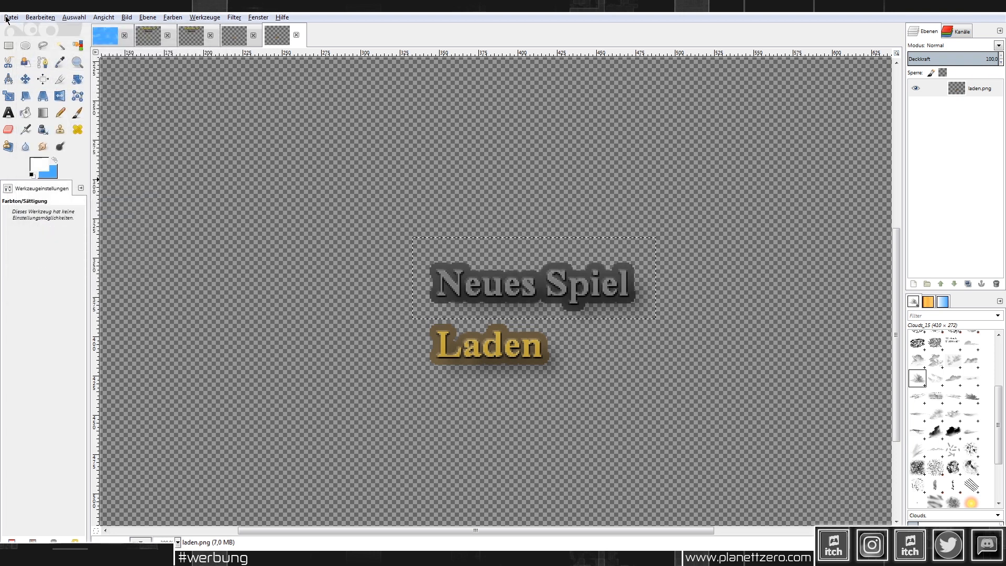
Step: Overwrite laden.png and NeuesSpiel.png with their greyed versions
{"action": "left_click", "coordinate": [11, 18]}
{"action": "left_click", "coordinate": [63, 147]}
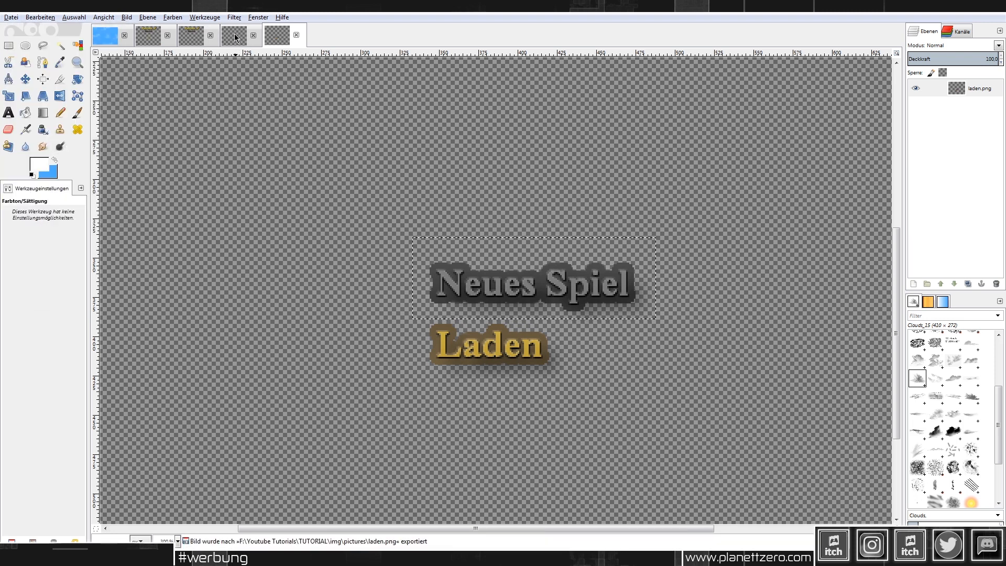
{"action": "left_click", "coordinate": [234, 36]}
{"action": "left_click", "coordinate": [11, 17]}
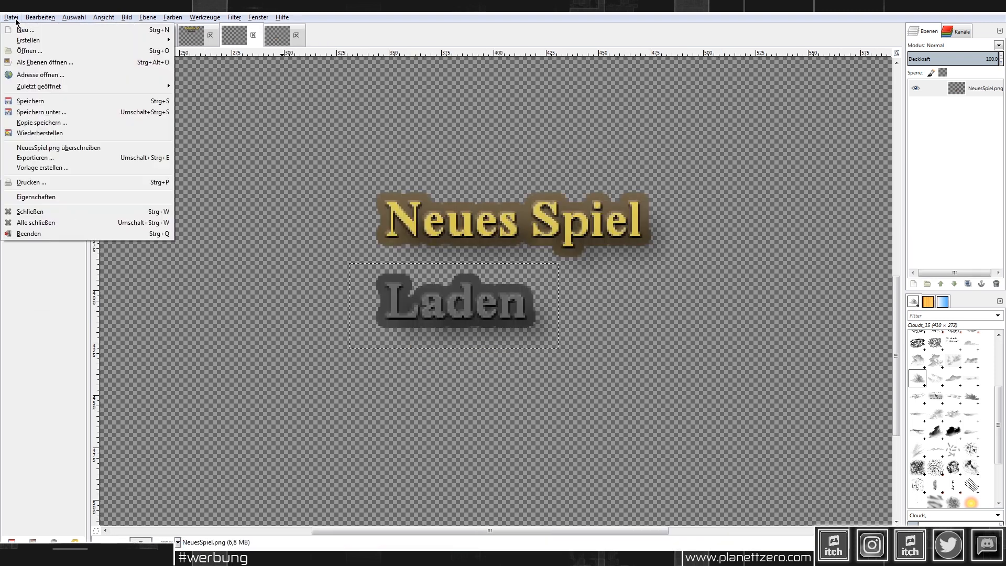
{"action": "left_click", "coordinate": [68, 146]}
Step: Check the exported files, then bring up the full Fantasy of Illusion title image
{"action": "left_click", "coordinate": [157, 554]}
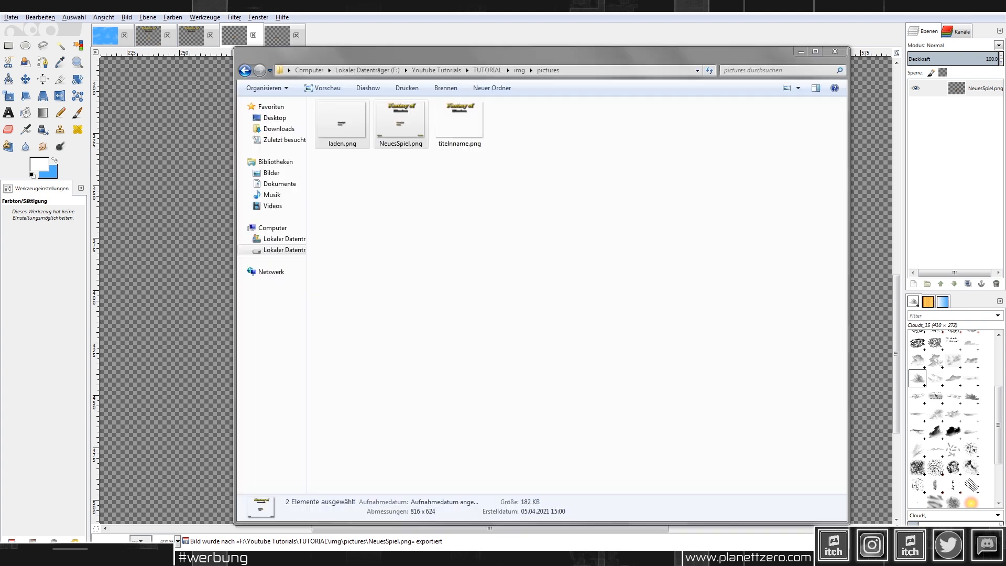
{"action": "left_click", "coordinate": [802, 53]}
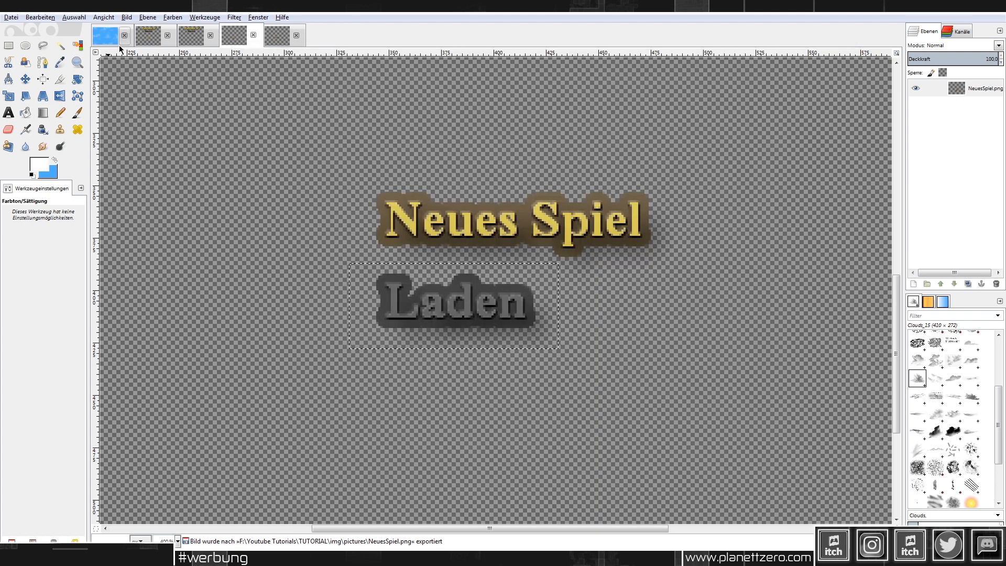
{"action": "left_click", "coordinate": [147, 37]}
{"action": "left_click", "coordinate": [16, 19]}
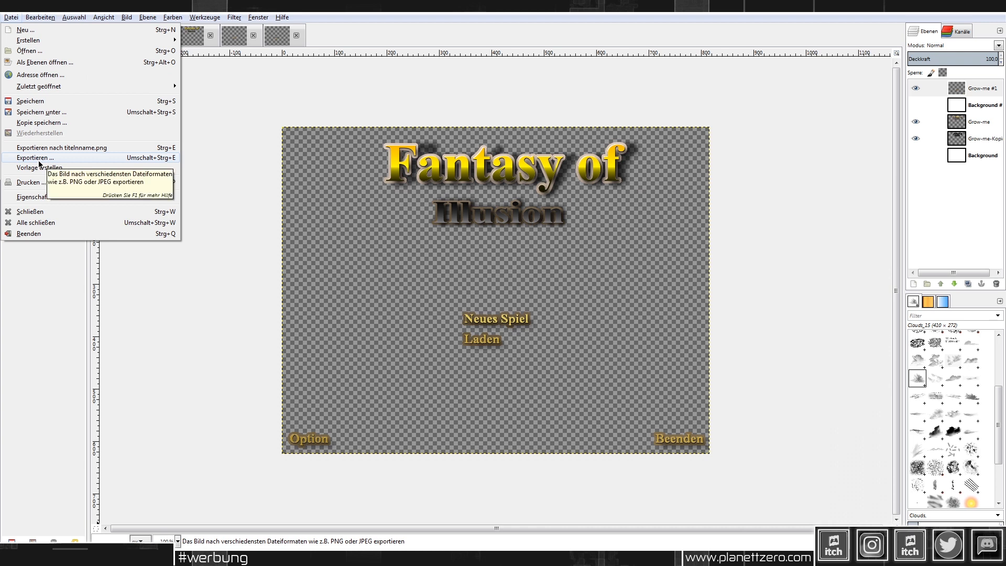
Step: Export the full title image as Optionbeenden.png
{"action": "left_click", "coordinate": [52, 555]}
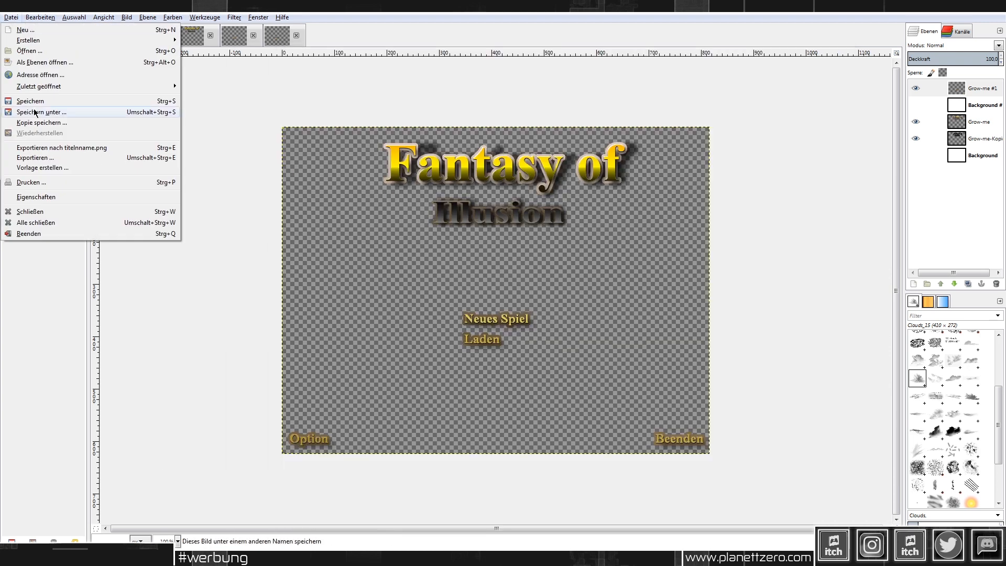
{"action": "left_click", "coordinate": [50, 158]}
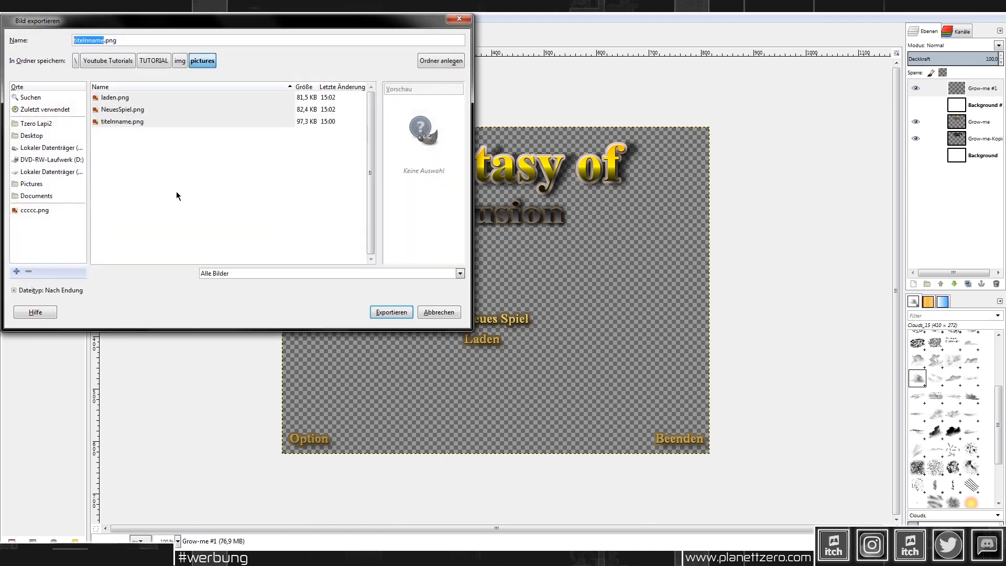
{"action": "type", "text": "Op"}
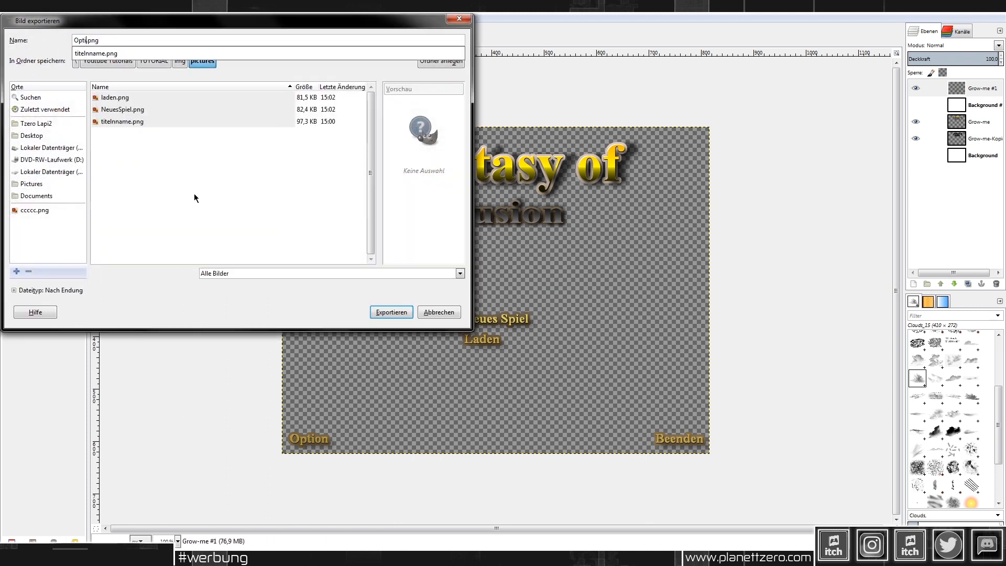
{"action": "type", "text": "tionbeeenden"}
{"action": "key", "text": "Return"}
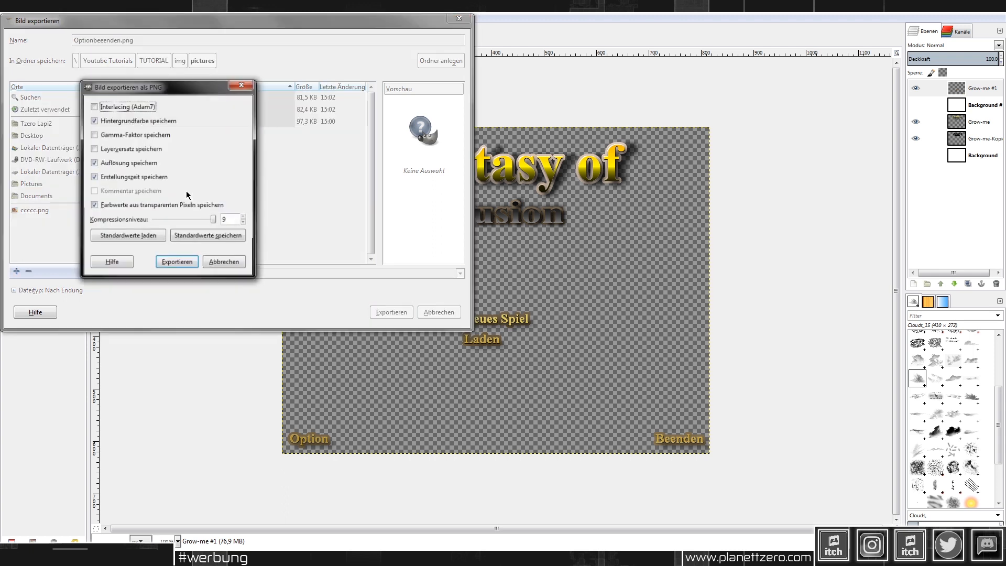
{"action": "left_click", "coordinate": [176, 262]}
{"action": "key", "text": "alt+Tab"}
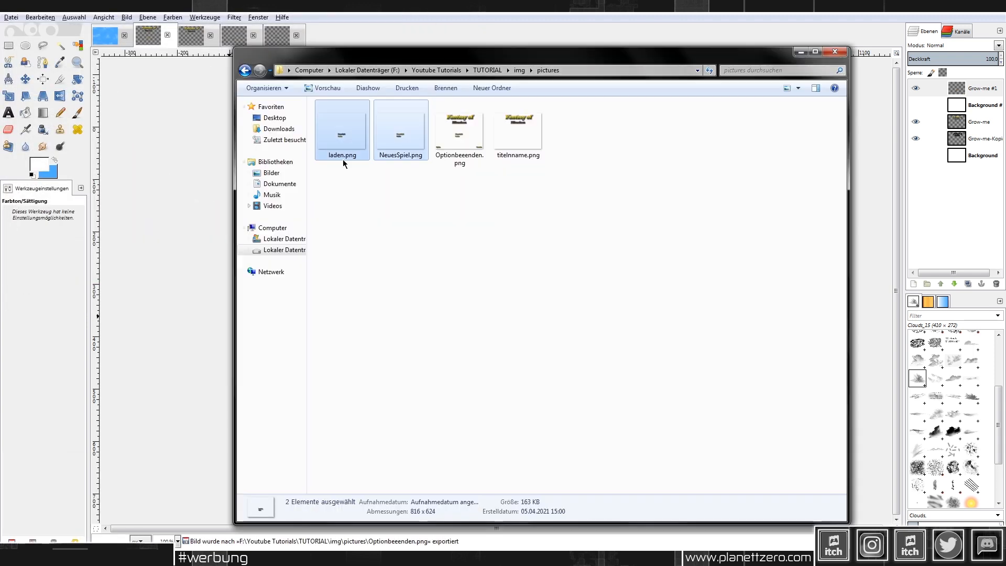
Step: Reopen Optionbeenden.png in GIMP from the pictures folder
{"action": "right_click", "coordinate": [471, 129]}
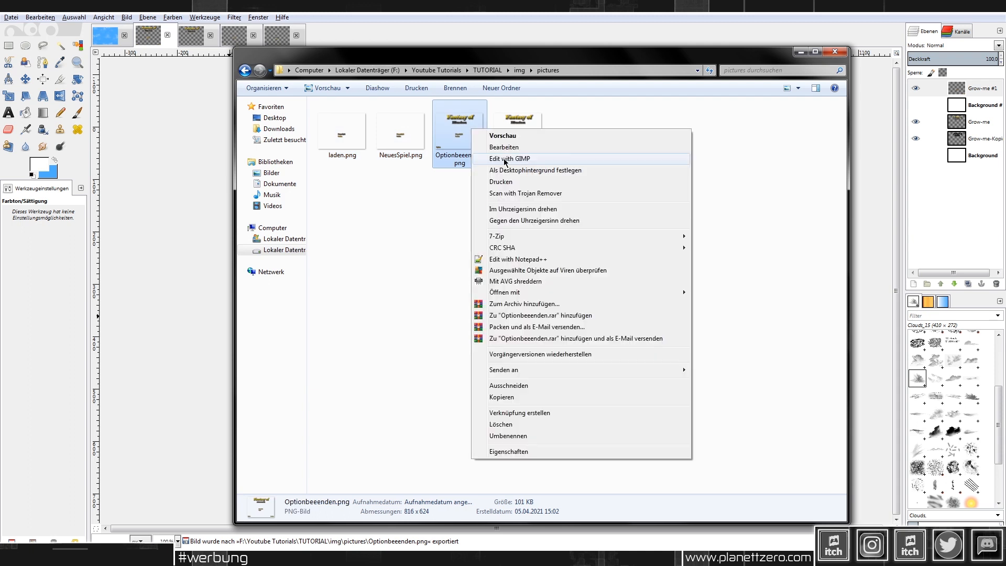
{"action": "left_click", "coordinate": [507, 159]}
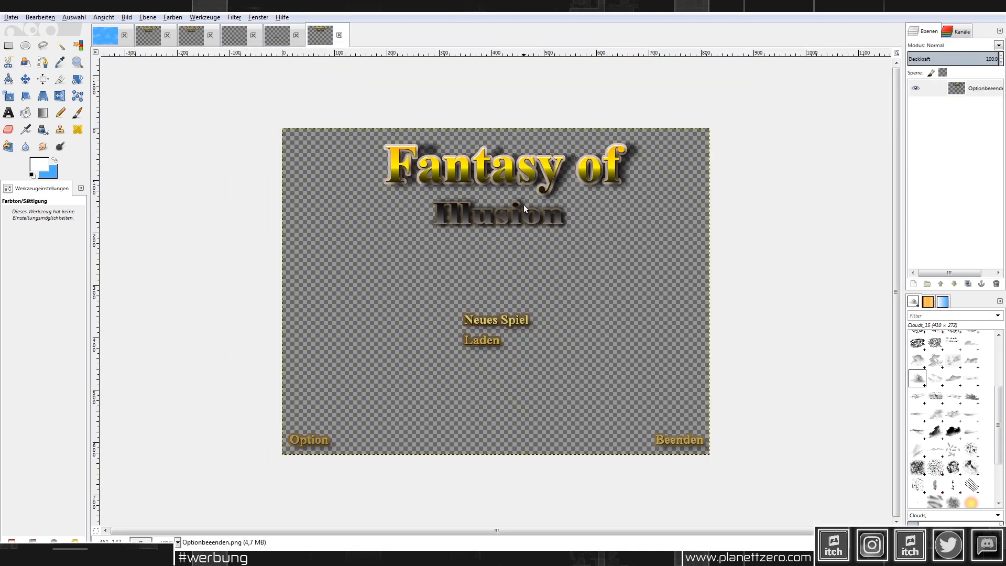
{"action": "left_click", "coordinate": [8, 45]}
Step: Delete the title and Neues Spiel/Laden texts from Optionbeenden.png
{"action": "left_click_drag", "start_coordinate": [349, 108], "coordinate": [684, 371]}
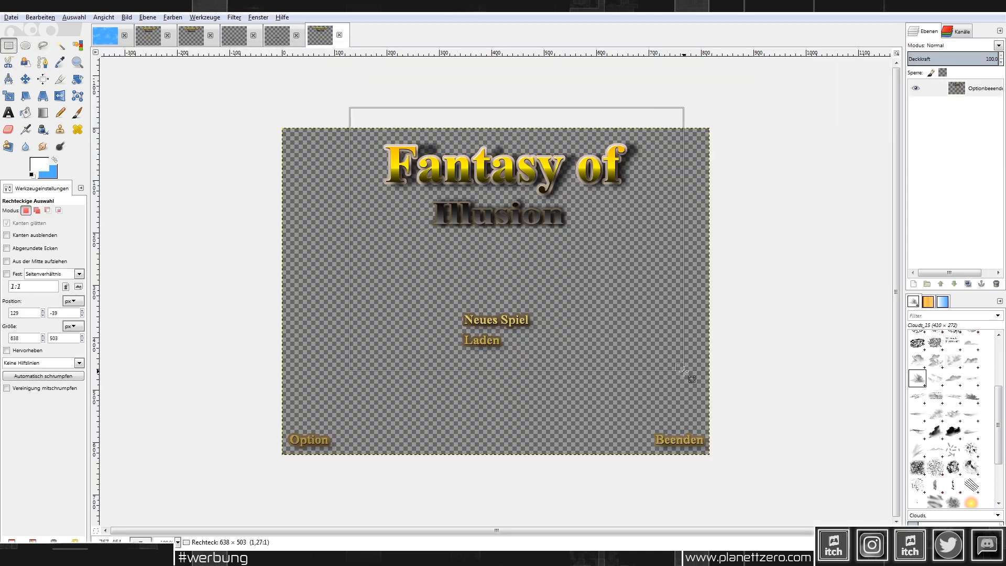
{"action": "key", "text": "Delete"}
{"action": "left_click", "coordinate": [797, 254]}
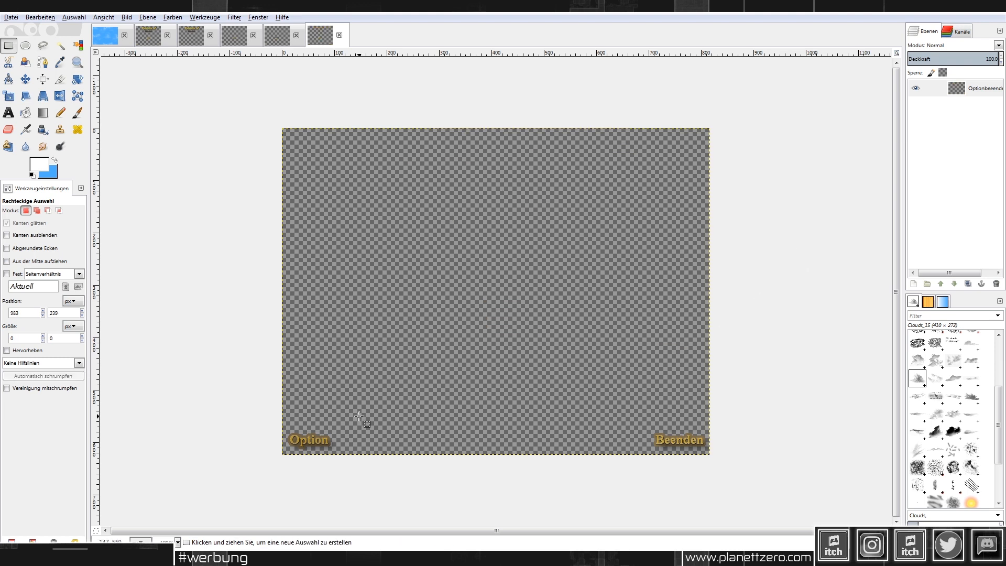
{"action": "scroll", "coordinate": [296, 455], "scroll_direction": "up", "scroll_amount": 2, "text": "ctrl"}
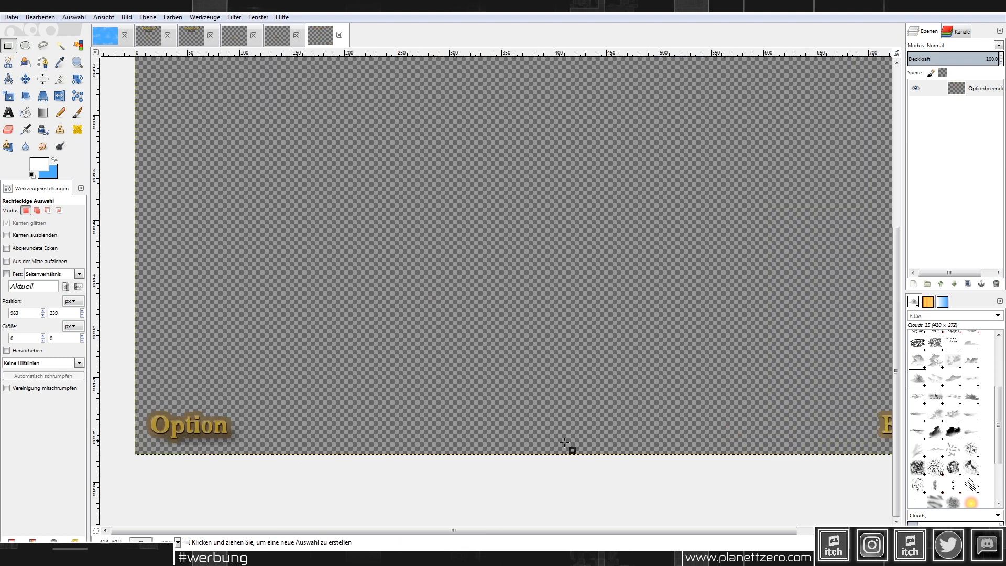
Step: Add a new transparent layer to the image
{"action": "right_click", "coordinate": [979, 89]}
{"action": "left_click", "coordinate": [955, 114]}
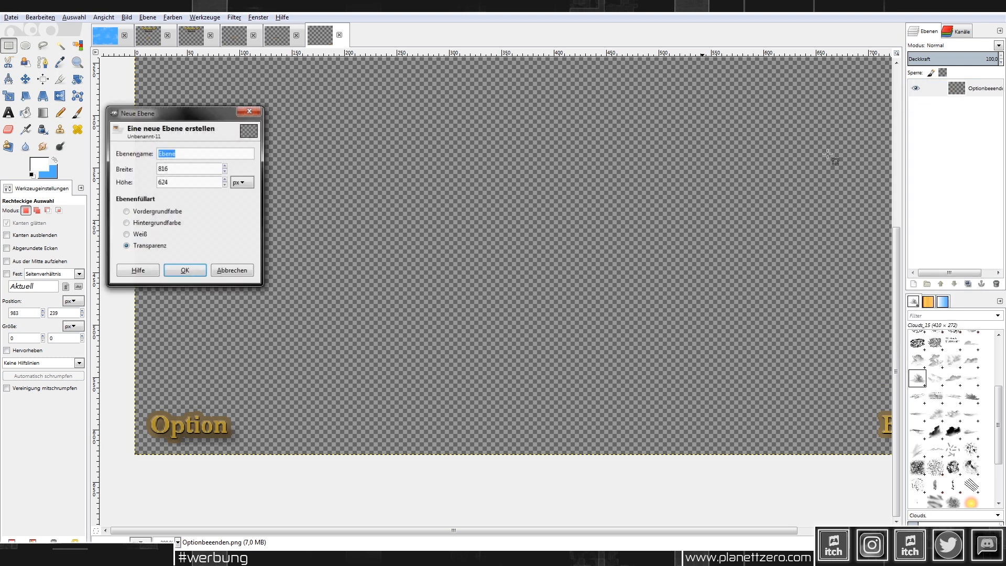
{"action": "left_click", "coordinate": [187, 268]}
{"action": "scroll", "coordinate": [600, 388], "scroll_direction": "down", "scroll_amount": 1, "text": "ctrl"}
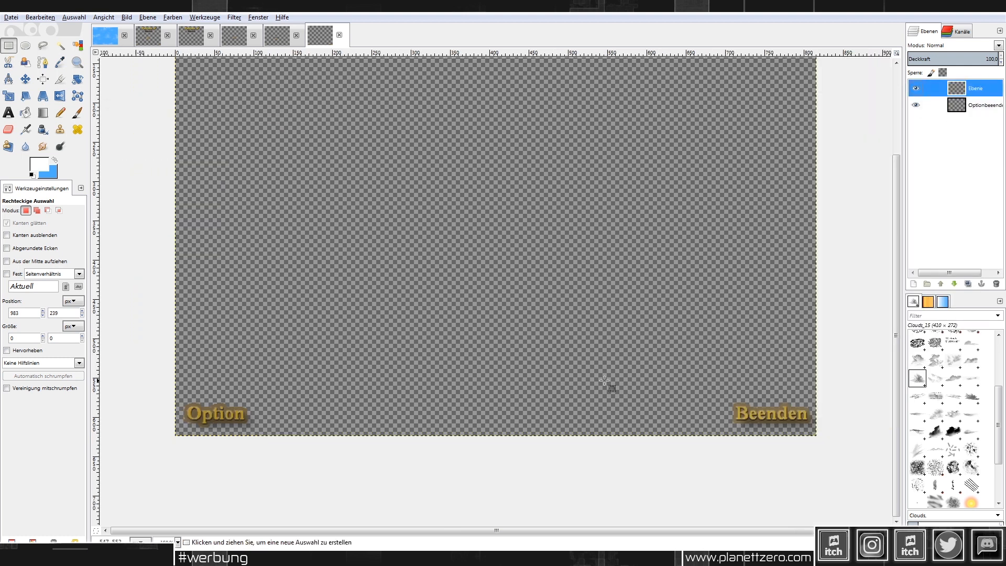
Step: Write '(Shift) (ESC)' above the Option label and merge the text layer down
{"action": "key", "text": "t"}
{"action": "scroll", "coordinate": [230, 402], "scroll_direction": "up", "scroll_amount": 1, "text": "ctrl"}
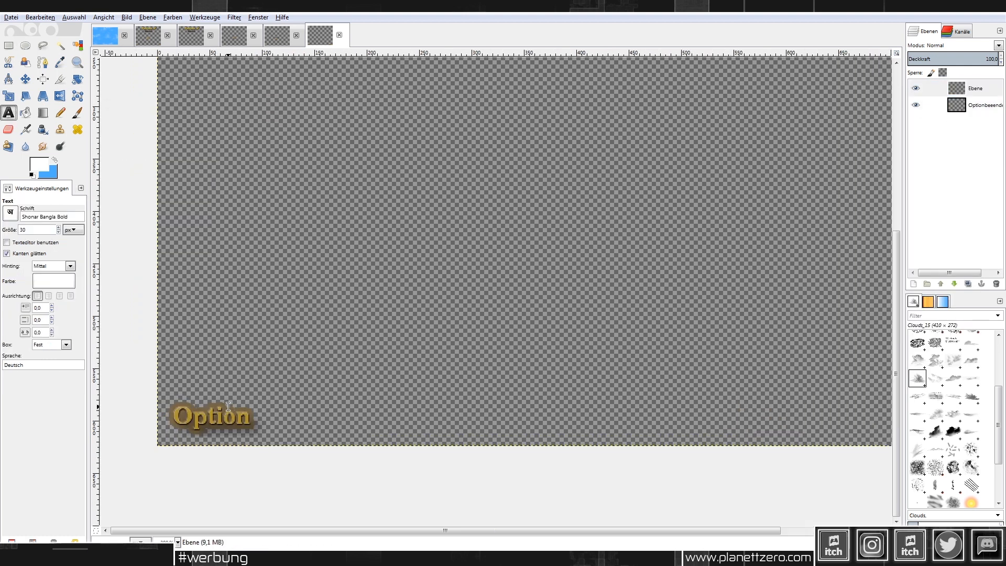
{"action": "left_click_drag", "start_coordinate": [231, 314], "coordinate": [462, 369]}
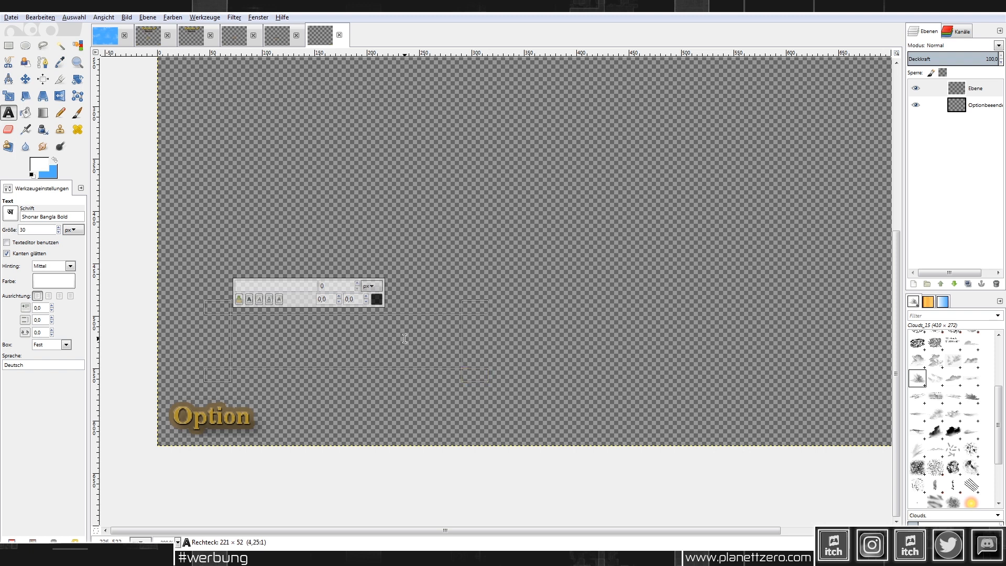
{"action": "type", "text": "S"}
{"action": "type", "text": "("}
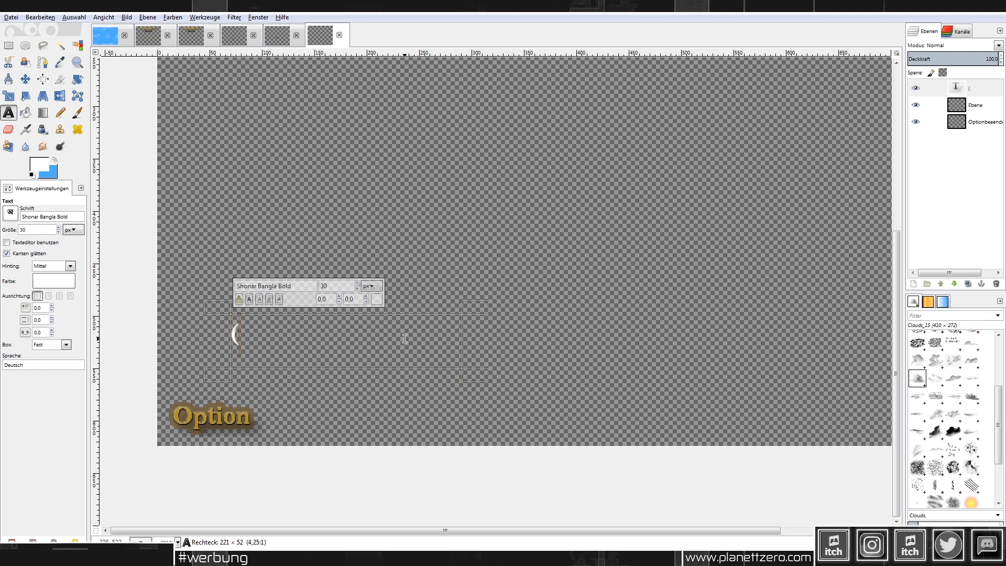
{"action": "type", "text": "Shift"}
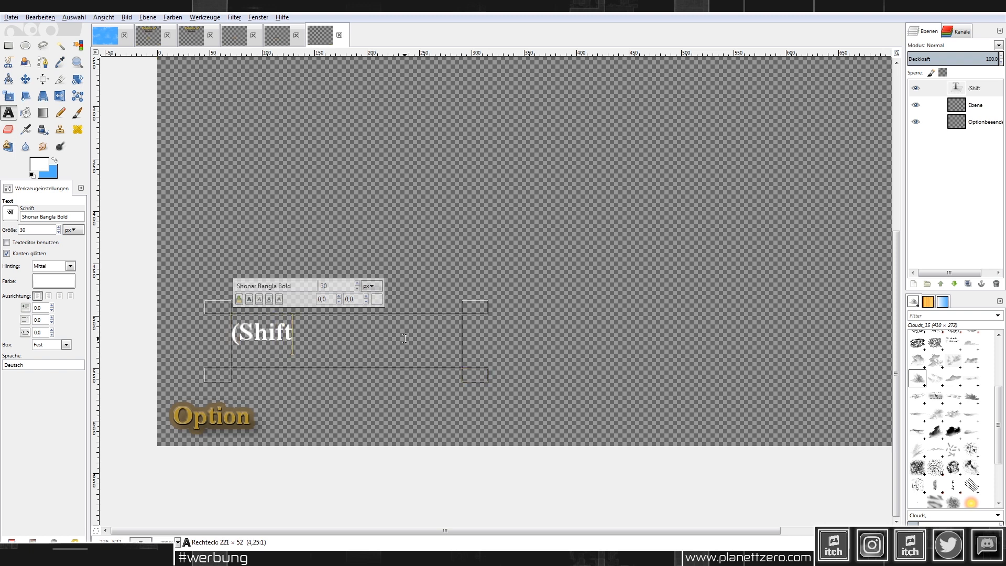
{"action": "type", "text": ")  (ESC)"}
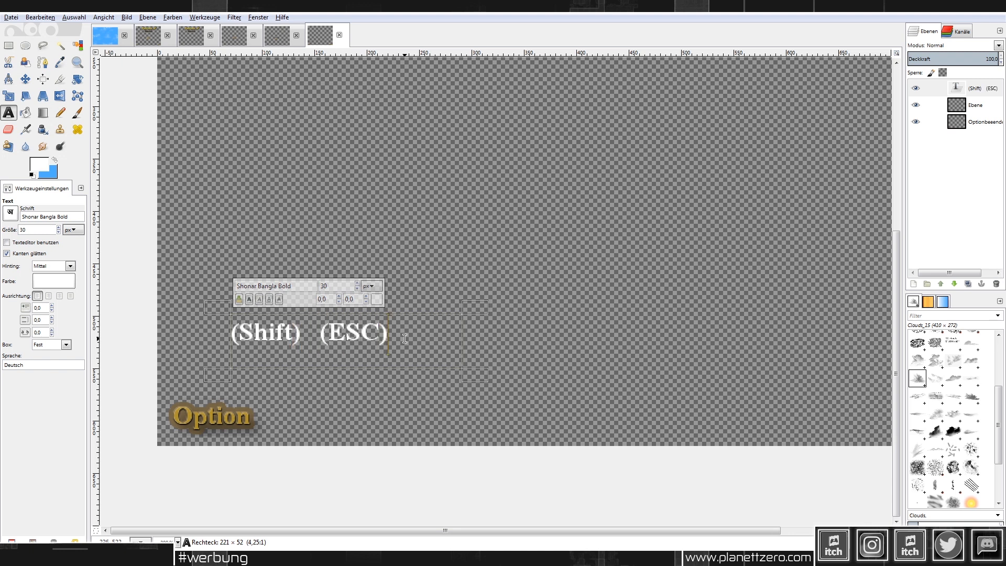
{"action": "right_click", "coordinate": [917, 88]}
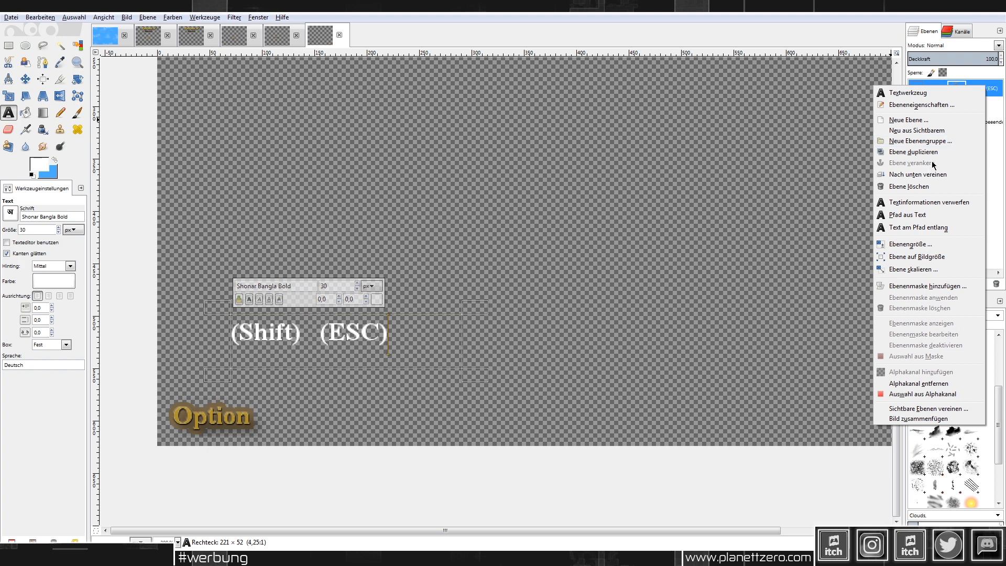
{"action": "left_click", "coordinate": [919, 174]}
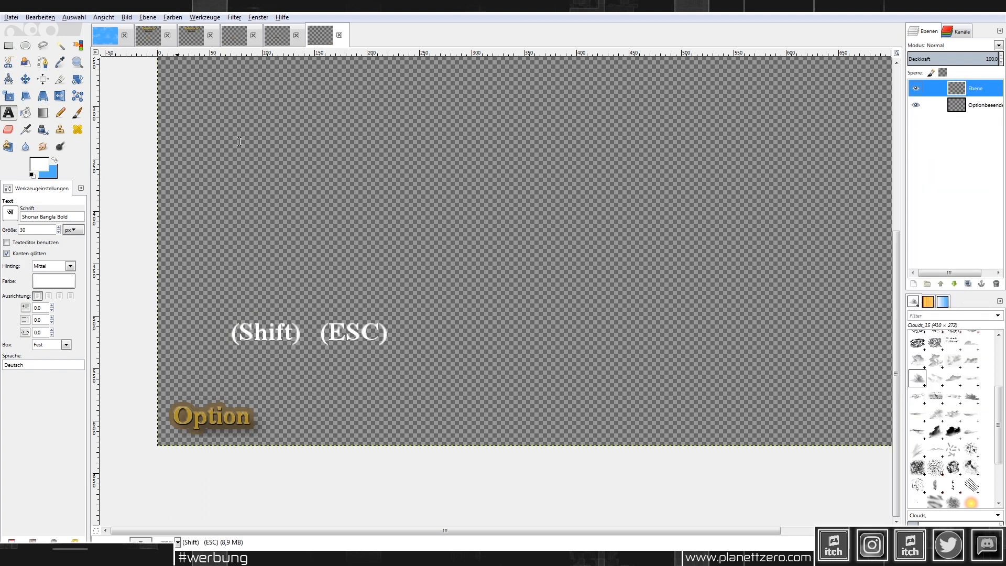
{"action": "left_click", "coordinate": [9, 45]}
{"action": "scroll", "coordinate": [269, 352], "scroll_direction": "up", "scroll_amount": 1, "text": "ctrl"}
Step: Copy the white (Shift) (ESC) text and paste it onto a new layer, Ebene #1
{"action": "left_click_drag", "start_coordinate": [171, 283], "coordinate": [461, 344]}
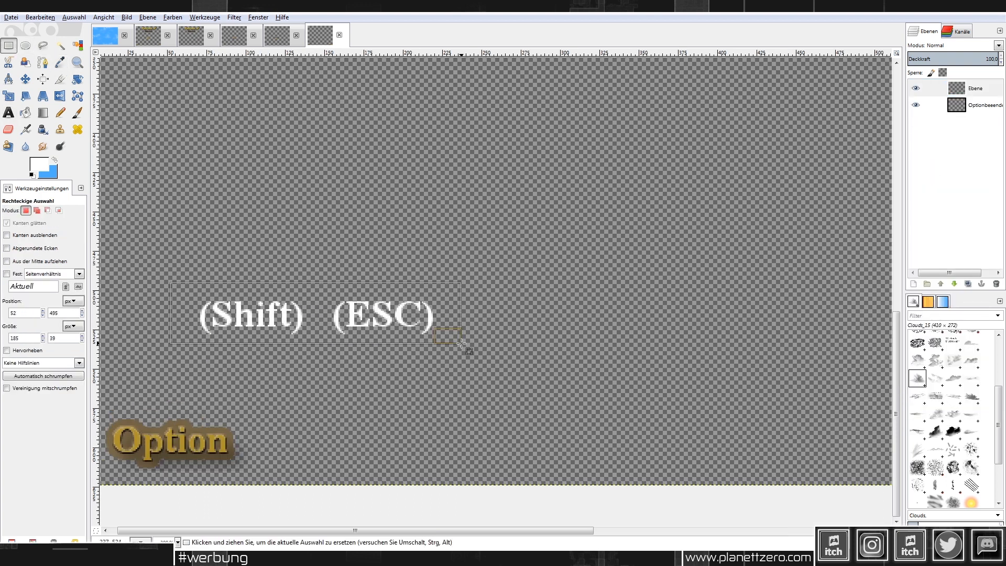
{"action": "key", "text": "ctrl+c"}
{"action": "right_click", "coordinate": [976, 92]}
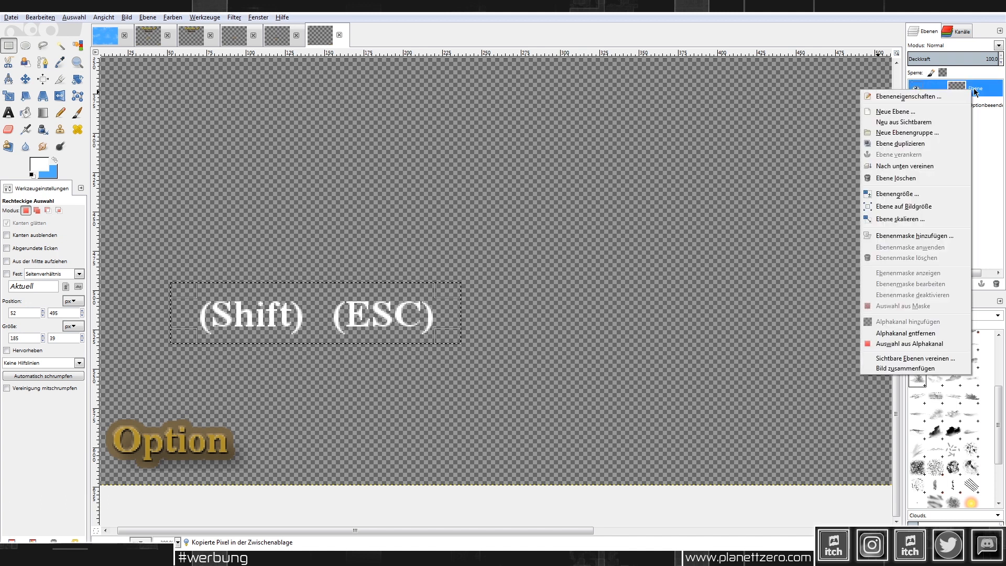
{"action": "left_click", "coordinate": [895, 111]}
{"action": "left_click", "coordinate": [197, 285]}
{"action": "key", "text": "ctrl+v"}
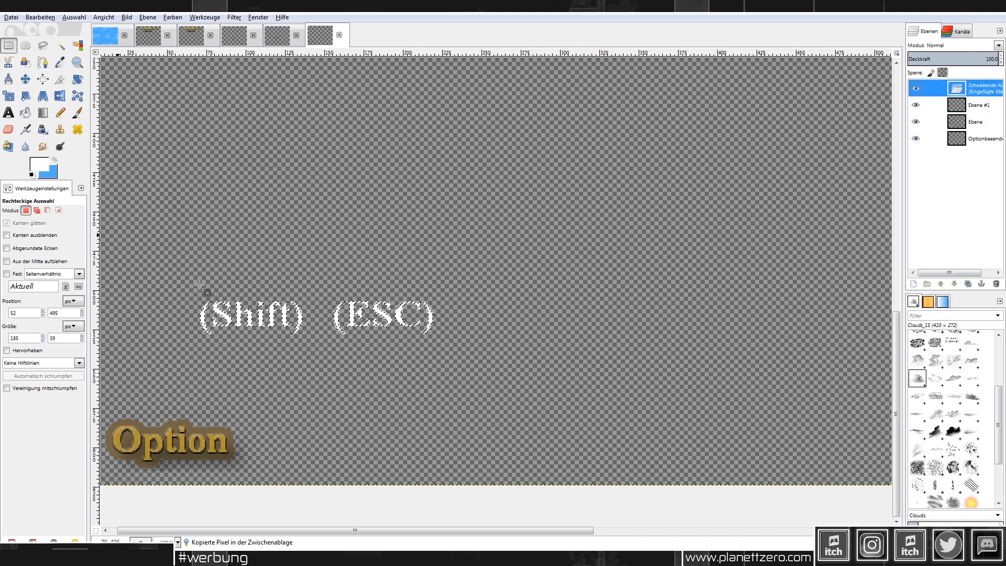
Step: Darken the pasted text with Brightness -127 and Contrast 127, applied twice
{"action": "left_click", "coordinate": [173, 17]}
{"action": "left_click", "coordinate": [210, 67]}
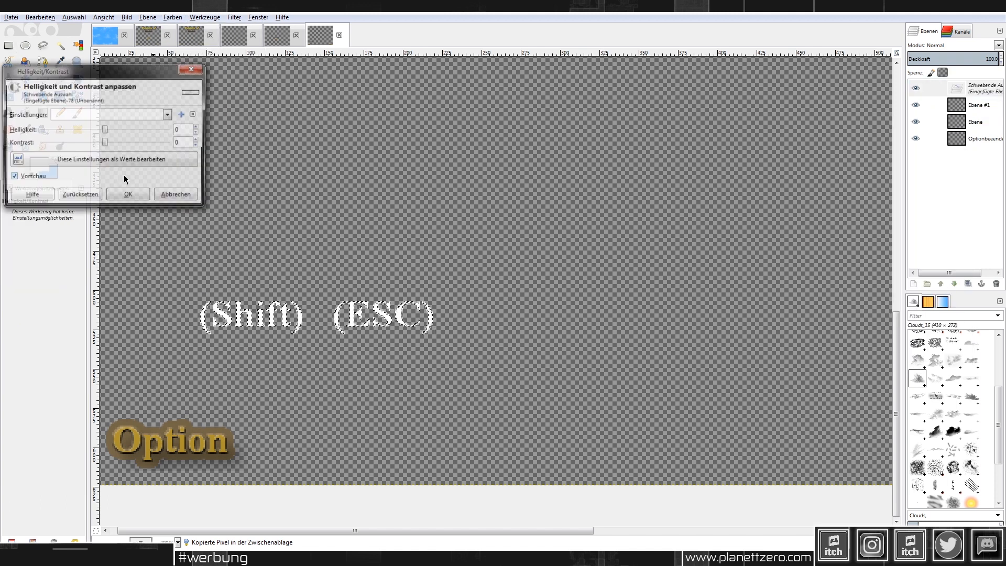
{"action": "left_click_drag", "start_coordinate": [105, 128], "coordinate": [6, 131]}
{"action": "left_click_drag", "start_coordinate": [114, 146], "coordinate": [225, 140]}
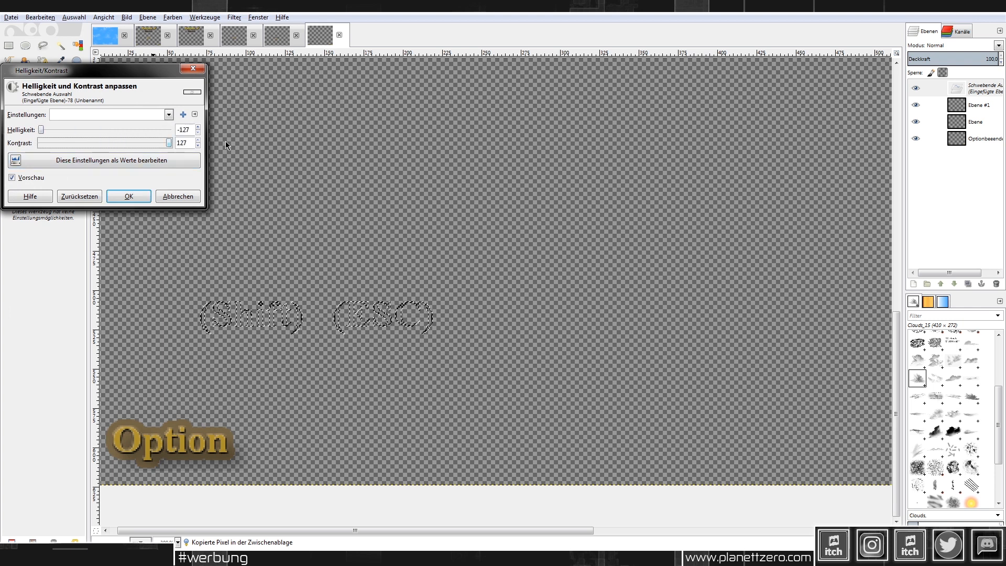
{"action": "left_click", "coordinate": [129, 196]}
{"action": "left_click", "coordinate": [174, 18]}
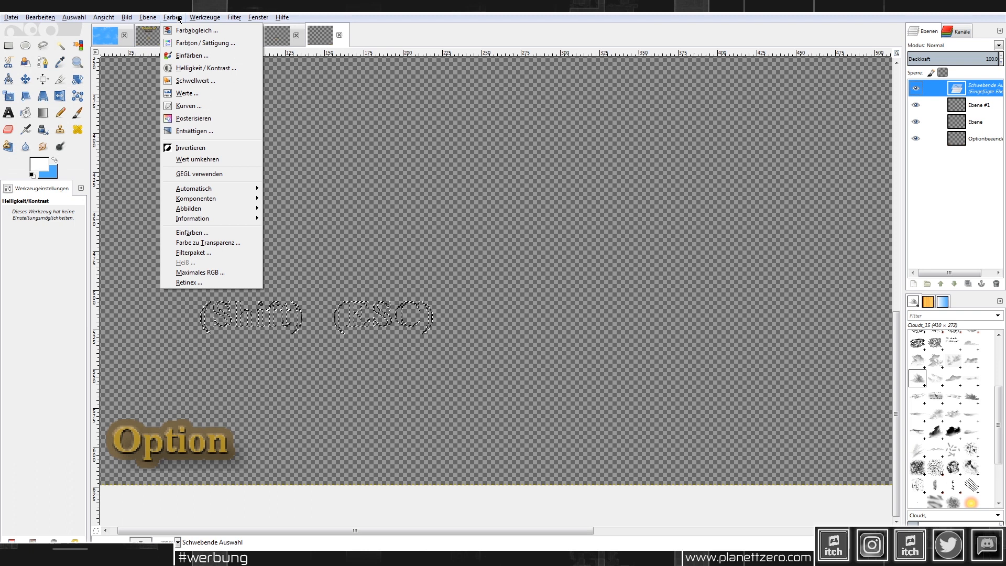
{"action": "left_click", "coordinate": [200, 69]}
{"action": "left_click_drag", "start_coordinate": [105, 130], "coordinate": [31, 128]}
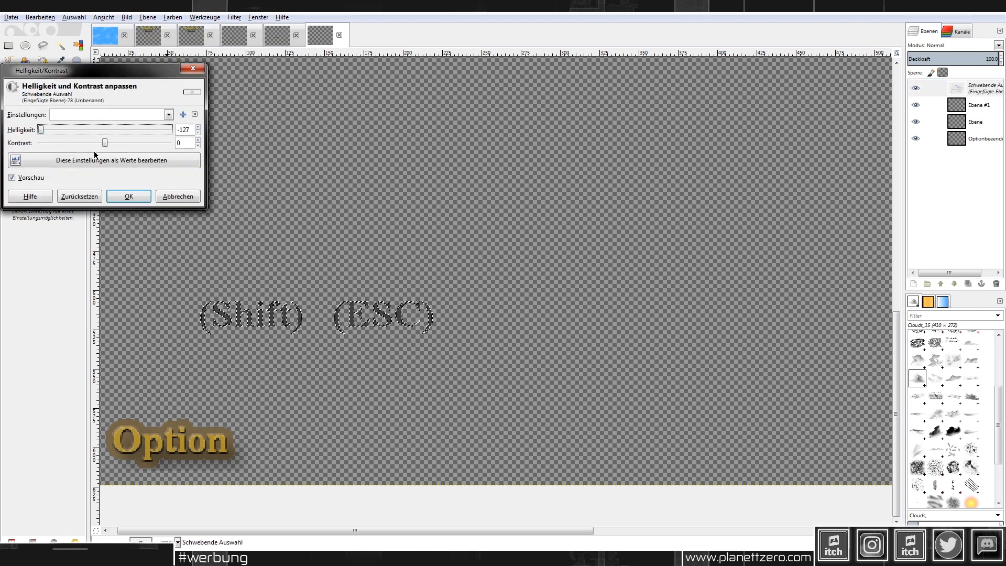
{"action": "left_click", "coordinate": [149, 195]}
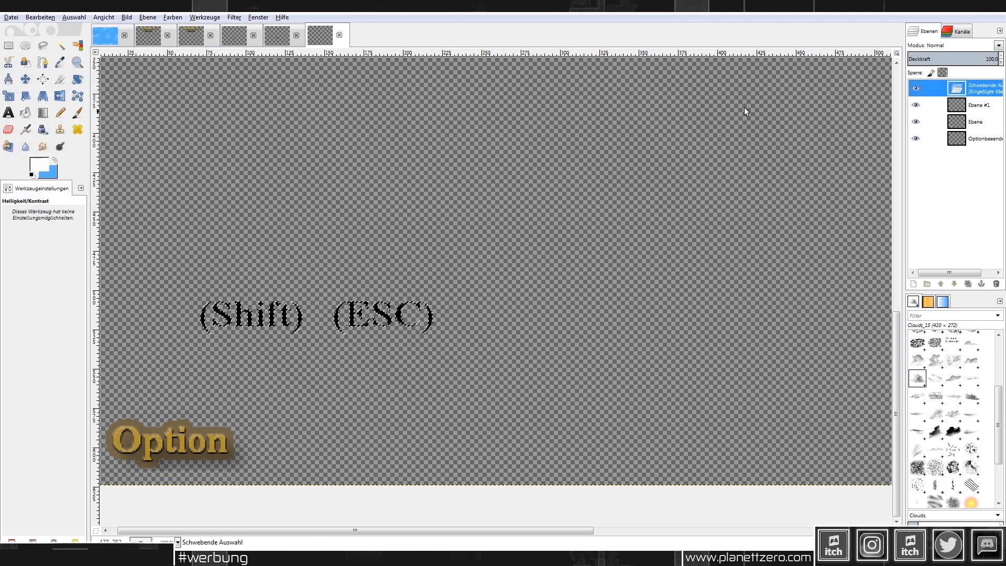
Step: Anchor the dark text into Ebene #1 and move that layer beneath the white text layer
{"action": "left_click", "coordinate": [8, 46]}
{"action": "left_click", "coordinate": [478, 200]}
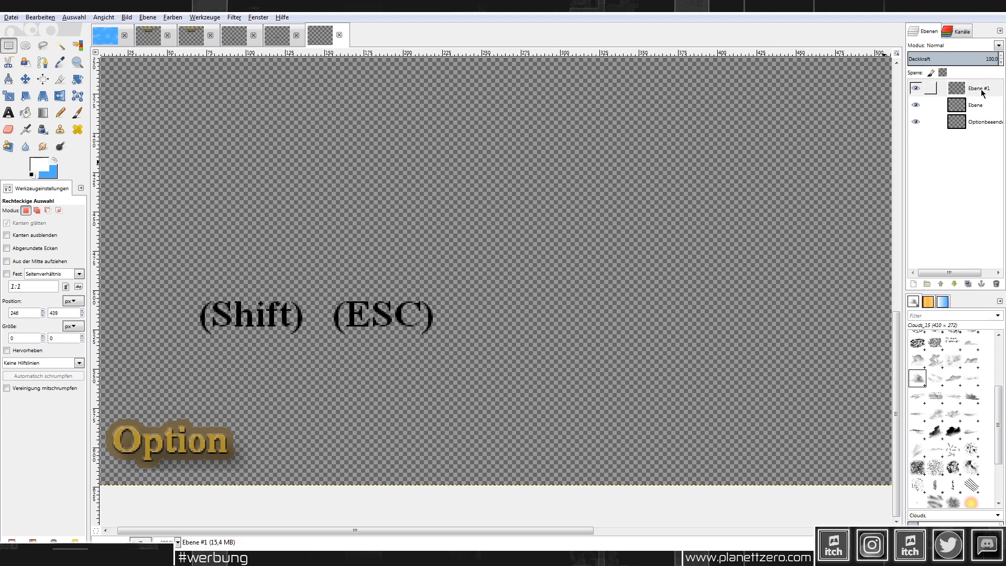
{"action": "left_click_drag", "start_coordinate": [982, 93], "coordinate": [980, 109]}
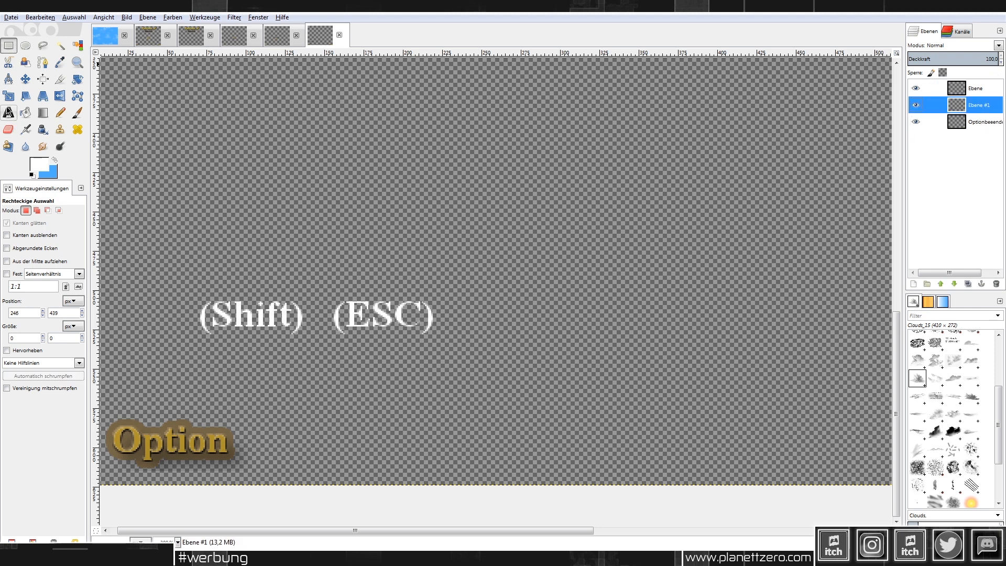
Step: Offset the white (Shift) (ESC) text slightly so the dark shadow shows, then anchor it
{"action": "left_click_drag", "start_coordinate": [169, 259], "coordinate": [505, 386]}
{"action": "key", "text": "ctrl+x"}
{"action": "key", "text": "ctrl+v"}
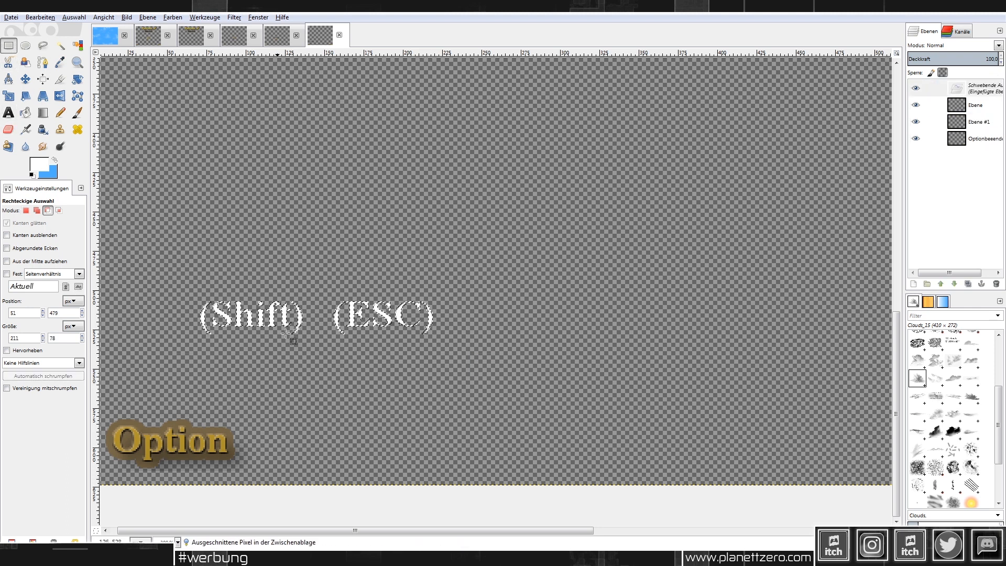
{"action": "scroll", "coordinate": [287, 336], "scroll_direction": "up", "scroll_amount": 3, "text": "ctrl"}
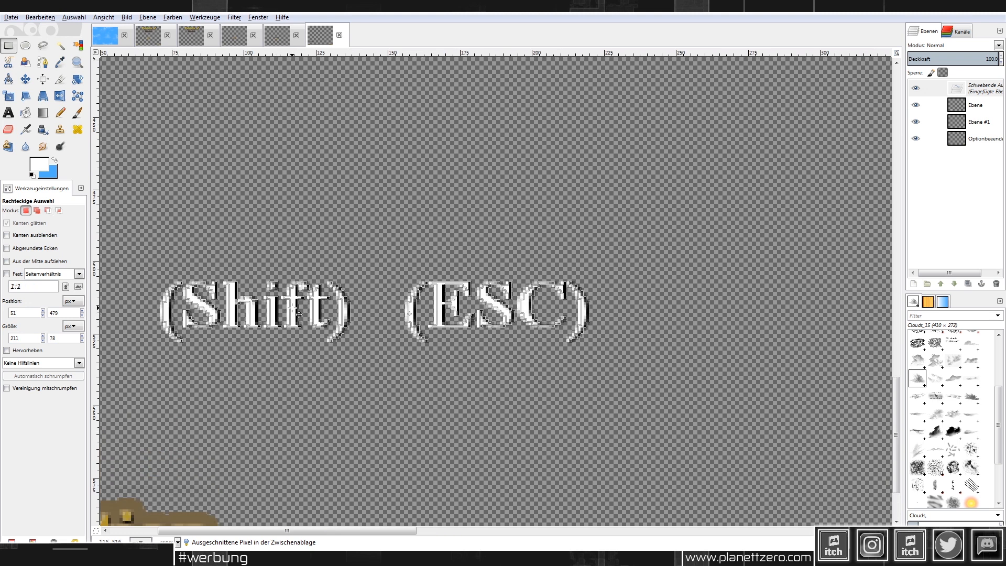
{"action": "left_click_drag", "start_coordinate": [298, 313], "coordinate": [301, 313]}
{"action": "left_click", "coordinate": [419, 215]}
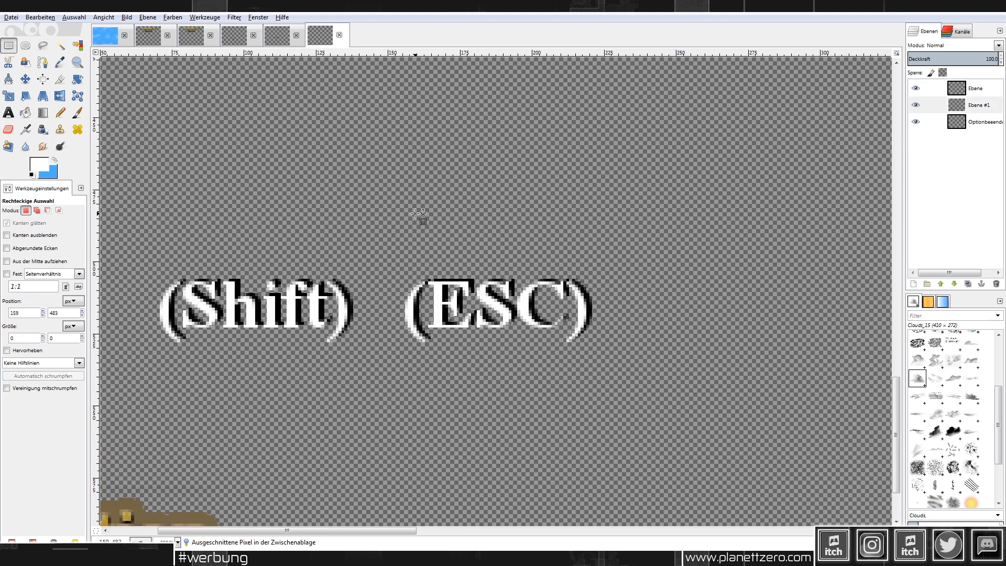
Step: Merge the white text down onto the shadow layer and cut out (Shift) as a floating piece
{"action": "right_click", "coordinate": [924, 90]}
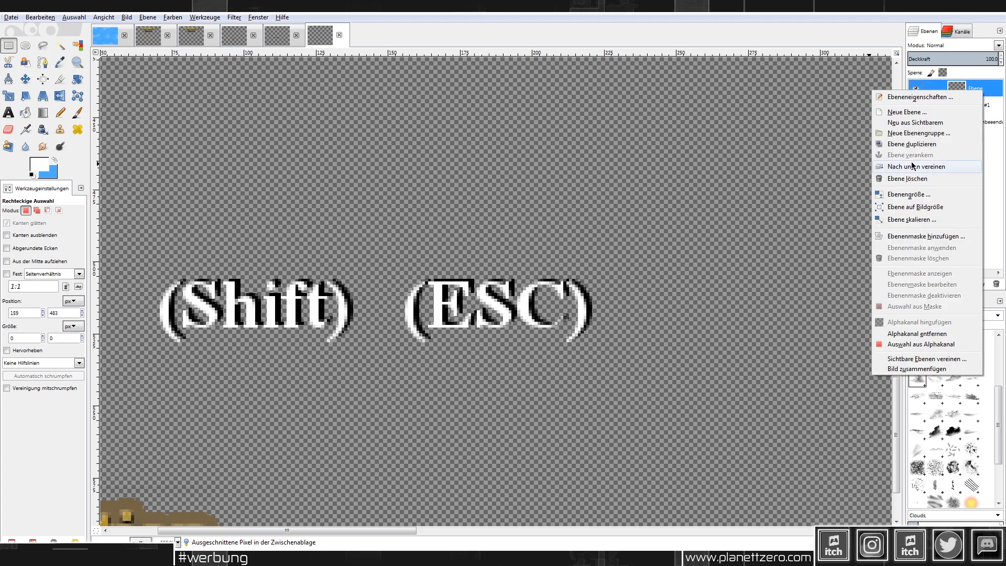
{"action": "left_click", "coordinate": [922, 166]}
{"action": "scroll", "coordinate": [362, 297], "scroll_direction": "down", "scroll_amount": 2, "text": "ctrl"}
{"action": "left_click_drag", "start_coordinate": [221, 275], "coordinate": [359, 444]}
{"action": "key", "text": "ctrl+x"}
{"action": "key", "text": "ctrl+v"}
Step: Place (Shift) beside Option and (ESC) just left of Beenden, then anchor
{"action": "left_click_drag", "start_coordinate": [452, 384], "coordinate": [490, 402]}
{"action": "left_click_drag", "start_coordinate": [354, 264], "coordinate": [512, 329]}
{"action": "key", "text": "ctrl+x"}
{"action": "key", "text": "ctrl+v"}
{"action": "scroll", "coordinate": [618, 377], "scroll_direction": "down", "scroll_amount": 2, "text": "ctrl"}
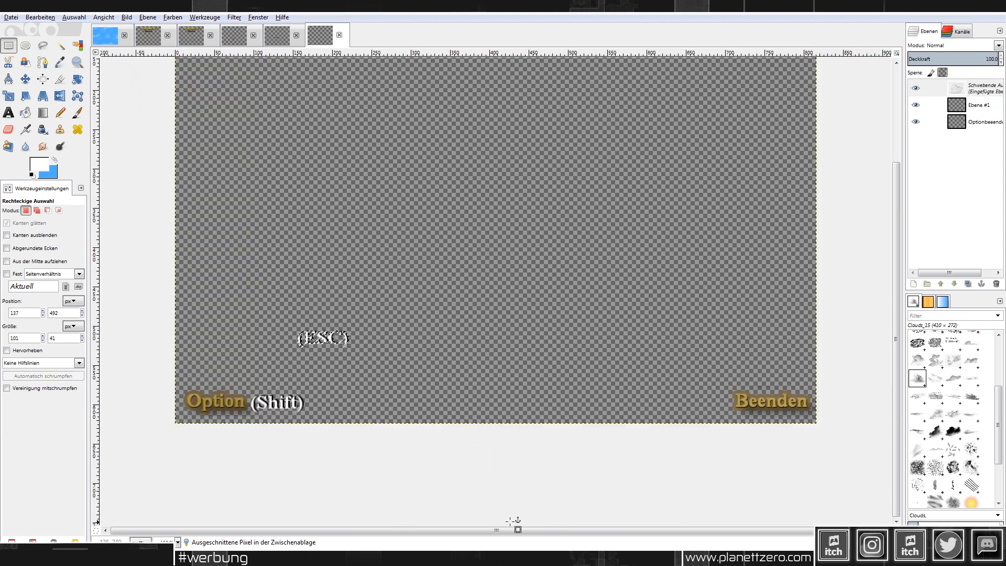
{"action": "left_click_drag", "start_coordinate": [331, 350], "coordinate": [713, 405]}
{"action": "left_click", "coordinate": [737, 357]}
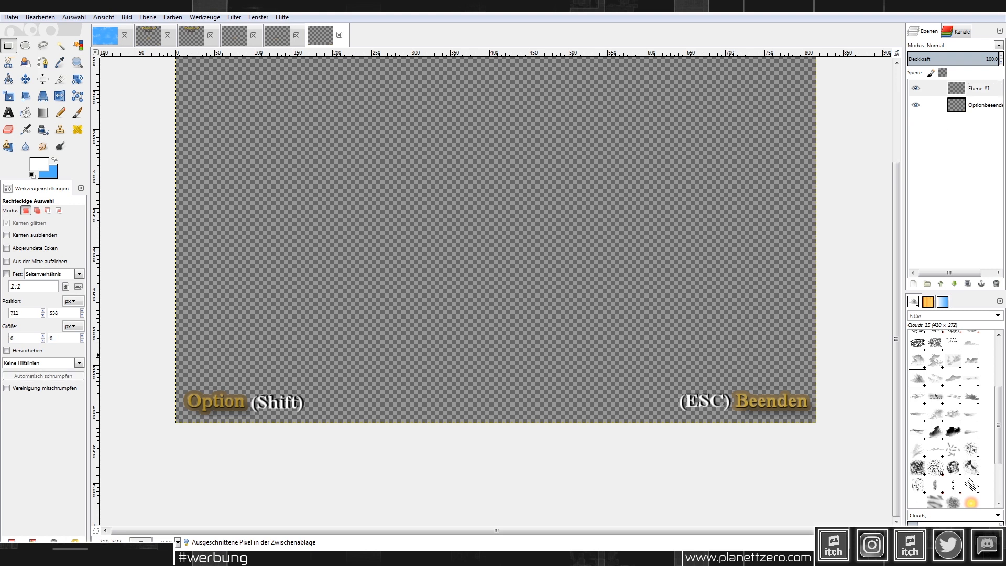
Step: Overwrite Optionbeenden.png with the edited image and return to RPG Maker MV
{"action": "left_click", "coordinate": [4, 17]}
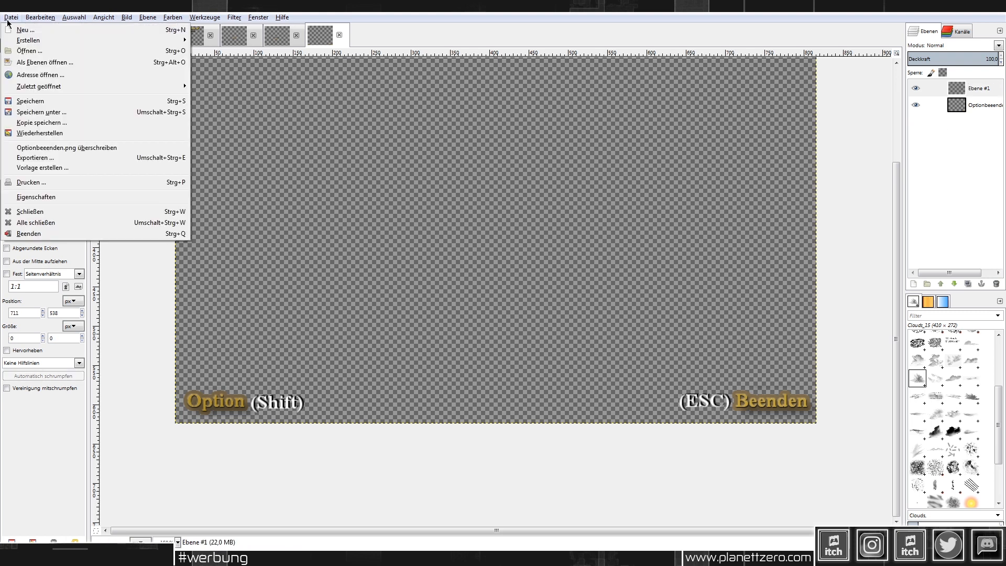
{"action": "left_click", "coordinate": [92, 148]}
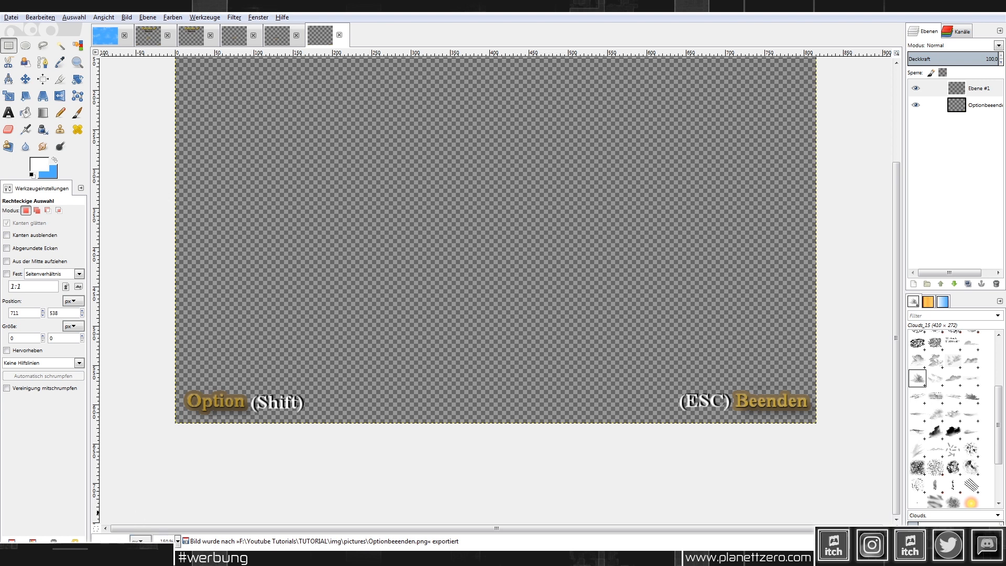
{"action": "mouse_move", "coordinate": [70, 547]}
{"action": "left_click", "coordinate": [111, 530]}
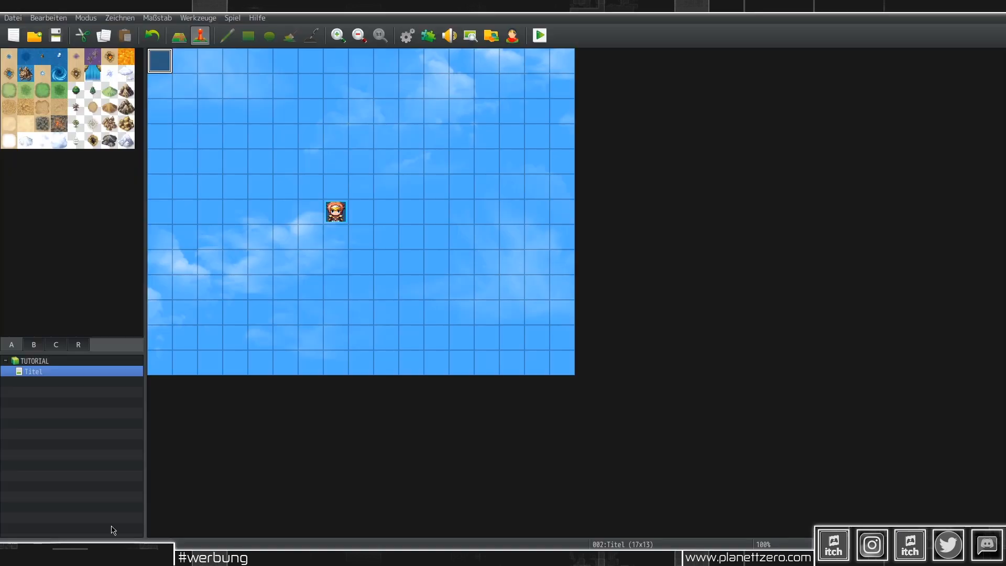
Step: Keep titelnname as the picture in the title event's Show Picture #10 command
{"action": "double_click", "coordinate": [159, 61]}
{"action": "double_click", "coordinate": [481, 166]}
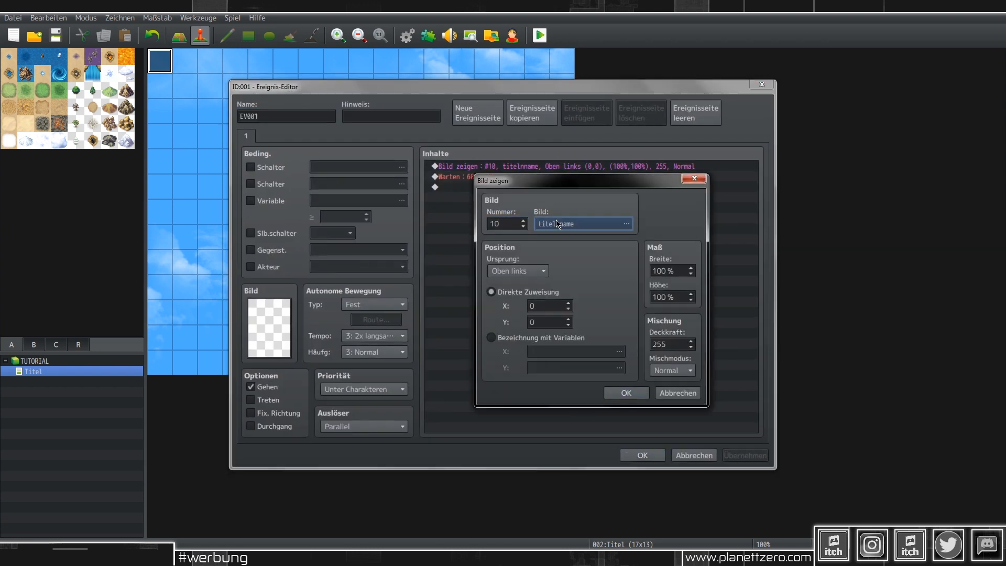
{"action": "left_click", "coordinate": [576, 221]}
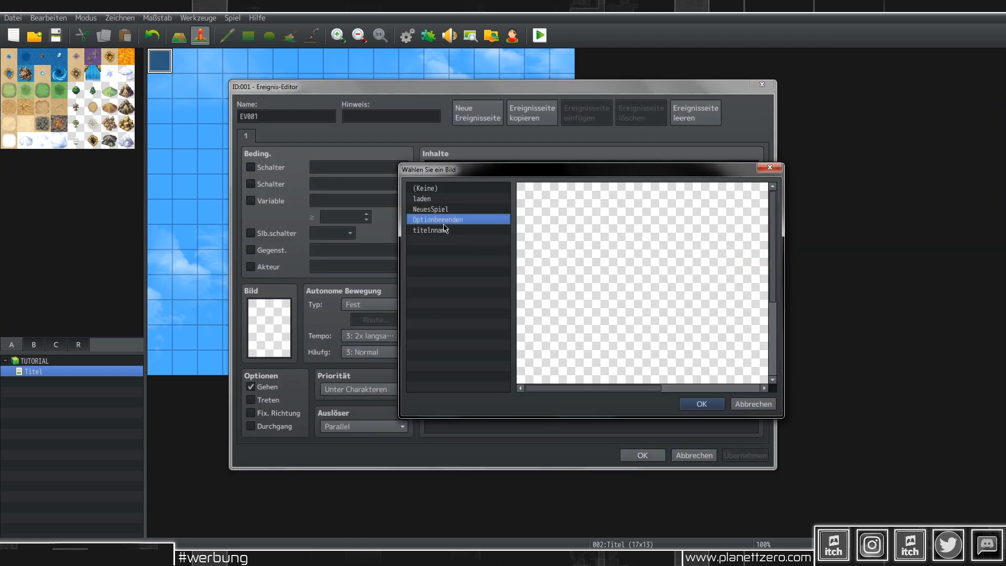
{"action": "left_click", "coordinate": [702, 403]}
{"action": "left_click", "coordinate": [626, 393]}
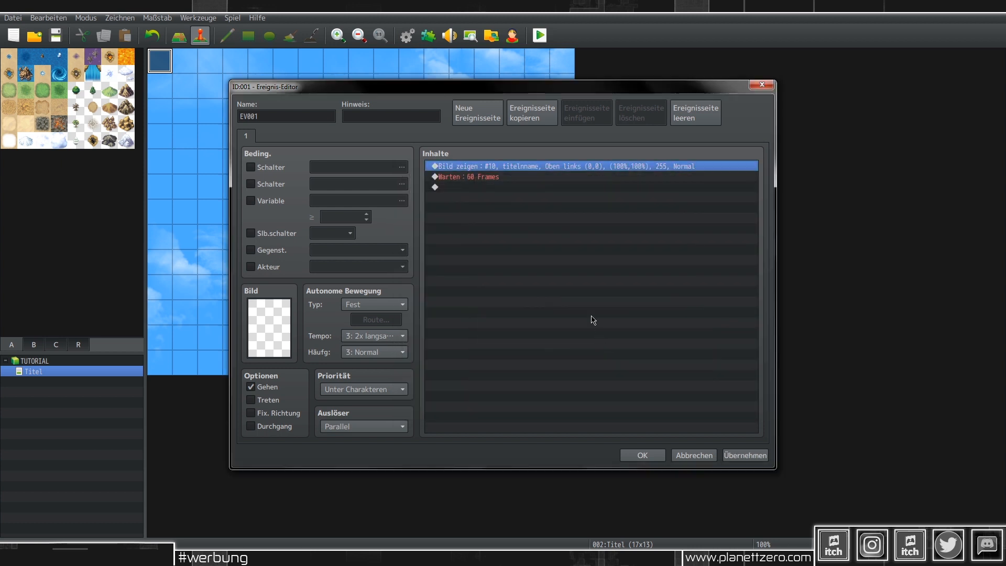
Step: Duplicate the command as Show Picture #11 using the NeuesSpiel image
{"action": "key", "text": "ctrl+v"}
{"action": "key", "text": "space"}
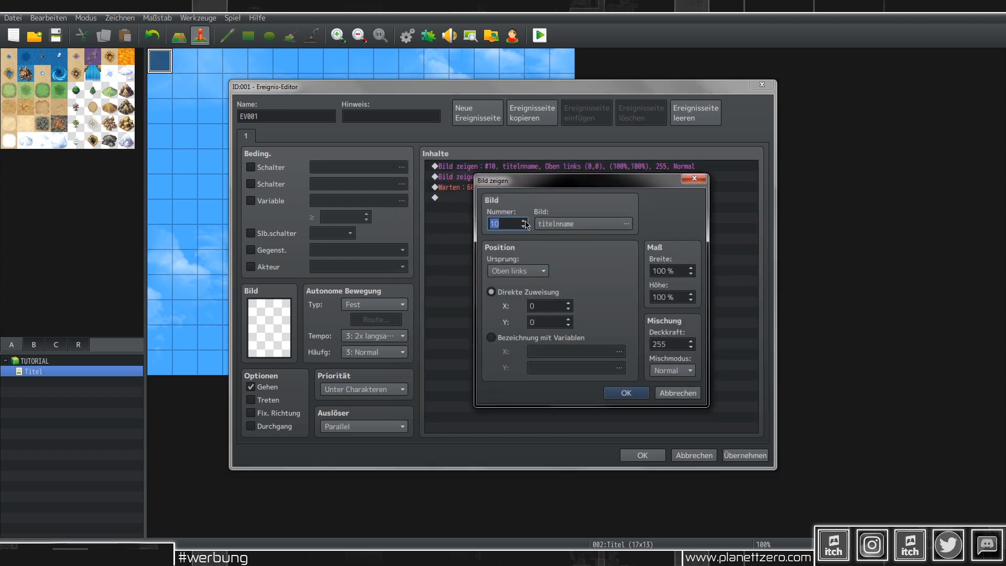
{"action": "left_click", "coordinate": [569, 224]}
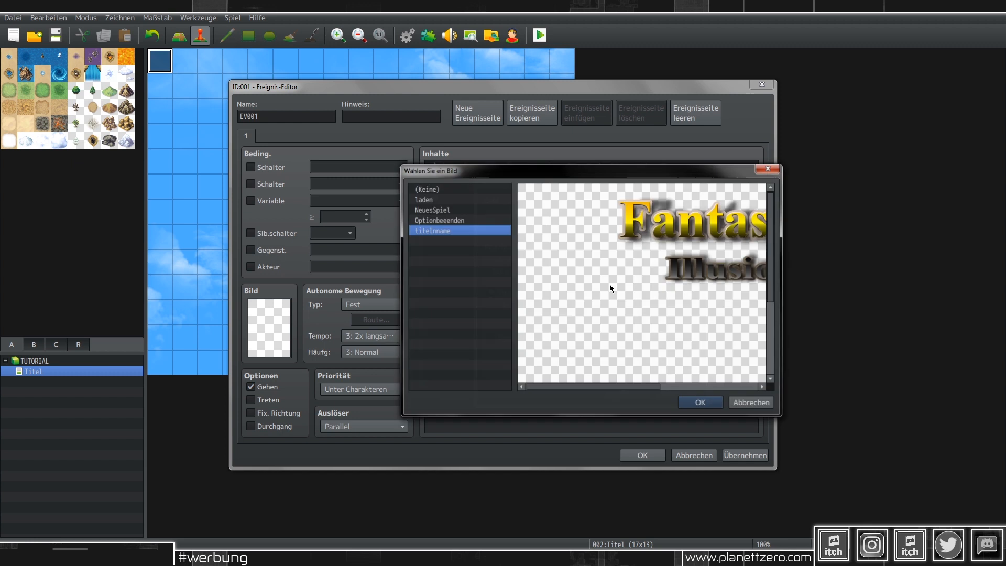
{"action": "left_click", "coordinate": [431, 209]}
{"action": "left_click", "coordinate": [701, 403]}
{"action": "left_click", "coordinate": [627, 393]}
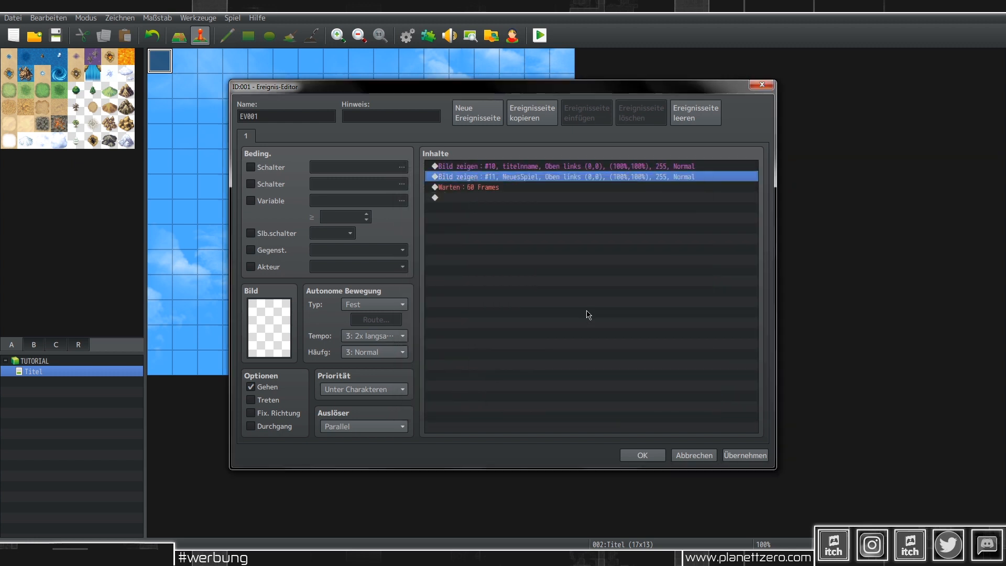
Step: Discard an extra copied picture command after trying the laden image
{"action": "key", "text": "space"}
{"action": "left_click", "coordinate": [559, 219]}
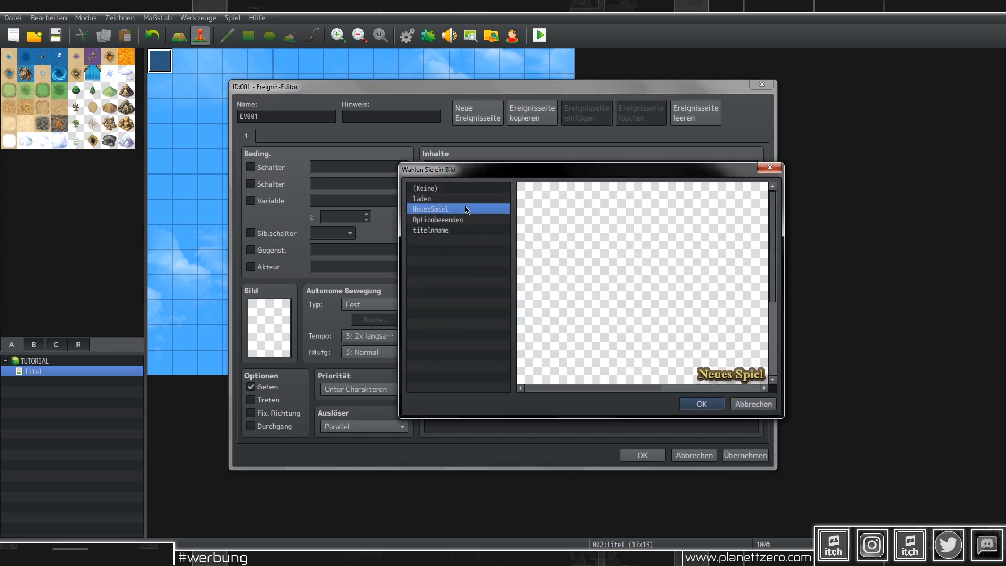
{"action": "double_click", "coordinate": [460, 202]}
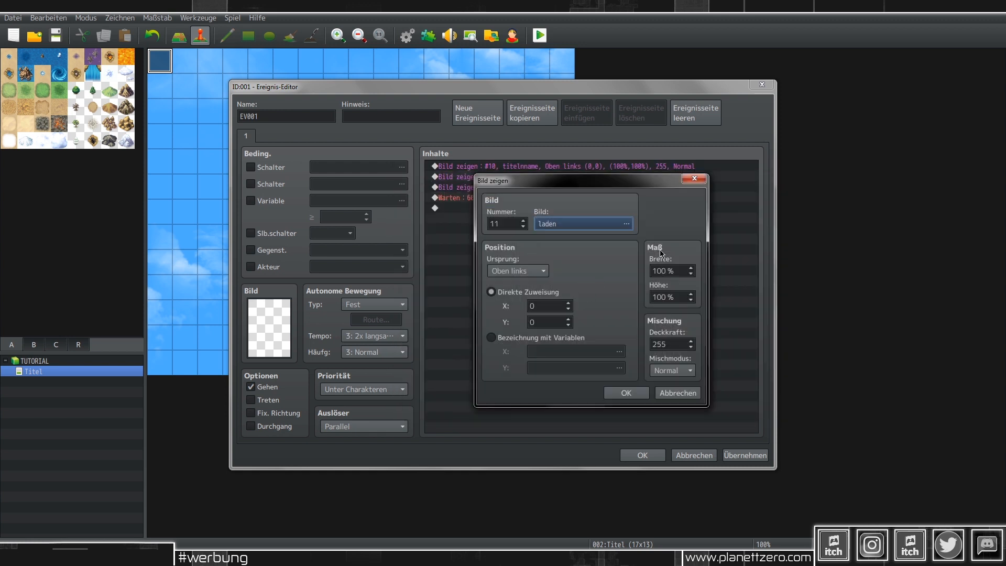
{"action": "left_click", "coordinate": [702, 180]}
{"action": "key", "text": "Delete"}
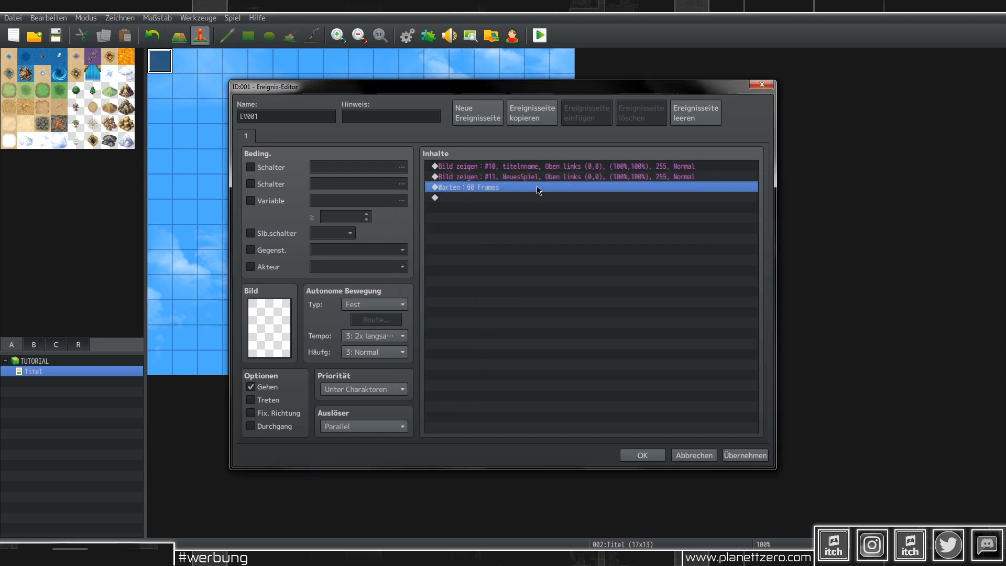
{"action": "double_click", "coordinate": [537, 187]}
{"action": "left_click", "coordinate": [718, 117]}
Step: Set the copied command to picture #12 Optionbeenden, save the event and start a playtest
{"action": "key", "text": "Return"}
{"action": "left_click", "coordinate": [566, 224]}
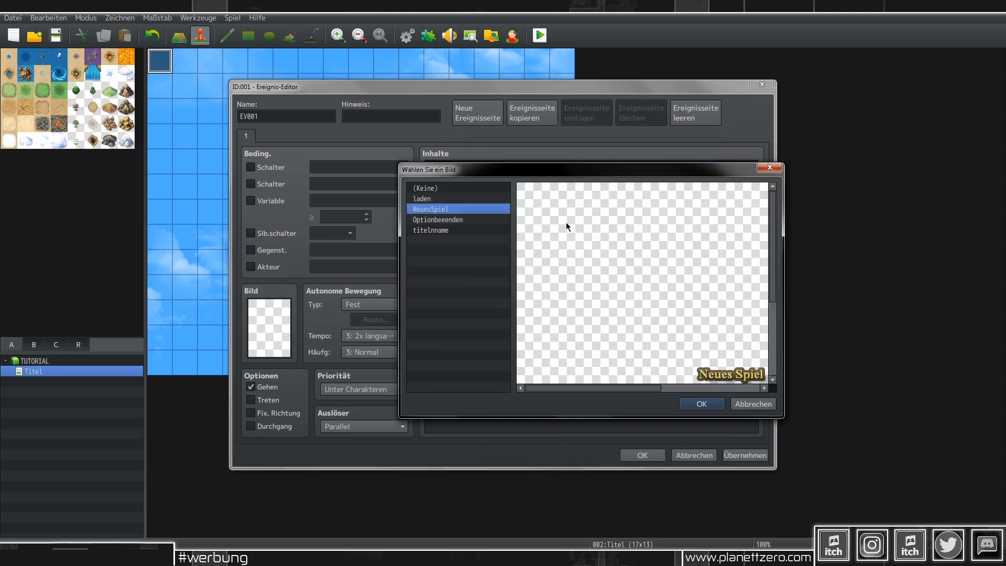
{"action": "left_click", "coordinate": [439, 220]}
{"action": "left_click", "coordinate": [702, 403]}
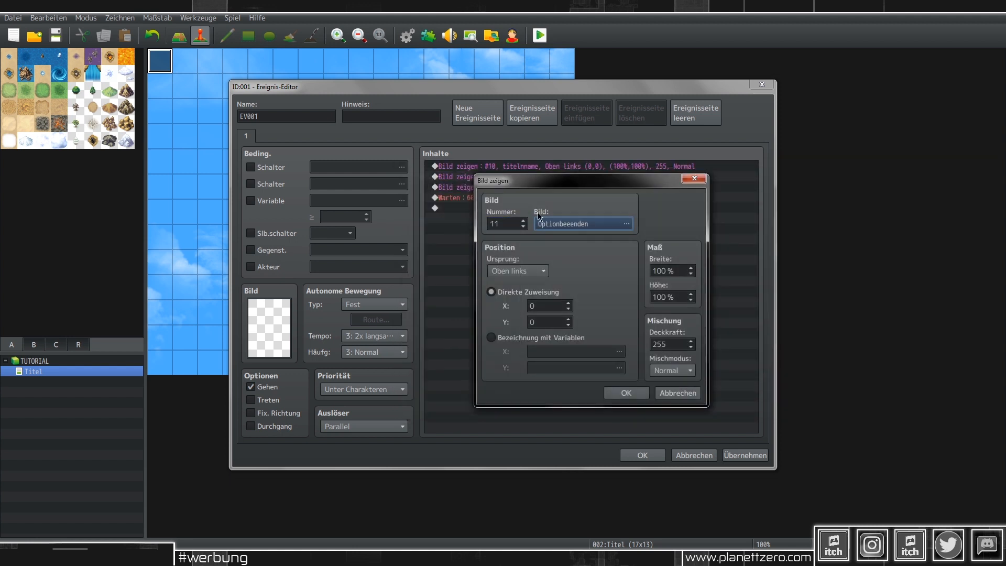
{"action": "left_click", "coordinate": [626, 393]}
{"action": "left_click", "coordinate": [745, 454]}
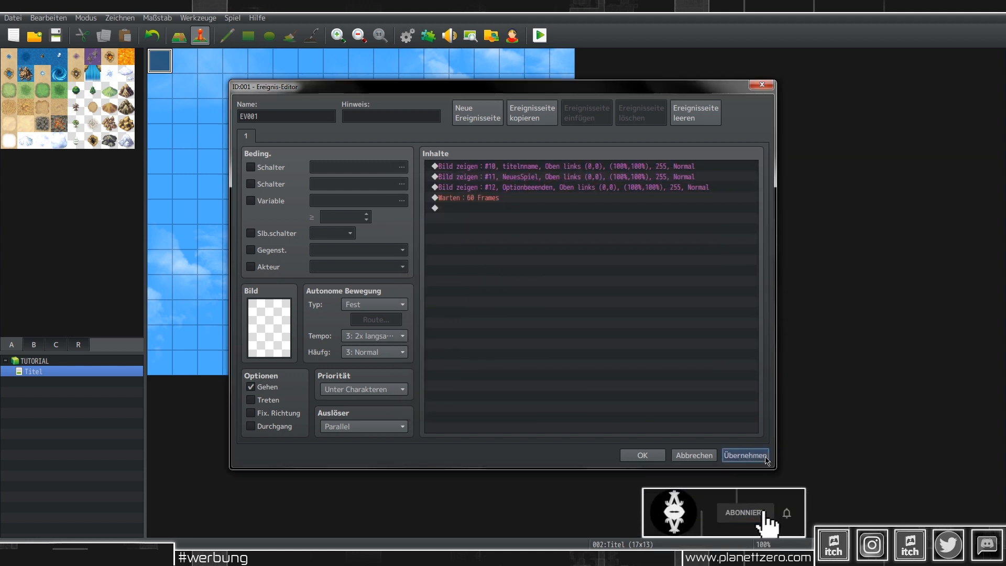
{"action": "left_click", "coordinate": [636, 459]}
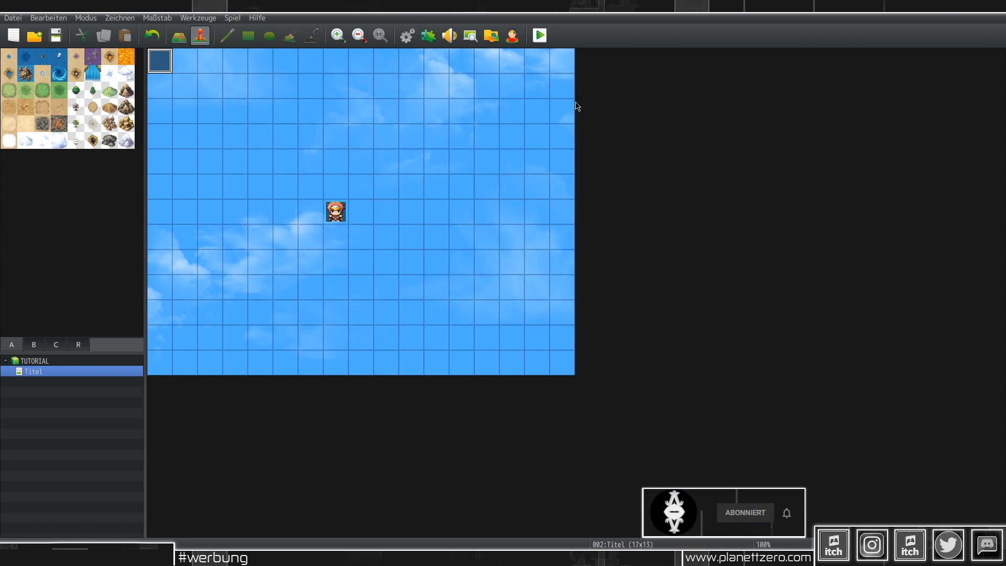
{"action": "left_click", "coordinate": [539, 36]}
{"action": "key", "text": "Return"}
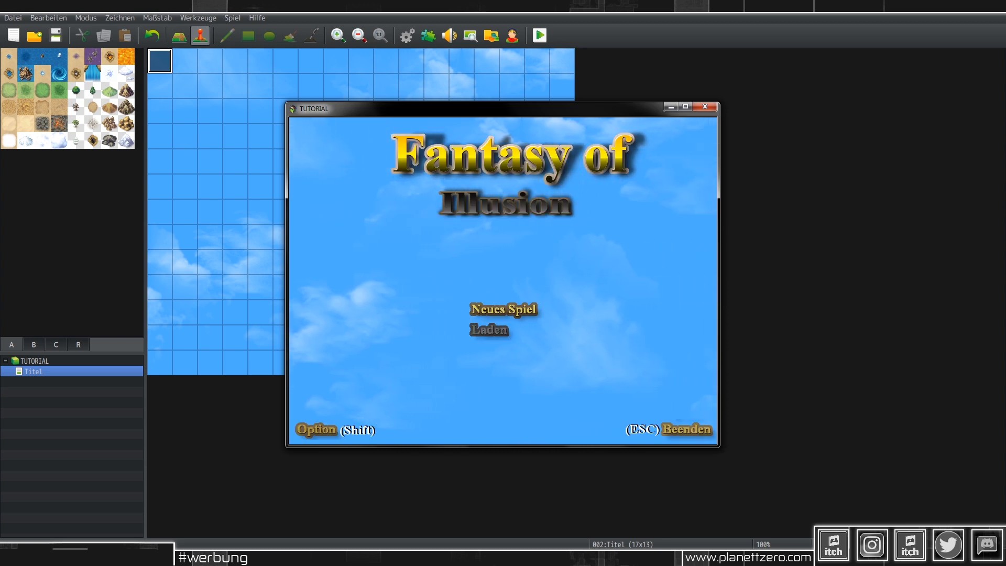
{"action": "key", "text": "F4"}
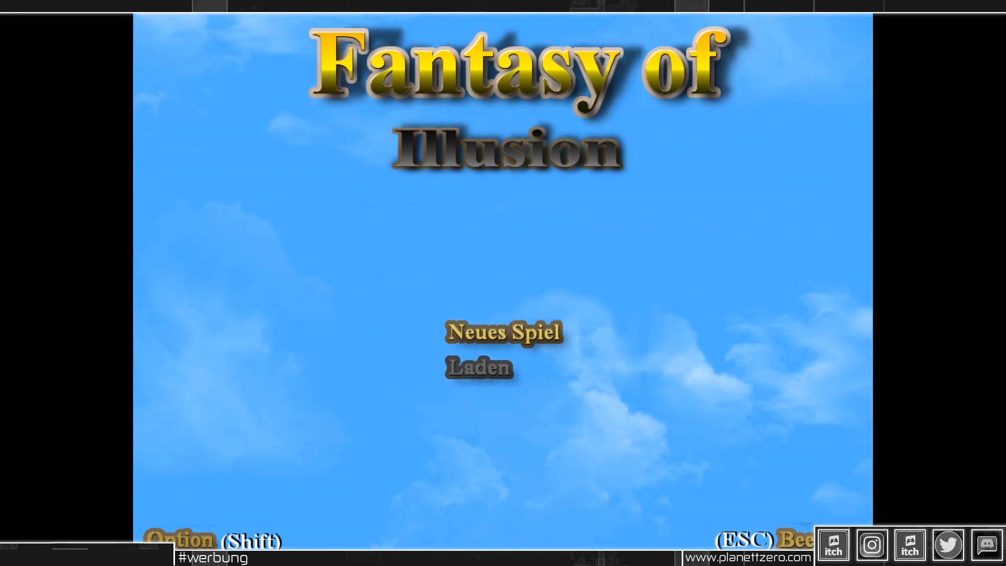
{"action": "key", "text": "Escape"}
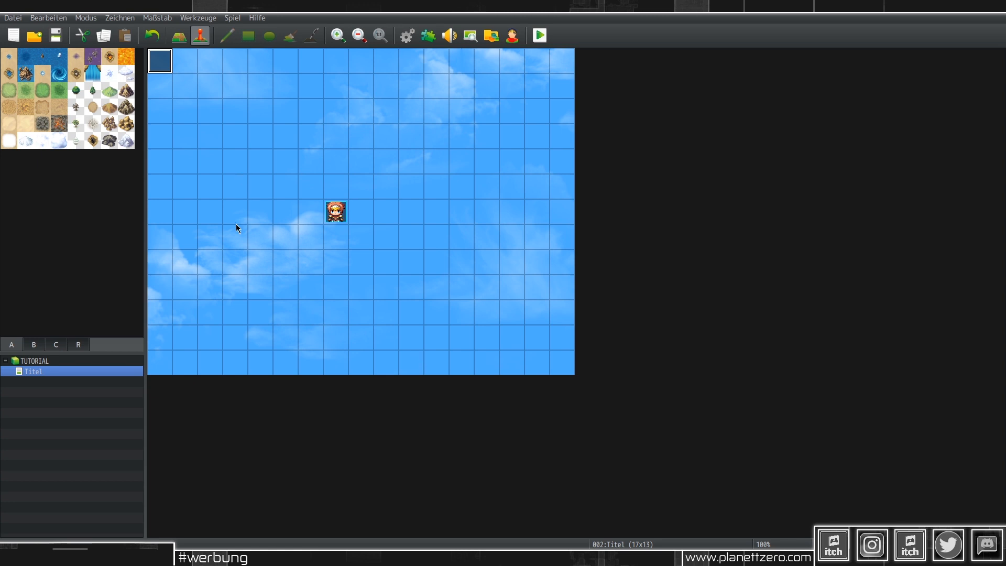
Step: Add EV001 page 2 with Parallel trigger, conditioned on switch 0001 renamed Titel
{"action": "double_click", "coordinate": [163, 65]}
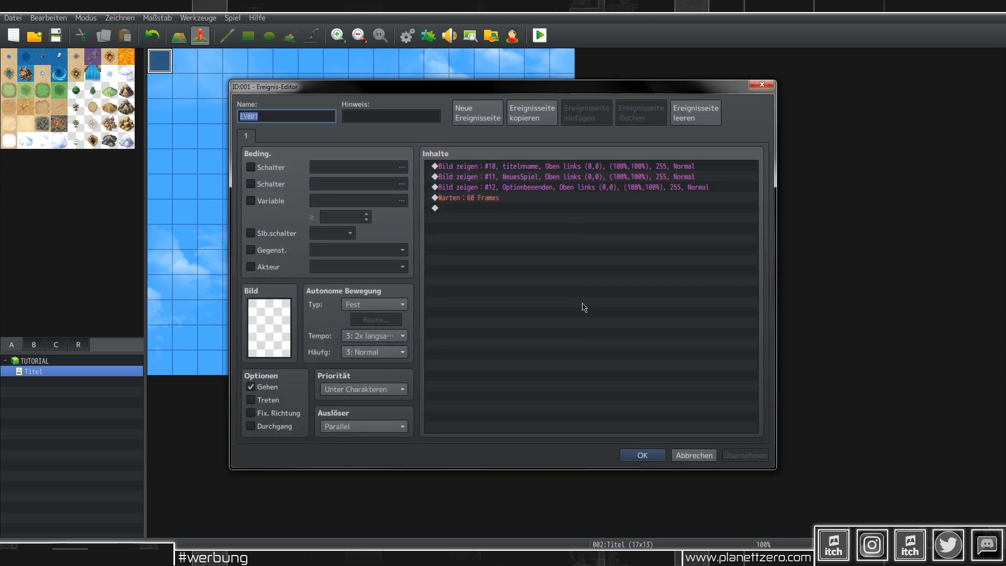
{"action": "left_click", "coordinate": [483, 116]}
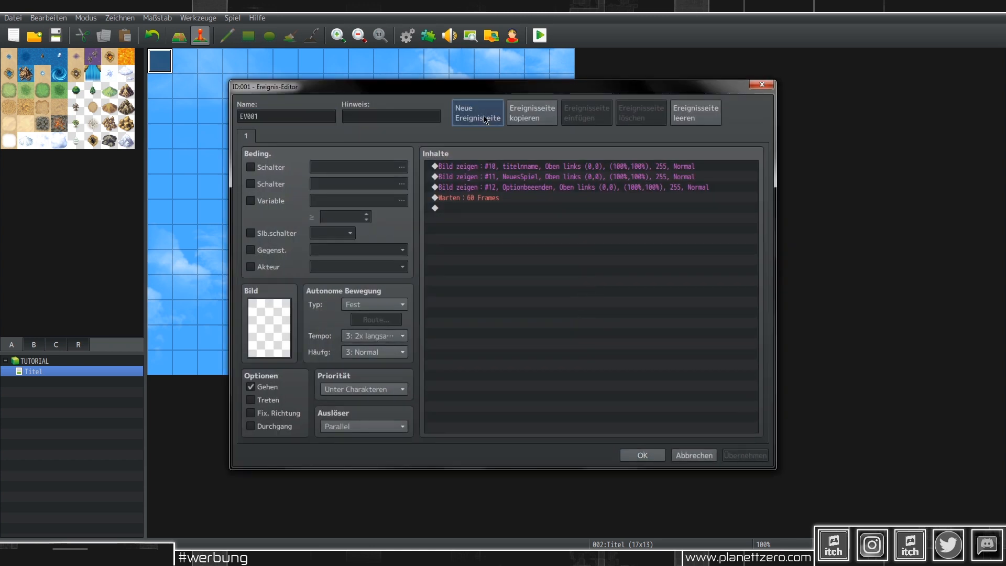
{"action": "left_click", "coordinate": [392, 427]}
{"action": "left_click", "coordinate": [367, 488]}
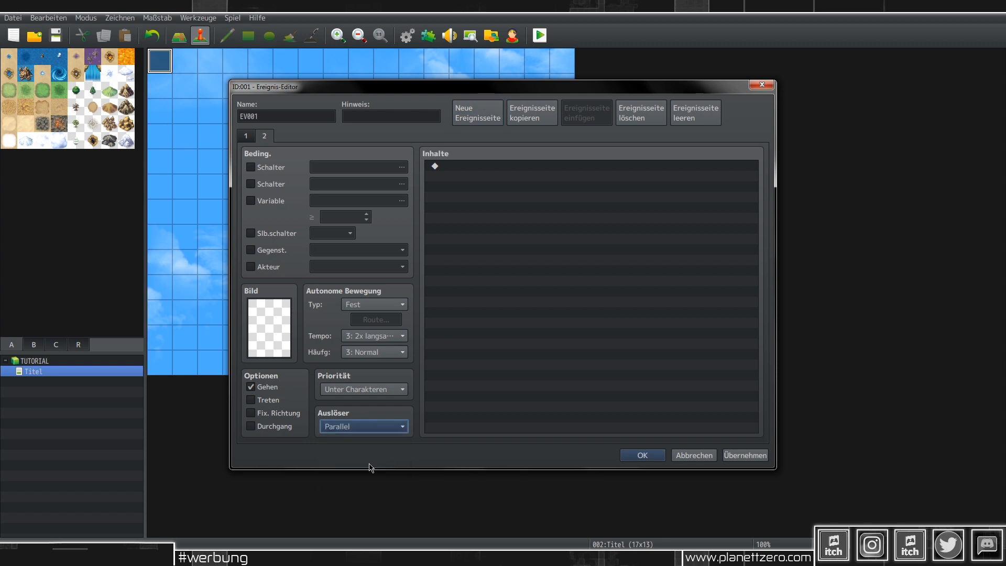
{"action": "left_click", "coordinate": [280, 168]}
{"action": "left_click", "coordinate": [401, 168]}
{"action": "left_click", "coordinate": [561, 379]}
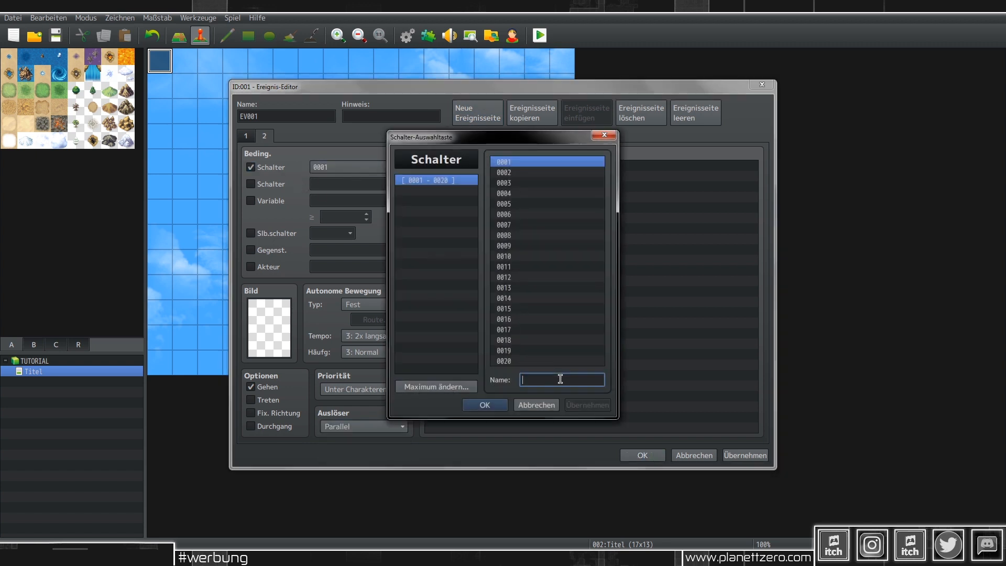
{"action": "type", "text": "Titel"}
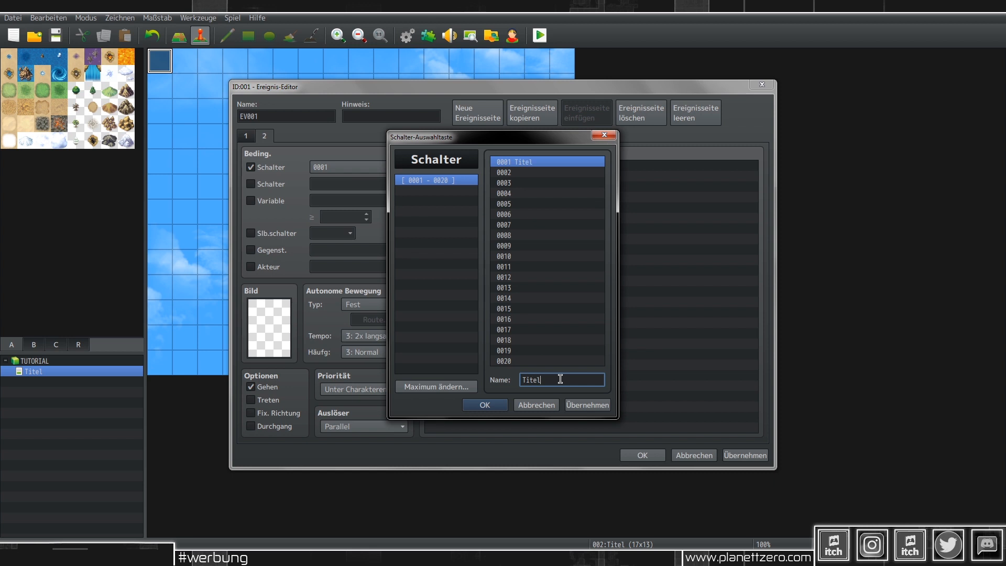
{"action": "left_click", "coordinate": [584, 406]}
{"action": "left_click", "coordinate": [484, 405]}
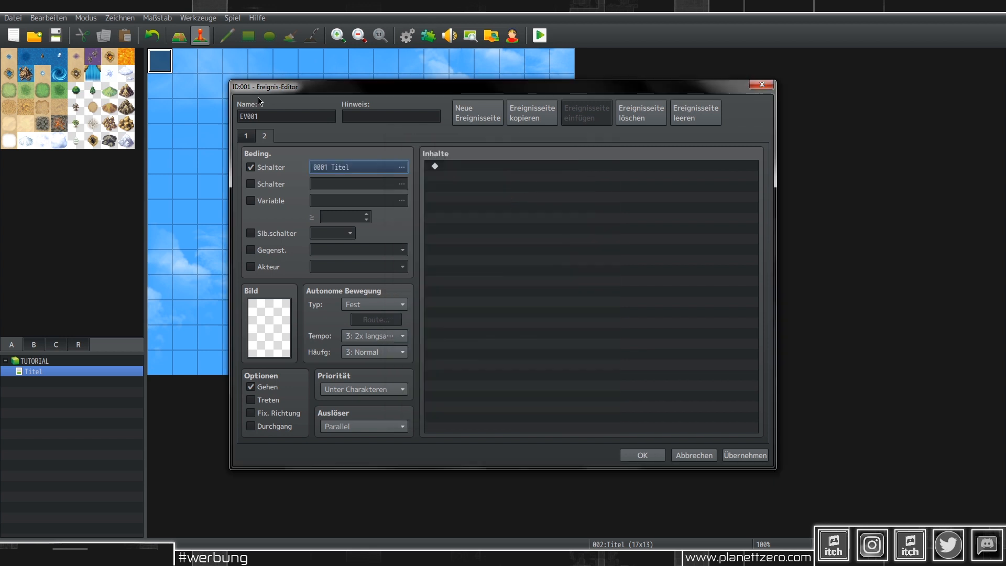
{"action": "left_click", "coordinate": [250, 139]}
{"action": "left_click", "coordinate": [588, 179]}
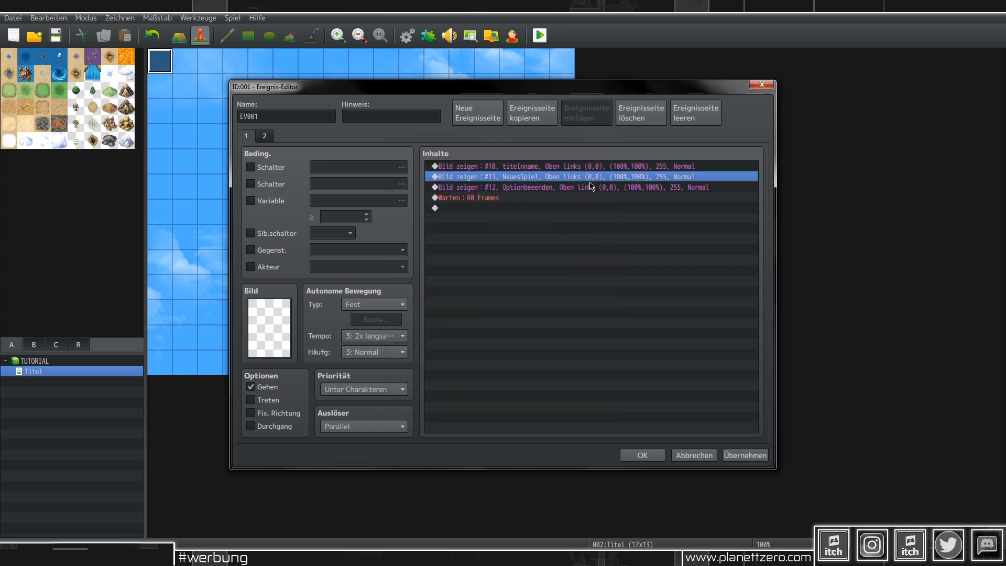
Step: Move the NeuesSpiel and Optionbeenden commands, and make titelnname start at opacity 0
{"action": "left_click", "coordinate": [573, 187], "text": "shift"}
{"action": "key", "text": "Delete"}
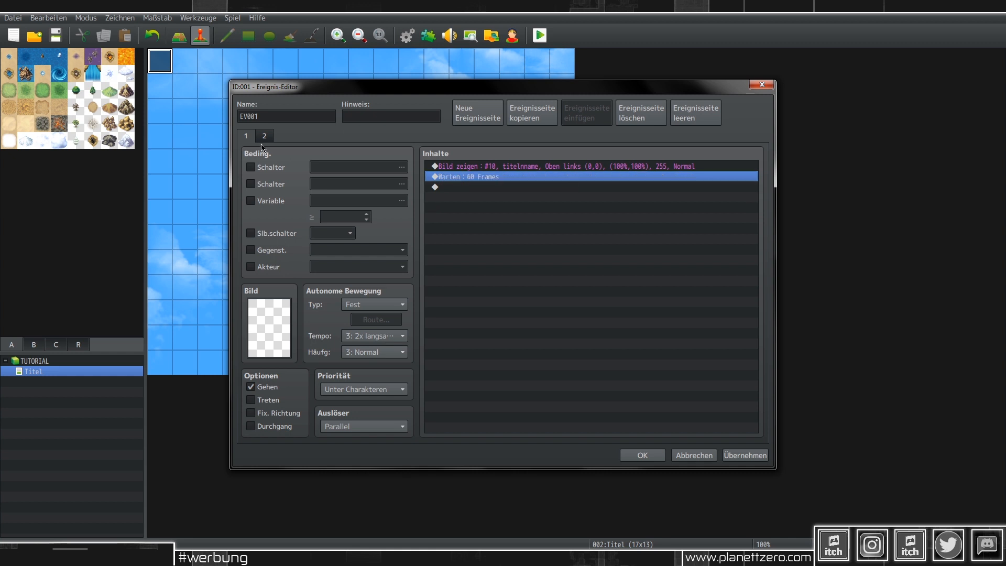
{"action": "type", "text": "Bild zeigen : #11, NeuesSpiel, Oben links (0,0), (100%,100%), 255, Normal Bild zeigen : #12, Optionbeenden, Oben links (0,0), (100%,100%), 255, Normal"}
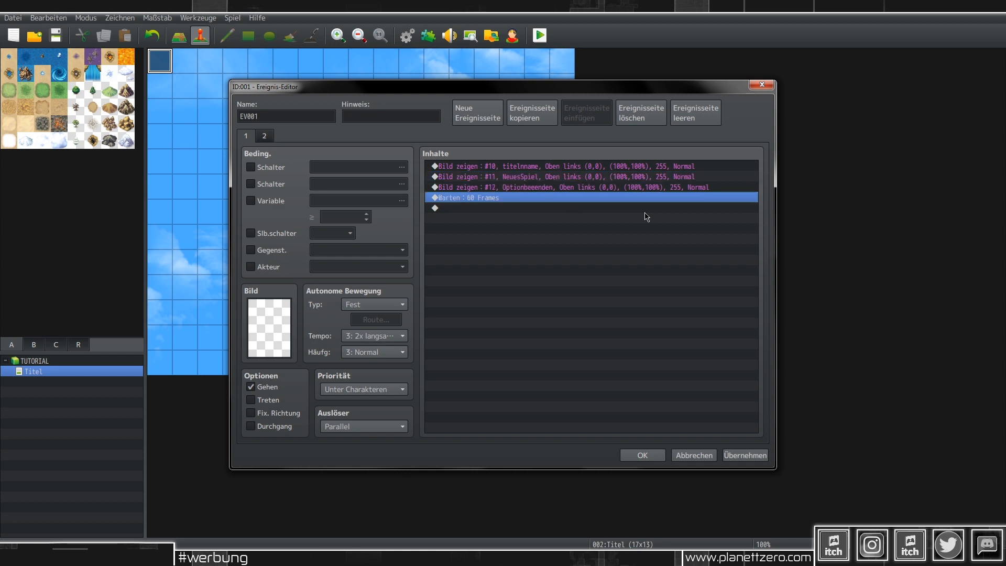
{"action": "left_click", "coordinate": [537, 166]}
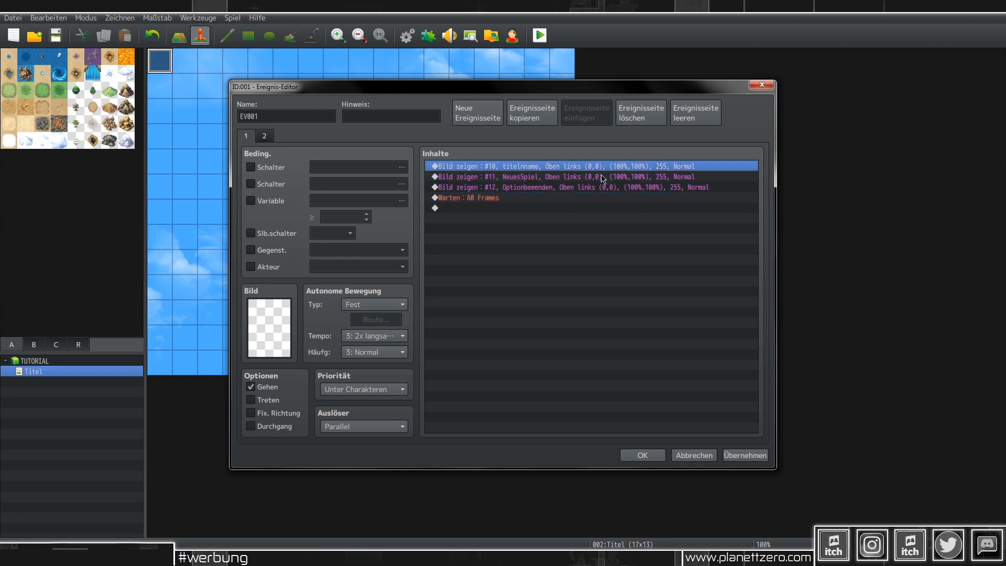
{"action": "key", "text": "Return"}
{"action": "double_click", "coordinate": [671, 340]}
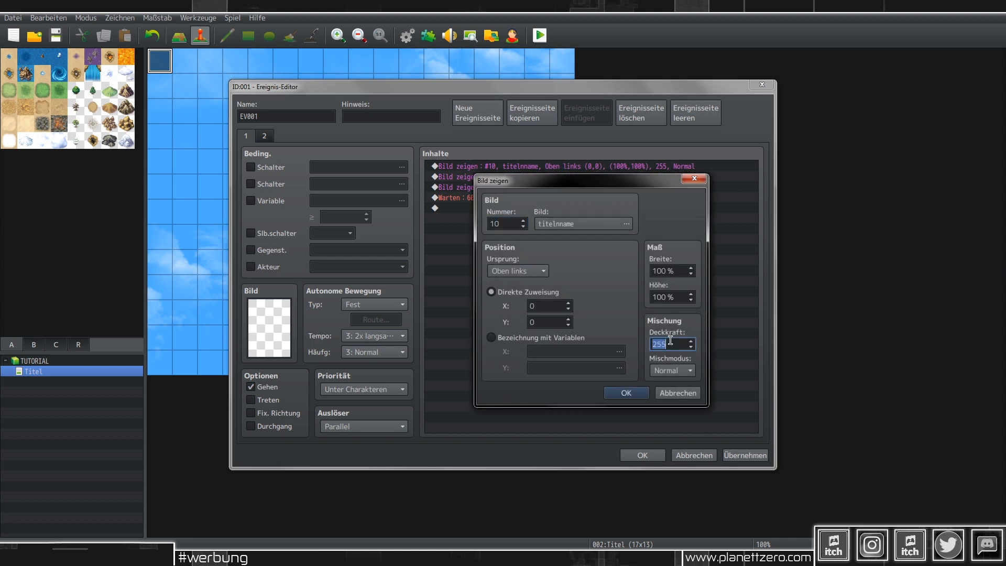
{"action": "type", "text": "0"}
{"action": "left_click", "coordinate": [627, 393]}
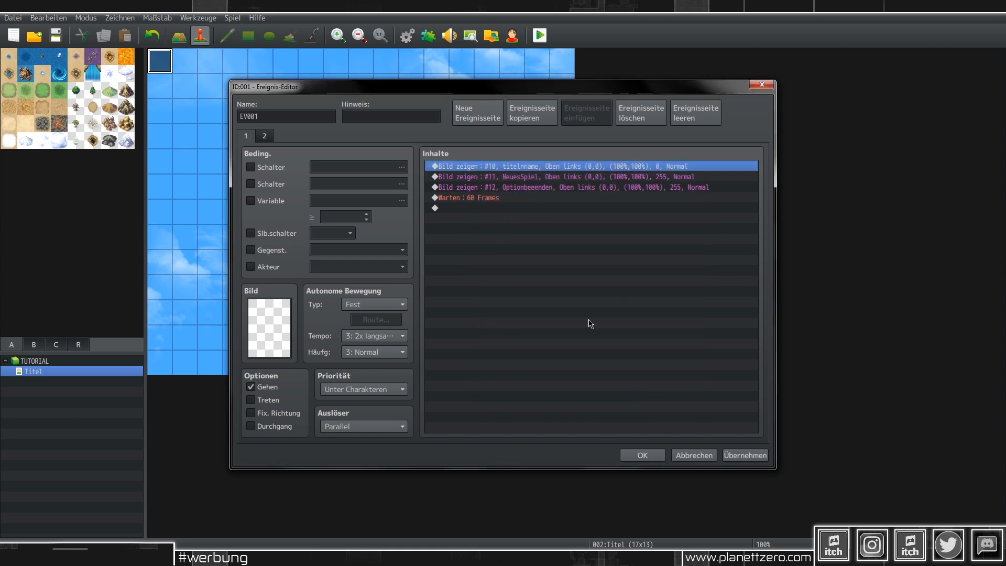
Step: Insert a Move Picture for #10 lasting 120 frames and apply the event
{"action": "double_click", "coordinate": [502, 179]}
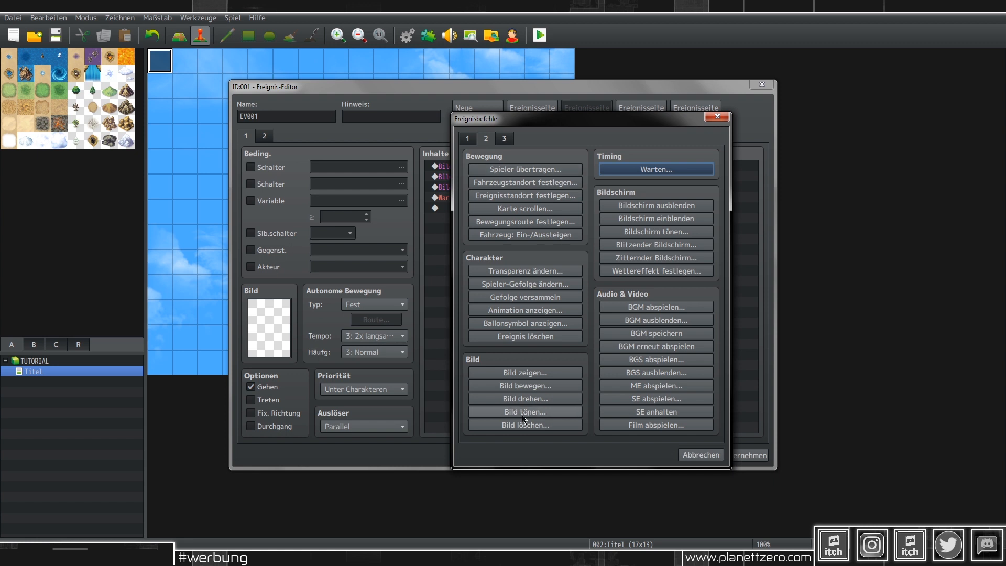
{"action": "left_click", "coordinate": [525, 386]}
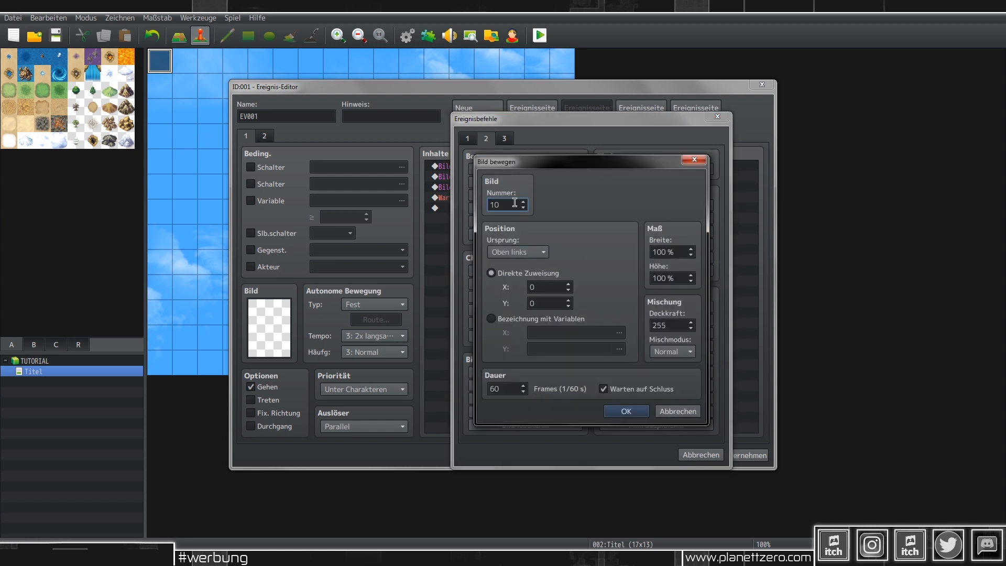
{"action": "double_click", "coordinate": [504, 388]}
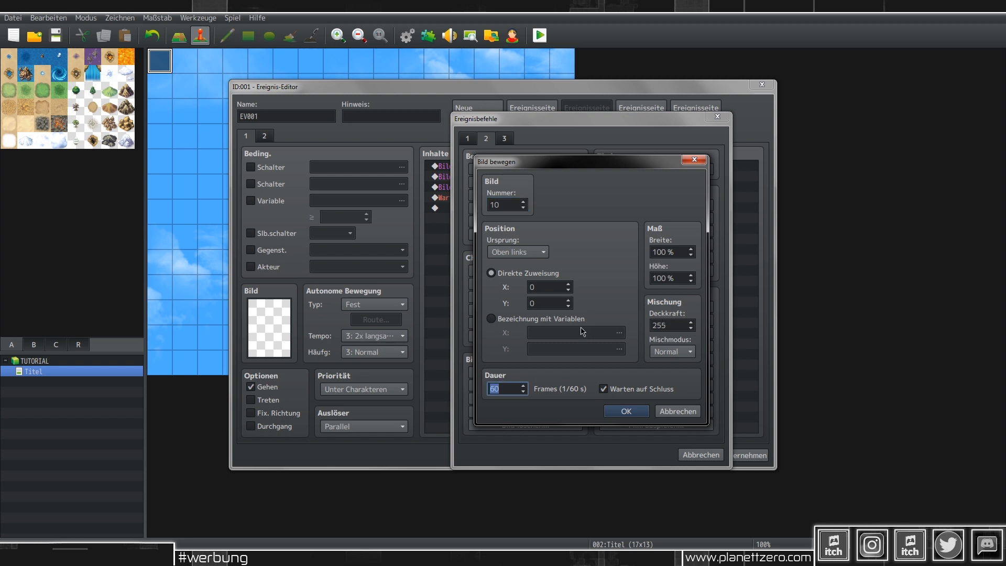
{"action": "type", "text": "120"}
{"action": "left_click", "coordinate": [635, 417]}
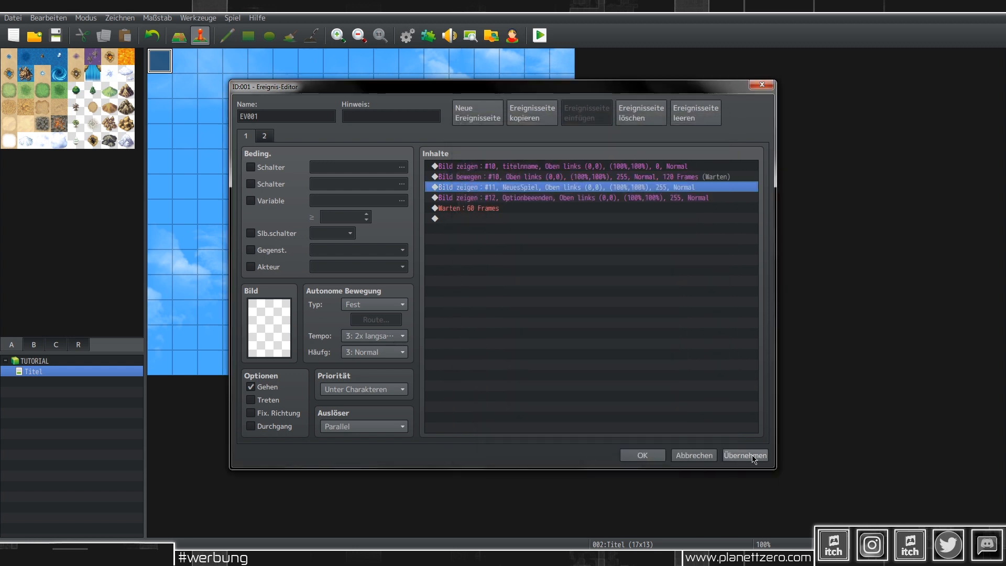
{"action": "left_click", "coordinate": [752, 456]}
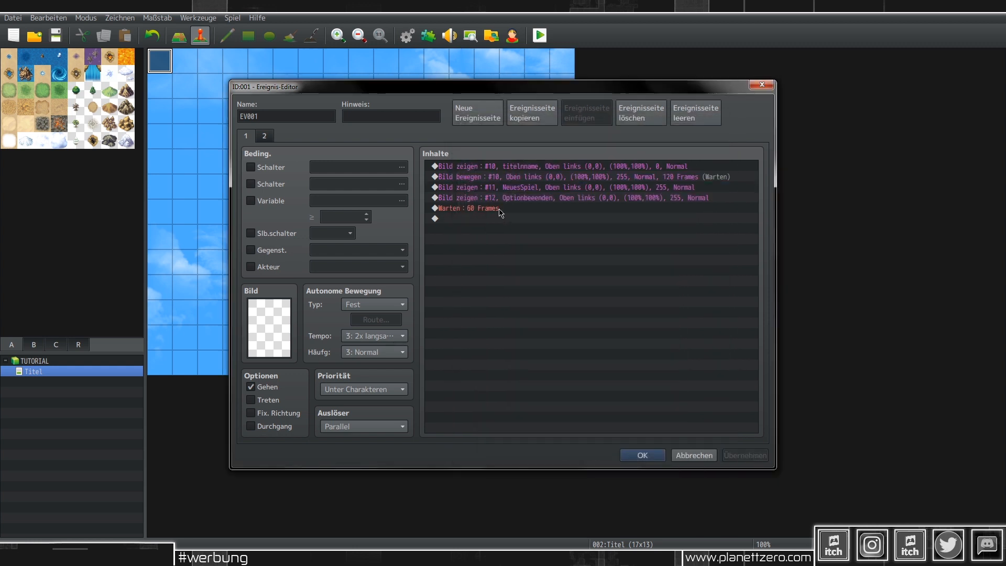
Step: Shorten the 60-frame wait to 5 frames and add a Control Switches command
{"action": "left_click", "coordinate": [500, 208]}
{"action": "double_click", "coordinate": [500, 209]}
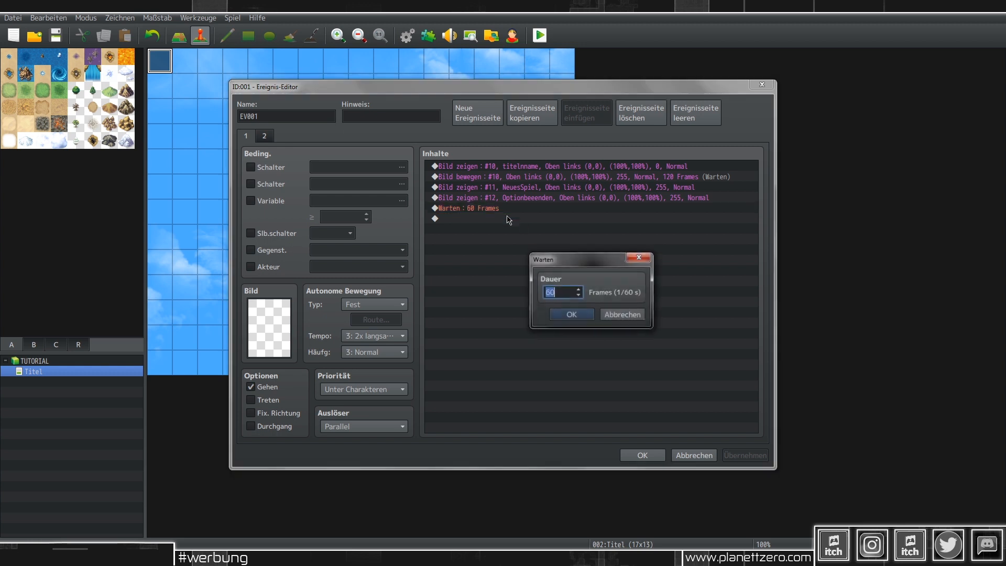
{"action": "type", "text": "5"}
{"action": "left_click", "coordinate": [553, 316]}
{"action": "double_click", "coordinate": [503, 219]}
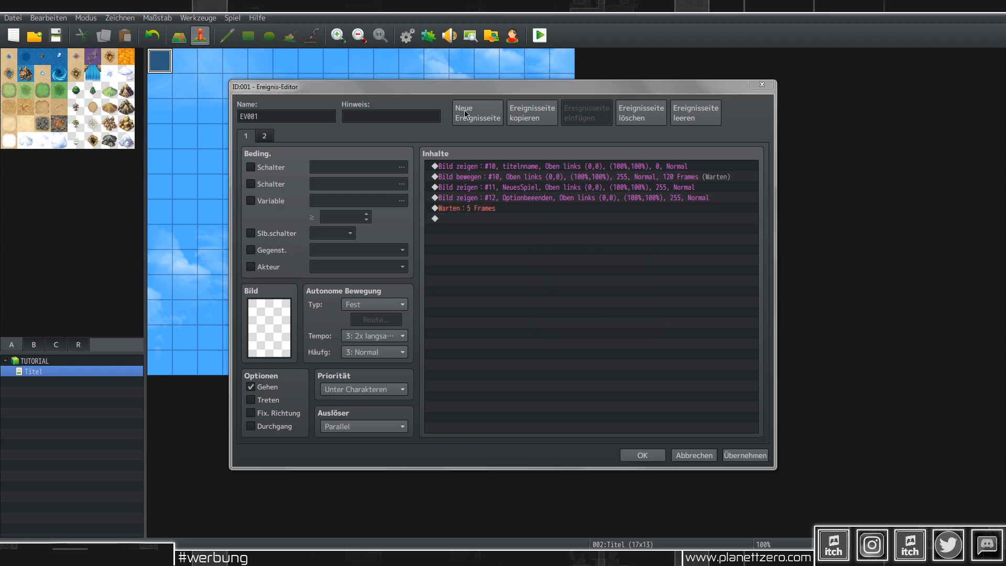
{"action": "left_click", "coordinate": [467, 137]}
{"action": "left_click", "coordinate": [527, 259]}
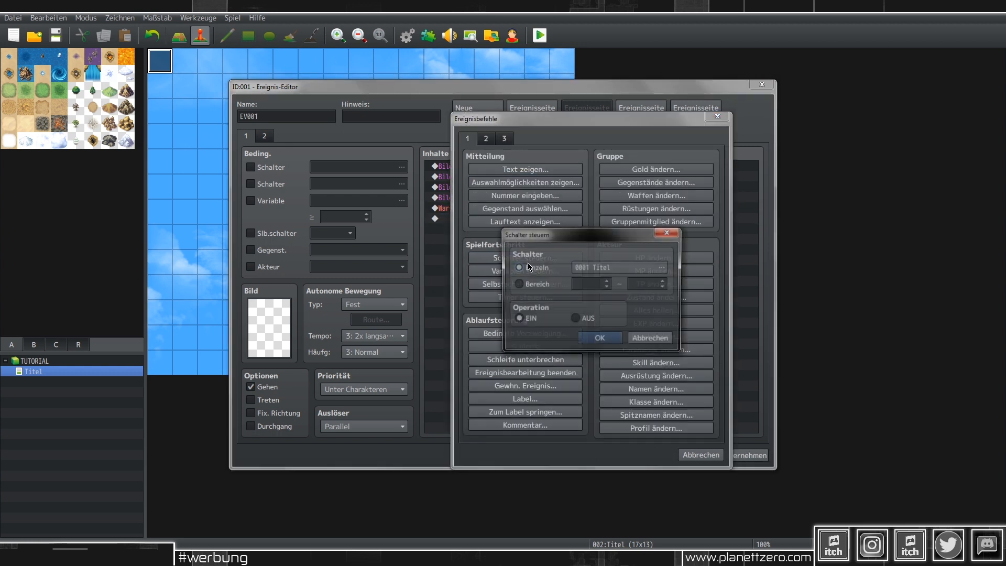
Step: Turn switch 0001 Titel ON, save the event and project, and launch a playtest
{"action": "left_click", "coordinate": [600, 339]}
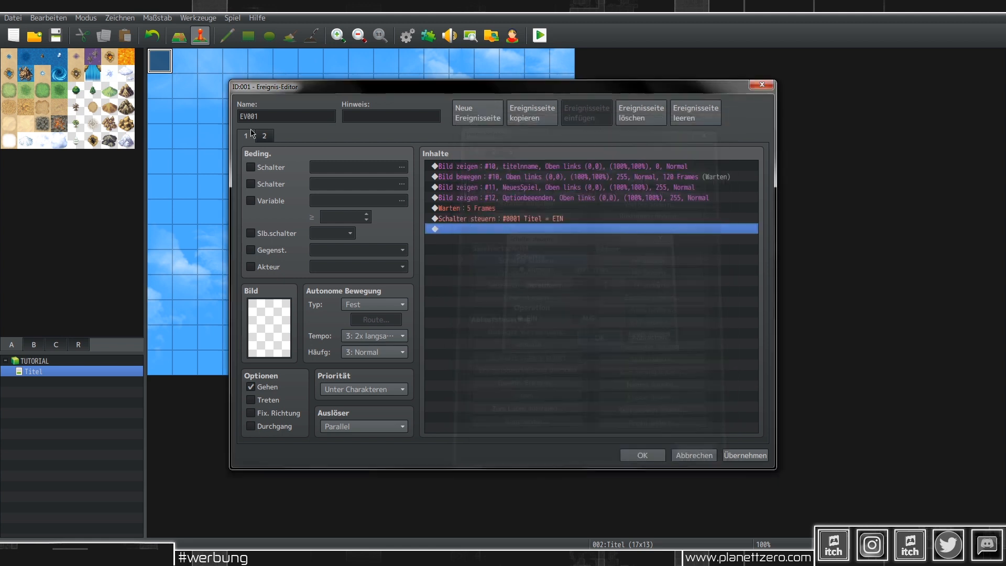
{"action": "left_click", "coordinate": [272, 138]}
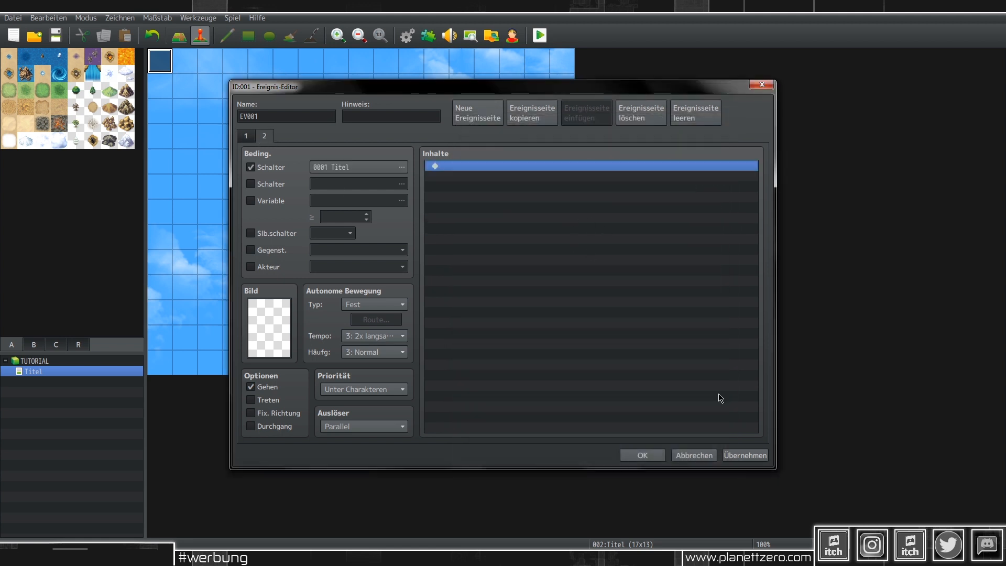
{"action": "left_click", "coordinate": [748, 456]}
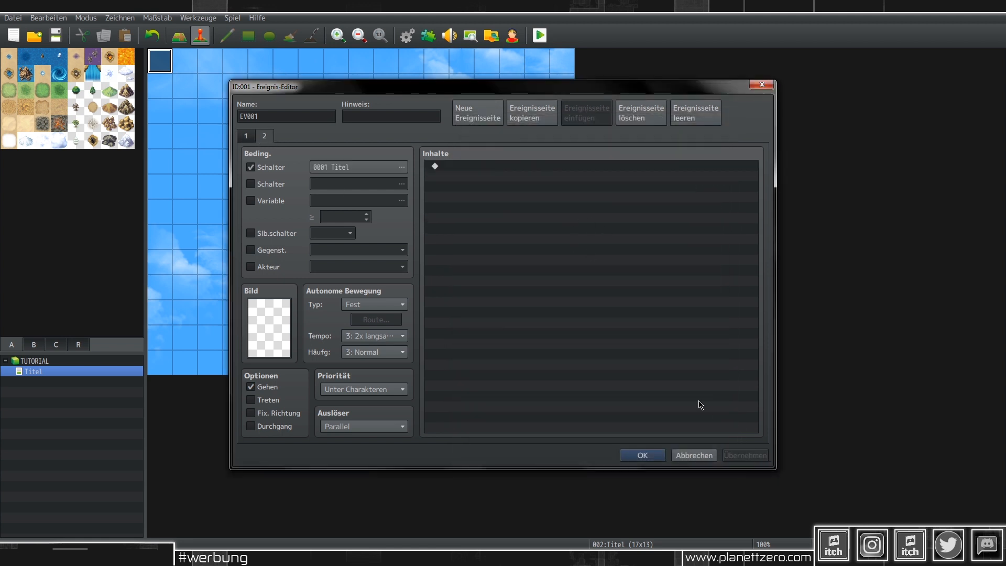
{"action": "left_click", "coordinate": [643, 455]}
{"action": "left_click", "coordinate": [540, 36]}
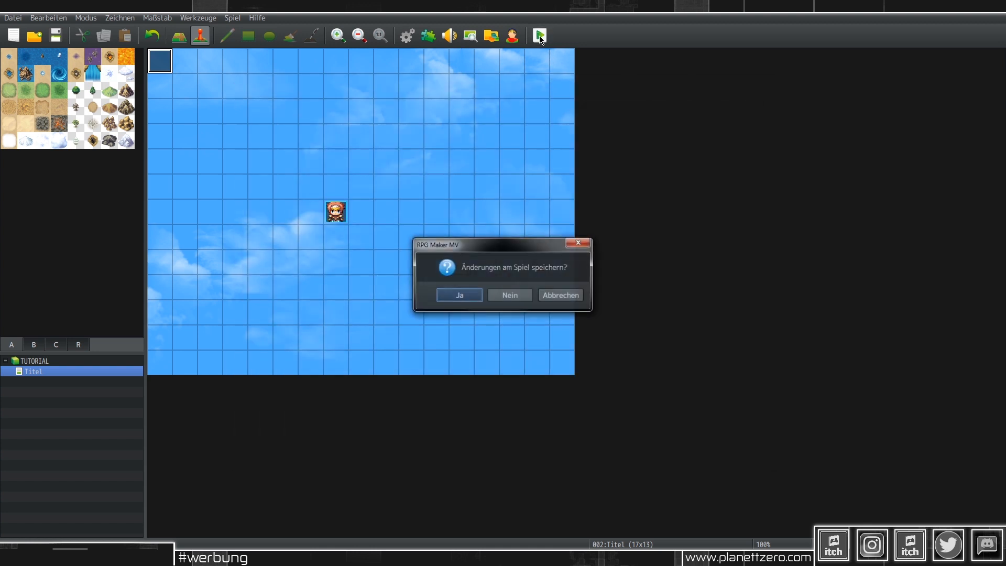
{"action": "key", "text": "Return"}
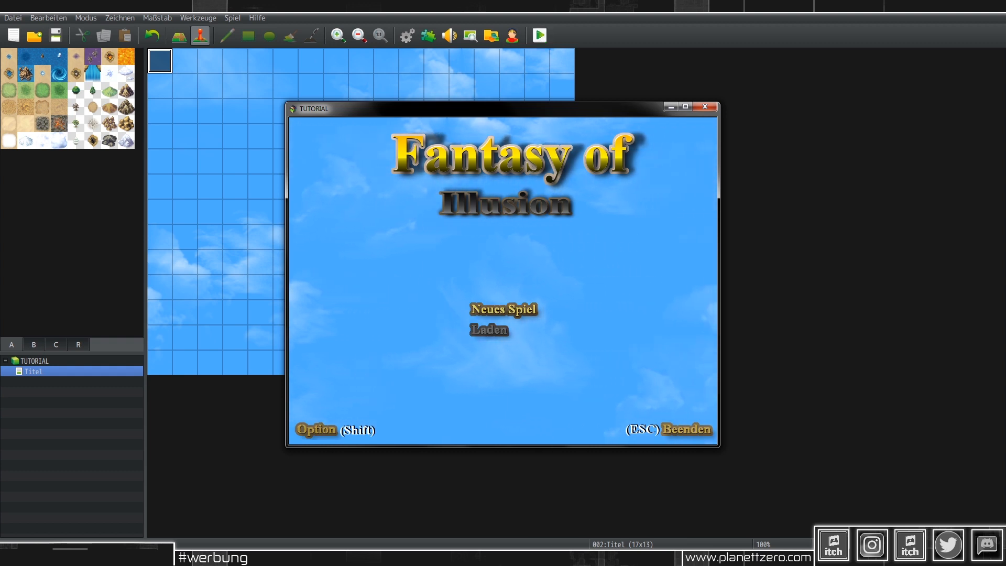
Step: Close the playtest, reopen EV001 on page 2, and bring up Explorer on the img folder
{"action": "left_click", "coordinate": [711, 108]}
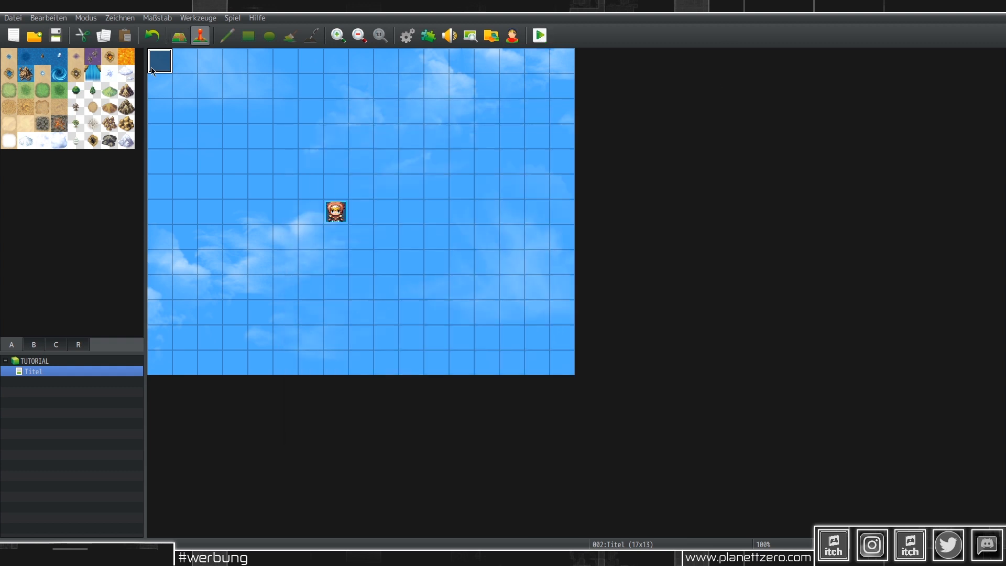
{"action": "double_click", "coordinate": [152, 68]}
{"action": "left_click", "coordinate": [266, 137]}
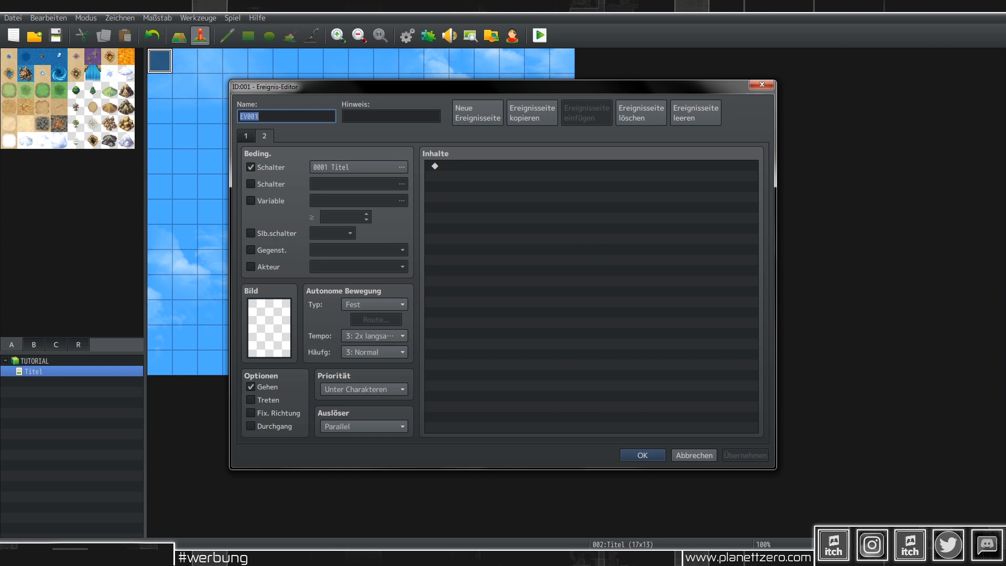
{"action": "key", "text": "alt+Tab"}
{"action": "key", "text": "alt+Left"}
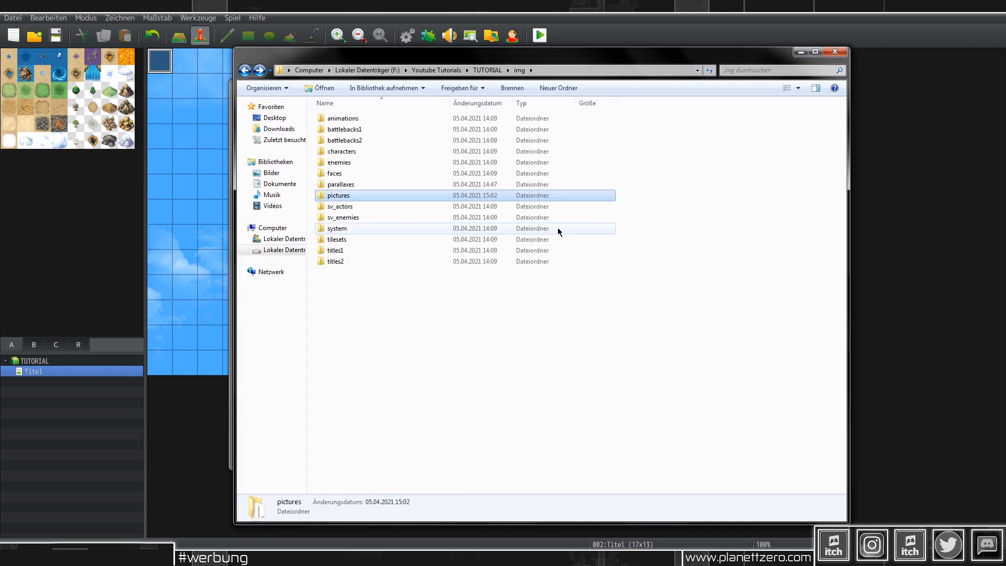
Step: Browse the pictures and parallaxes folders, then open Laden.txt from the TUTORIAL folder
{"action": "key", "text": "alt+Right"}
{"action": "key", "text": "alt+Left"}
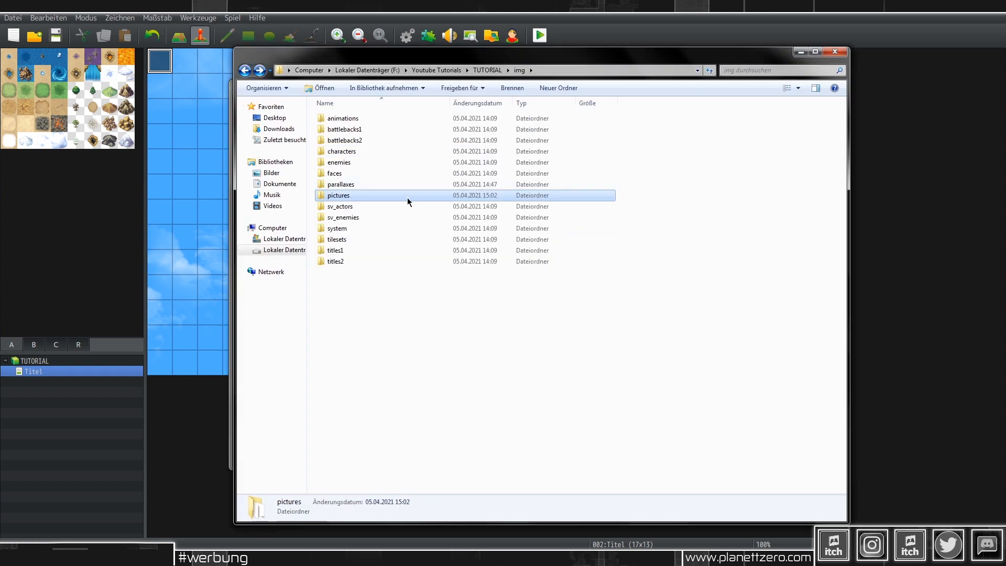
{"action": "key", "text": "Up"}
{"action": "key", "text": "Return"}
{"action": "key", "text": "alt+Left"}
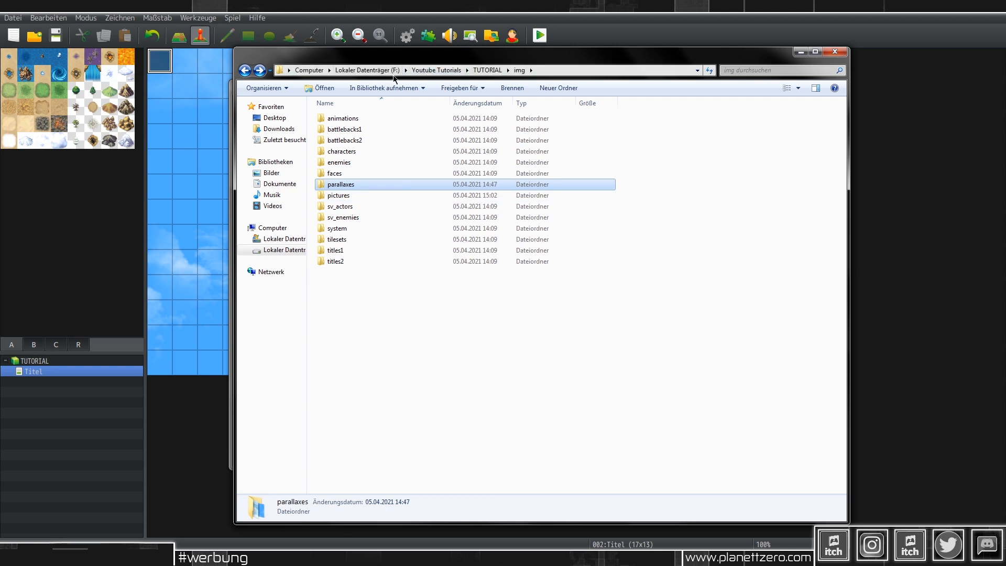
{"action": "left_click", "coordinate": [488, 70]}
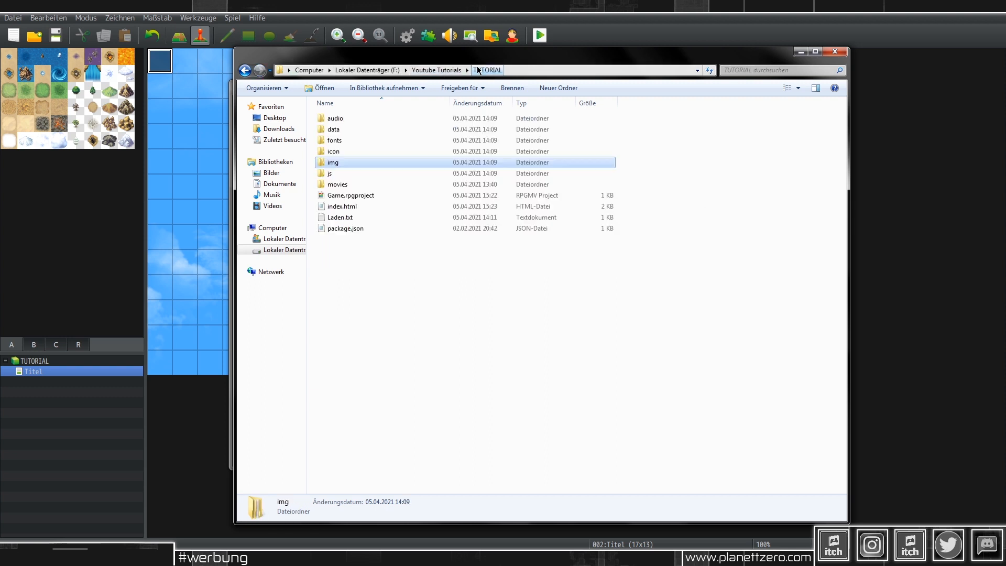
{"action": "double_click", "coordinate": [370, 217]}
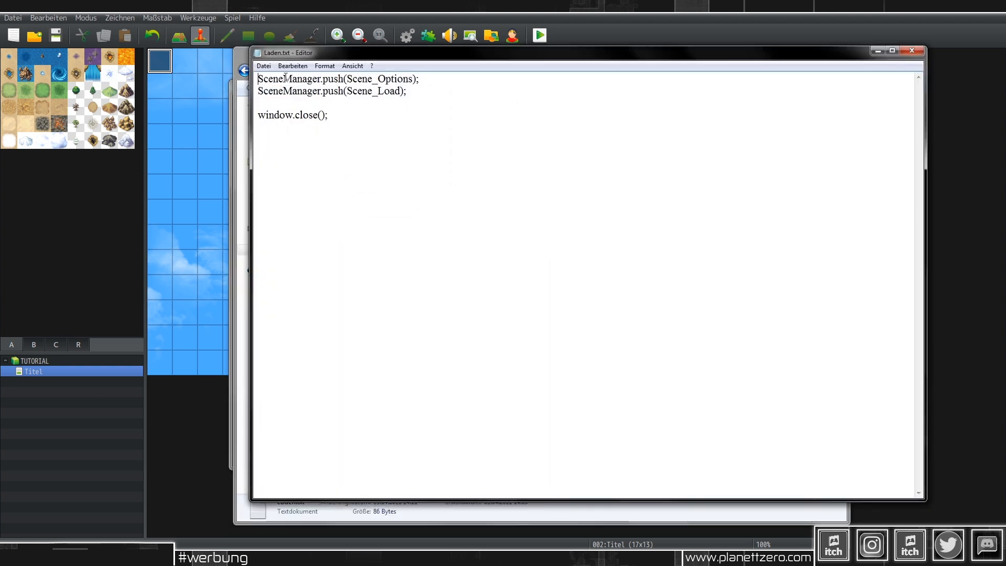
Step: Review the Scene_Options, Scene_Load and window.close() script lines, then minimize Notepad and Explorer
{"action": "left_click_drag", "start_coordinate": [257, 78], "coordinate": [449, 78]}
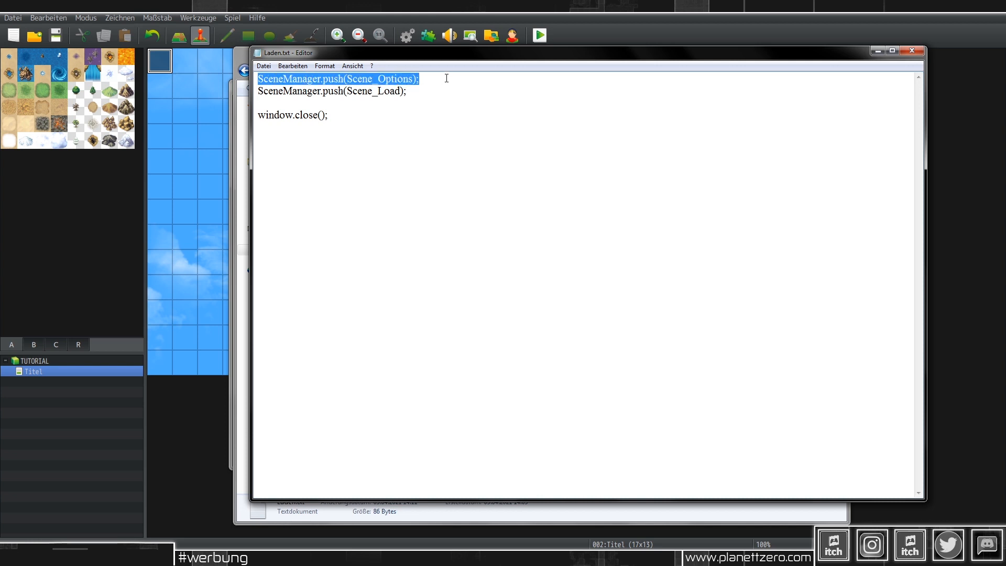
{"action": "left_click_drag", "start_coordinate": [257, 91], "coordinate": [460, 93]}
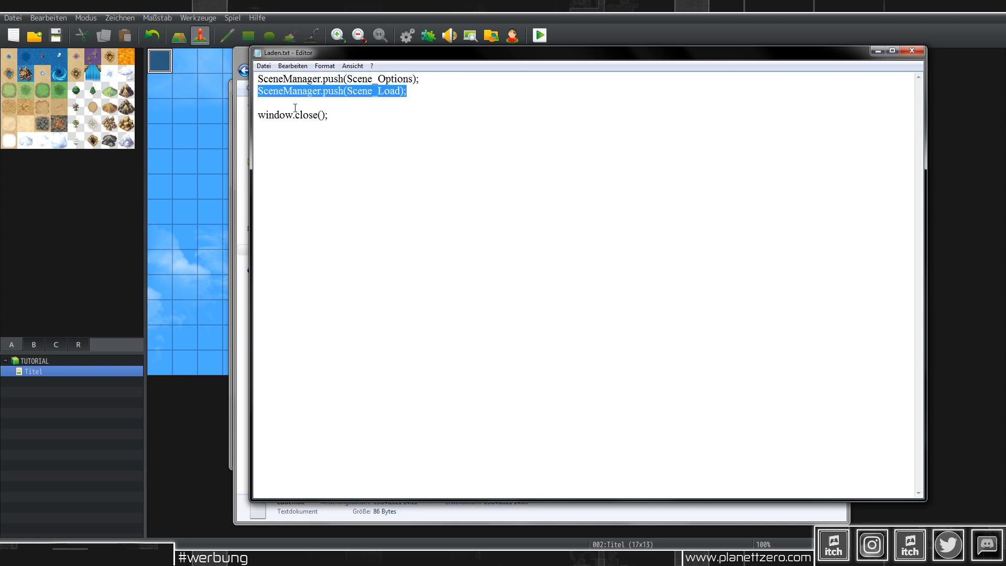
{"action": "left_click_drag", "start_coordinate": [261, 116], "coordinate": [376, 117]}
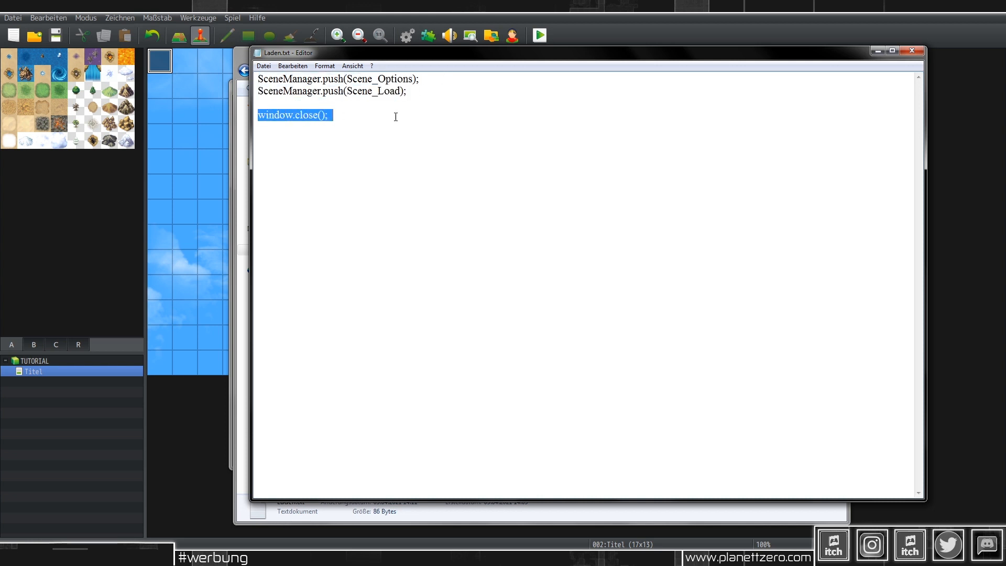
{"action": "left_click", "coordinate": [872, 54]}
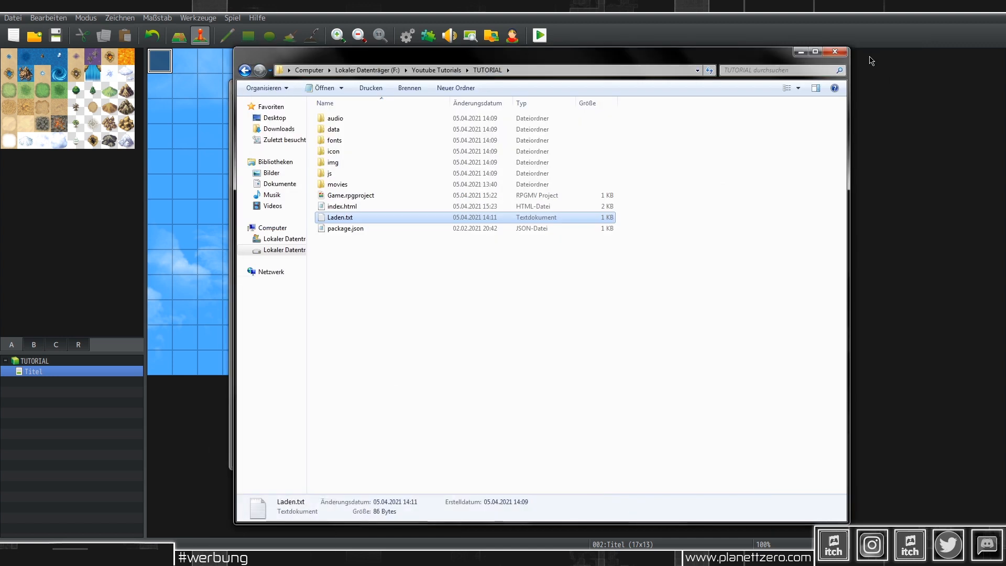
{"action": "left_click", "coordinate": [807, 52]}
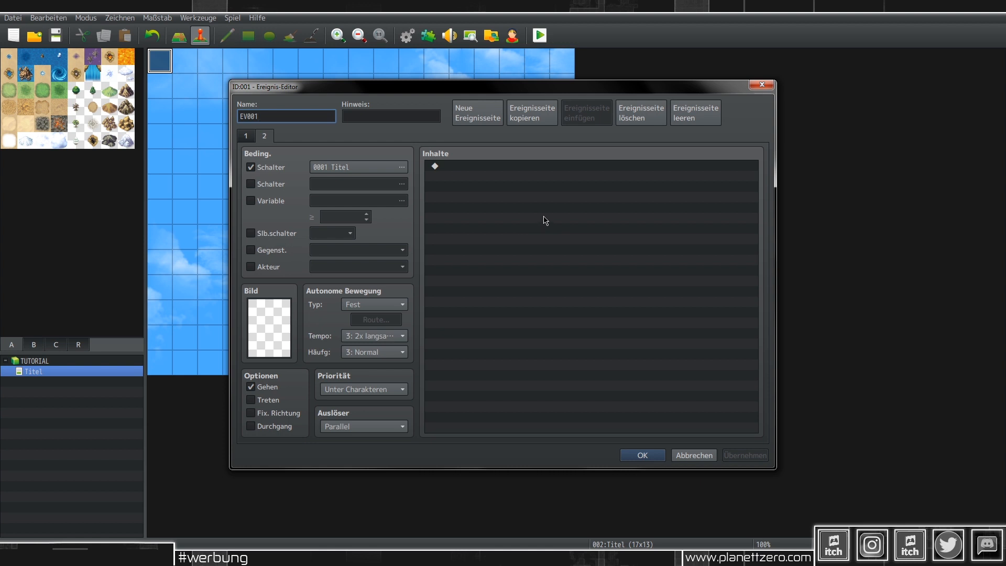
Step: Insert a conditional branch on page 2 checking the Unten (Down) key is pressed
{"action": "double_click", "coordinate": [571, 197]}
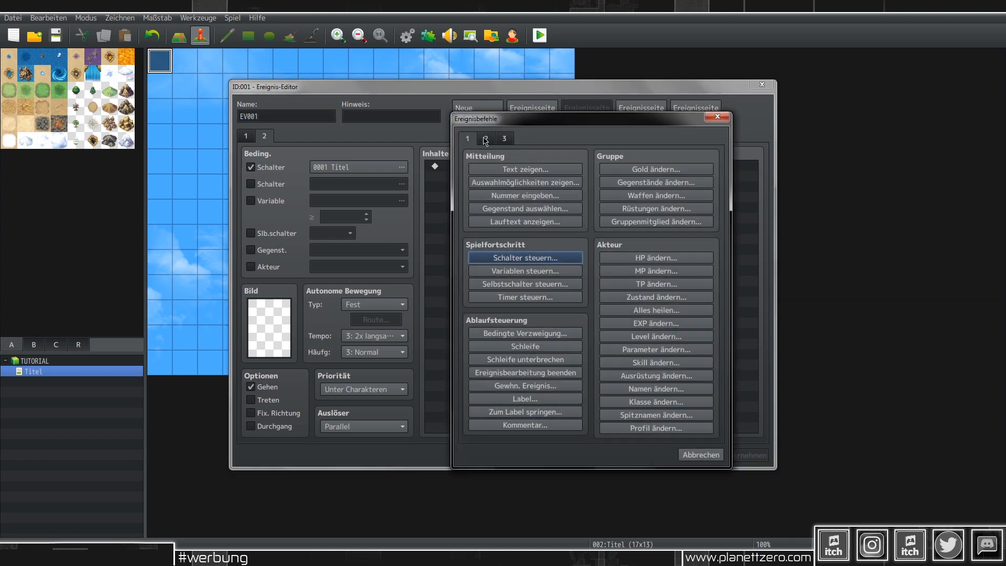
{"action": "left_click", "coordinate": [550, 333]}
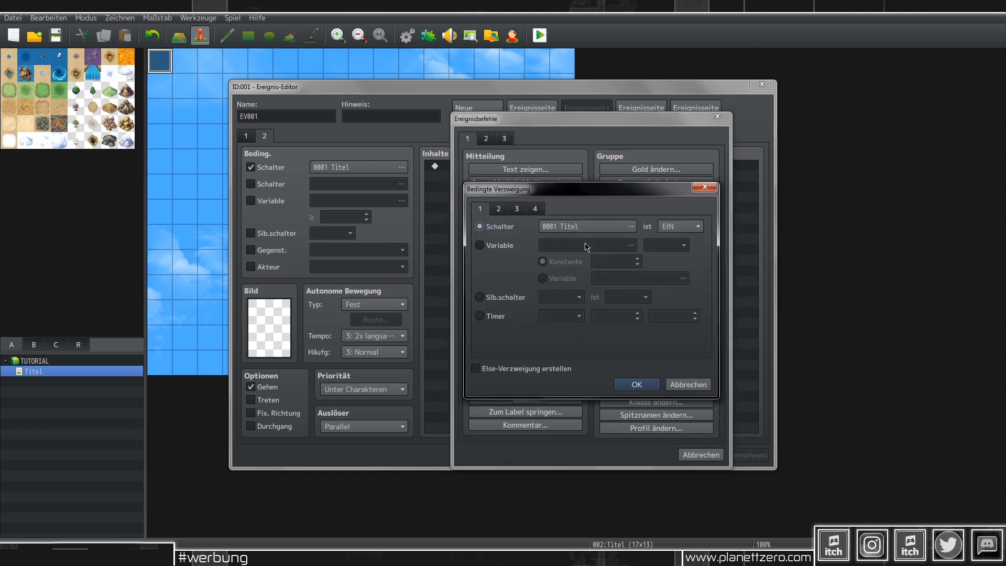
{"action": "left_click", "coordinate": [498, 210]}
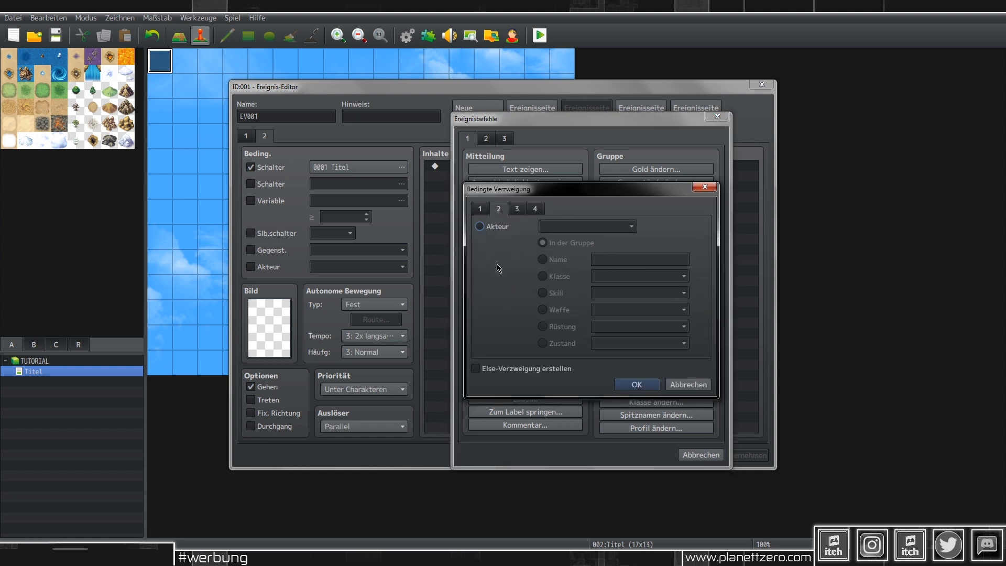
{"action": "left_click", "coordinate": [520, 209]}
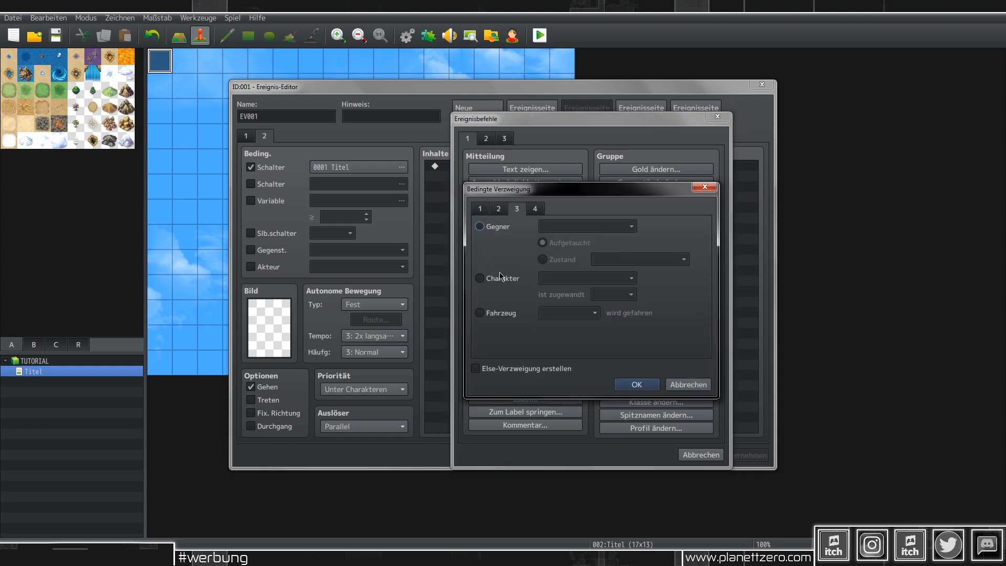
{"action": "left_click", "coordinate": [533, 210]}
{"action": "left_click", "coordinate": [501, 327]}
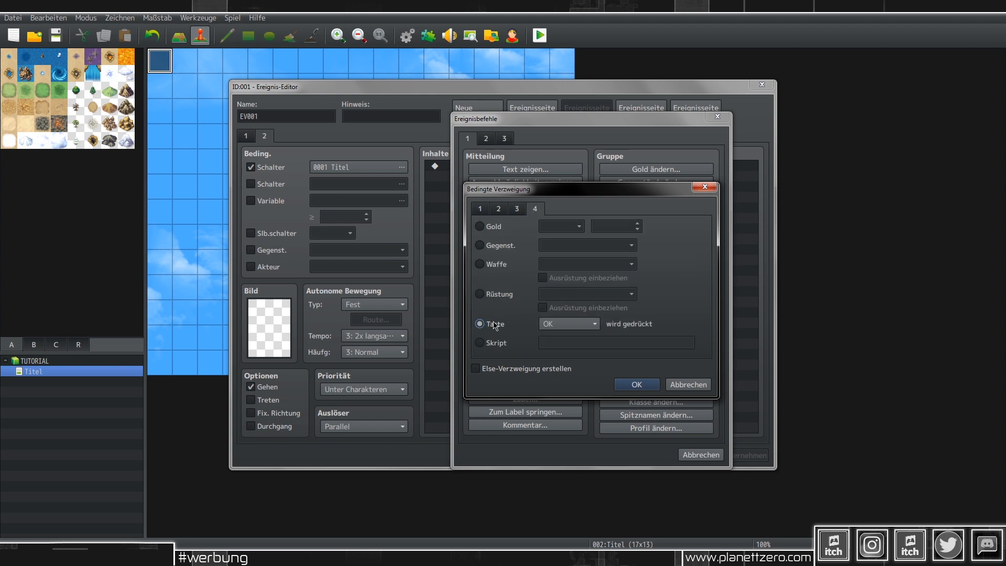
{"action": "left_click", "coordinate": [565, 325]}
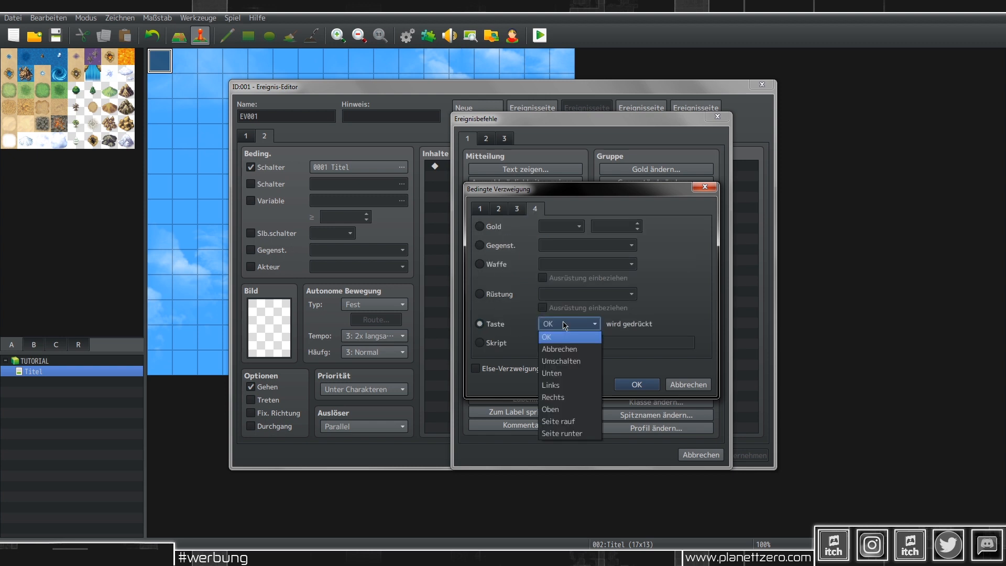
{"action": "left_click", "coordinate": [569, 373]}
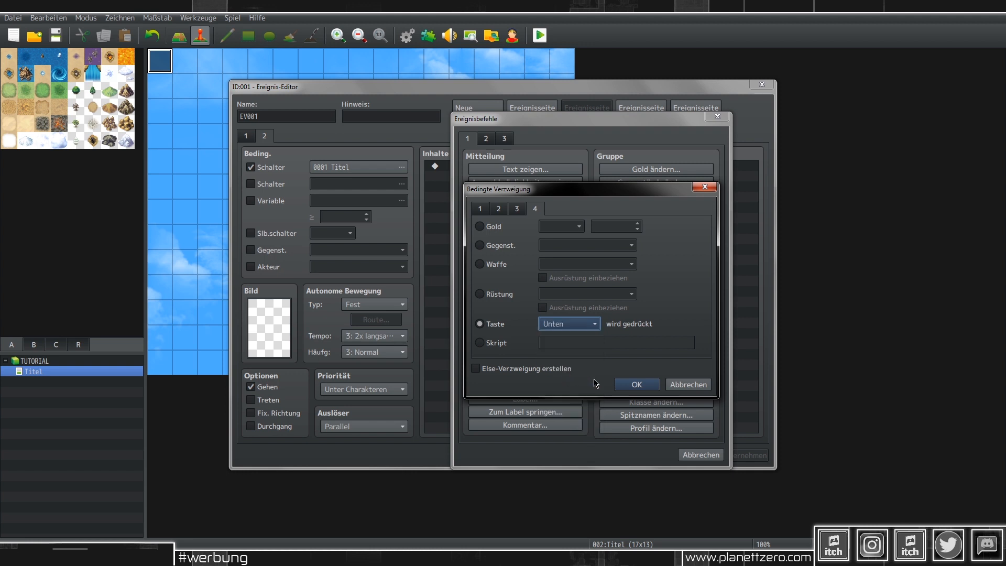
{"action": "left_click", "coordinate": [636, 384]}
{"action": "double_click", "coordinate": [511, 166]}
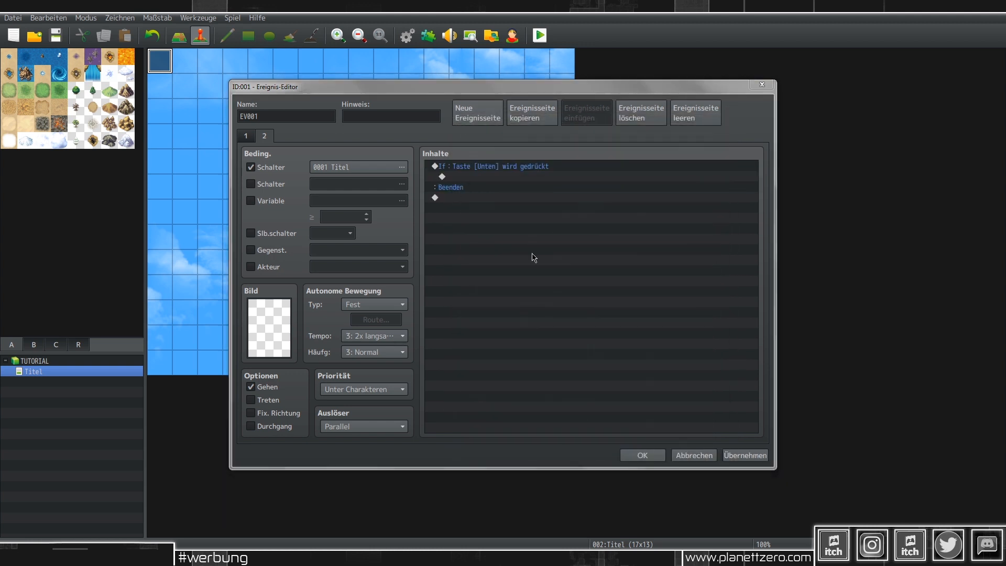
Step: Give the Unten key check an Else branch and nest a copied Oben key check inside it
{"action": "left_click", "coordinate": [541, 368]}
{"action": "left_click", "coordinate": [636, 384]}
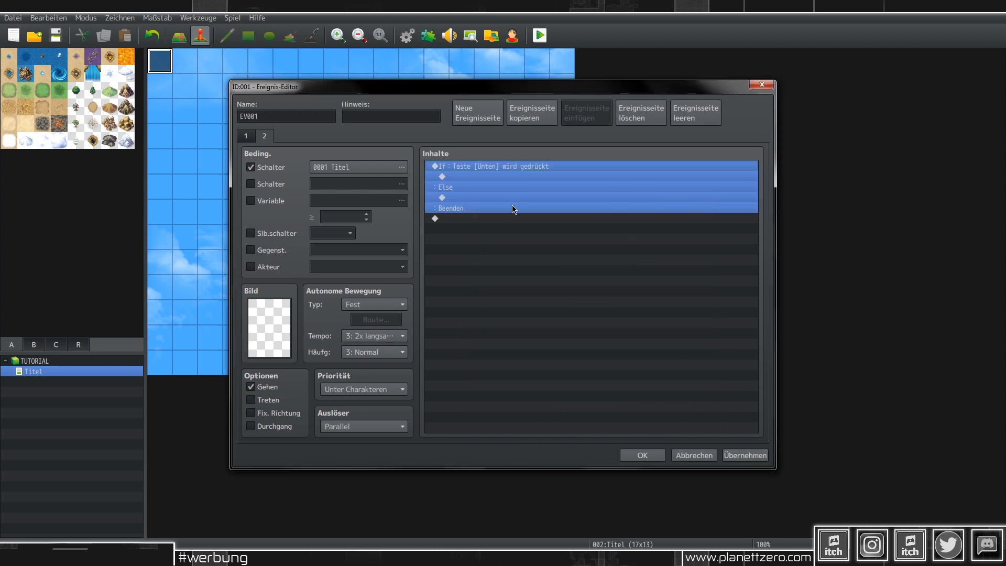
{"action": "key", "text": "ctrl+c"}
{"action": "left_click", "coordinate": [472, 198]}
{"action": "key", "text": "ctrl+v"}
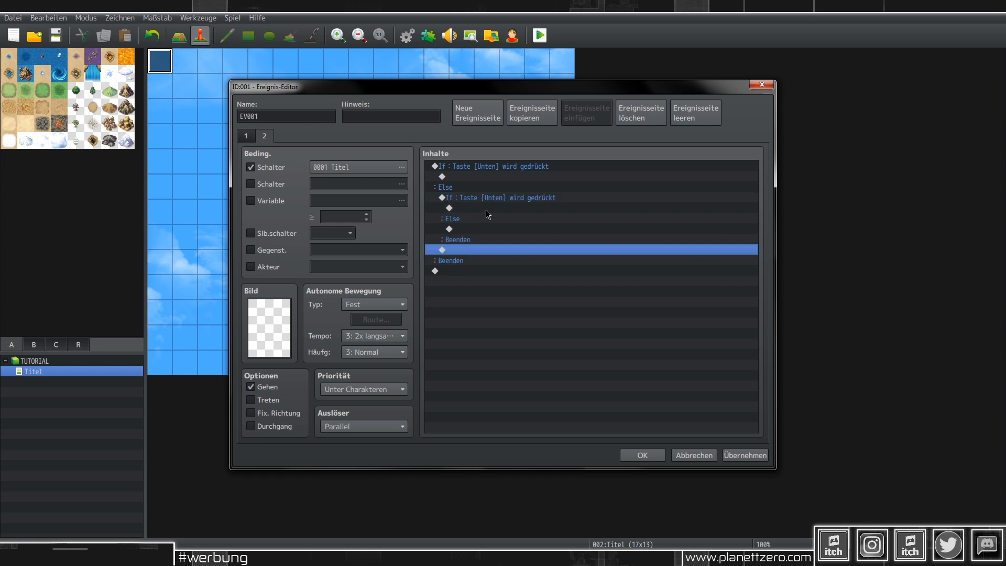
{"action": "double_click", "coordinate": [486, 198]}
{"action": "left_click", "coordinate": [569, 324]}
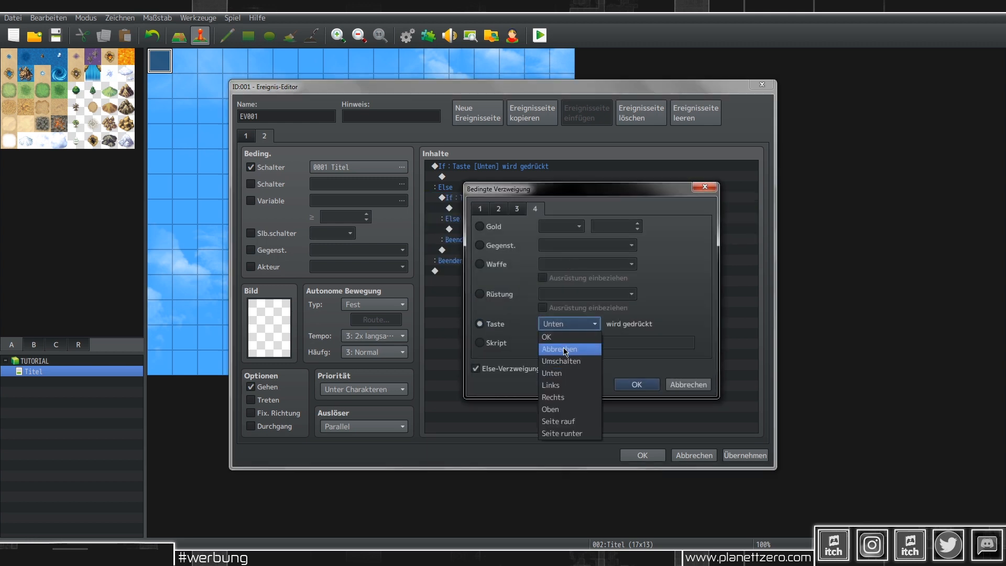
{"action": "left_click", "coordinate": [562, 408]}
{"action": "left_click", "coordinate": [631, 385]}
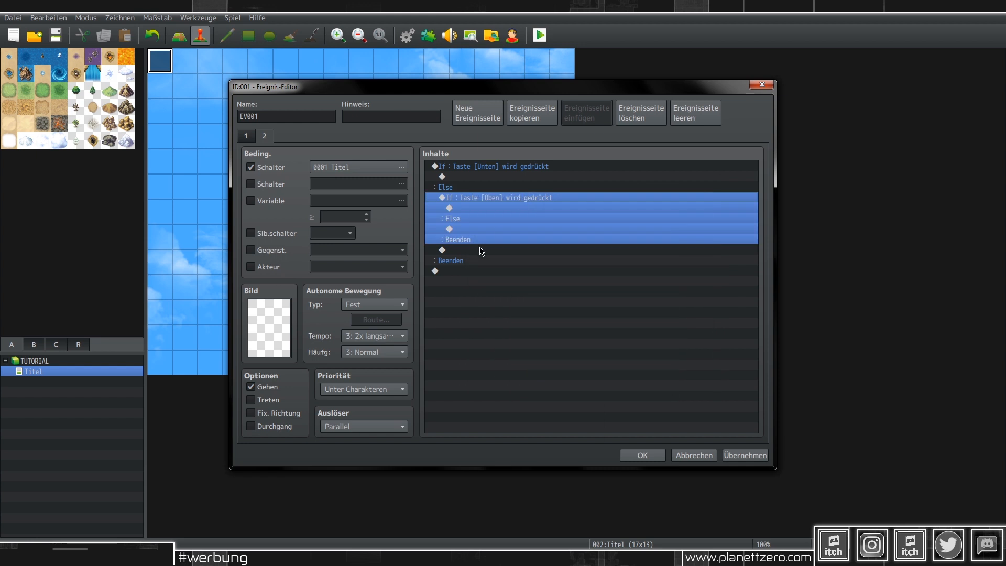
Step: Nest an Umschalten key check inside the Oben check's Else branch
{"action": "key", "text": "ctrl+c"}
{"action": "left_click", "coordinate": [468, 229]}
{"action": "key", "text": "ctrl+v"}
{"action": "double_click", "coordinate": [512, 229]}
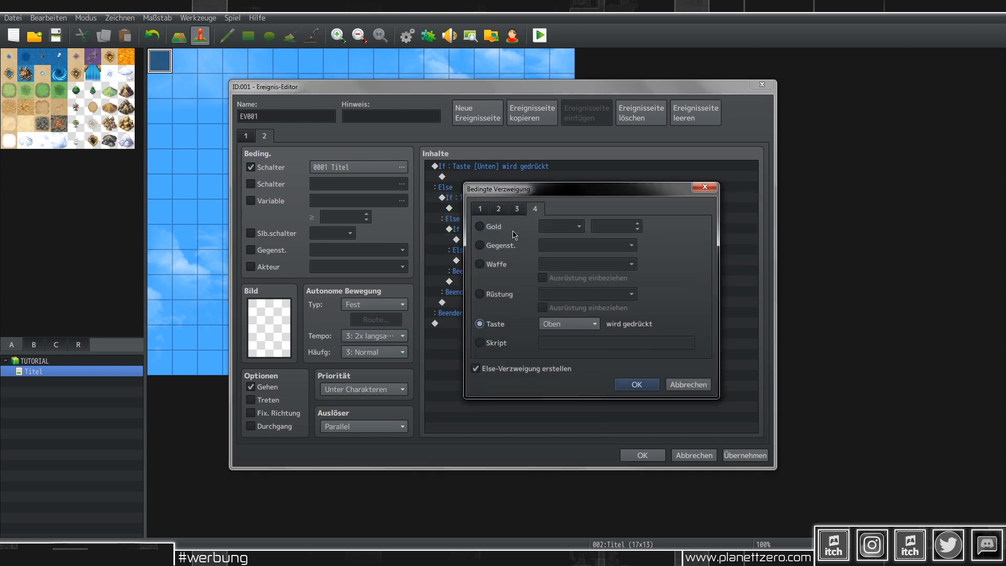
{"action": "left_click", "coordinate": [576, 323]}
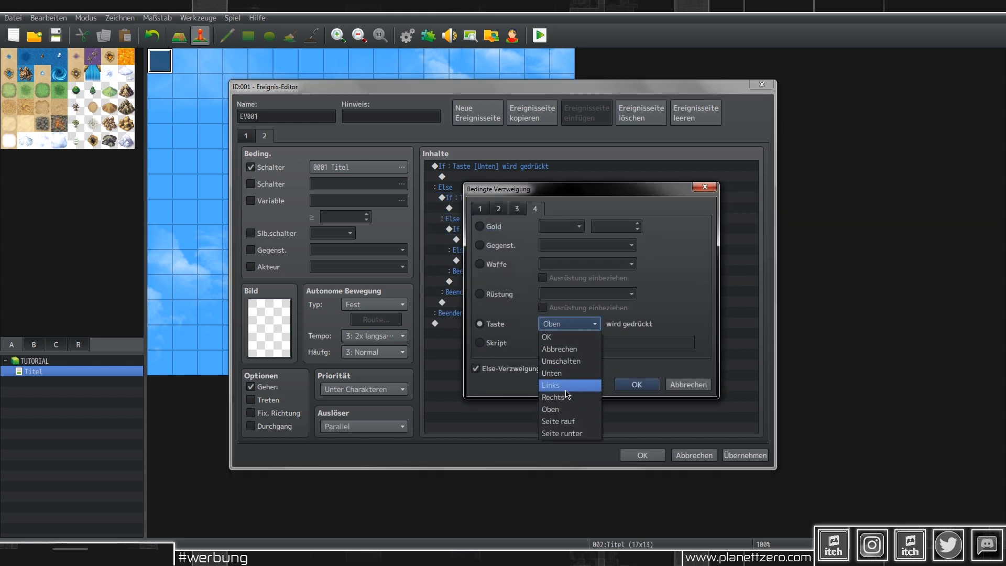
{"action": "left_click", "coordinate": [561, 361]}
{"action": "left_click", "coordinate": [635, 384]}
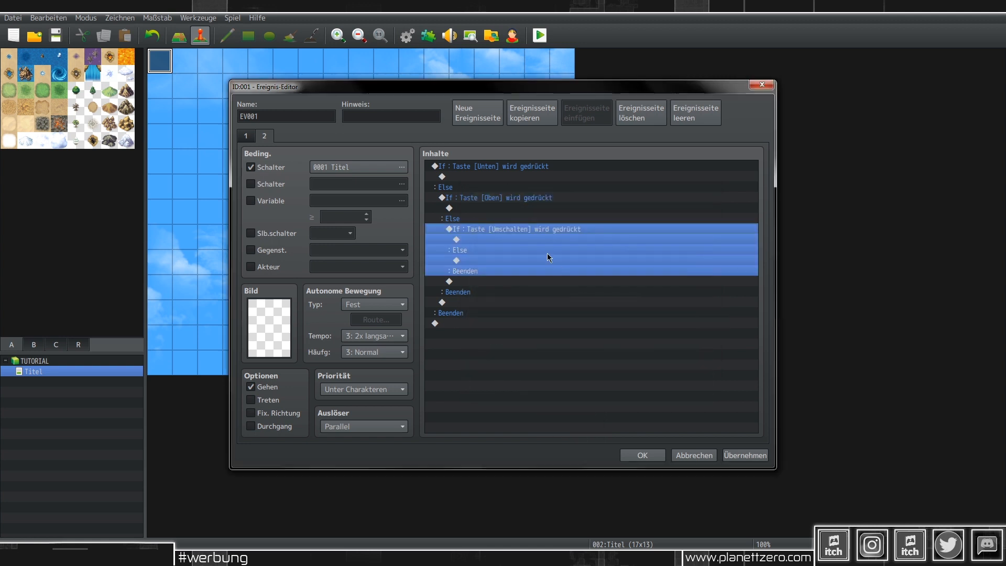
Step: Nest an Abbrechen key check, with no Else, inside the Umschalten Else branch
{"action": "key", "text": "ctrl+c"}
{"action": "left_click", "coordinate": [489, 260]}
{"action": "key", "text": "ctrl+v"}
{"action": "left_click", "coordinate": [523, 260]}
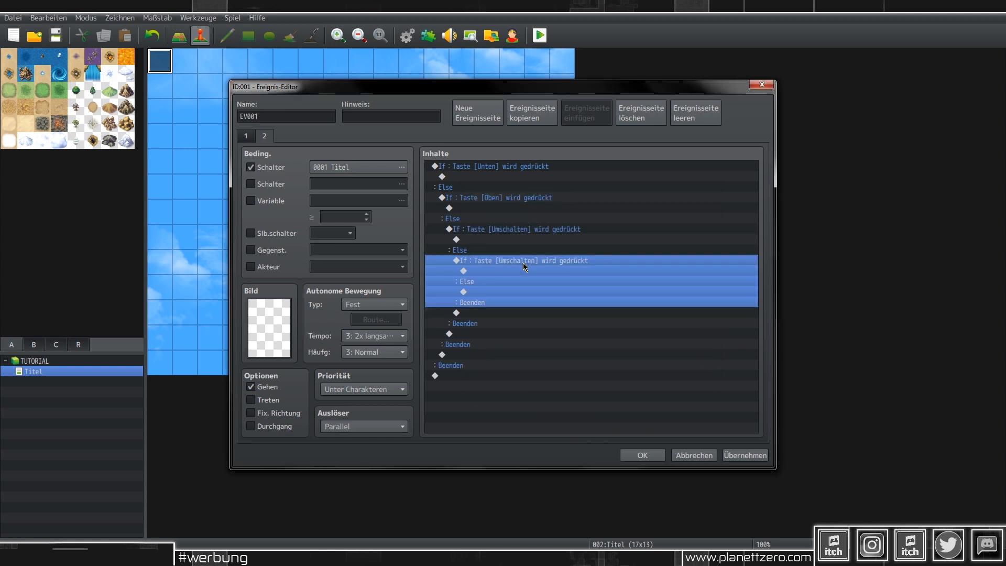
{"action": "double_click", "coordinate": [523, 263]}
{"action": "left_click", "coordinate": [571, 323]}
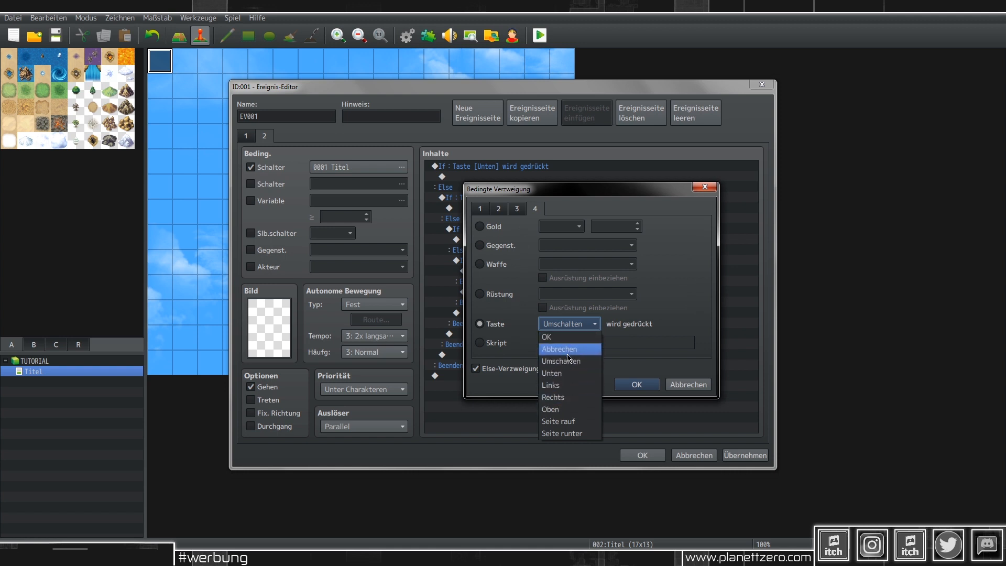
{"action": "left_click", "coordinate": [568, 351]}
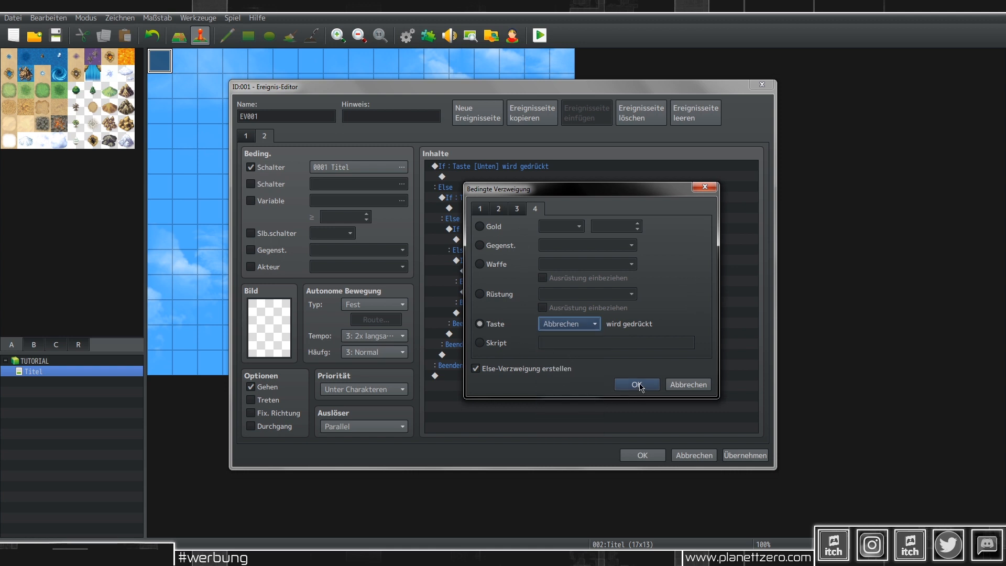
{"action": "left_click", "coordinate": [522, 371]}
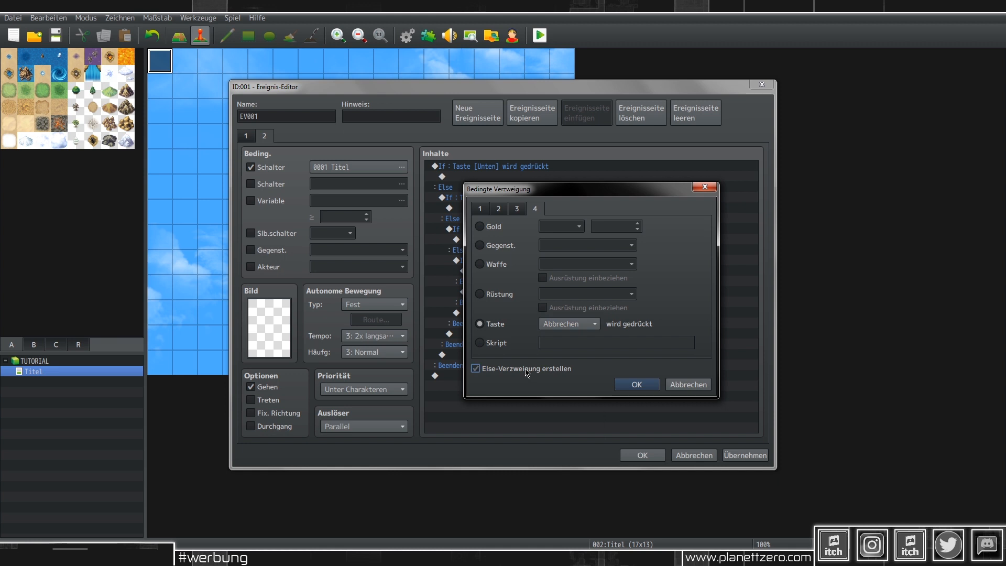
{"action": "left_click", "coordinate": [636, 385]}
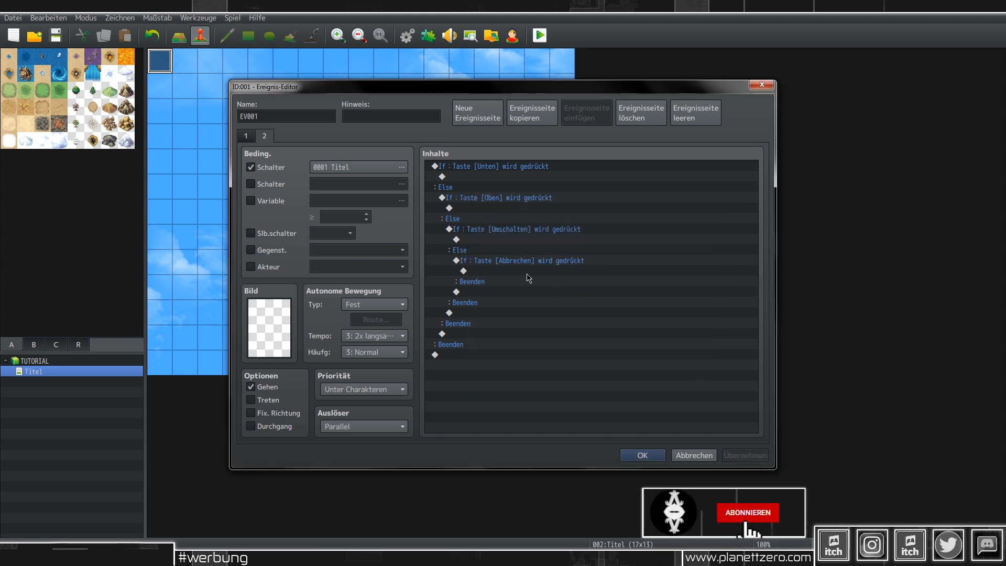
Step: Add a Skript command running window.close();, pasted from the notes file, inside the Abbrechen branch
{"action": "double_click", "coordinate": [492, 273]}
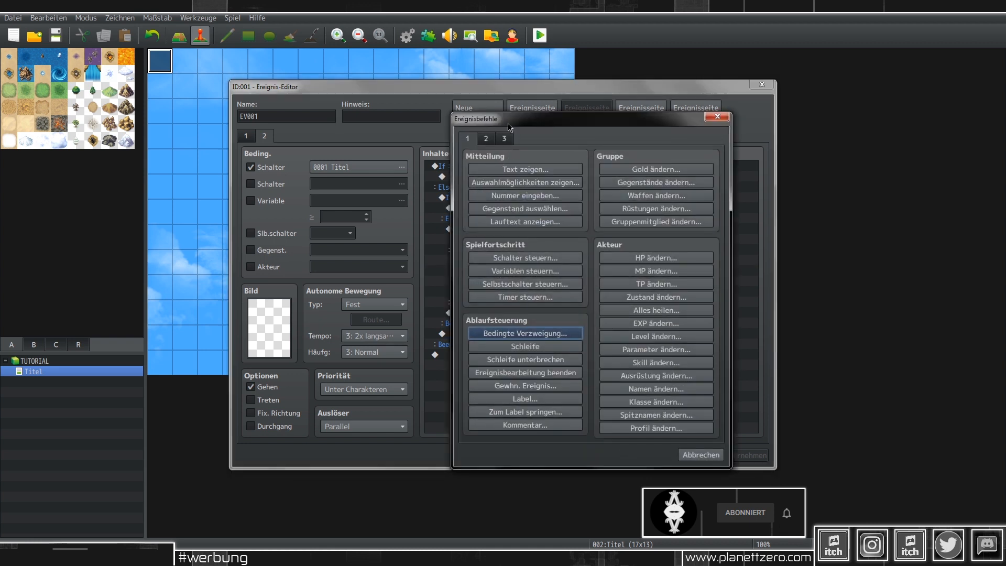
{"action": "left_click", "coordinate": [489, 138]}
{"action": "left_click", "coordinate": [502, 139]}
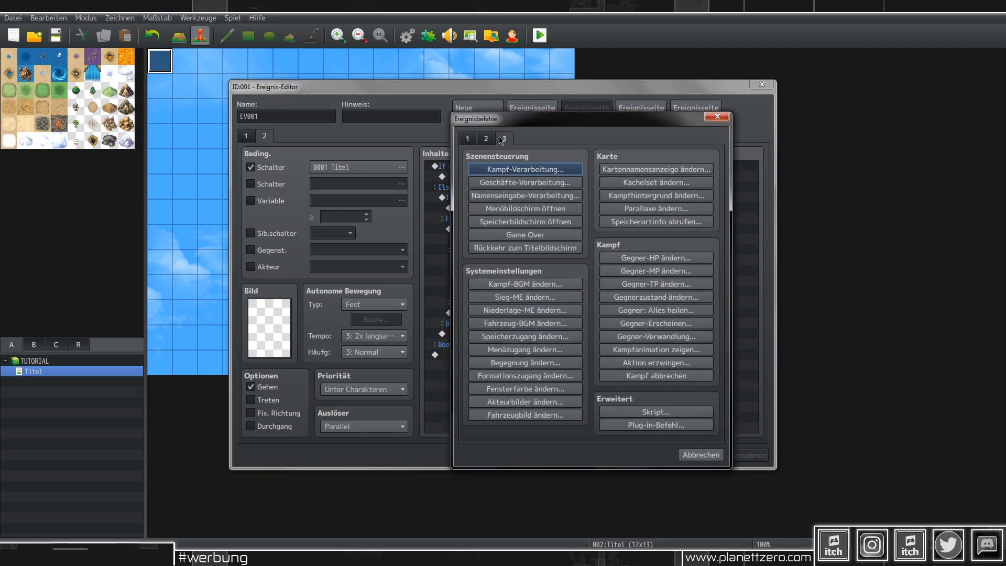
{"action": "left_click", "coordinate": [690, 411]}
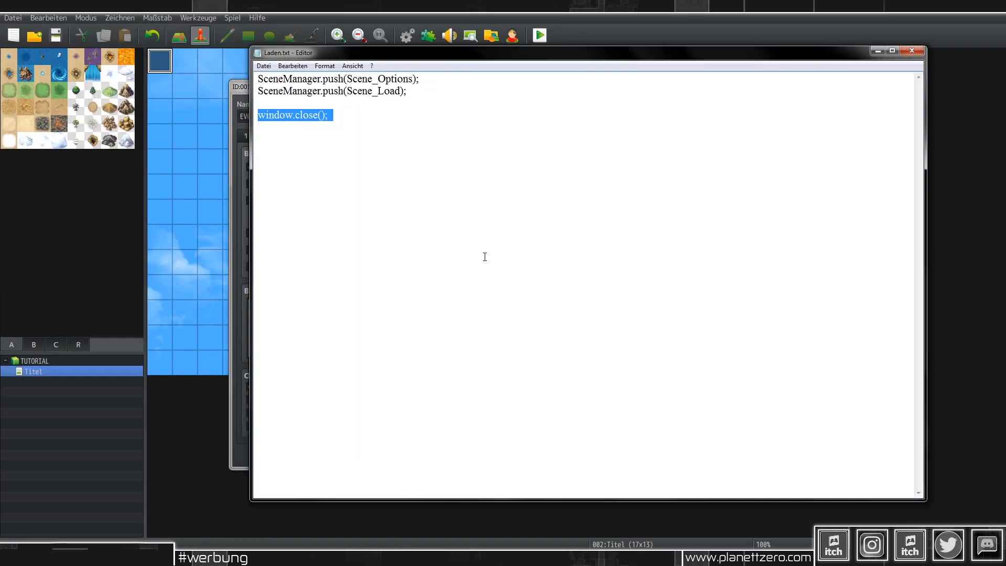
{"action": "right_click", "coordinate": [302, 115]}
{"action": "left_click", "coordinate": [341, 150]}
{"action": "left_click", "coordinate": [877, 51]}
{"action": "right_click", "coordinate": [552, 263]}
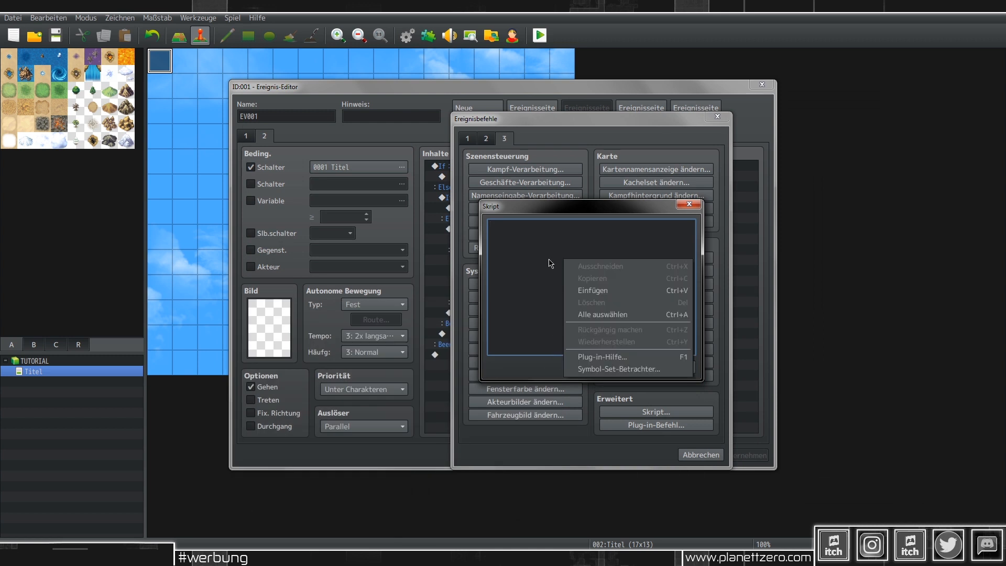
{"action": "left_click", "coordinate": [607, 291]}
{"action": "left_click", "coordinate": [621, 367]}
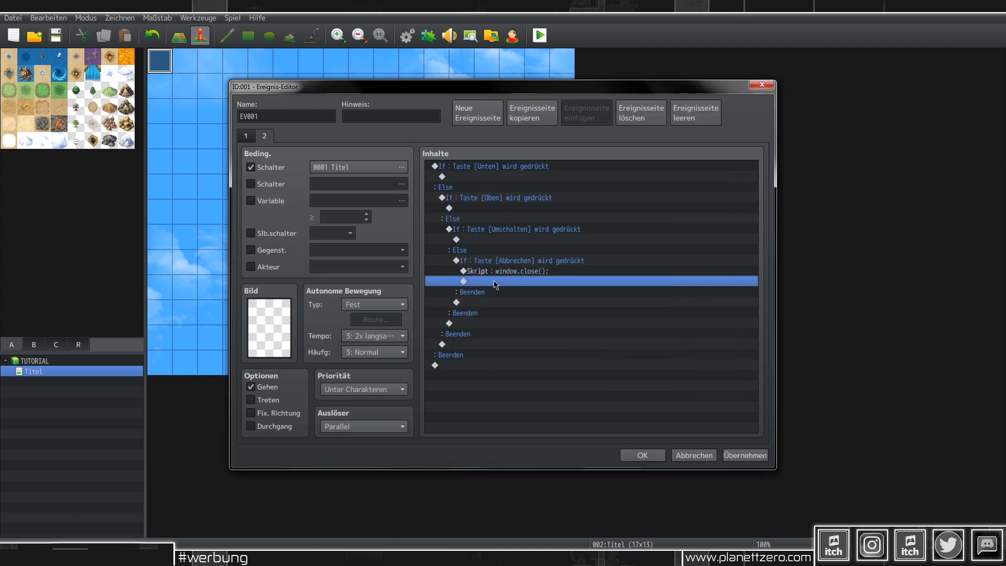
{"action": "left_click", "coordinate": [498, 276]}
Step: Paste a copy of the script under Umschalten and change its text to SceneManager.push(Scene_Options);
{"action": "left_click", "coordinate": [519, 239]}
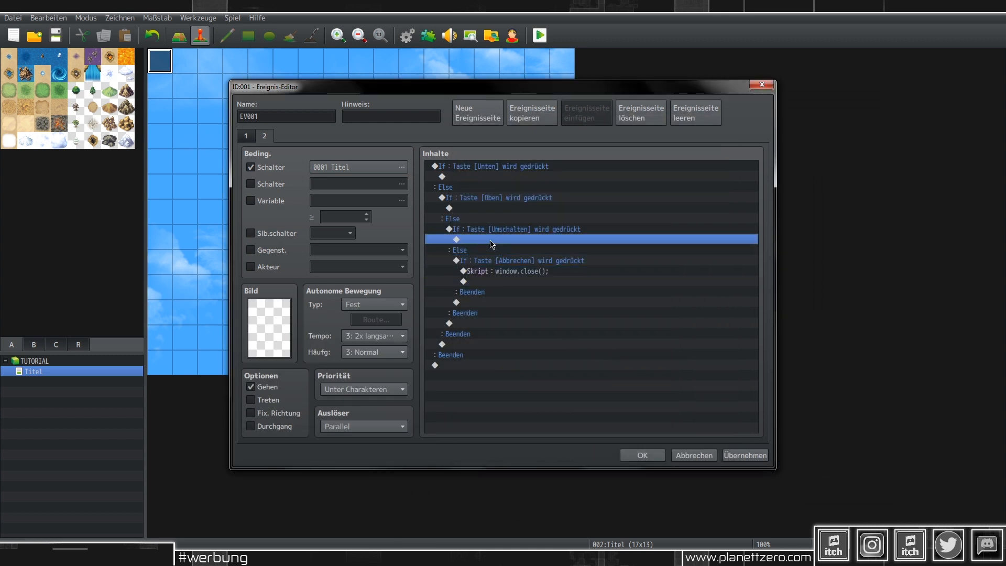
{"action": "key", "text": "ctrl+v"}
{"action": "double_click", "coordinate": [519, 241]}
{"action": "key", "text": "alt+Tab"}
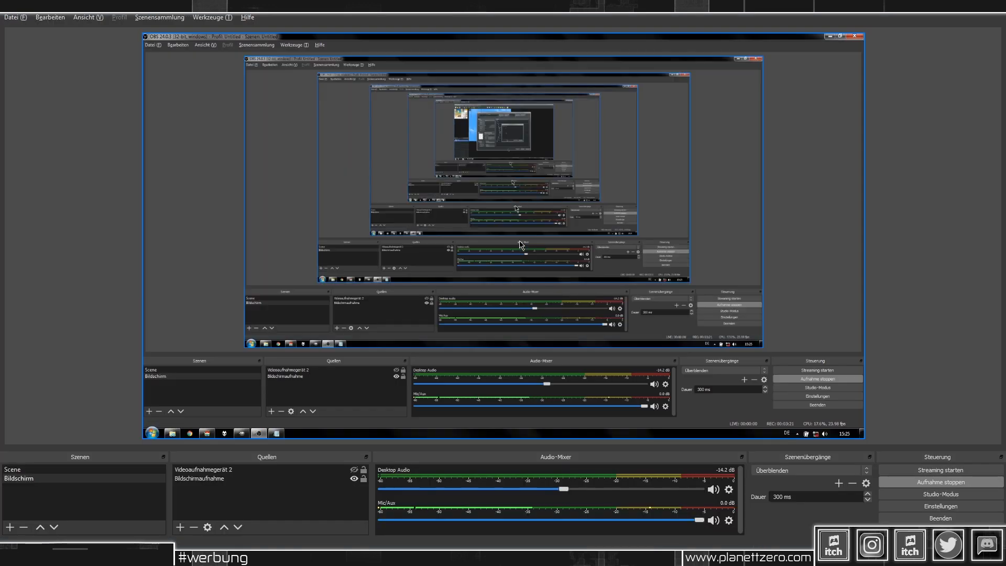
{"action": "key", "text": "alt+Tab"}
{"action": "key", "text": "alt+Tab"}
{"action": "key", "text": "alt+Tab"}
{"action": "key", "text": "alt+Tab"}
{"action": "key", "text": "alt+Tab"}
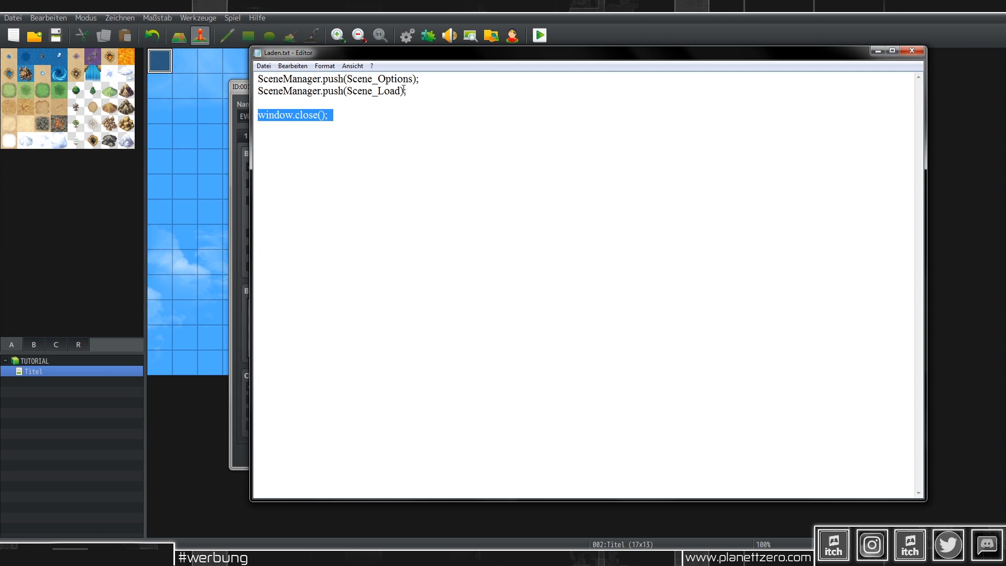
{"action": "left_click", "coordinate": [424, 79]}
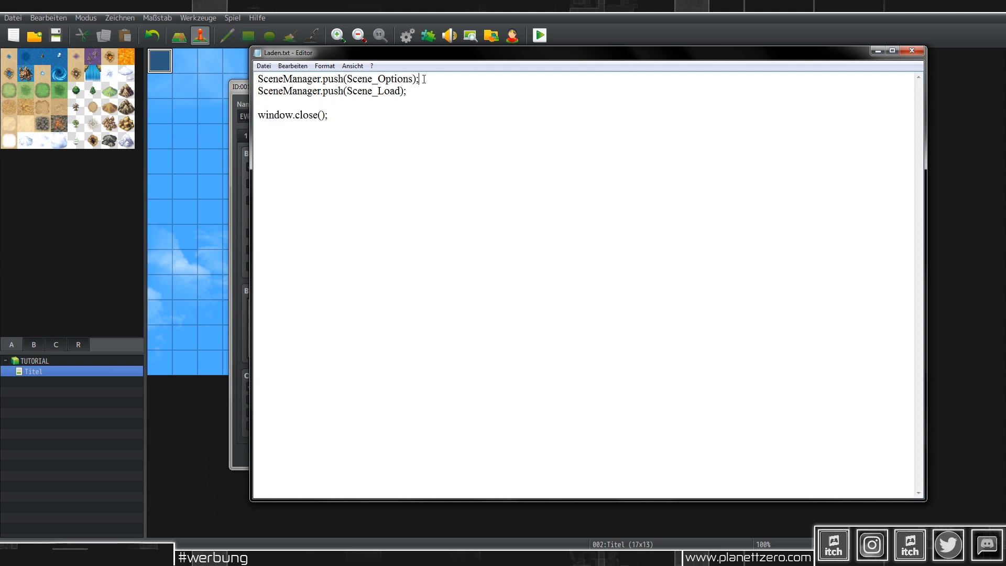
{"action": "left_click", "coordinate": [252, 78], "text": "shift"}
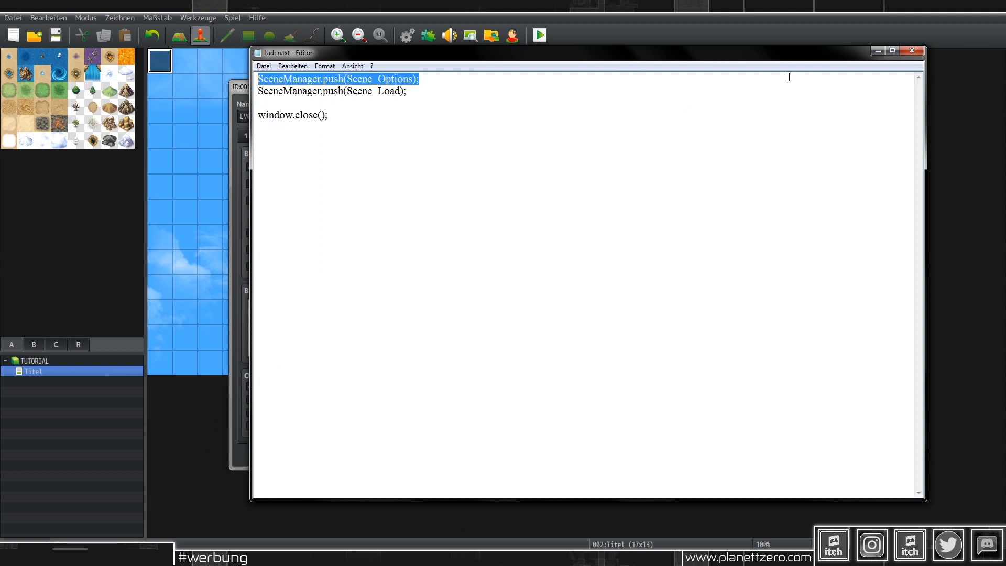
{"action": "left_click", "coordinate": [876, 54]}
{"action": "left_click_drag", "start_coordinate": [602, 233], "coordinate": [442, 240]}
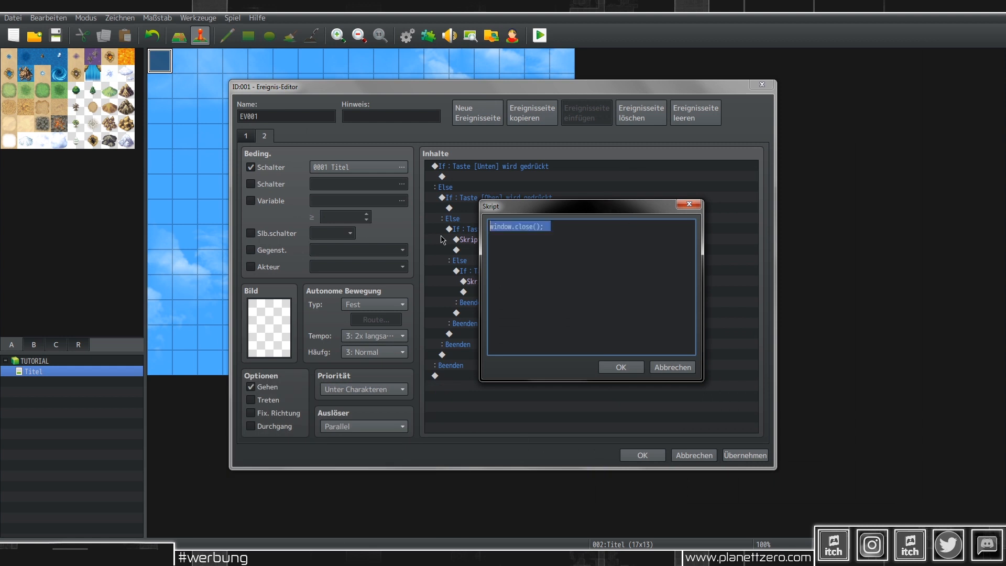
{"action": "key", "text": "ctrl+v"}
{"action": "left_click", "coordinate": [621, 367]}
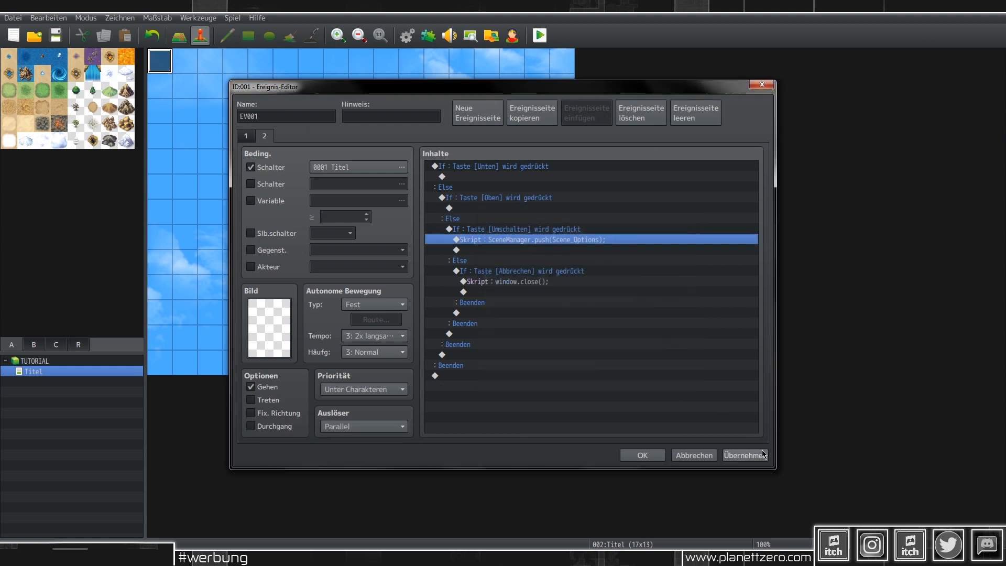
Step: Apply the event changes and bring up the command list at the Scene_Options line
{"action": "left_click", "coordinate": [745, 455]}
{"action": "left_click", "coordinate": [546, 239]}
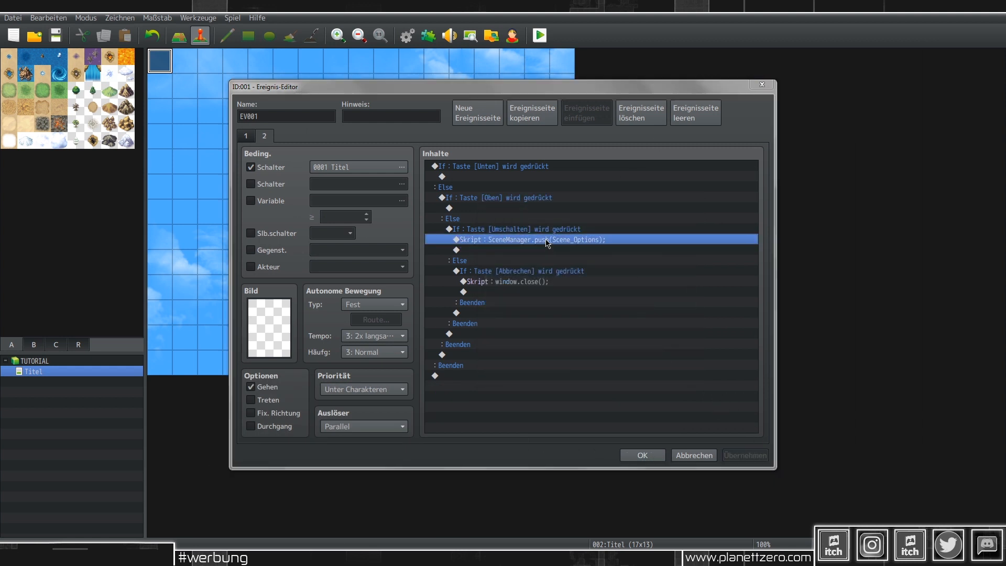
{"action": "key", "text": "Insert"}
Step: Start a SE abspielen command in the Umschalten branch and browse the sound-effect list
{"action": "left_click", "coordinate": [486, 139]}
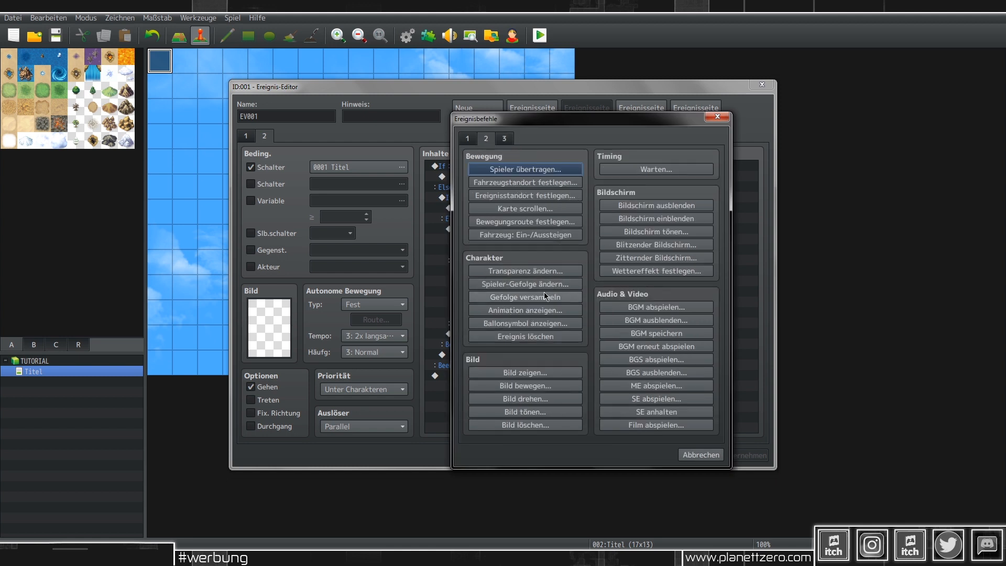
{"action": "left_click", "coordinate": [662, 401]}
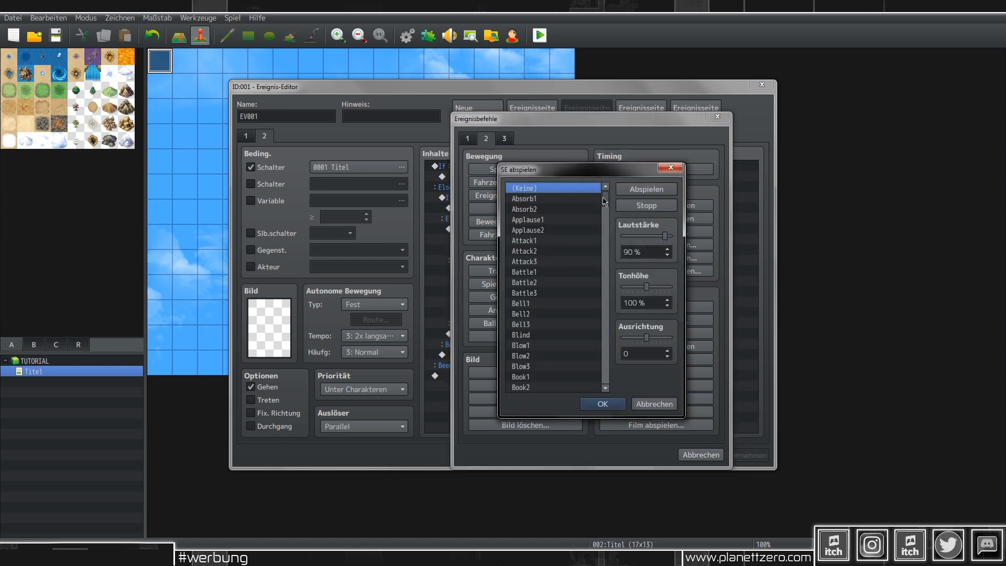
{"action": "left_click_drag", "start_coordinate": [605, 197], "coordinate": [605, 202]}
{"action": "left_click", "coordinate": [568, 227]}
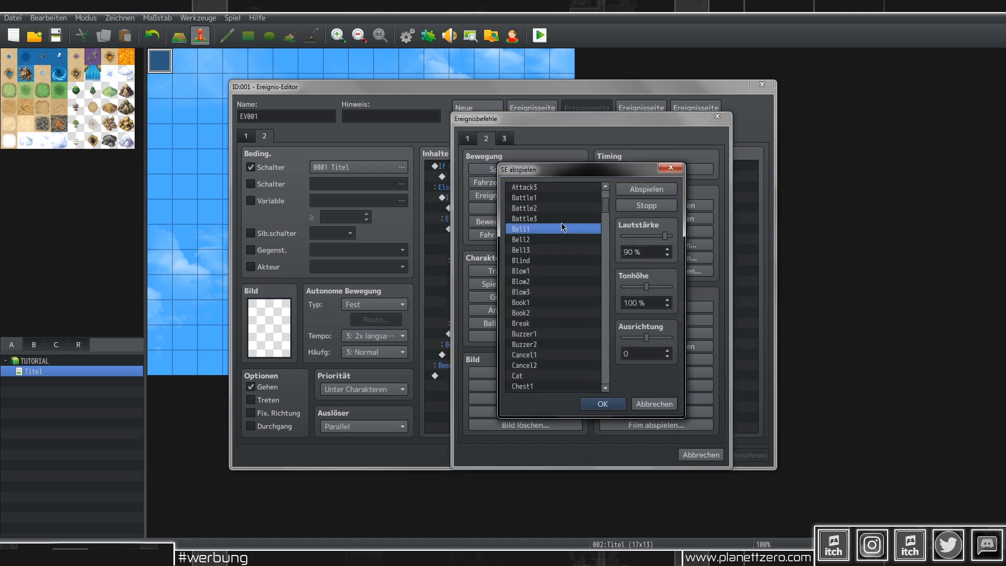
{"action": "key", "text": "o"}
{"action": "scroll", "coordinate": [548, 346], "scroll_direction": "down", "scroll_amount": 2}
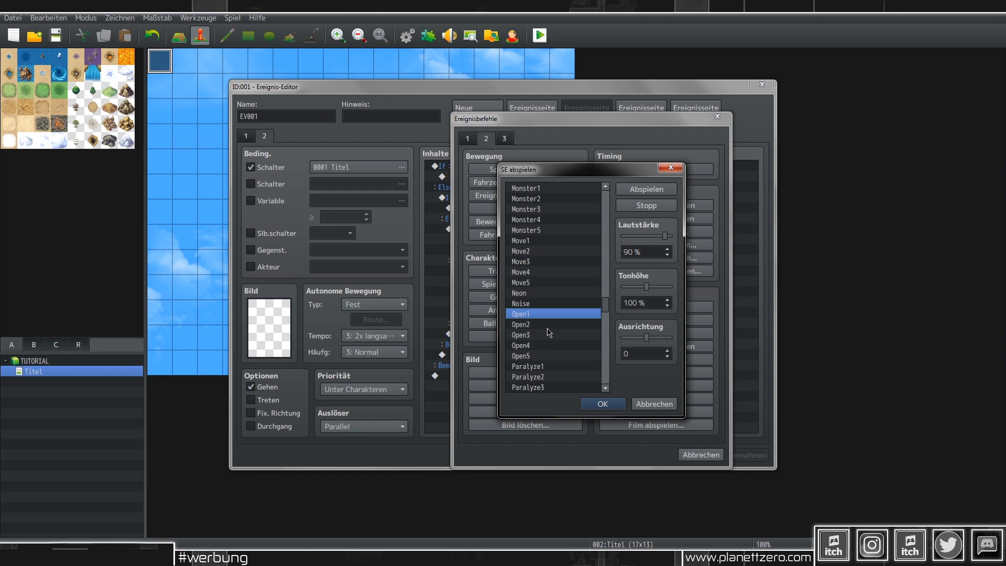
{"action": "scroll", "coordinate": [548, 332], "scroll_direction": "down", "scroll_amount": 2}
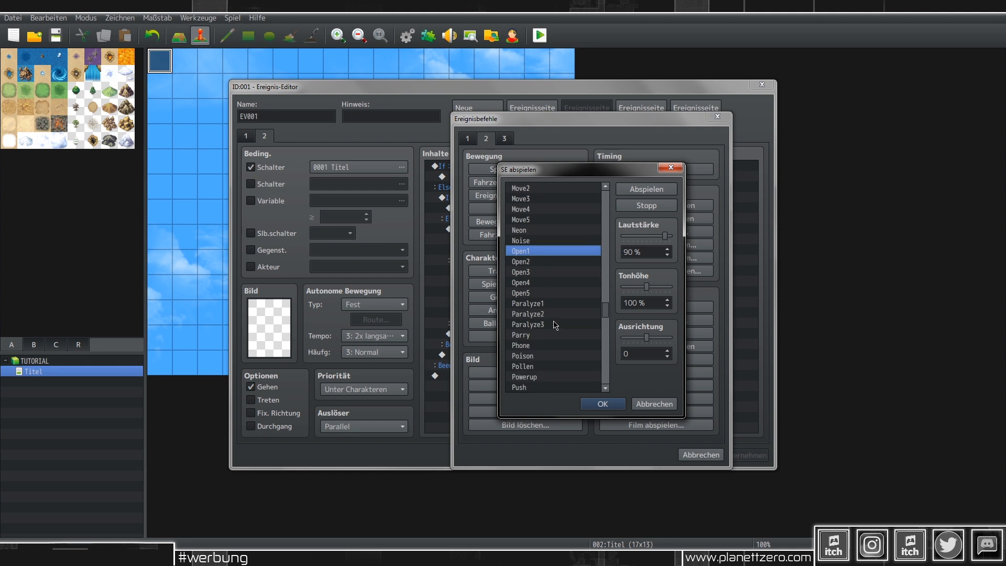
{"action": "scroll", "coordinate": [548, 271], "scroll_direction": "down", "scroll_amount": 10}
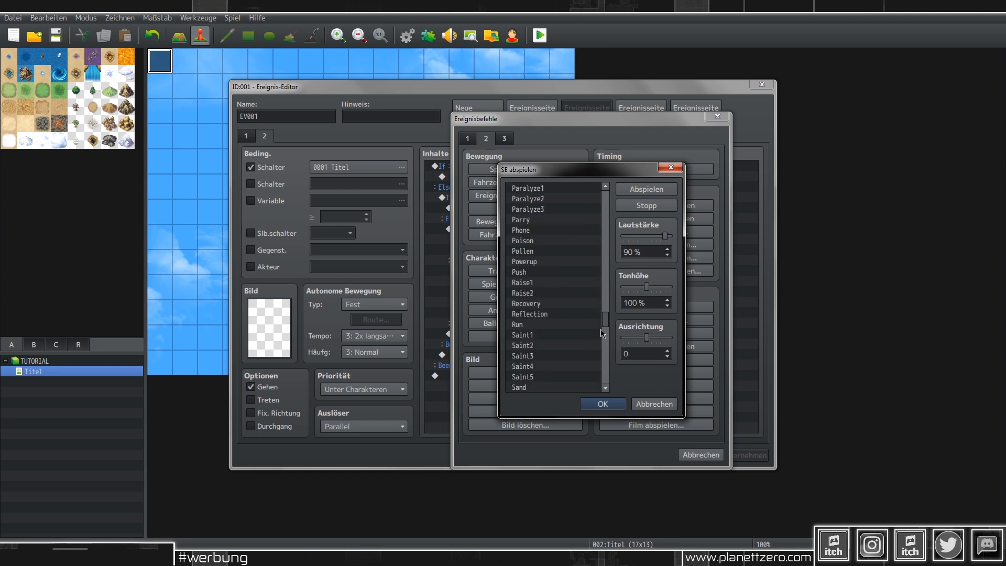
{"action": "left_click_drag", "start_coordinate": [608, 343], "coordinate": [600, 222]}
Step: Choose the Cursor2 sound effect at 90 volume, 100 pitch, 0 pan and confirm it
{"action": "left_click", "coordinate": [548, 220]}
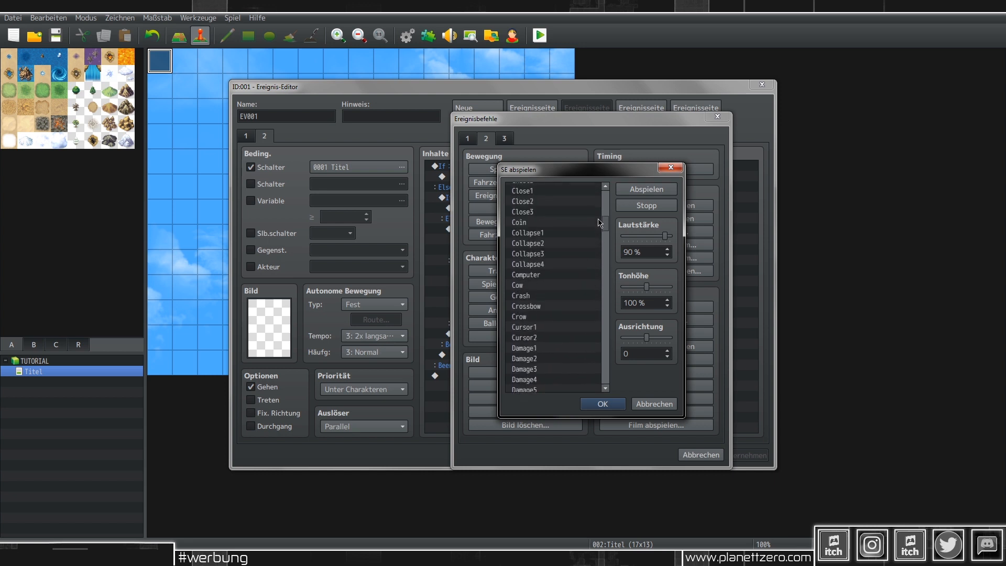
{"action": "left_click", "coordinate": [550, 326]}
{"action": "left_click", "coordinate": [550, 337]}
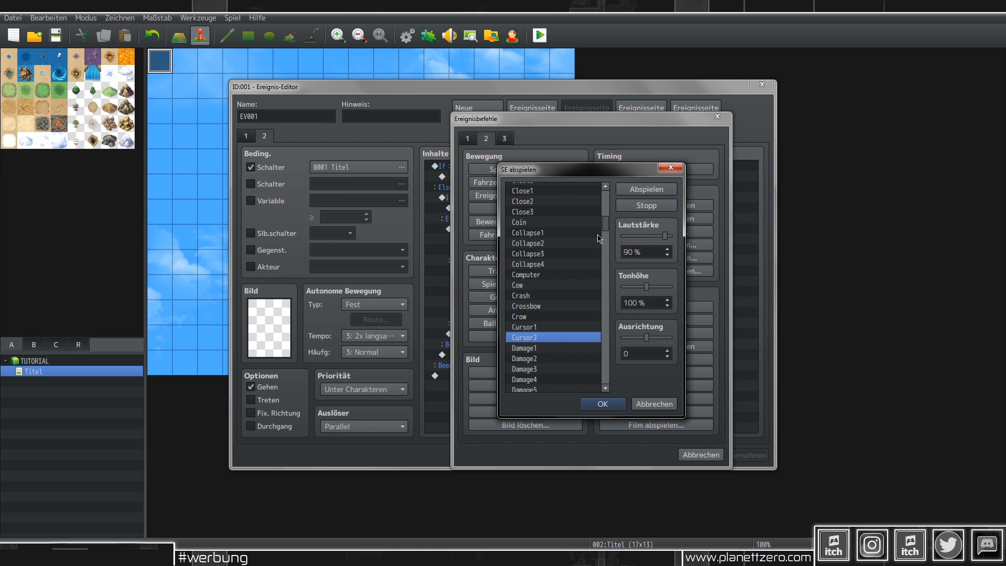
{"action": "left_click_drag", "start_coordinate": [609, 229], "coordinate": [614, 286]}
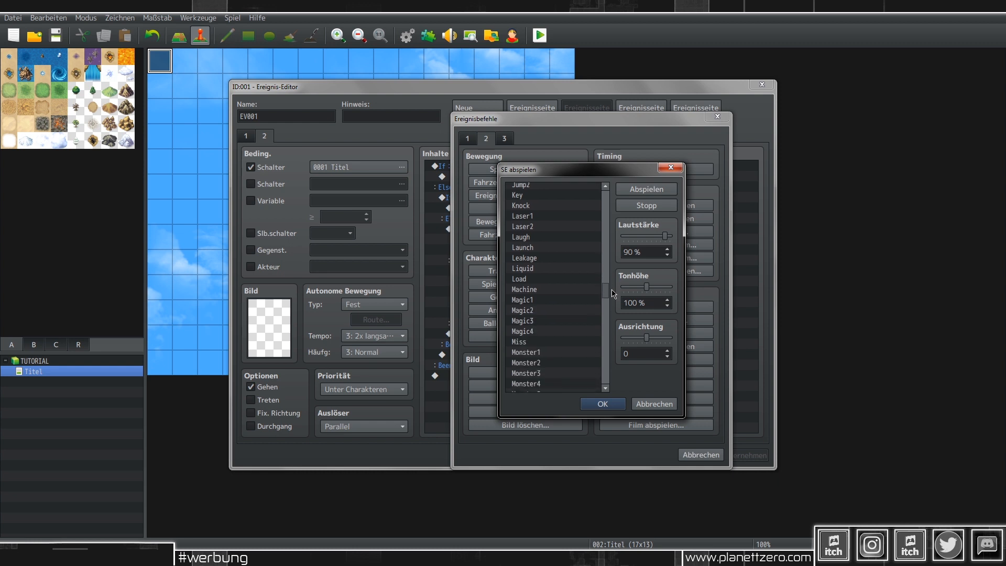
{"action": "left_click_drag", "start_coordinate": [612, 294], "coordinate": [606, 382]}
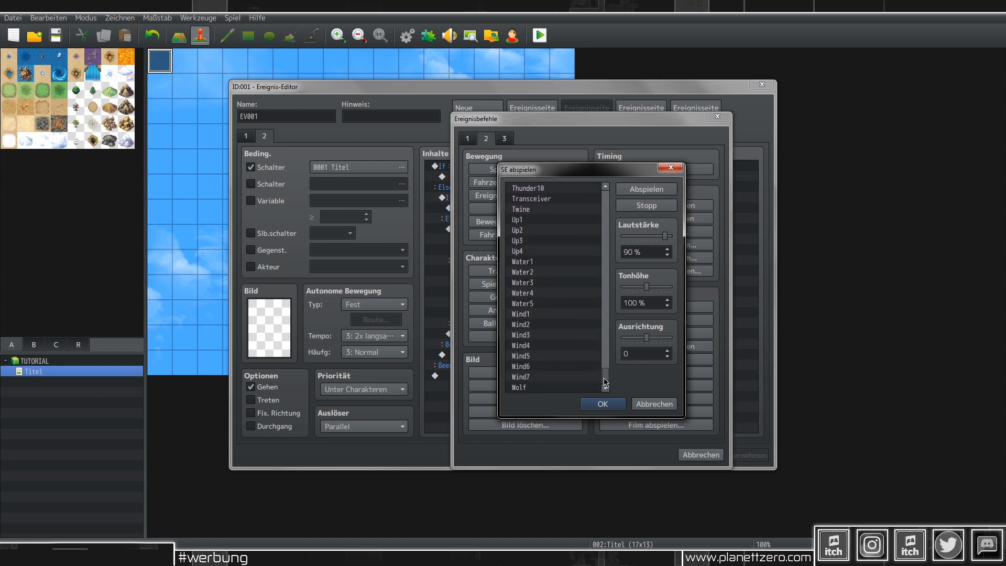
{"action": "left_click", "coordinate": [600, 404]}
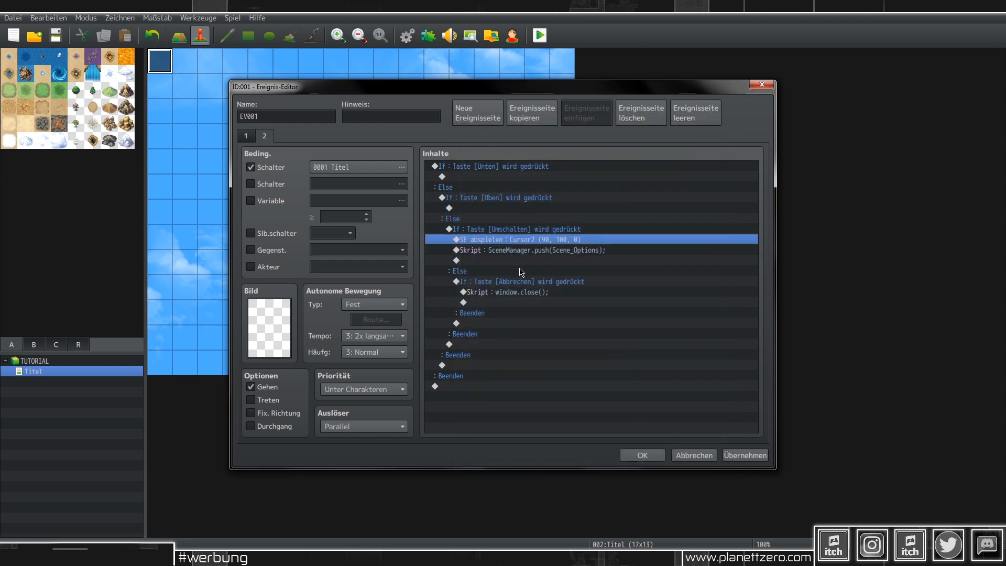
{"action": "left_click", "coordinate": [533, 293]}
Step: Paste a trial copy of the Cursor2 sound command, delete it again, and apply the changes
{"action": "key", "text": "ctrl+v"}
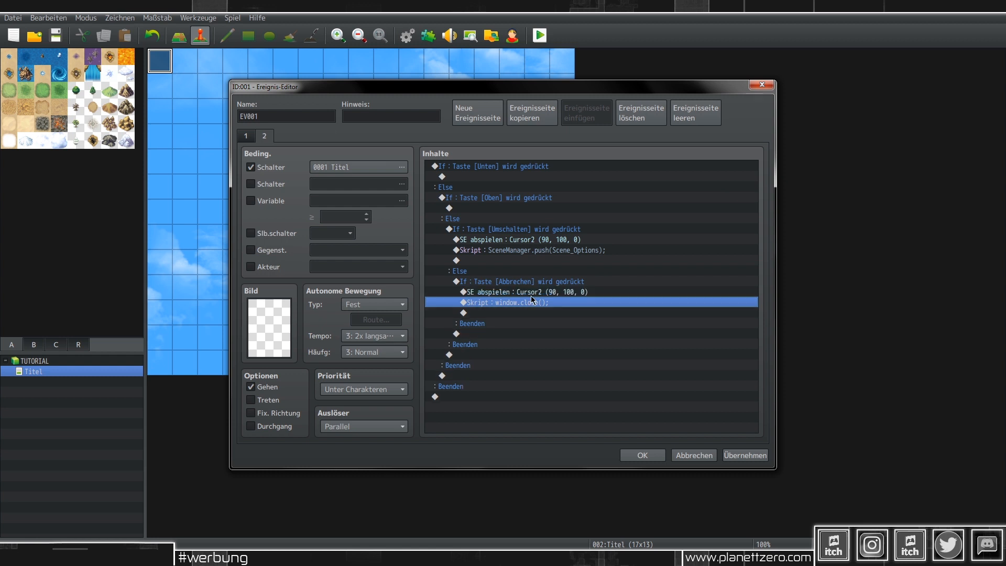
{"action": "double_click", "coordinate": [532, 294]}
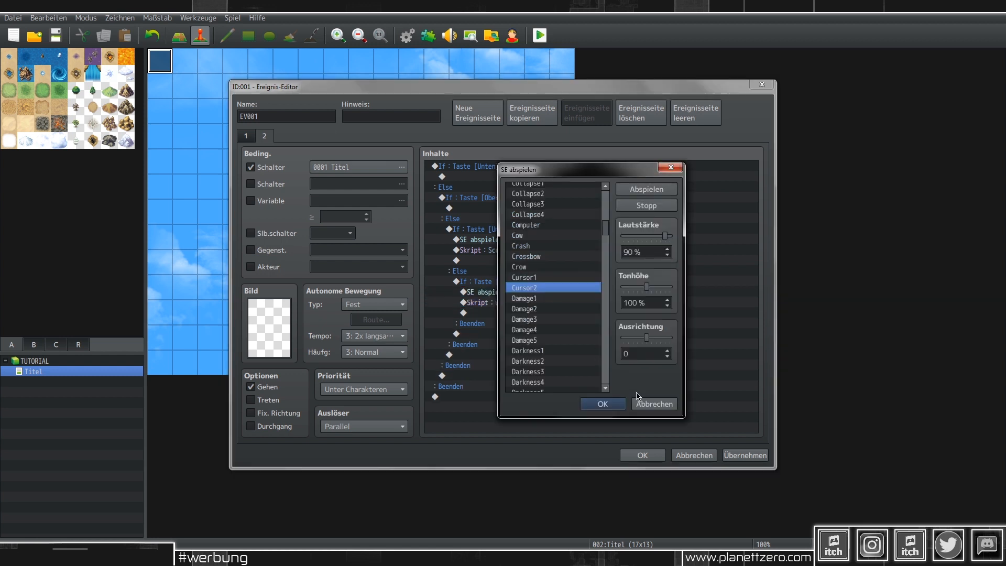
{"action": "left_click", "coordinate": [603, 403]}
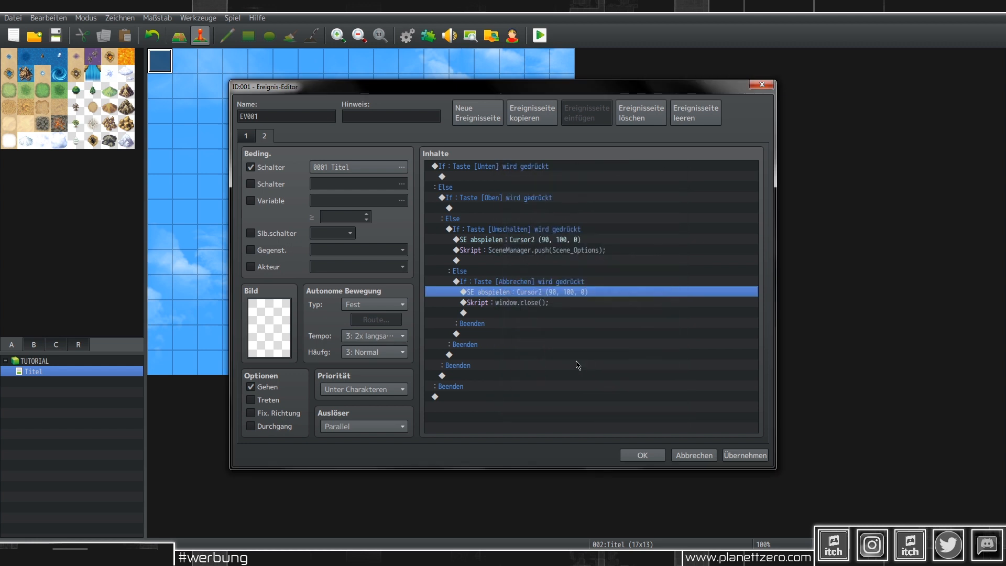
{"action": "key", "text": "Delete"}
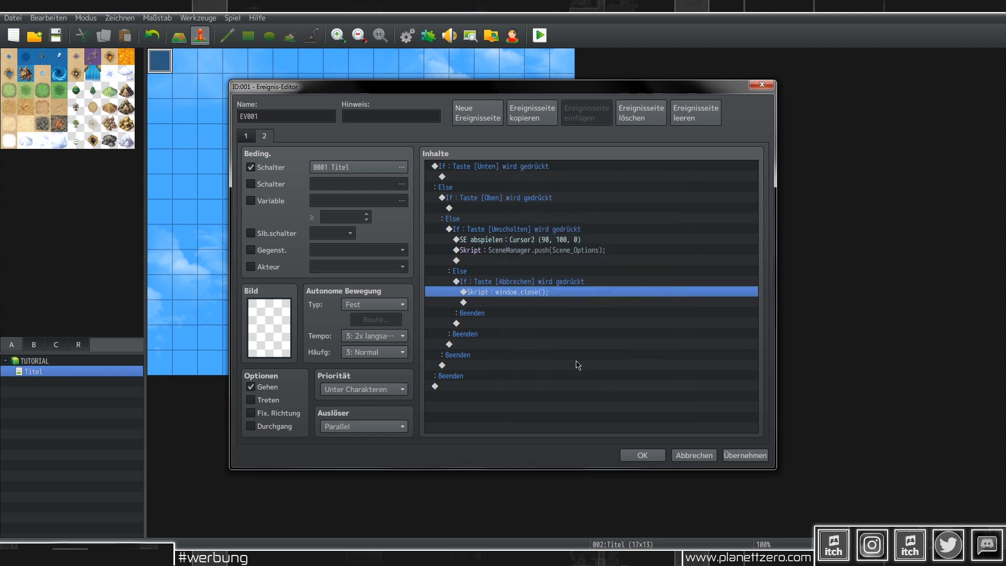
{"action": "left_click", "coordinate": [744, 455]}
Step: Copy the Cursor2 sound command under both the Unten and Oben key conditions
{"action": "left_click", "coordinate": [572, 242]}
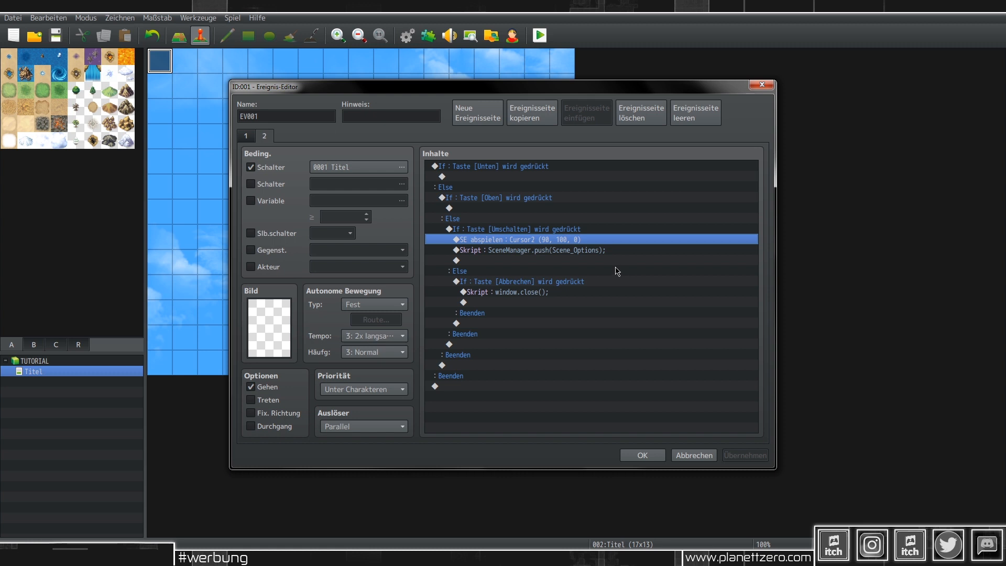
{"action": "key", "text": "ctrl+c"}
{"action": "left_click", "coordinate": [524, 177]}
{"action": "key", "text": "ctrl+v"}
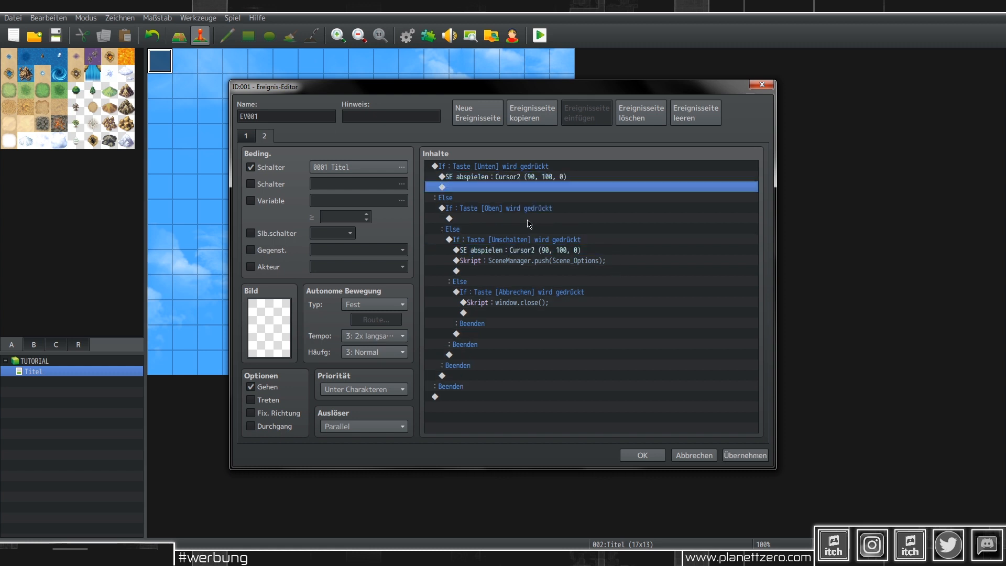
{"action": "left_click", "coordinate": [521, 218]}
{"action": "key", "text": "ctrl+v"}
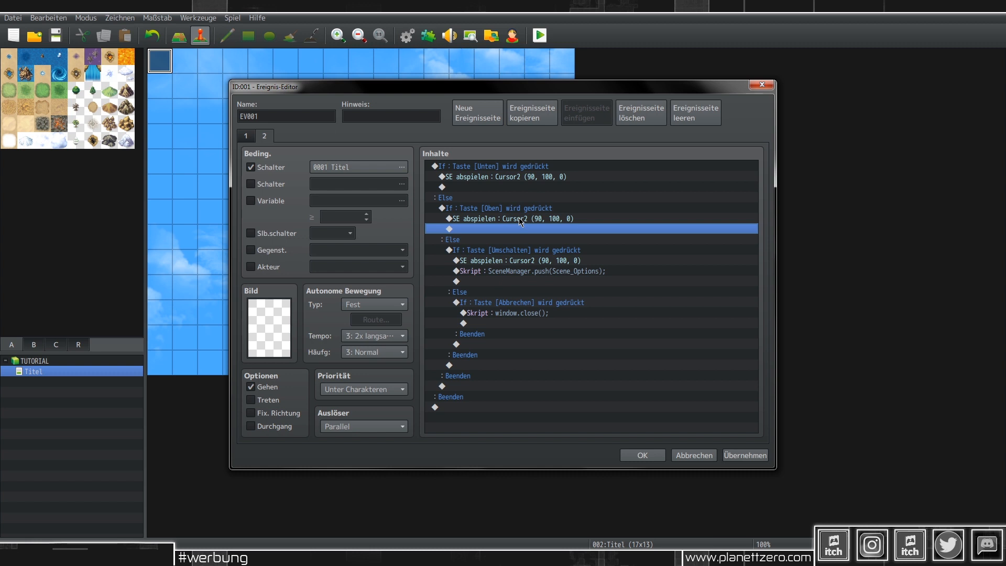
{"action": "left_click", "coordinate": [509, 187]}
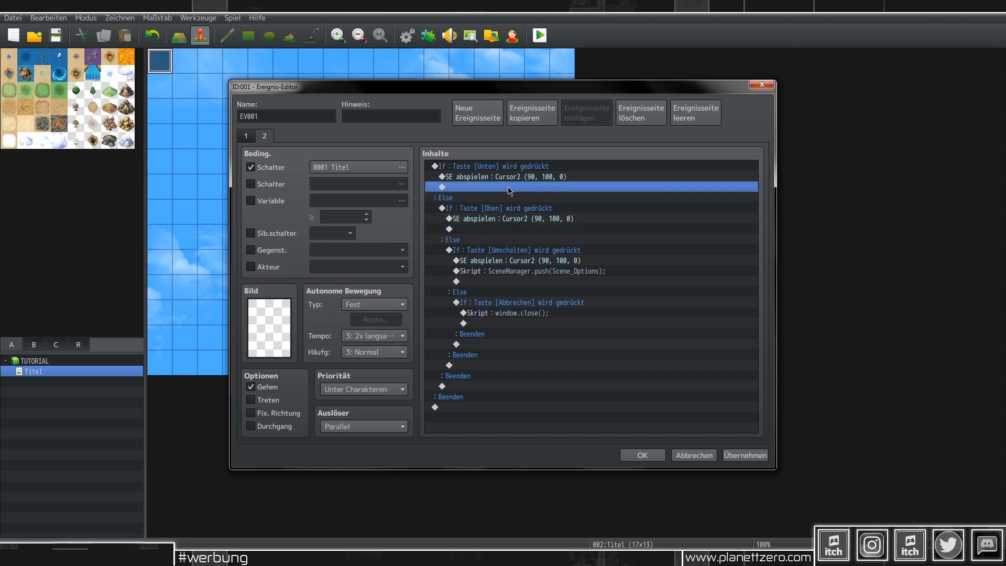
{"action": "double_click", "coordinate": [508, 187]}
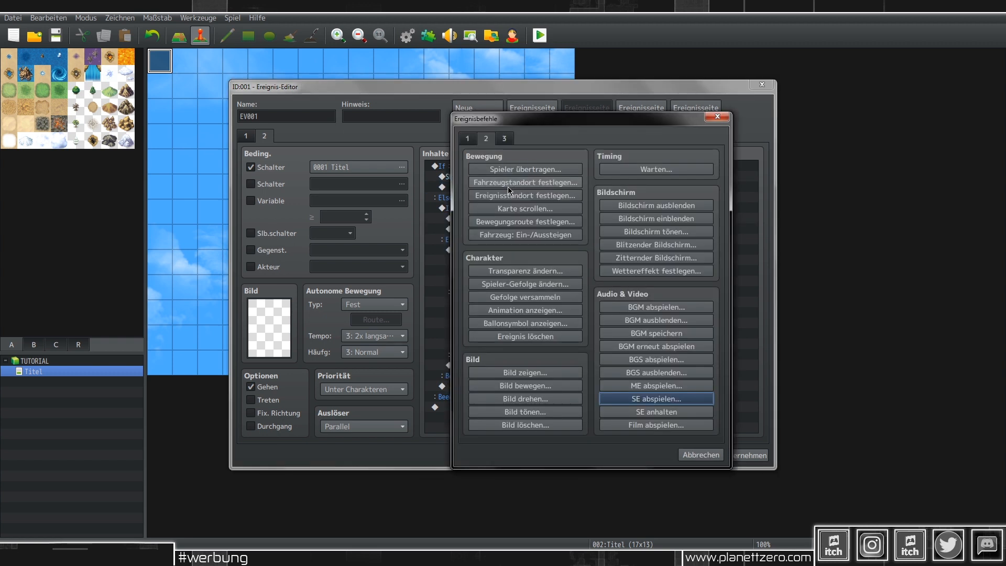
Step: Under Unten, add a conditional branch testing whether switch 0002, renamed Laden, is EIN
{"action": "left_click", "coordinate": [467, 139]}
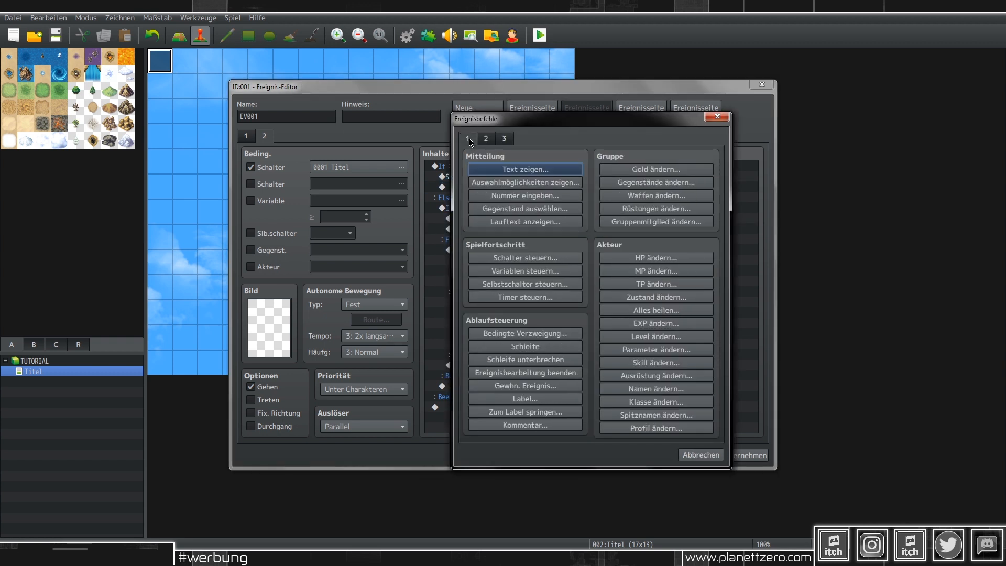
{"action": "left_click", "coordinate": [539, 335]}
{"action": "left_click", "coordinate": [577, 229]}
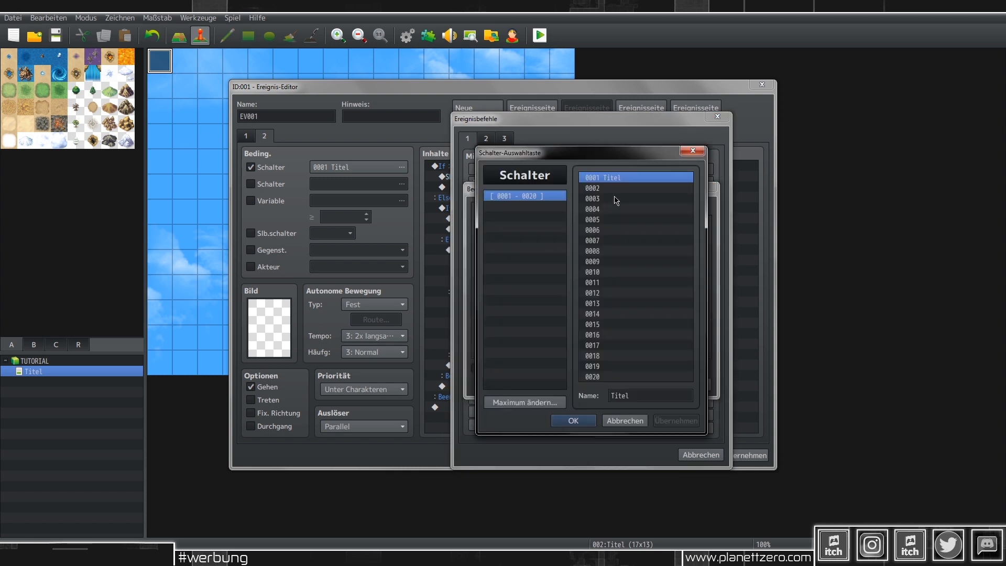
{"action": "left_click", "coordinate": [610, 189]}
{"action": "left_click", "coordinate": [639, 393]}
{"action": "type", "text": "L"}
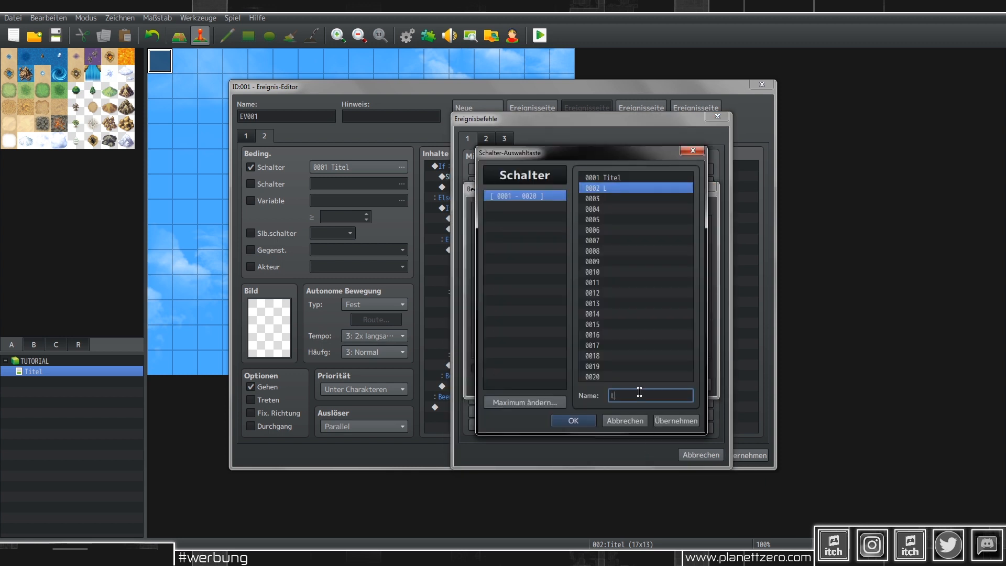
{"action": "type", "text": "aden"}
{"action": "left_click", "coordinate": [574, 420]}
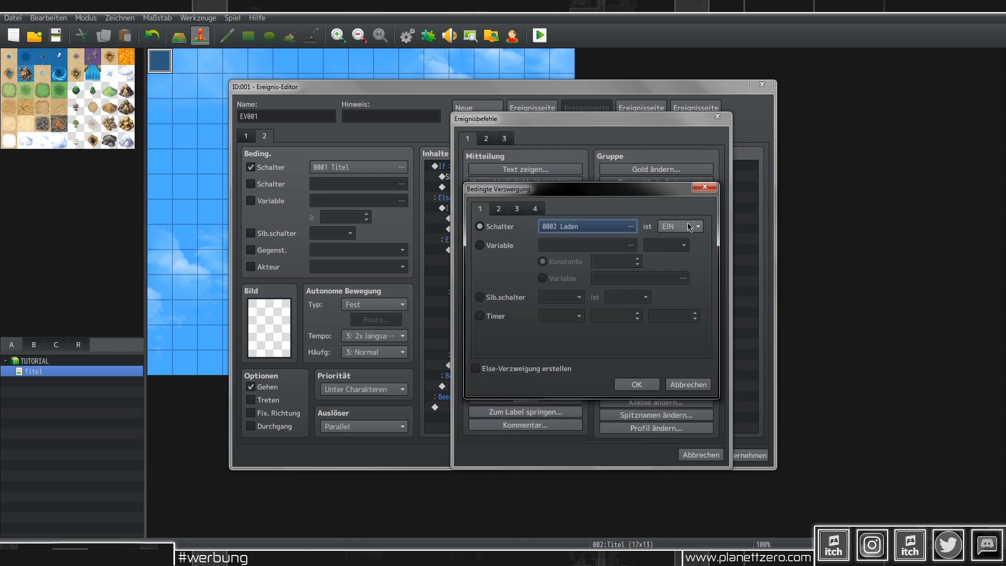
{"action": "left_click", "coordinate": [646, 387]}
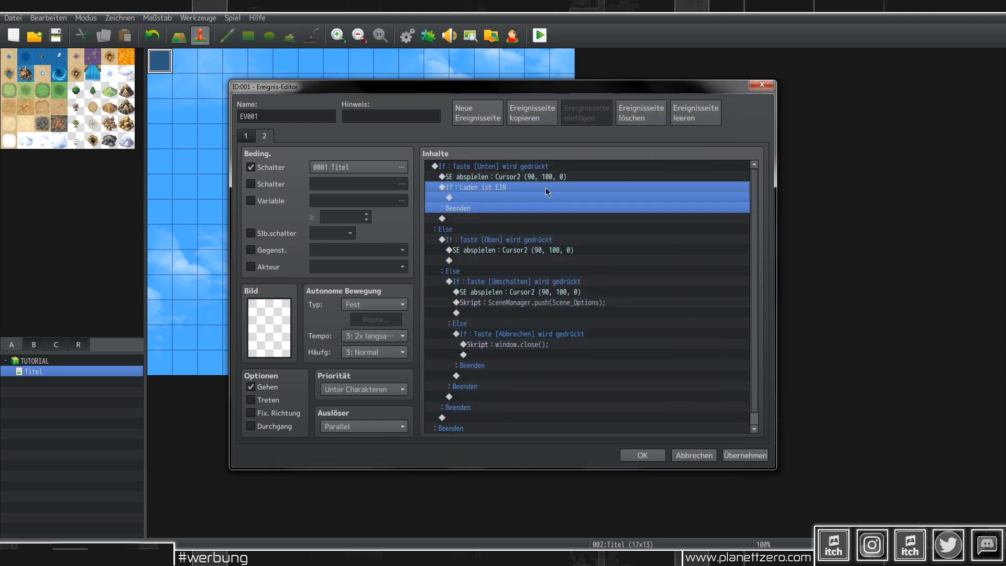
Step: Paste the Laden branch under Oben, change it to Laden ist AUS, then show page 1
{"action": "left_click", "coordinate": [521, 261]}
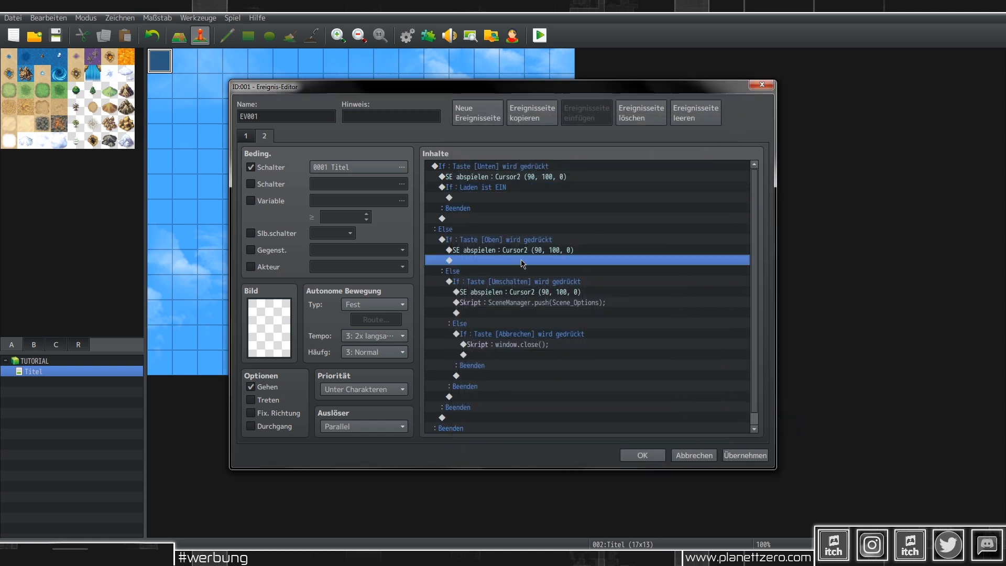
{"action": "key", "text": "ctrl+v"}
{"action": "double_click", "coordinate": [542, 261]}
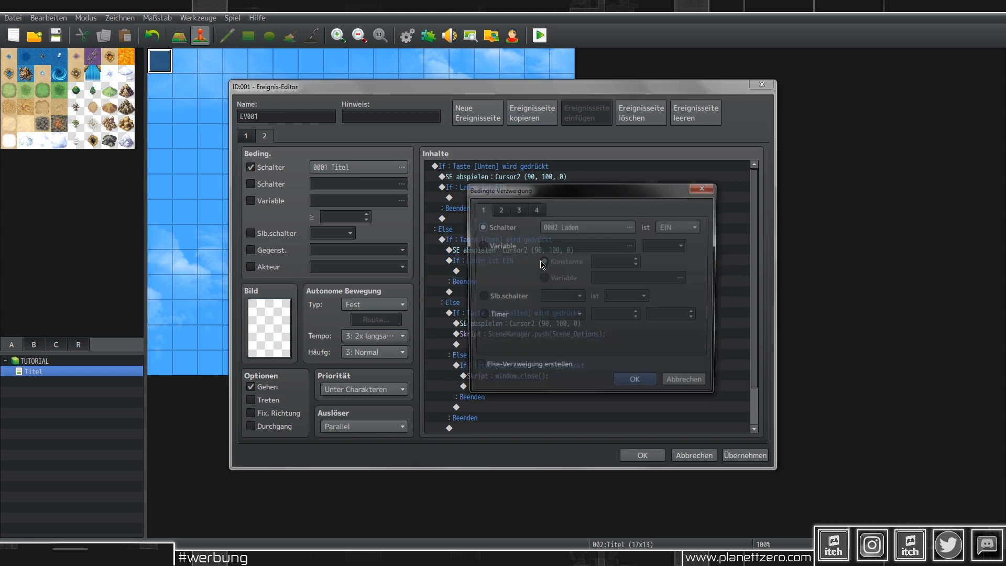
{"action": "left_click", "coordinate": [666, 231]}
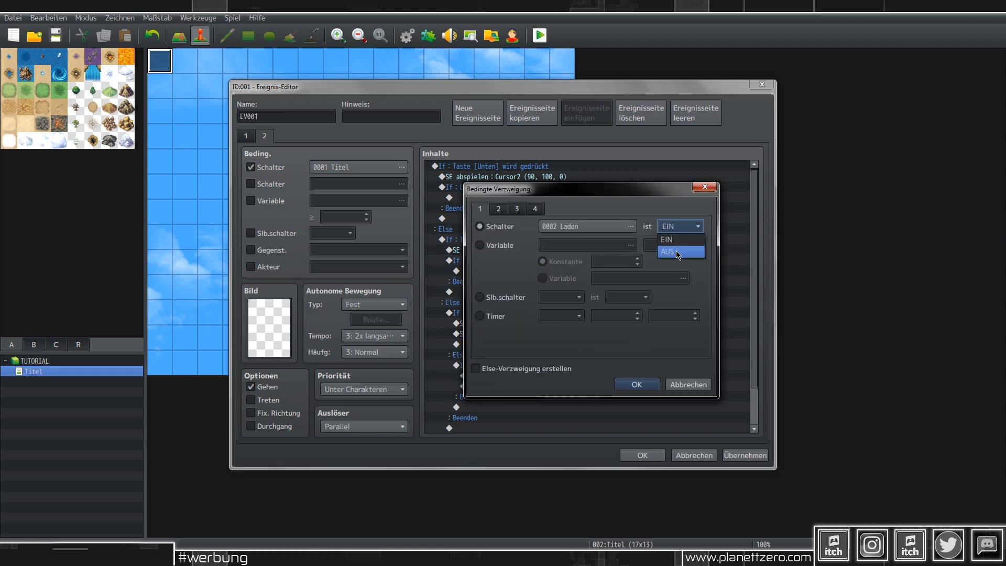
{"action": "left_click", "coordinate": [674, 250]}
{"action": "left_click", "coordinate": [635, 384]}
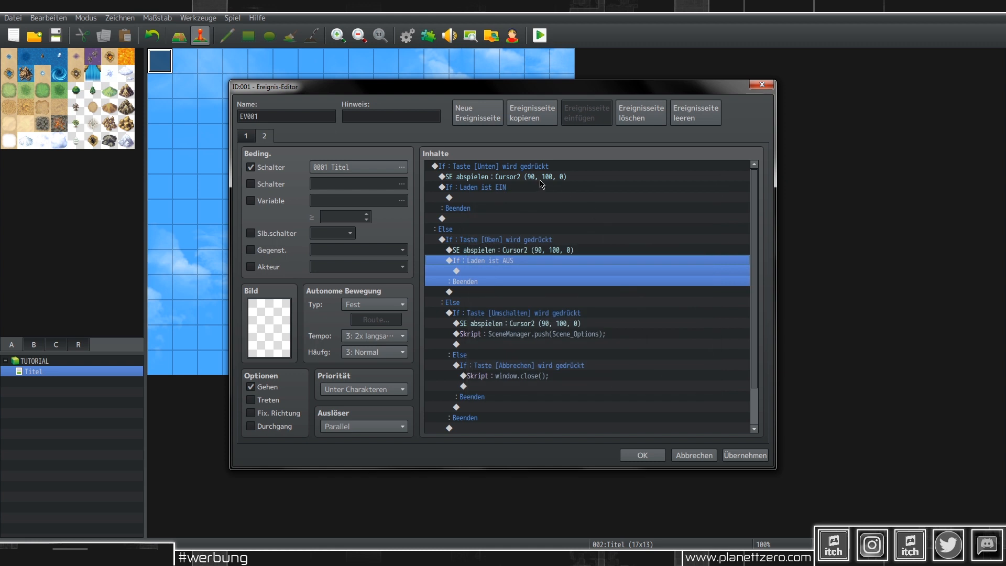
{"action": "left_click", "coordinate": [509, 197]}
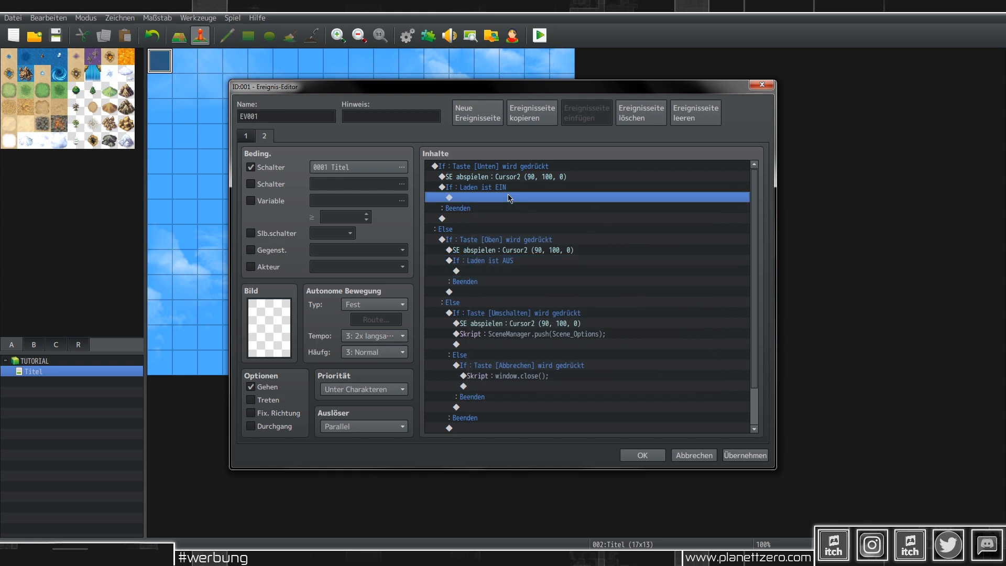
{"action": "left_click", "coordinate": [246, 136]}
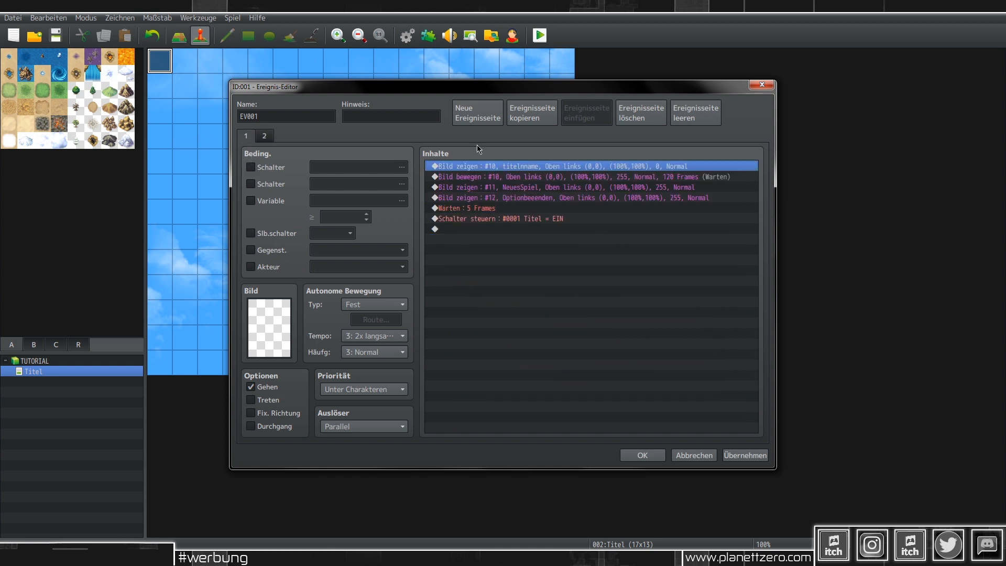
Step: Copy page 1's Bild zeigen #11 NeuesSpiel command into page 2's Laden ist EIN branch
{"action": "left_click", "coordinate": [524, 188]}
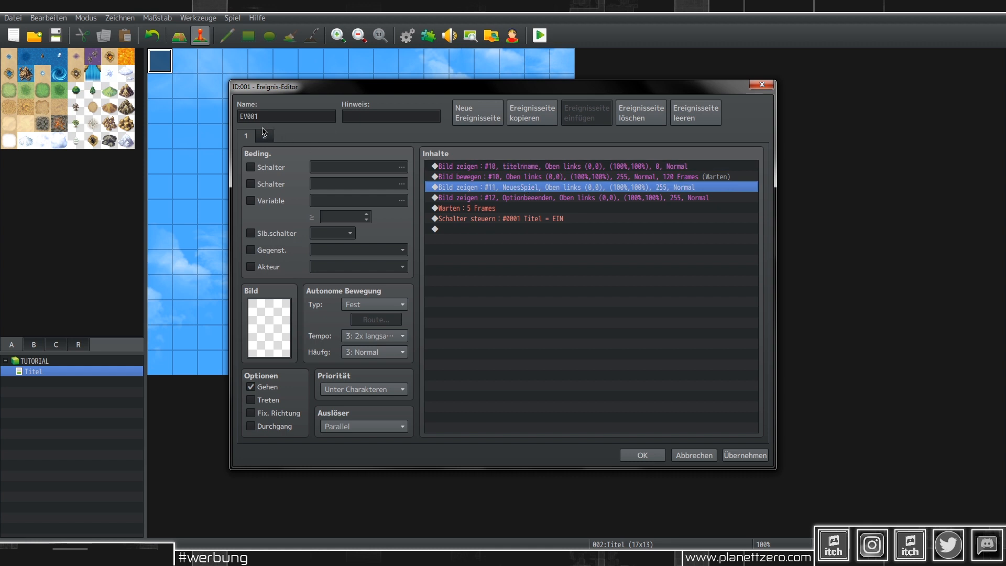
{"action": "left_click", "coordinate": [265, 134]}
{"action": "left_click", "coordinate": [511, 195]}
{"action": "scroll", "coordinate": [522, 202], "scroll_direction": "up", "scroll_amount": 1}
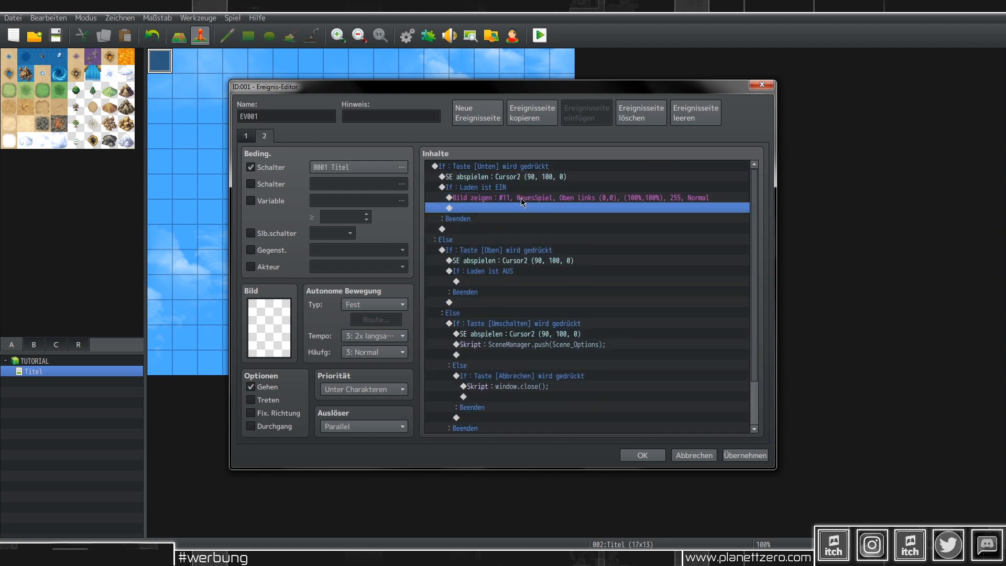
{"action": "left_click", "coordinate": [521, 198]}
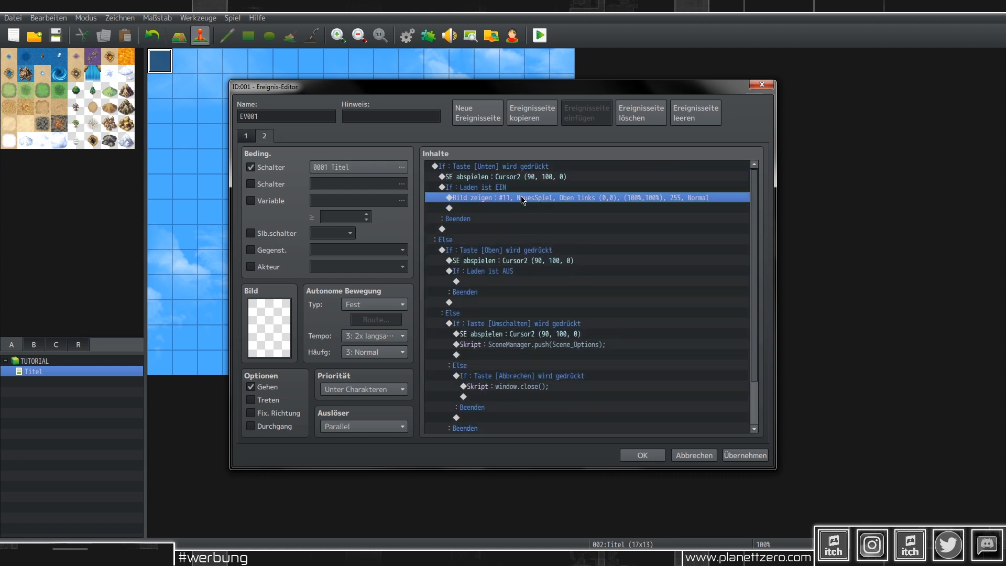
{"action": "left_click", "coordinate": [510, 283]}
Step: Paste the picture command into the Oben branch and change the Unten copy to show 'laden'
{"action": "key", "text": "ctrl+v"}
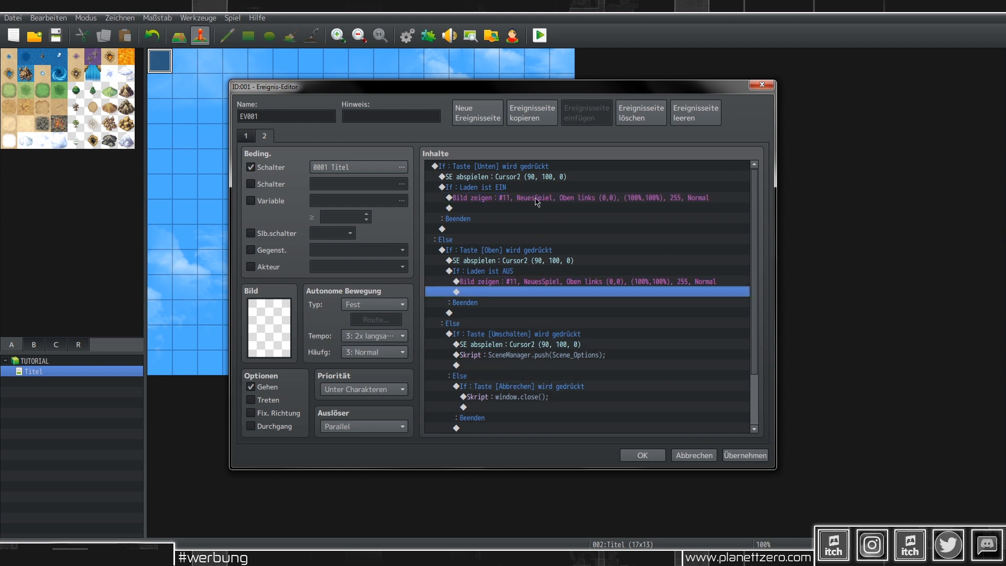
{"action": "double_click", "coordinate": [547, 198]}
{"action": "left_click", "coordinate": [567, 224]}
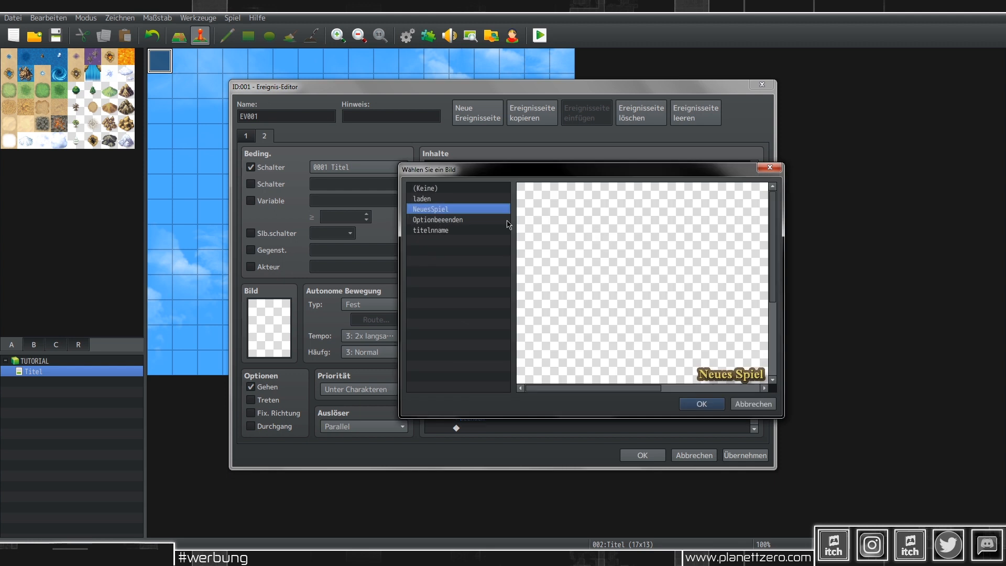
{"action": "left_click", "coordinate": [450, 199]}
{"action": "scroll", "coordinate": [734, 291], "scroll_direction": "down", "scroll_amount": 2}
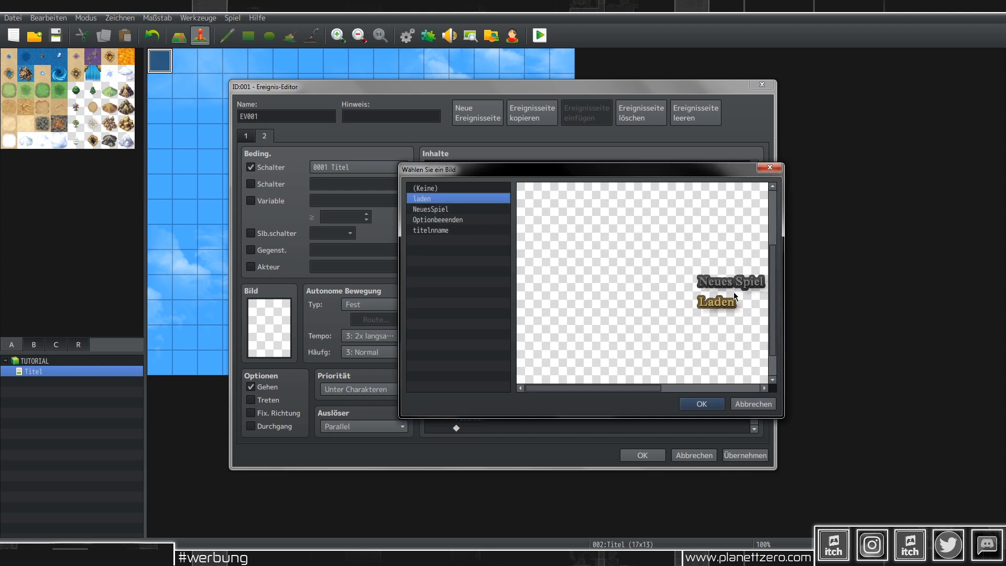
{"action": "left_click", "coordinate": [702, 404]}
{"action": "left_click", "coordinate": [625, 391]}
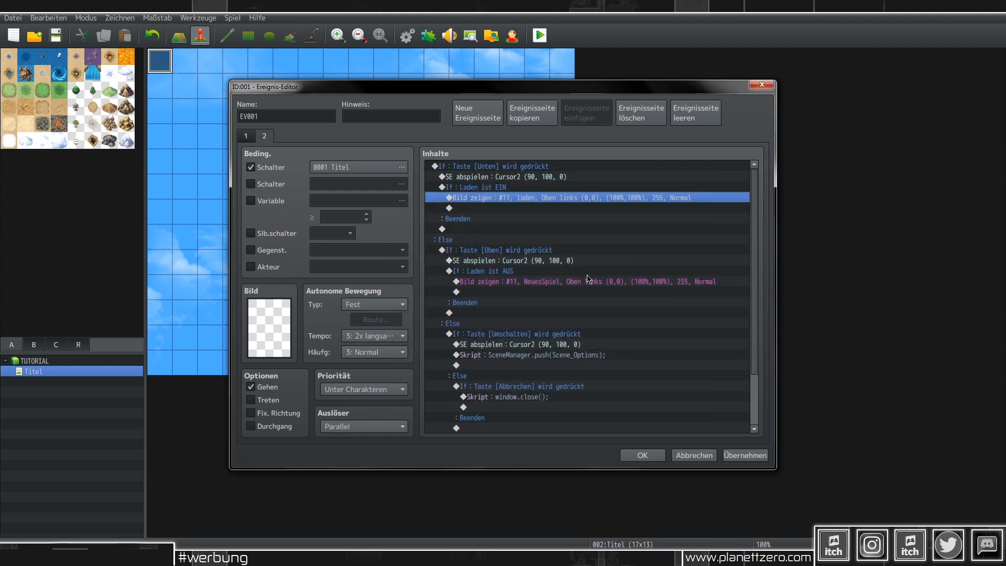
Step: Change the Unten branch's condition from Laden ist EIN to Laden ist AUS
{"action": "left_click", "coordinate": [492, 189]}
{"action": "double_click", "coordinate": [495, 187]}
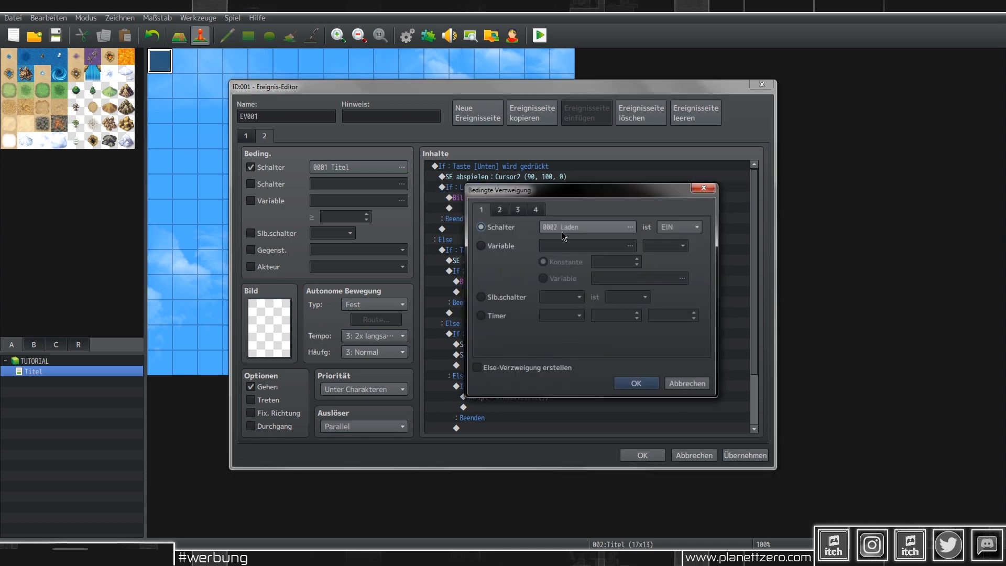
{"action": "left_click", "coordinate": [681, 226]}
{"action": "left_click", "coordinate": [677, 254]}
{"action": "left_click", "coordinate": [637, 386]}
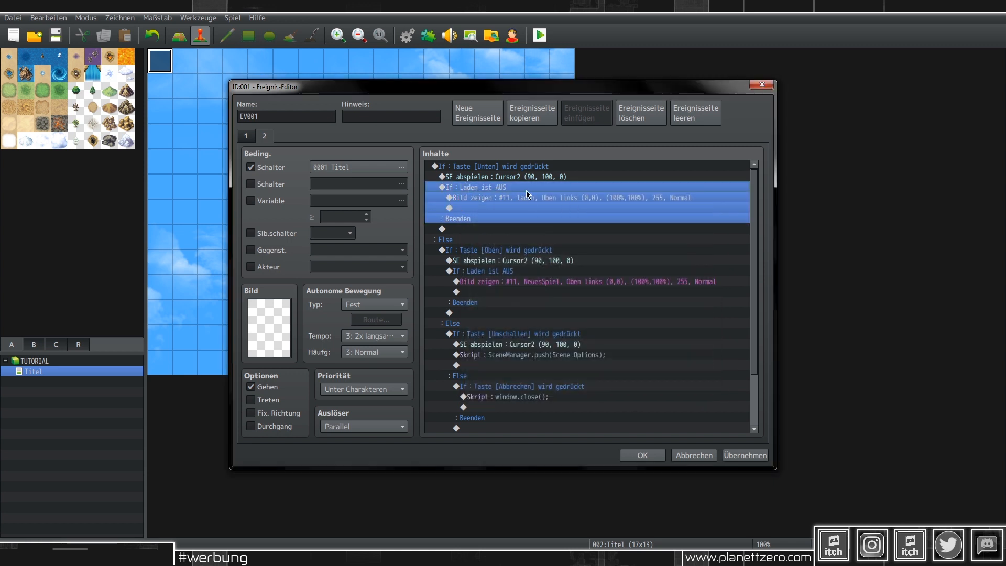
{"action": "double_click", "coordinate": [498, 210]}
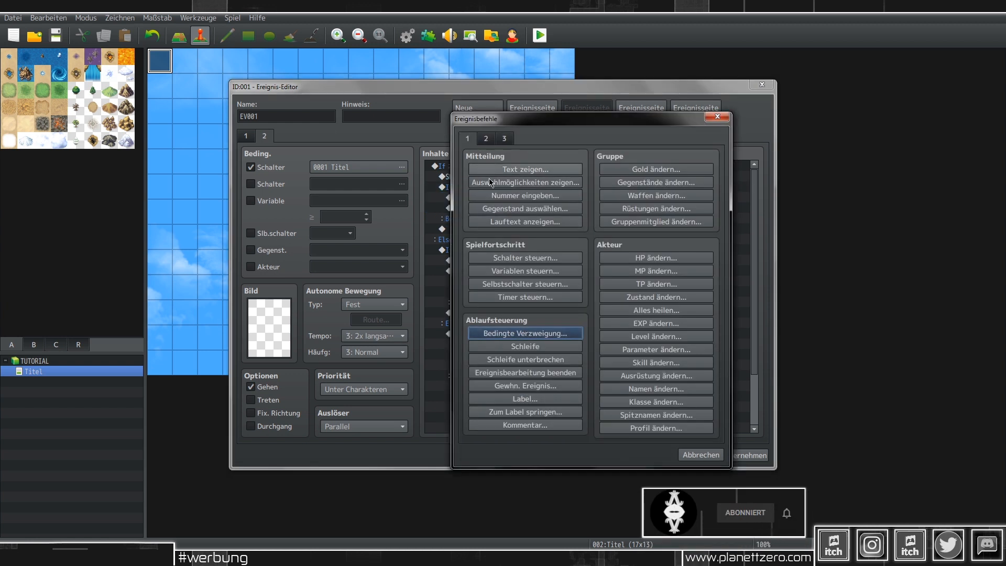
Step: In the Unten branch, add a Schalter steuern command turning switch 0002 Laden EIN
{"action": "left_click", "coordinate": [512, 258]}
{"action": "left_click", "coordinate": [609, 268]}
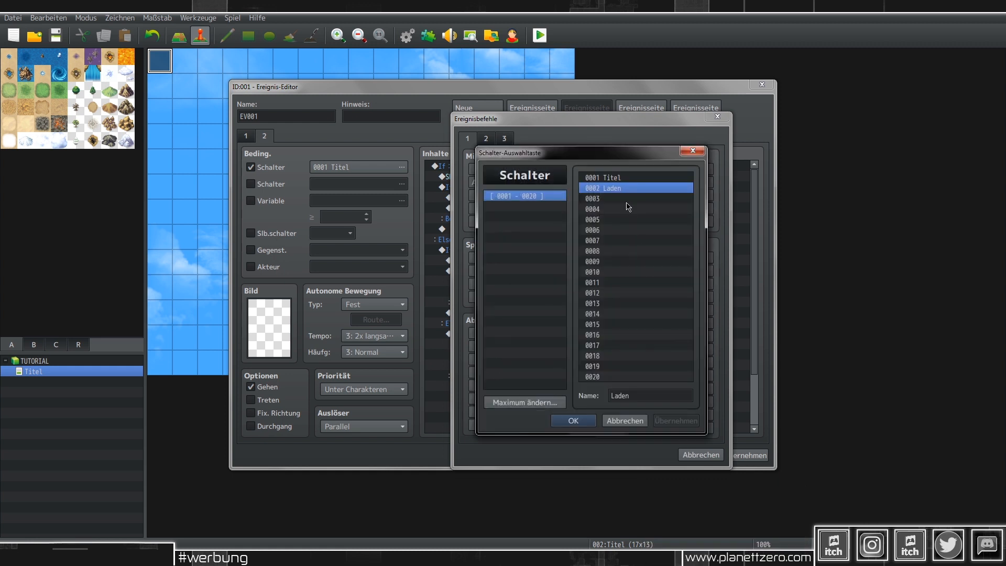
{"action": "double_click", "coordinate": [620, 198]}
{"action": "left_click", "coordinate": [600, 340]}
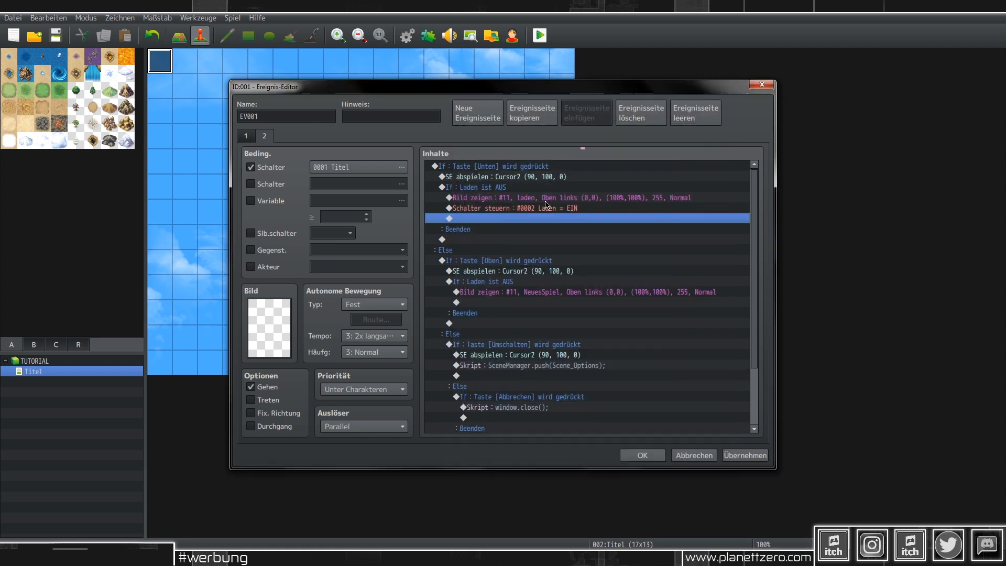
Step: Change the Oben branch's condition to Laden ist EIN
{"action": "left_click", "coordinate": [511, 283]}
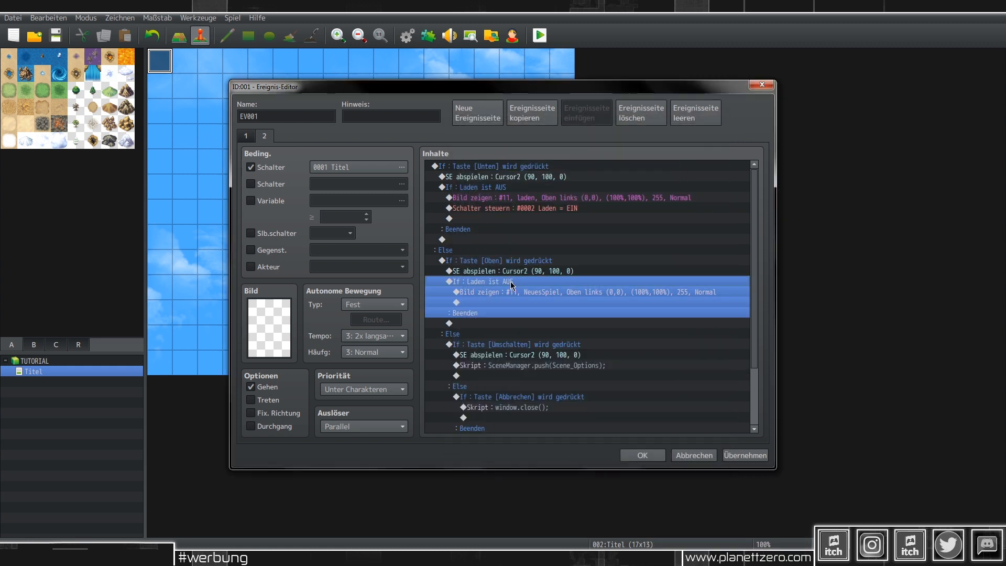
{"action": "double_click", "coordinate": [548, 288]}
{"action": "left_click", "coordinate": [584, 226]}
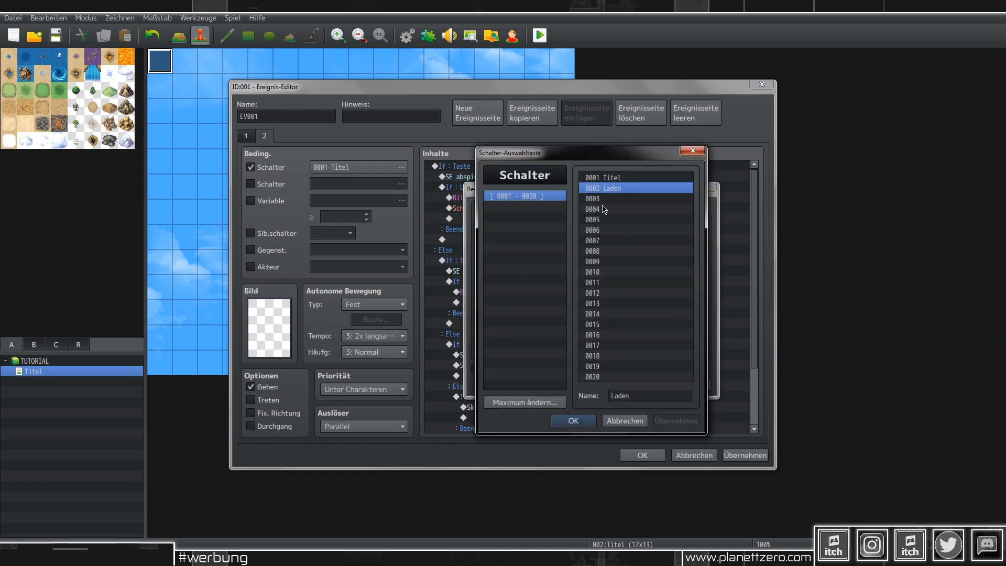
{"action": "double_click", "coordinate": [613, 189]}
{"action": "left_click", "coordinate": [677, 226]}
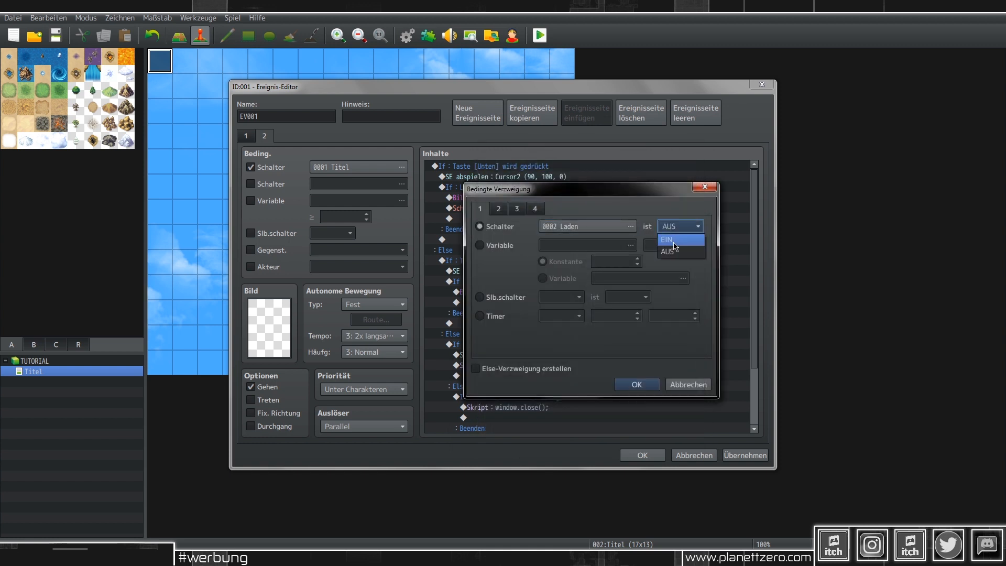
{"action": "left_click", "coordinate": [667, 240]}
{"action": "left_click", "coordinate": [650, 385]}
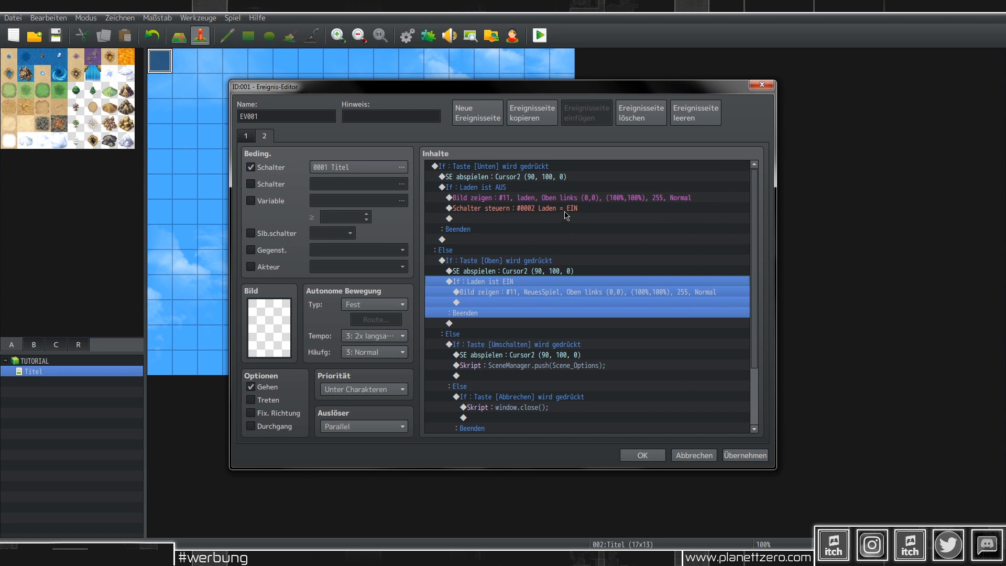
Step: Copy the switch command below Oben's NeuesSpiel picture, set it to AUS, and apply
{"action": "left_click", "coordinate": [526, 293]}
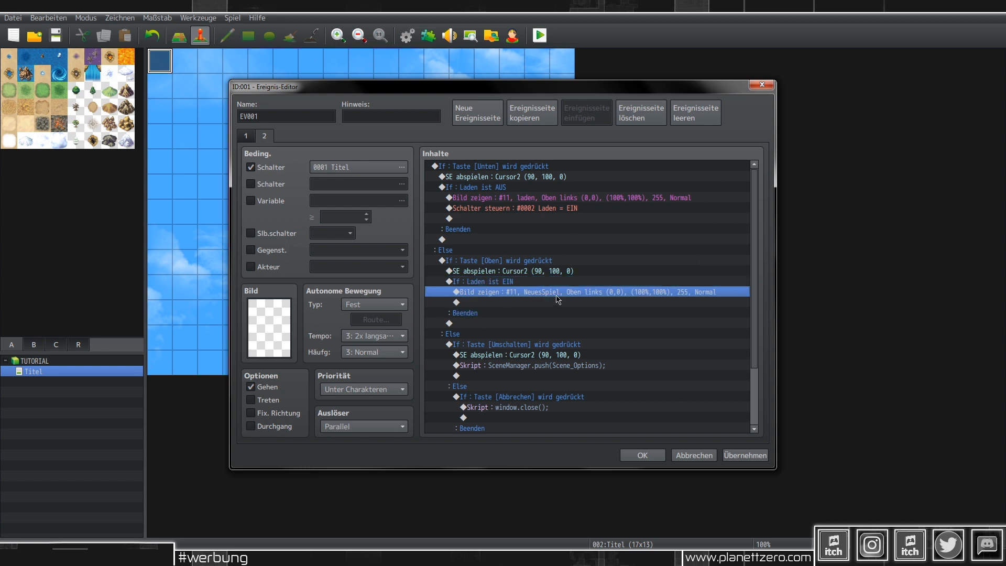
{"action": "left_click", "coordinate": [534, 209]}
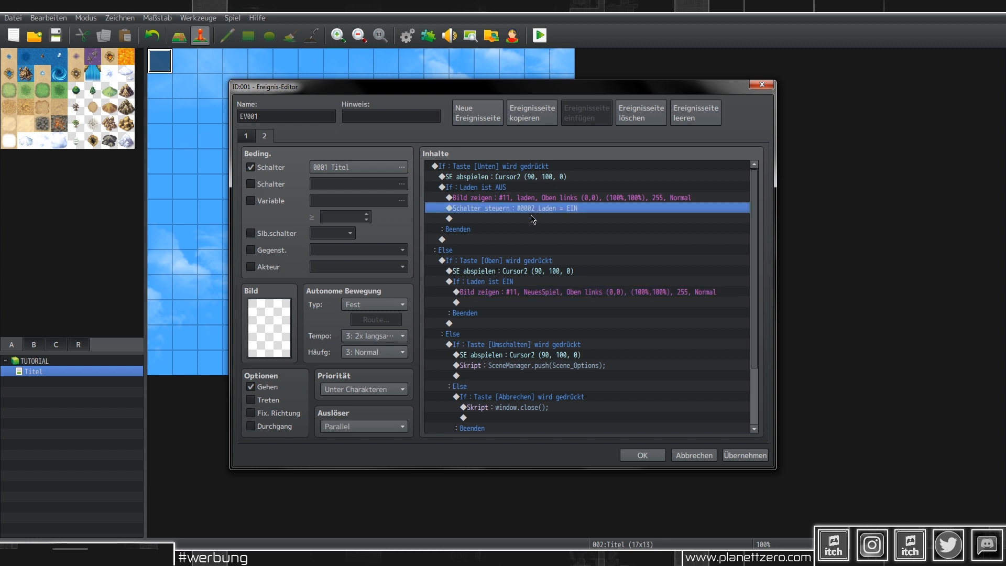
{"action": "key", "text": "ctrl+c"}
{"action": "left_click", "coordinate": [509, 302]}
{"action": "key", "text": "ctrl+v"}
{"action": "double_click", "coordinate": [582, 303]}
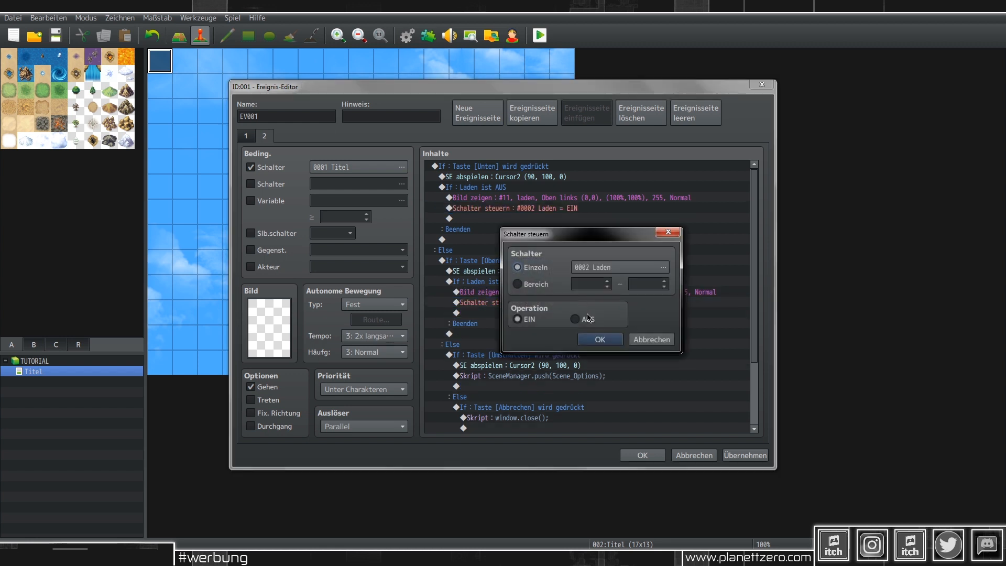
{"action": "left_click", "coordinate": [579, 318]}
{"action": "left_click", "coordinate": [600, 339]}
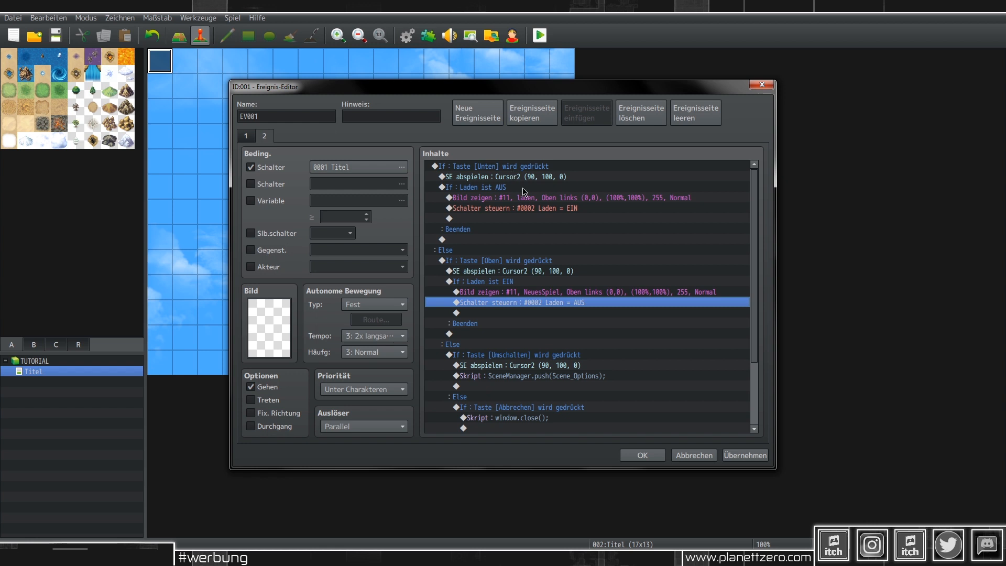
{"action": "left_click", "coordinate": [505, 177]}
{"action": "left_click", "coordinate": [505, 188]}
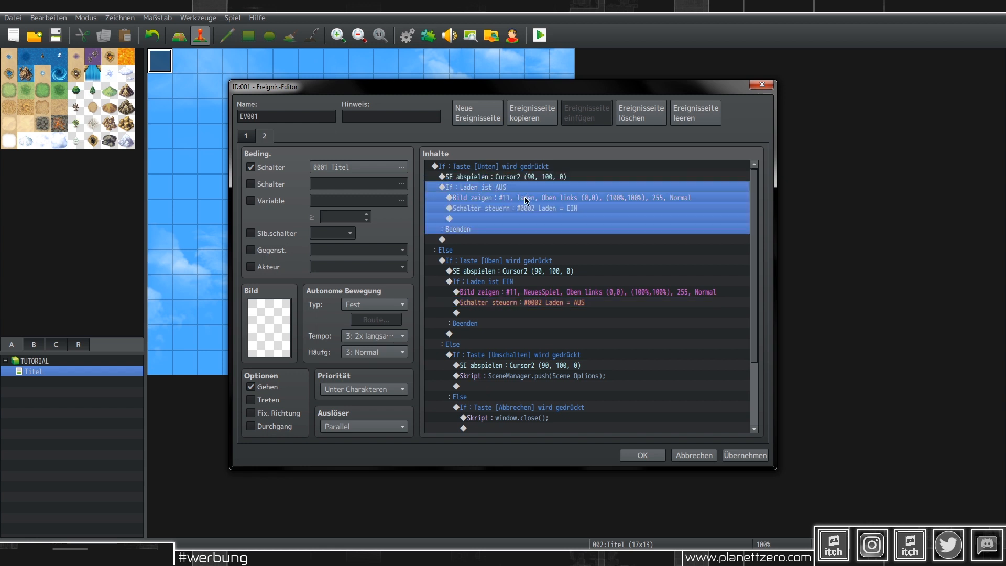
{"action": "left_click", "coordinate": [750, 456]}
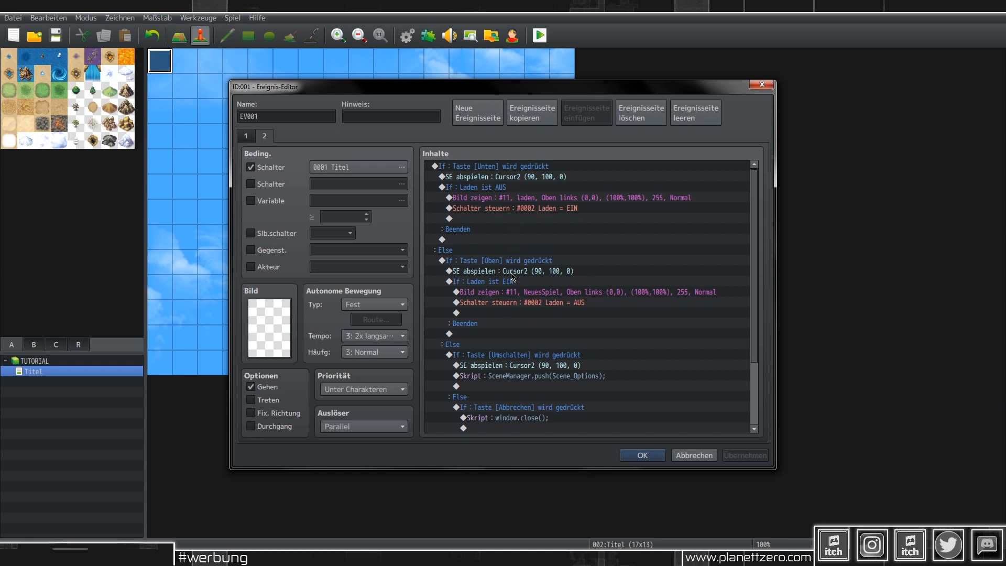
Step: Move the Down-key Cursor2 sound inside the If Laden ist AUS block
{"action": "left_click", "coordinate": [514, 179]}
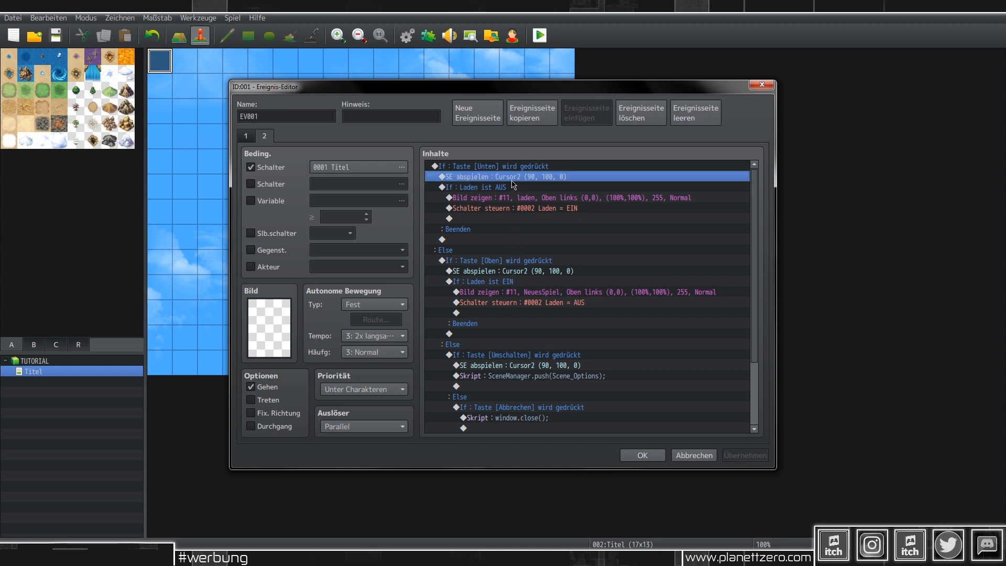
{"action": "key", "text": "ctrl+x"}
{"action": "left_click", "coordinate": [513, 188]}
{"action": "key", "text": "ctrl+v"}
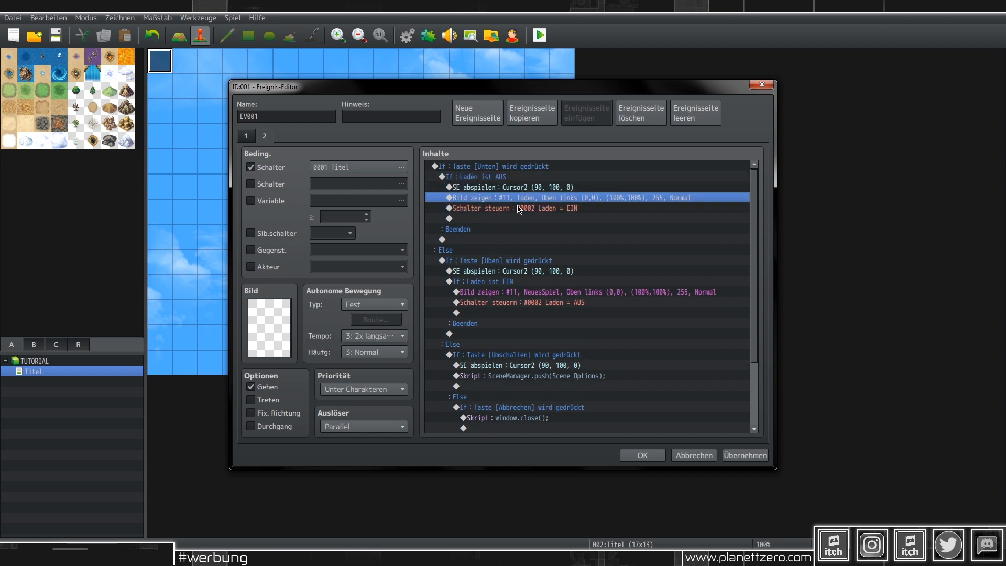
Step: Move the Up-key Cursor2 sound inside the If Laden ist EIN block, then apply
{"action": "left_click", "coordinate": [529, 272]}
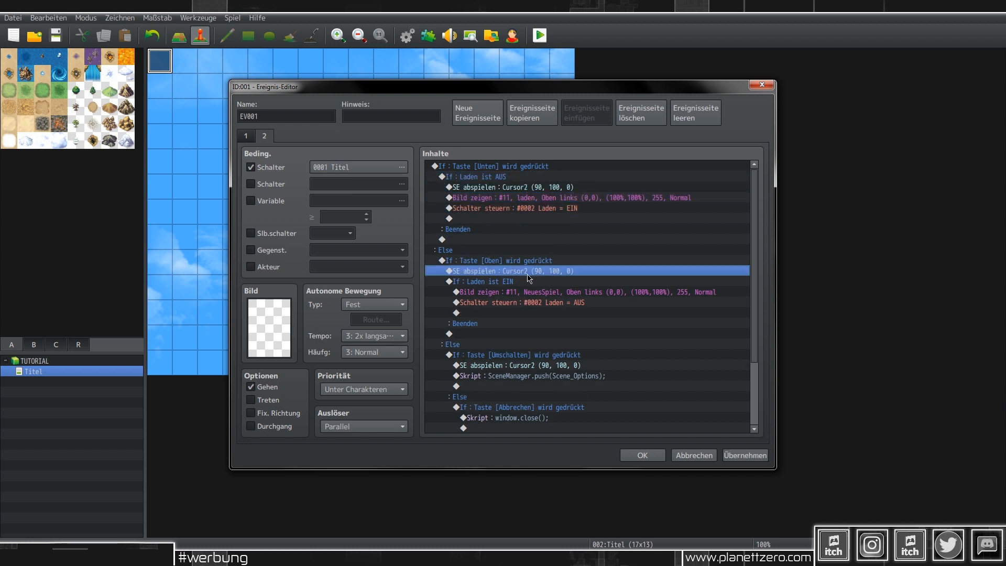
{"action": "key", "text": "ctrl+x"}
{"action": "left_click", "coordinate": [529, 281]}
{"action": "key", "text": "ctrl+v"}
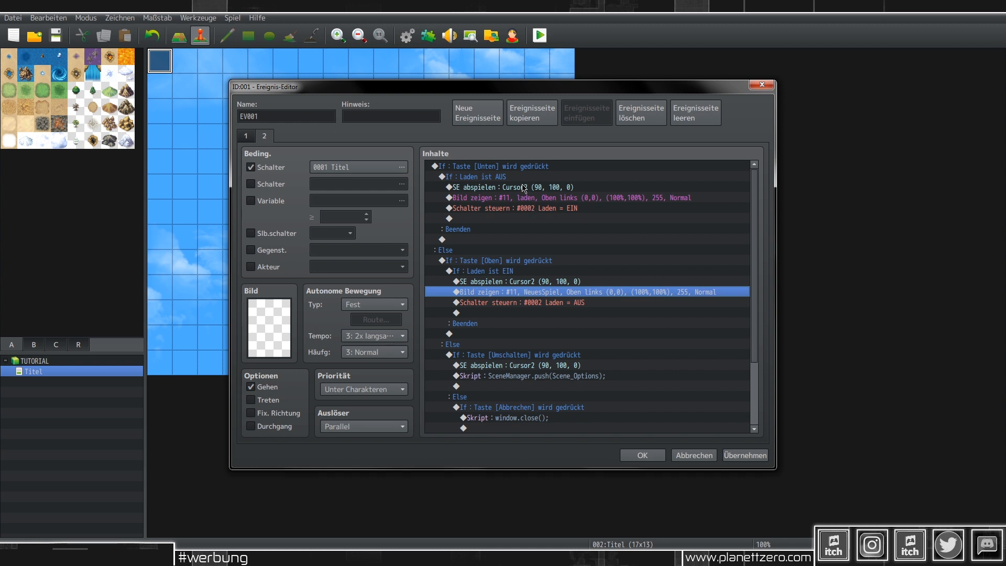
{"action": "left_click", "coordinate": [475, 272]}
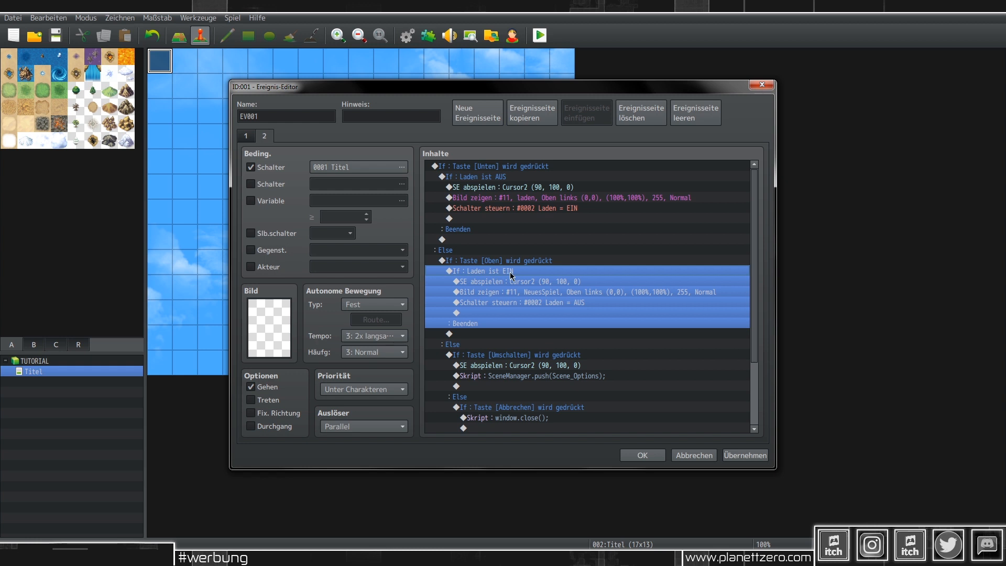
{"action": "left_click", "coordinate": [503, 179]}
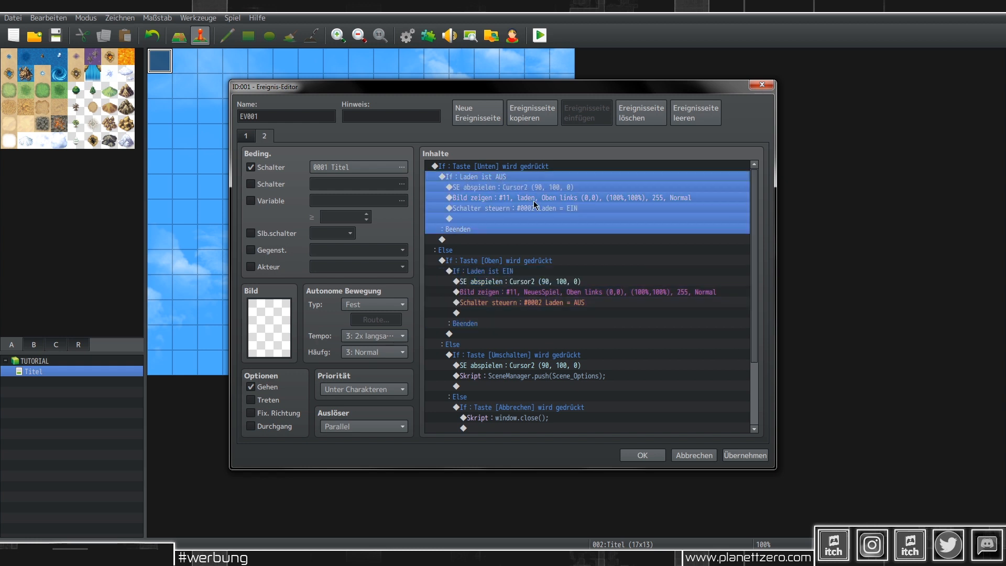
{"action": "left_click", "coordinate": [745, 455]}
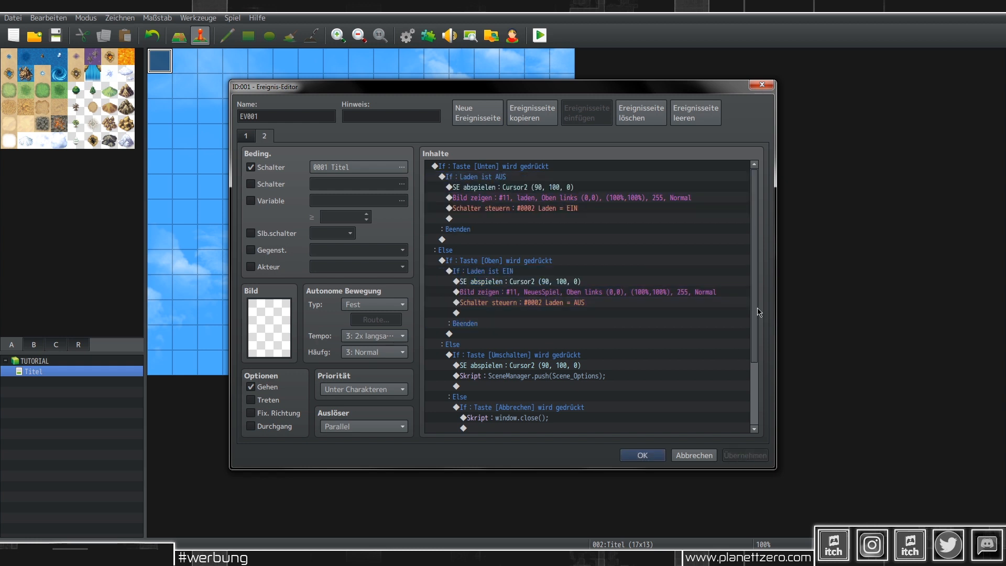
{"action": "left_click_drag", "start_coordinate": [757, 309], "coordinate": [759, 375]}
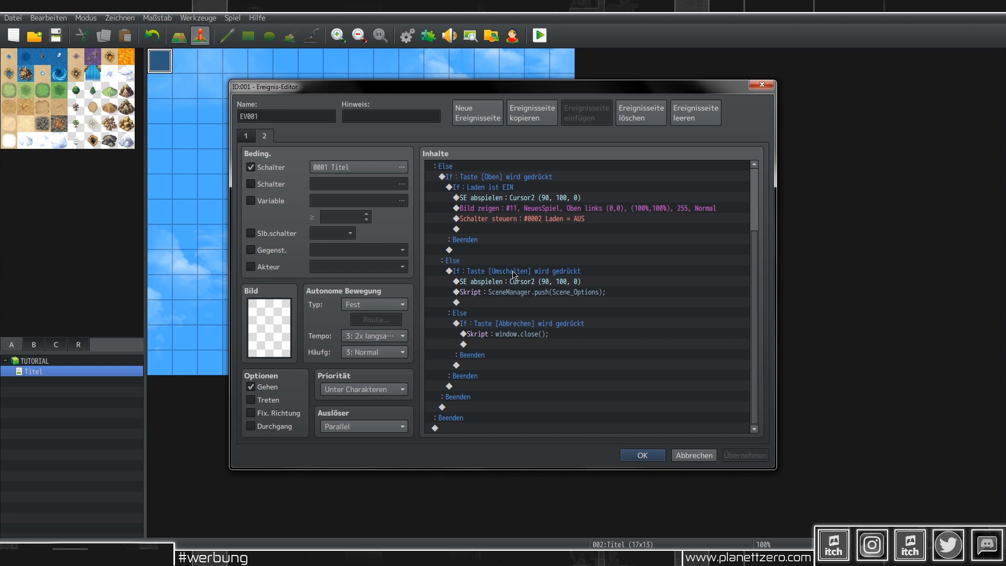
Step: Give the Abbrechen key condition an Else branch and start a command inside it
{"action": "double_click", "coordinate": [521, 325]}
{"action": "left_click", "coordinate": [527, 369]}
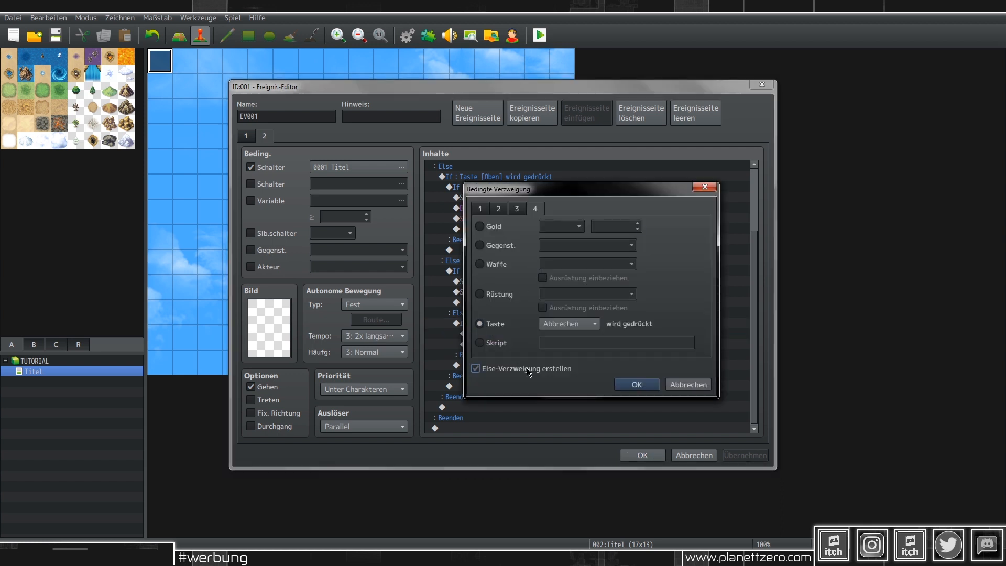
{"action": "left_click", "coordinate": [636, 385]}
{"action": "left_click", "coordinate": [498, 408]}
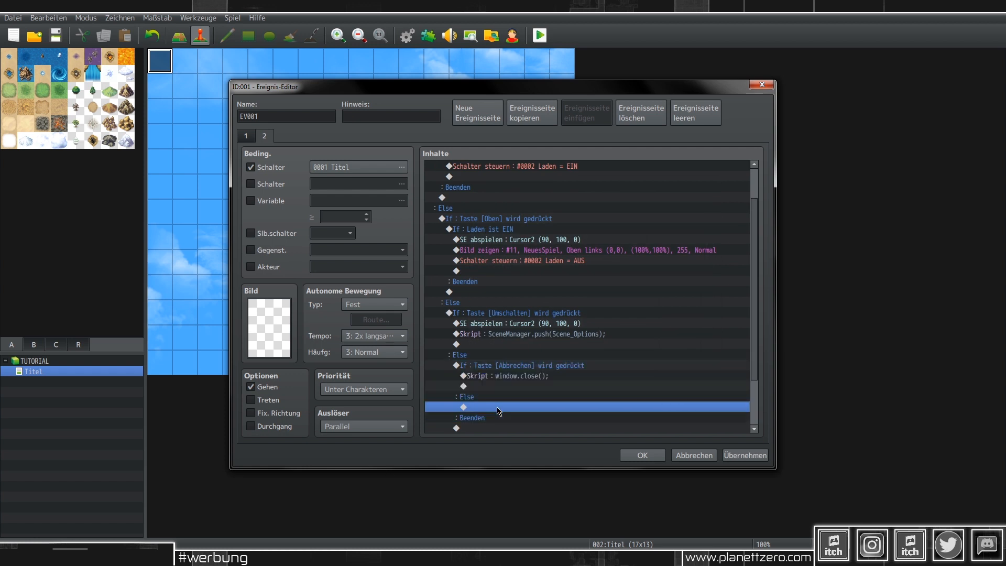
{"action": "double_click", "coordinate": [498, 408]}
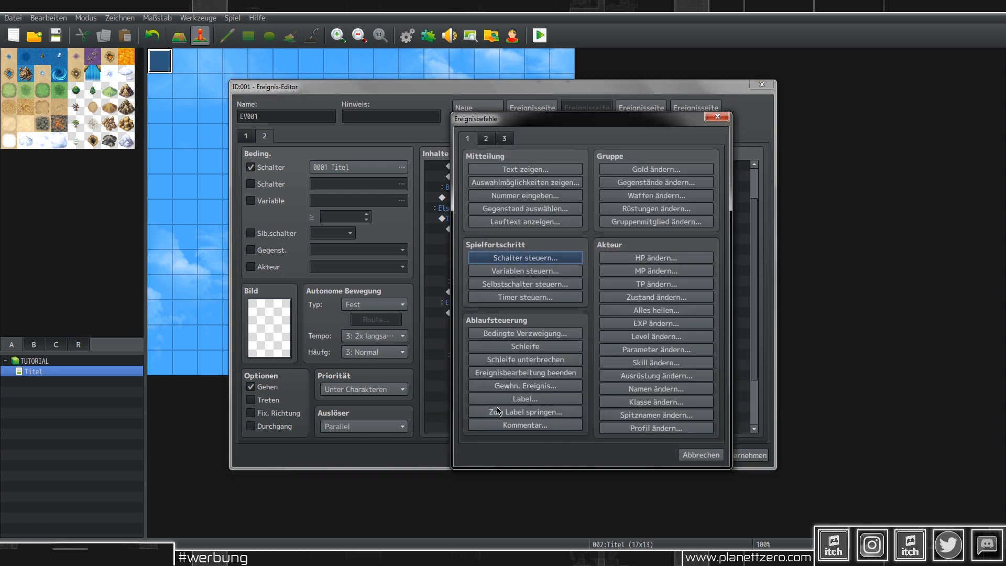
Step: Add a conditional branch checking whether the OK key is pressed
{"action": "left_click", "coordinate": [539, 333]}
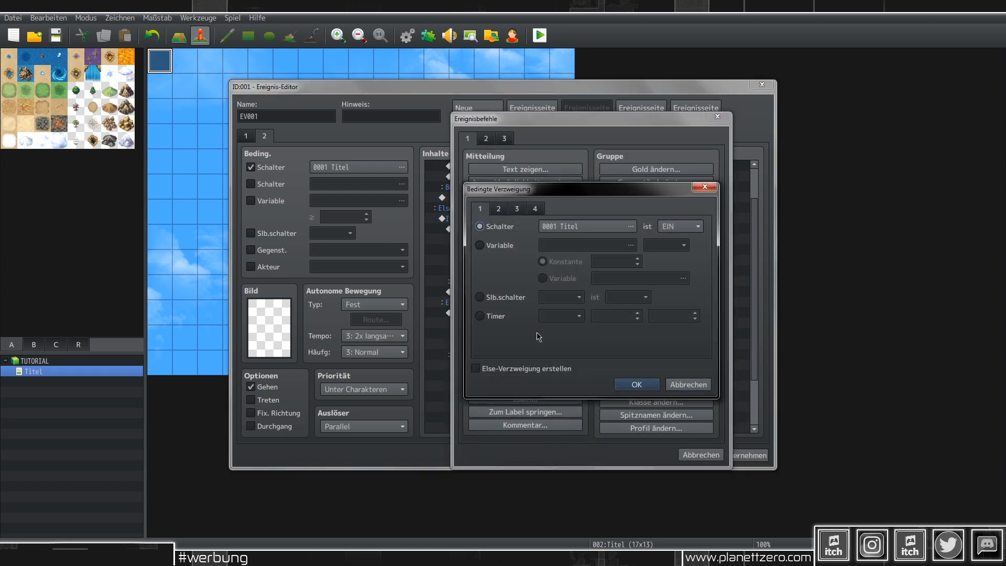
{"action": "left_click", "coordinate": [516, 209]}
{"action": "left_click", "coordinate": [498, 209]}
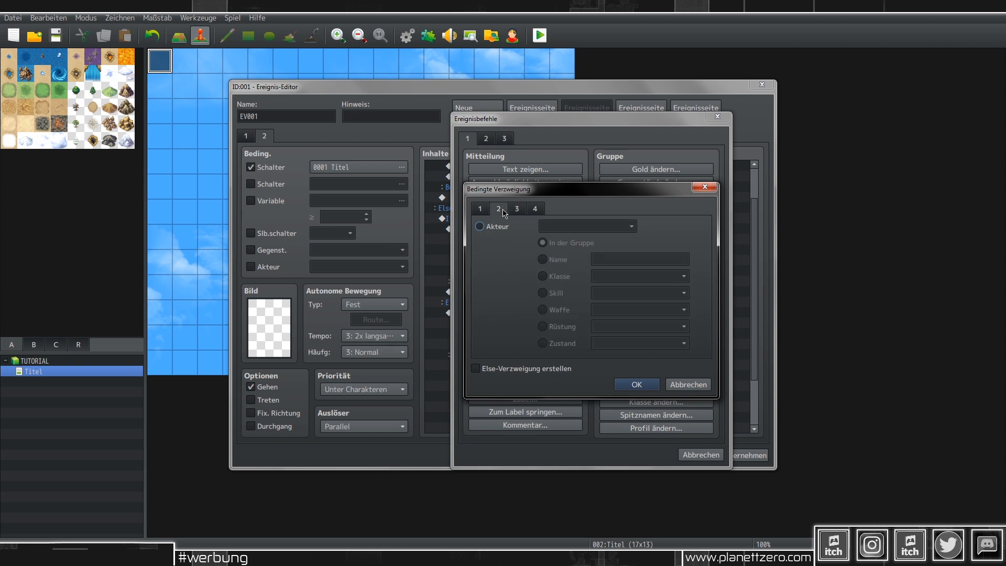
{"action": "left_click", "coordinate": [517, 211]}
{"action": "left_click", "coordinate": [540, 211]}
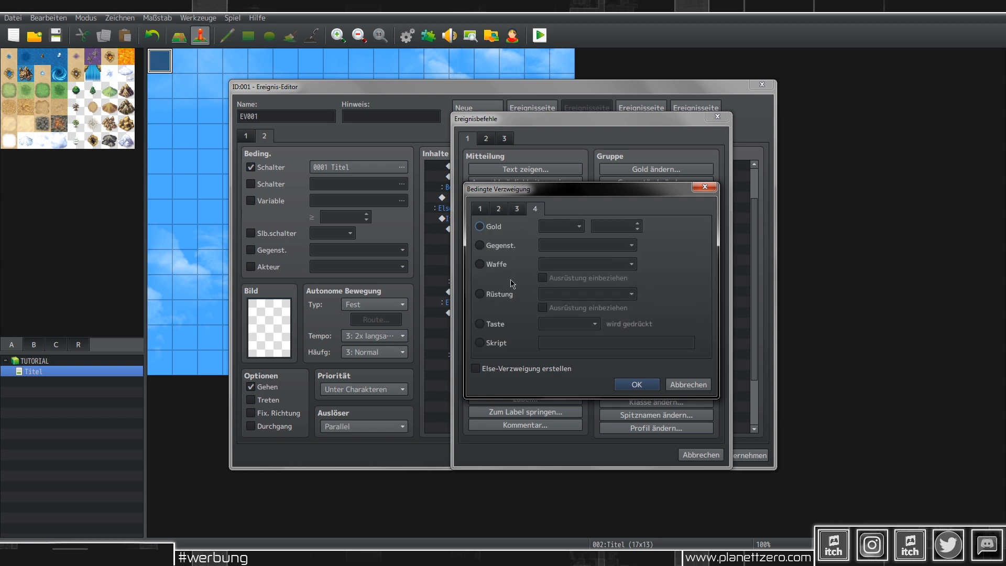
{"action": "left_click", "coordinate": [501, 322]}
{"action": "left_click", "coordinate": [168, 559]}
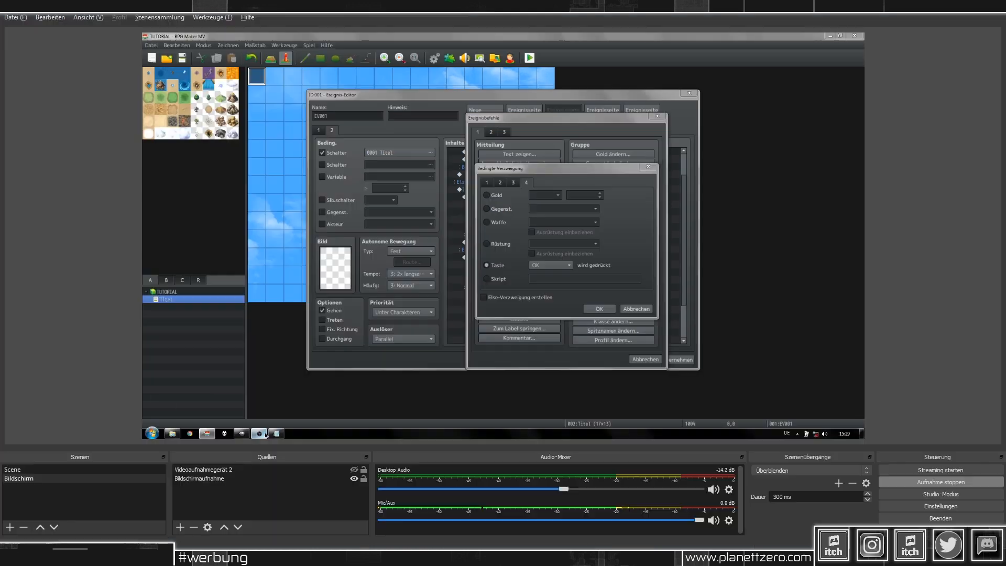
{"action": "left_click", "coordinate": [168, 559]}
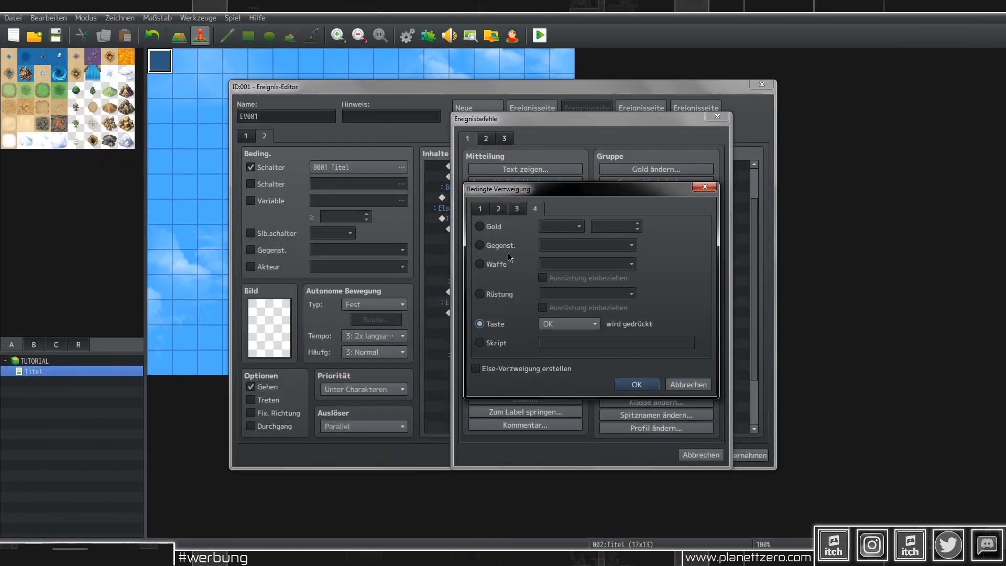
{"action": "left_click", "coordinate": [648, 387]}
Step: Apply the event changes and begin a new command inside the OK-key branch
{"action": "scroll", "coordinate": [638, 364], "scroll_direction": "down", "scroll_amount": 2}
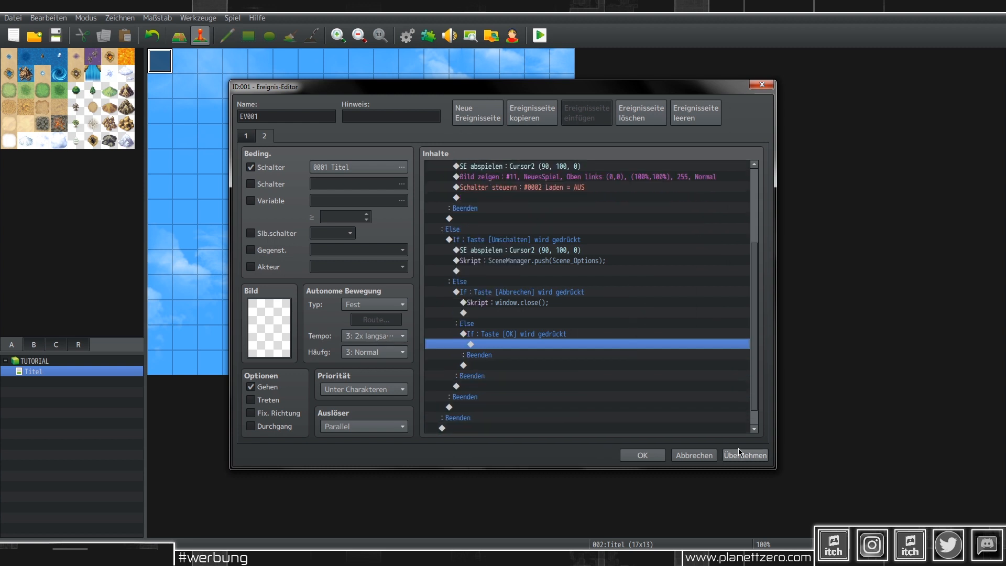
{"action": "left_click", "coordinate": [742, 455]}
{"action": "scroll", "coordinate": [653, 372], "scroll_direction": "up", "scroll_amount": 4}
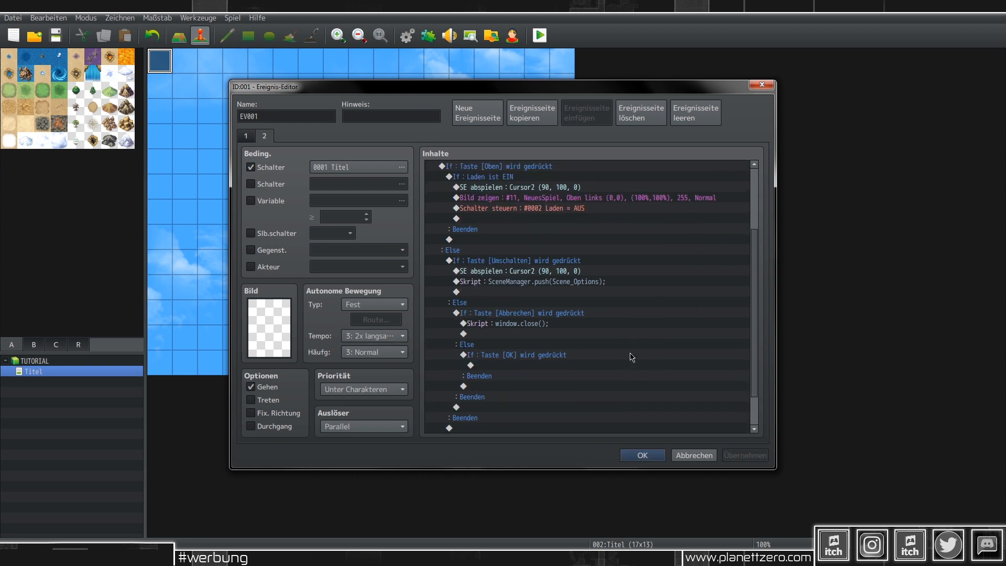
{"action": "scroll", "coordinate": [525, 376], "scroll_direction": "up", "scroll_amount": 1}
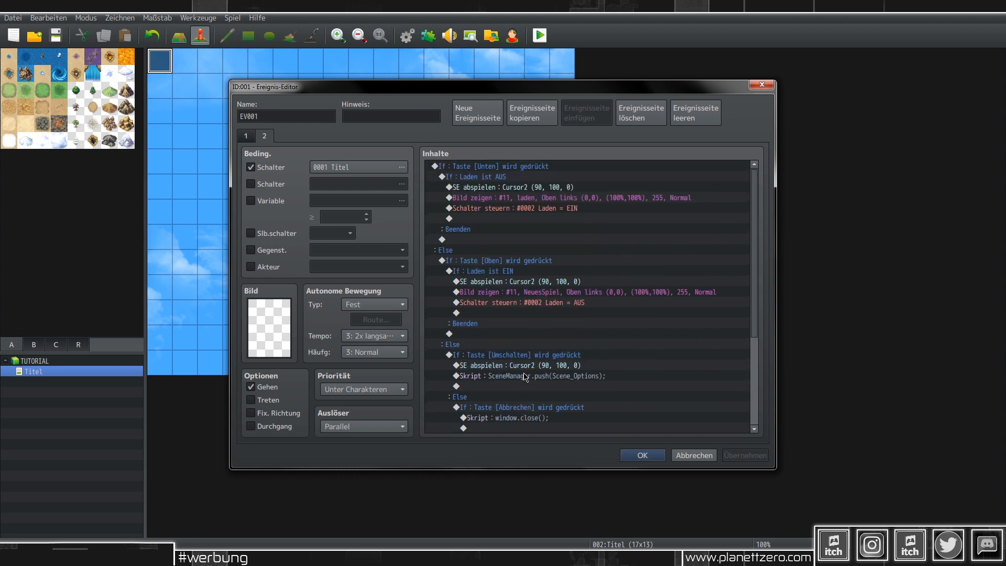
{"action": "scroll", "coordinate": [525, 377], "scroll_direction": "down", "scroll_amount": 4}
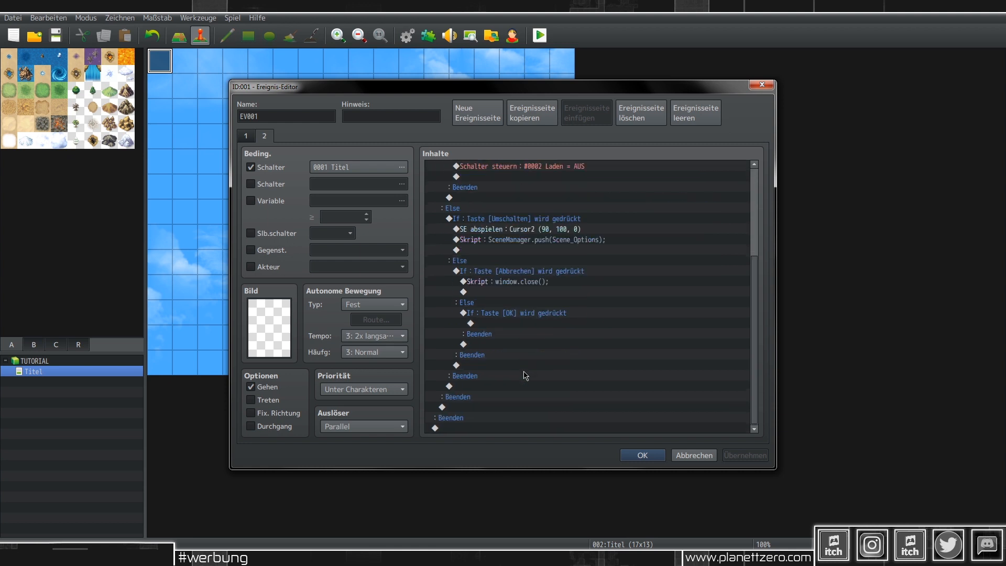
{"action": "double_click", "coordinate": [499, 325]}
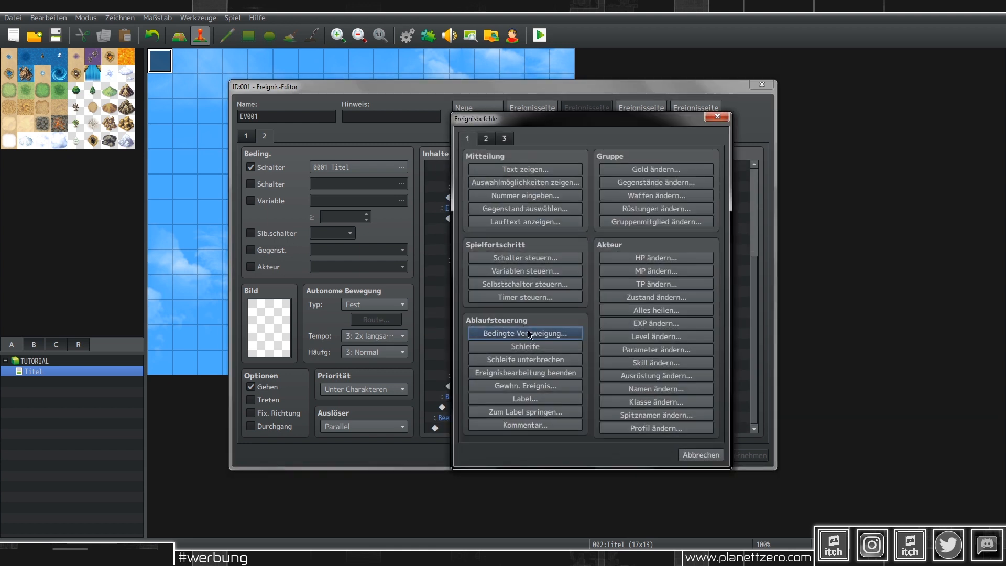
Step: Add an If switch 0002 Laden ist AUS branch with an Else case, and apply
{"action": "left_click", "coordinate": [498, 330]}
{"action": "left_click", "coordinate": [634, 224]}
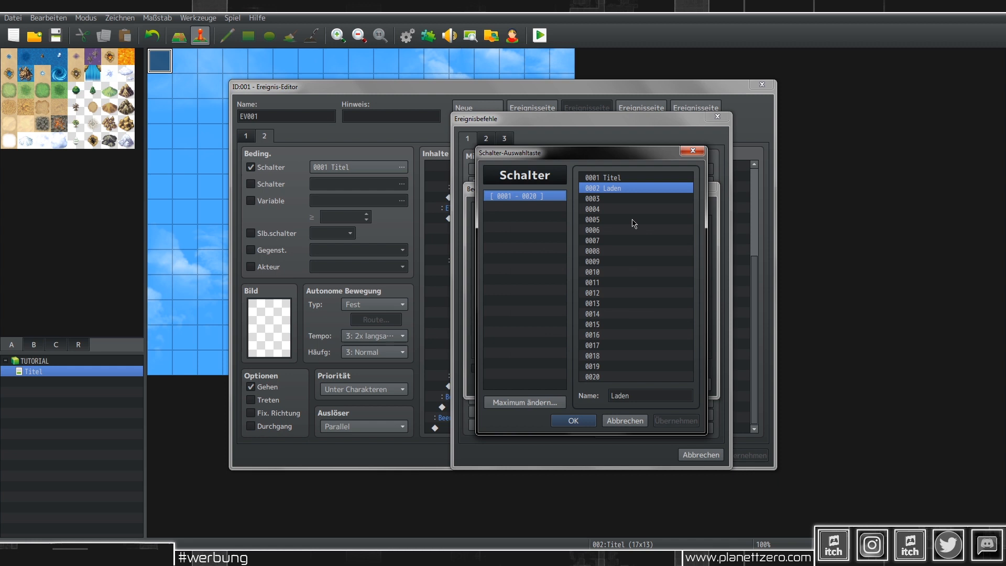
{"action": "double_click", "coordinate": [637, 188]}
{"action": "left_click", "coordinate": [683, 226]}
{"action": "left_click", "coordinate": [679, 251]}
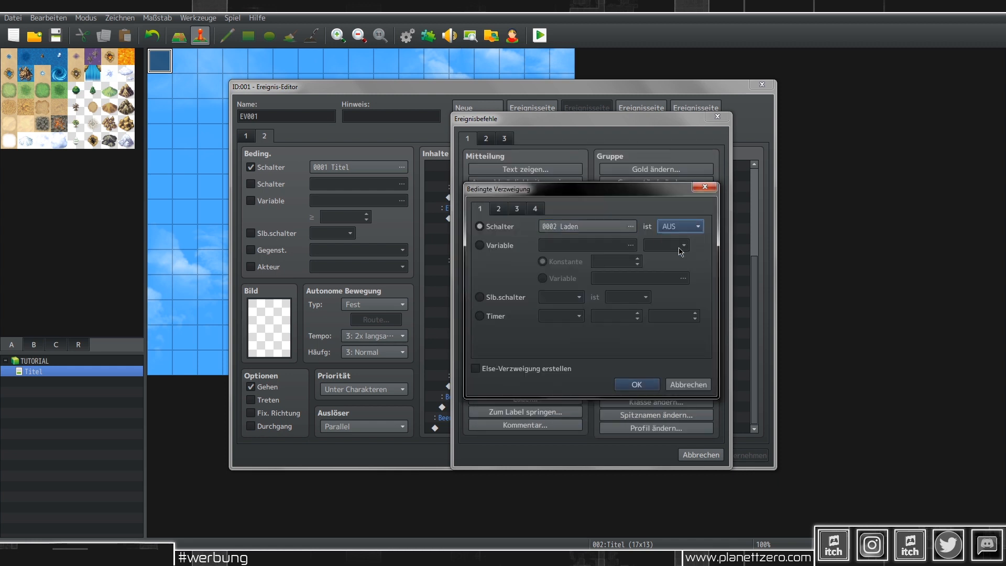
{"action": "left_click", "coordinate": [475, 368]}
{"action": "left_click", "coordinate": [634, 385]}
{"action": "left_click", "coordinate": [761, 459]}
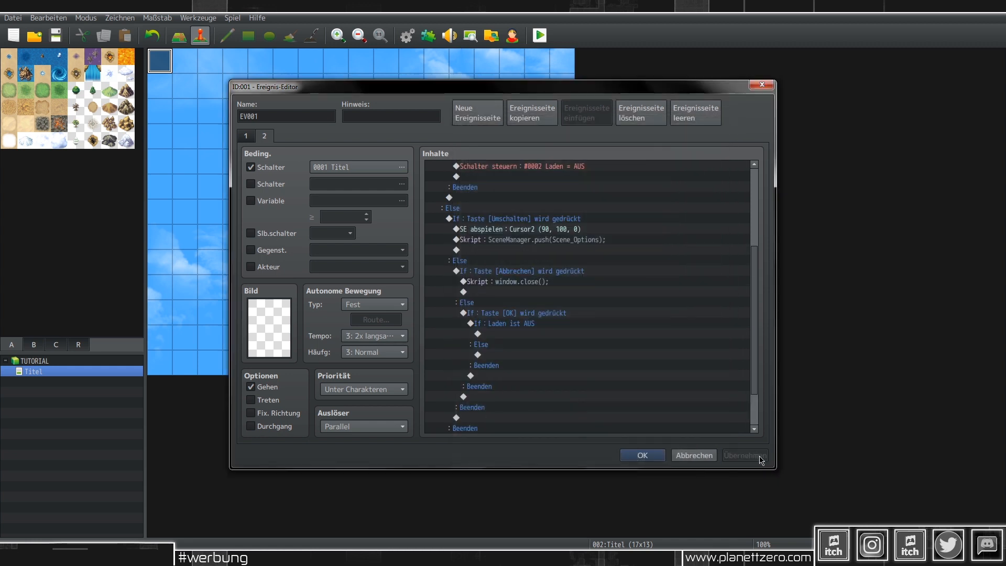
Step: Review the new Laden AUS branch and select the window.close script line
{"action": "left_click", "coordinate": [517, 324]}
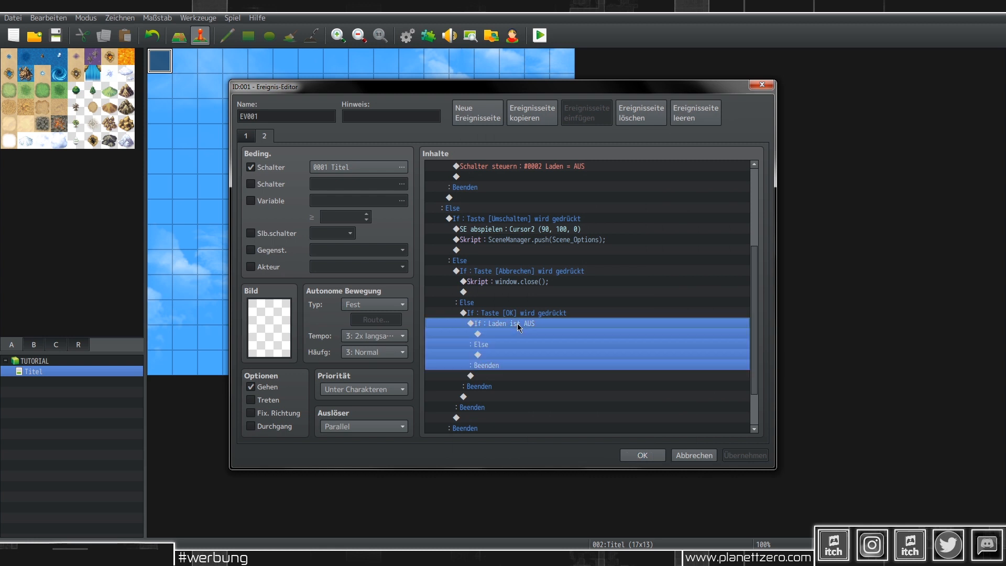
{"action": "scroll", "coordinate": [511, 326], "scroll_direction": "up", "scroll_amount": 4}
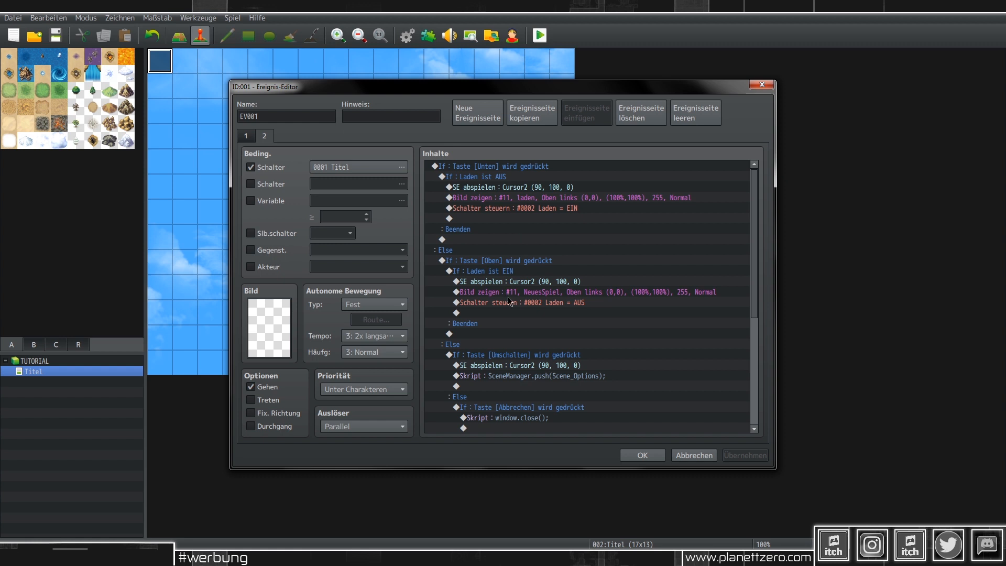
{"action": "scroll", "coordinate": [535, 297], "scroll_direction": "down", "scroll_amount": 6}
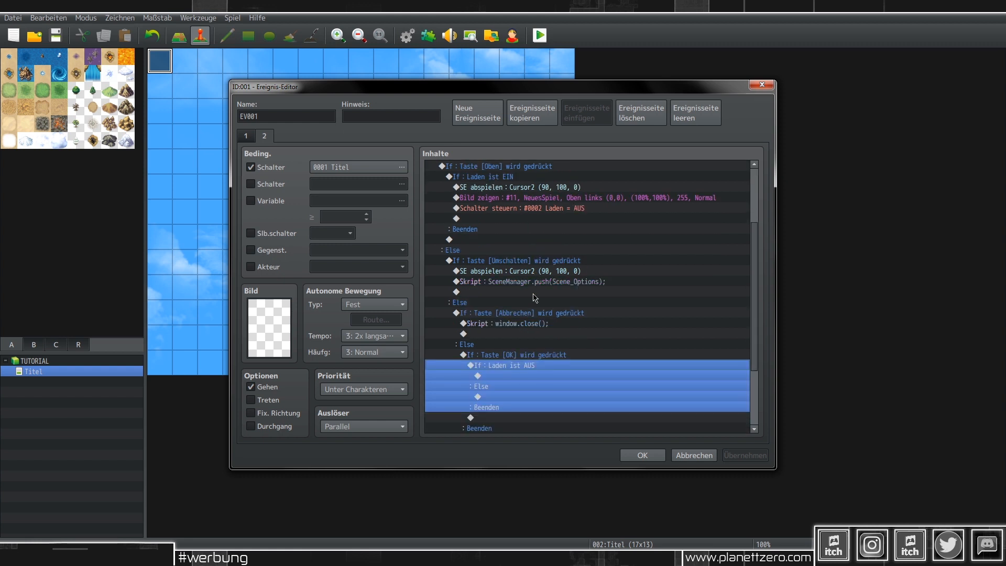
{"action": "left_click", "coordinate": [528, 231]}
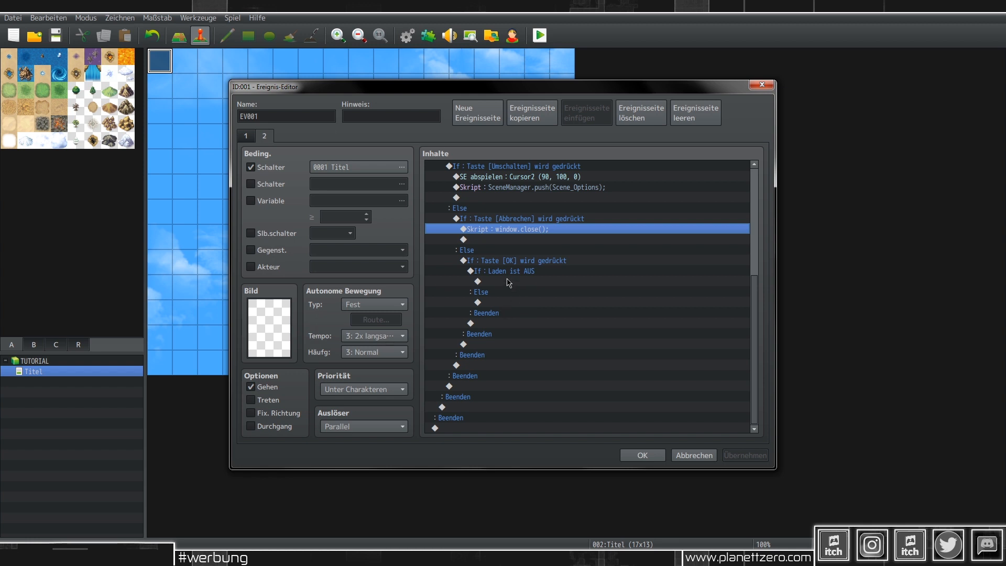
Step: Add a script command SceneManager.push(Scene_Load); under the Else case, copied from Notepad
{"action": "left_click", "coordinate": [499, 302]}
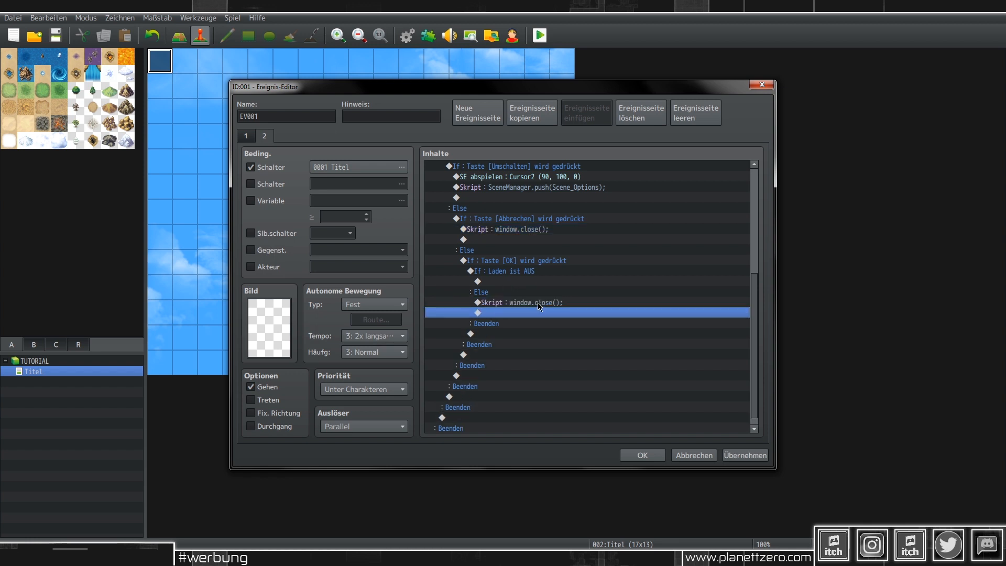
{"action": "double_click", "coordinate": [537, 303]}
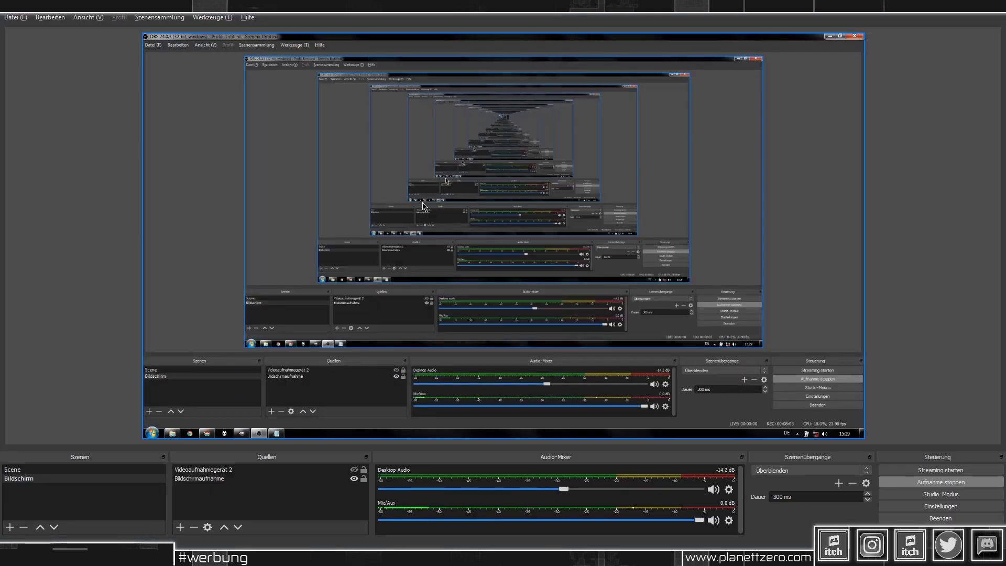
{"action": "key", "text": "alt+Tab"}
{"action": "key", "text": "alt+Tab"}
{"action": "key", "text": "alt+Tab"}
{"action": "key", "text": "alt+Tab"}
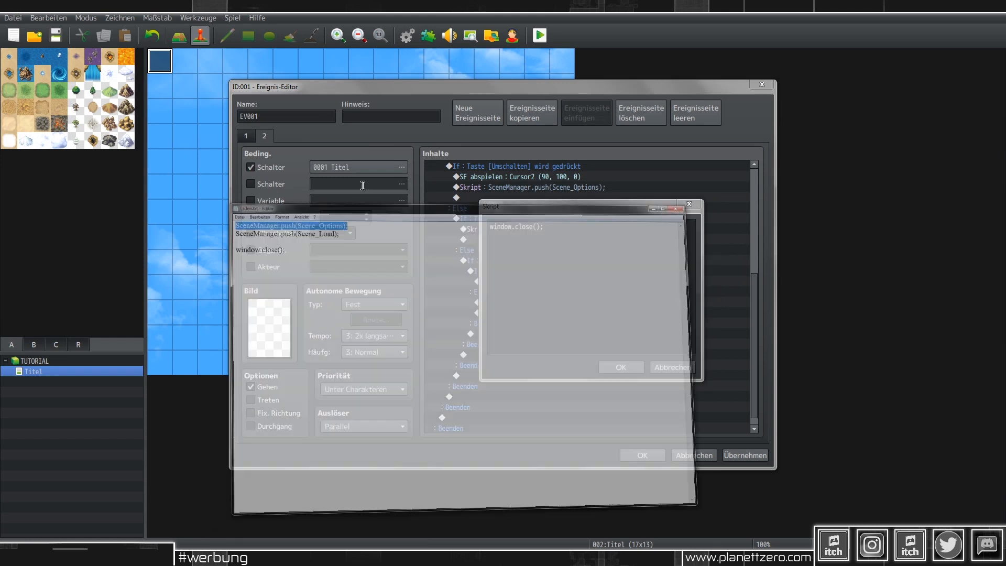
{"action": "left_click", "coordinate": [422, 93]}
{"action": "key", "text": "shift+Home"}
{"action": "key", "text": "ctrl+c"}
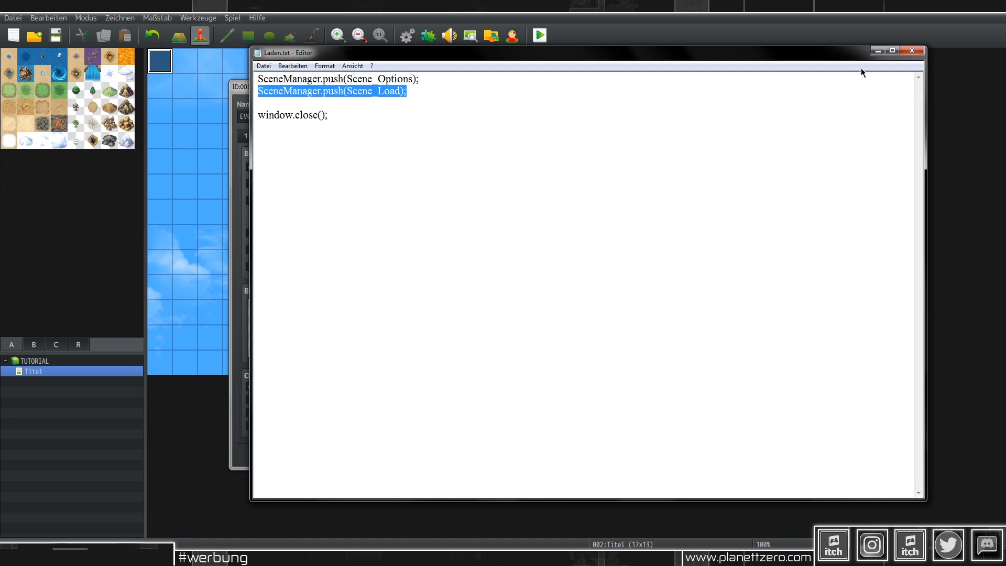
{"action": "left_click", "coordinate": [876, 51]}
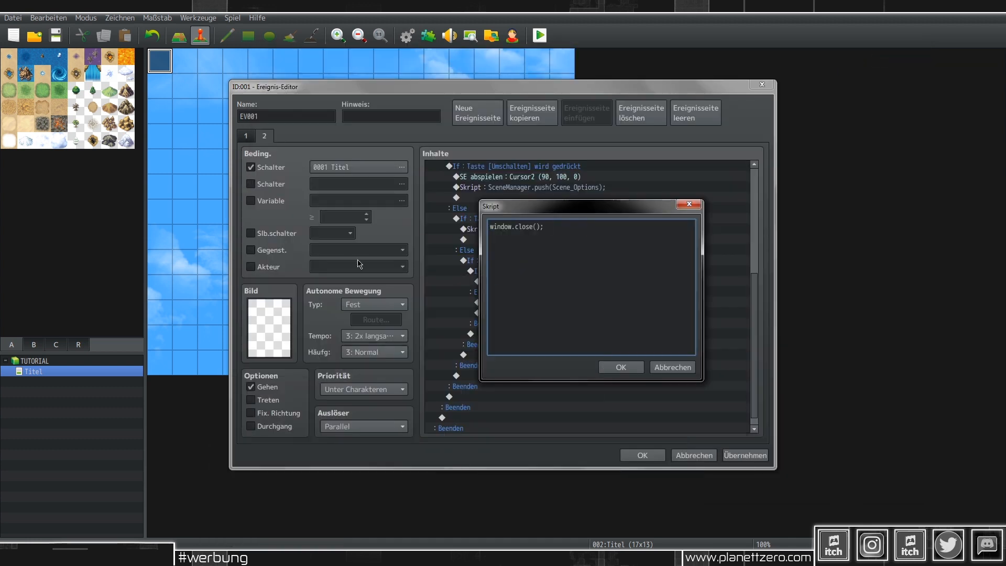
{"action": "key", "text": "ctrl+v"}
{"action": "left_click_drag", "start_coordinate": [650, 230], "coordinate": [463, 229]}
{"action": "key", "text": "ctrl+v"}
{"action": "left_click", "coordinate": [620, 366]}
Step: Apply the changes and close the event editor with OK
{"action": "left_click", "coordinate": [766, 458]}
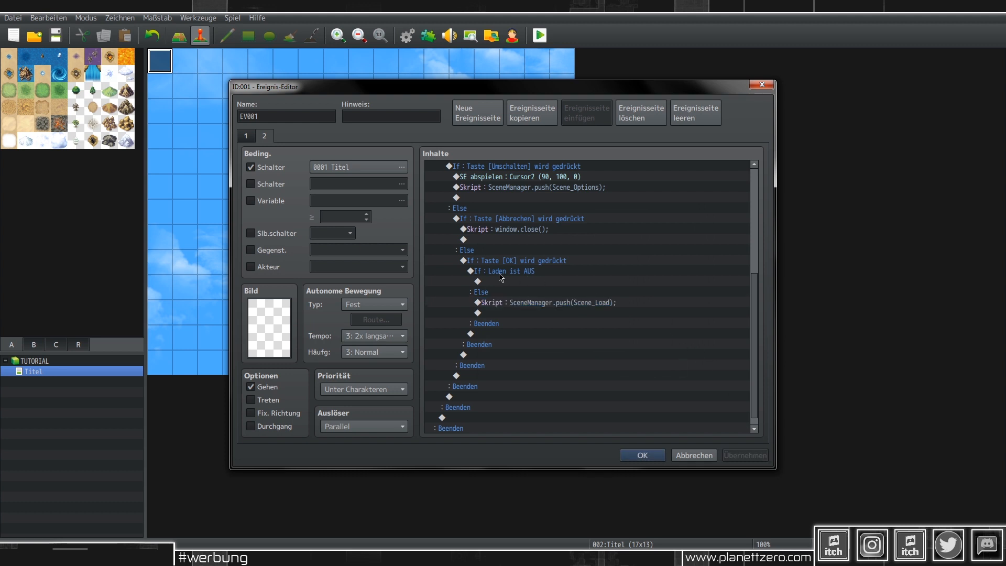
{"action": "left_click", "coordinate": [482, 283]}
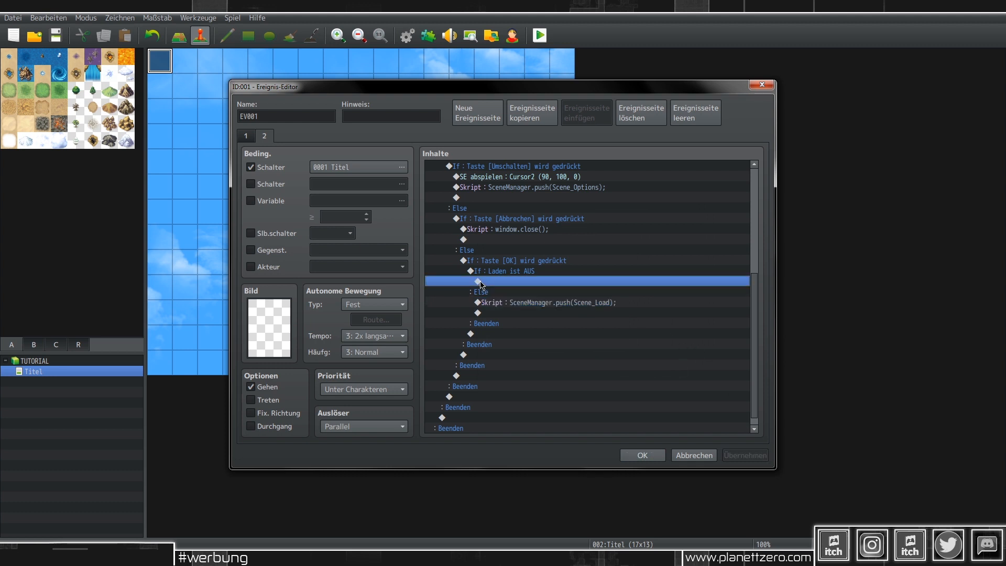
{"action": "left_click", "coordinate": [641, 456]}
Step: Save and playtest, open the options menu with Shift on the title screen, then quit
{"action": "left_click", "coordinate": [540, 35]}
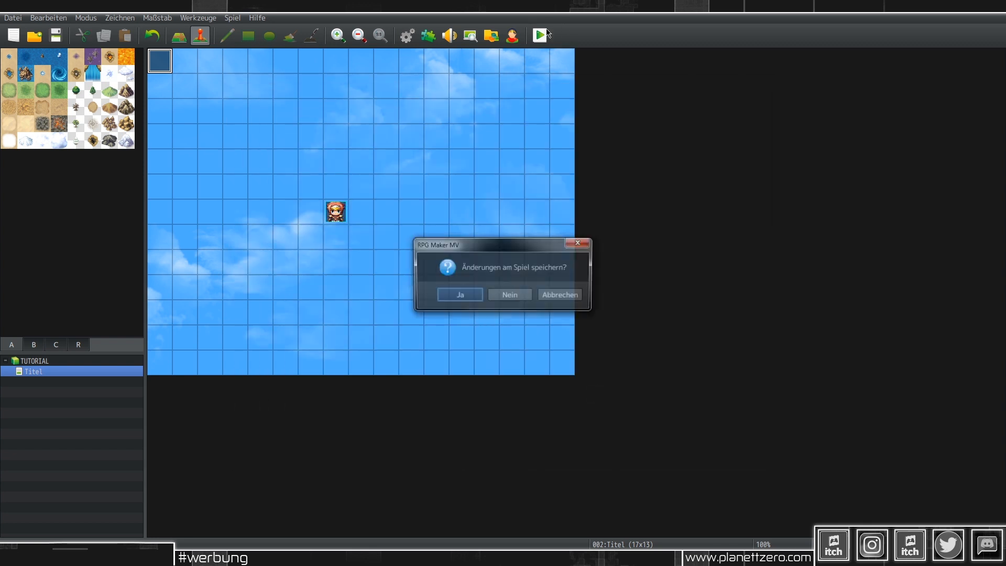
{"action": "key", "text": "Return"}
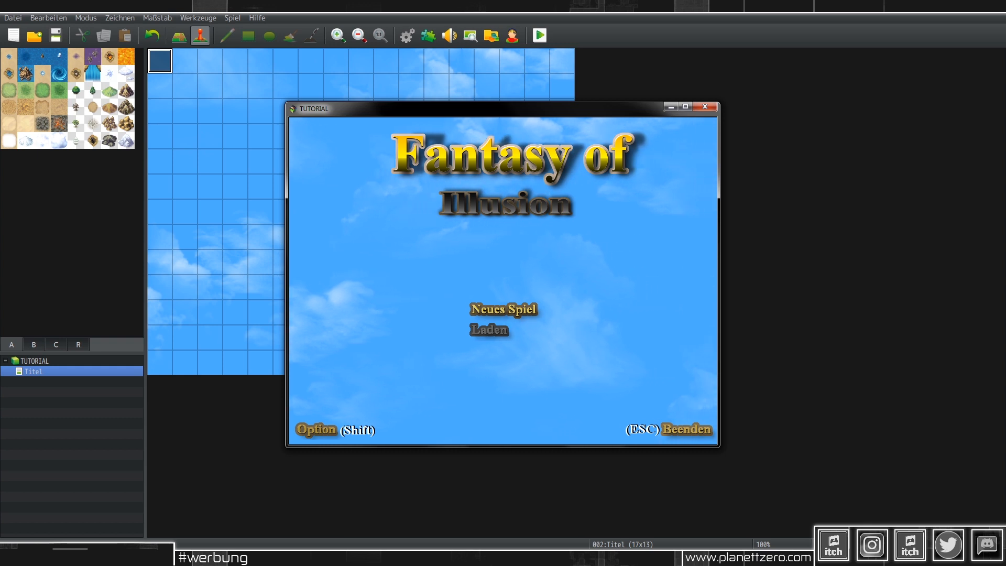
{"action": "key", "text": "shift"}
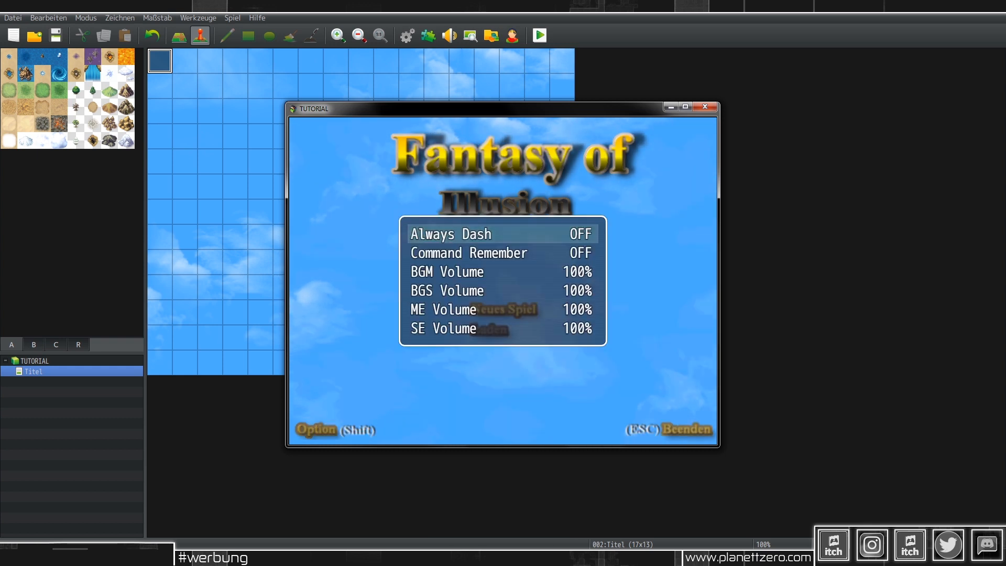
{"action": "key", "text": "Escape"}
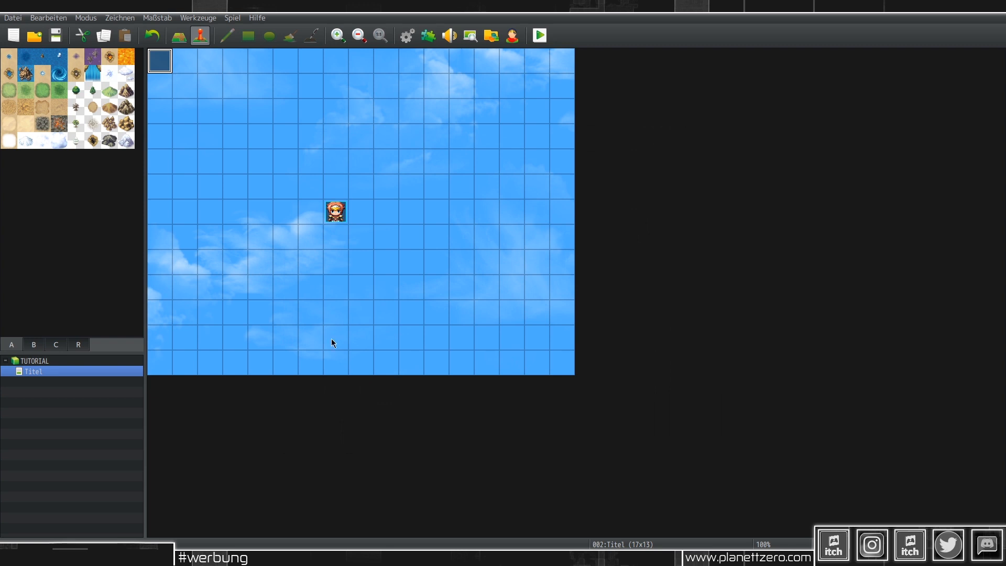
Step: Insert a 60-frame Warten command below the Scene_Options script on page 2, then apply and close
{"action": "double_click", "coordinate": [170, 65]}
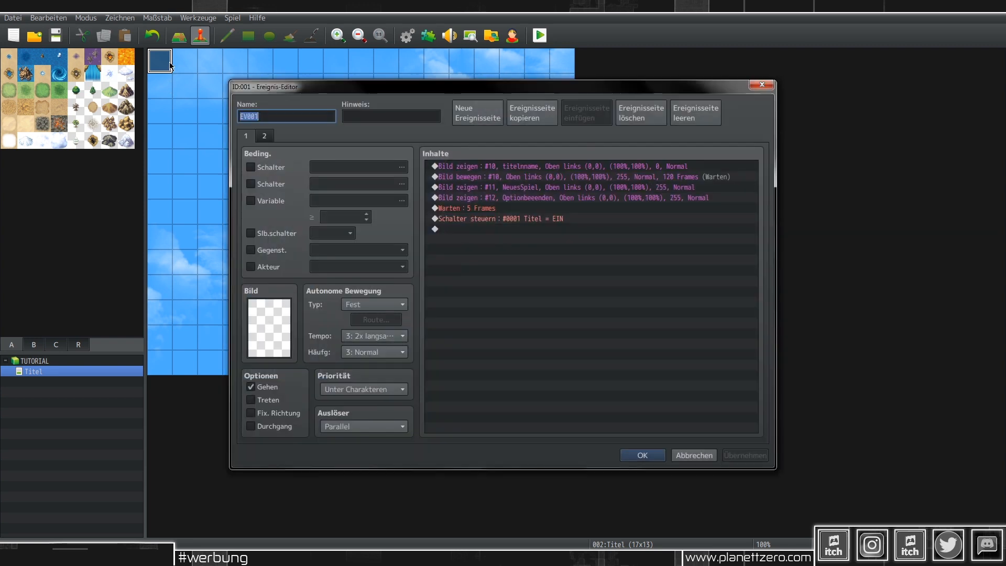
{"action": "left_click", "coordinate": [266, 136]}
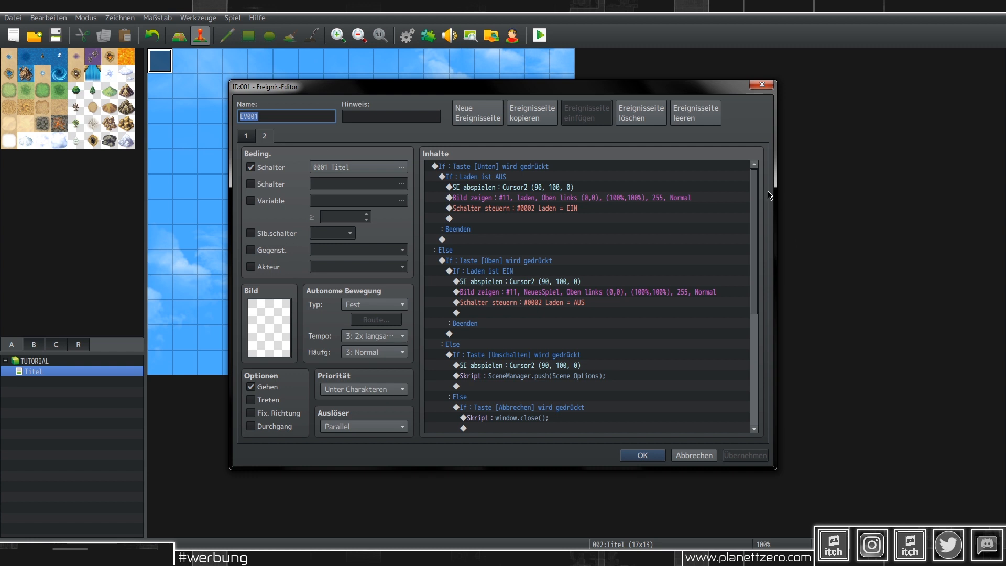
{"action": "left_click_drag", "start_coordinate": [756, 176], "coordinate": [760, 254]}
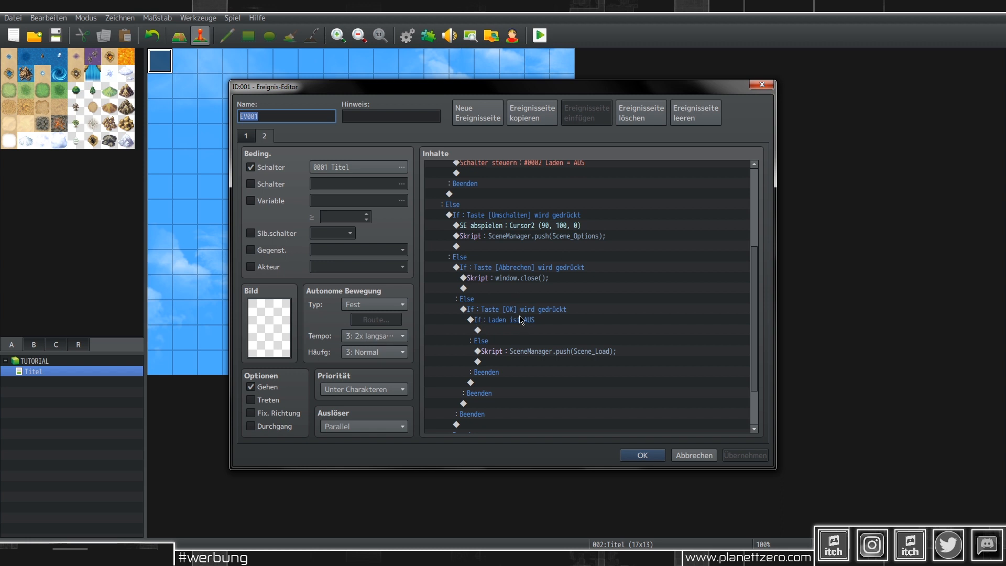
{"action": "left_click", "coordinate": [518, 280]}
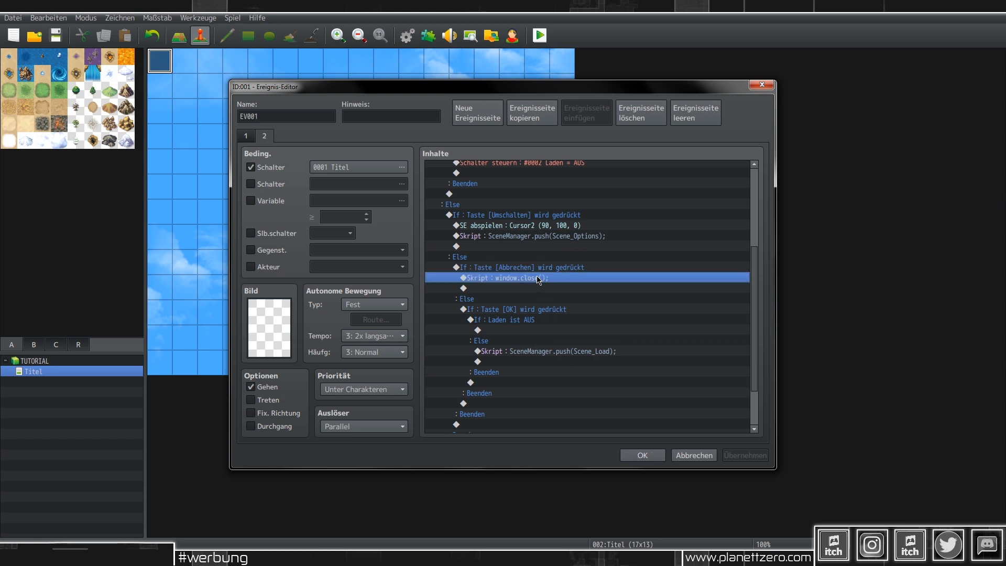
{"action": "scroll", "coordinate": [538, 278], "scroll_direction": "up", "scroll_amount": 1}
{"action": "double_click", "coordinate": [539, 278]}
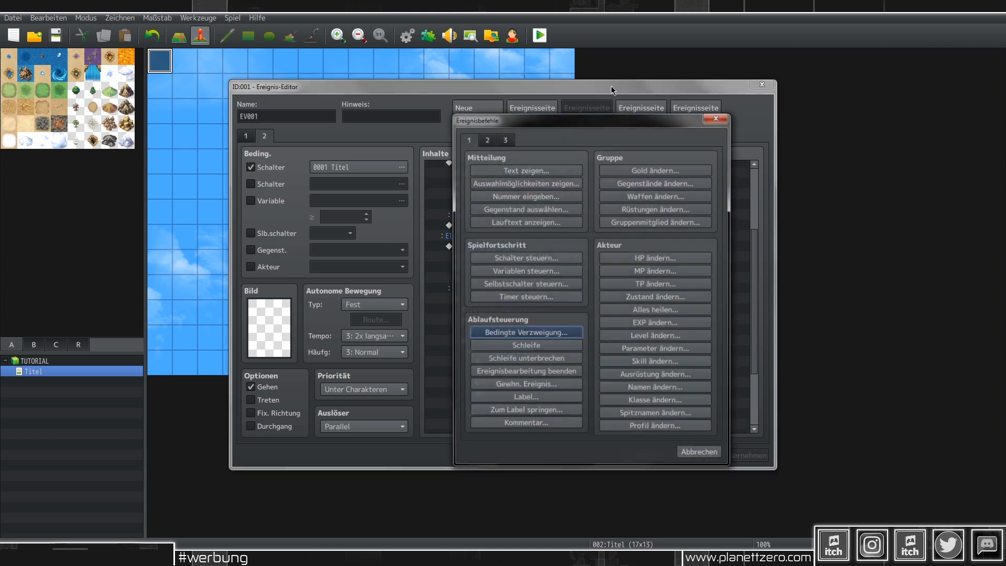
{"action": "left_click", "coordinate": [488, 139]}
{"action": "left_click", "coordinate": [682, 170]}
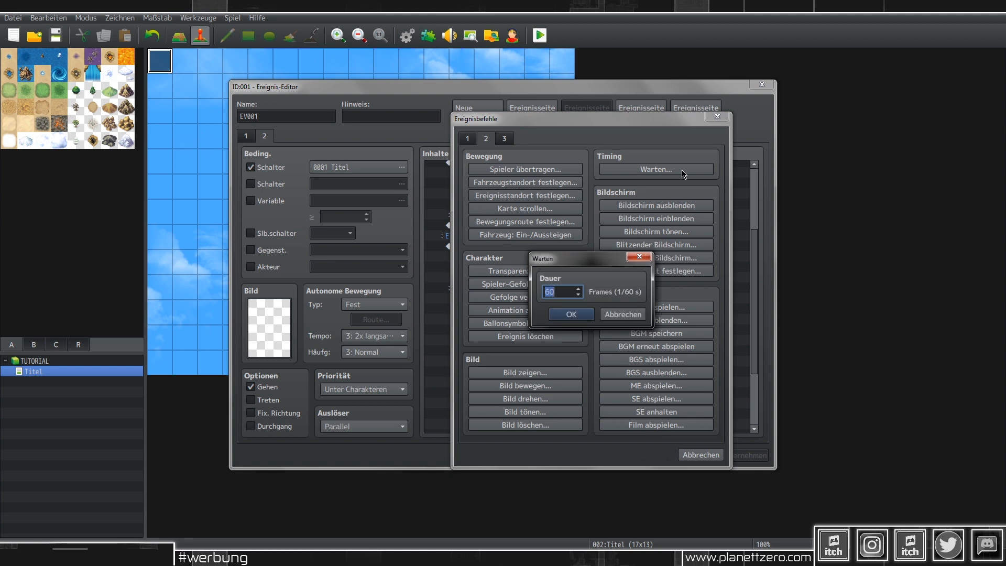
{"action": "left_click", "coordinate": [572, 314]}
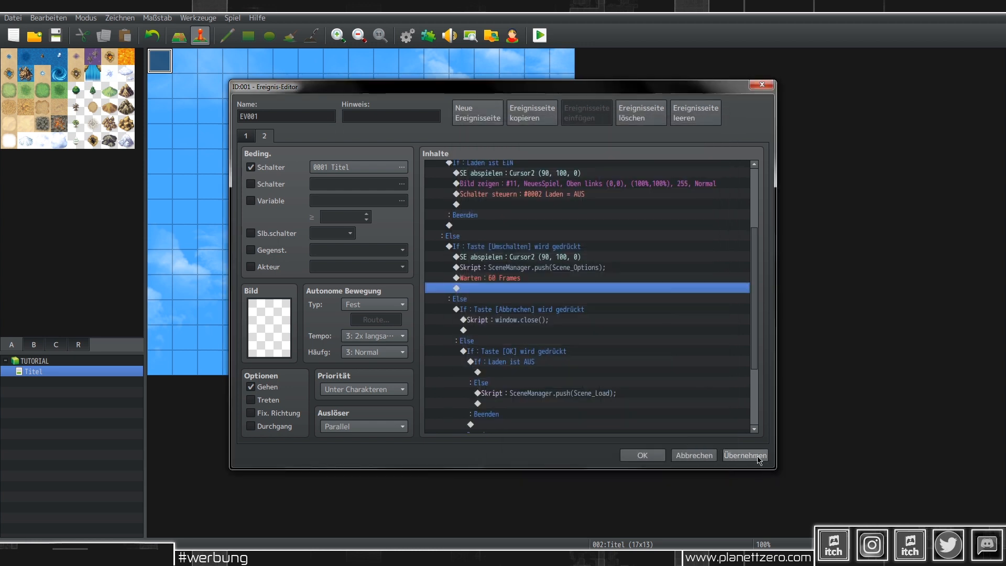
{"action": "left_click", "coordinate": [745, 454]}
{"action": "left_click", "coordinate": [653, 456]}
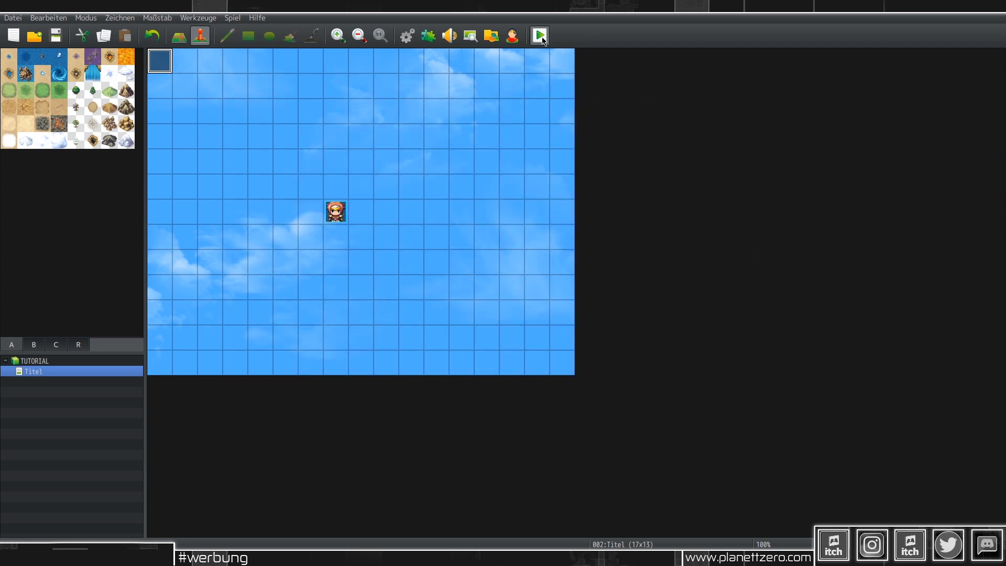
{"action": "left_click", "coordinate": [539, 36]}
{"action": "left_click", "coordinate": [459, 295]}
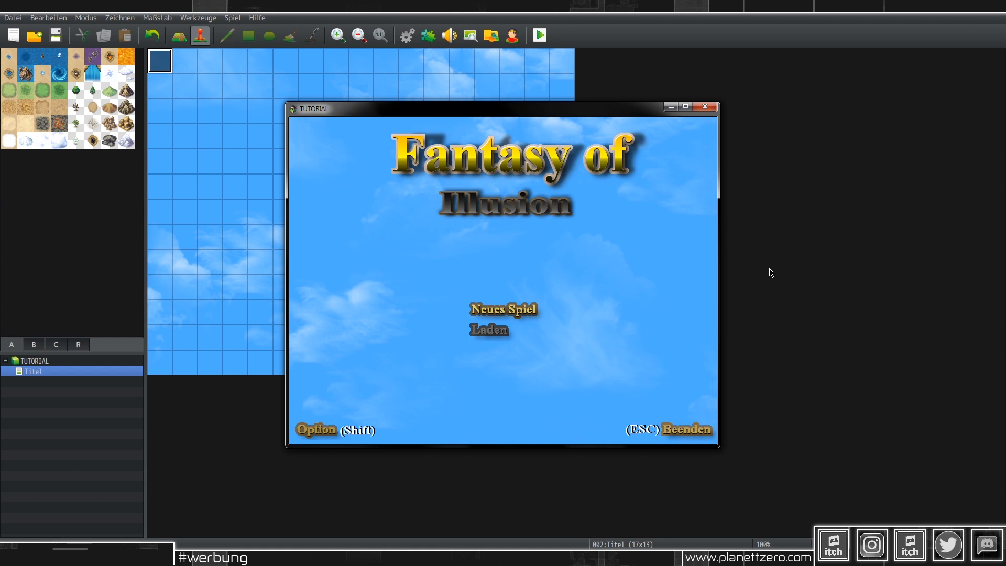
{"action": "key", "text": "shift"}
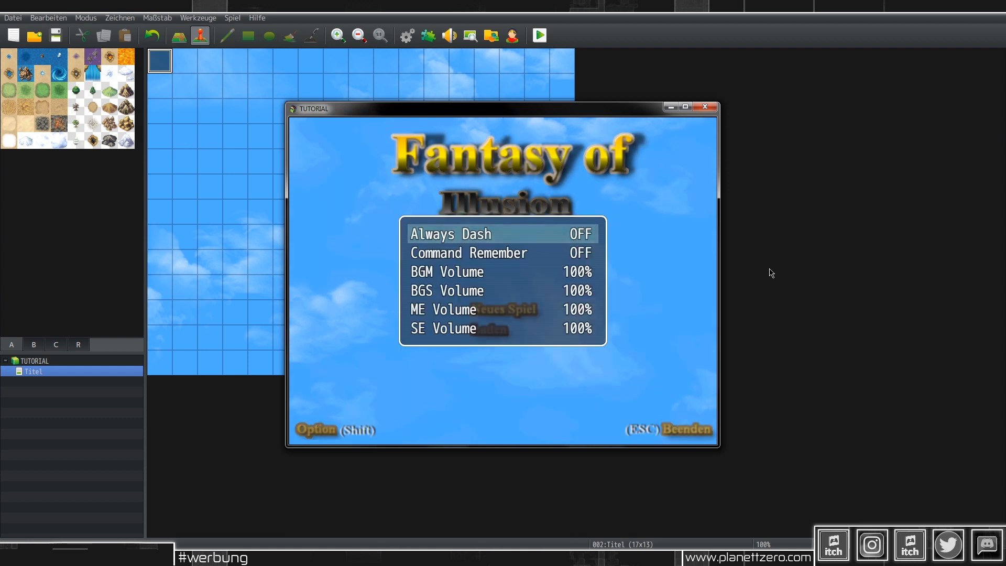
{"action": "key", "text": "Escape"}
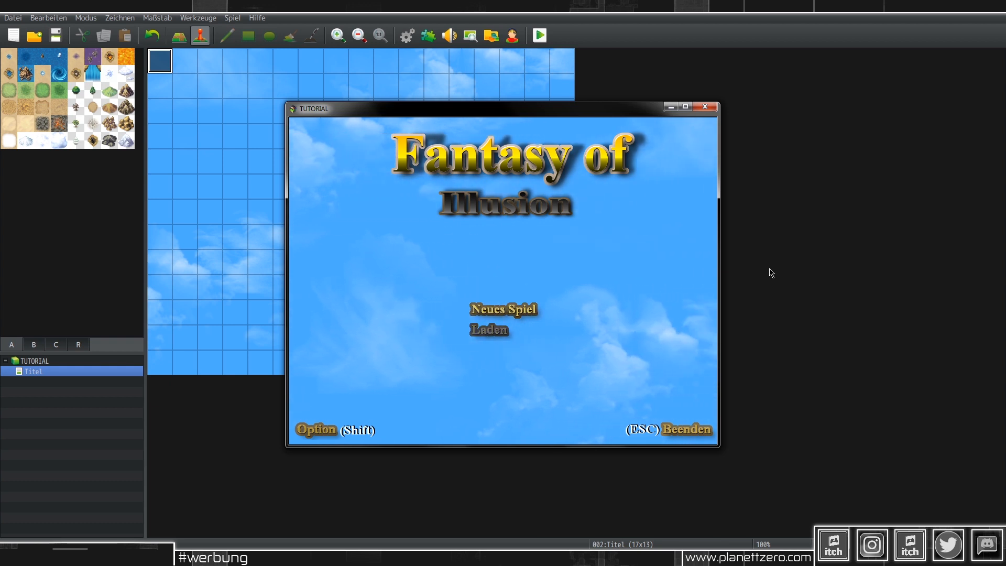
{"action": "key", "text": "Down"}
{"action": "key", "text": "Up"}
{"action": "key", "text": "Down"}
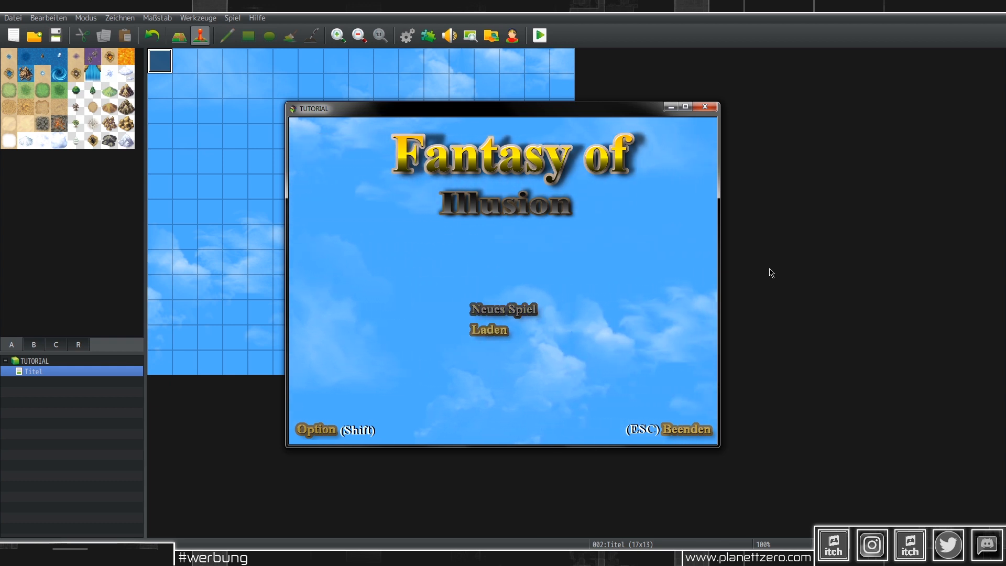
{"action": "key", "text": "Up"}
{"action": "key", "text": "Down"}
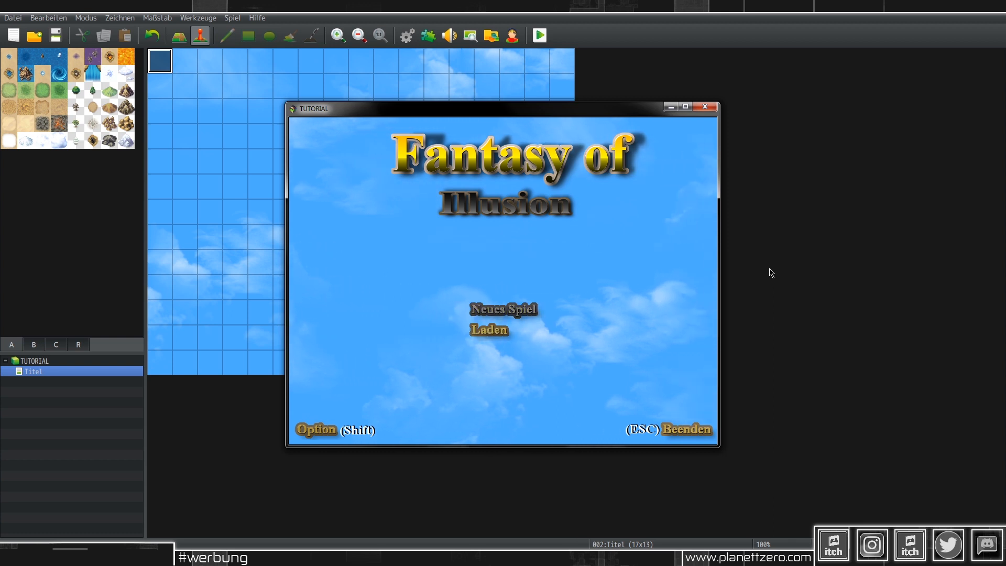
{"action": "key", "text": "Return"}
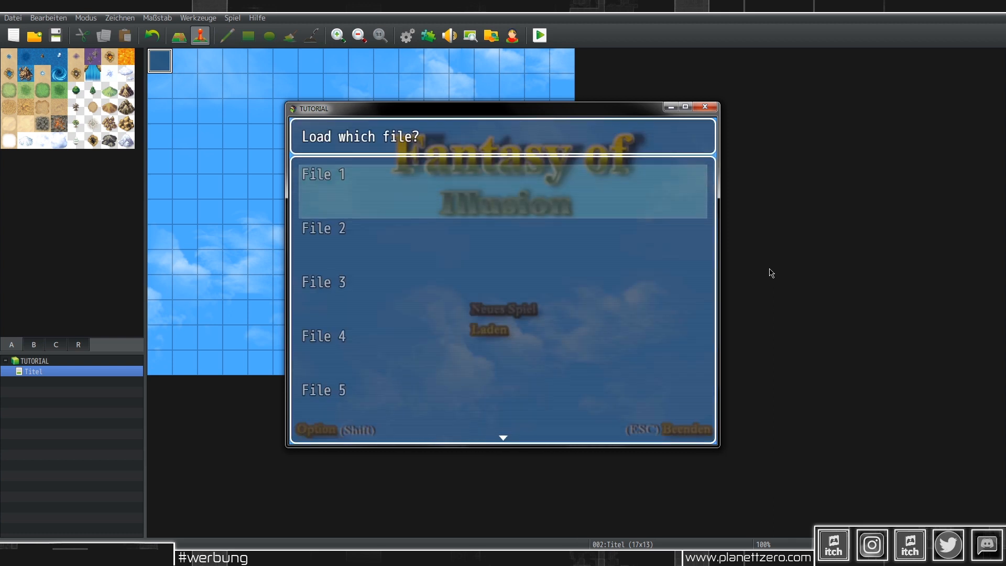
{"action": "key", "text": "Escape"}
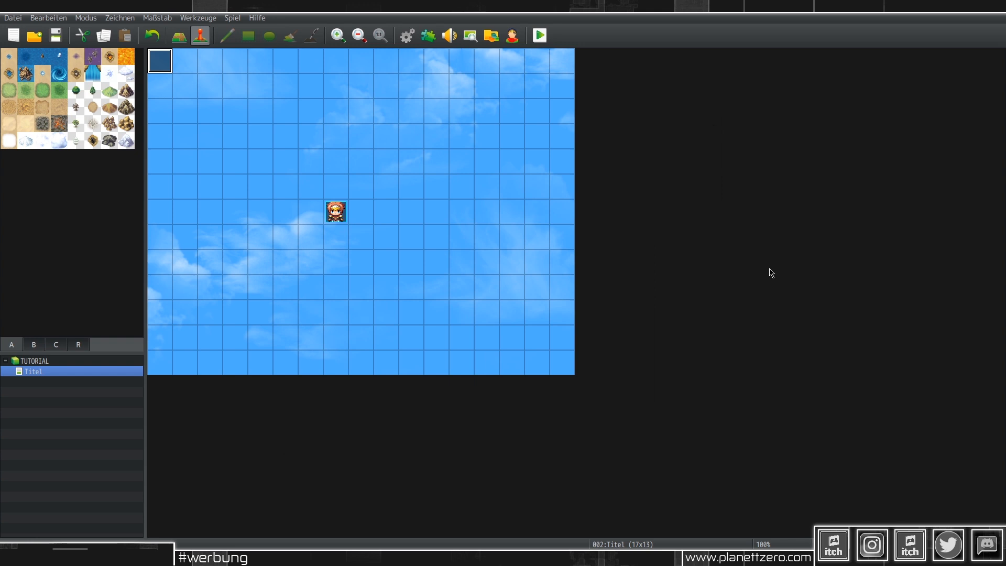
Step: On the title event's page 2, select the existing Warten : 60 Frames command
{"action": "double_click", "coordinate": [152, 65]}
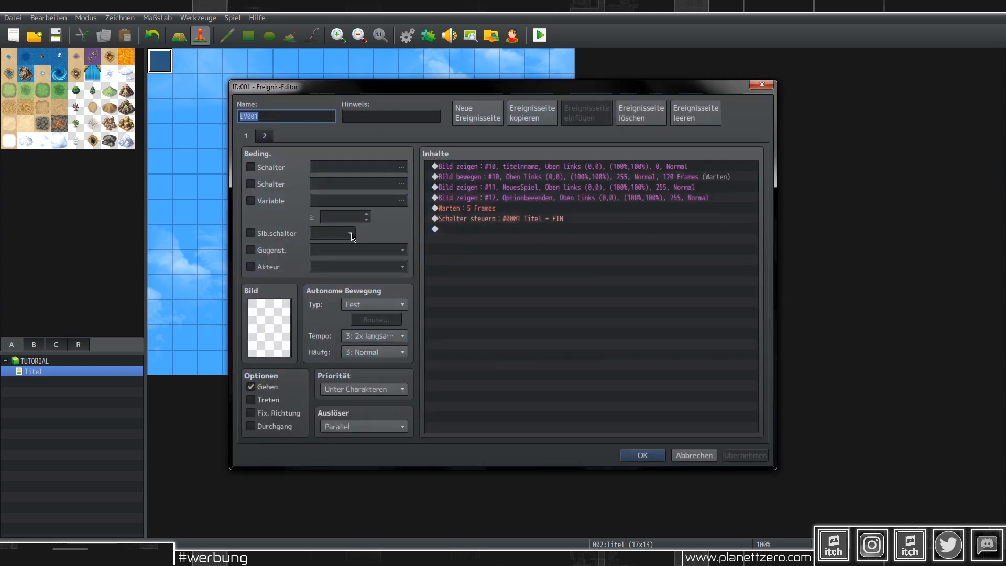
{"action": "left_click", "coordinate": [270, 139]}
{"action": "scroll", "coordinate": [568, 265], "scroll_direction": "down", "scroll_amount": 3}
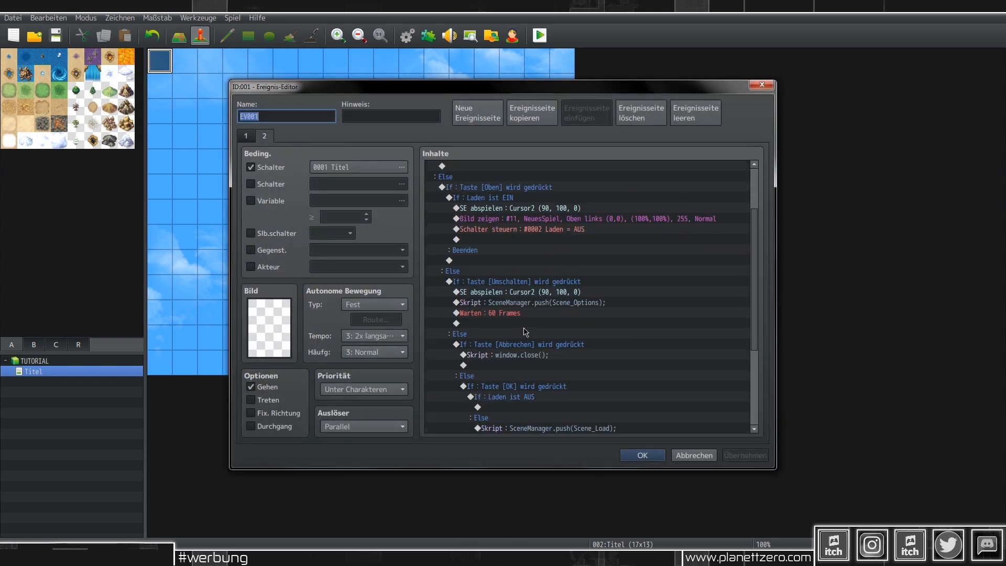
{"action": "left_click", "coordinate": [518, 313]}
{"action": "scroll", "coordinate": [532, 294], "scroll_direction": "up", "scroll_amount": 2}
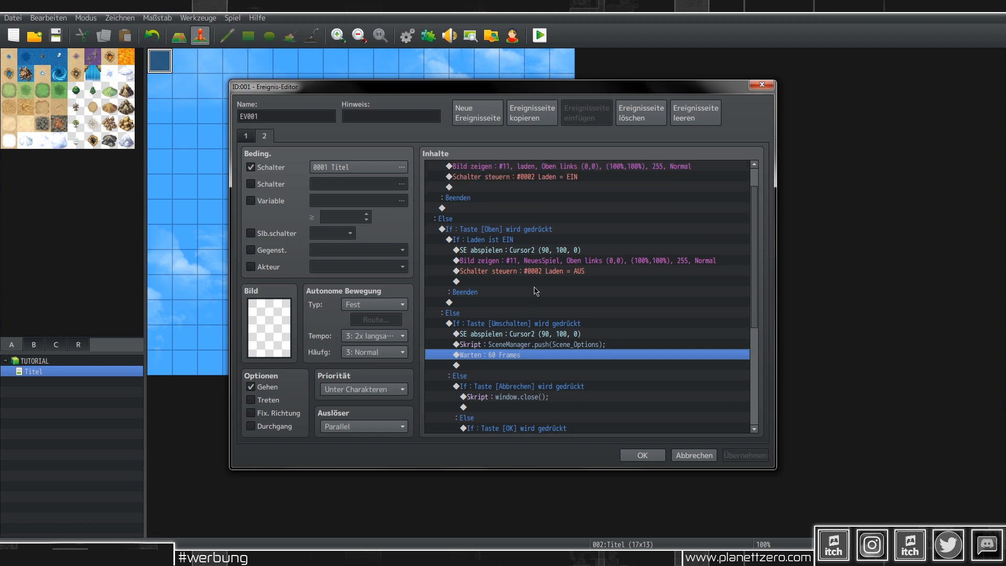
{"action": "key", "text": "Return"}
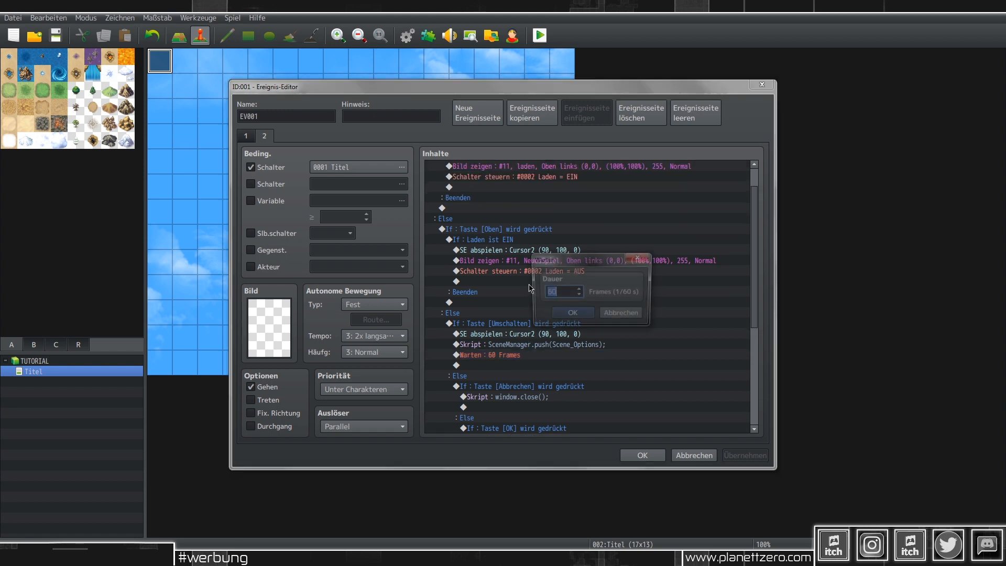
{"action": "left_click", "coordinate": [571, 315]}
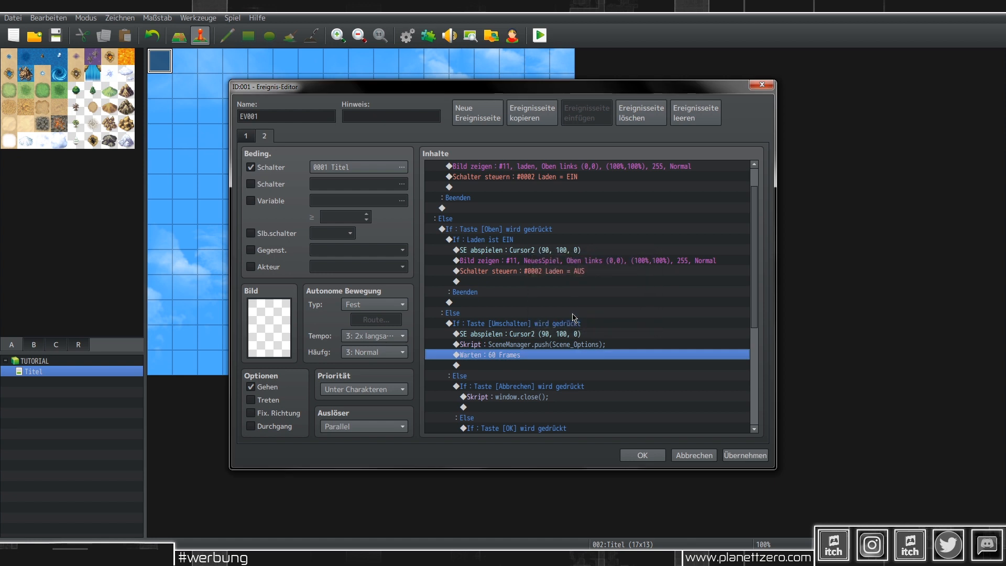
Step: Paste the 60-frame wait on the row below the Scene_Load script
{"action": "scroll", "coordinate": [532, 282], "scroll_direction": "up", "scroll_amount": 1}
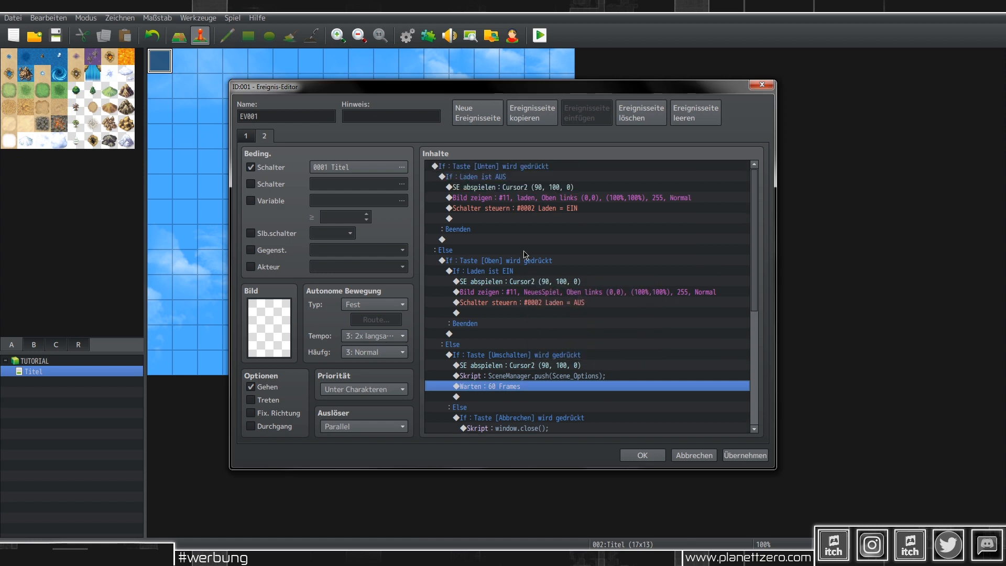
{"action": "scroll", "coordinate": [570, 307], "scroll_direction": "down", "scroll_amount": 4}
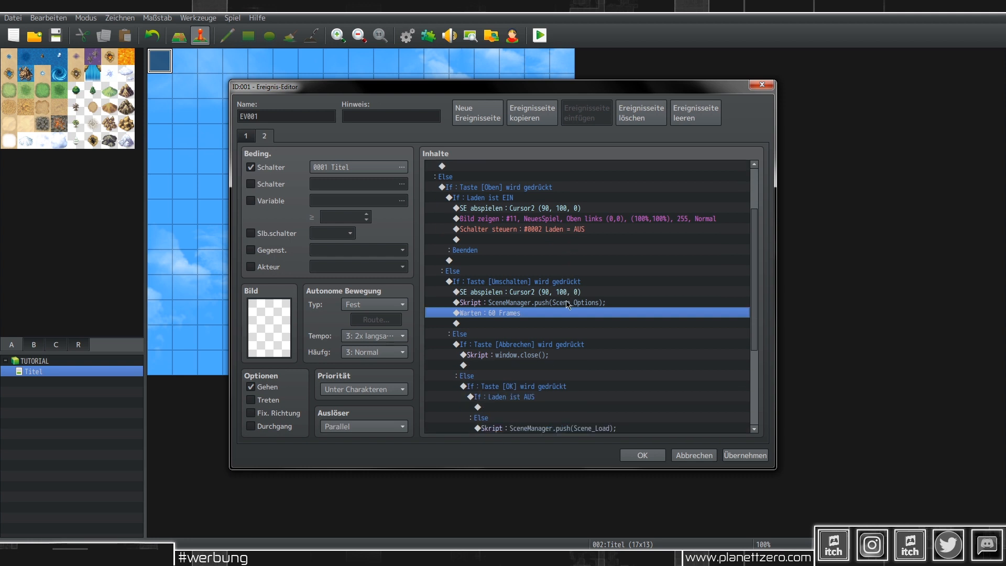
{"action": "scroll", "coordinate": [568, 303], "scroll_direction": "down", "scroll_amount": 1}
{"action": "left_click", "coordinate": [560, 386]}
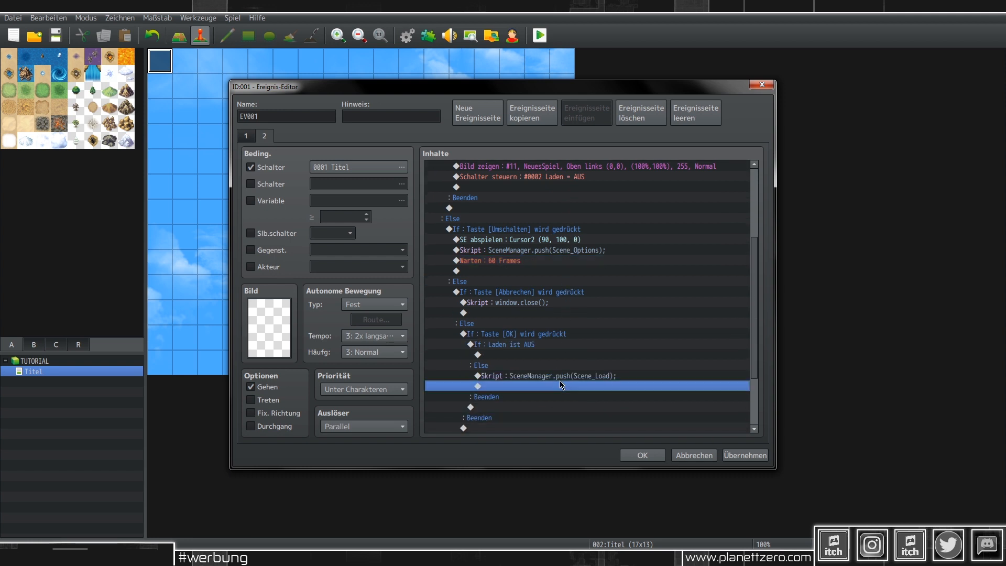
{"action": "key", "text": "ctrl+v"}
Step: Apply, close the event editor, and start a playtest, saving the project
{"action": "left_click", "coordinate": [746, 455]}
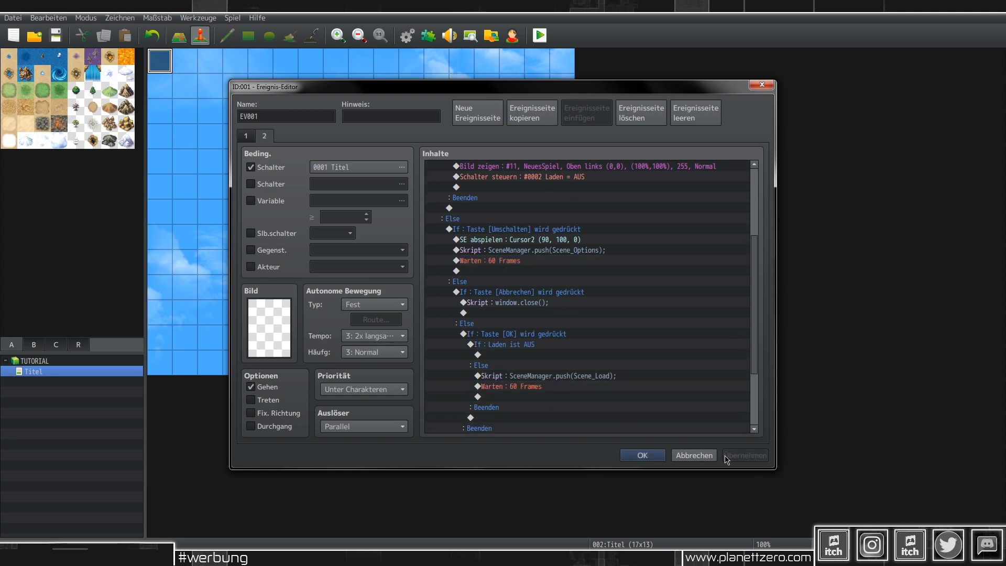
{"action": "left_click", "coordinate": [642, 455]}
{"action": "left_click", "coordinate": [539, 36]}
{"action": "key", "text": "Return"}
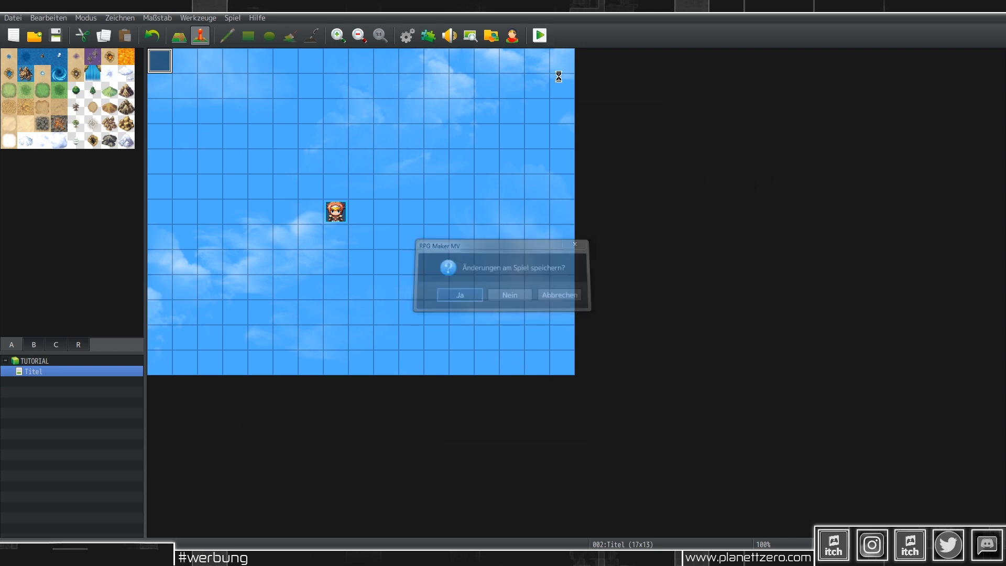
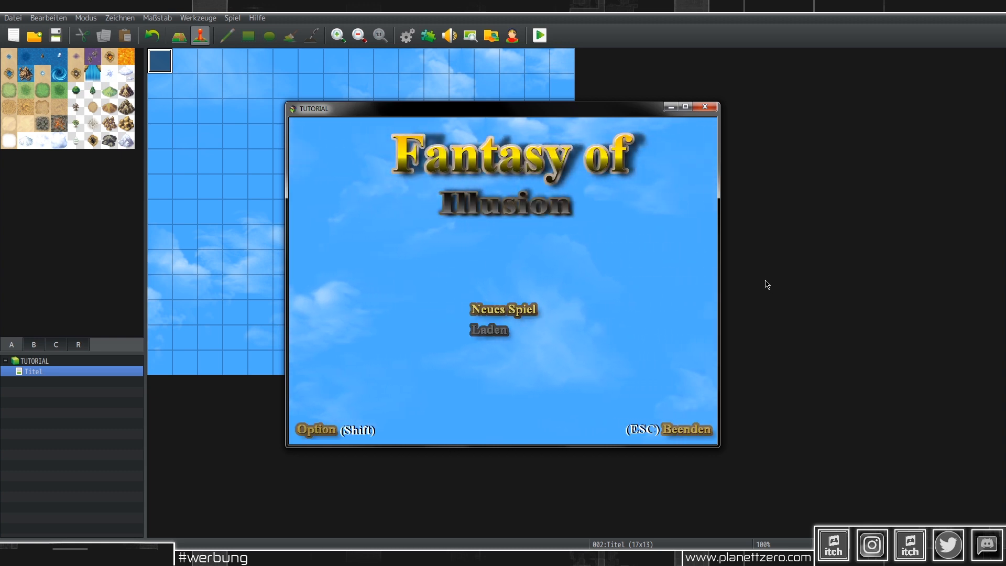
Step: In the playtest, check the Laden file list and the Shift options window, then quit the test game
{"action": "key", "text": "Down"}
{"action": "key", "text": "Return"}
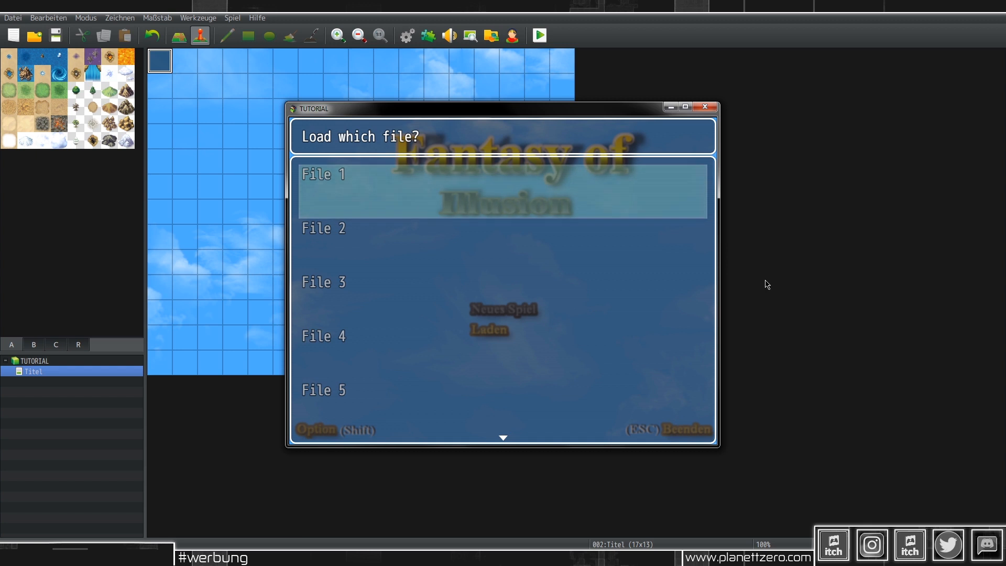
{"action": "key", "text": "Escape"}
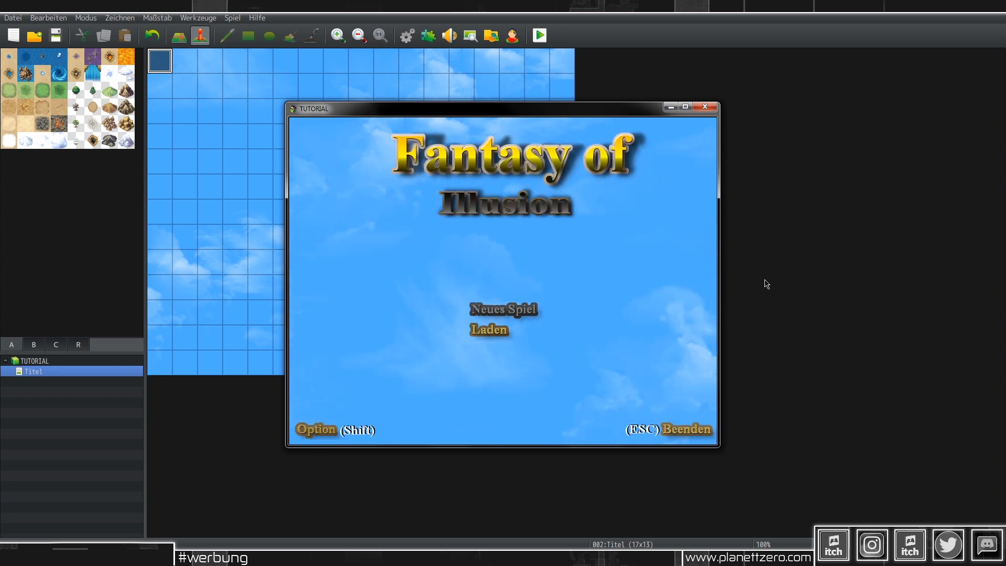
{"action": "key", "text": "shift"}
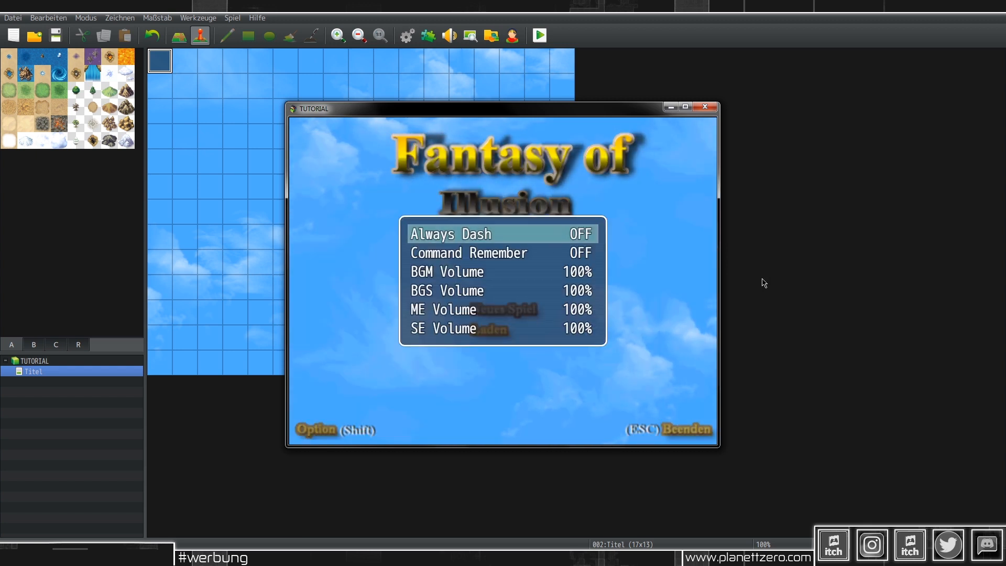
{"action": "key", "text": "Escape"}
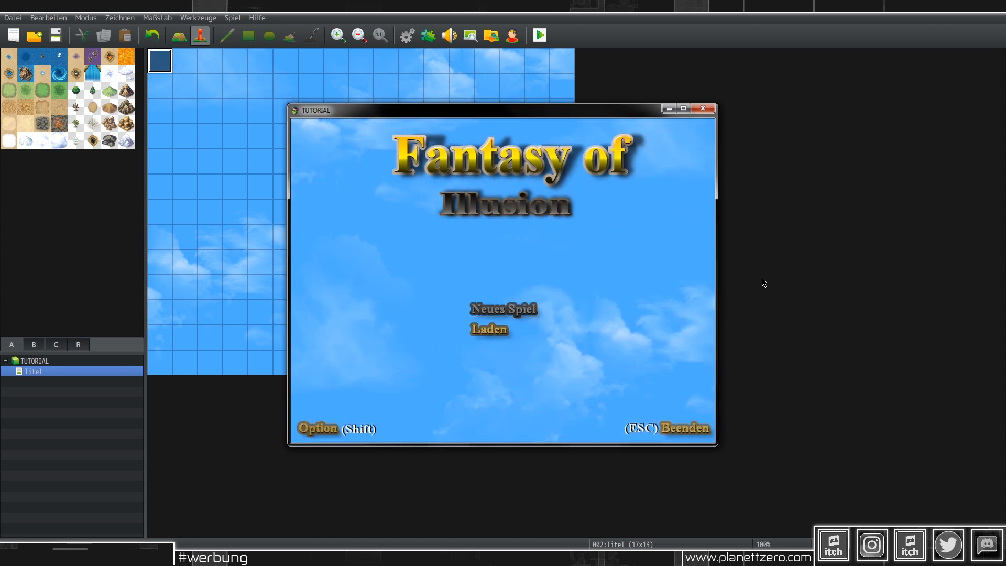
{"action": "key", "text": "Escape"}
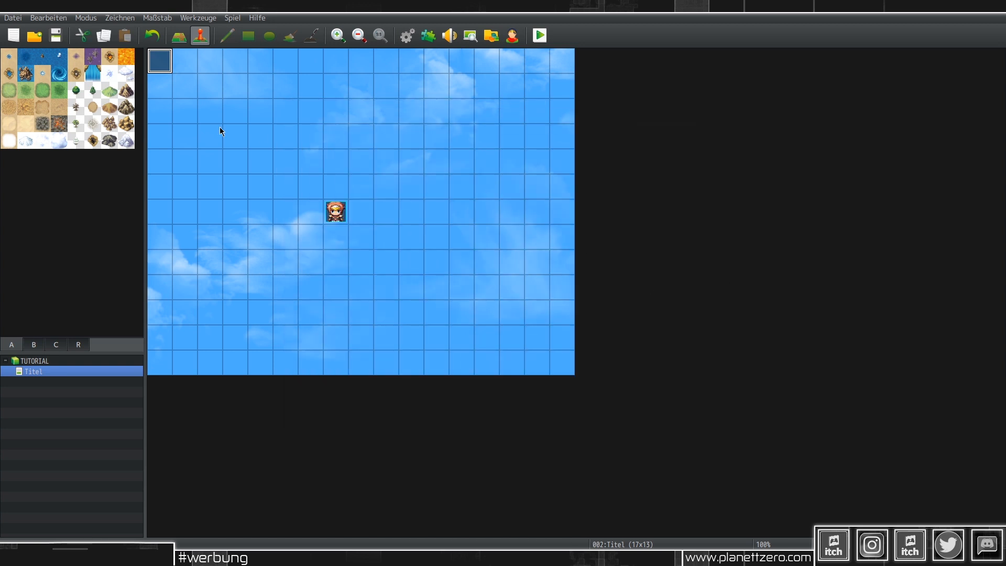
Step: Create a new map named 'Start' under the Titel map
{"action": "right_click", "coordinate": [39, 363]}
{"action": "left_click", "coordinate": [68, 389]}
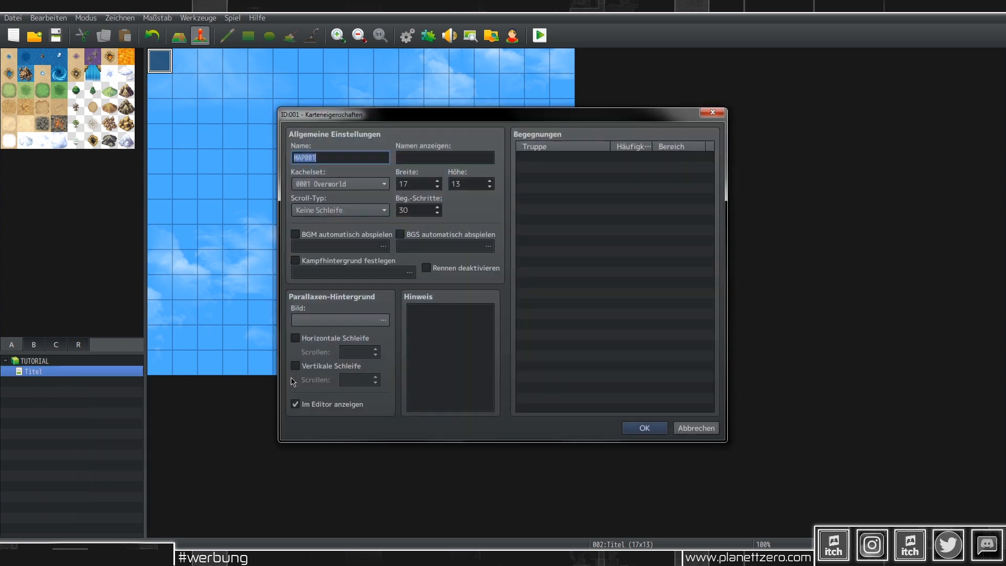
{"action": "type", "text": "Start"}
{"action": "left_click", "coordinate": [633, 427]}
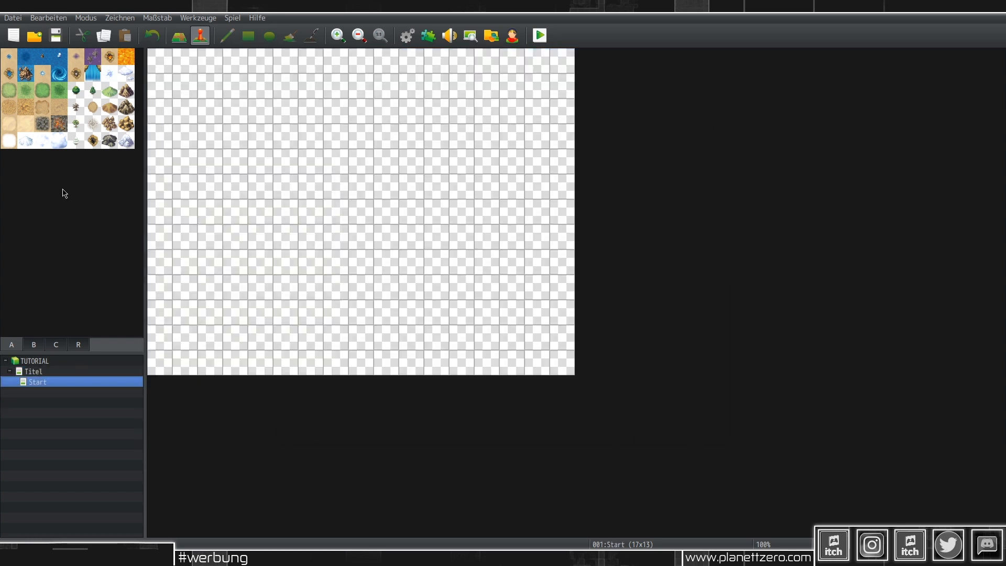
Step: Flood-fill the Start map with the green grass tile, then reopen Titel in event mode
{"action": "left_click", "coordinate": [33, 84]}
{"action": "left_click", "coordinate": [179, 36]}
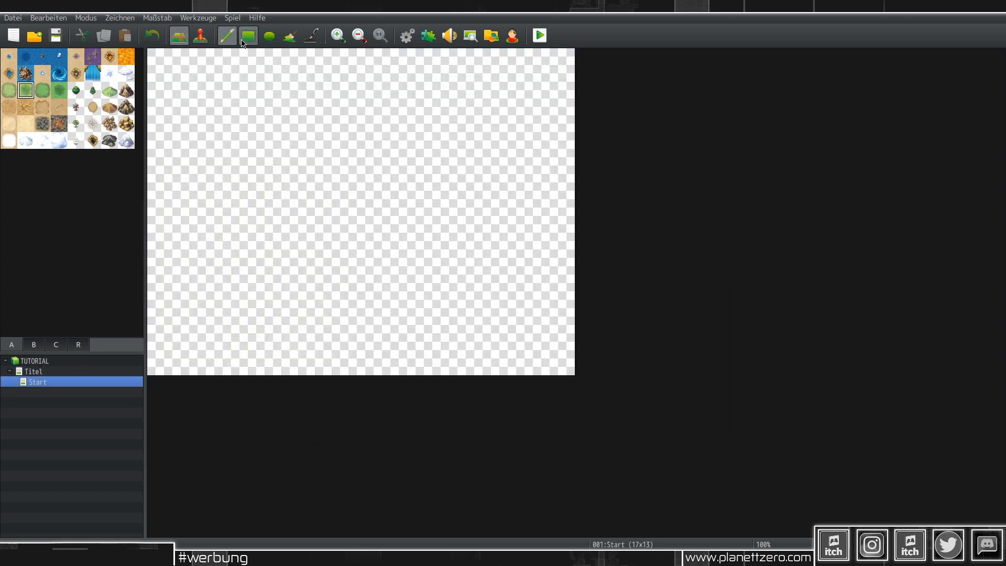
{"action": "left_click", "coordinate": [290, 36]}
{"action": "left_click", "coordinate": [311, 111]}
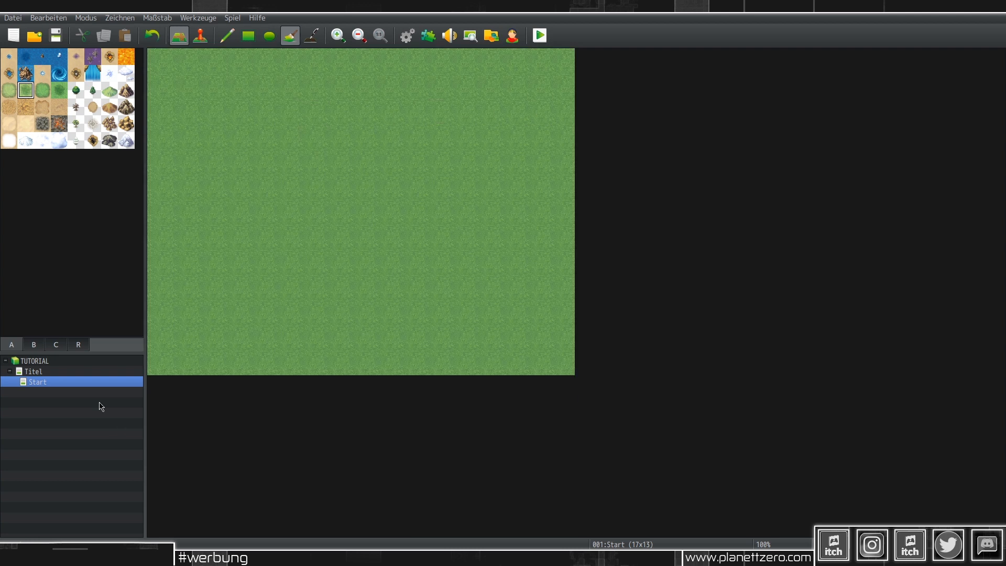
{"action": "left_click", "coordinate": [33, 372]}
{"action": "left_click", "coordinate": [200, 35]}
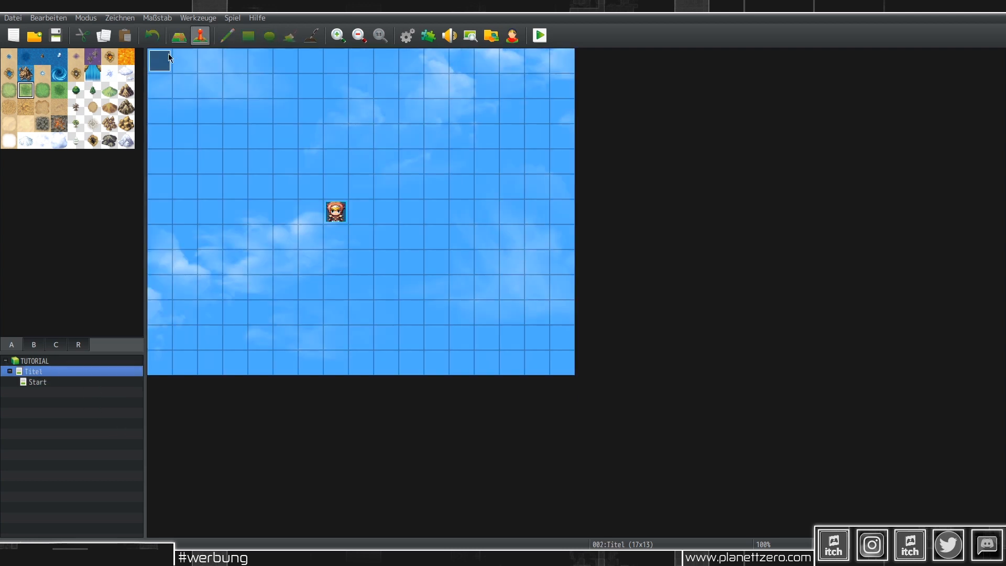
Step: Open title event EV001 on page 2 and select the empty row under If : Laden ist AUS
{"action": "double_click", "coordinate": [163, 59]}
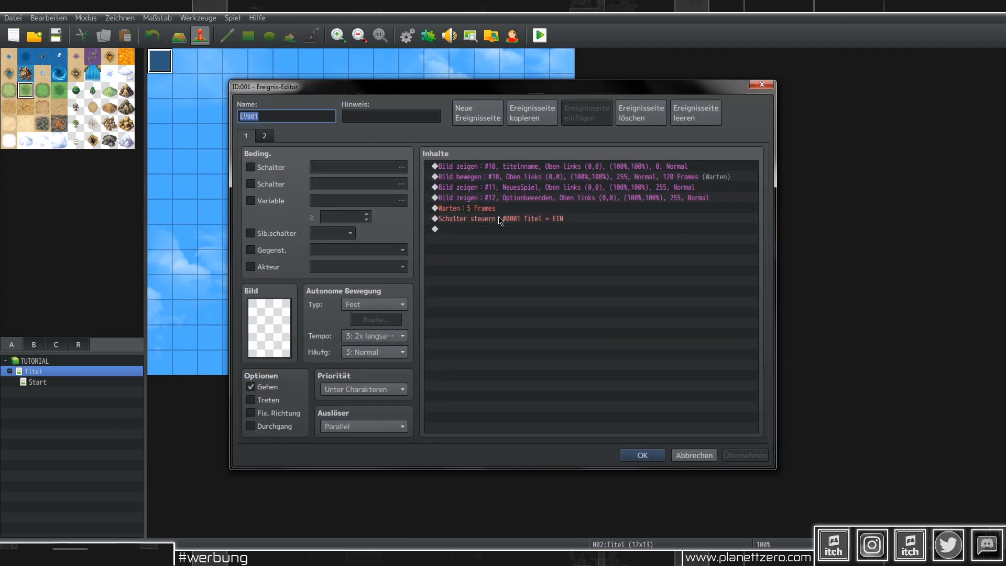
{"action": "left_click", "coordinate": [263, 136]}
{"action": "scroll", "coordinate": [579, 341], "scroll_direction": "down", "scroll_amount": 5}
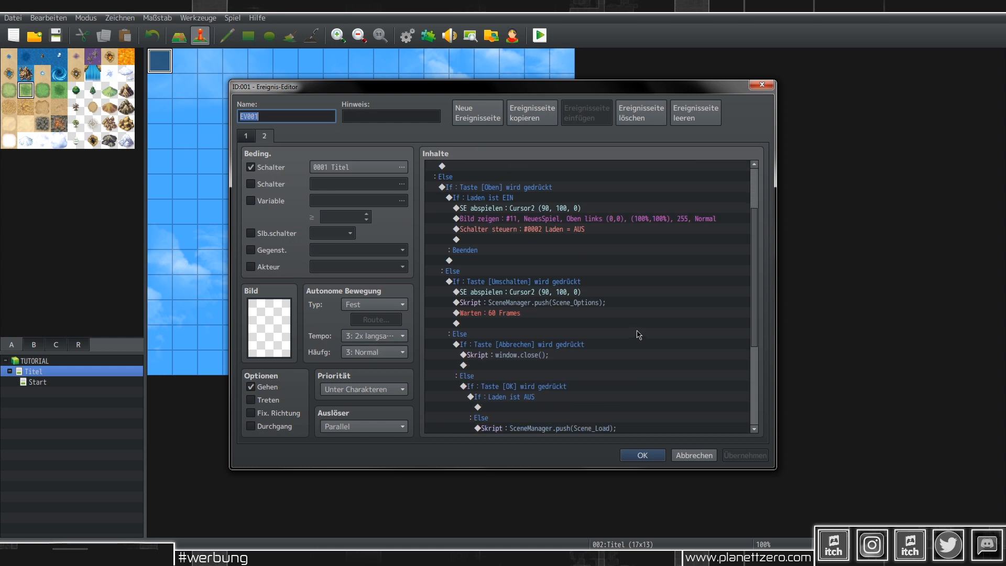
{"action": "scroll", "coordinate": [550, 301], "scroll_direction": "down", "scroll_amount": 3}
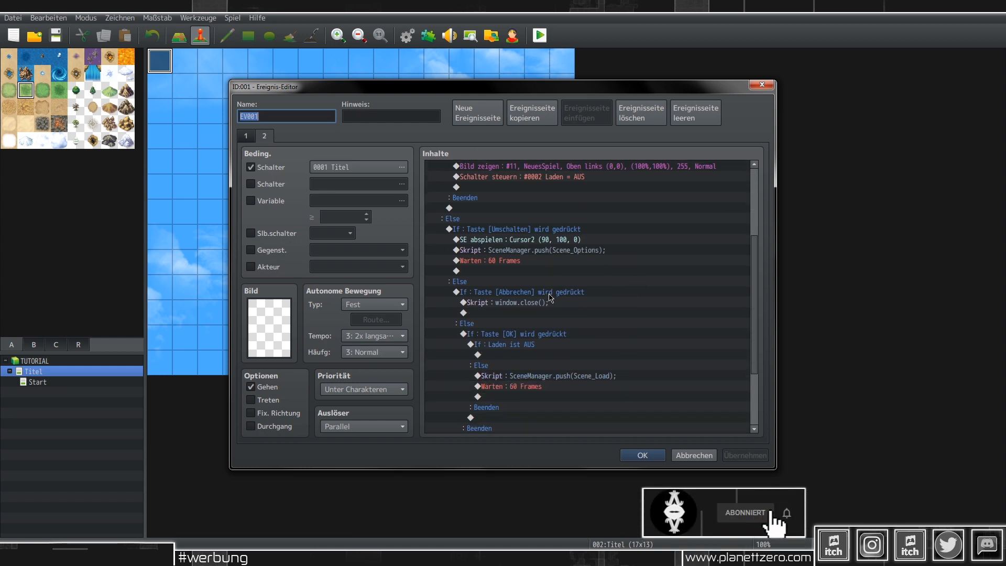
{"action": "scroll", "coordinate": [550, 295], "scroll_direction": "down", "scroll_amount": 1}
{"action": "scroll", "coordinate": [549, 295], "scroll_direction": "up", "scroll_amount": 1}
{"action": "scroll", "coordinate": [554, 291], "scroll_direction": "up", "scroll_amount": 12}
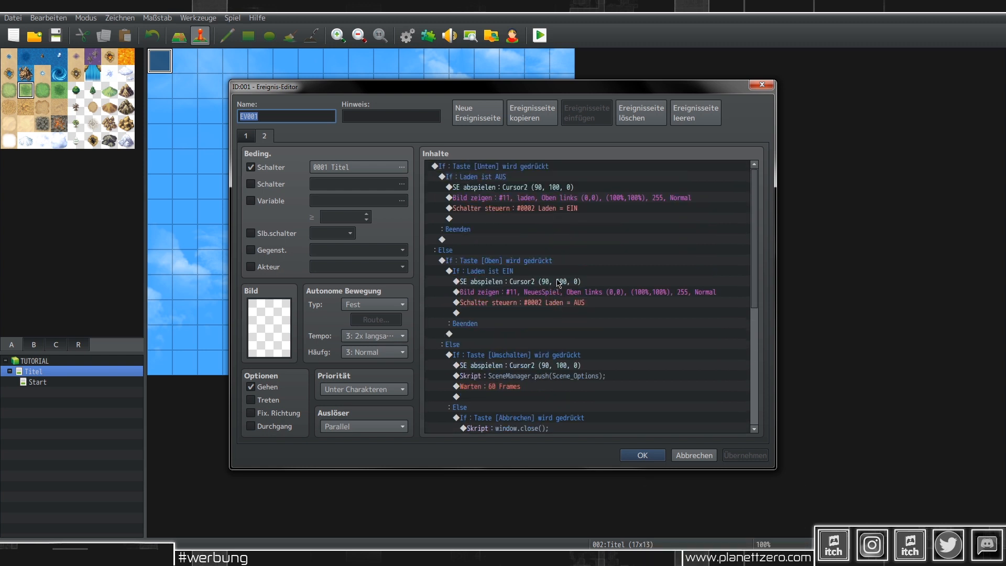
{"action": "scroll", "coordinate": [557, 283], "scroll_direction": "down", "scroll_amount": 13}
{"action": "scroll", "coordinate": [558, 282], "scroll_direction": "down", "scroll_amount": 3}
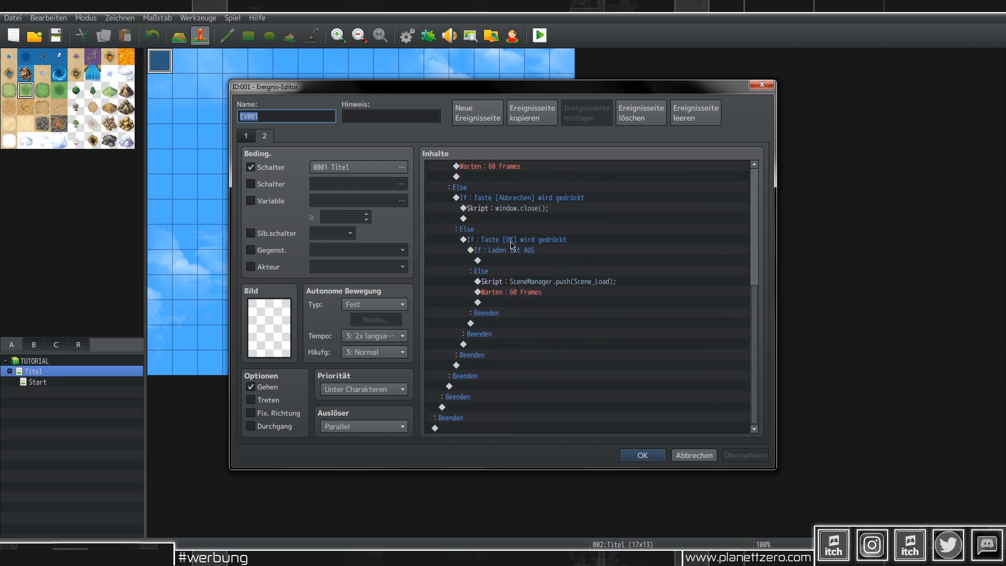
{"action": "left_click", "coordinate": [515, 262]}
Step: Add a Spieler übertragen command to map Start at position (7,5)
{"action": "double_click", "coordinate": [515, 262]}
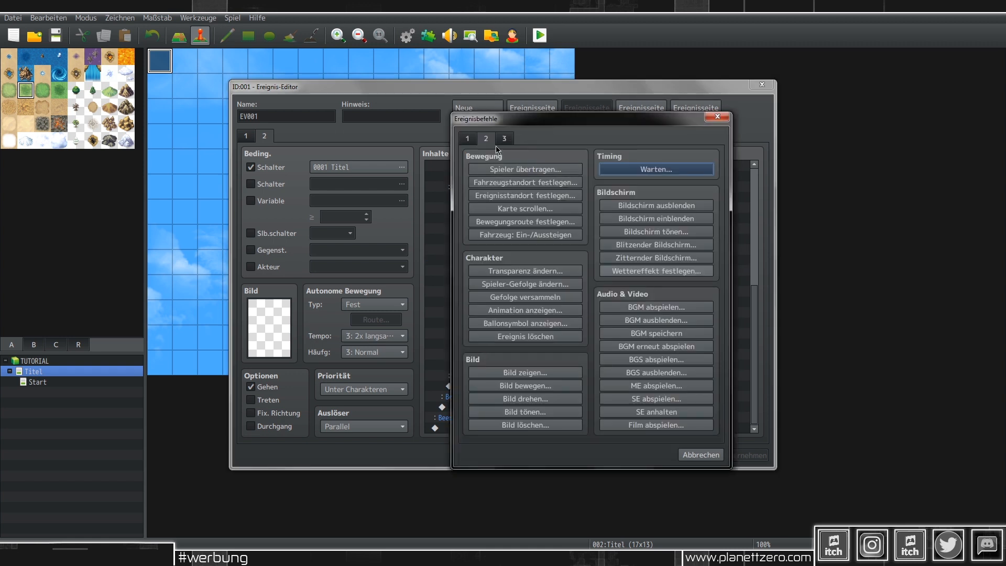
{"action": "left_click", "coordinate": [469, 141]}
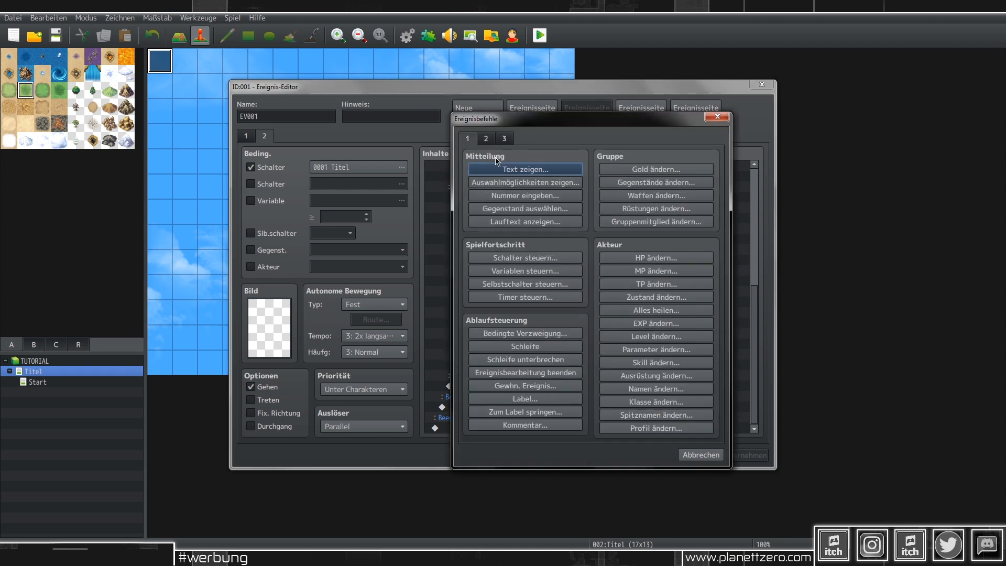
{"action": "left_click", "coordinate": [486, 138]}
{"action": "left_click", "coordinate": [506, 169]}
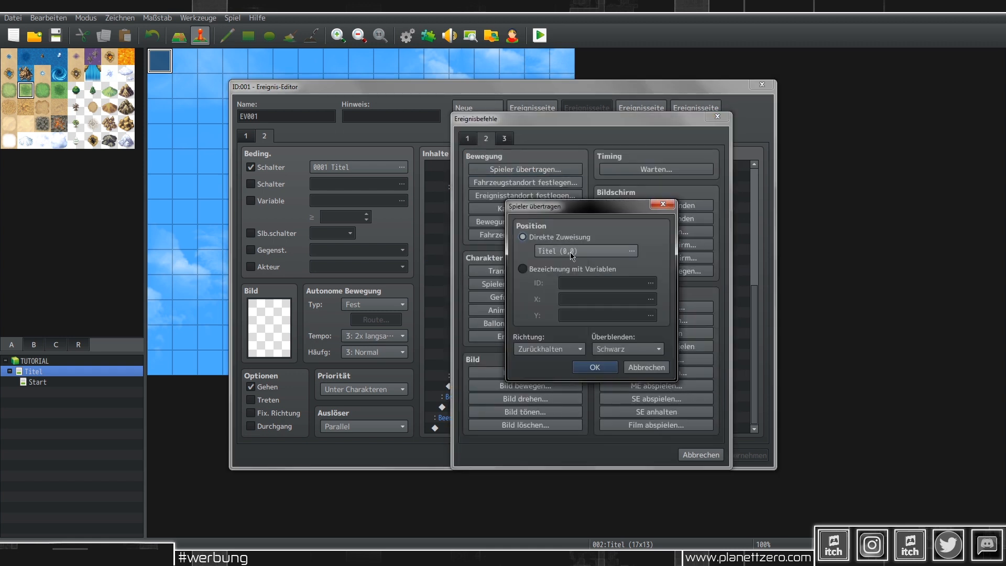
{"action": "left_click", "coordinate": [589, 254]}
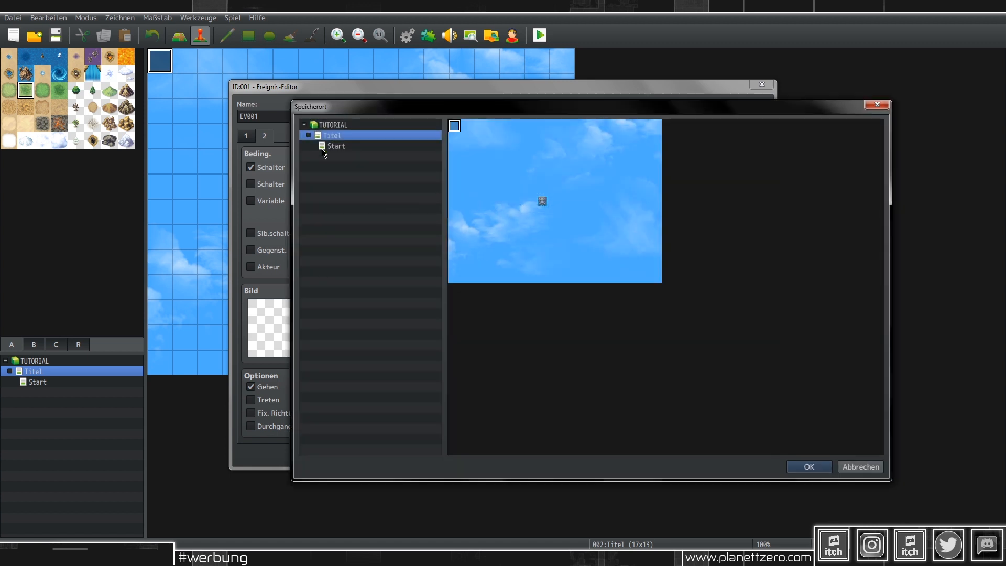
{"action": "left_click", "coordinate": [357, 146]}
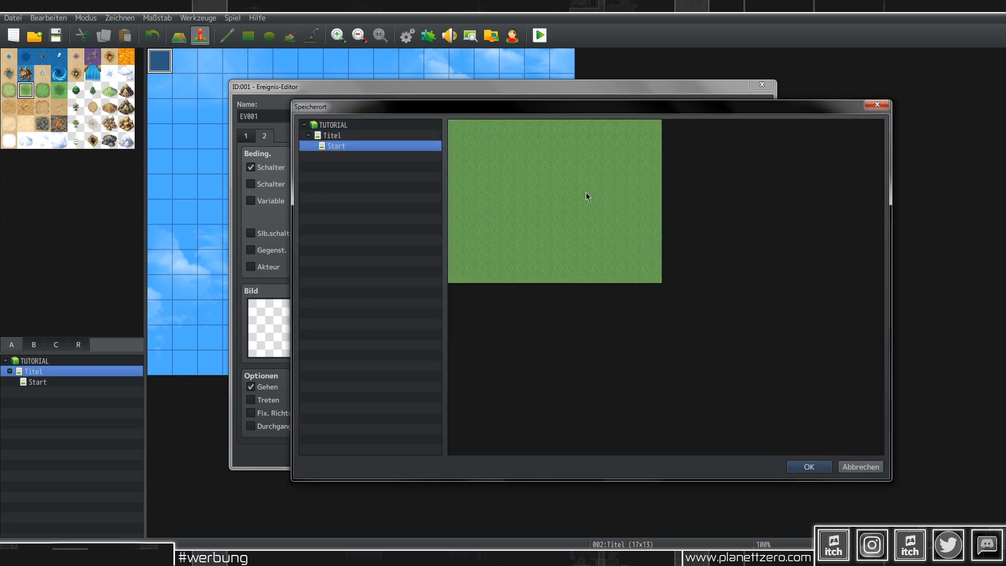
{"action": "double_click", "coordinate": [539, 194]}
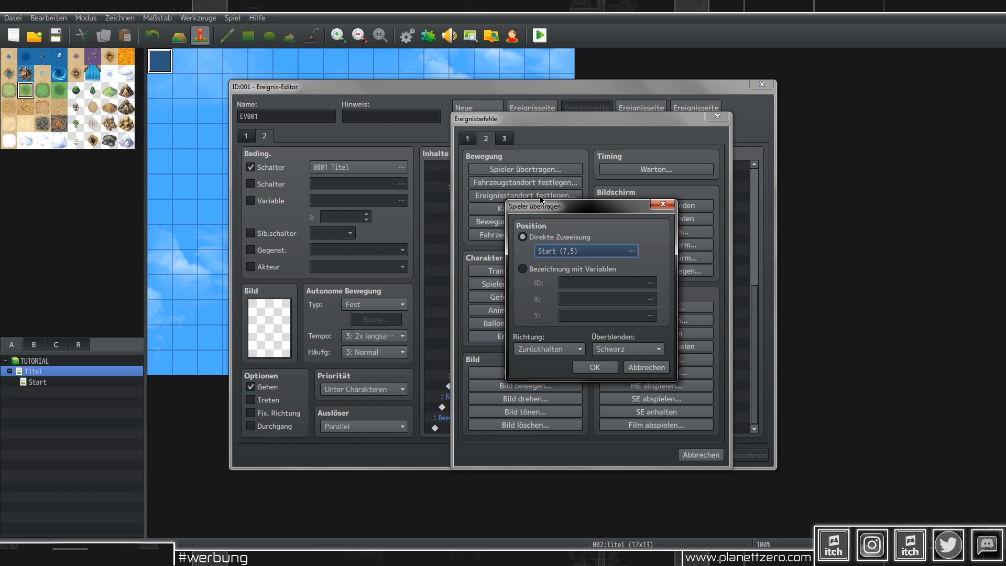
{"action": "left_click", "coordinate": [586, 369]}
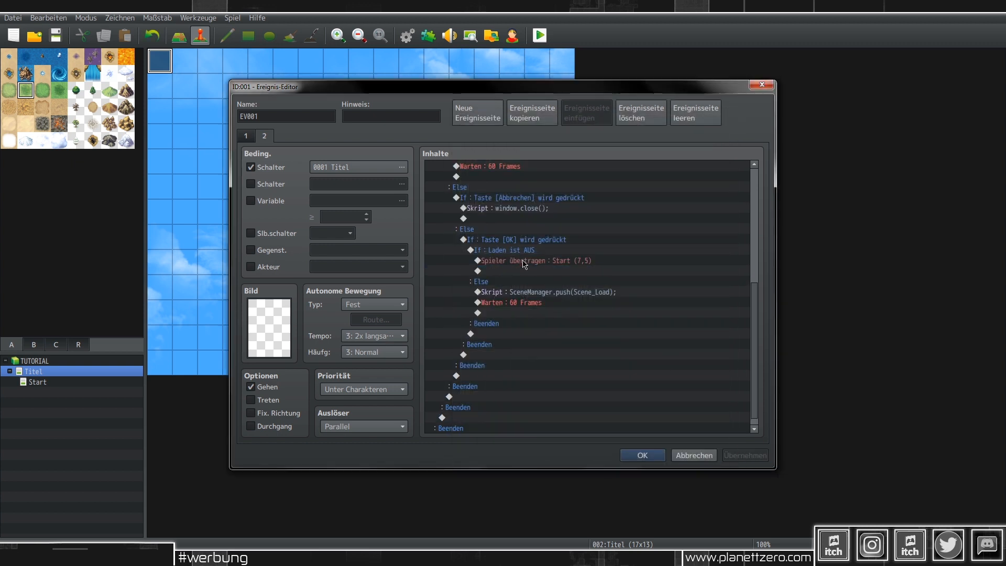
Step: On page 2, insert a Bild löschen command erasing picture number 10
{"action": "scroll", "coordinate": [525, 264], "scroll_direction": "up", "scroll_amount": 6}
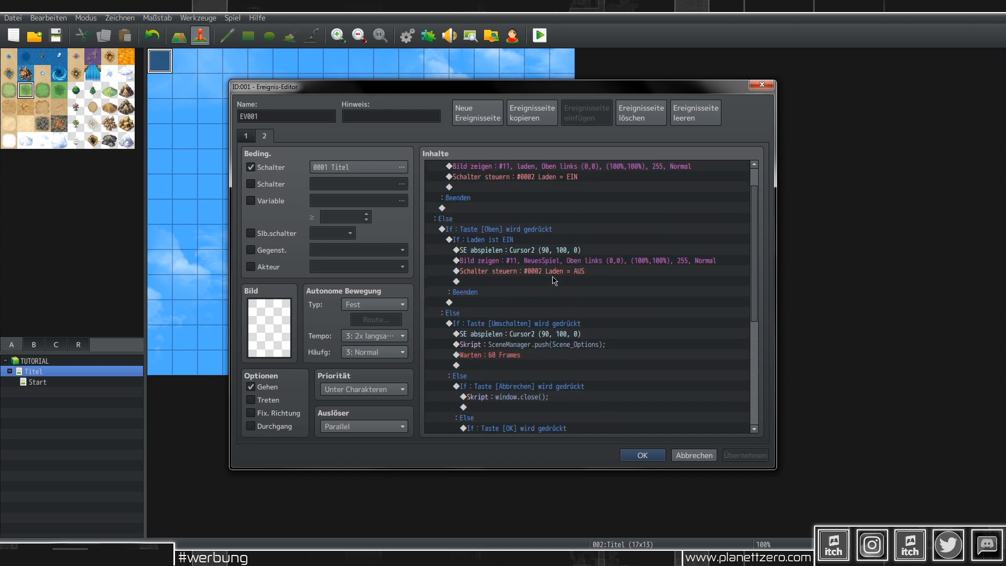
{"action": "scroll", "coordinate": [508, 263], "scroll_direction": "up", "scroll_amount": 1}
{"action": "scroll", "coordinate": [508, 263], "scroll_direction": "down", "scroll_amount": 4}
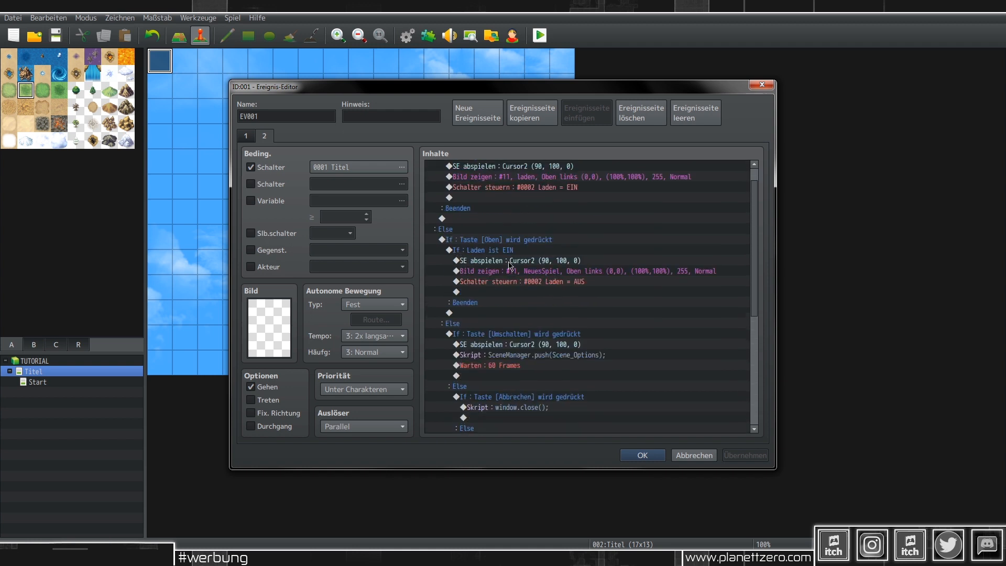
{"action": "left_click", "coordinate": [244, 136]}
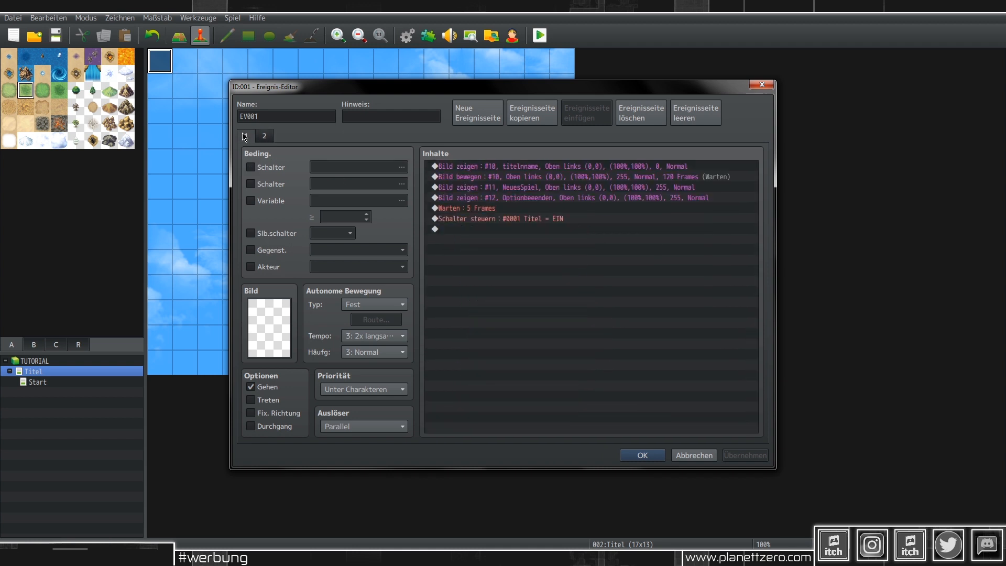
{"action": "left_click", "coordinate": [272, 135]}
{"action": "scroll", "coordinate": [531, 367], "scroll_direction": "down", "scroll_amount": 3}
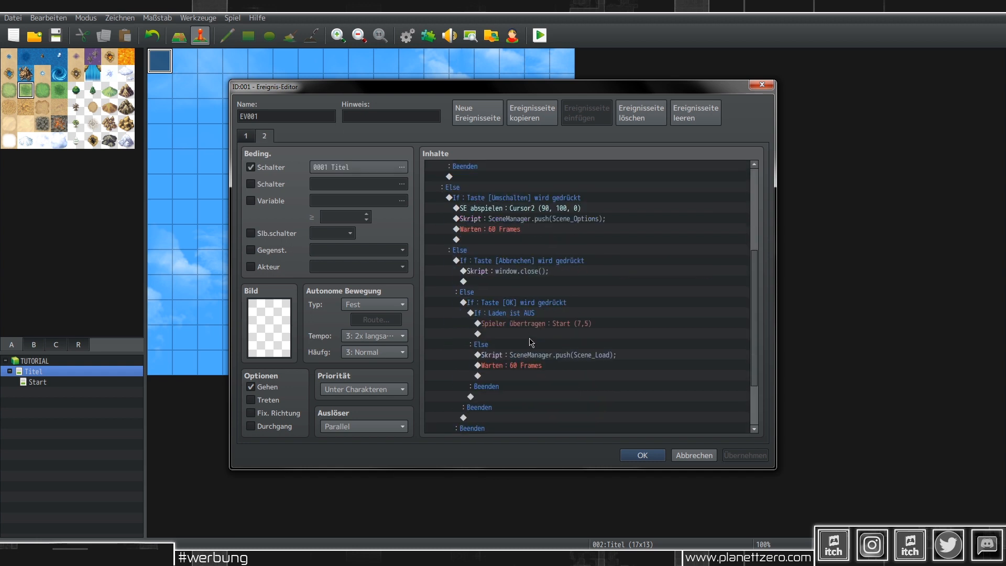
{"action": "double_click", "coordinate": [530, 327]}
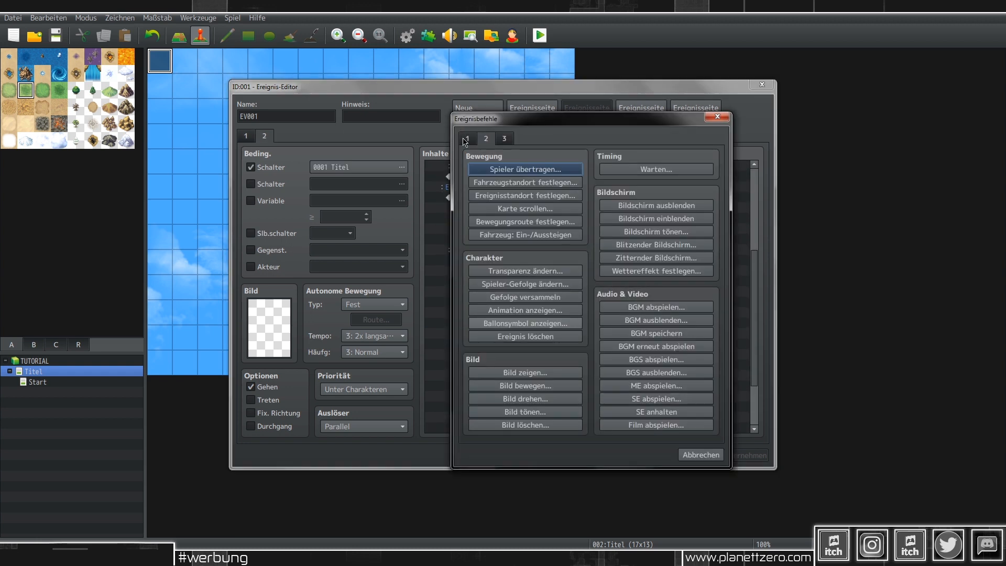
{"action": "left_click", "coordinate": [486, 139]}
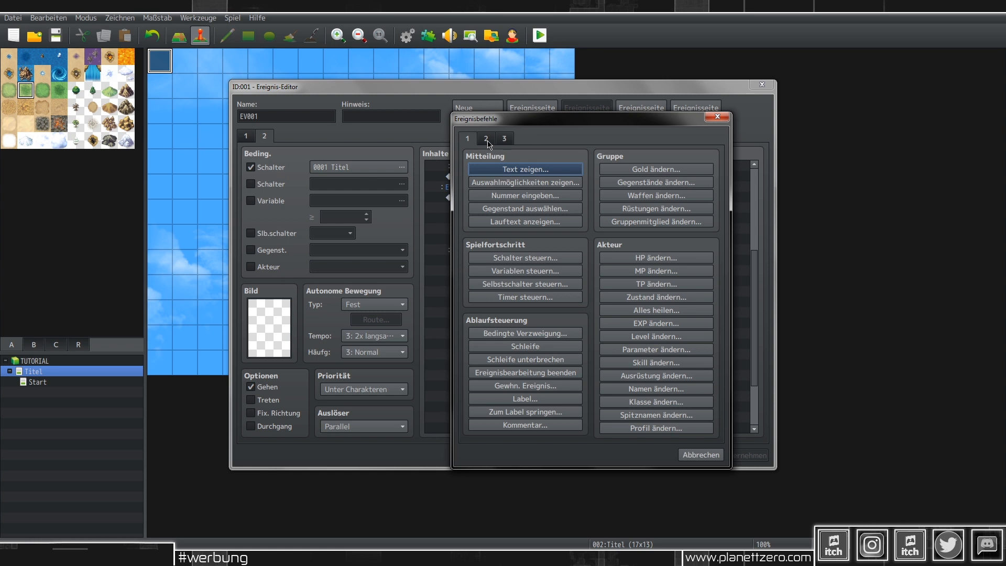
{"action": "left_click", "coordinate": [487, 140]}
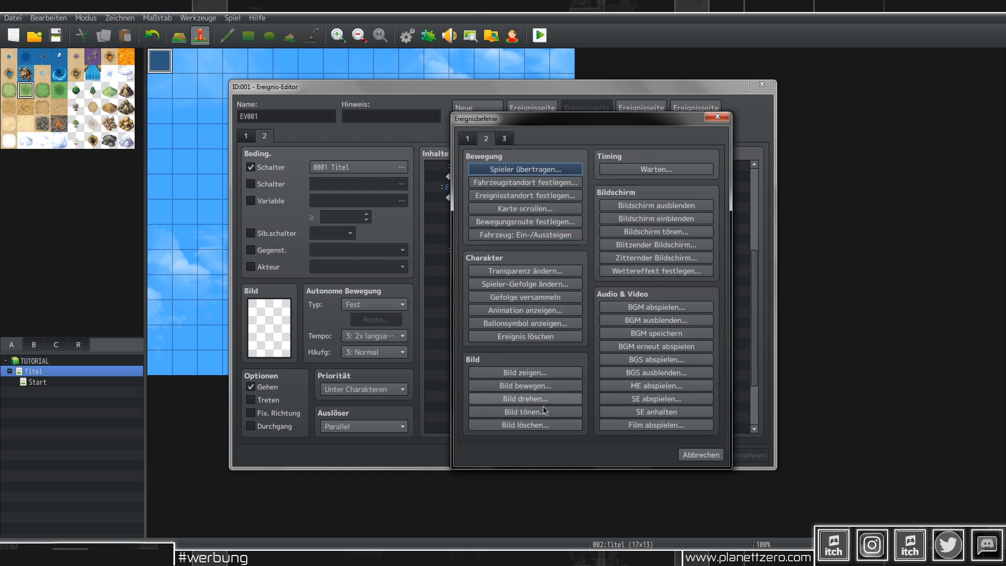
{"action": "left_click", "coordinate": [527, 425]}
{"action": "type", "text": "10"}
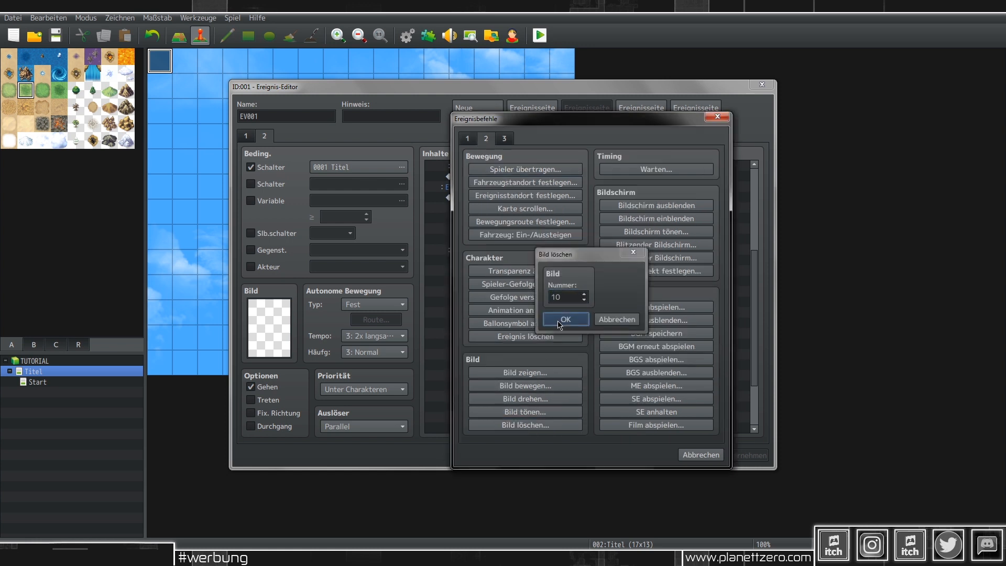
{"action": "left_click", "coordinate": [565, 320]}
Step: Duplicate the erase command twice as pictures 11 and 12 and apply the changes
{"action": "key", "text": "ctrl+c"}
{"action": "key", "text": "ctrl+v"}
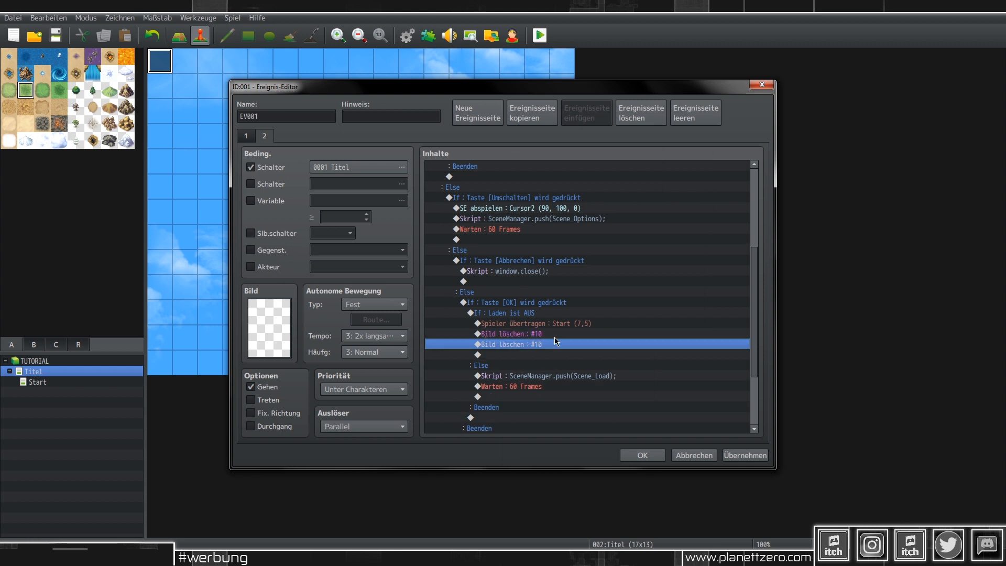
{"action": "double_click", "coordinate": [554, 342]}
{"action": "type", "text": "11"}
{"action": "left_click", "coordinate": [573, 319]}
{"action": "key", "text": "ctrl+c"}
{"action": "key", "text": "ctrl+v"}
{"action": "key", "text": "Return"}
{"action": "type", "text": "12"}
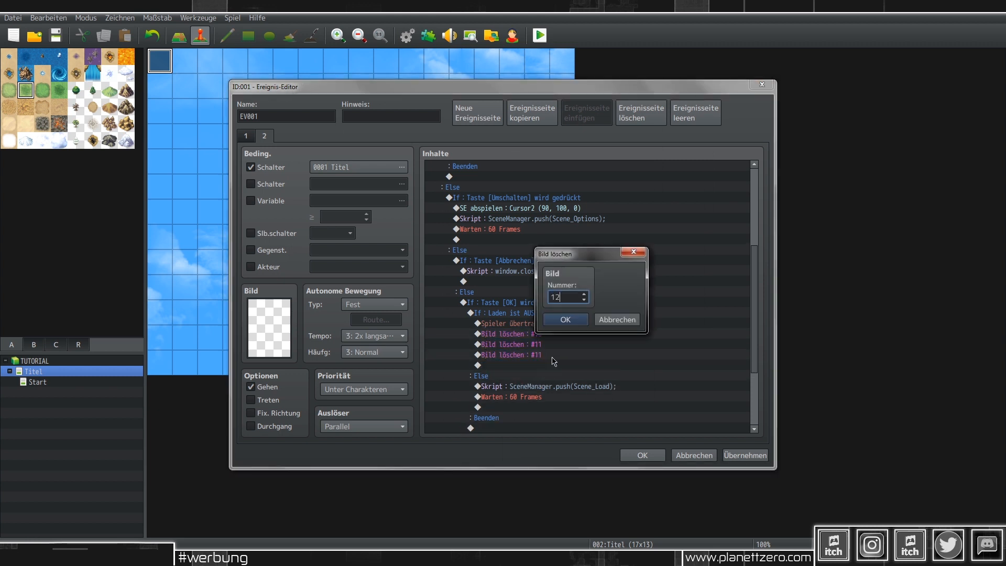
{"action": "left_click", "coordinate": [566, 320]}
{"action": "left_click", "coordinate": [745, 455]}
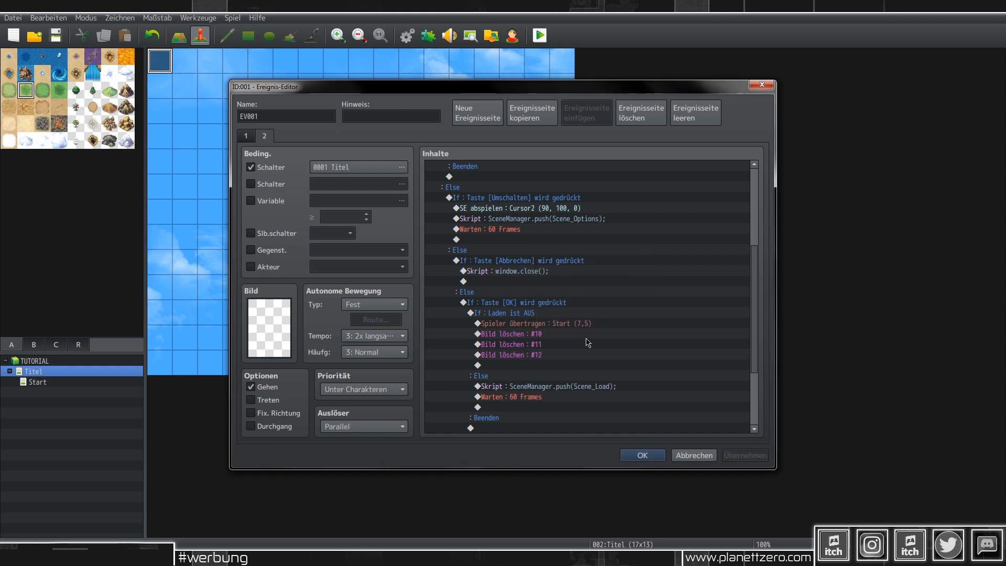
{"action": "left_click", "coordinate": [583, 323]}
{"action": "key", "text": "Insert"}
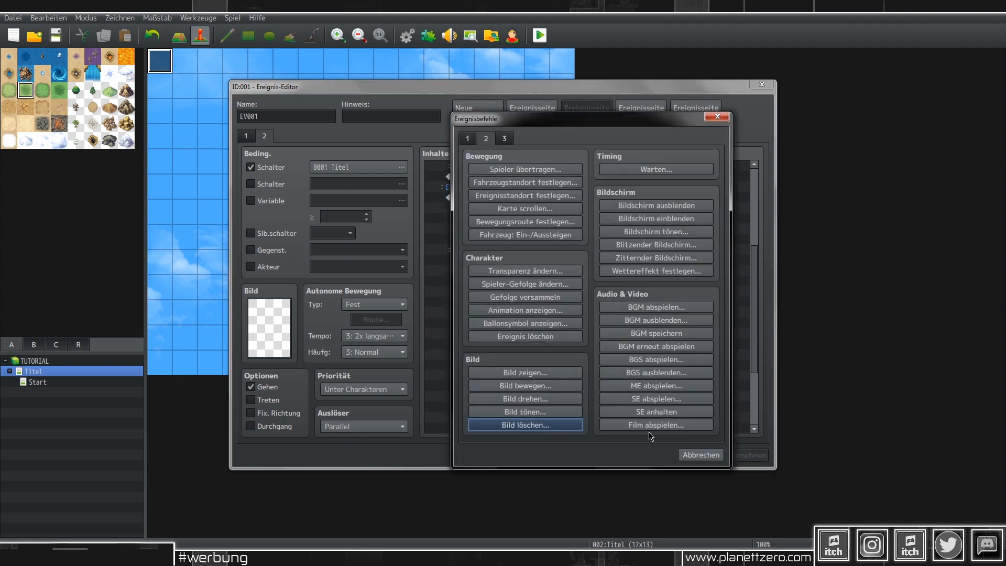
Step: Insert and then delete a stray SE anhalten command
{"action": "left_click", "coordinate": [654, 409]}
{"action": "left_click", "coordinate": [536, 324]}
{"action": "key", "text": "Delete"}
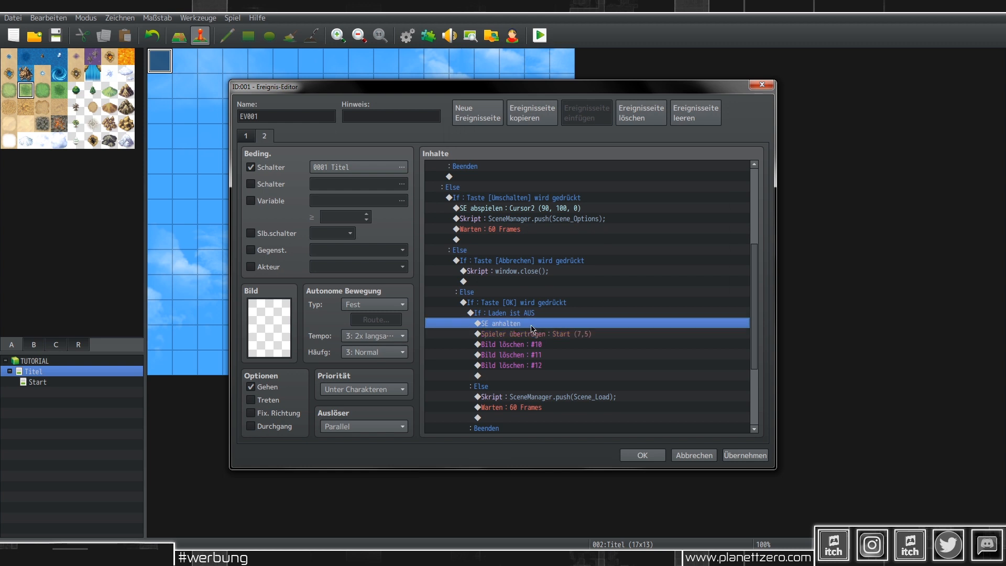
Step: Insert SE abspielen playing Sound1 at 55% volume above the player transfer
{"action": "key", "text": "Insert"}
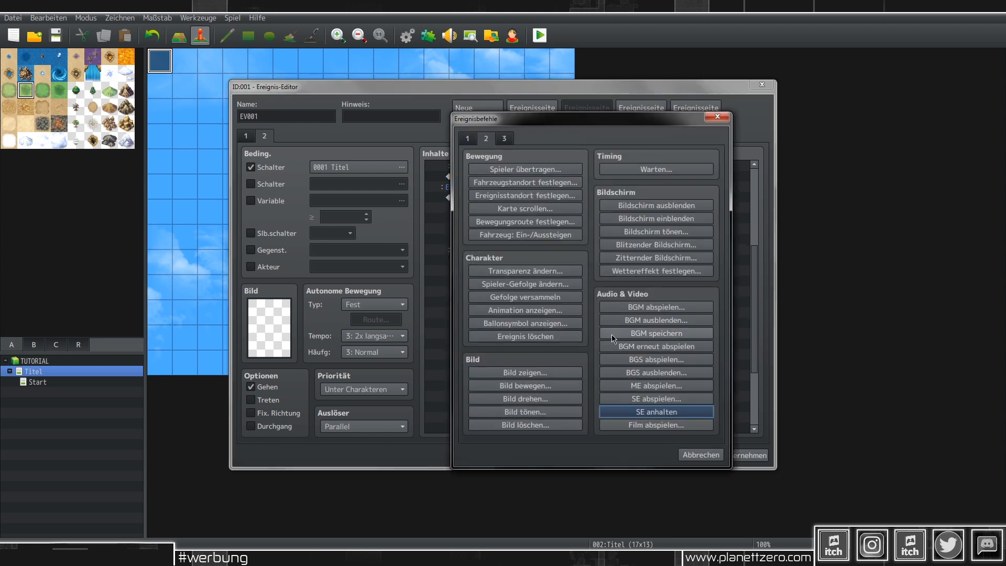
{"action": "left_click", "coordinate": [662, 399]}
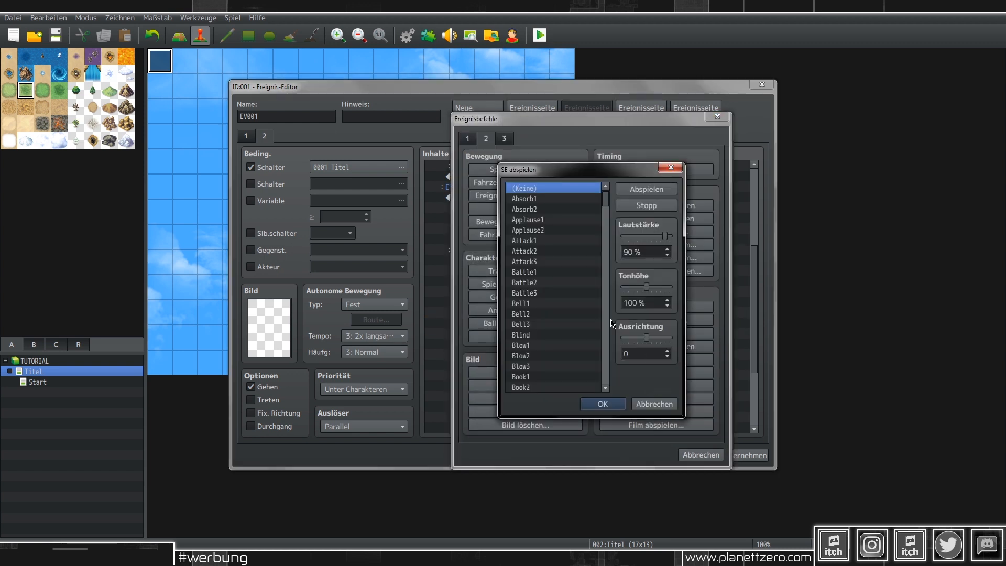
{"action": "left_click_drag", "start_coordinate": [606, 206], "coordinate": [610, 226]}
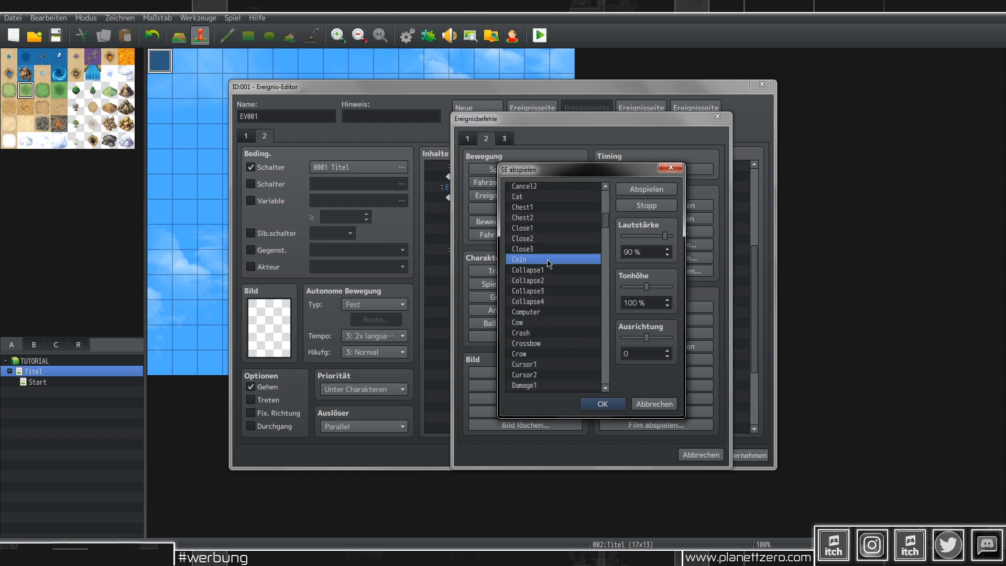
{"action": "scroll", "coordinate": [548, 263], "scroll_direction": "down", "scroll_amount": 6}
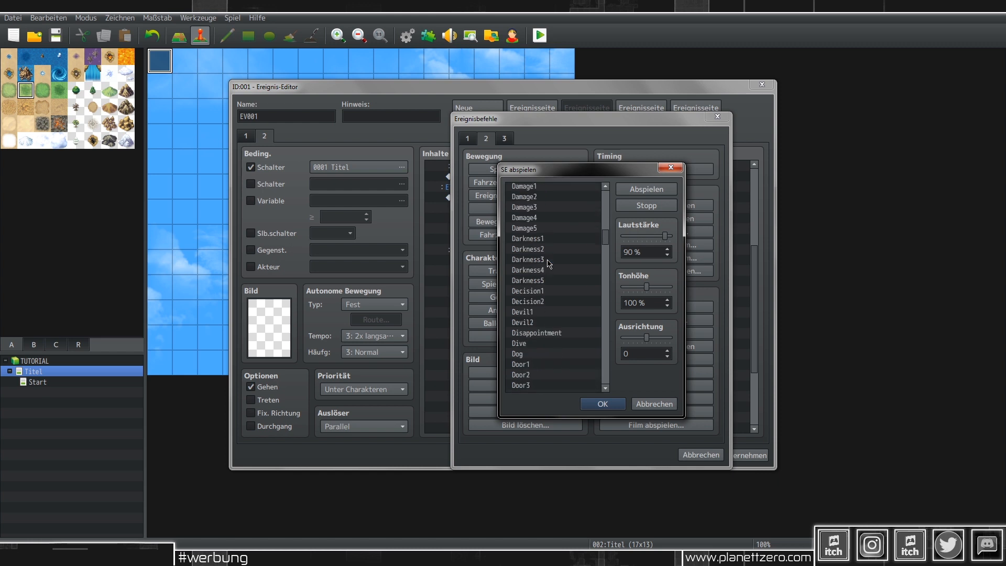
{"action": "scroll", "coordinate": [548, 264], "scroll_direction": "down", "scroll_amount": 2}
{"action": "left_click_drag", "start_coordinate": [605, 247], "coordinate": [603, 311]}
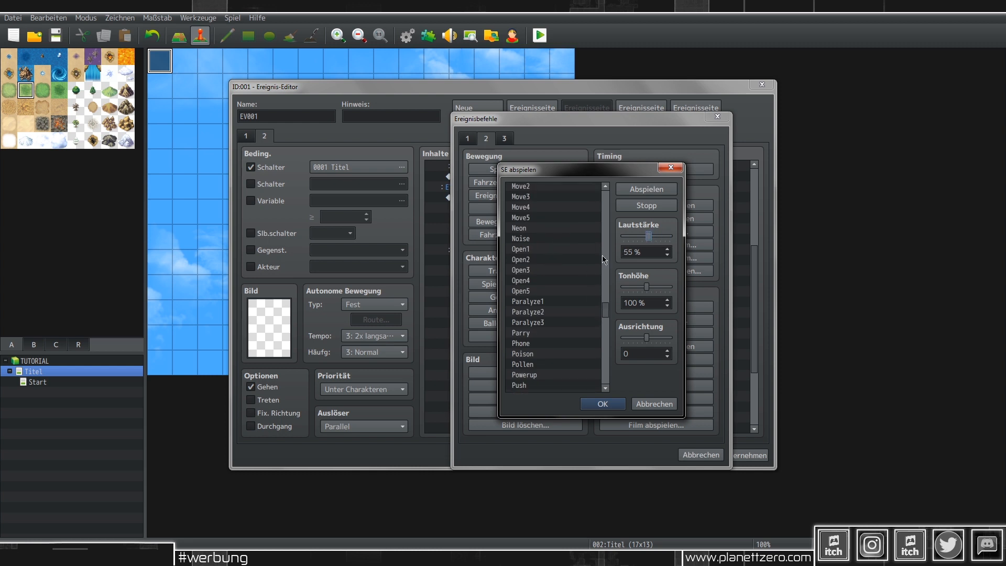
{"action": "left_click", "coordinate": [572, 269]}
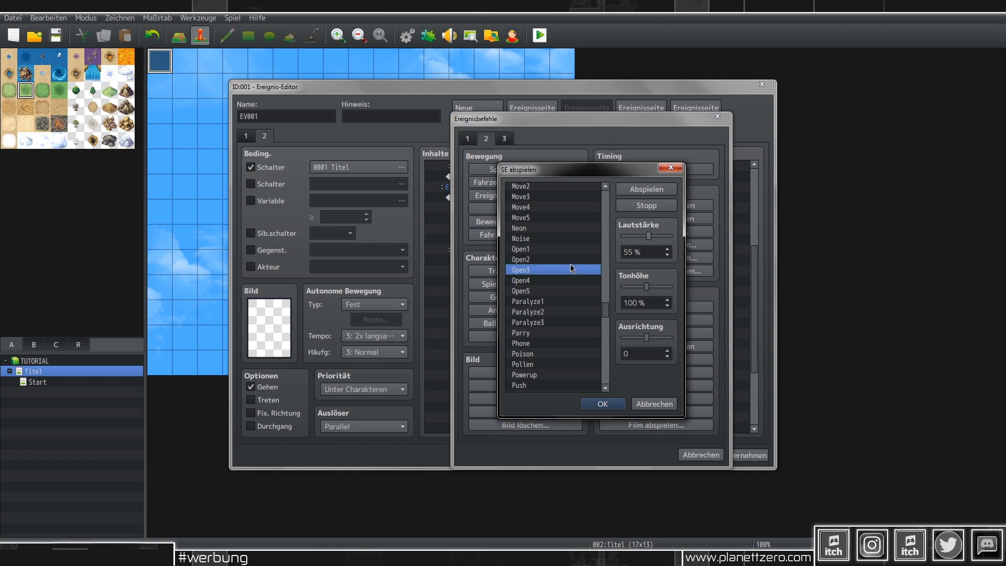
{"action": "scroll", "coordinate": [572, 269], "scroll_direction": "down", "scroll_amount": 20}
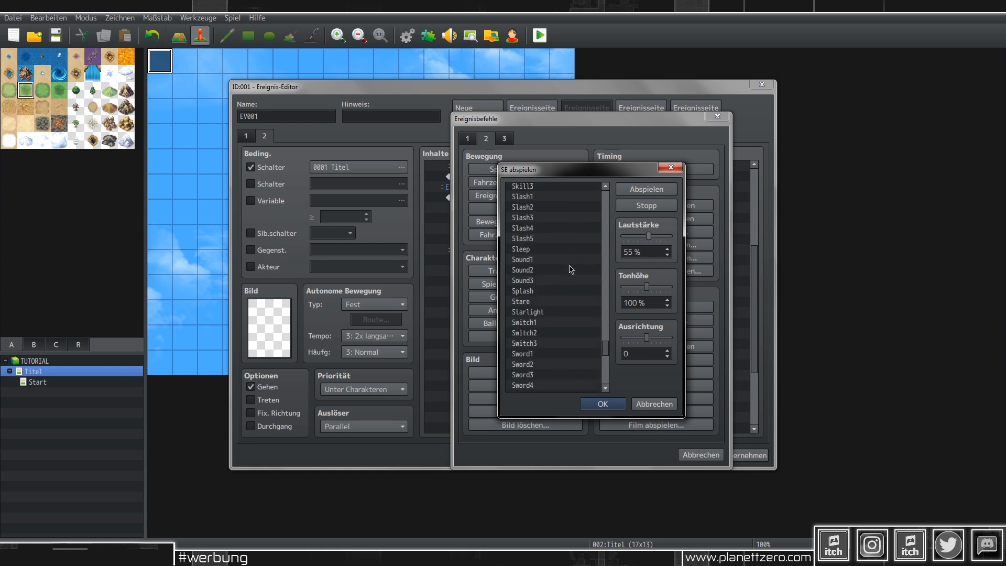
{"action": "left_click", "coordinate": [546, 273]}
{"action": "left_click", "coordinate": [539, 260]}
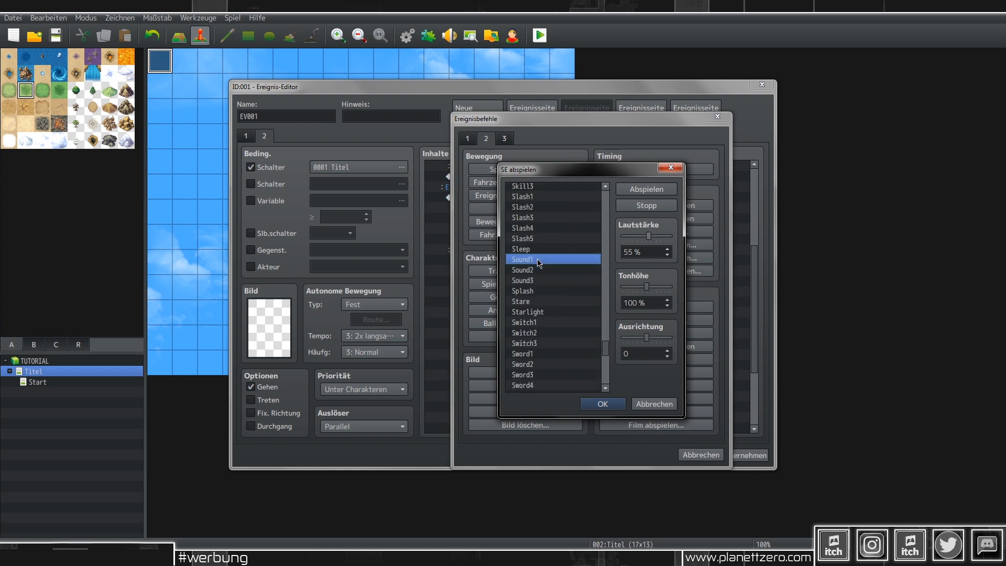
{"action": "left_click", "coordinate": [603, 405]}
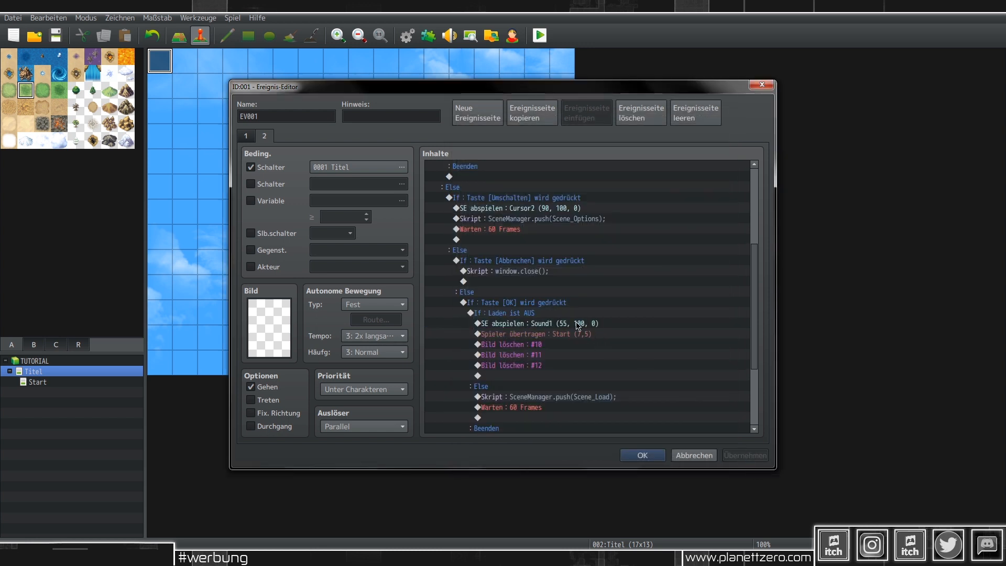
Step: Insert a Warten 60 Frames command above Spieler übertragen
{"action": "left_click", "coordinate": [598, 334]}
{"action": "key", "text": "Insert"}
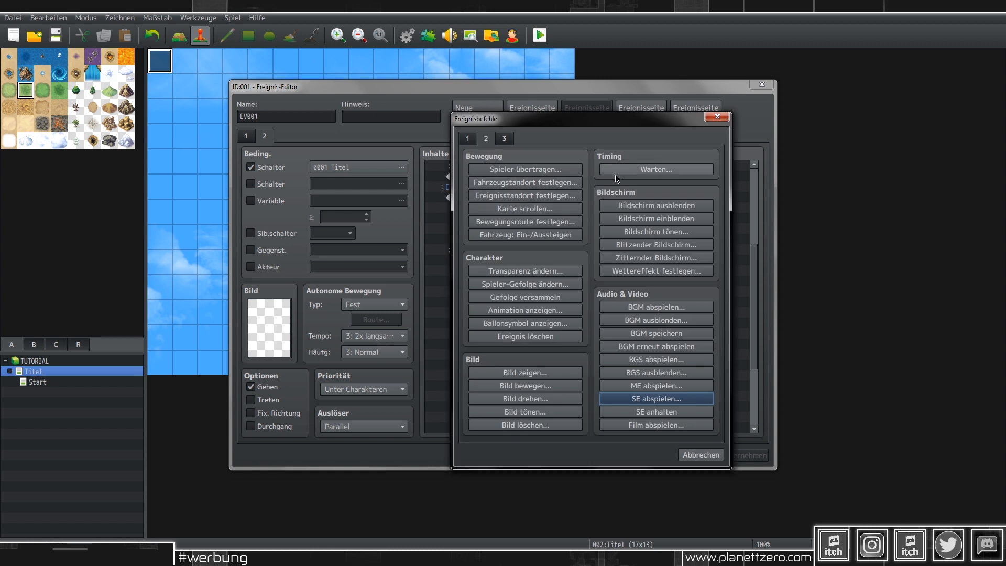
{"action": "left_click", "coordinate": [634, 170]}
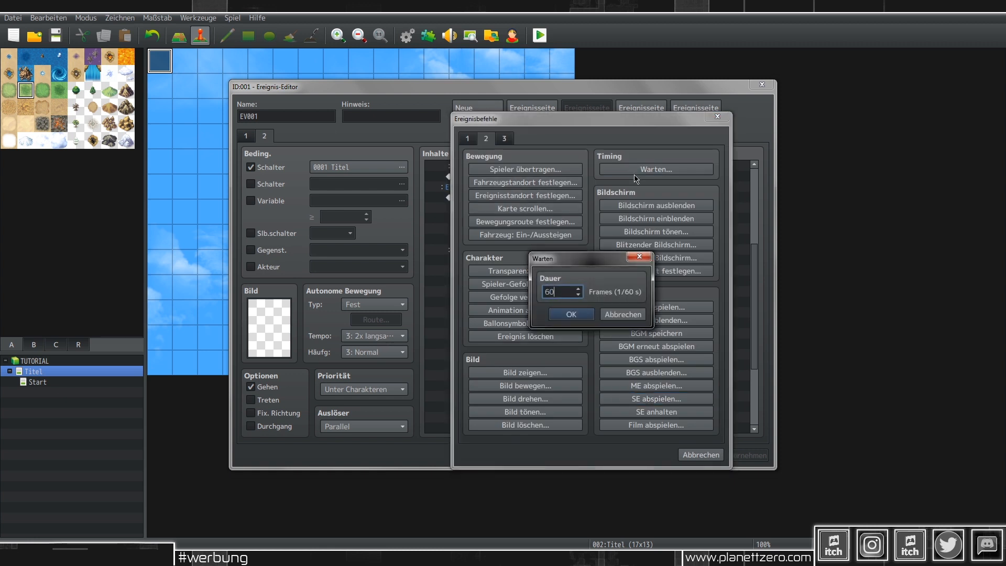
{"action": "left_click", "coordinate": [572, 315]}
Step: Apply the changes, check the commands after the transfer, and close the event editor with OK
{"action": "left_click", "coordinate": [745, 455]}
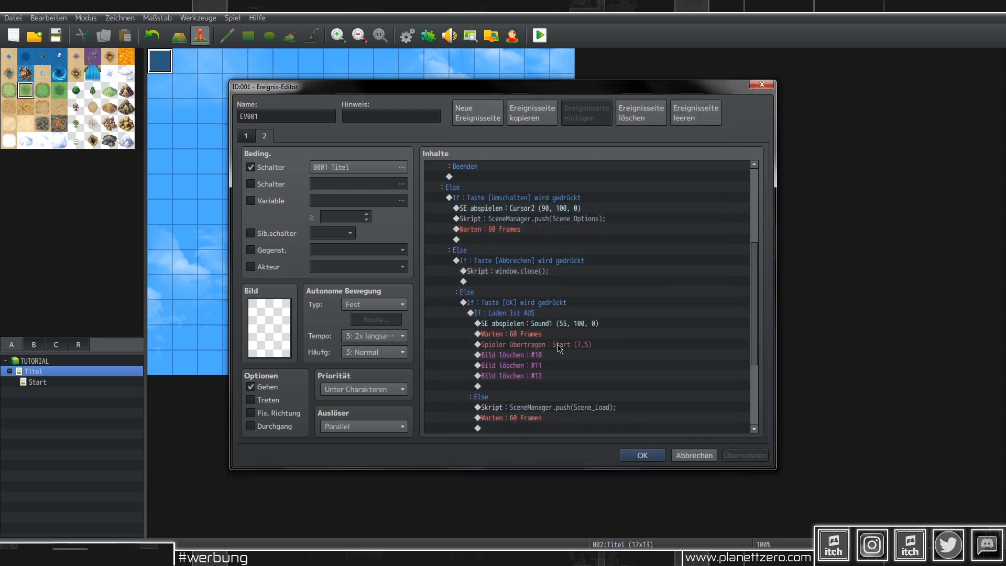
{"action": "scroll", "coordinate": [559, 351], "scroll_direction": "down", "scroll_amount": 1}
{"action": "left_click", "coordinate": [545, 294]}
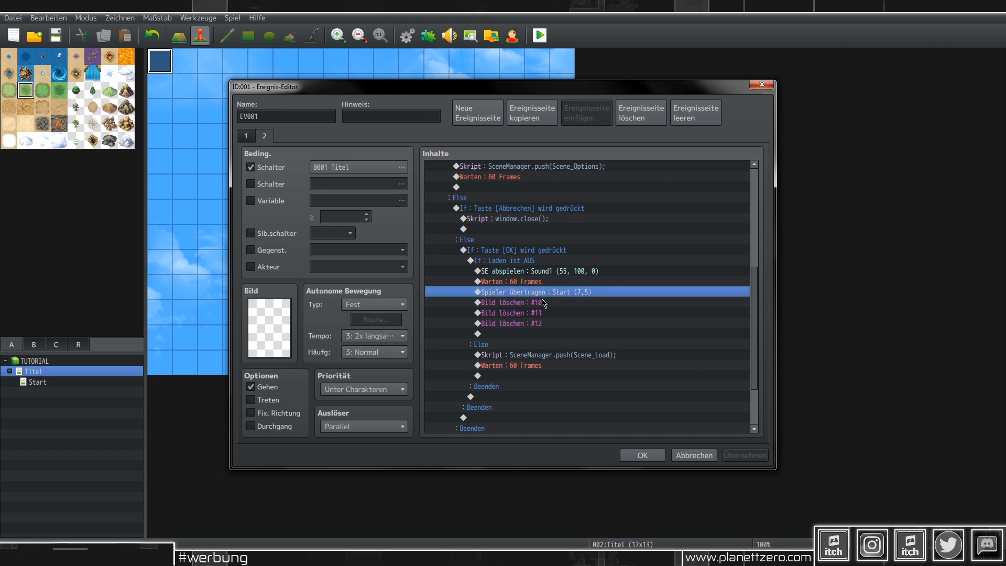
{"action": "key", "text": "Down"}
{"action": "key", "text": "Down"}
{"action": "key", "text": "Down"}
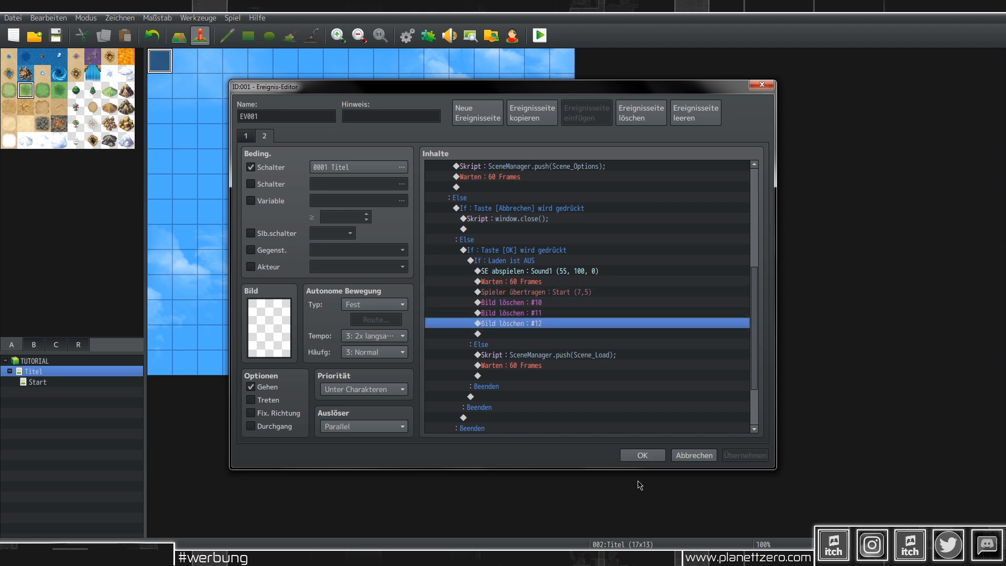
{"action": "left_click", "coordinate": [644, 455]}
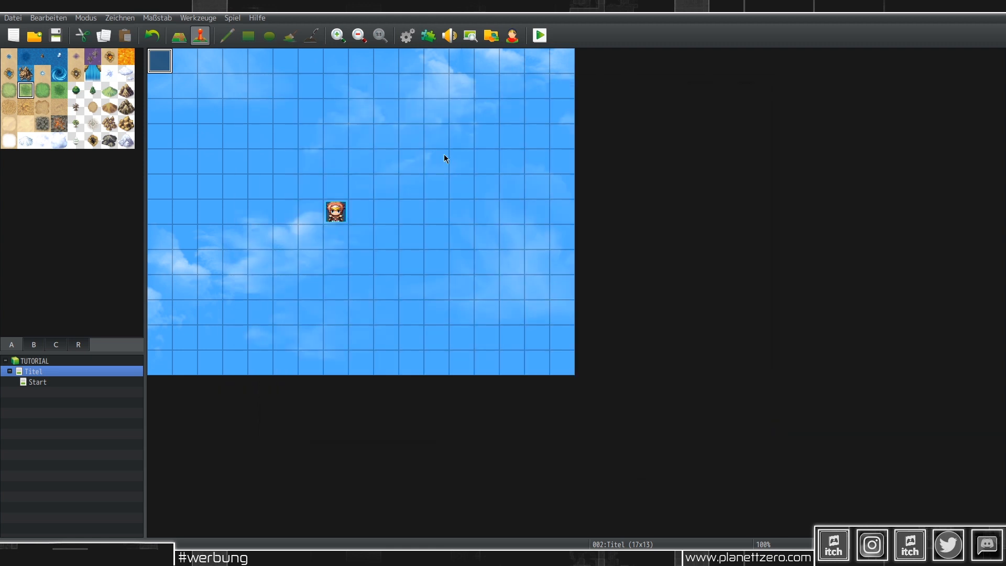
{"action": "left_click", "coordinate": [539, 36]}
{"action": "left_click", "coordinate": [458, 295]}
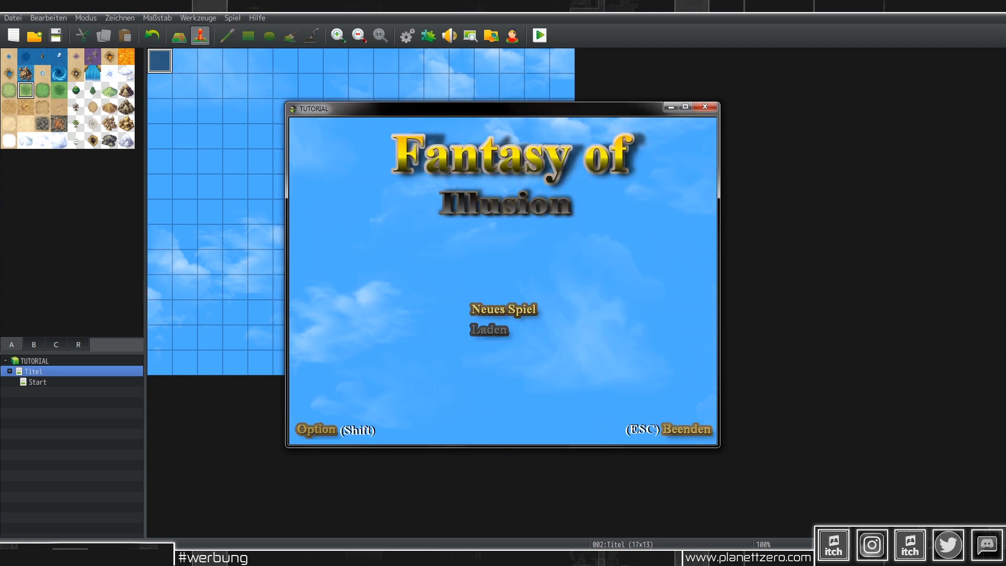
{"action": "key", "text": "Down"}
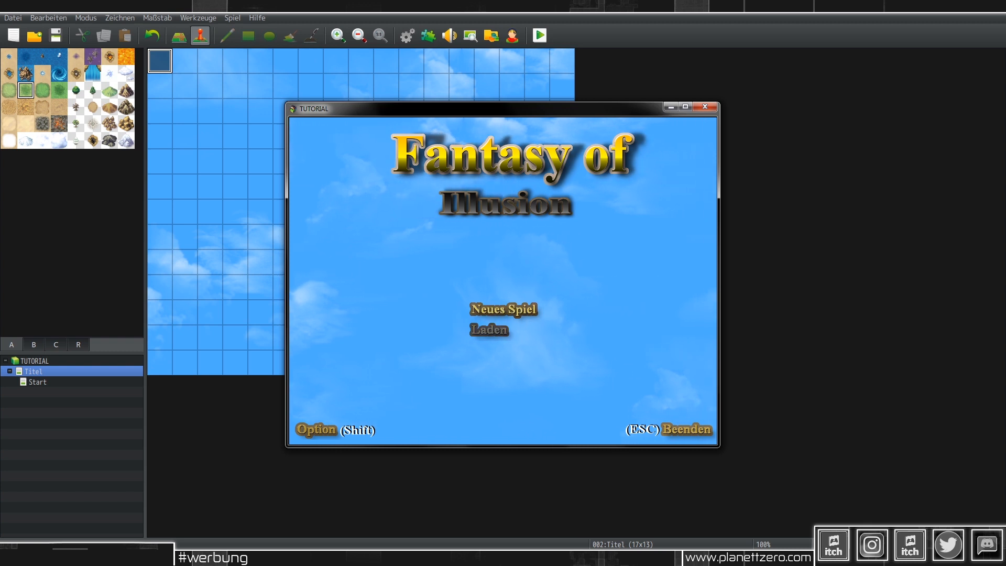
{"action": "key", "text": "Return"}
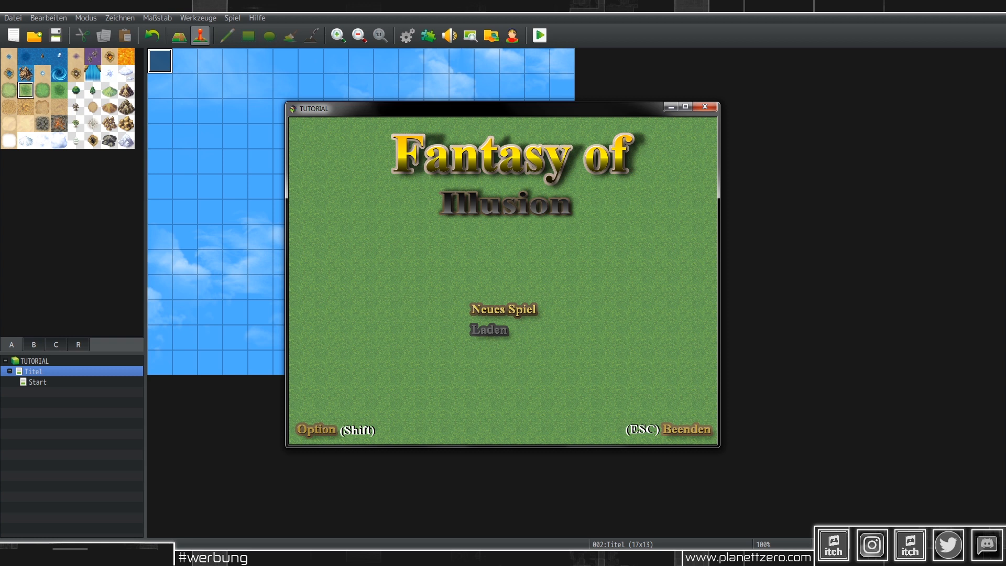
{"action": "left_click", "coordinate": [708, 108]}
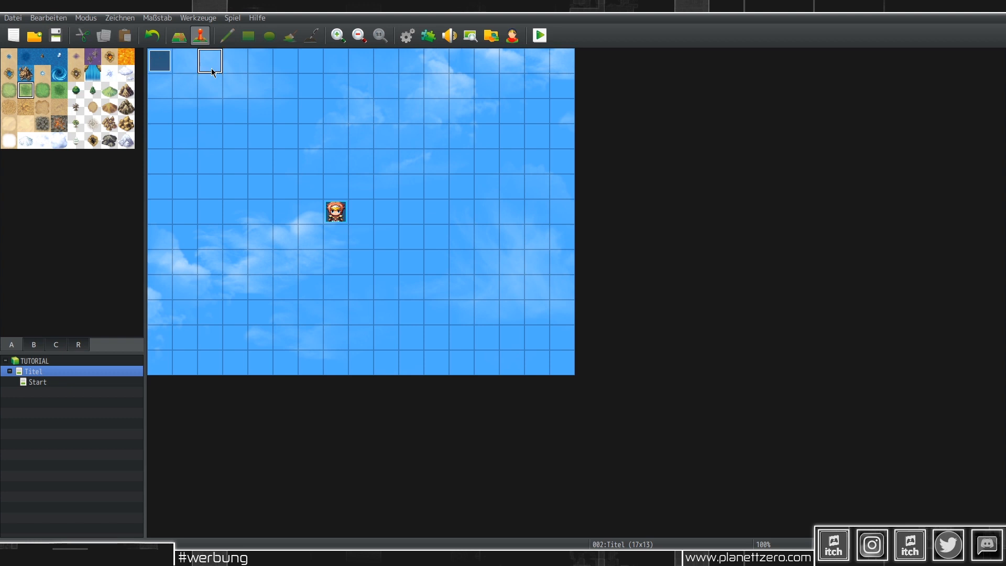
Step: Move the three Bild löschen commands (#10–#12) above the Start (7,5) transfer and close the editor
{"action": "key", "text": "Return"}
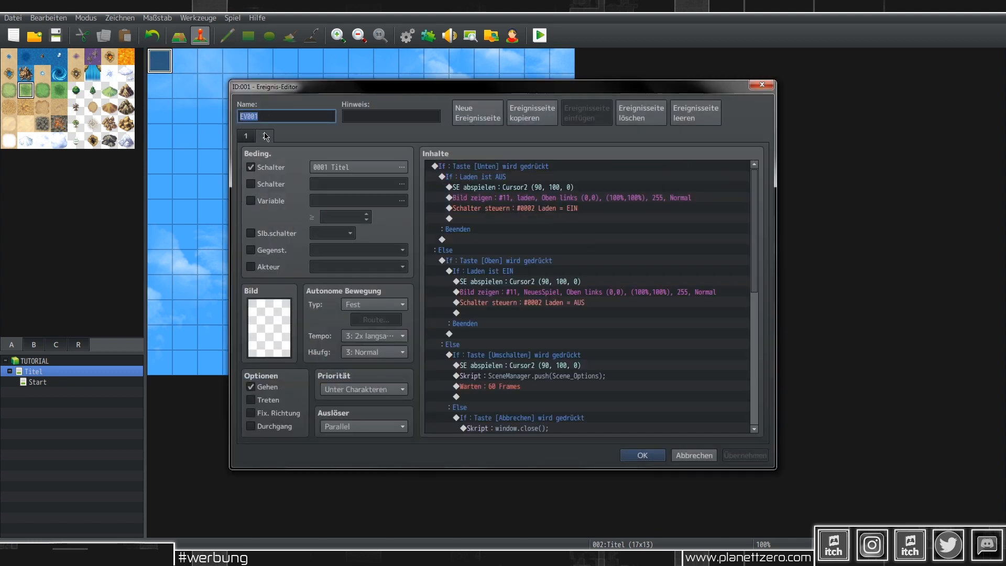
{"action": "scroll", "coordinate": [613, 273], "scroll_direction": "down", "scroll_amount": 7}
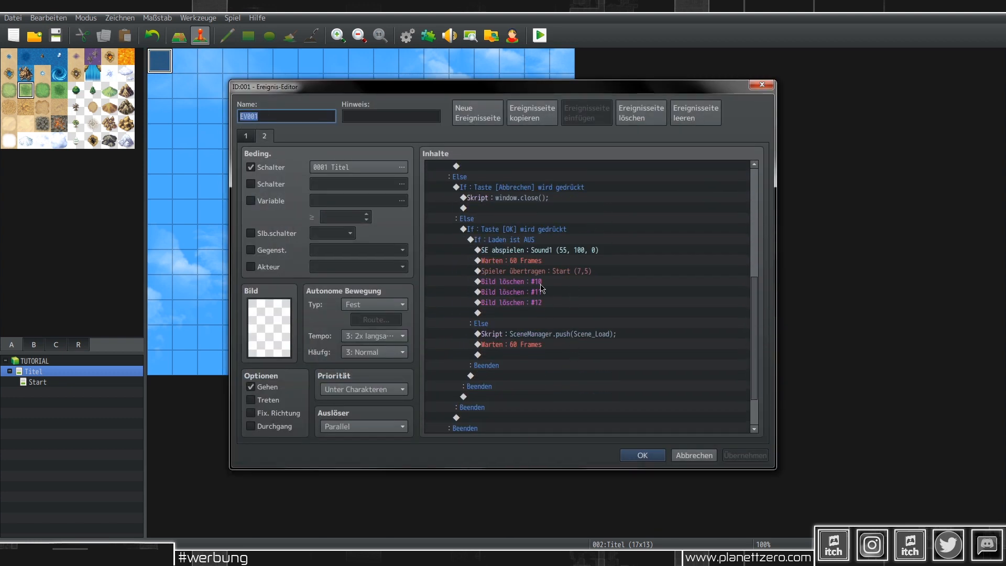
{"action": "left_click_drag", "start_coordinate": [540, 281], "coordinate": [542, 306]}
{"action": "key", "text": "Delete"}
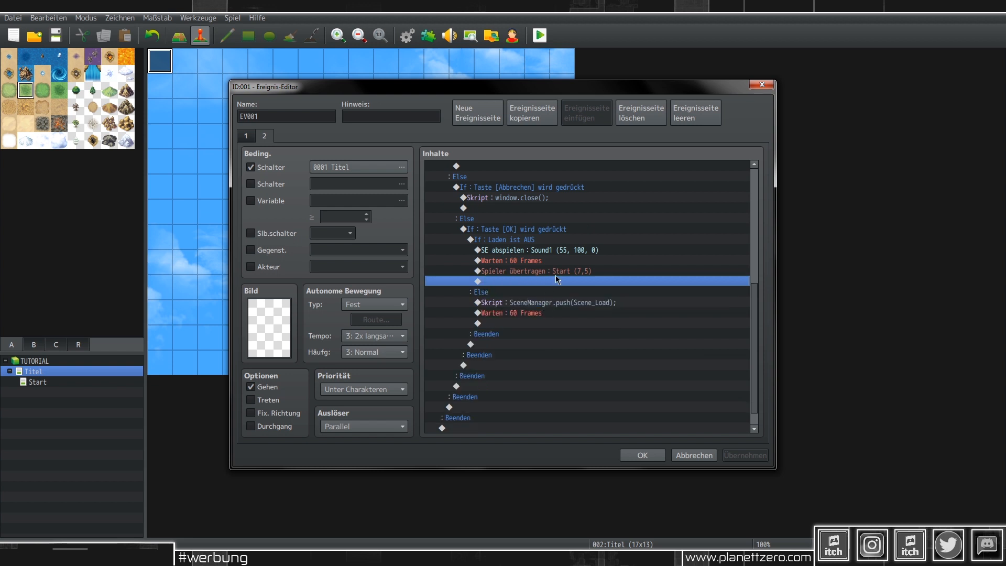
{"action": "left_click", "coordinate": [556, 272]}
{"action": "key", "text": "ctrl+v"}
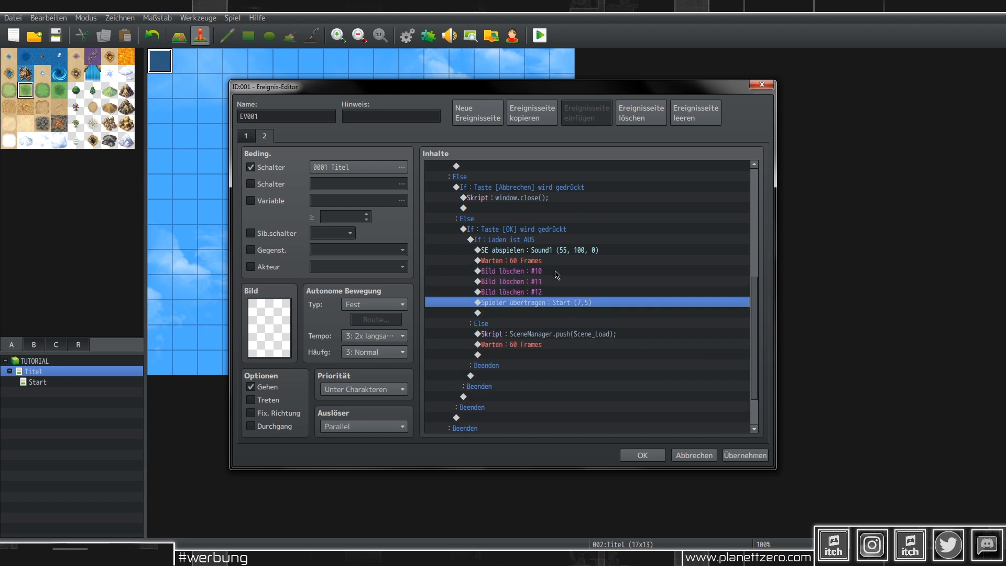
{"action": "left_click", "coordinate": [746, 455]}
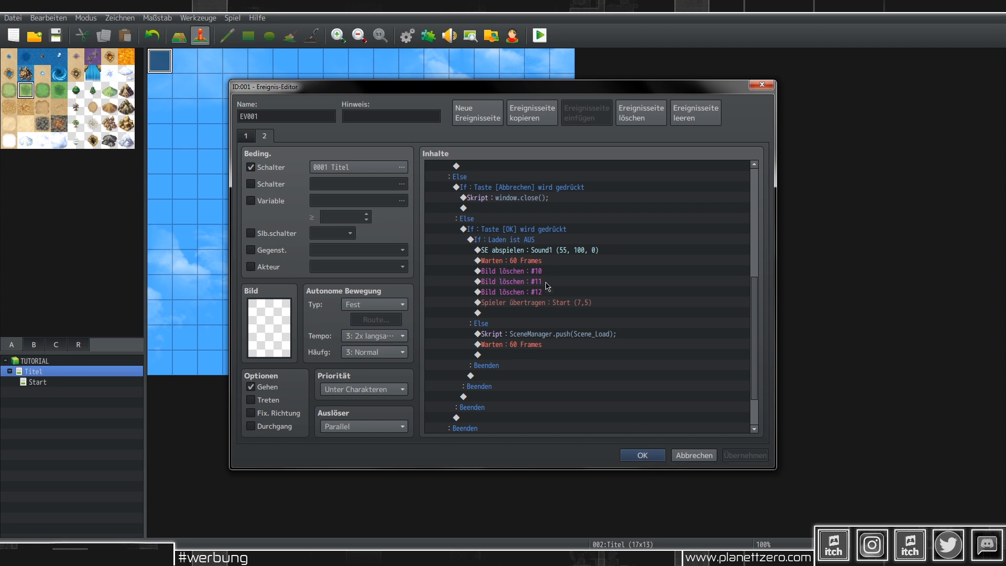
{"action": "left_click", "coordinate": [642, 455]}
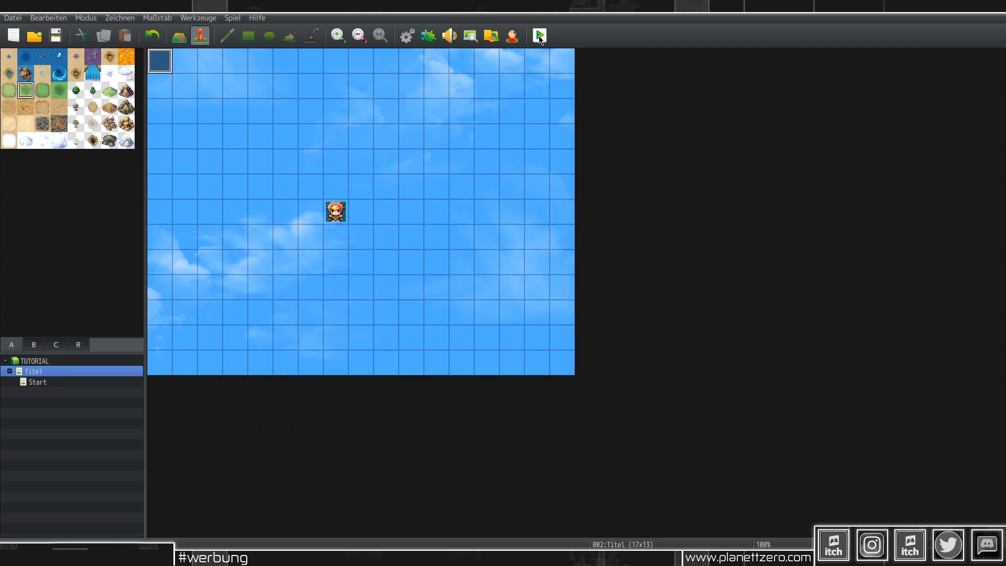
{"action": "left_click", "coordinate": [539, 36]}
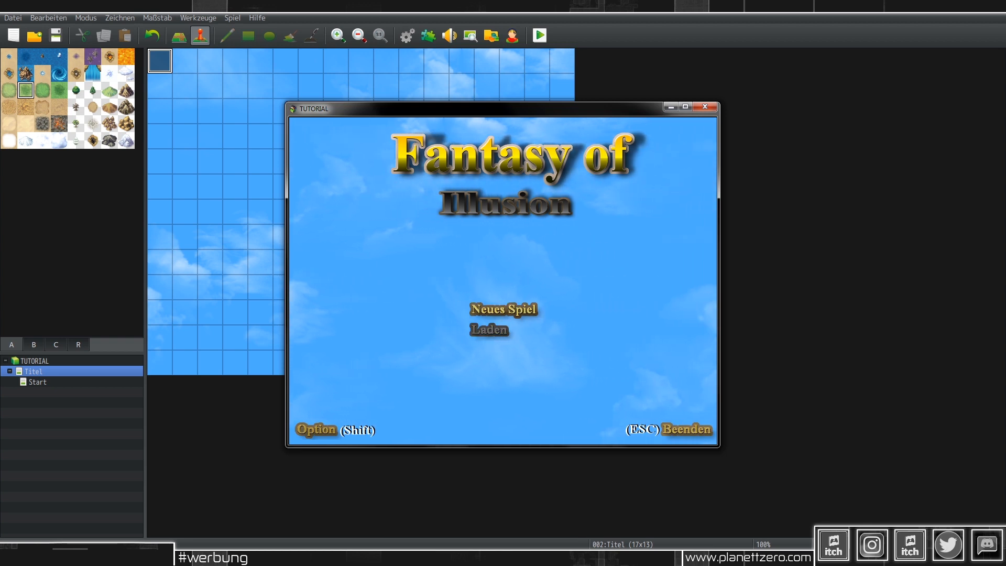
{"action": "key", "text": "Return"}
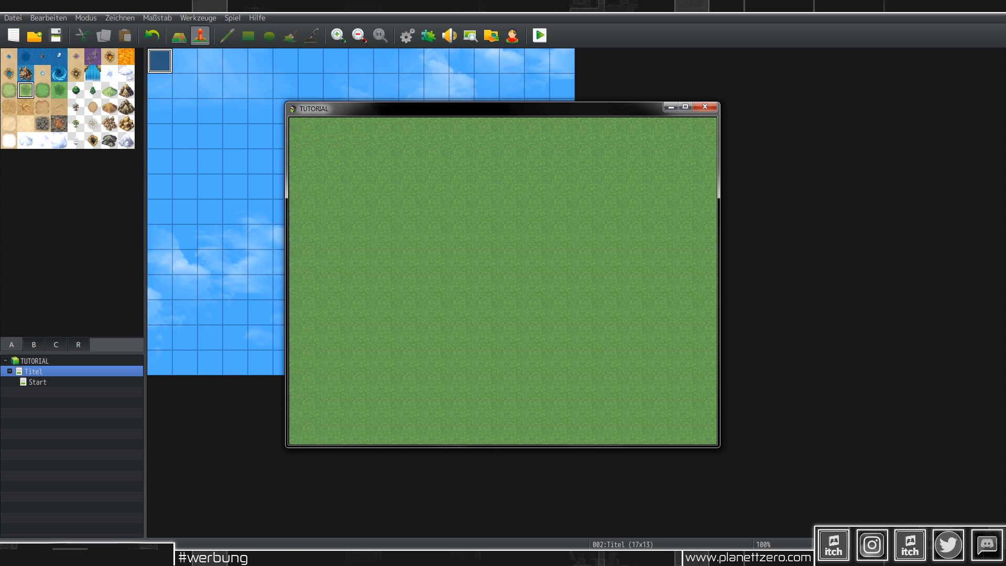
{"action": "left_click", "coordinate": [704, 108]}
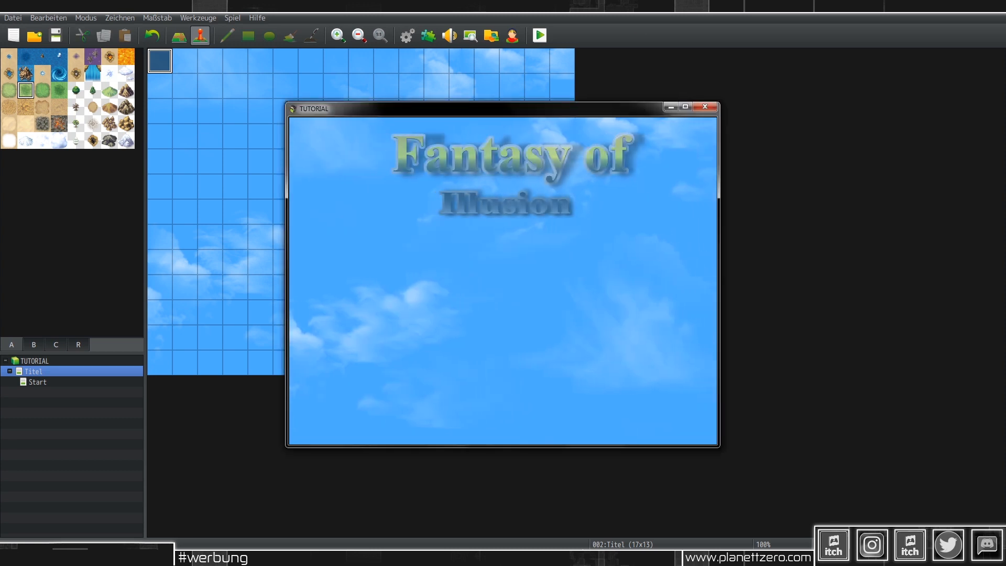
{"action": "key", "text": "F4"}
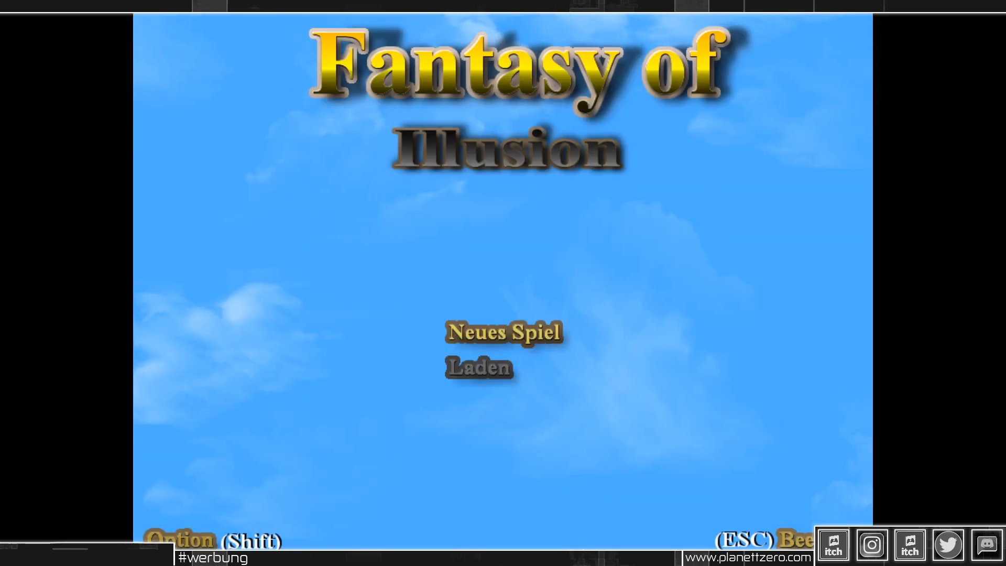
{"action": "key", "text": "shift"}
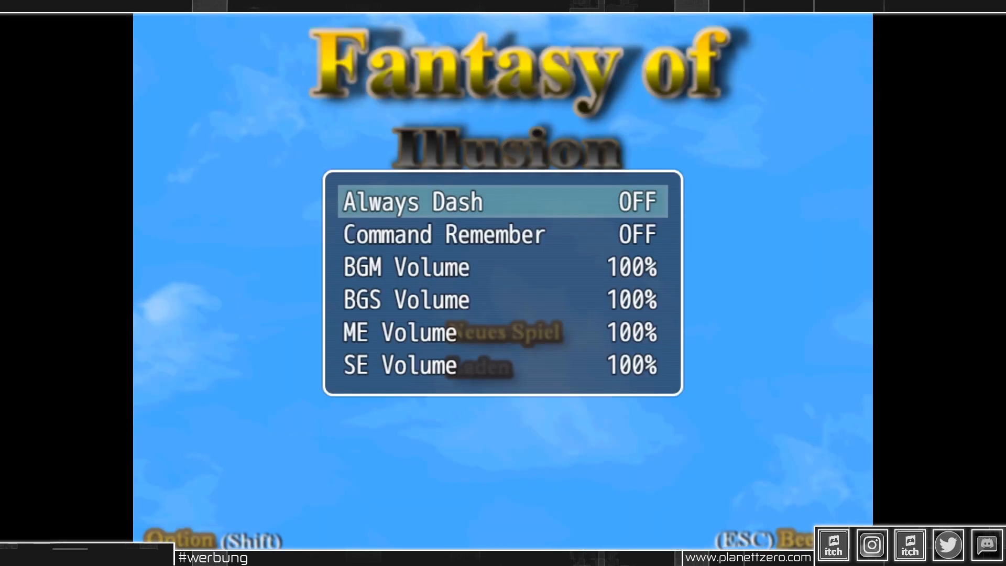
{"action": "key", "text": "Escape"}
{"action": "key", "text": "Down"}
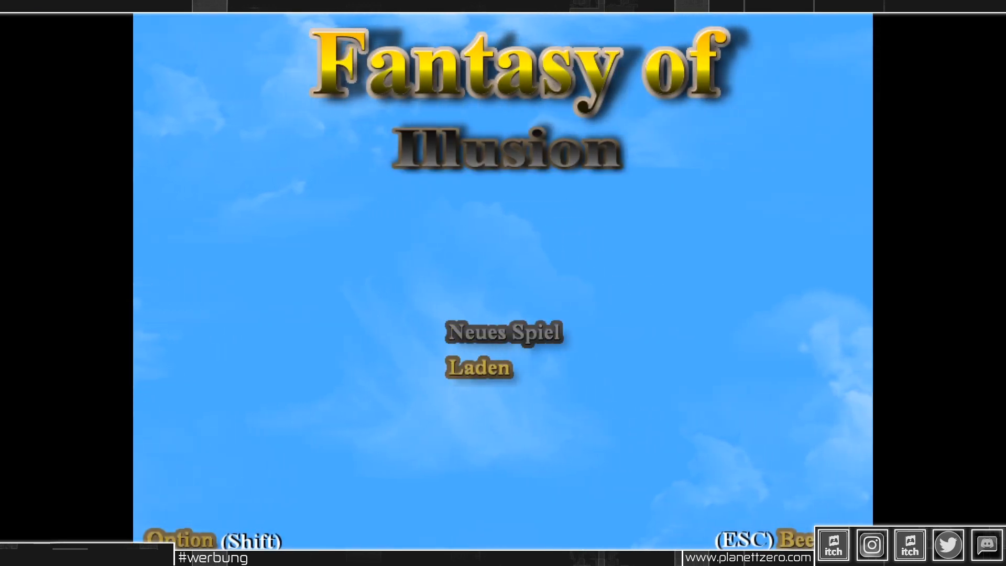
{"action": "key", "text": "Up"}
{"action": "key", "text": "Down"}
{"action": "key", "text": "Return"}
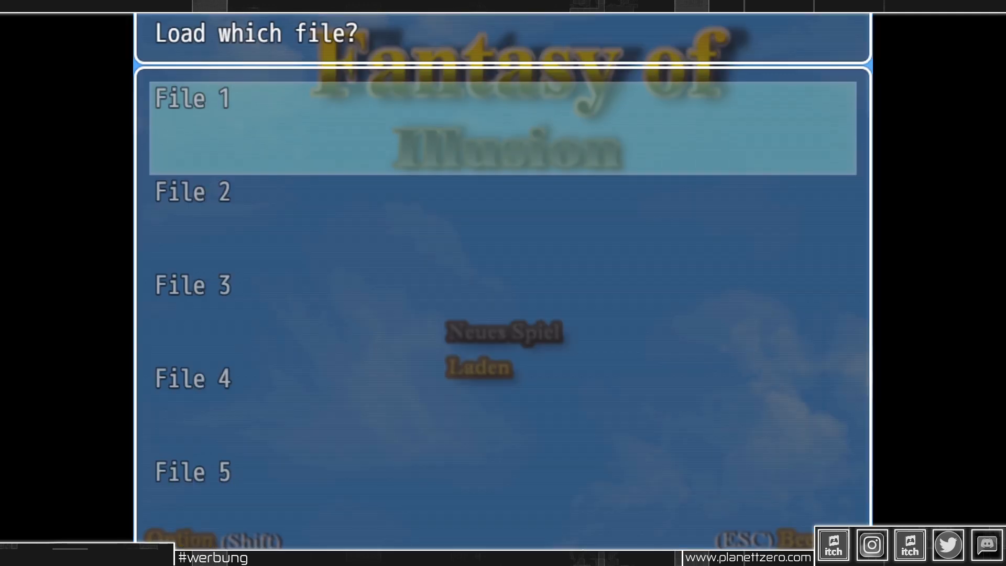
{"action": "key", "text": "Down"}
{"action": "key", "text": "Down"}
{"action": "key", "text": "Escape"}
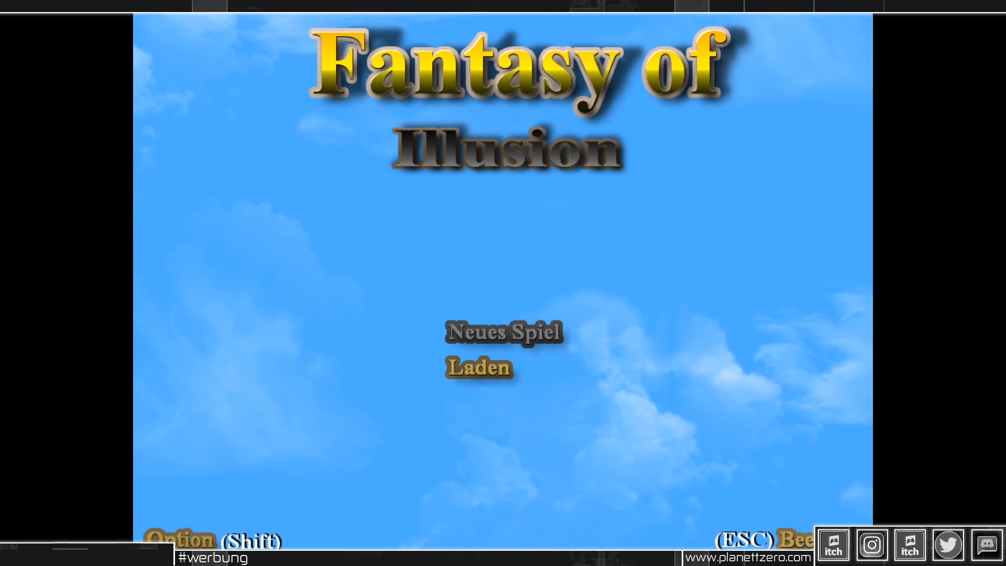
{"action": "key", "text": "Up"}
{"action": "key", "text": "Return"}
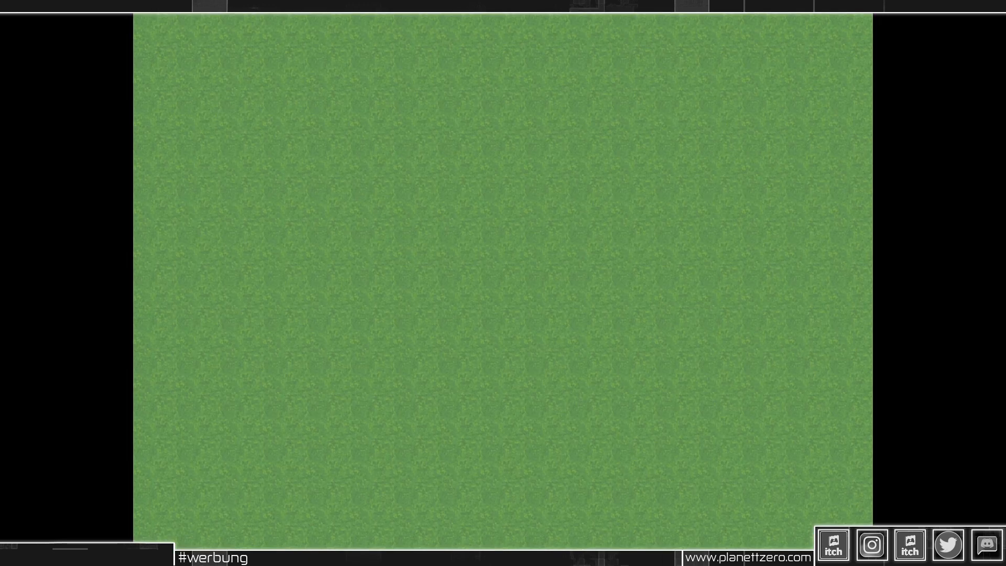
{"action": "key", "text": "alt+Return"}
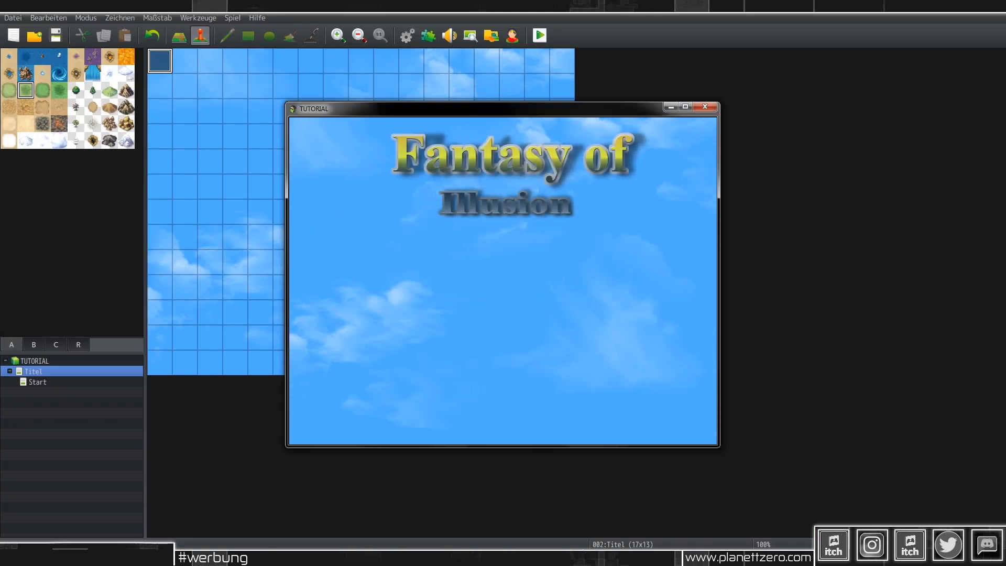
{"action": "key", "text": "alt+Return"}
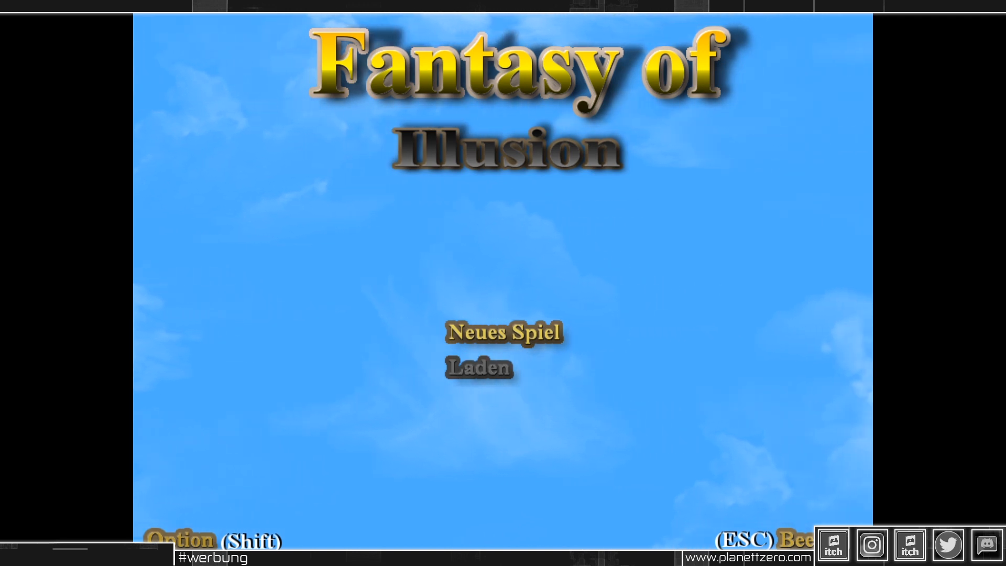
{"action": "key", "text": "Escape"}
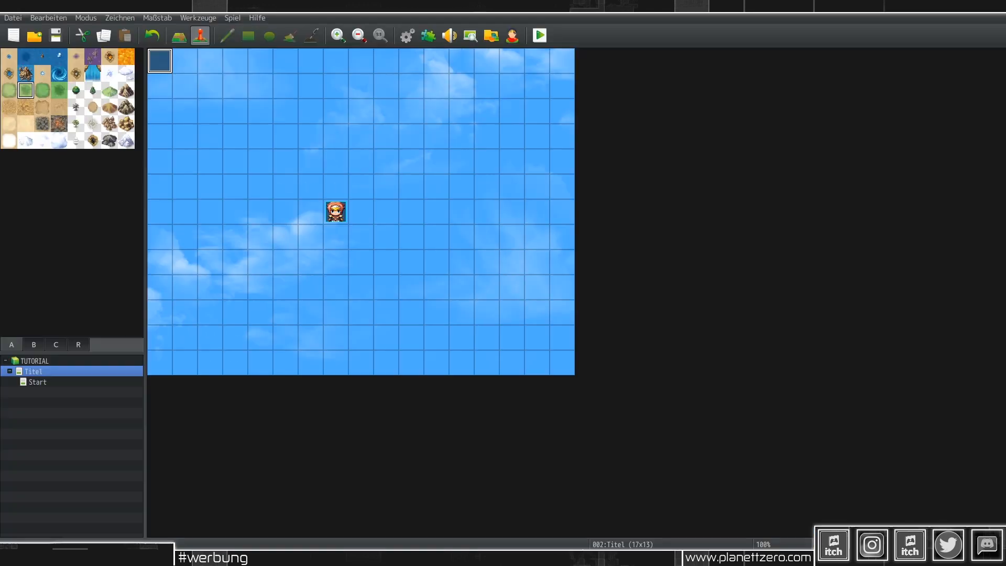
Step: Set the Yami_SkipTitle plugin's status to AUS in the Plug-in-Manager and apply
{"action": "left_click", "coordinate": [210, 18]}
{"action": "left_click", "coordinate": [209, 42]}
{"action": "right_click", "coordinate": [457, 150]}
{"action": "left_click", "coordinate": [464, 153]}
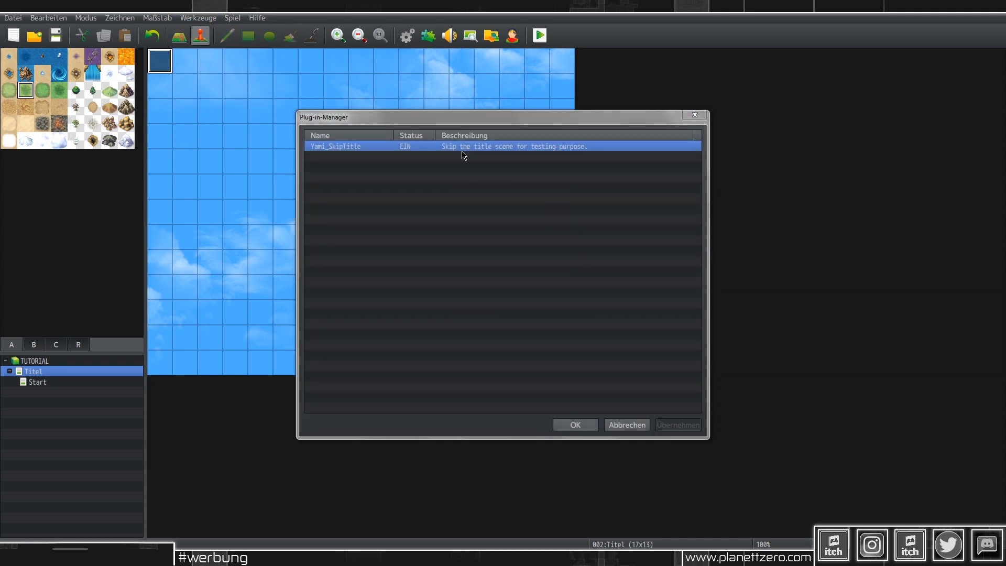
{"action": "left_click", "coordinate": [462, 151]}
{"action": "left_click", "coordinate": [469, 176]}
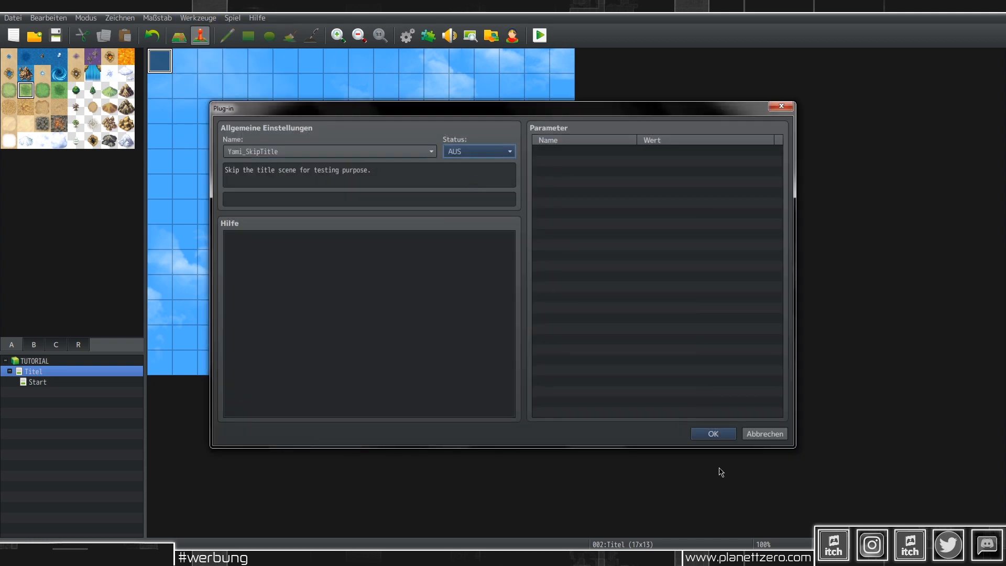
{"action": "left_click", "coordinate": [710, 433]}
{"action": "left_click", "coordinate": [681, 424]}
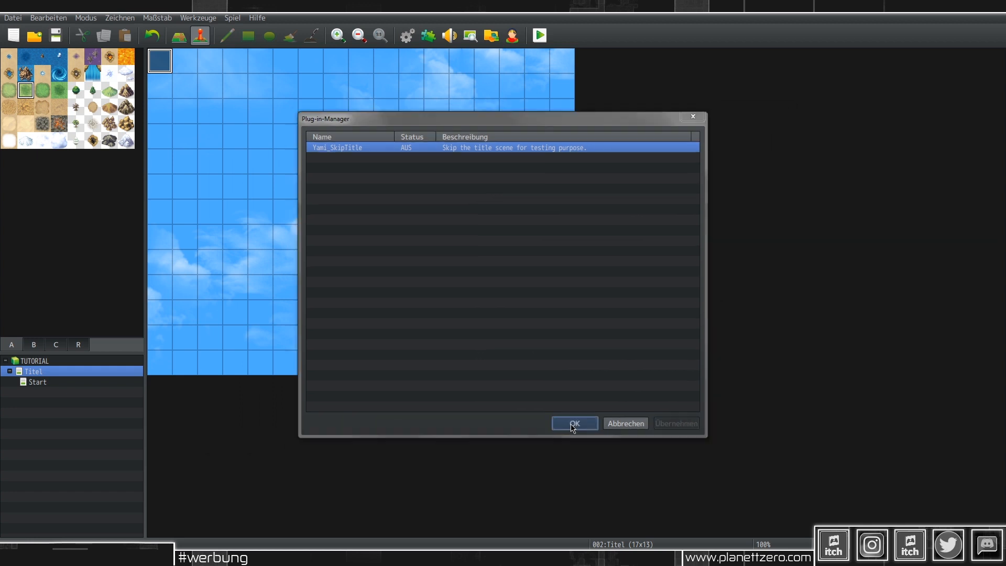
{"action": "left_click", "coordinate": [575, 424]}
Step: Save and playtest in full screen, starting a New Game from the default title
{"action": "left_click", "coordinate": [540, 35]}
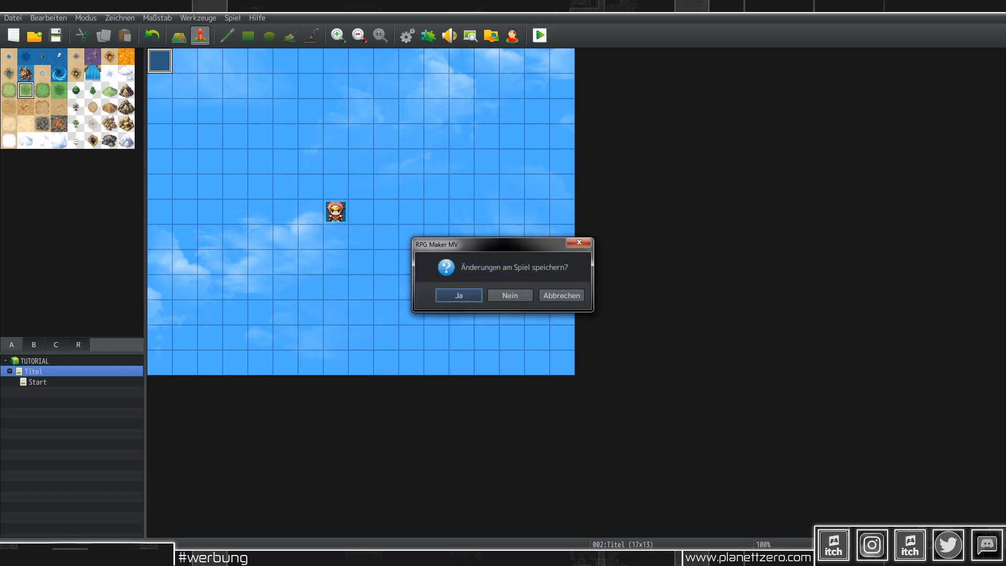
{"action": "key", "text": "Return"}
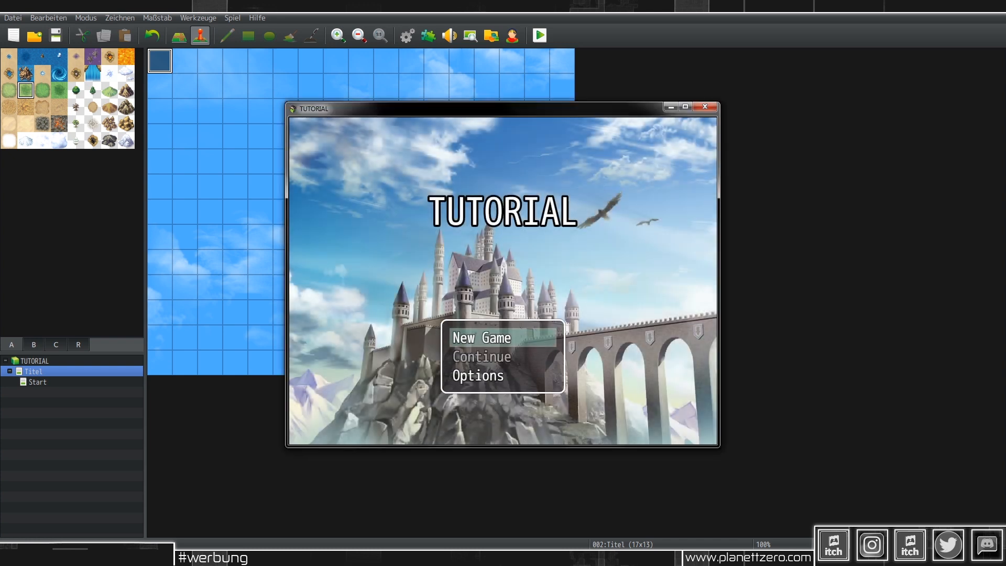
{"action": "key", "text": "F4"}
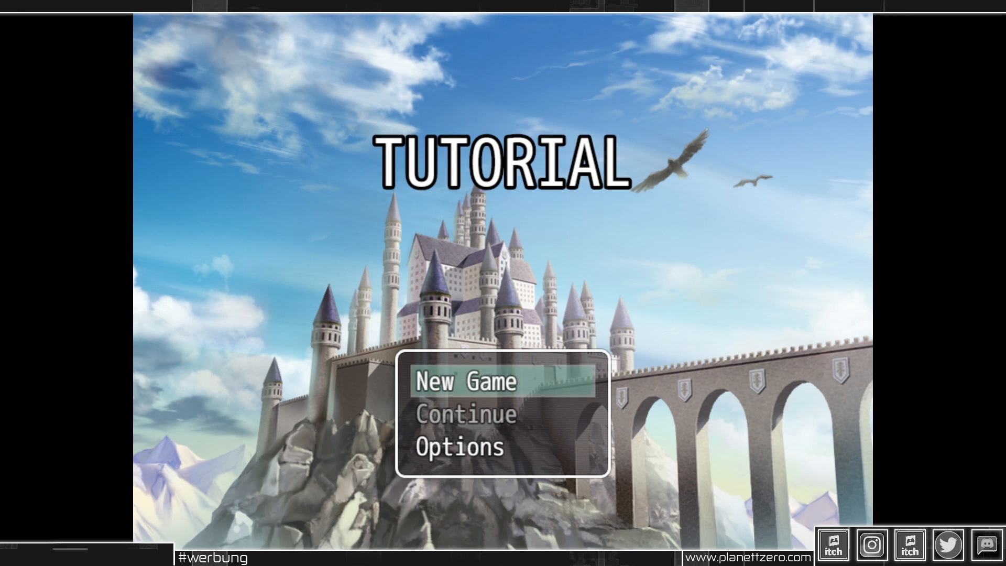
{"action": "key", "text": "Return"}
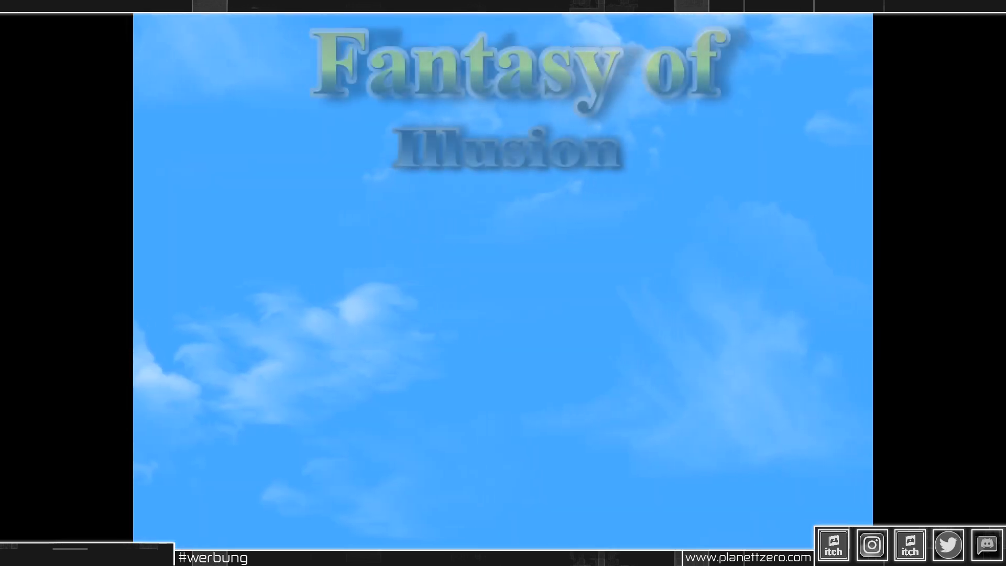